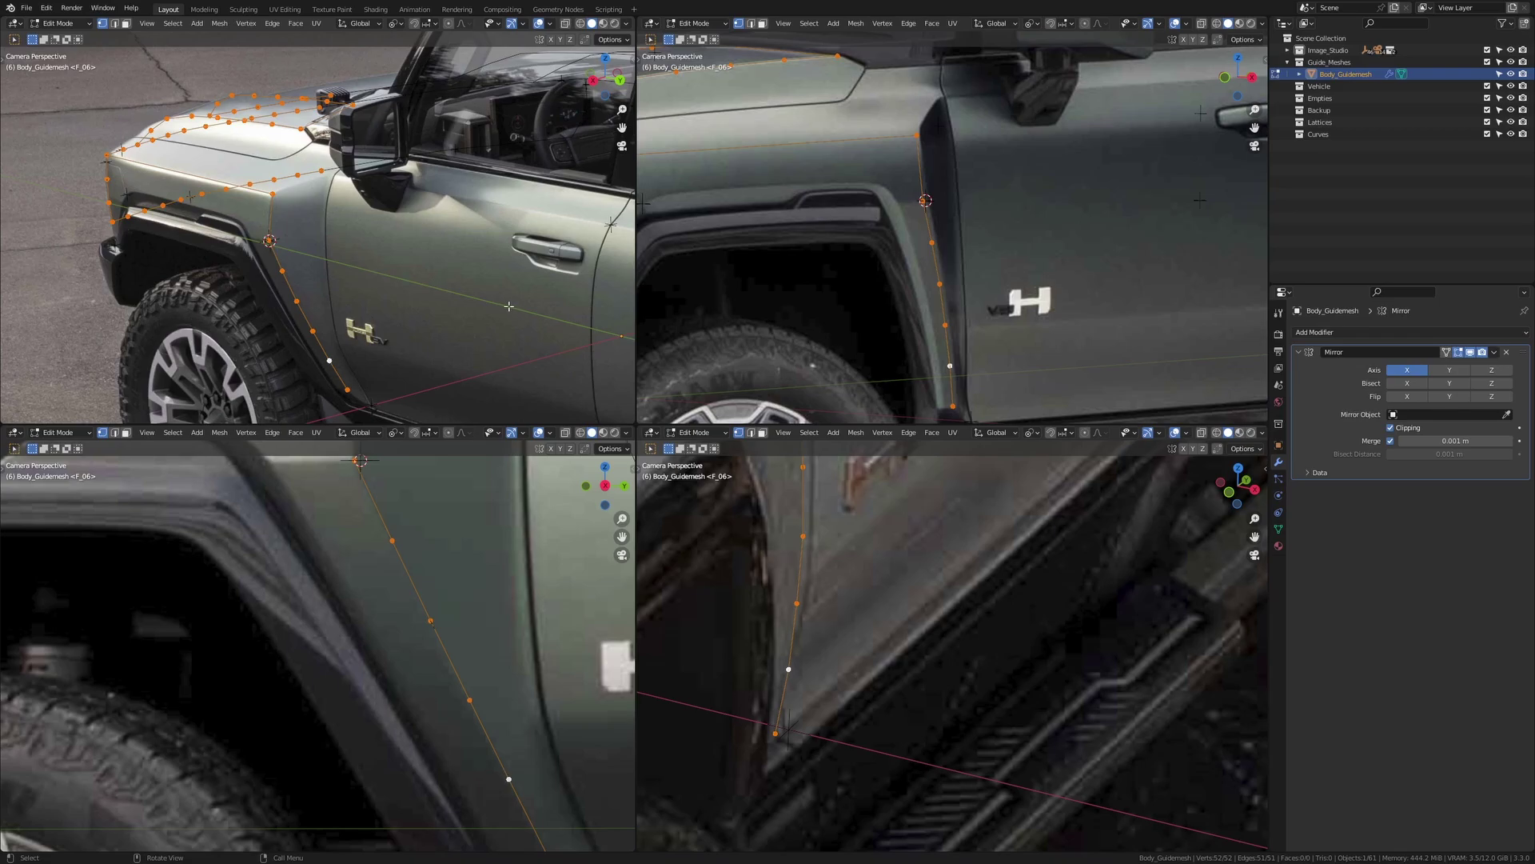
Extrude a new vertex from the fender's upper rear corner toward the top of the front door gap below the mirror.
scroll(509, 306, down, 5)
shift+middle_drag(509, 305, 313, 285)
shift+middle_drag(408, 270, 502, 244)
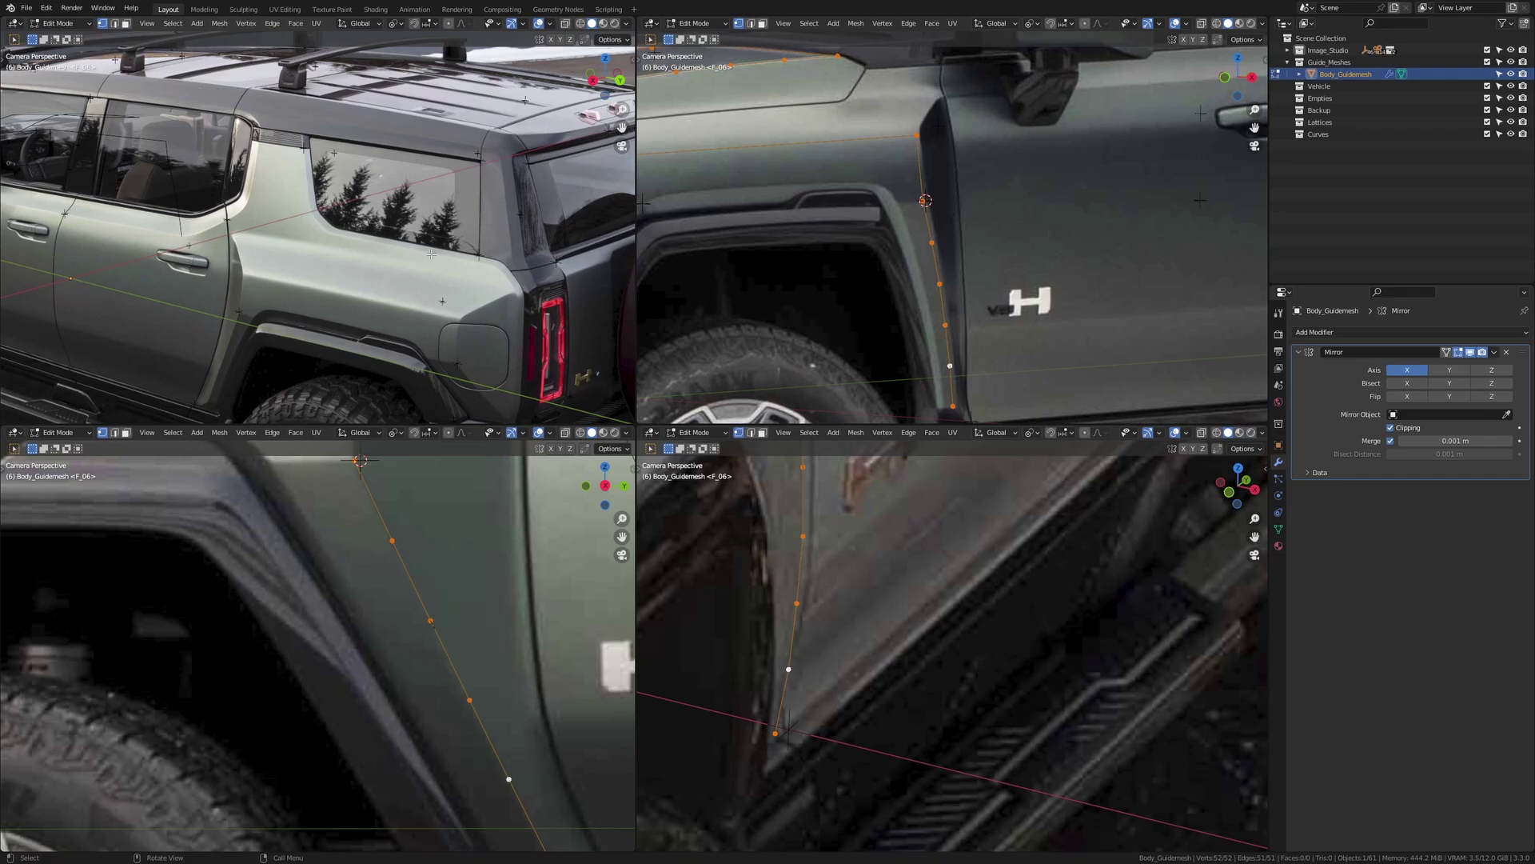
middle_drag(453, 249, 331, 183)
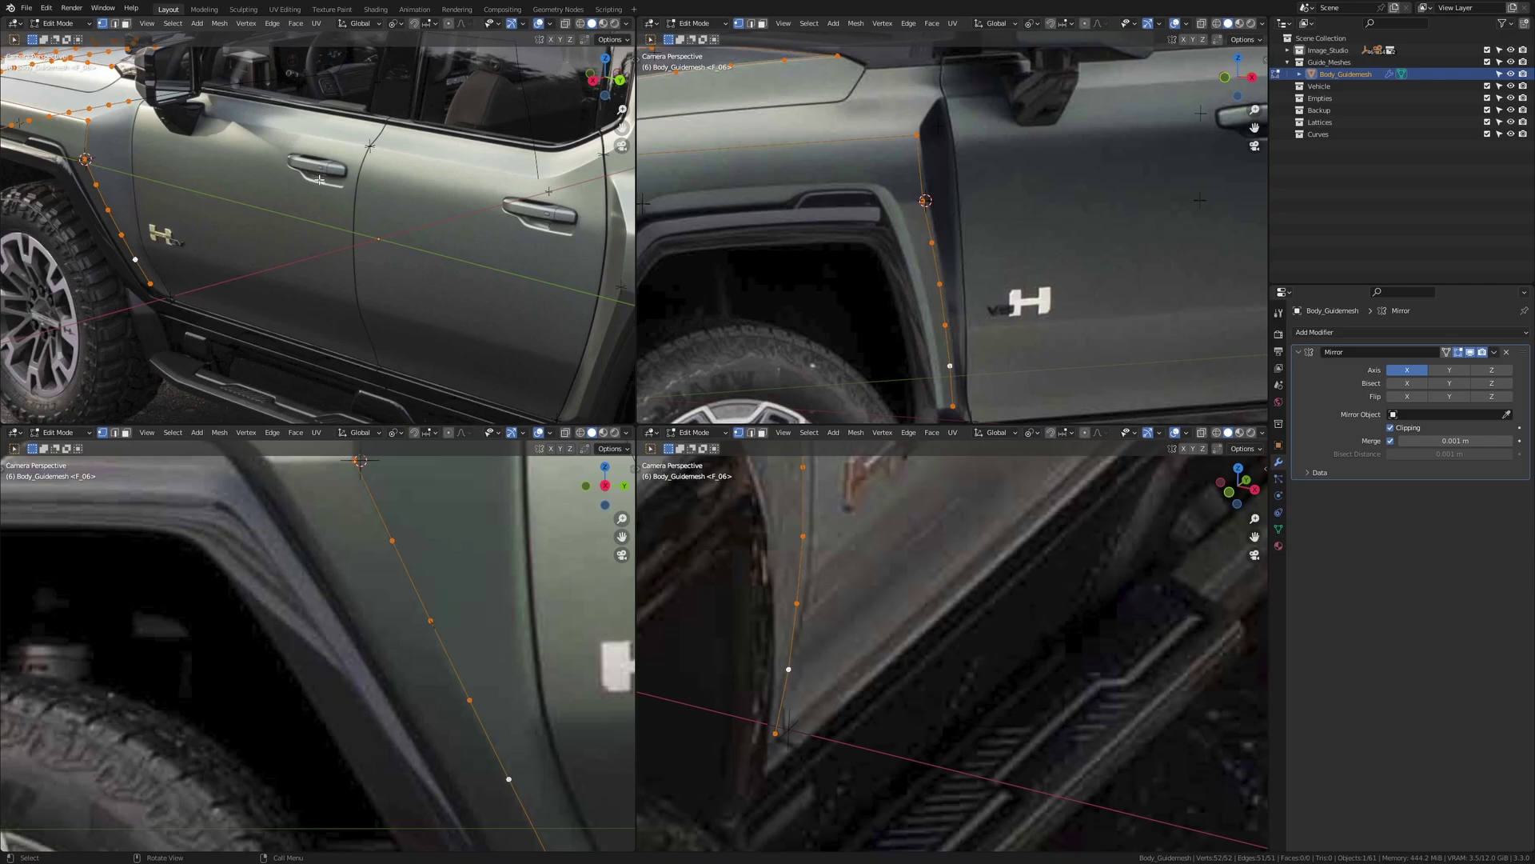
middle_drag(186, 147, 189, 229)
click(209, 230)
scroll(200, 234, up, 4)
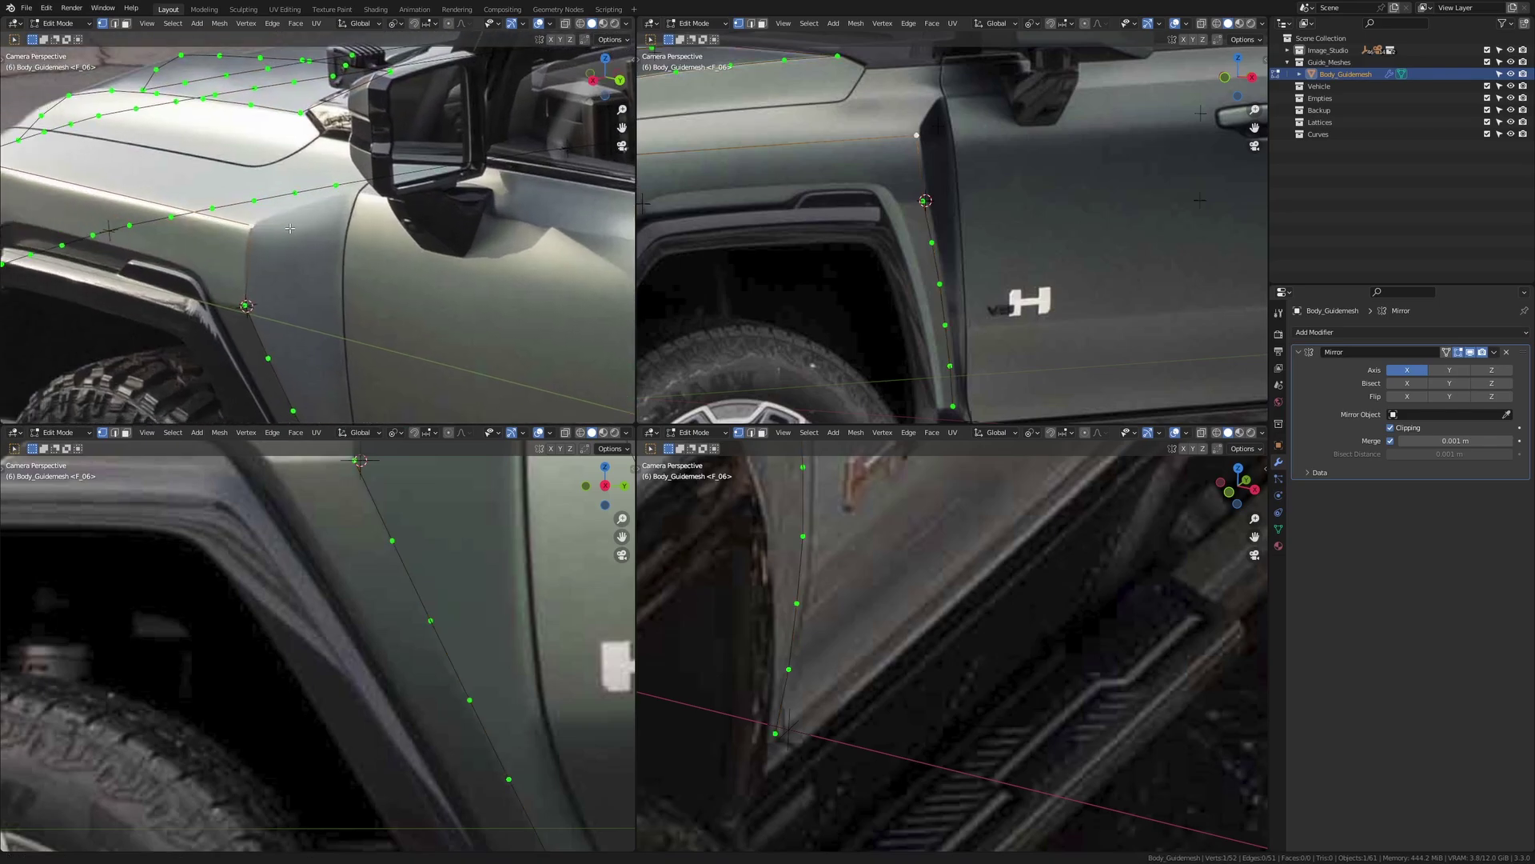
key(e)
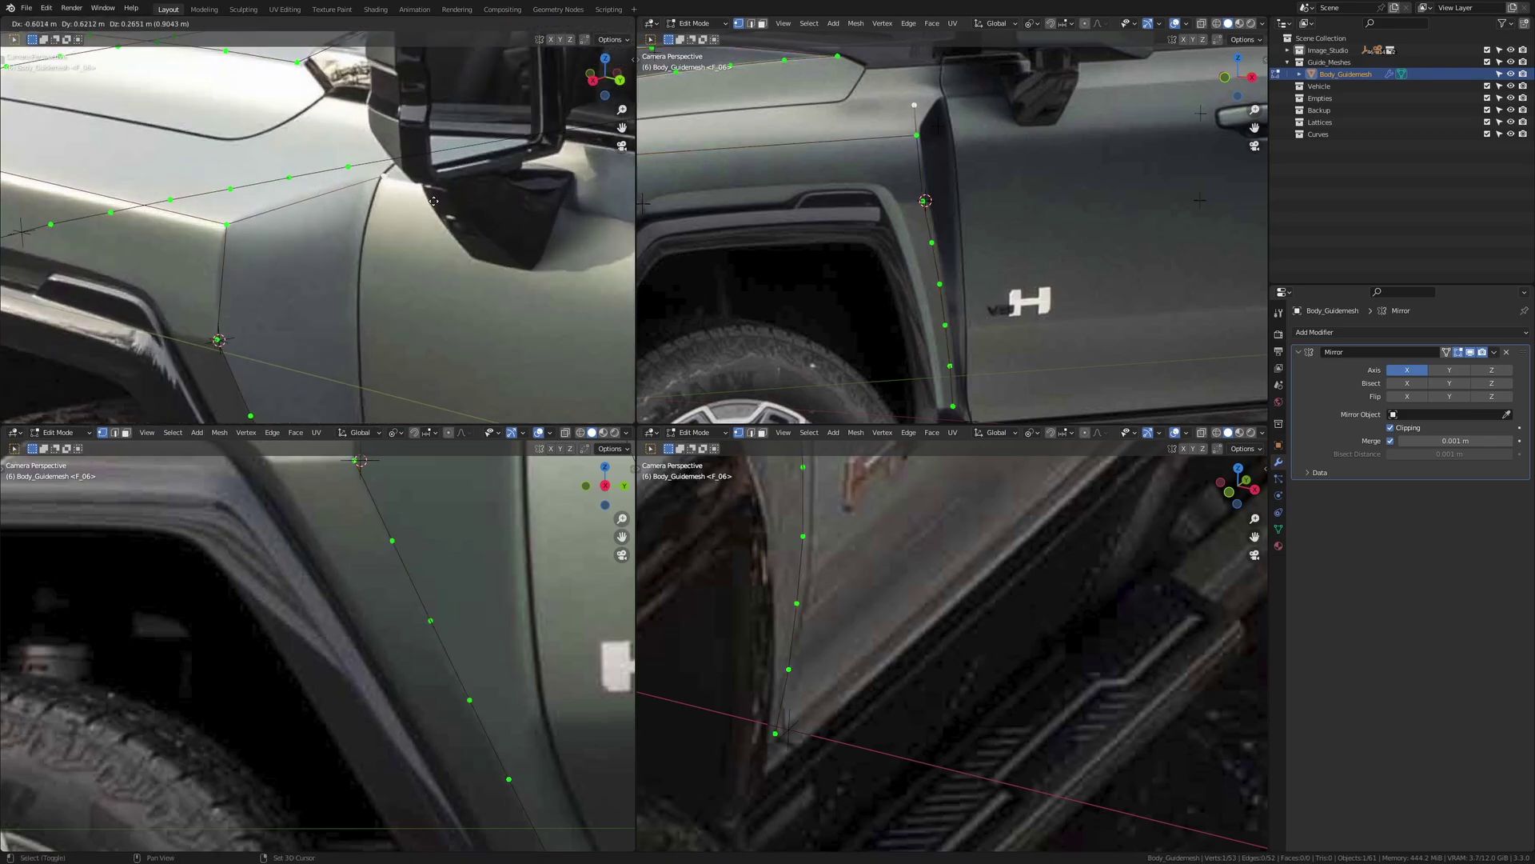
click(435, 201)
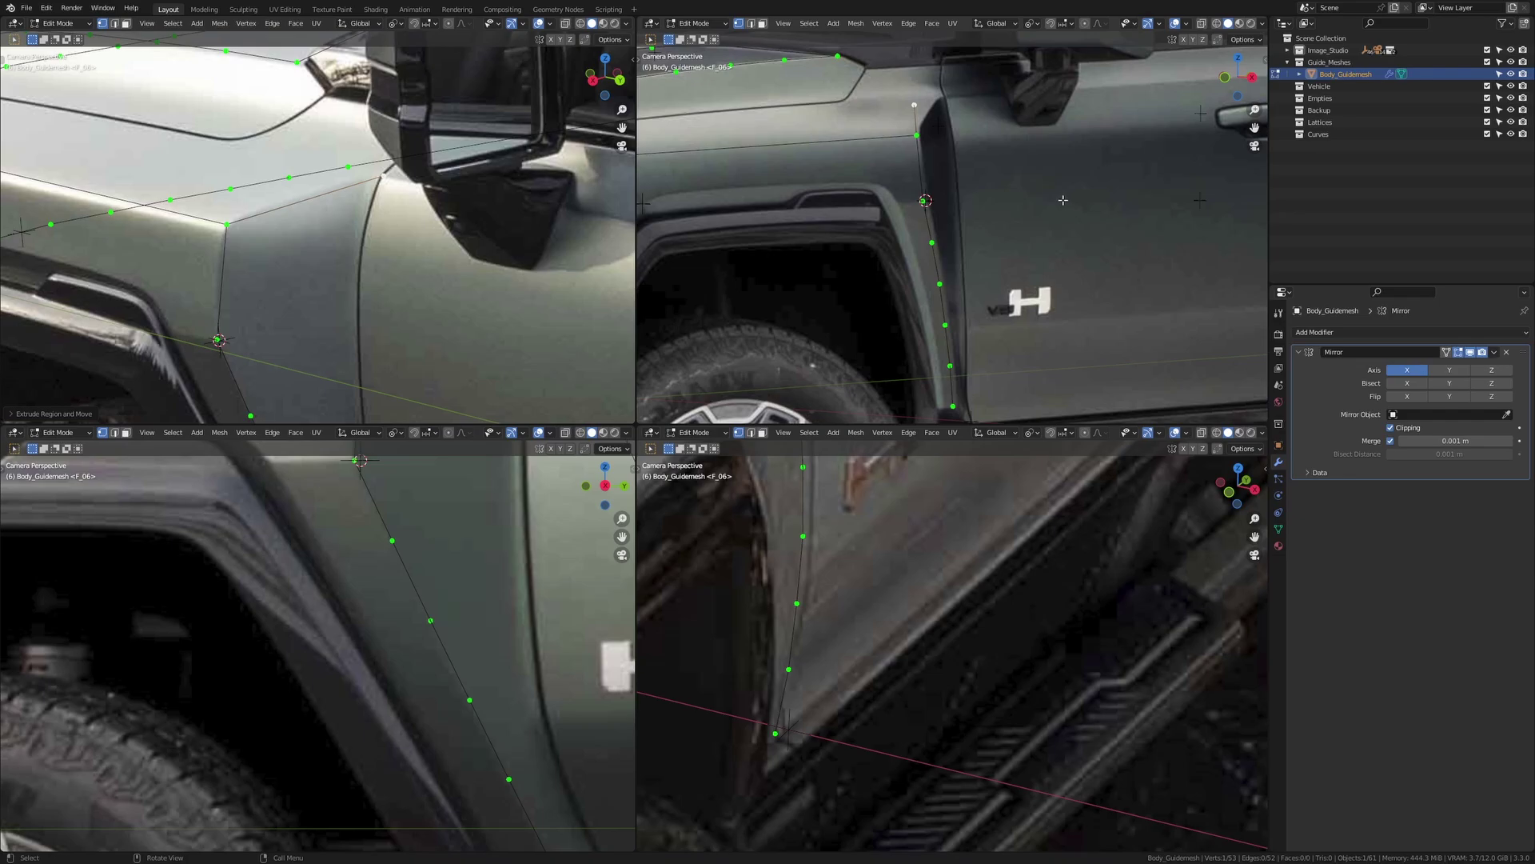
Move the new vertex along Y toward the top of the gap between fender and front door.
shift+middle_drag(989, 152, 952, 237)
key(g)
key(y)
click(973, 237)
shift+middle_drag(765, 569, 822, 645)
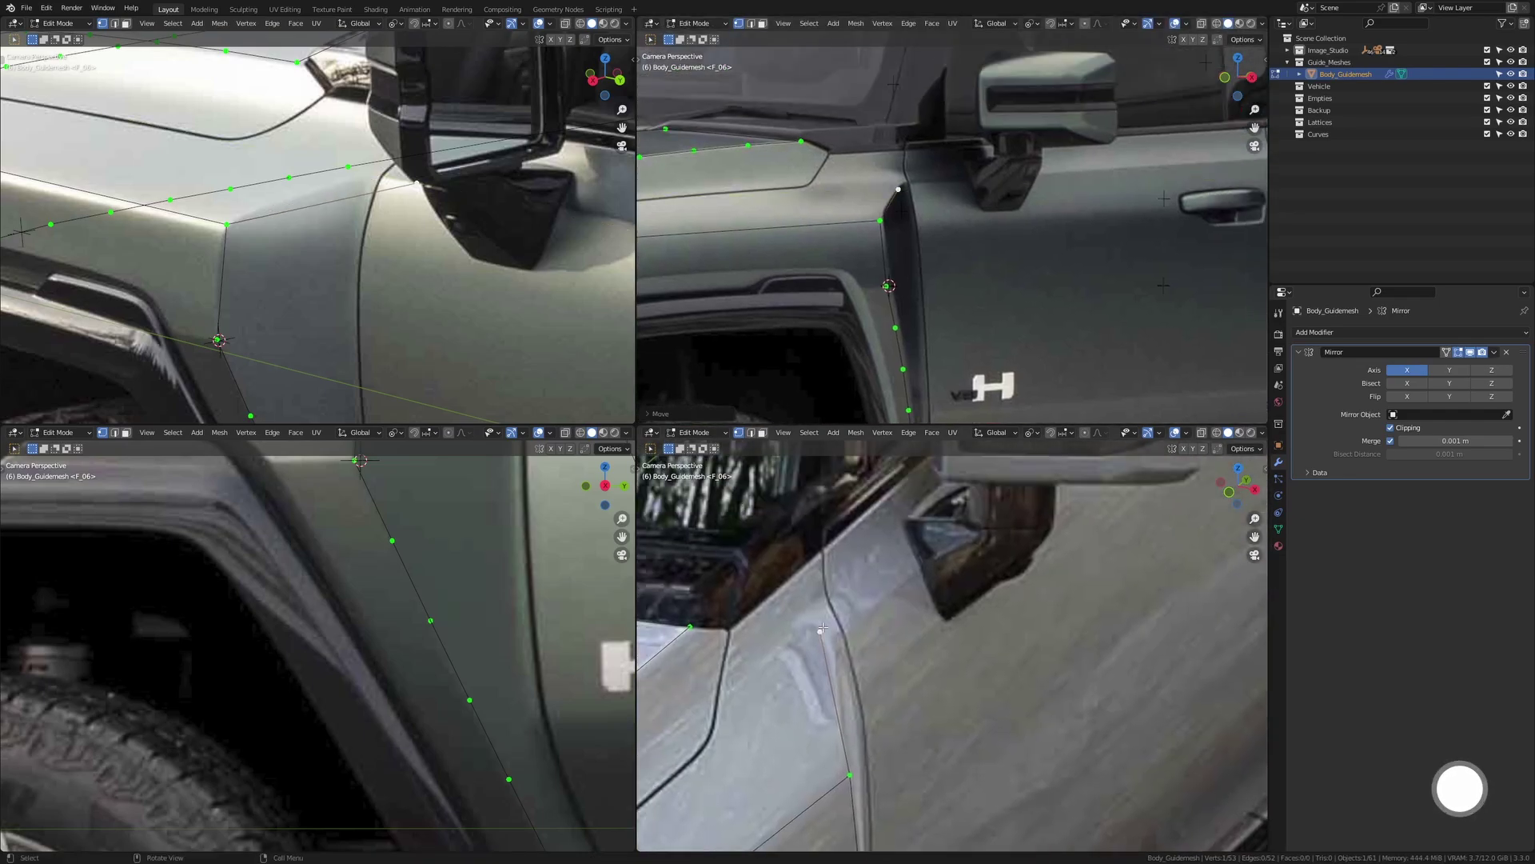
key(g)
key(y)
click(564, 268)
Adjust the top seam vertex along Z and X, then freely, to match the panel corner in the reference views.
key(g)
key(z)
click(919, 276)
key(g)
key(x)
click(944, 543)
key(g)
click(817, 337)
scroll(427, 237, down, 2)
Fine-tune the top seam vertex along X and with a free move so it sits on the door gap's upper end.
key(g)
key(x)
click(870, 632)
scroll(455, 539, down, 2)
shift+middle_drag(455, 538, 366, 784)
scroll(367, 784, up, 3)
key(g)
click(366, 776)
Snap the 3D cursor to the reference point at the door's lower front corner and snap the seam's lower vertex to it.
shift+middle_drag(416, 376, 357, 170)
key(Tab)
click(353, 363)
key(shift+s)
click(299, 329)
key(Tab)
key(shift+s)
Move the seam's middle vertex freely onto the front door gap beside the H emblem.
shift+middle_drag(980, 392, 940, 188)
scroll(940, 227, up, 4)
shift+middle_drag(928, 831, 812, 536)
shift+middle_drag(368, 240, 424, 316)
key(g)
click(374, 326)
scroll(424, 316, up, 1)
key(g)
click(418, 348)
Align the seam's middle vertex with the door gap by moving it along Y, X and Y again.
key(g)
key(y)
click(927, 176)
key(g)
key(x)
click(436, 340)
key(g)
key(y)
click(938, 172)
Reposition the seam's middle vertex freely and shift it along Y to follow the door gap below the emblem.
shift+middle_drag(416, 319, 448, 319)
scroll(448, 320, up, 1)
key(g)
click(444, 328)
key(g)
key(y)
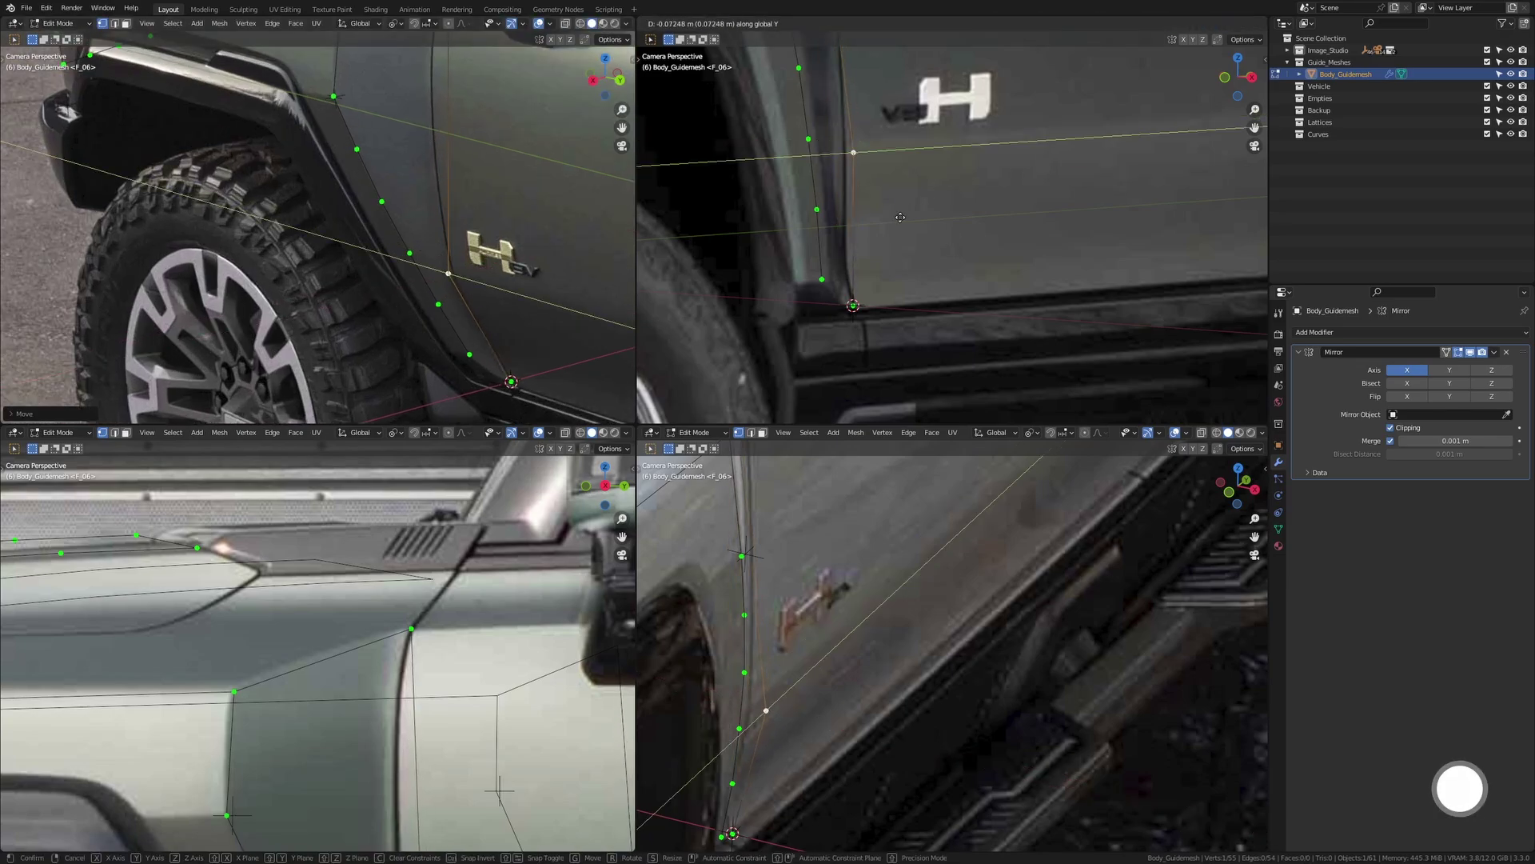
click(436, 328)
Move the seam's middle vertex along Y onto the door gap in the close side view.
scroll(846, 307, up, 1)
shift+middle_drag(865, 267, 920, 312)
scroll(846, 307, down, 4)
scroll(919, 312, up, 2)
shift+middle_drag(432, 800, 447, 459)
key(g)
key(y)
click(460, 640)
Correct the depth of the seam's middle vertex along X and nudge it along Y to the door gap.
key(g)
key(x)
click(803, 723)
scroll(451, 272, up, 4)
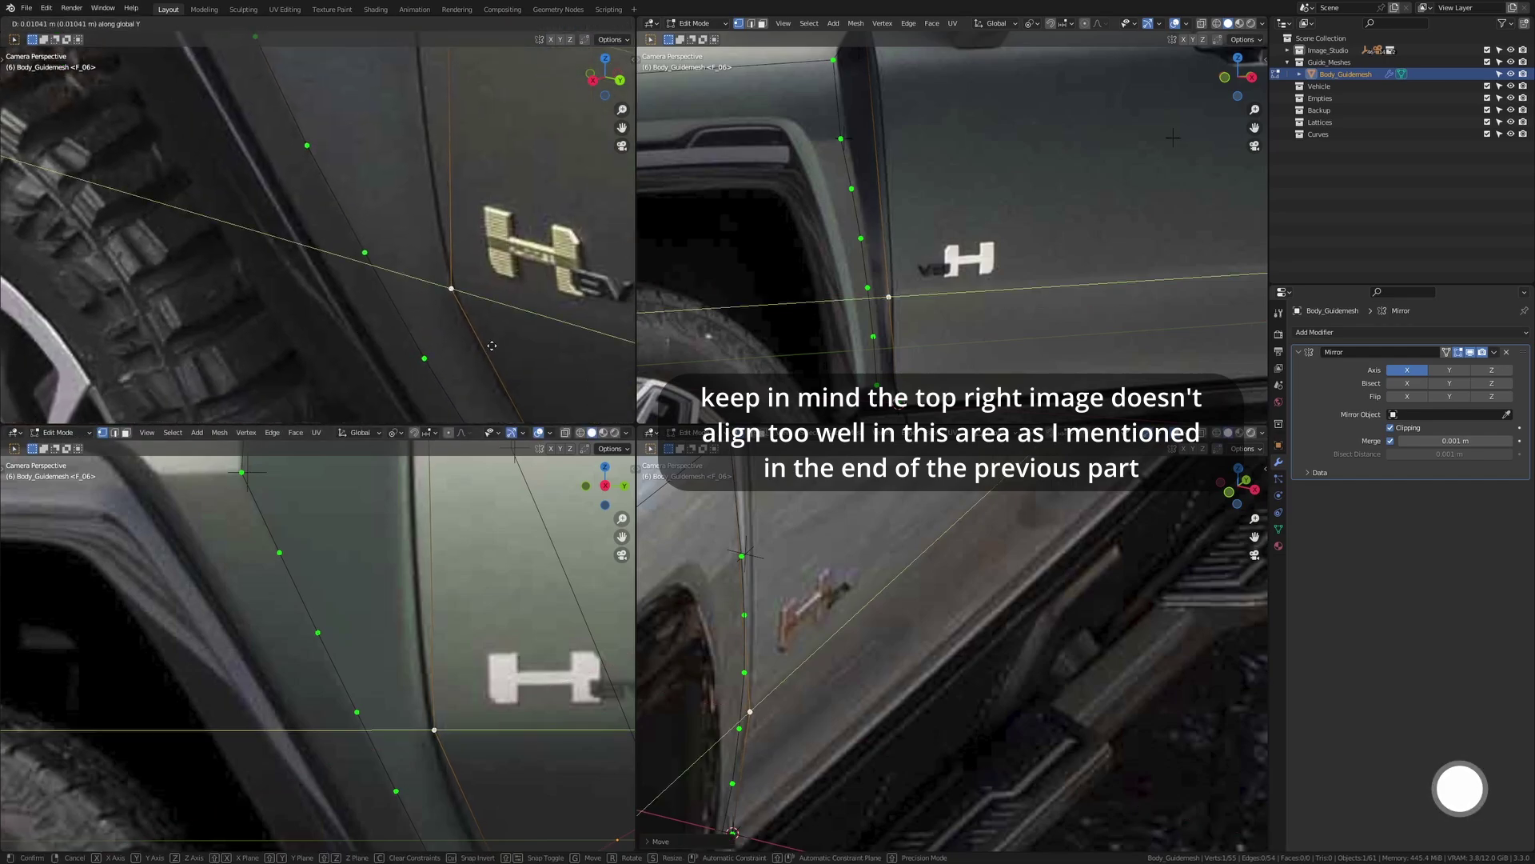
key(g)
key(y)
click(590, 563)
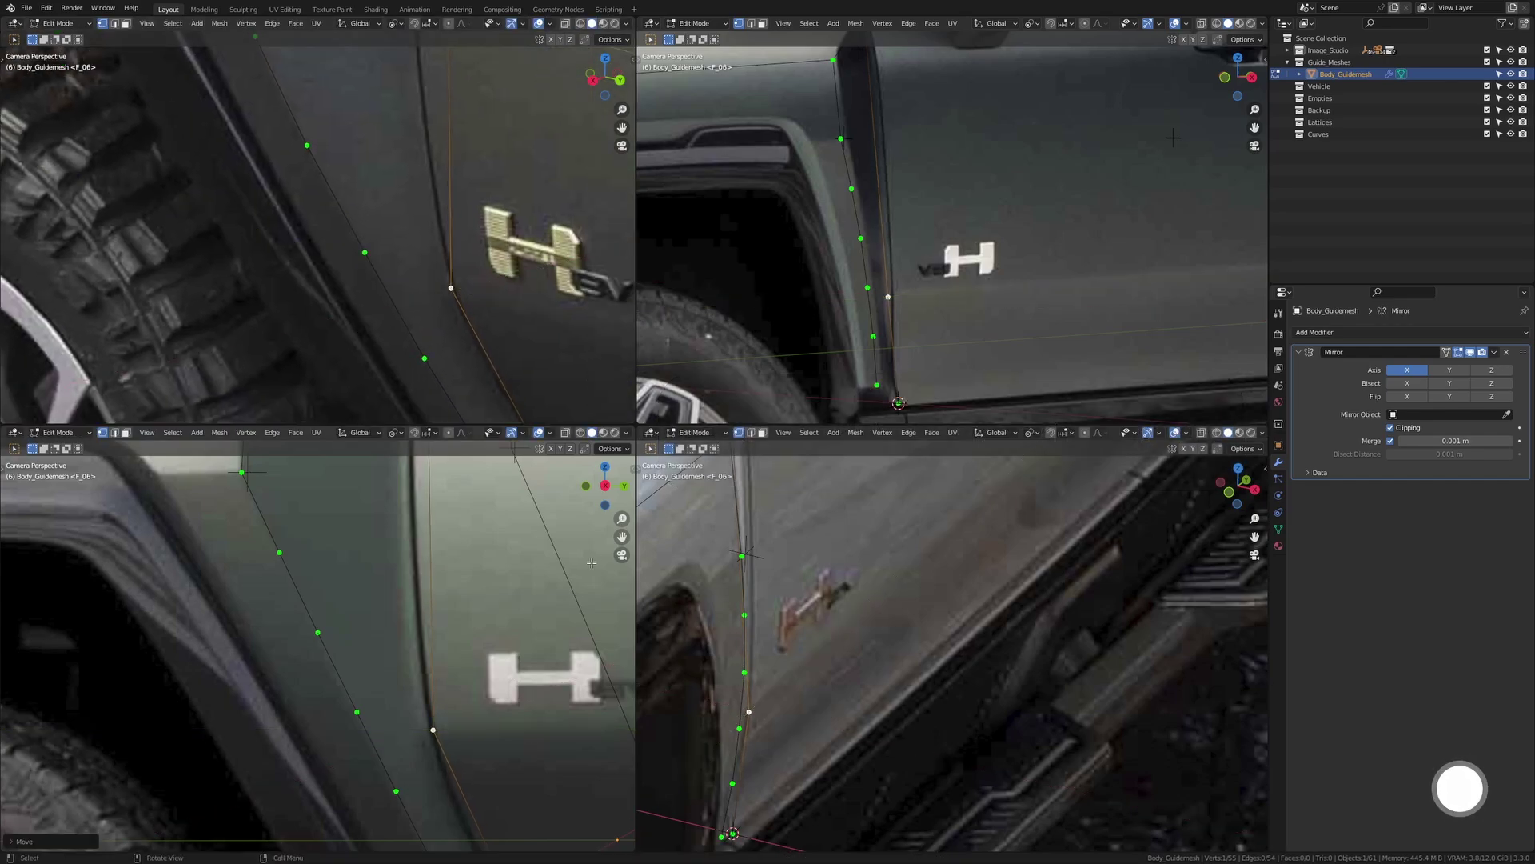
scroll(336, 244, down, 2)
scroll(336, 244, up, 1)
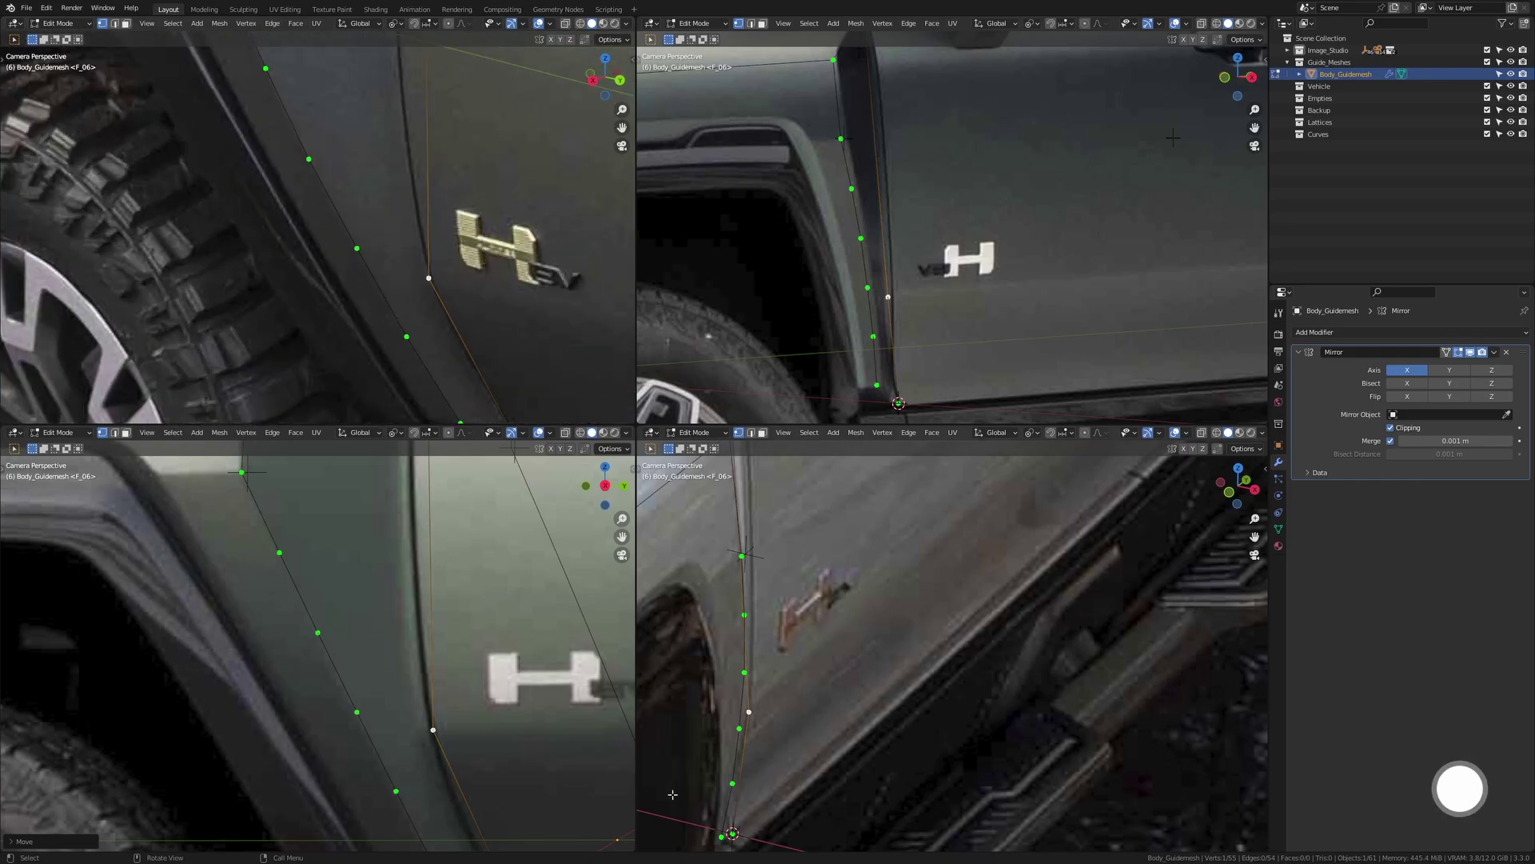
Subdivide the long upper edge of the door seam with four cuts.
scroll(360, 240, down, 4)
key(ctrl+r)
click(368, 160)
Move the two lower new seam vertices along X onto the door gap.
click(404, 250)
key(g)
key(x)
click(376, 254)
click(395, 276)
key(g)
key(x)
click(358, 261)
Move the two upper new seam vertices along X onto the door gap.
click(406, 169)
key(g)
key(x)
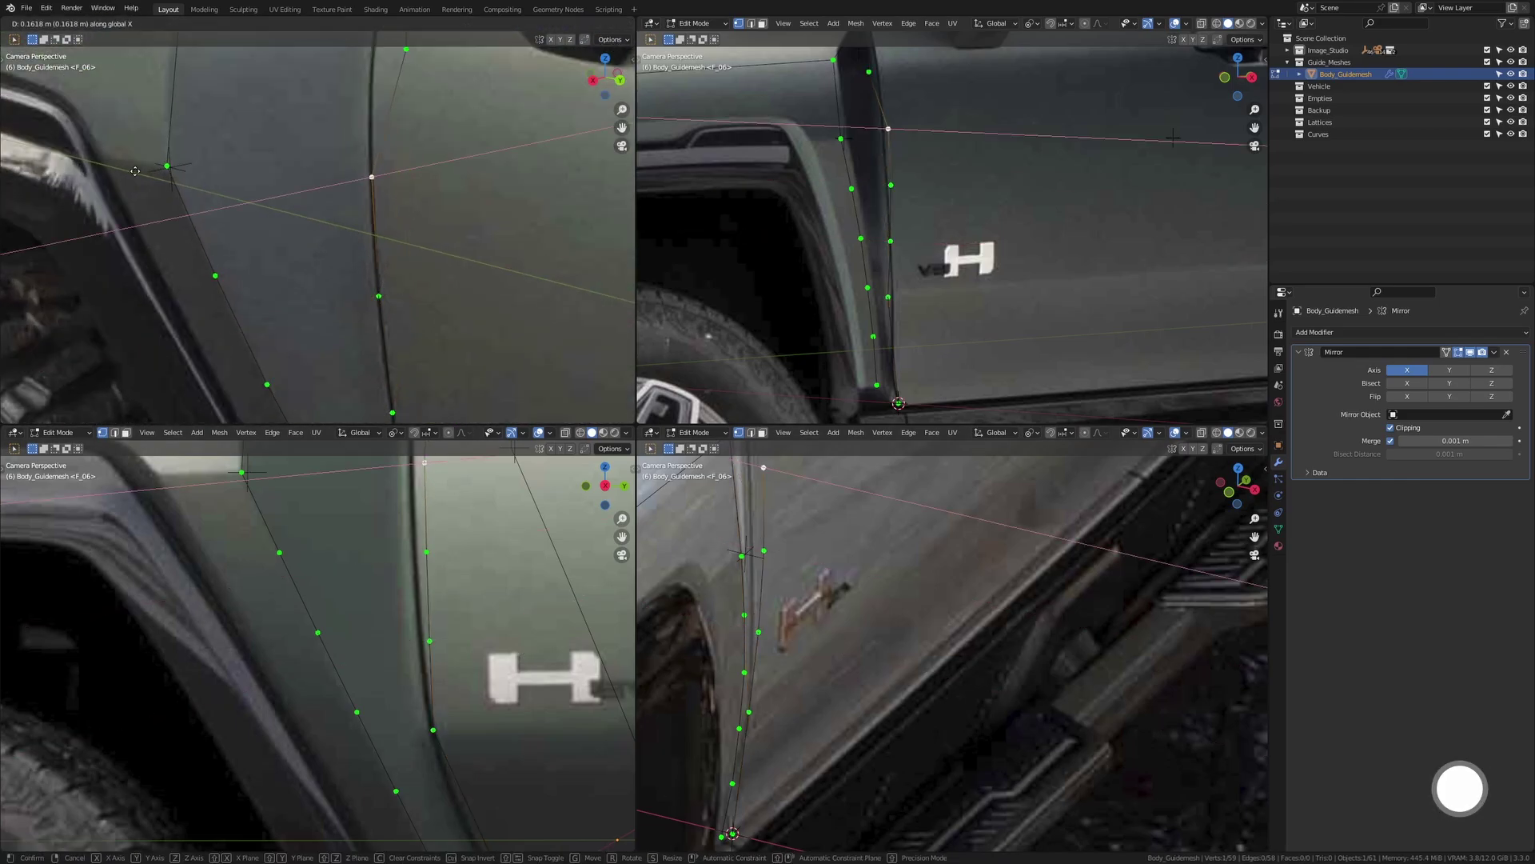
click(364, 176)
scroll(360, 207, up, 1)
click(400, 152)
key(g)
key(x)
click(315, 180)
Align the lowest new seam vertex, level with the emblem, with the door gap along Y and X.
scroll(472, 568, up, 1)
shift+middle_drag(471, 568, 479, 514)
click(464, 584)
key(g)
key(y)
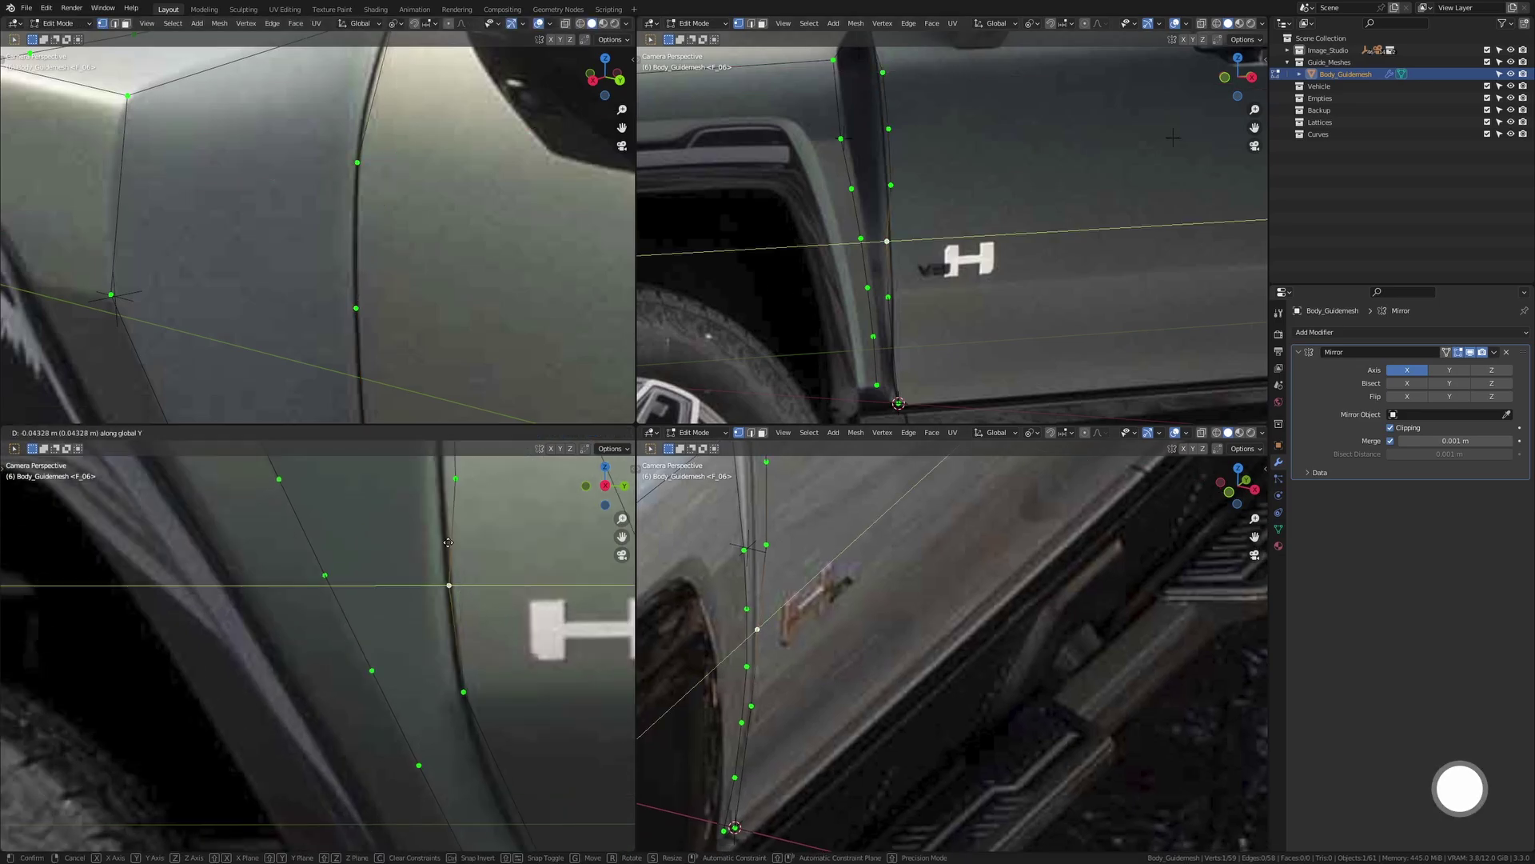
click(472, 579)
shift+middle_drag(447, 384, 428, 106)
key(g)
key(x)
click(468, 312)
Align the next seam vertex above the emblem with the door gap along Y and X.
shift+middle_drag(376, 200, 399, 306)
click(362, 275)
key(g)
key(y)
click(444, 484)
key(g)
key(x)
click(359, 278)
Align the second-highest new seam vertex with the door gap by moving it along X and Y.
shift+middle_drag(444, 456, 469, 614)
key(g)
key(y)
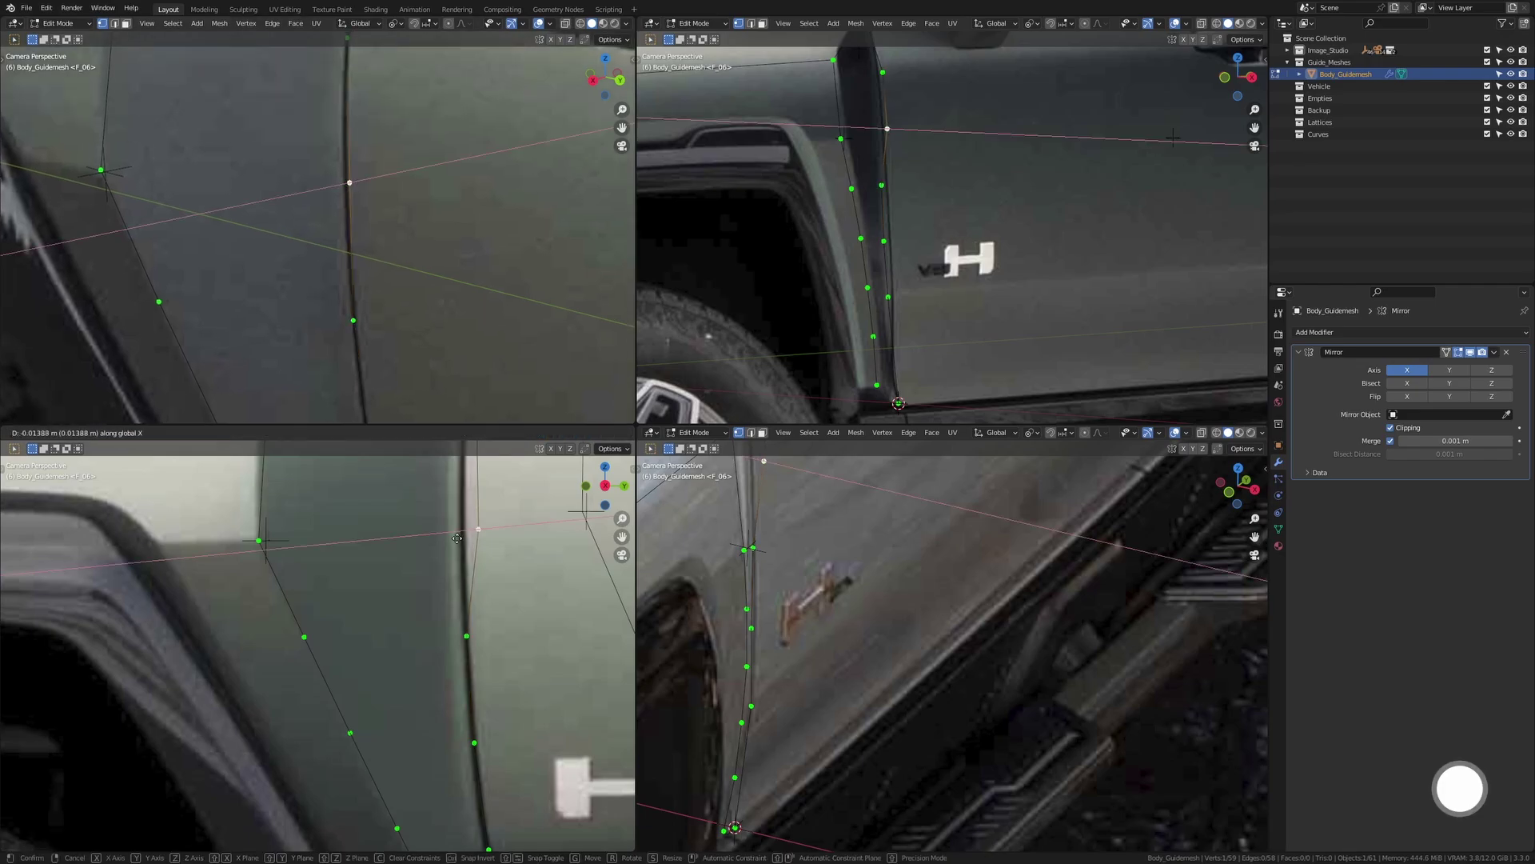
click(464, 528)
key(g)
key(y)
click(510, 584)
Readjust the seam vertex level with the H emblem along Y.
shift+middle_drag(360, 180, 360, 251)
click(360, 251)
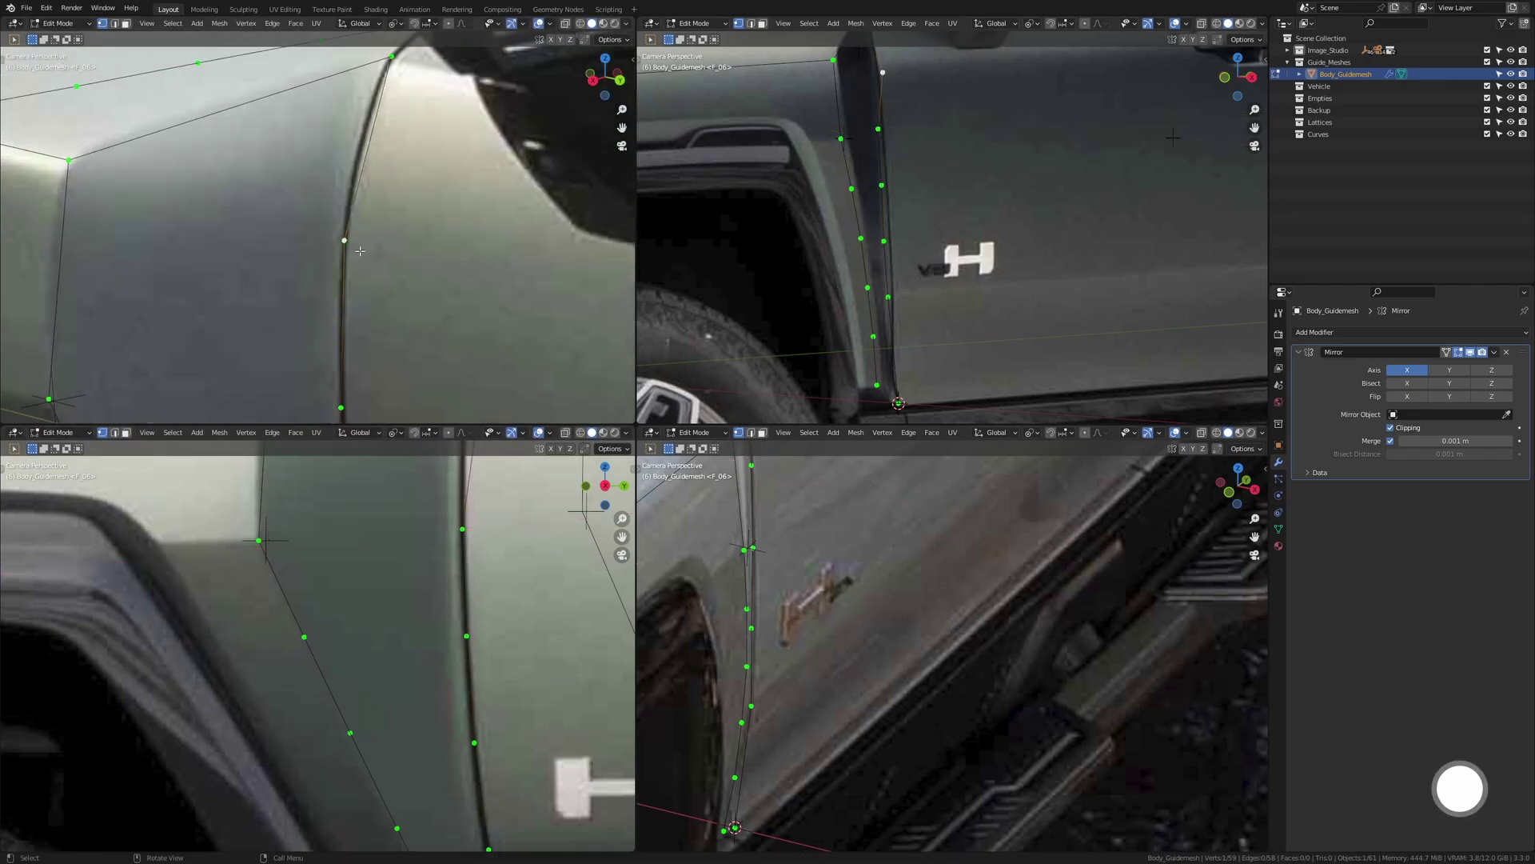
click(752, 628)
key(g)
key(y)
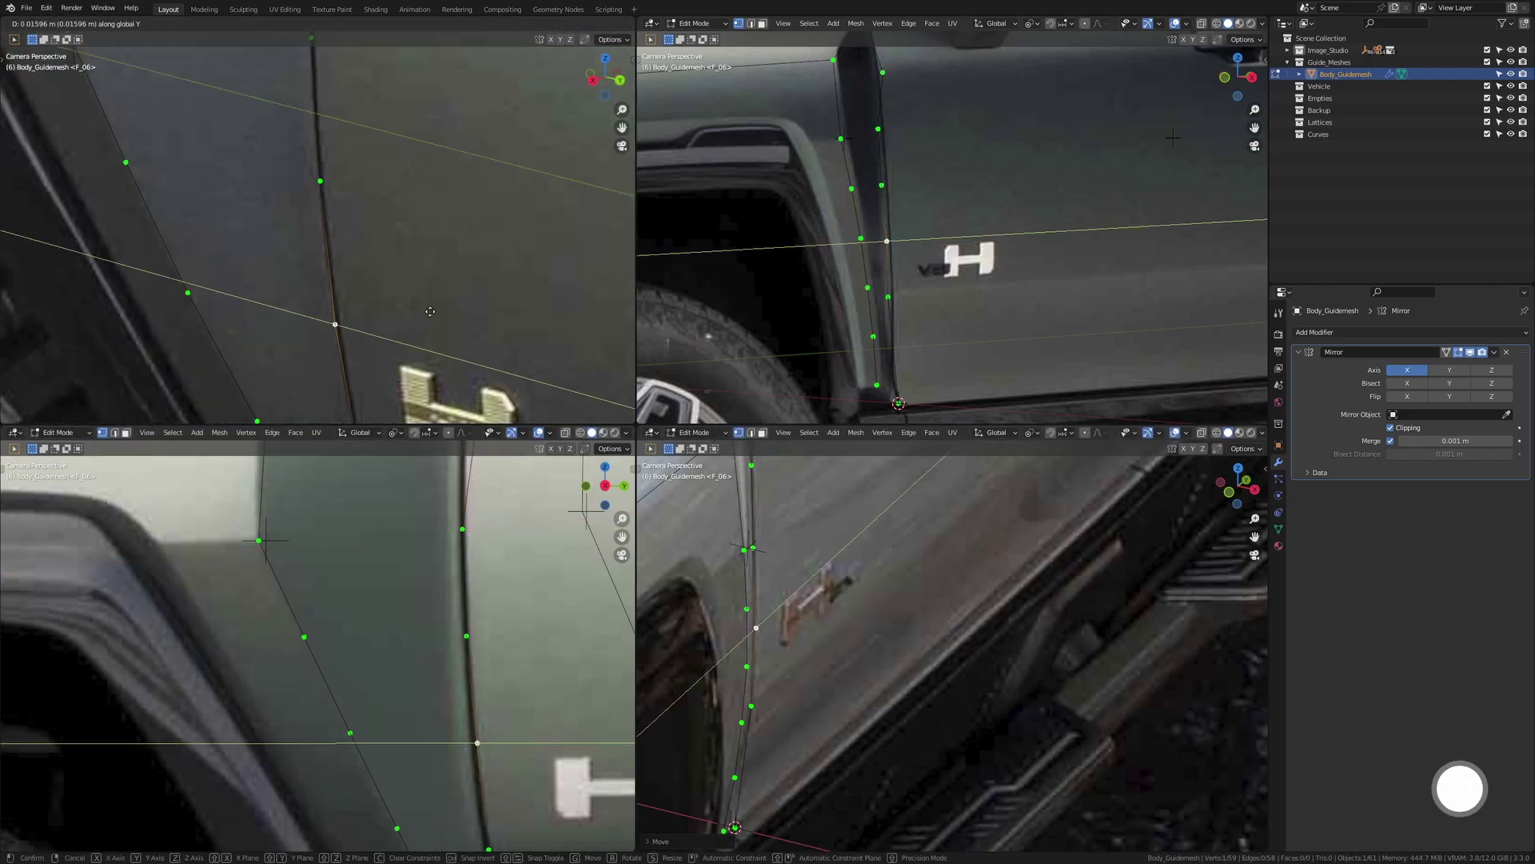
click(430, 311)
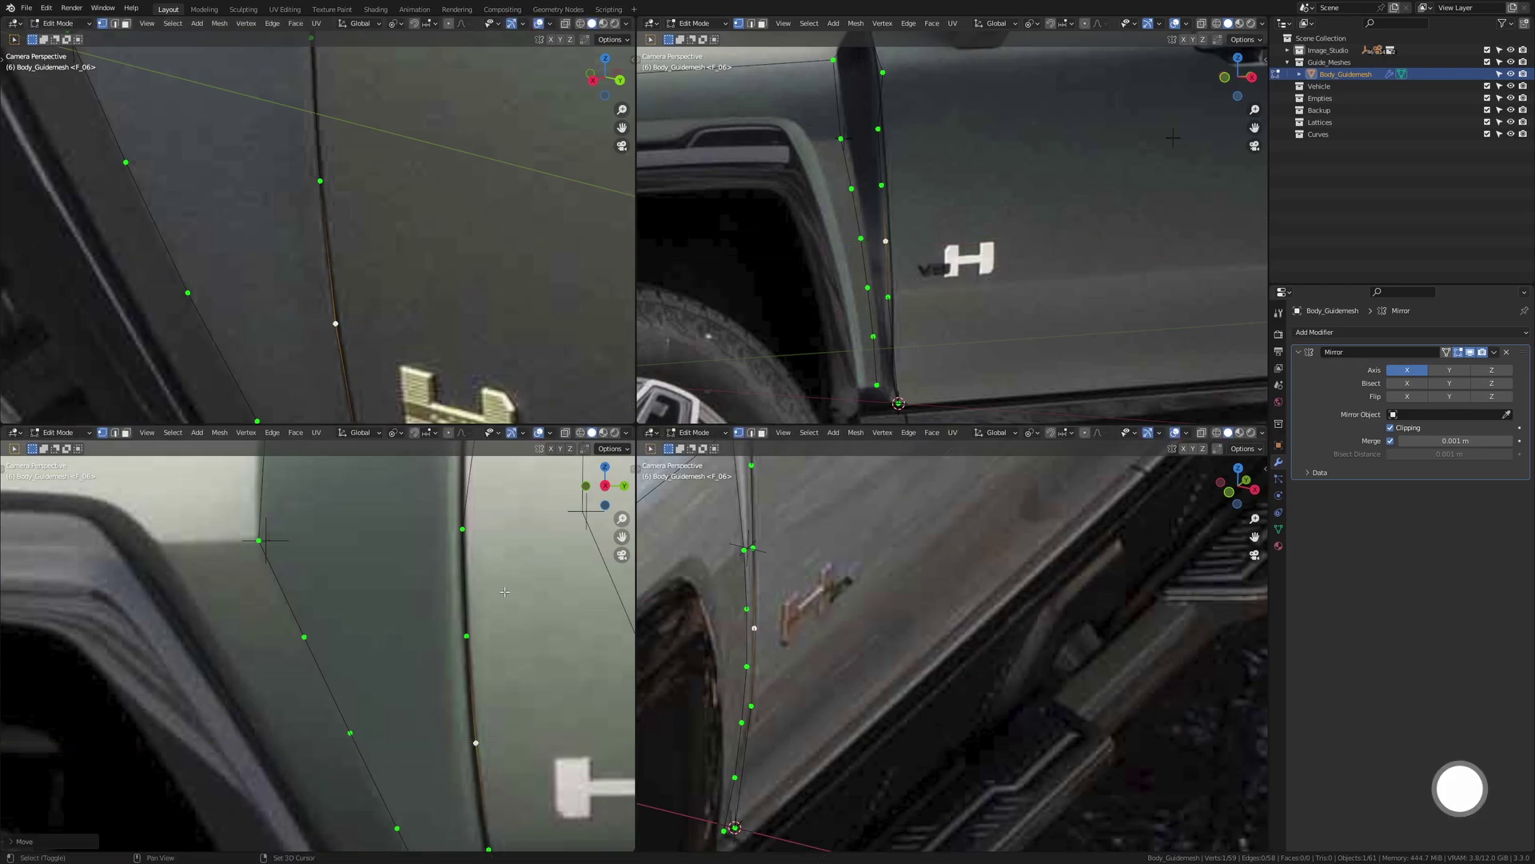
scroll(499, 496, down, 3)
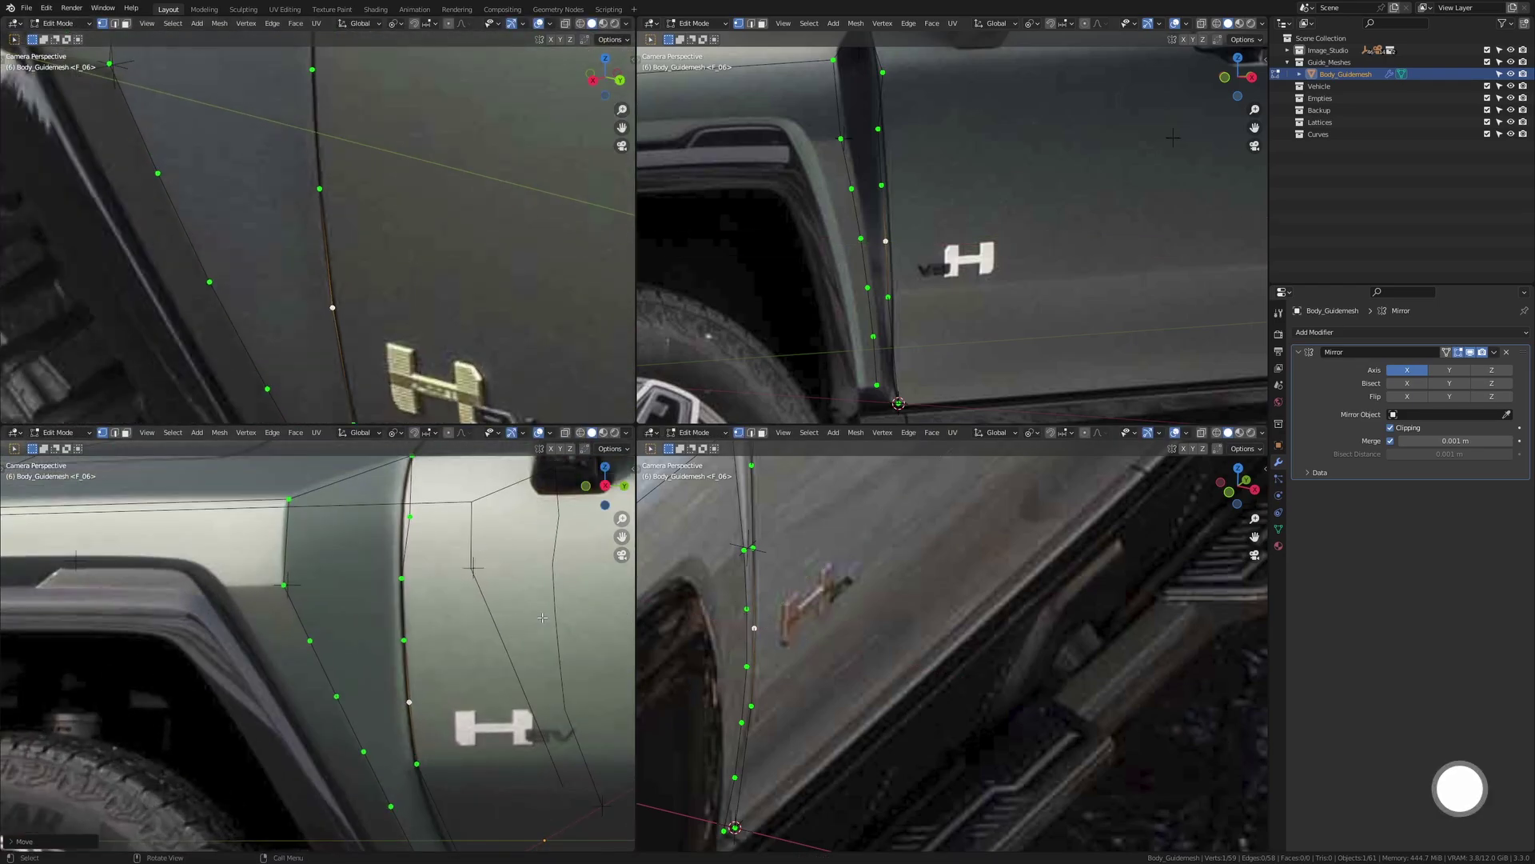
Fine-tune the seam vertex level with the H emblem along Y and X to match all reference views.
click(403, 579)
click(410, 701)
key(g)
key(y)
click(411, 701)
key(g)
key(x)
click(439, 365)
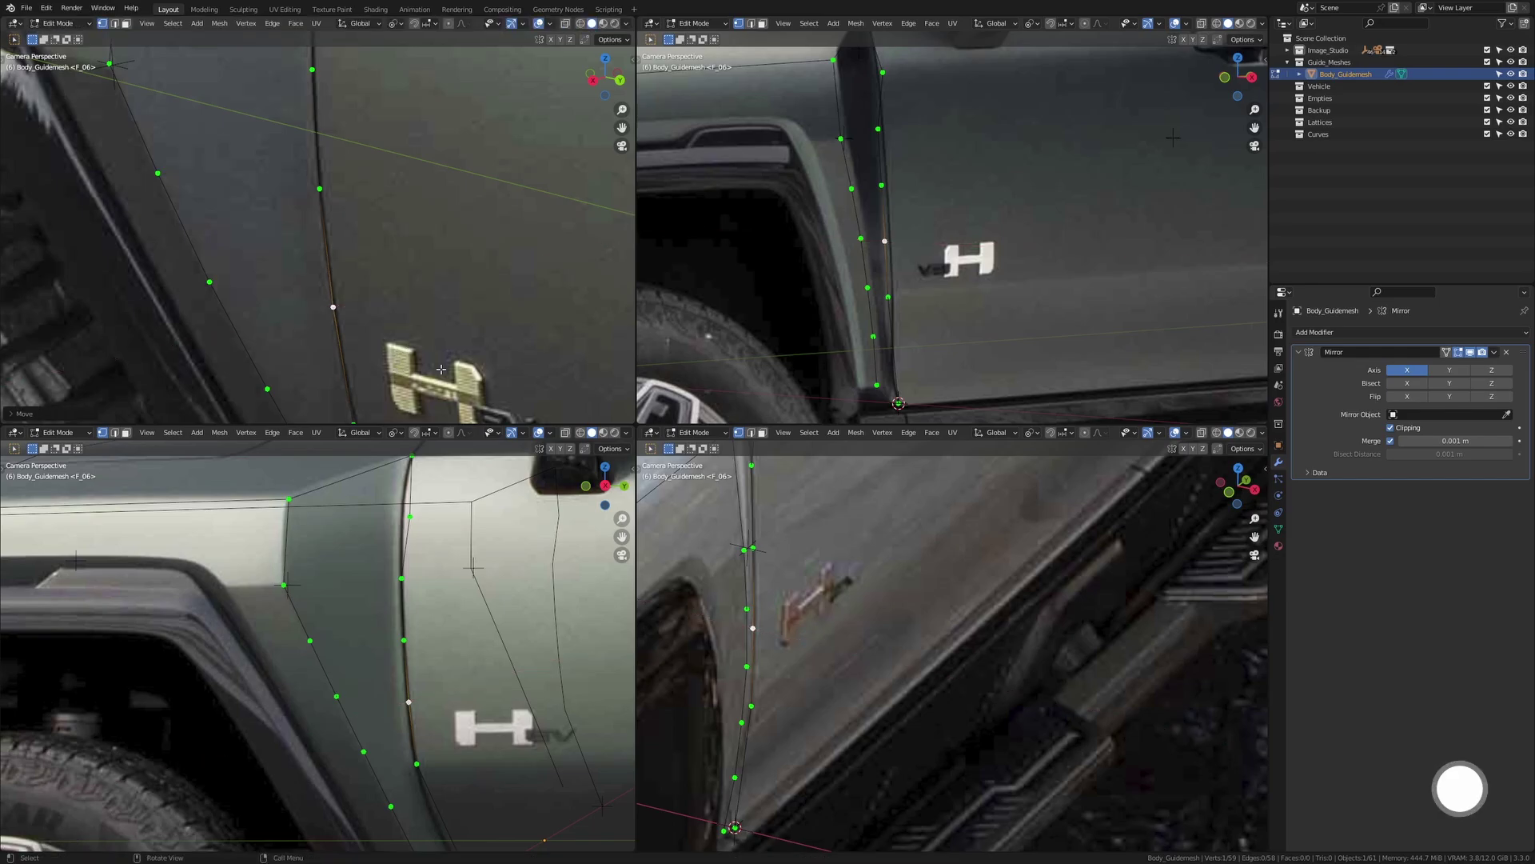
Select the highest of the new seam vertices and move it along X onto the door gap.
shift+middle_drag(403, 243, 399, 488)
click(310, 197)
shift+middle_drag(310, 197, 308, 185)
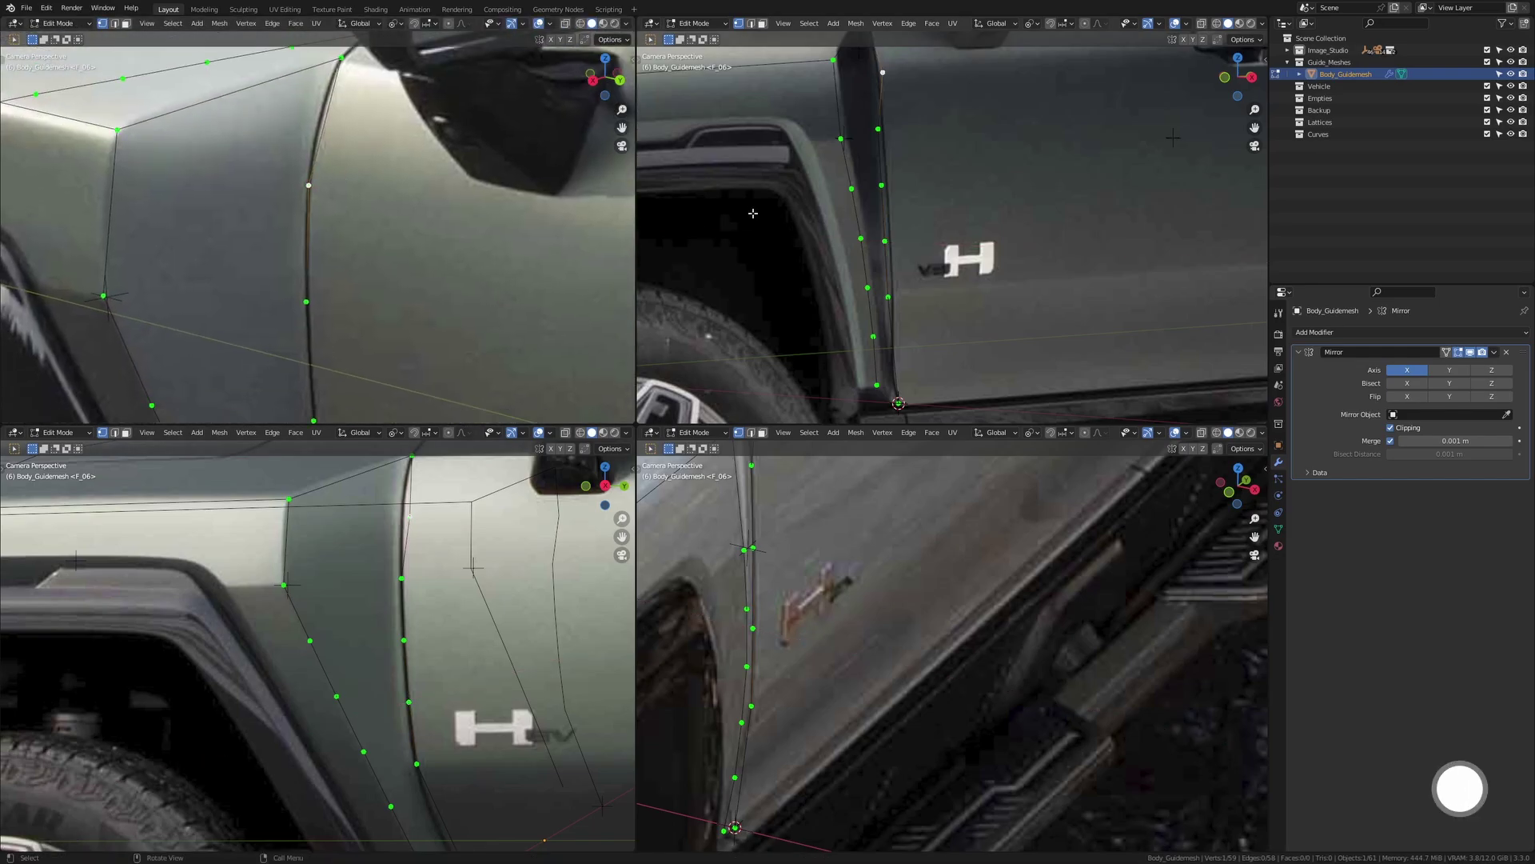
scroll(887, 233, down, 2)
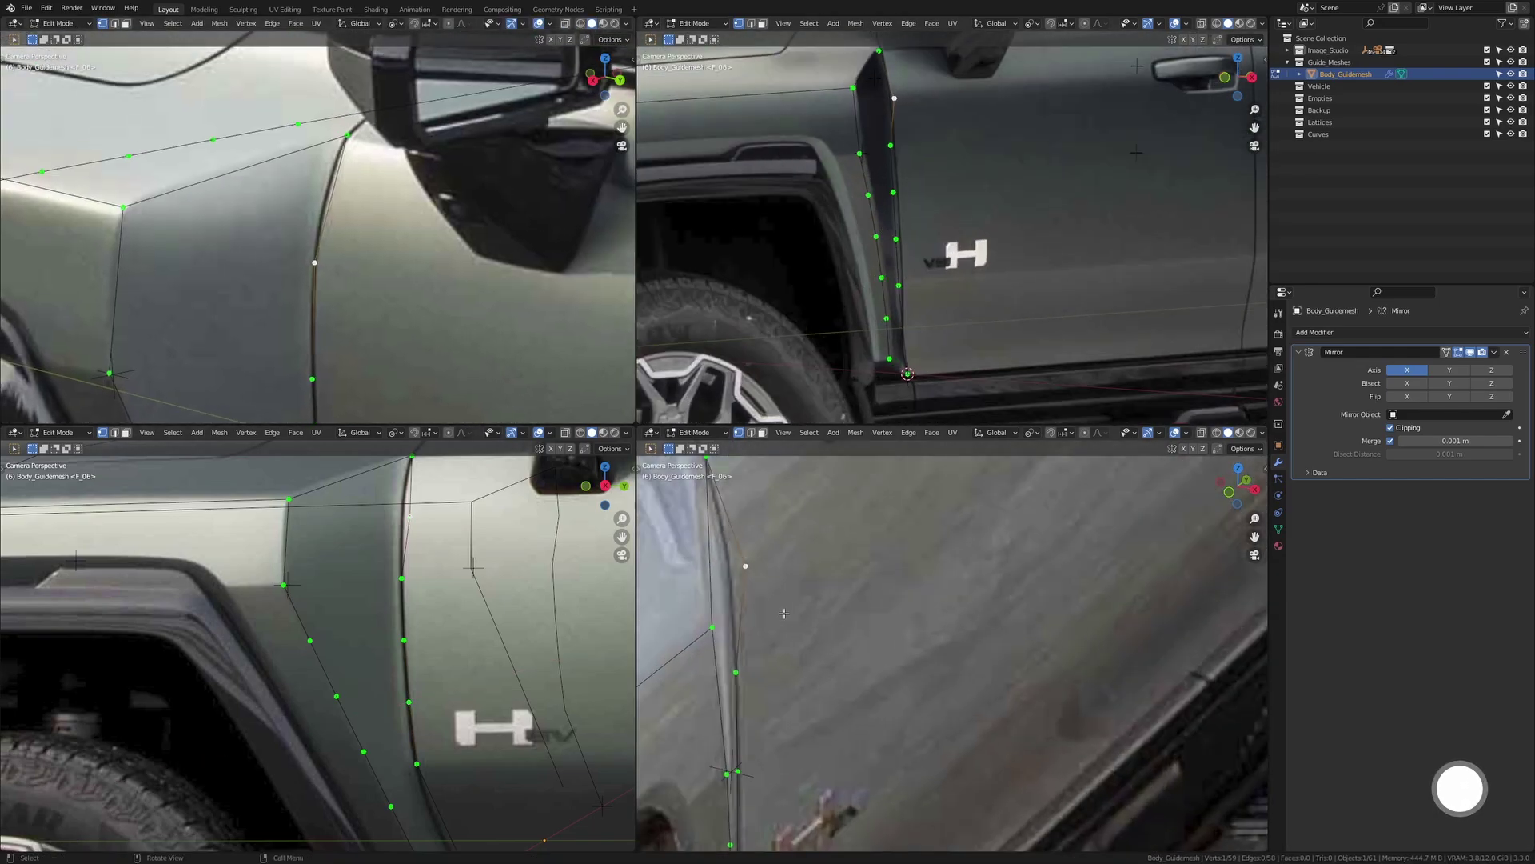
key(g)
key(x)
click(750, 659)
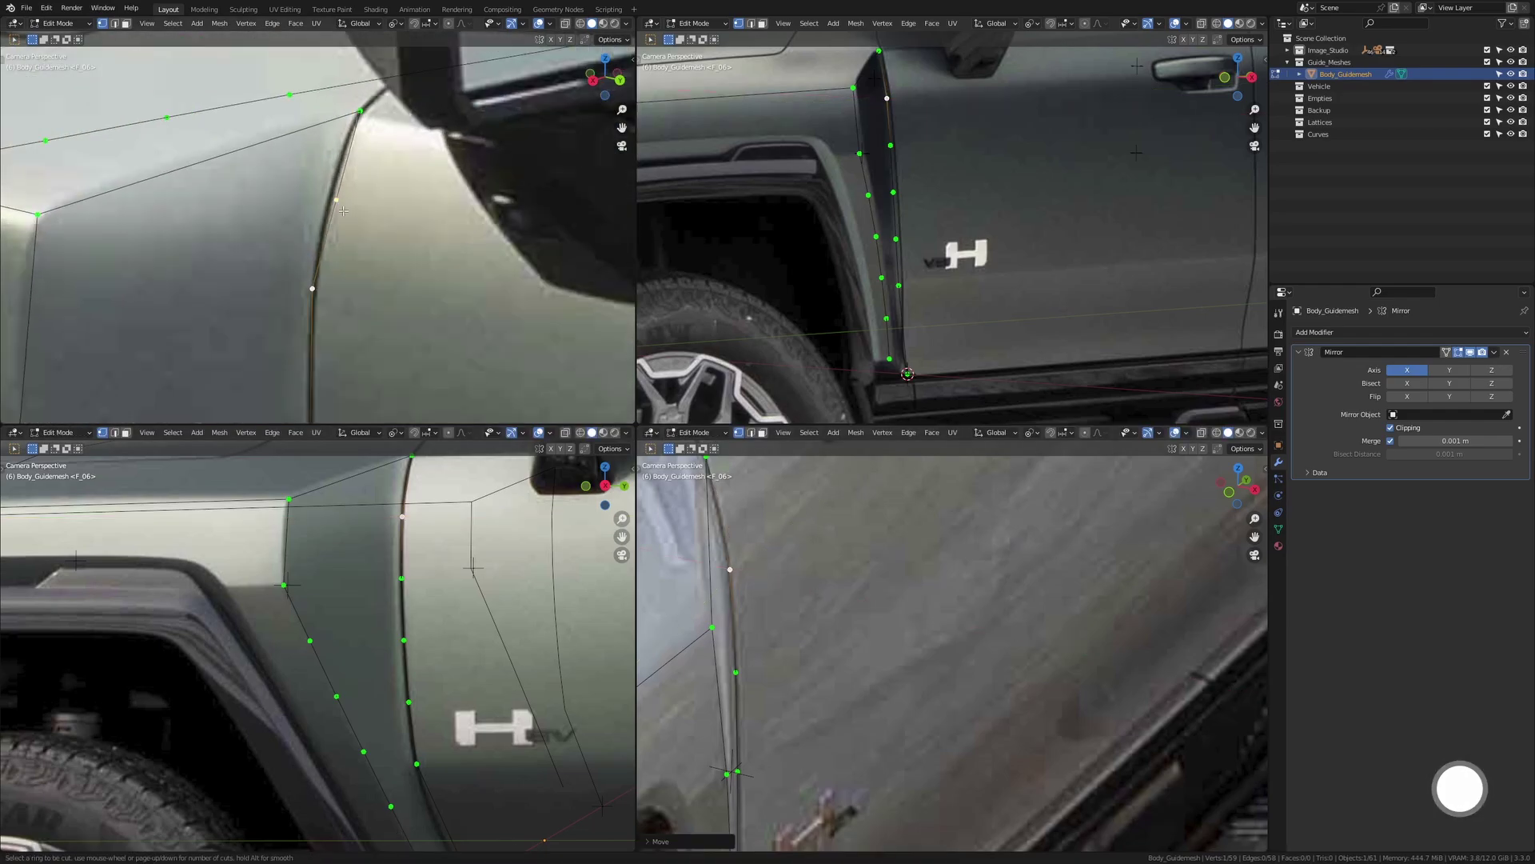
Select the shortest path of seam vertices from the top corner down to the vertex below the emblem.
key(ctrl+x)
click(360, 110)
scroll(360, 160, down, 5)
ctrl+click(312, 318)
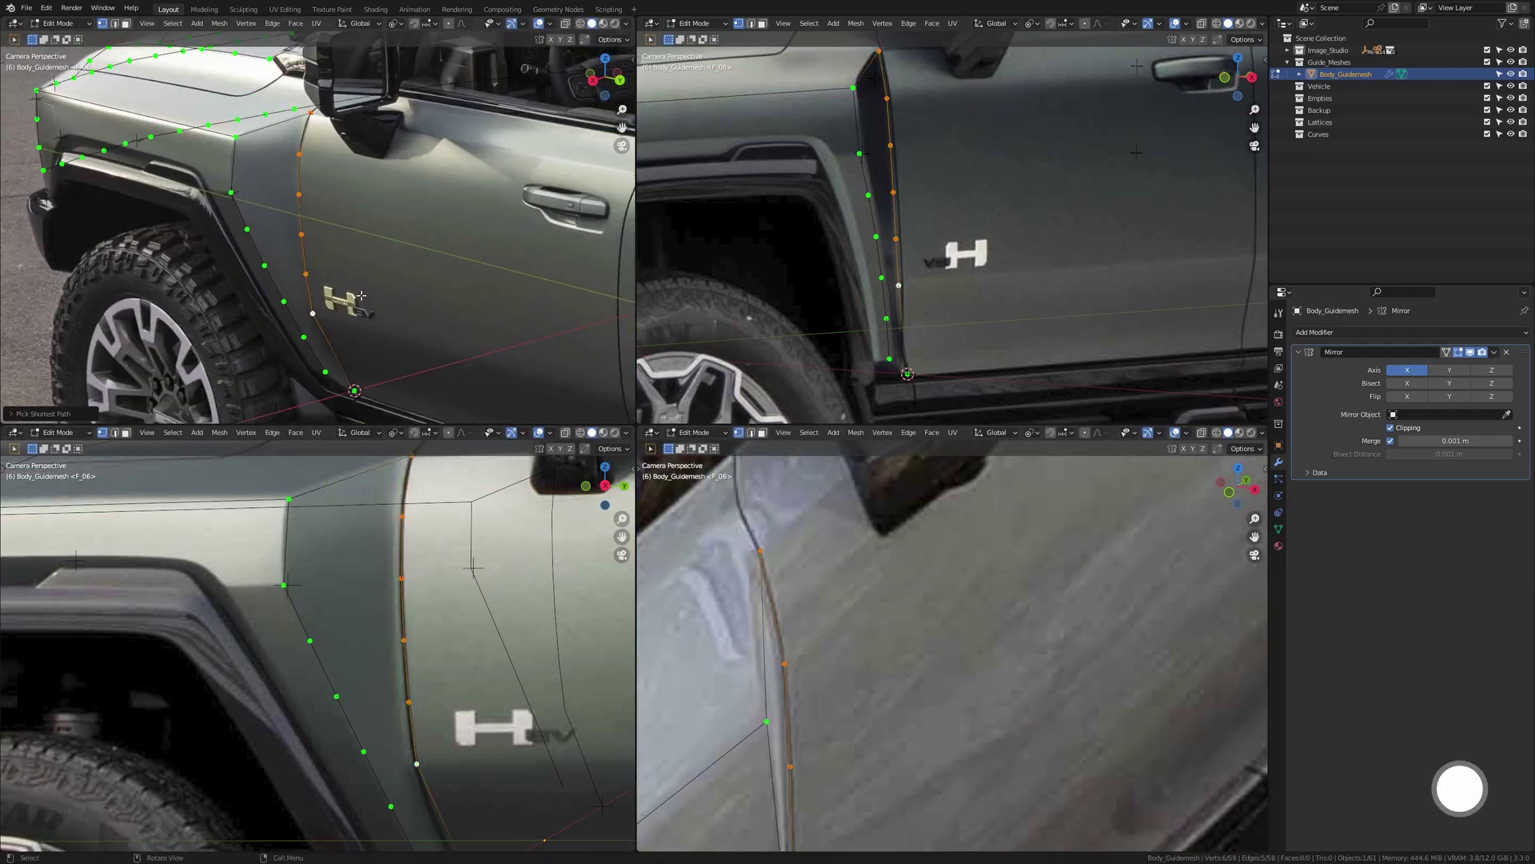
Add a vertex in the middle of the topmost edge of the door seam.
shift+middle_drag(324, 240, 338, 291)
scroll(369, 263, up, 5)
key(ctrl+z)
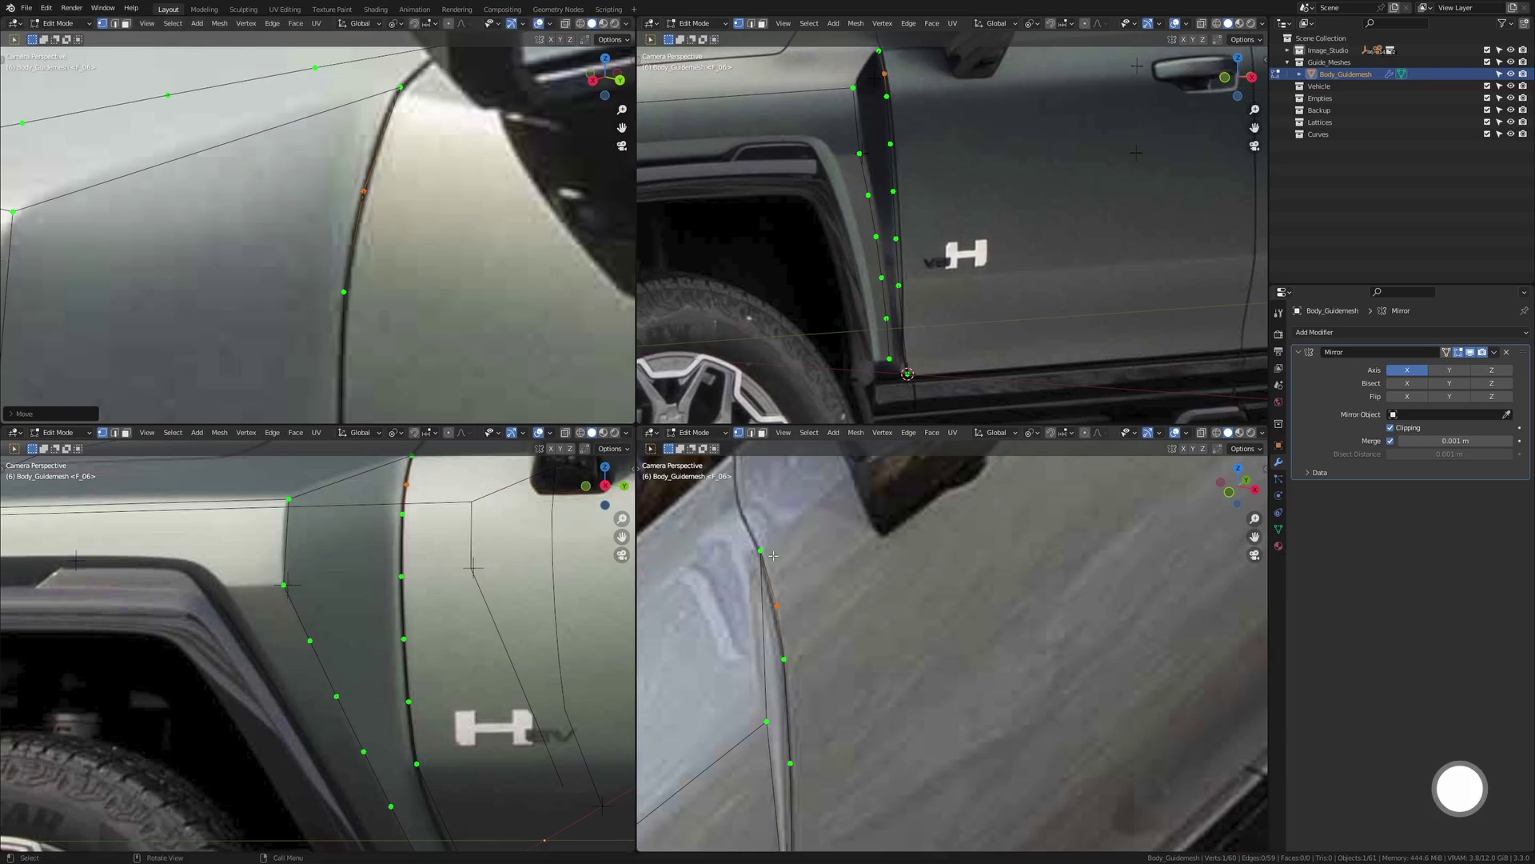
Move the new seam vertex along Y onto the door gap and evenly space the top three vertices of the seam.
key(g)
key(y)
click(454, 561)
click(344, 292)
ctrl+click(400, 87)
key(q)
Select the bottom corner vertex of the door seam and move it along Y toward the door's lower front corner.
scroll(384, 160, down, 5)
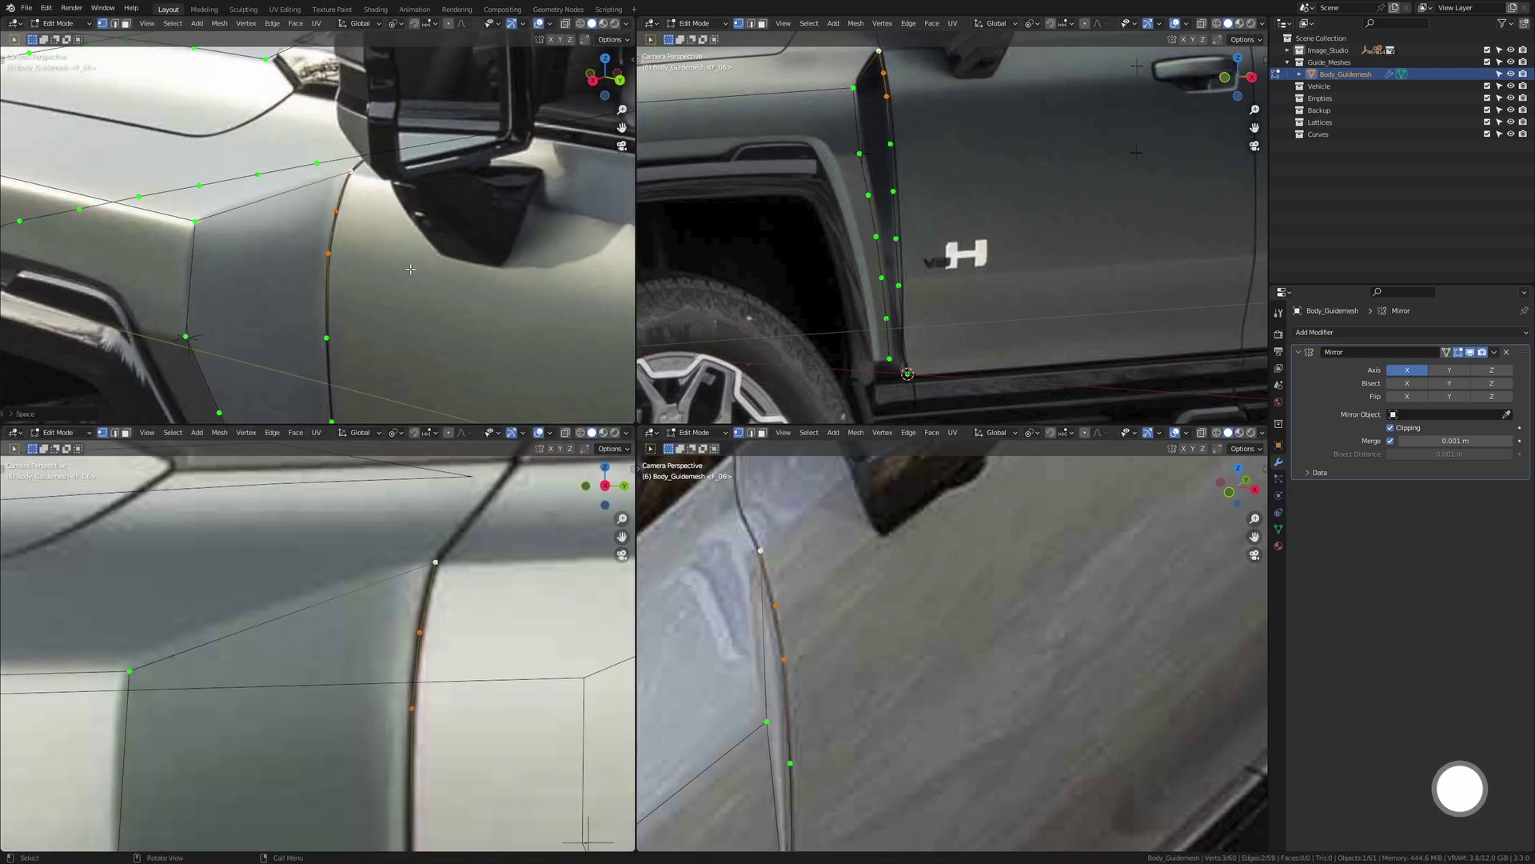
shift+middle_drag(352, 364, 366, 252)
scroll(366, 252, up, 4)
scroll(359, 664, down, 5)
shift+middle_drag(372, 756, 360, 560)
scroll(368, 720, up, 3)
click(386, 760)
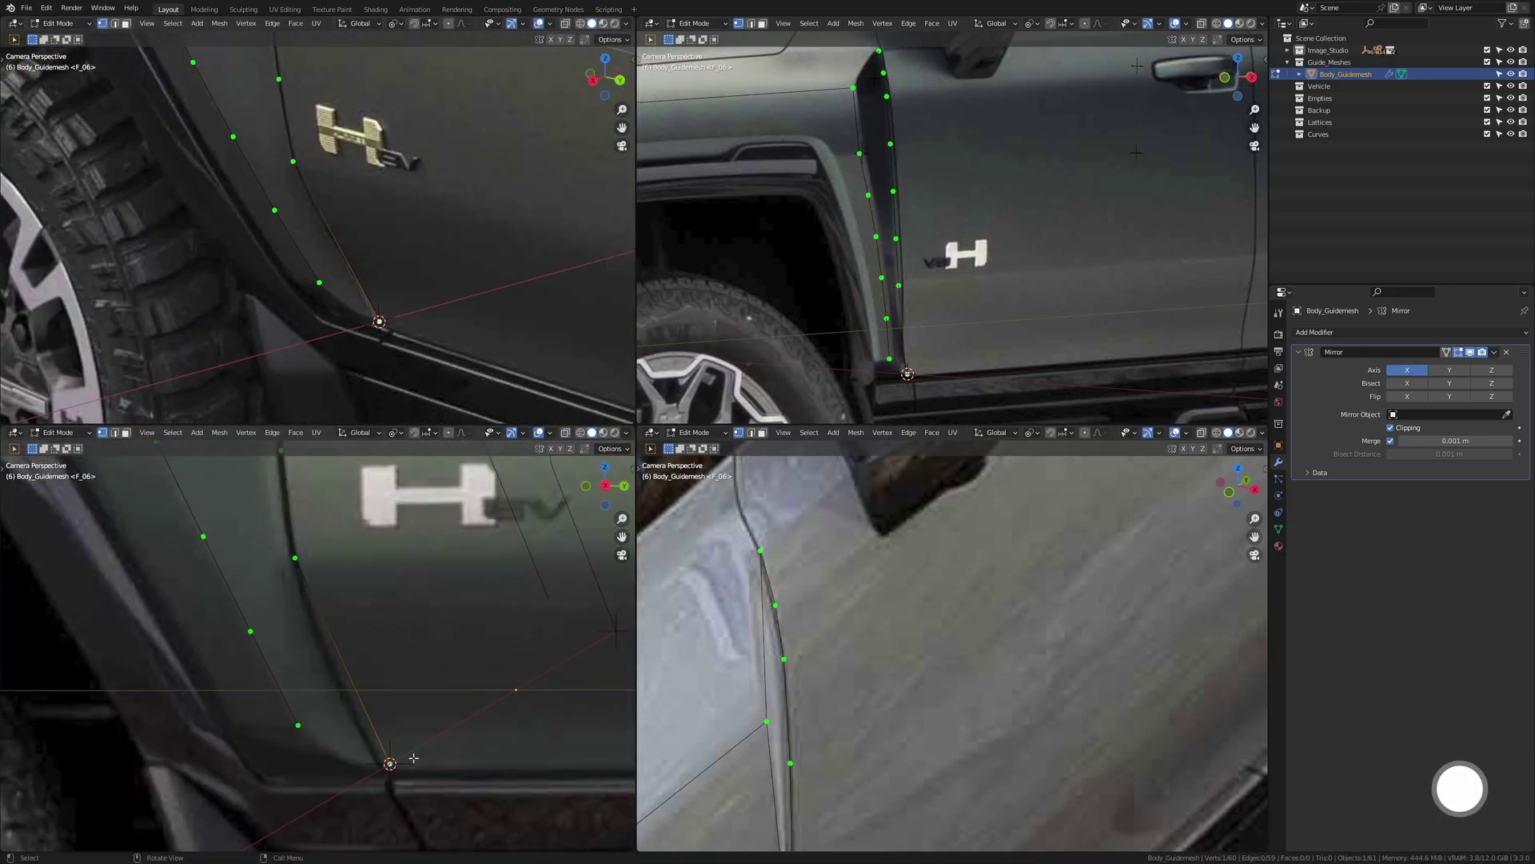
scroll(368, 780, up, 3)
key(g)
key(y)
click(364, 771)
Align the bottom corner vertex with the underside of the door gap along Y and X in the close-up reference views.
shift+middle_drag(928, 387, 900, 313)
scroll(899, 313, up, 4)
scroll(904, 744, down, 4)
shift+middle_drag(903, 751, 890, 581)
scroll(891, 582, up, 4)
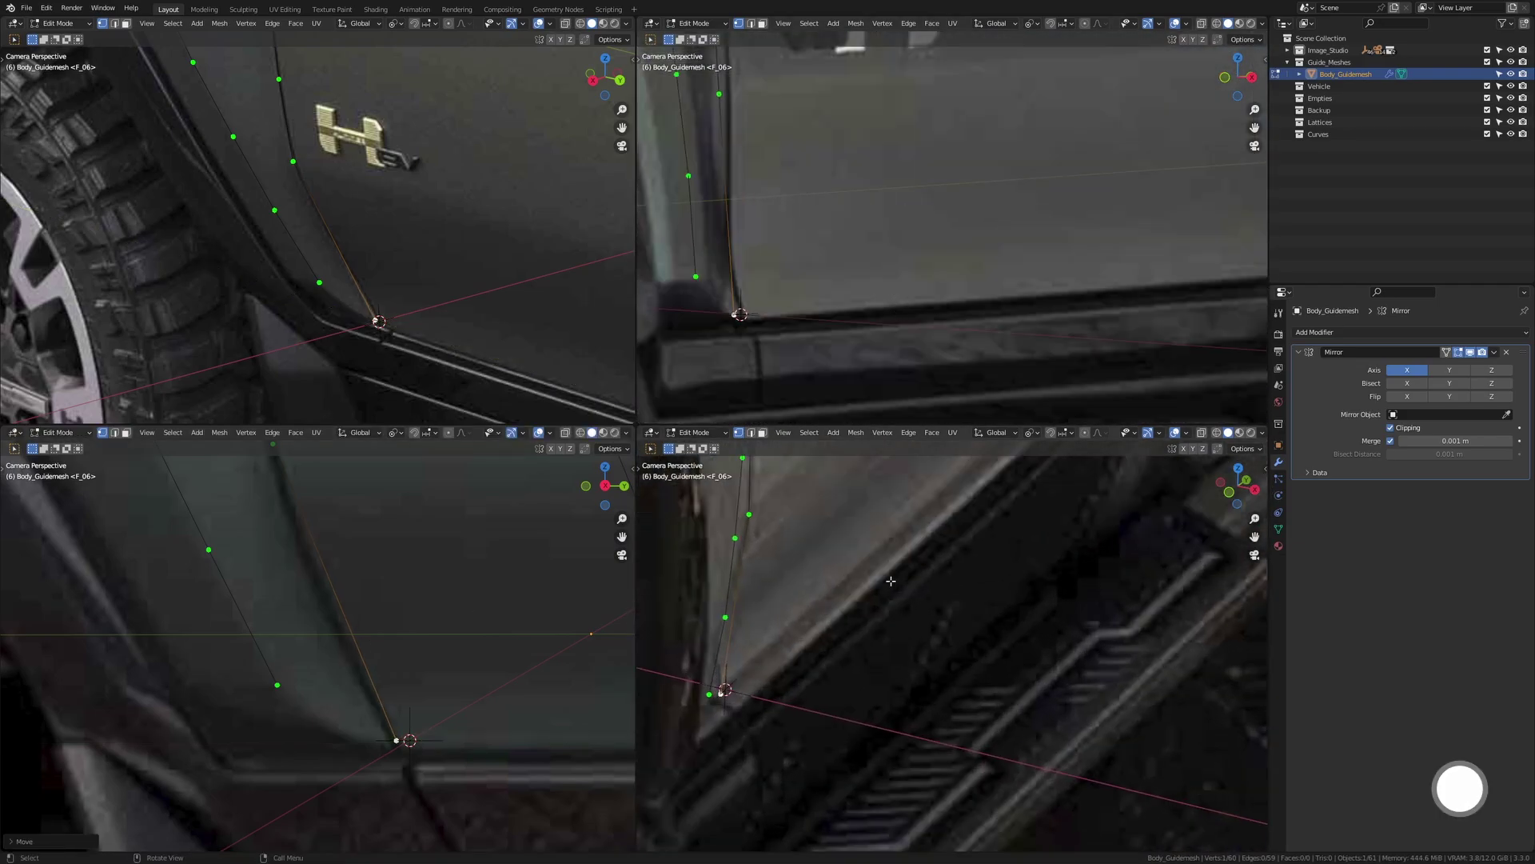
key(g)
key(y)
click(470, 641)
scroll(448, 308, up, 4)
key(g)
key(x)
click(475, 304)
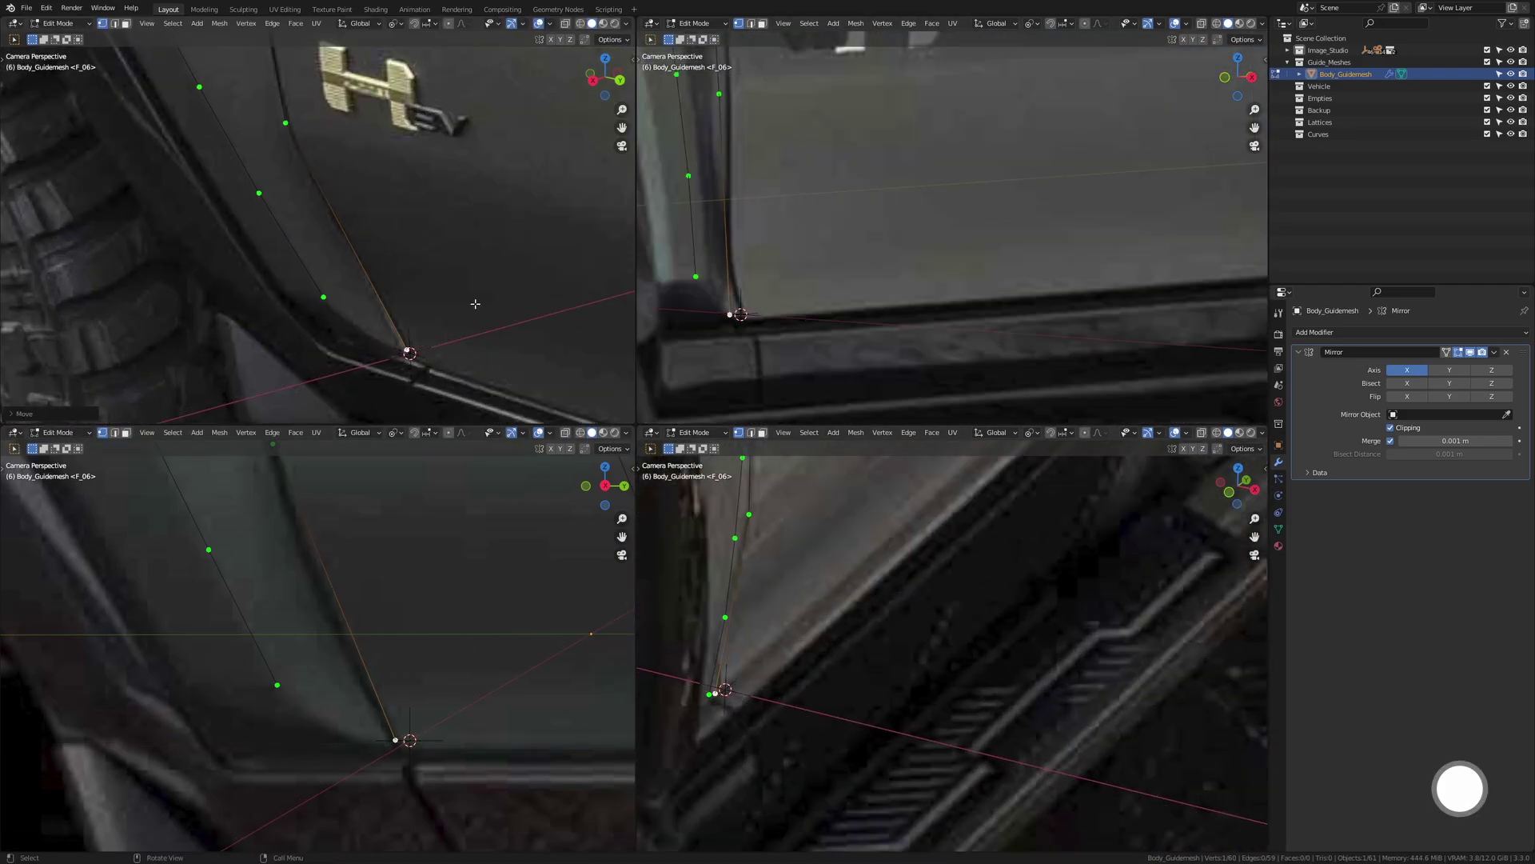
Fine-tune the bottom corner vertex along Y and X against the high-angle reference photo.
key(g)
key(y)
click(790, 653)
key(g)
key(x)
click(792, 653)
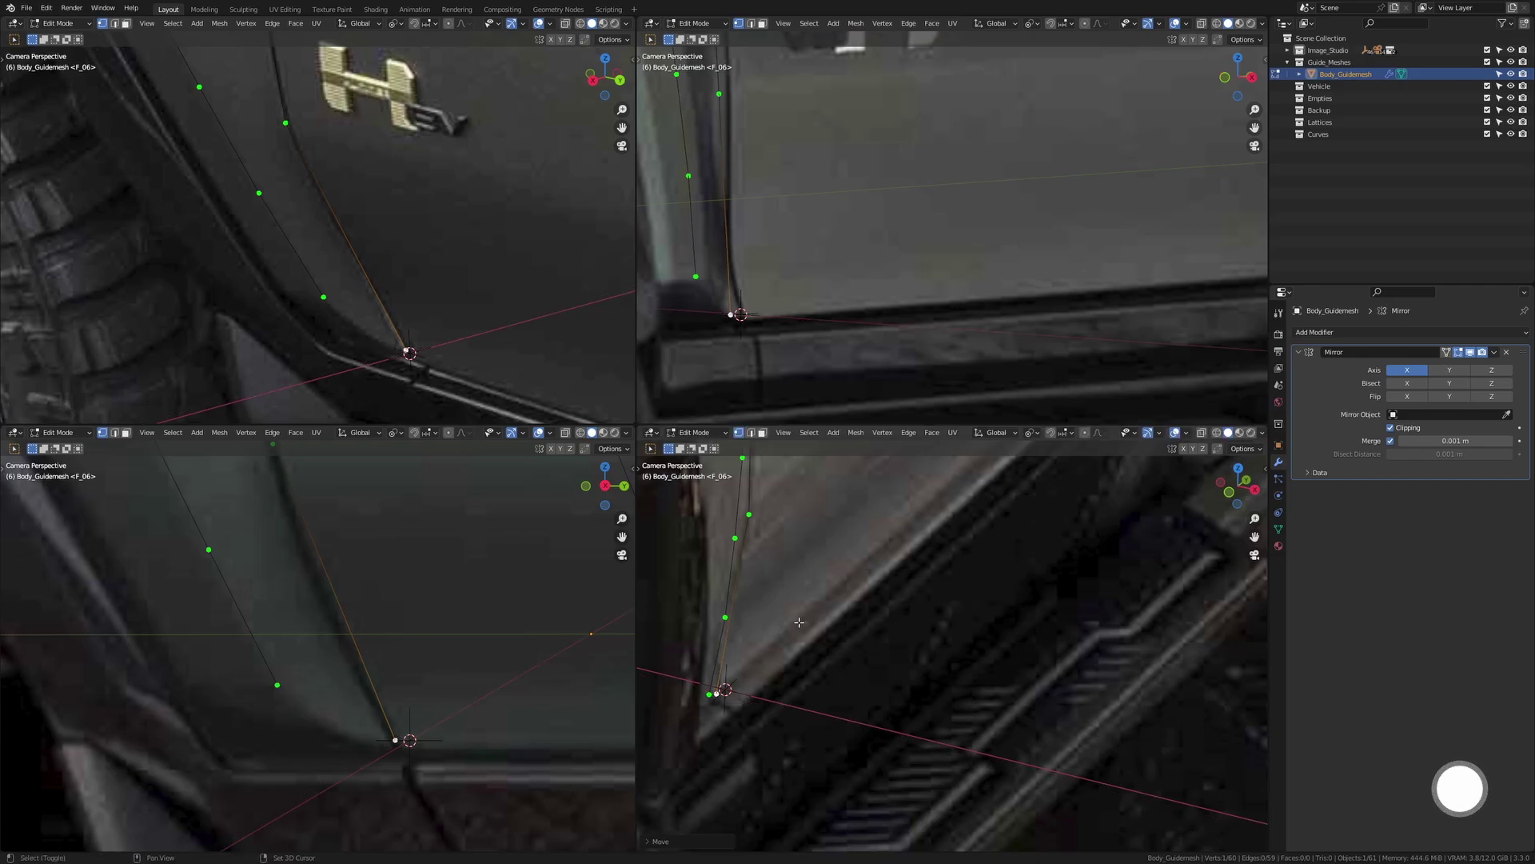
Add two vertices to the lowest seam edge and move the upper one along X onto the door gap.
shift+middle_drag(370, 261, 393, 308)
key(ctrl+r)
scroll(388, 305, up, 1)
click(388, 305)
click(351, 247)
key(g)
key(x)
click(456, 288)
Refine the upper of the two added seam vertices along Y and X to follow the gap below the H emblem.
scroll(356, 576, down, 2)
shift+middle_drag(351, 575, 381, 611)
key(g)
key(y)
click(388, 529)
key(g)
key(x)
click(765, 585)
Select the lower added seam vertex and move it along Y and X onto the door gap.
click(388, 716)
key(g)
key(y)
click(493, 674)
key(g)
key(x)
click(464, 256)
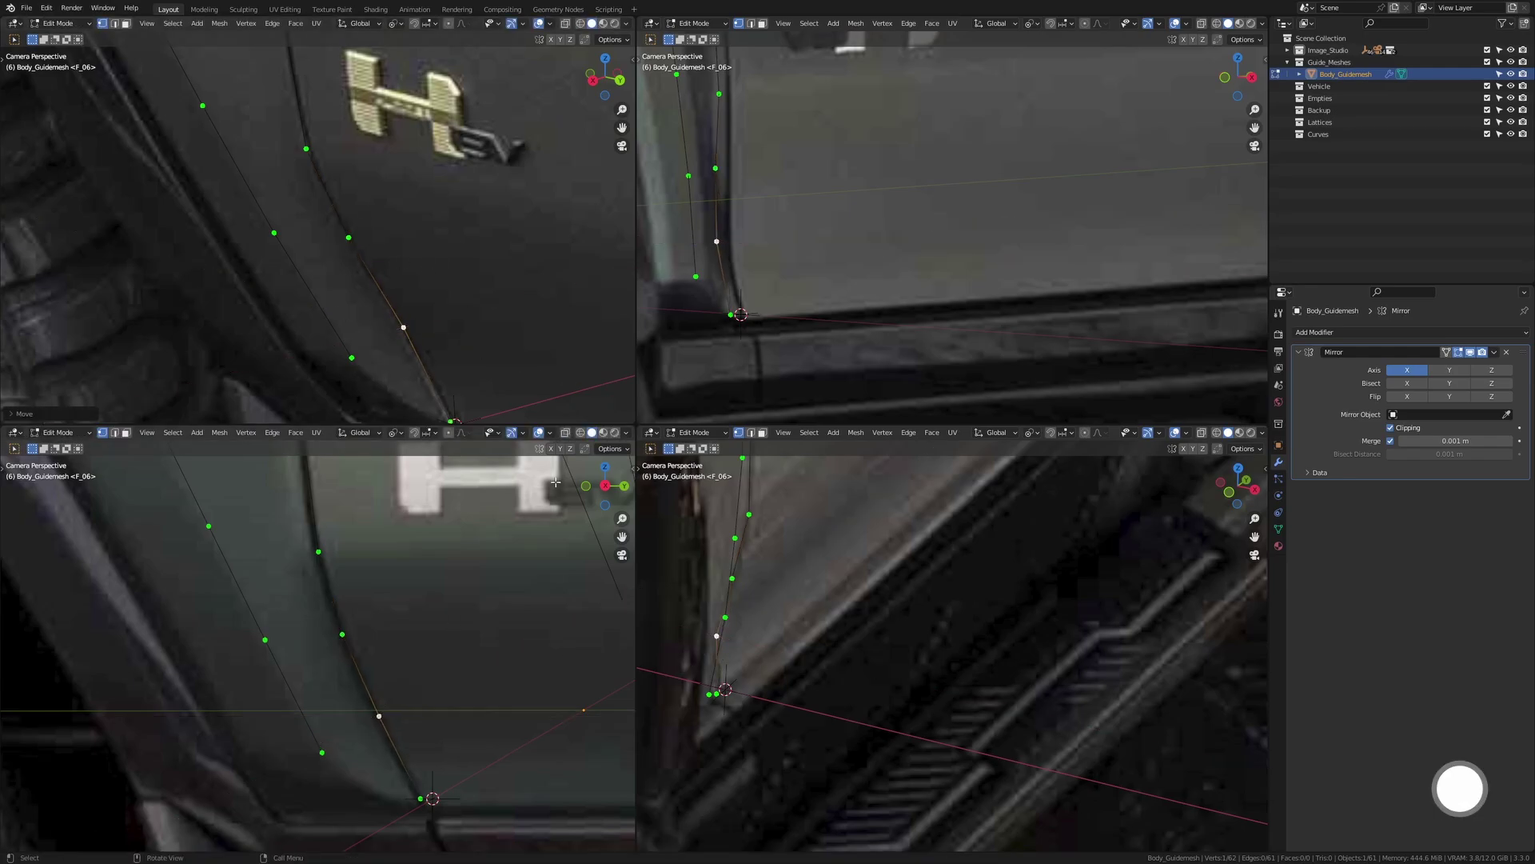
Extrude the fender line's lowest vertex toward the seam's bottom corner and level both end vertices by scaling Z to 0.
scroll(448, 336, down, 2)
scroll(360, 720, up, 1)
shift+middle_drag(352, 767, 351, 688)
click(321, 696)
key(e)
click(424, 752)
shift+click(440, 752)
key(s)
key(z)
key(0)
click(432, 752)
Select the extruded fender vertex and adjust it along Z, Y and X so it sits beside the seam's bottom corner.
click(424, 754)
key(g)
key(z)
click(424, 753)
key(g)
key(y)
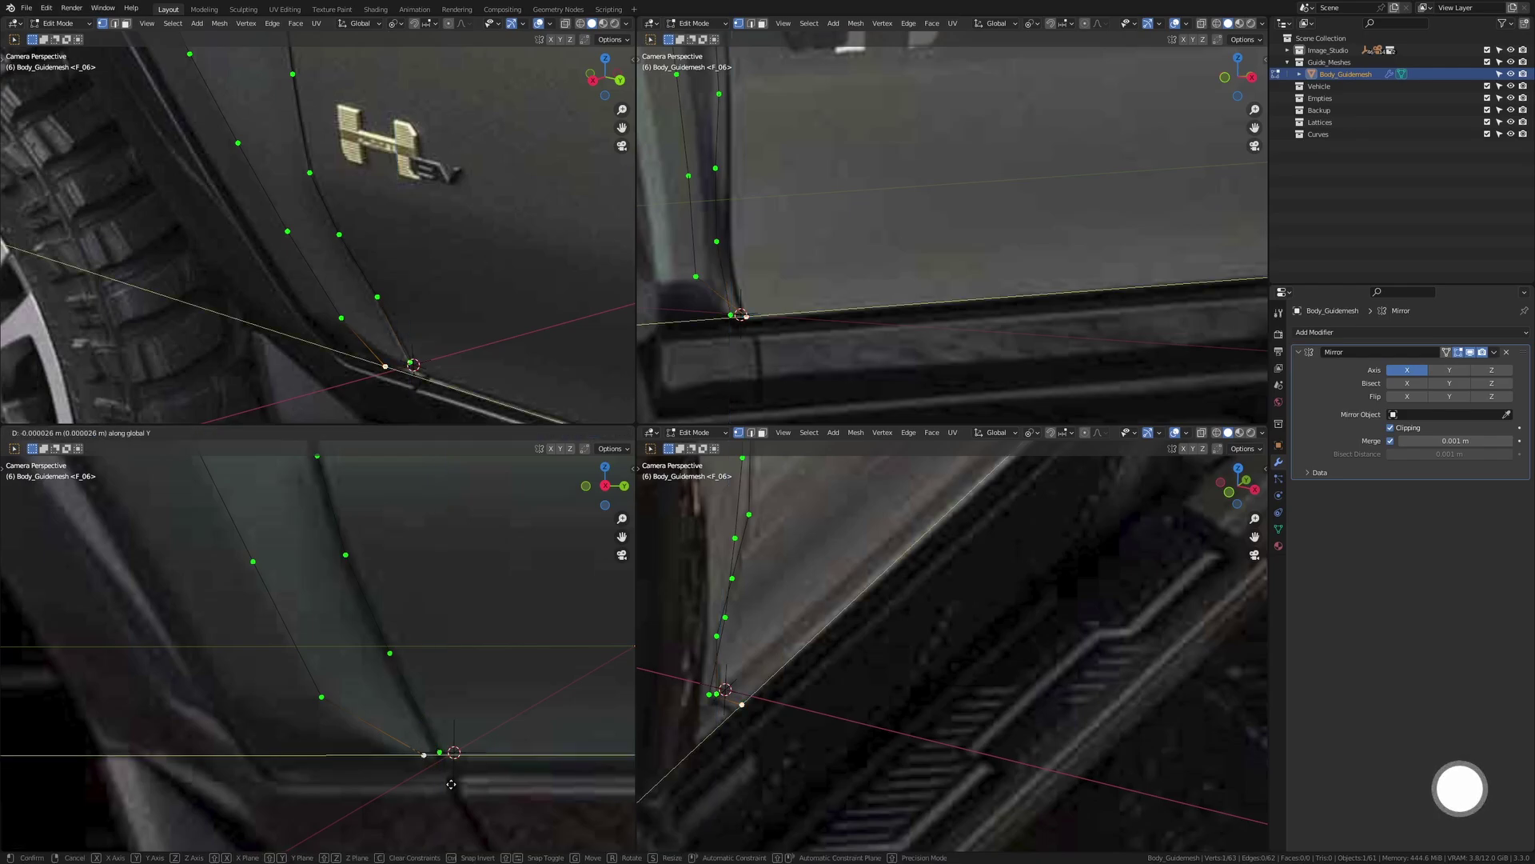
click(426, 753)
scroll(467, 359, up, 2)
key(g)
key(x)
click(429, 290)
key(g)
key(y)
click(436, 744)
Move the extruded fender vertex along X to match the high-angle photo, then level it with the corner vertex by scaling Z to 0.
shift+middle_drag(881, 662, 1031, 624)
shift+middle_drag(914, 722, 881, 724)
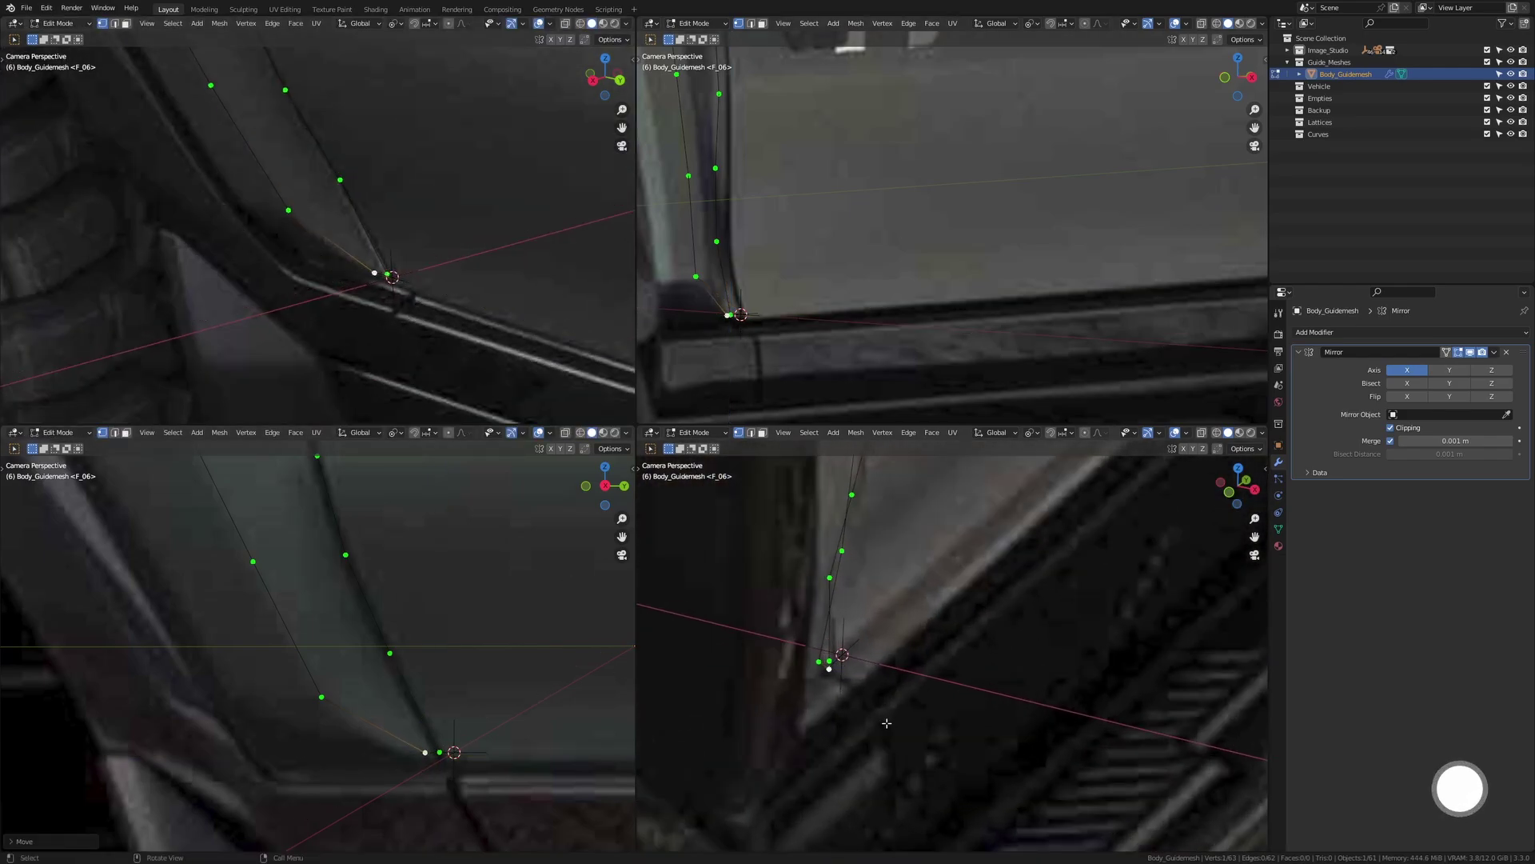
key(g)
key(x)
click(810, 730)
shift+click(440, 752)
scroll(526, 780, up, 1)
shift+middle_drag(504, 778, 514, 731)
key(s)
key(z)
key(0)
click(514, 730)
Cut the edge between the fender line and its extruded end, and move the new vertex outward to round the lower corner.
click(459, 727)
shift+click(334, 659)
scroll(470, 685, down, 4)
scroll(470, 685, down, 2)
scroll(840, 652, down, 2)
scroll(840, 651, up, 3)
click(842, 659)
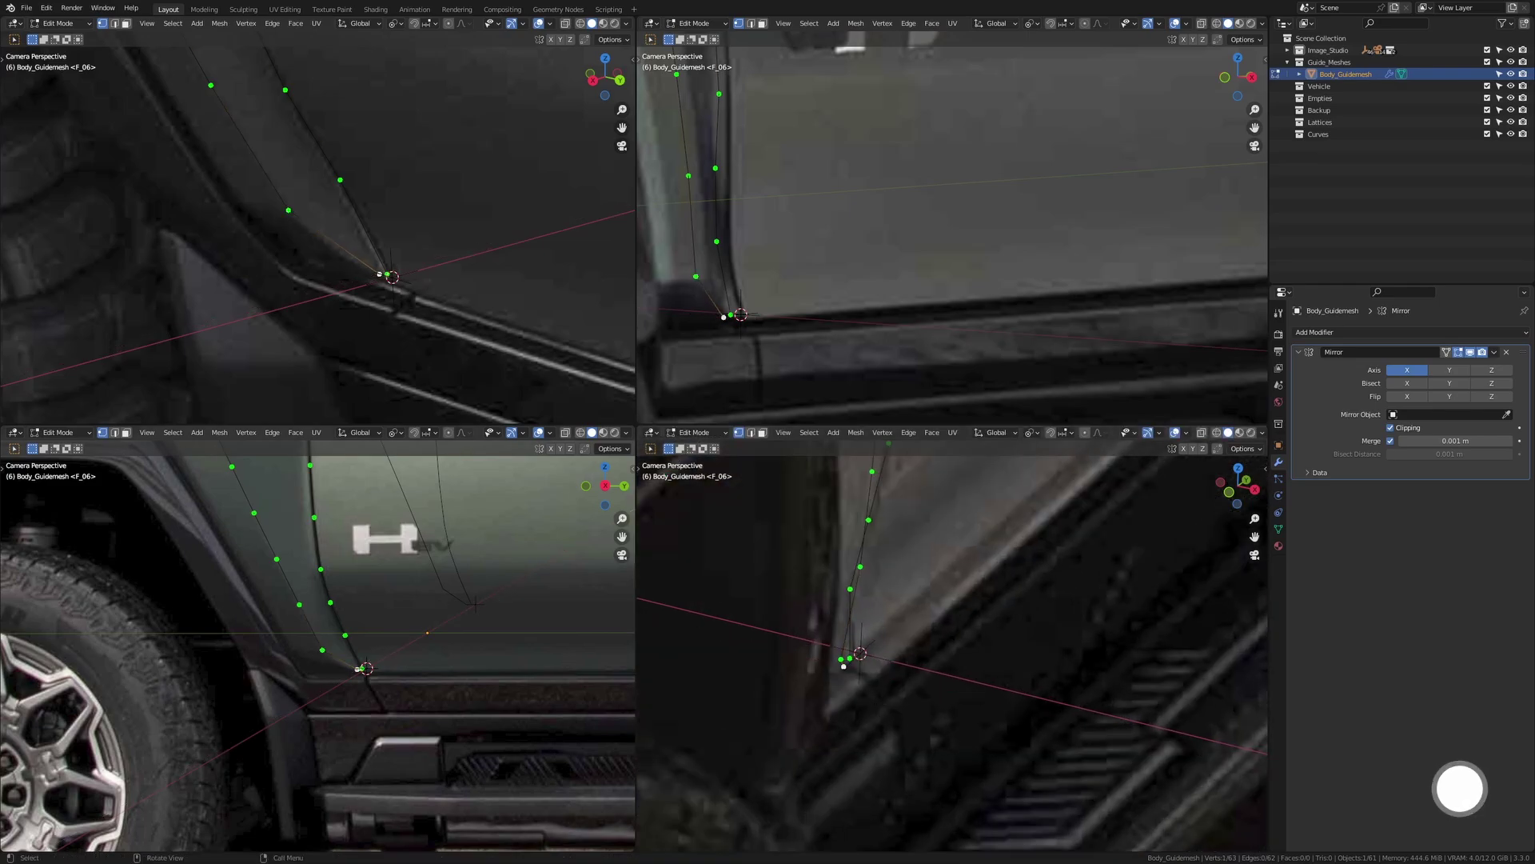
scroll(844, 664, up, 1)
scroll(380, 275, down, 2)
key(g)
click(493, 681)
scroll(558, 696, up, 3)
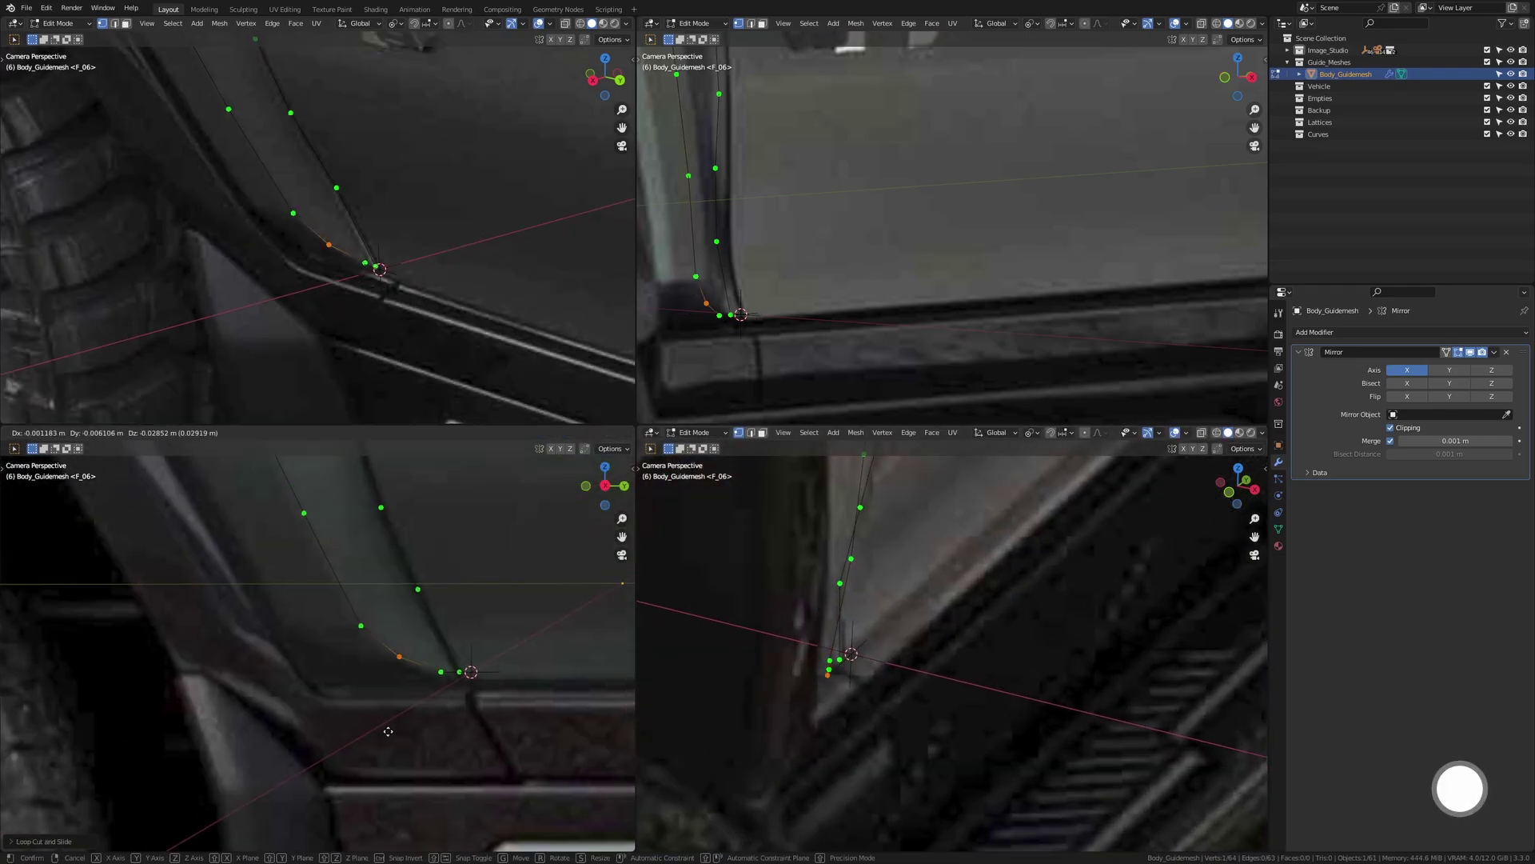
key(e)
key(y)
click(801, 353)
Select the front end vertex of the door shoulder line and extrude it rearward along Y.
scroll(800, 353, down, 7)
shift+middle_drag(831, 279, 809, 352)
scroll(326, 260, down, 7)
shift+middle_drag(320, 260, 228, 293)
click(157, 182)
key(e)
key(y)
click(569, 280)
scroll(382, 246, up, 4)
key(g)
key(g)
click(400, 249)
Place the extruded shoulder vertex above the rear door handle by adjusting it along Z and X in the reference views.
scroll(903, 688, down, 9)
shift+middle_drag(975, 496, 909, 714)
scroll(480, 640, down, 10)
shift+middle_drag(544, 560, 144, 728)
scroll(320, 632, up, 8)
key(g)
key(z)
click(319, 624)
scroll(180, 293, down, 2)
shift+middle_drag(180, 293, 282, 297)
key(ctrl+KP_0)
key(g)
key(x)
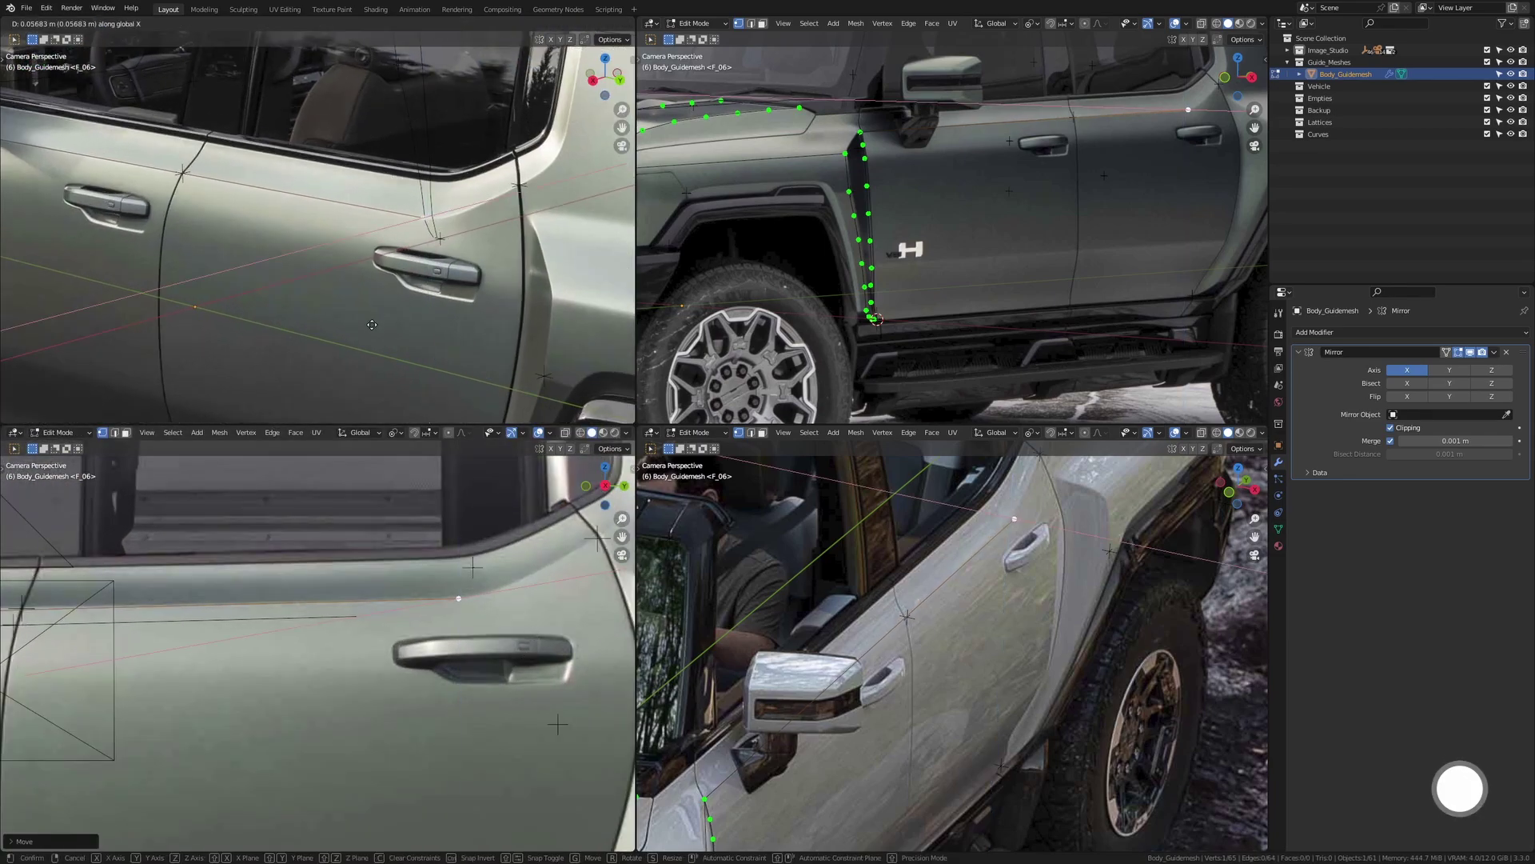
click(362, 326)
Extrude the shoulder vertex rearward to the pillar behind the rear door window and adjust the new vertex along X.
key(ctrl+KP_0)
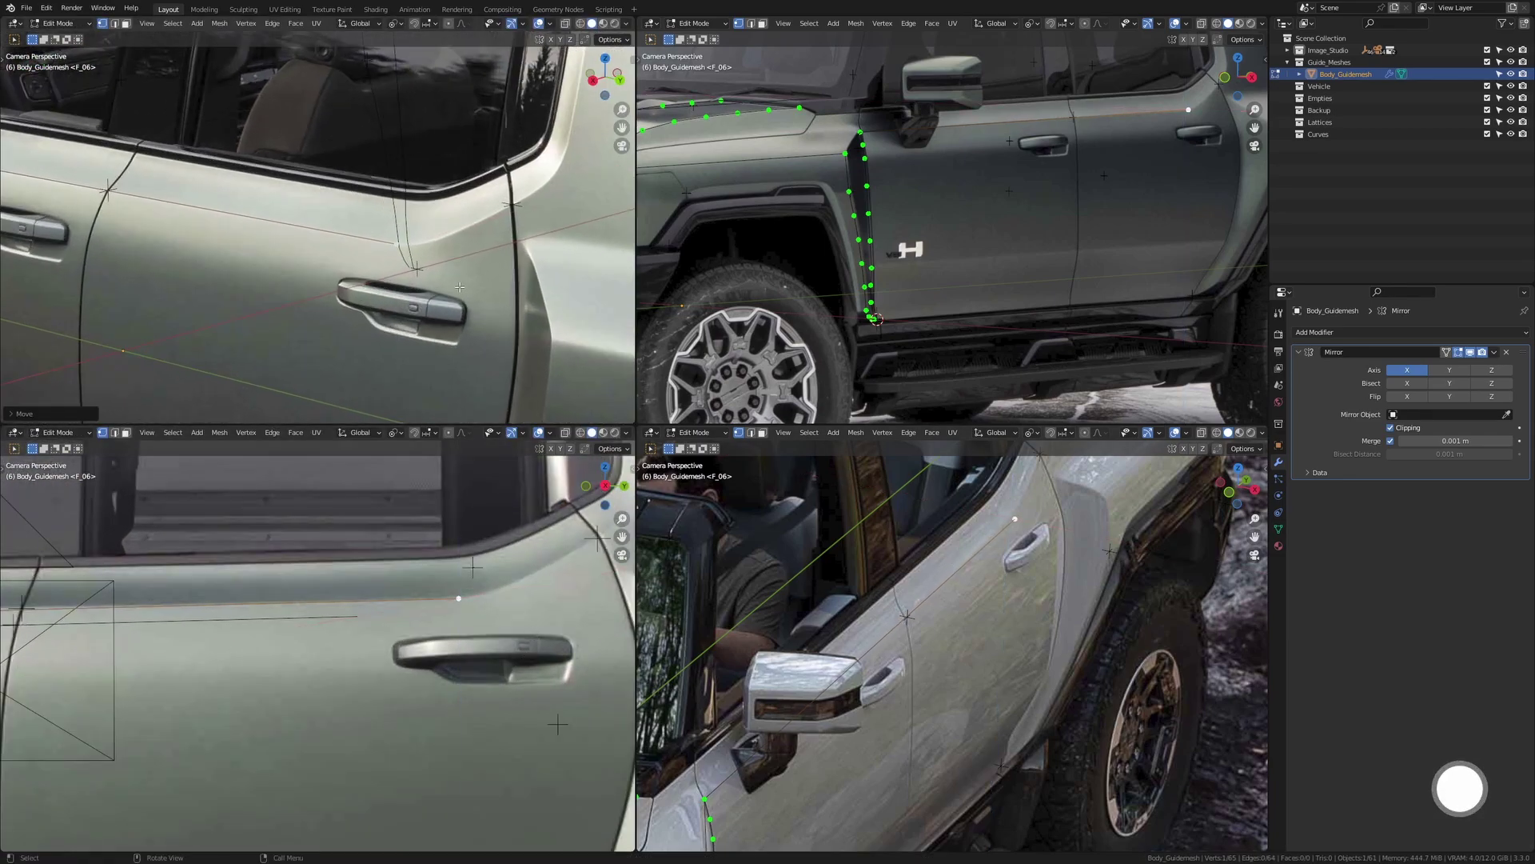
key(ctrl+KP_0)
key(e)
key(y)
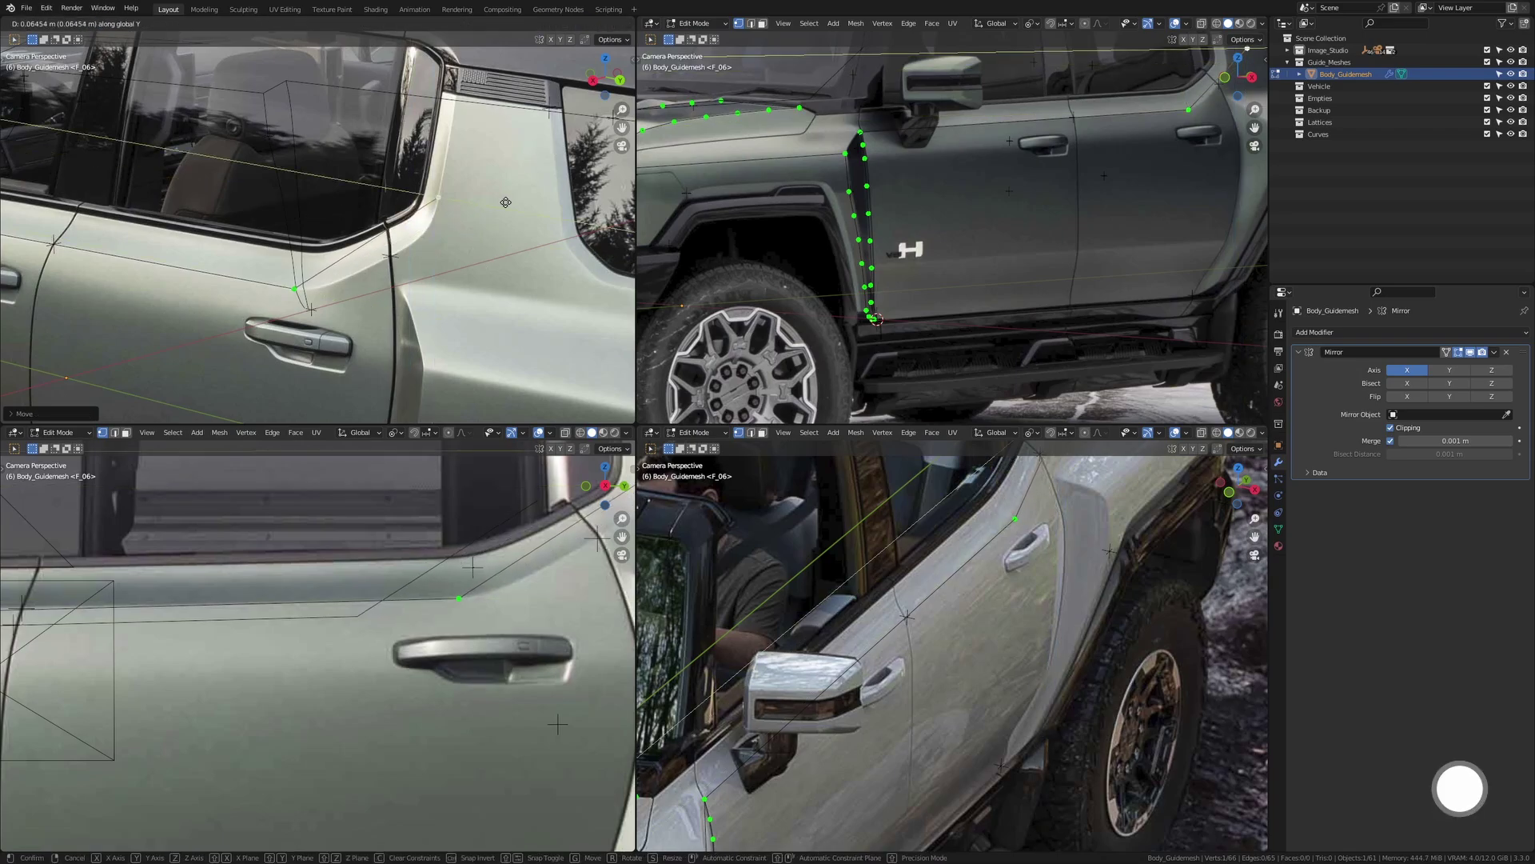
click(505, 204)
shift+middle_drag(1200, 80, 880, 248)
scroll(915, 213, up, 2)
key(g)
key(x)
click(906, 212)
Fine-tune the pillar vertex along Y to line up with the body crease in all reference views.
key(g)
key(y)
click(464, 243)
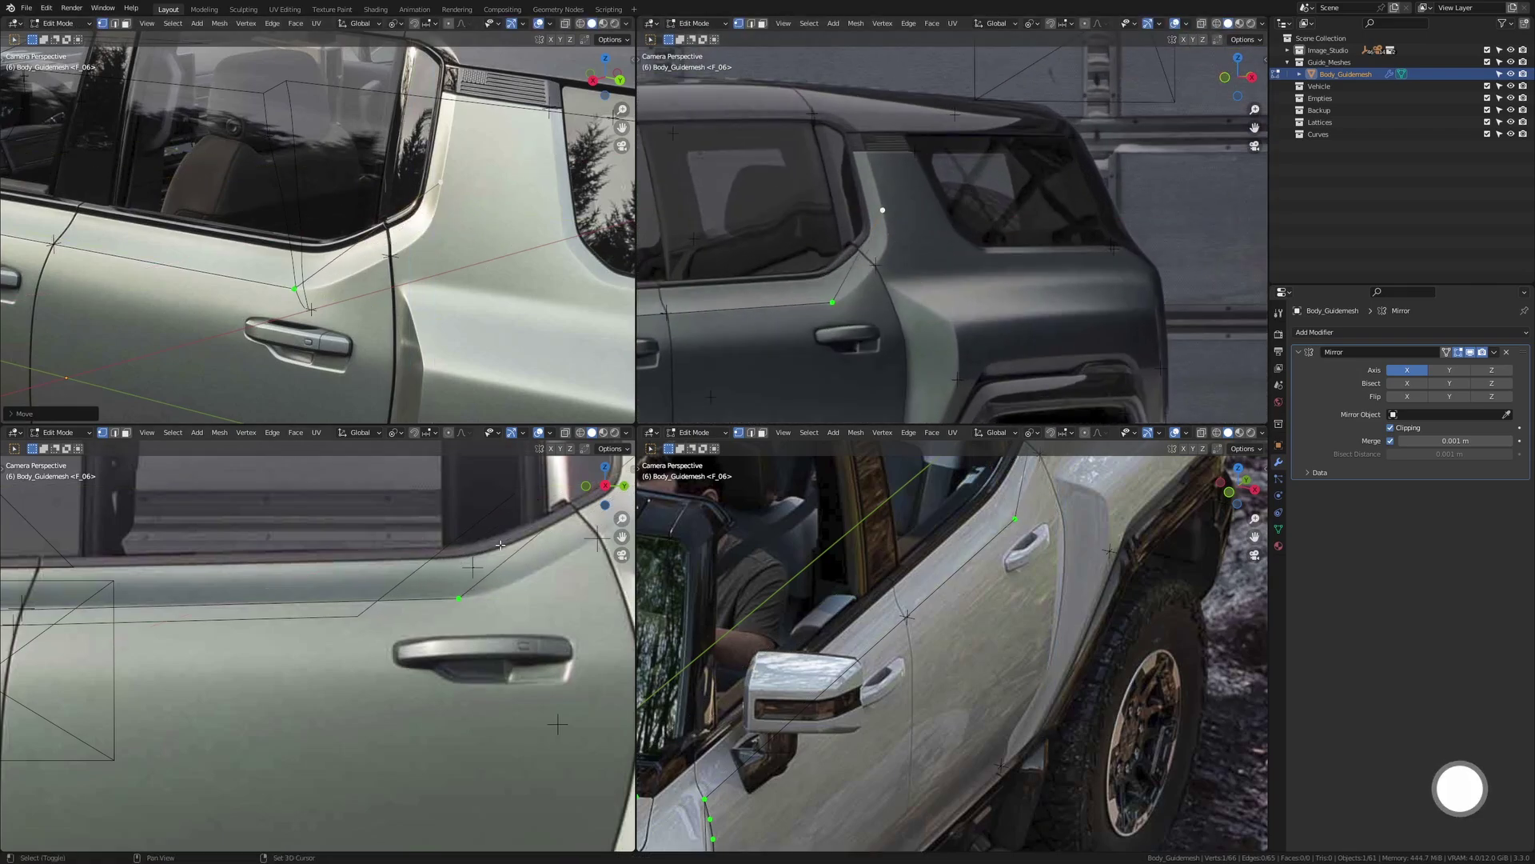
key(ctrl+KP_0)
key(ctrl+KP_0)
key(g)
key(y)
click(384, 548)
scroll(328, 288, up, 2)
scroll(480, 304, down, 4)
shift+middle_drag(504, 308, 420, 279)
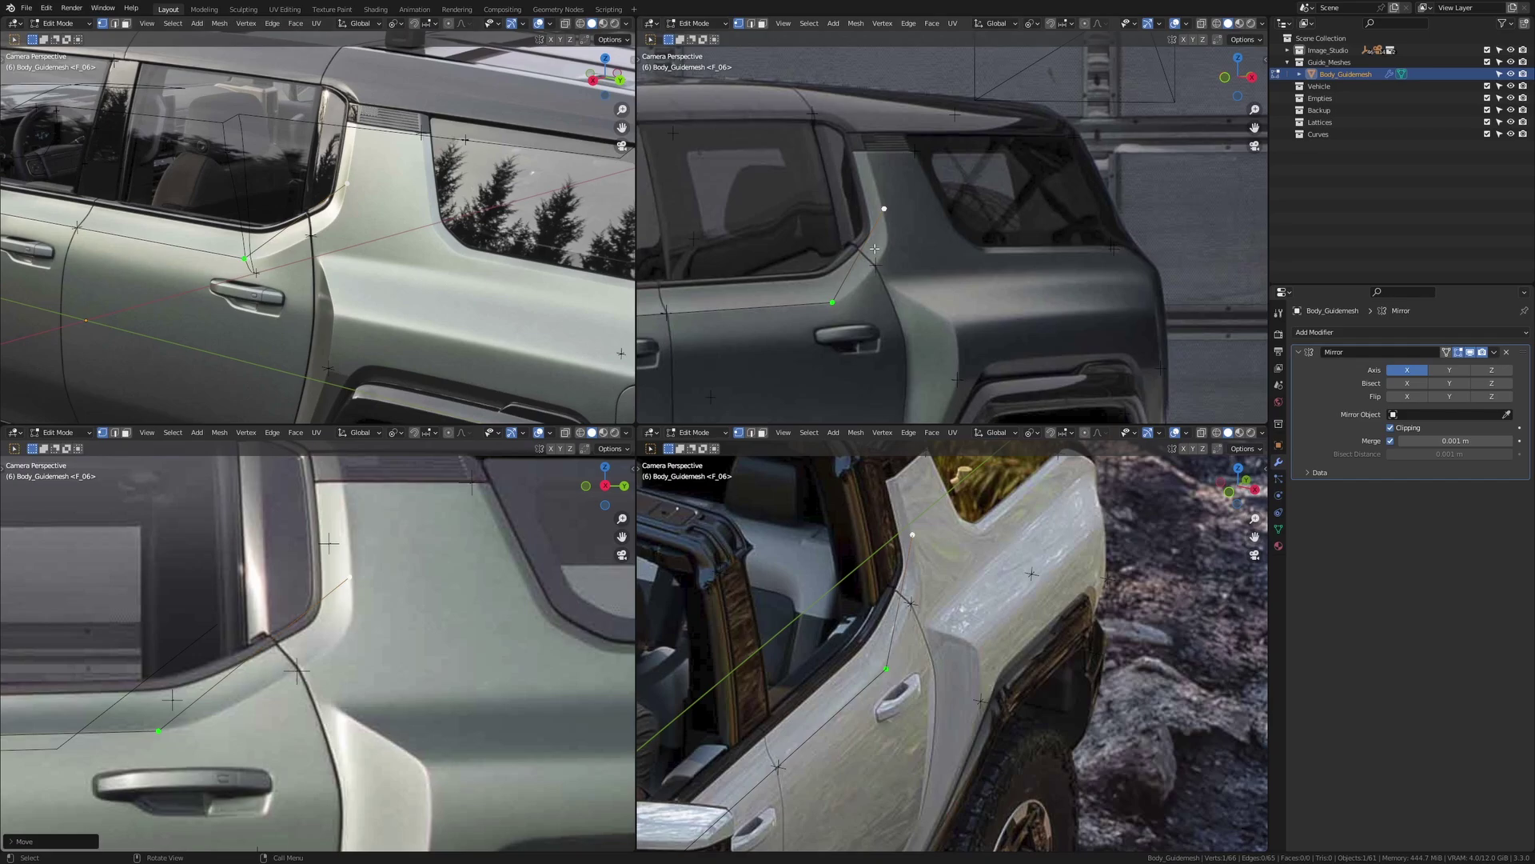
scroll(1040, 263, down, 4)
scroll(1020, 263, up, 2)
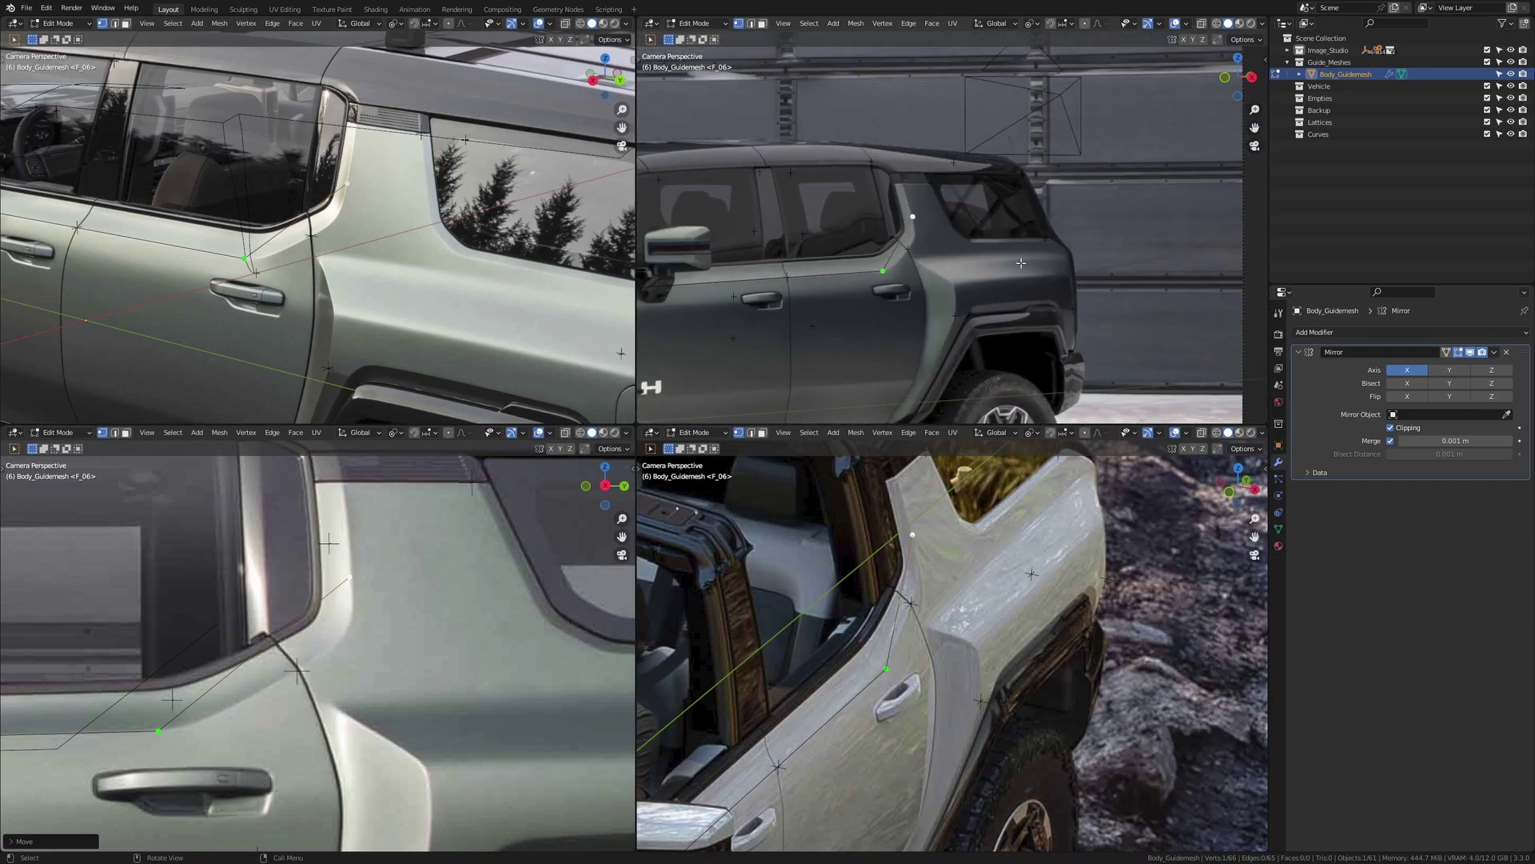
Switch the black SUV's reference view to local camera _107_jpg and frame the rear door and quarter panel.
key(n)
click(1205, 121)
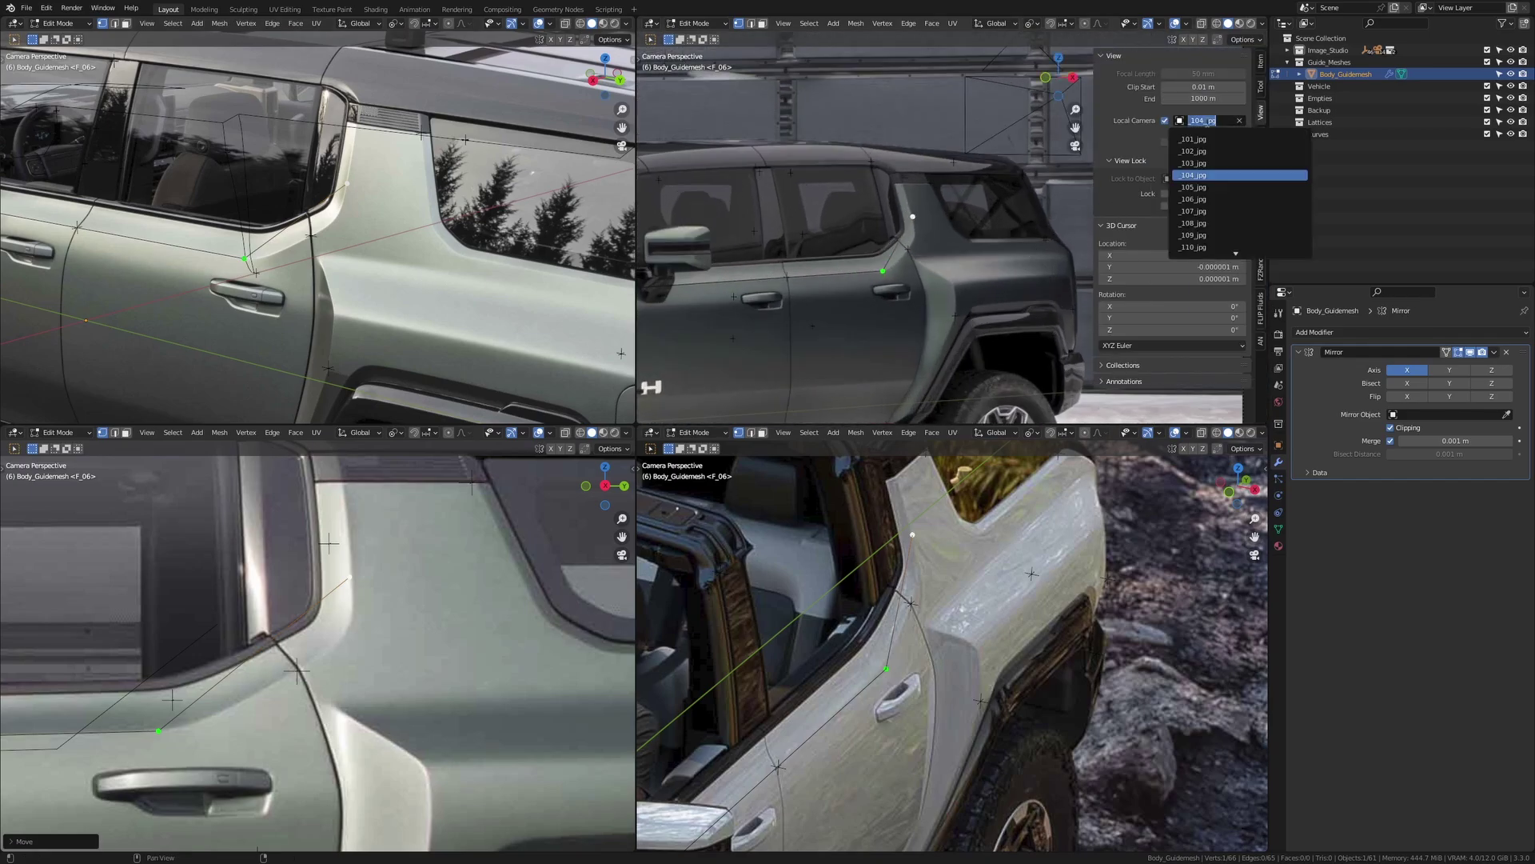
click(1204, 214)
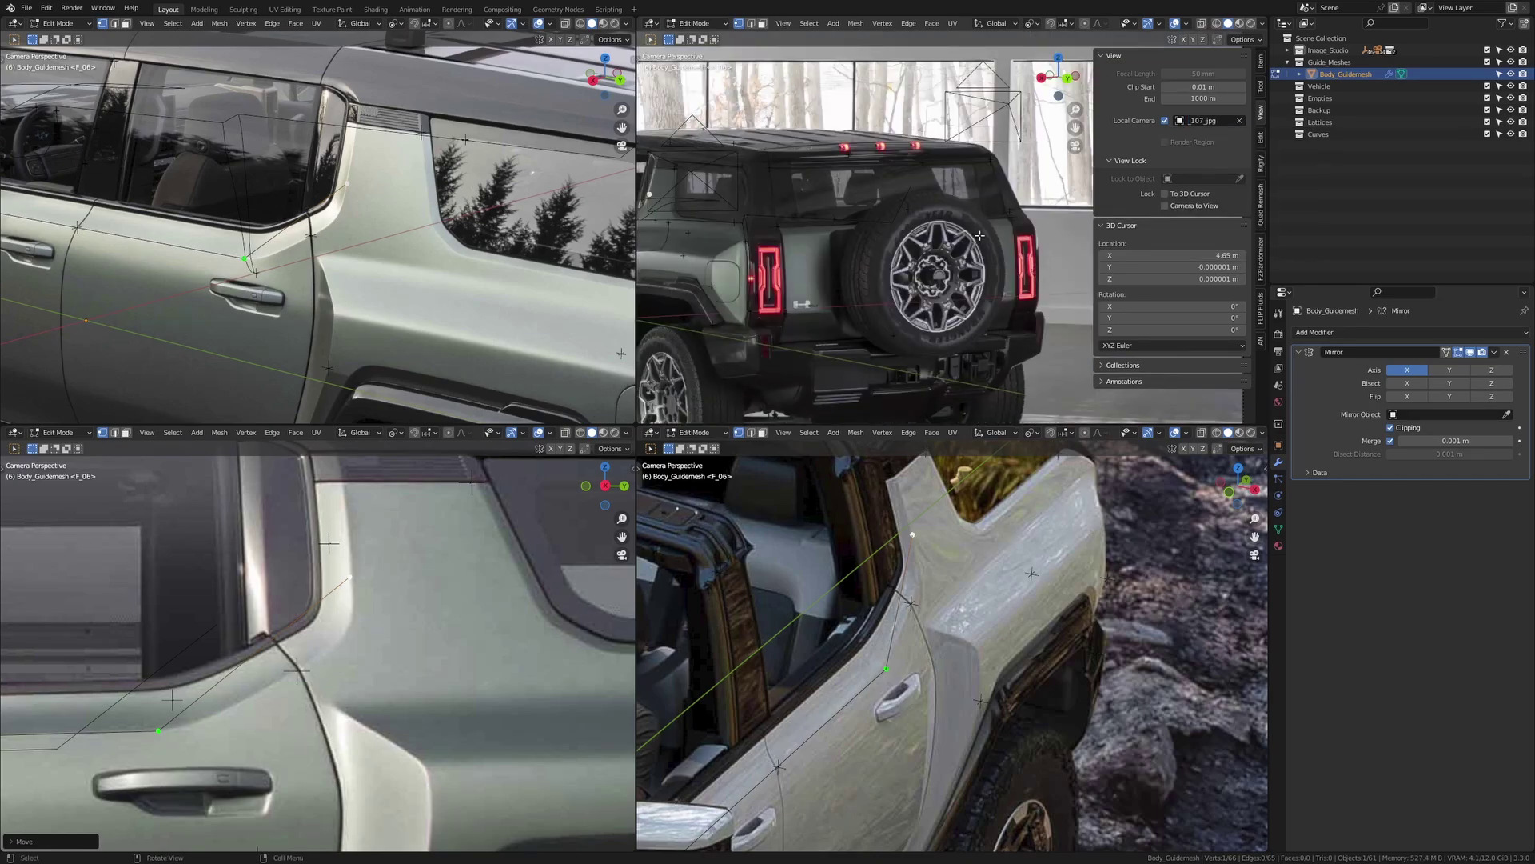
shift+middle_drag(796, 289, 952, 306)
scroll(940, 276, up, 3)
shift+middle_drag(811, 224, 956, 259)
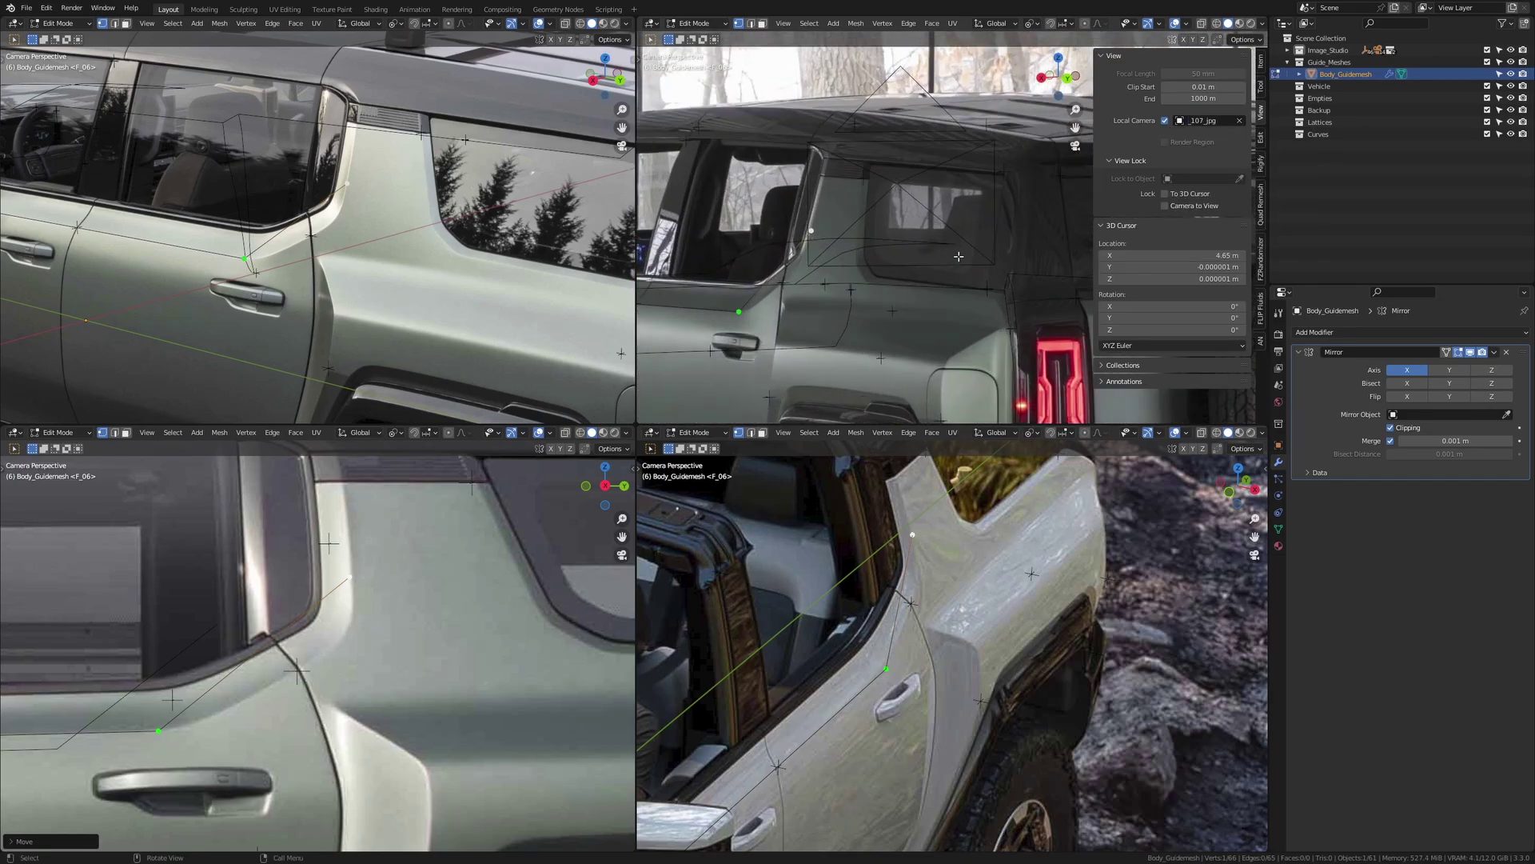
Try local camera _106_jpg in that reference view and switch back to _107_jpg.
click(1205, 120)
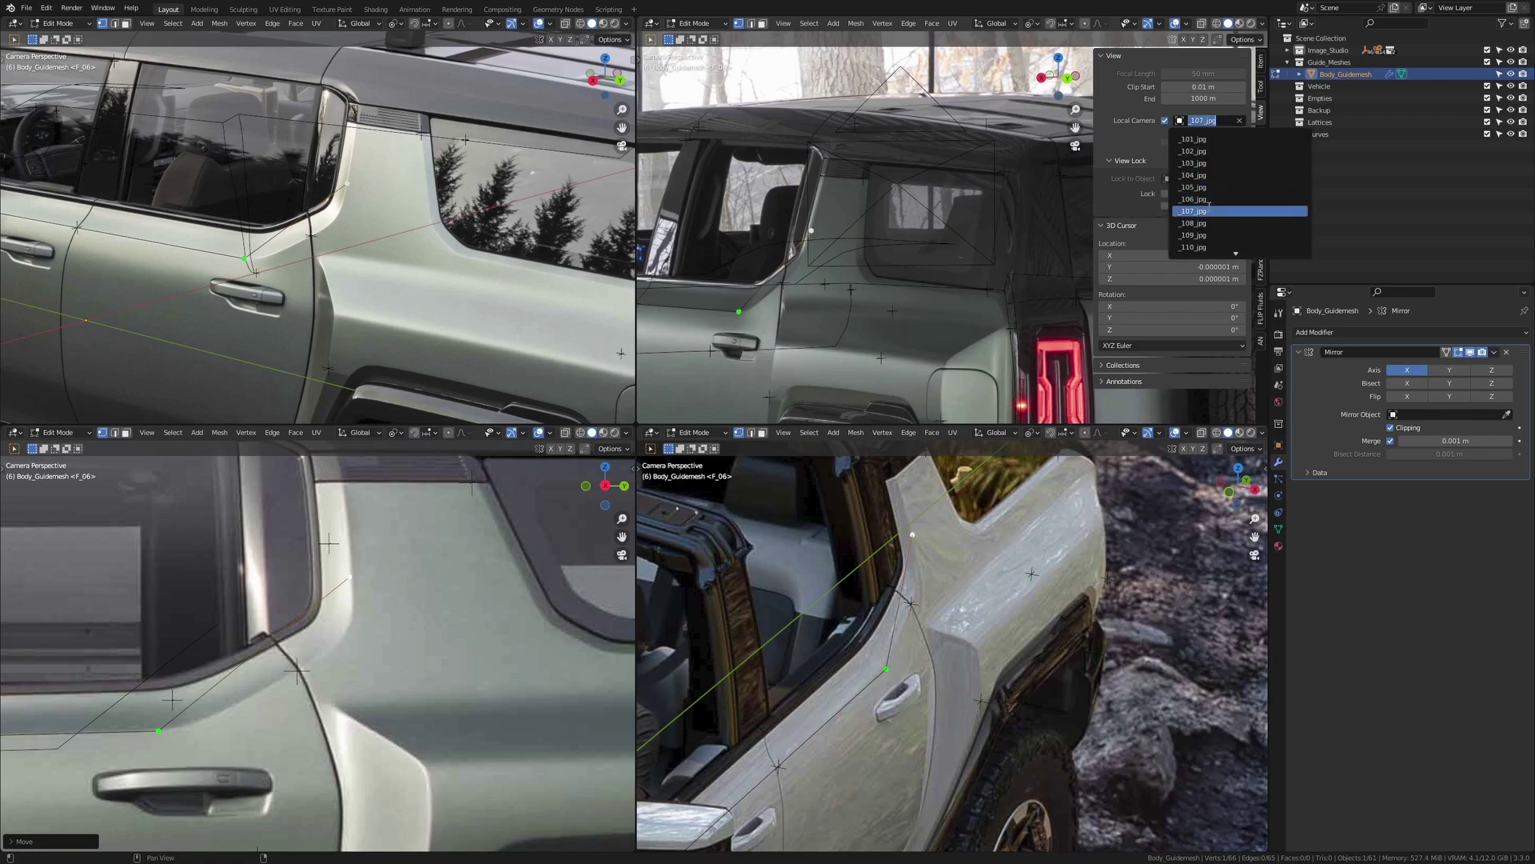
click(1204, 203)
shift+middle_drag(848, 219, 885, 260)
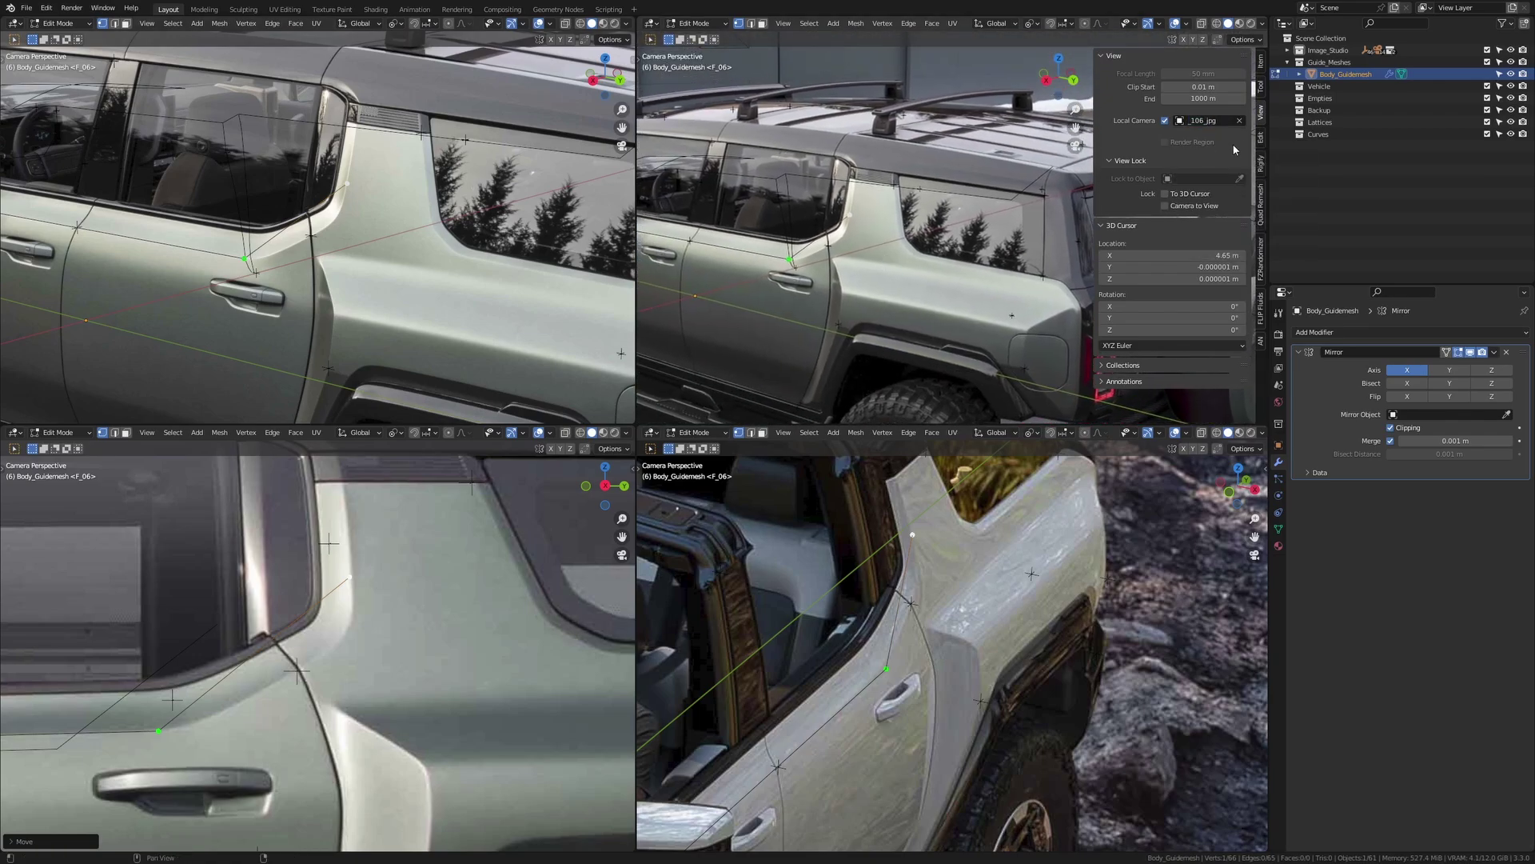
click(1202, 121)
click(1199, 205)
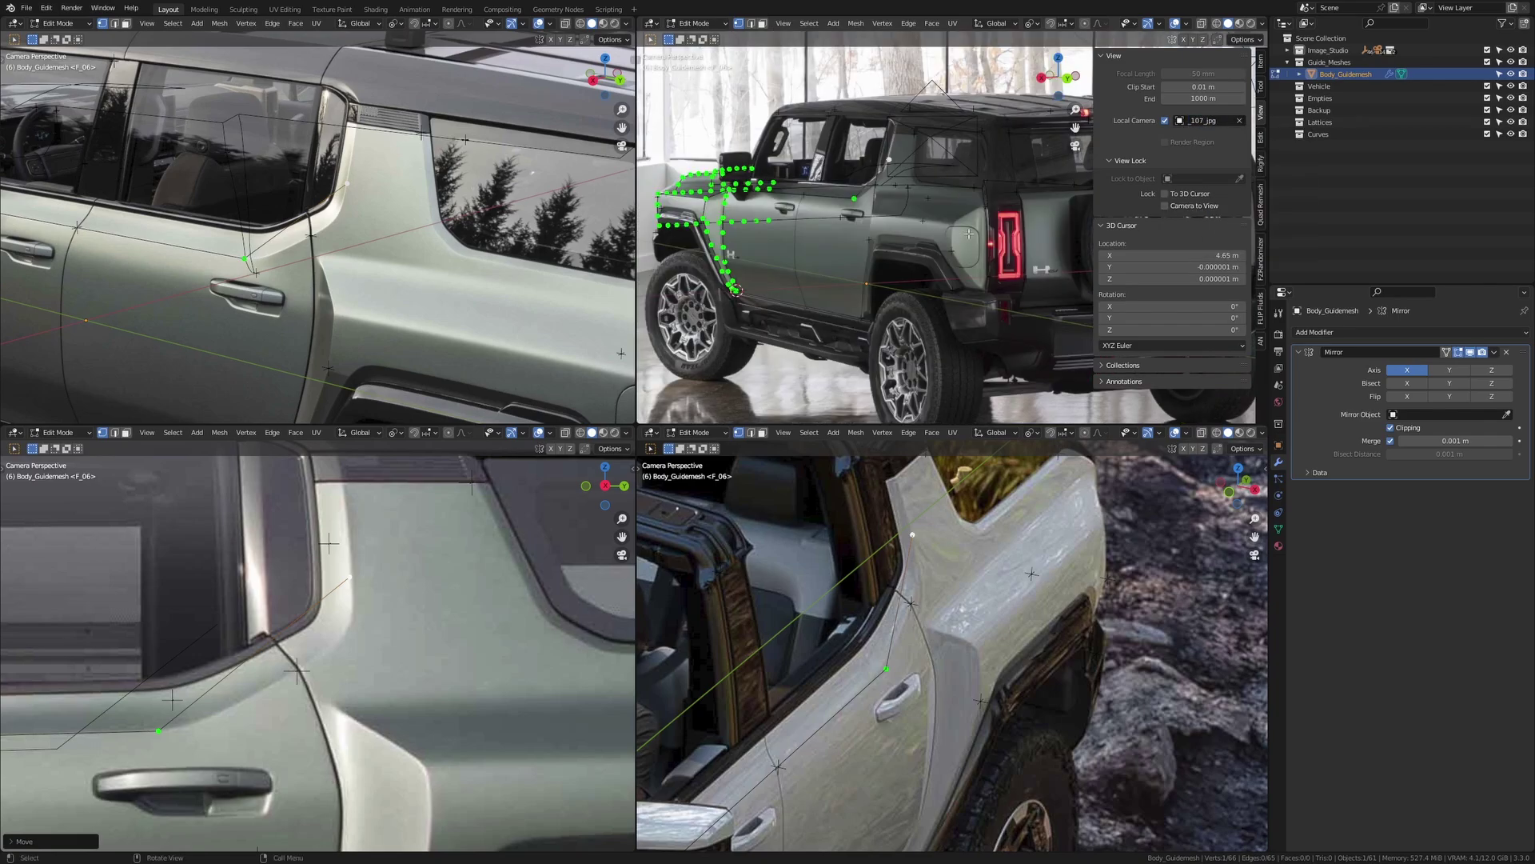
scroll(914, 190, up, 6)
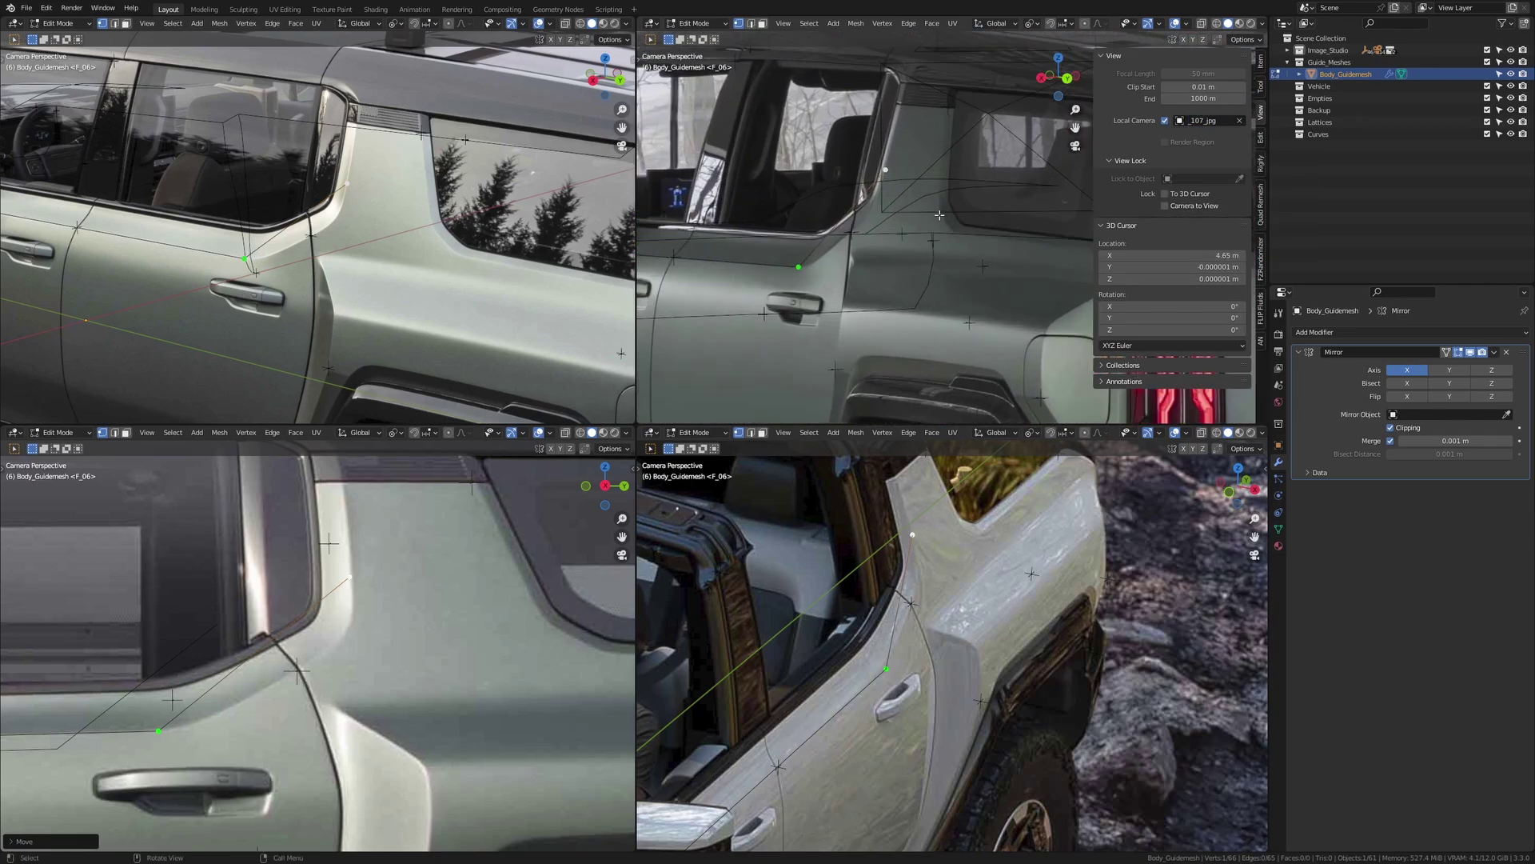
scroll(484, 630, down, 6)
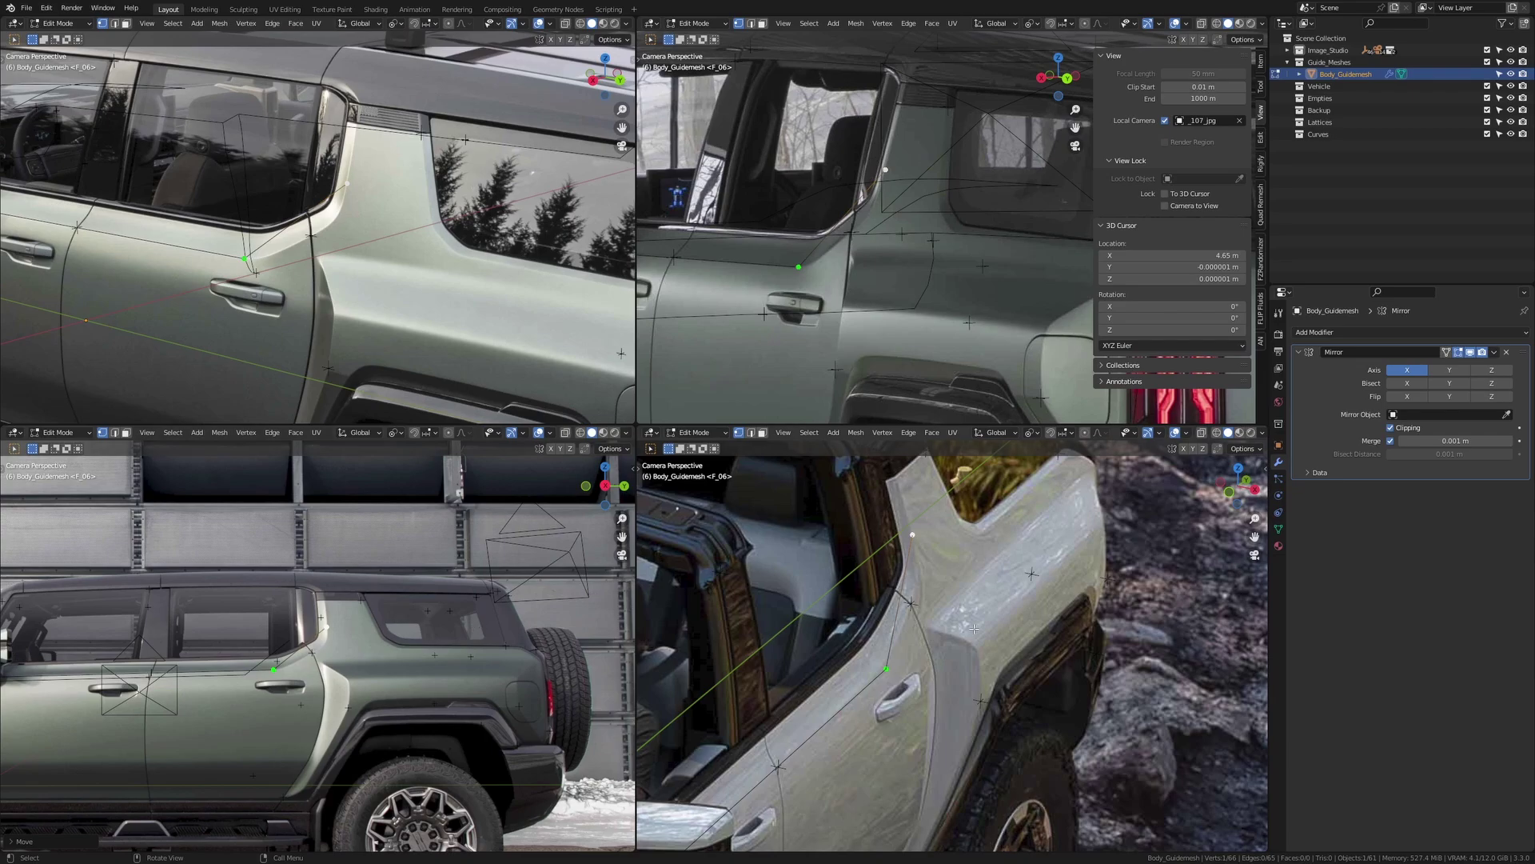
Try the straight rear photo's camera in the white off-road reference view and restore that view's previous camera.
key(n)
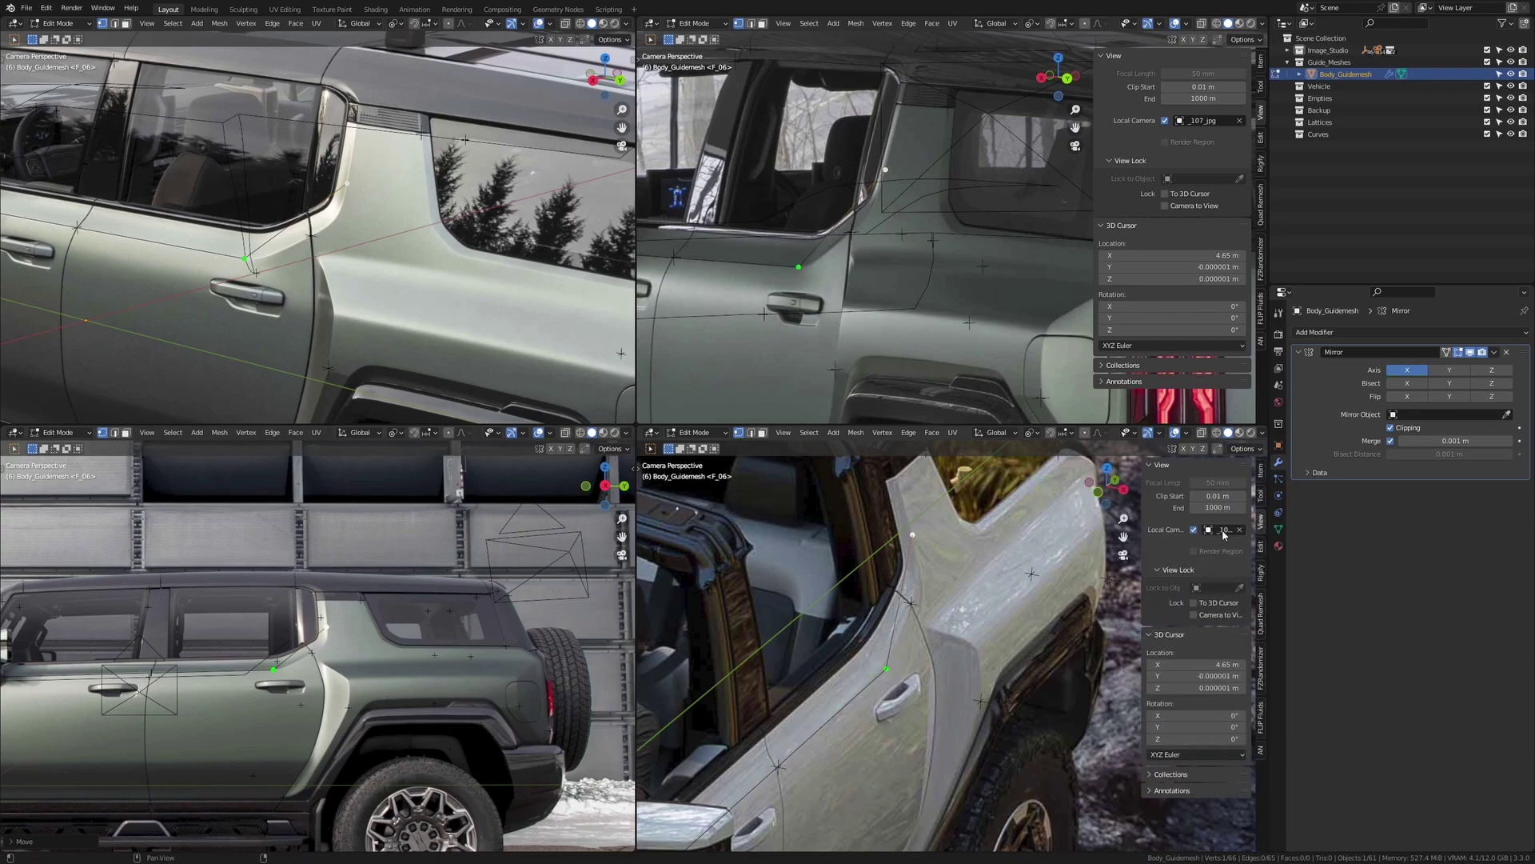
click(1223, 534)
click(1238, 632)
scroll(930, 651, down, 2)
shift+middle_drag(930, 650, 1041, 644)
scroll(1040, 644, up, 5)
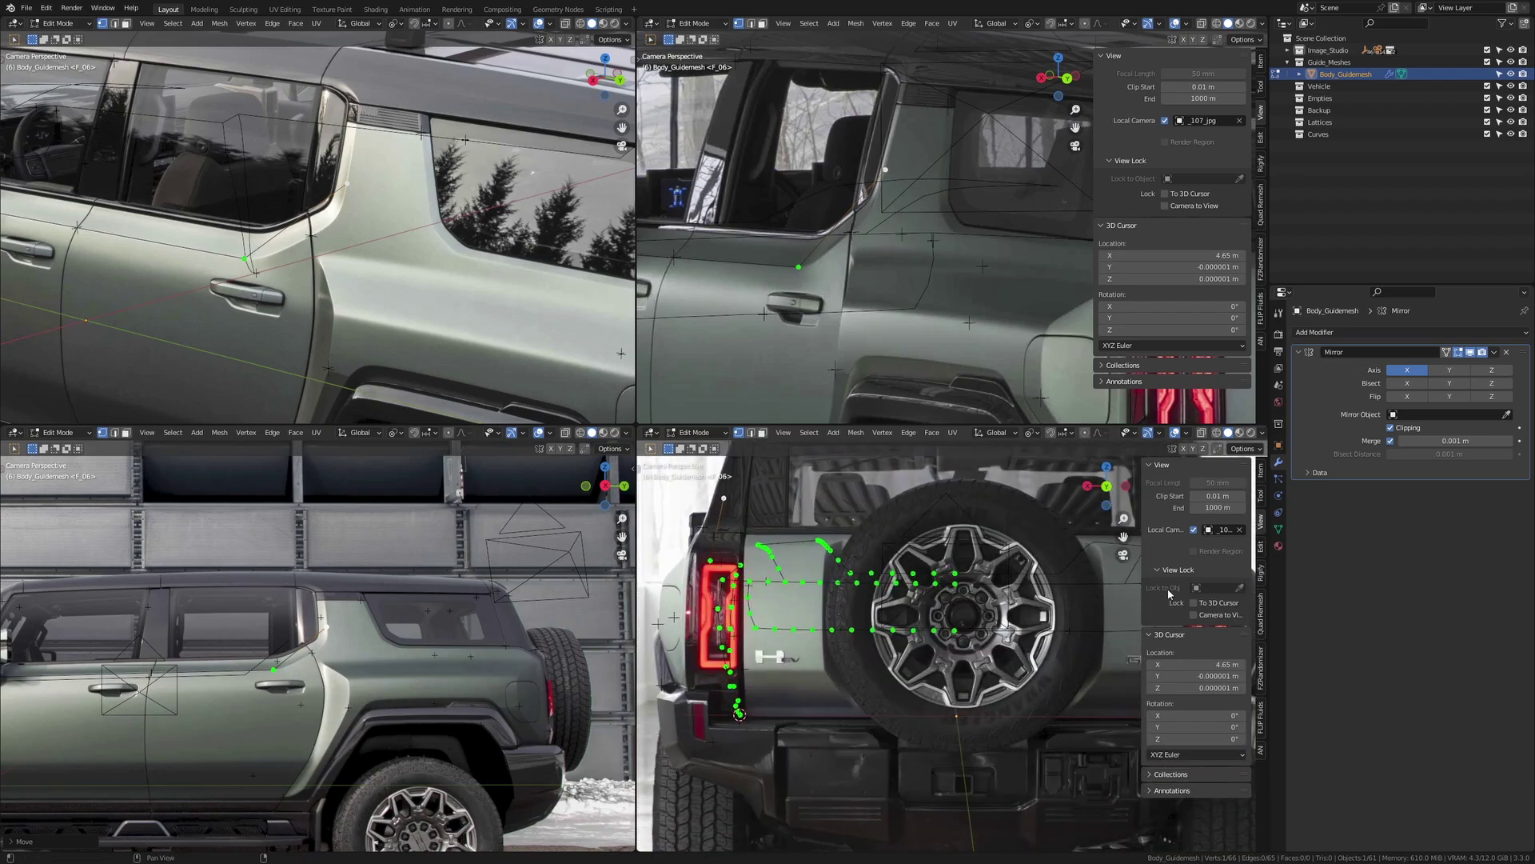
click(1230, 531)
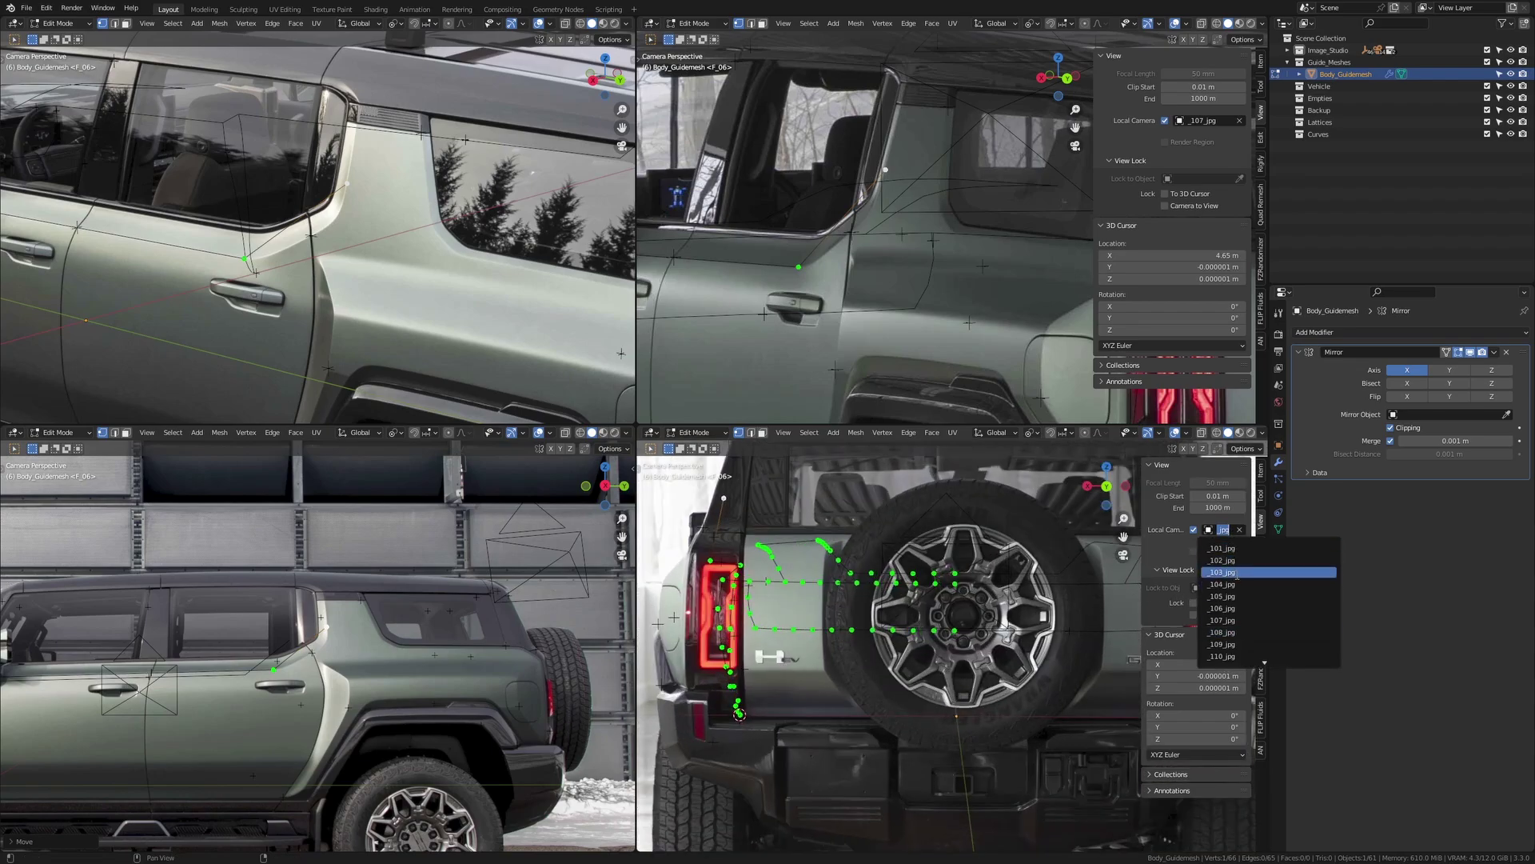
click(1235, 578)
Adjust the shoulder line vertex above the rear door handle along X to match the reference photos.
scroll(882, 610, up, 4)
scroll(882, 609, up, 4)
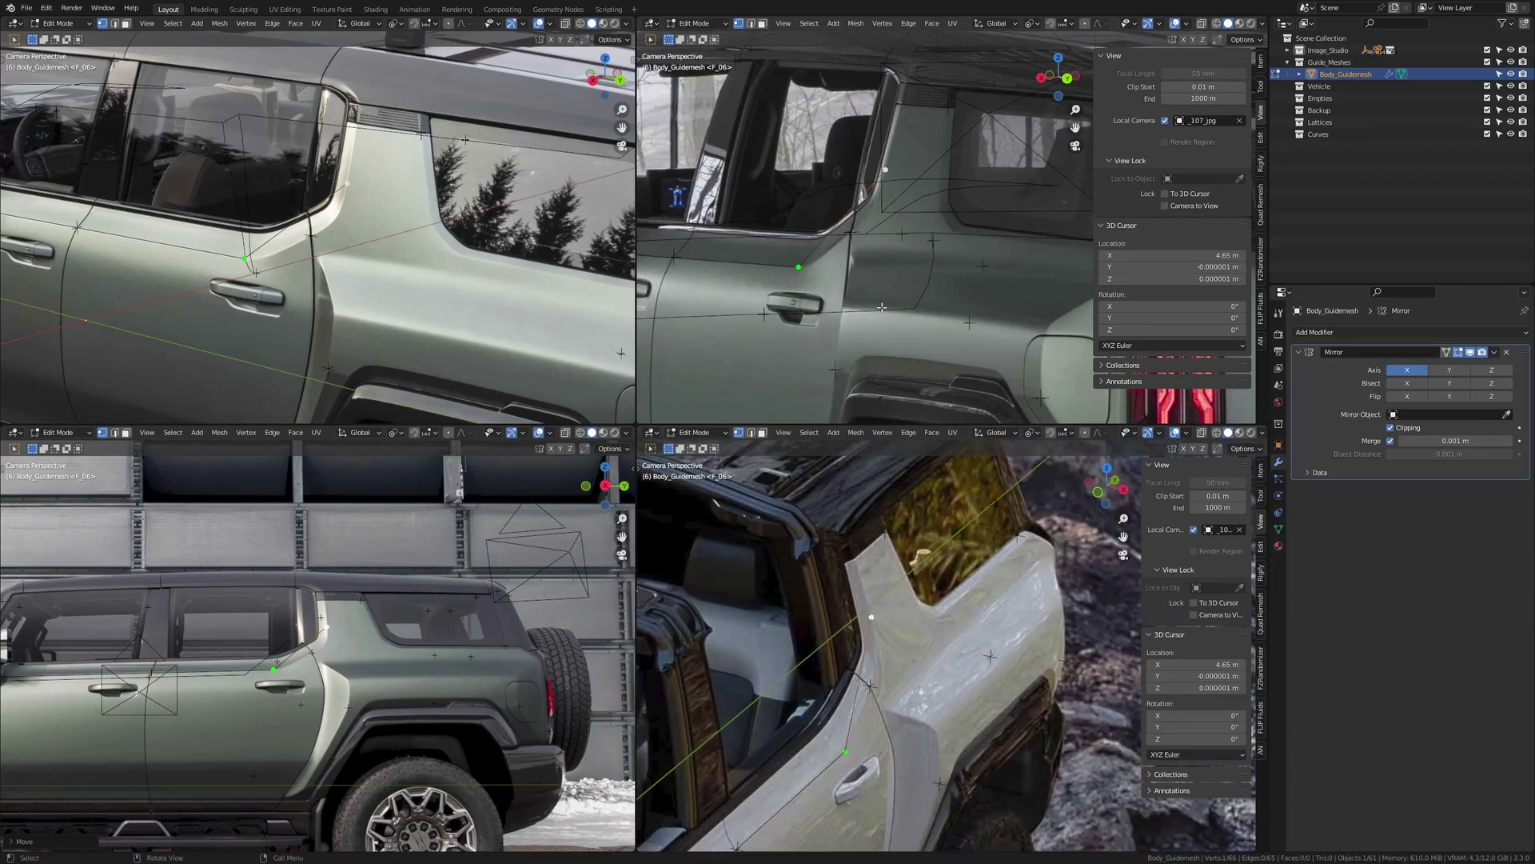
key(n)
scroll(912, 272, up, 4)
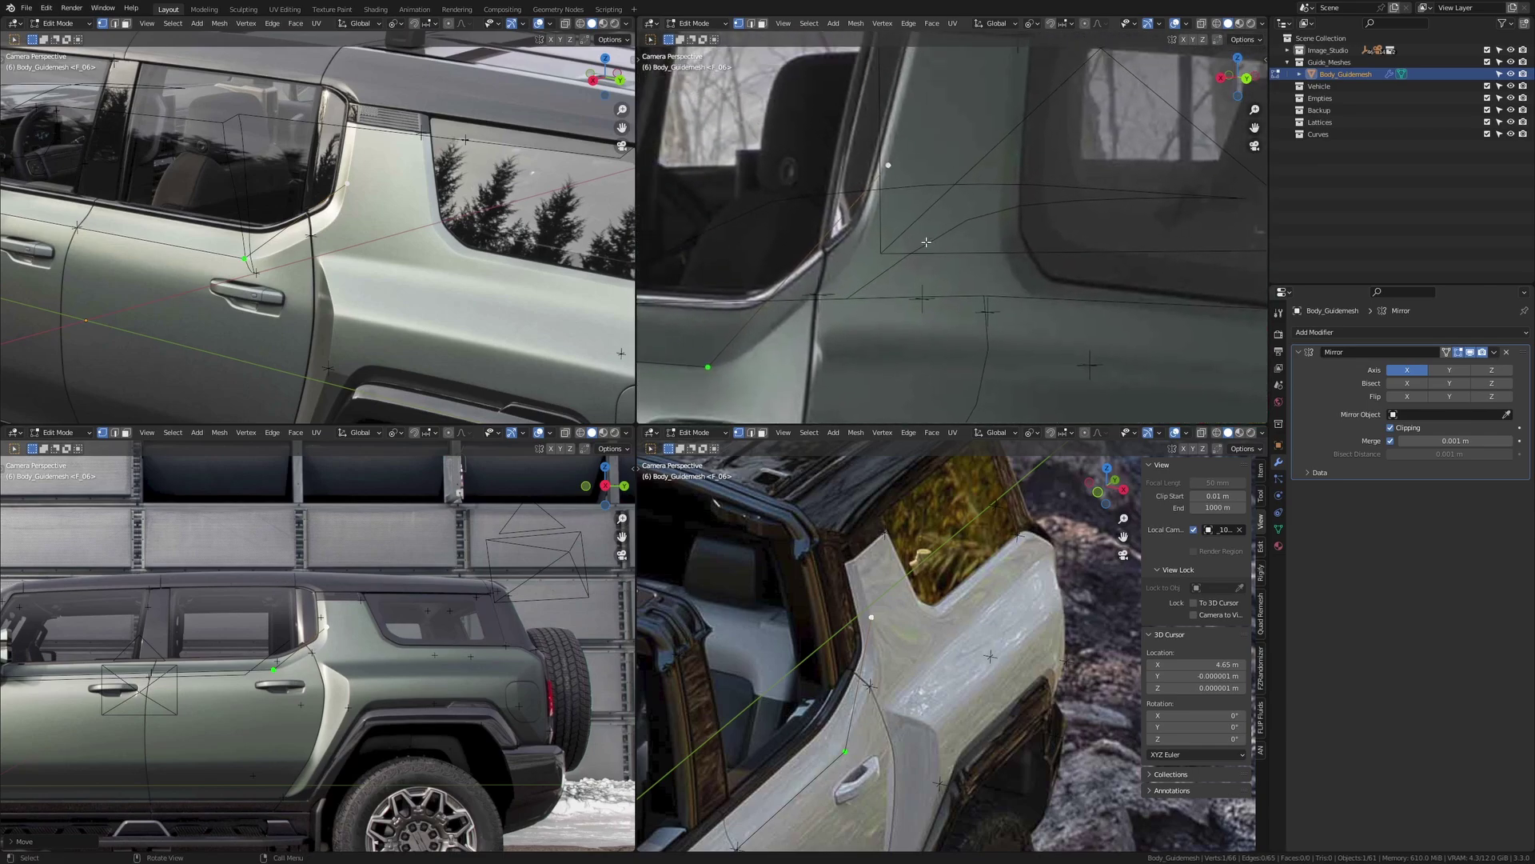
scroll(927, 689, up, 2)
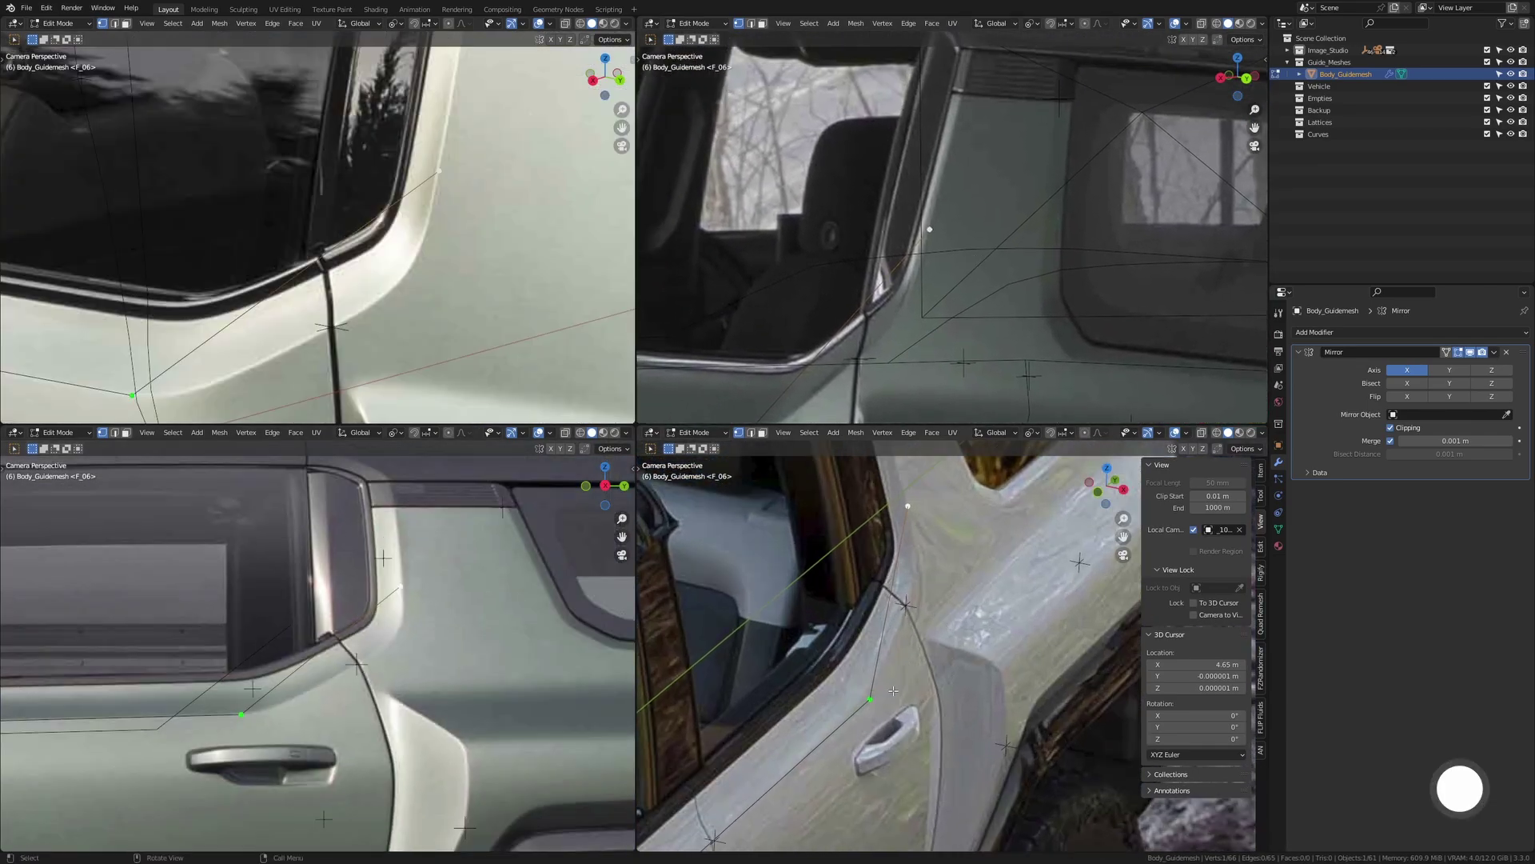
key(g)
key(x)
click(921, 689)
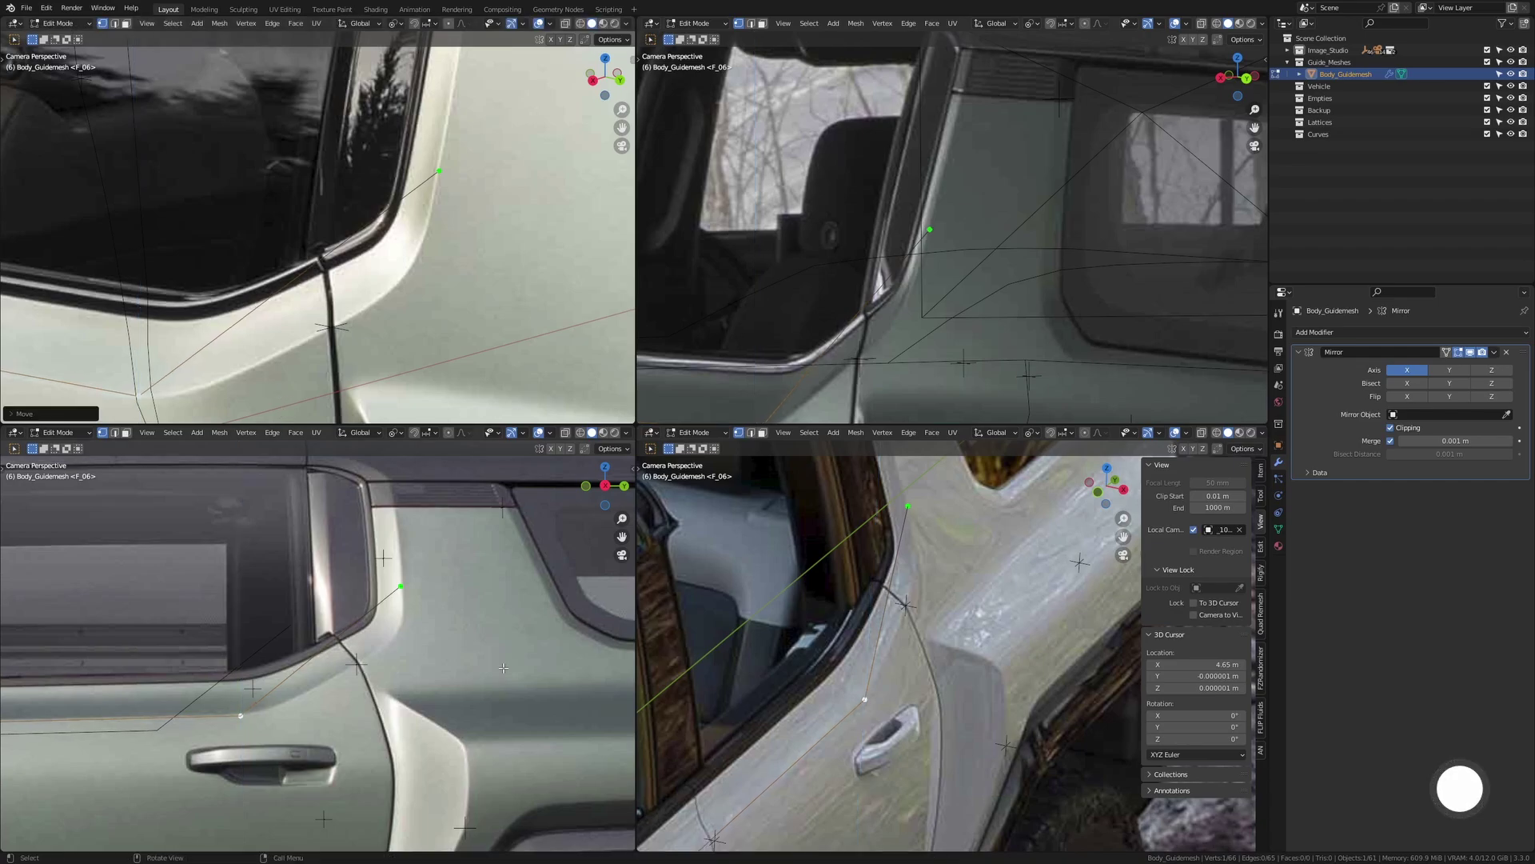
Select the pillar vertex behind the rear door window and nudge it along Y and X onto the body crease.
shift+middle_drag(1048, 391, 1091, 312)
click(972, 150)
key(g)
key(y)
click(514, 329)
scroll(960, 592, up, 2)
key(g)
key(x)
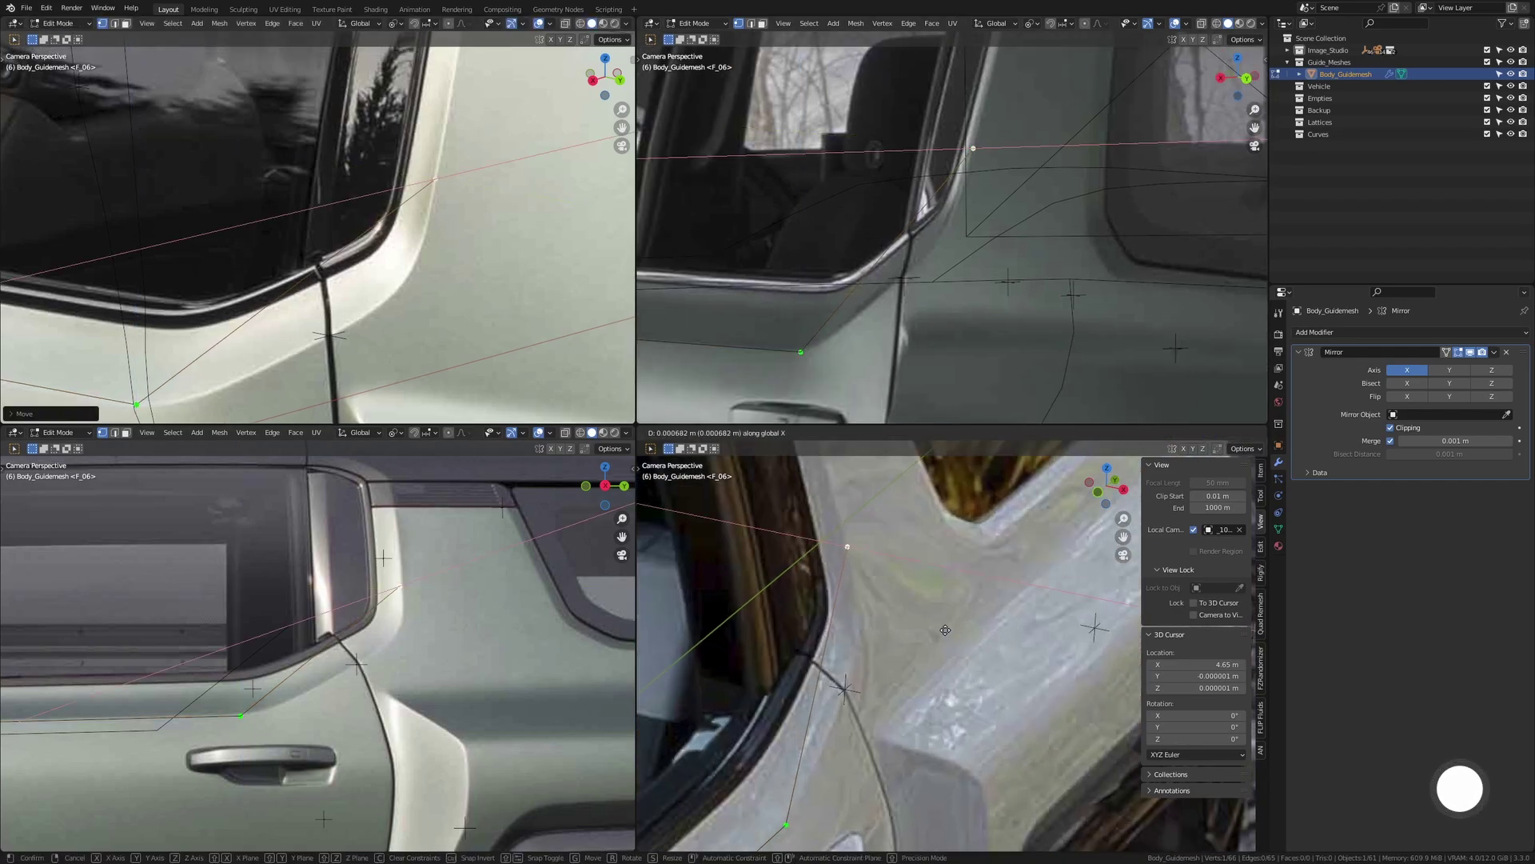
click(952, 552)
Try shifting the pillar vertex along Z and undo the trial moves.
shift+middle_drag(969, 304, 971, 327)
key(ctrl+z)
key(ctrl+z)
key(ctrl+z)
key(ctrl+z)
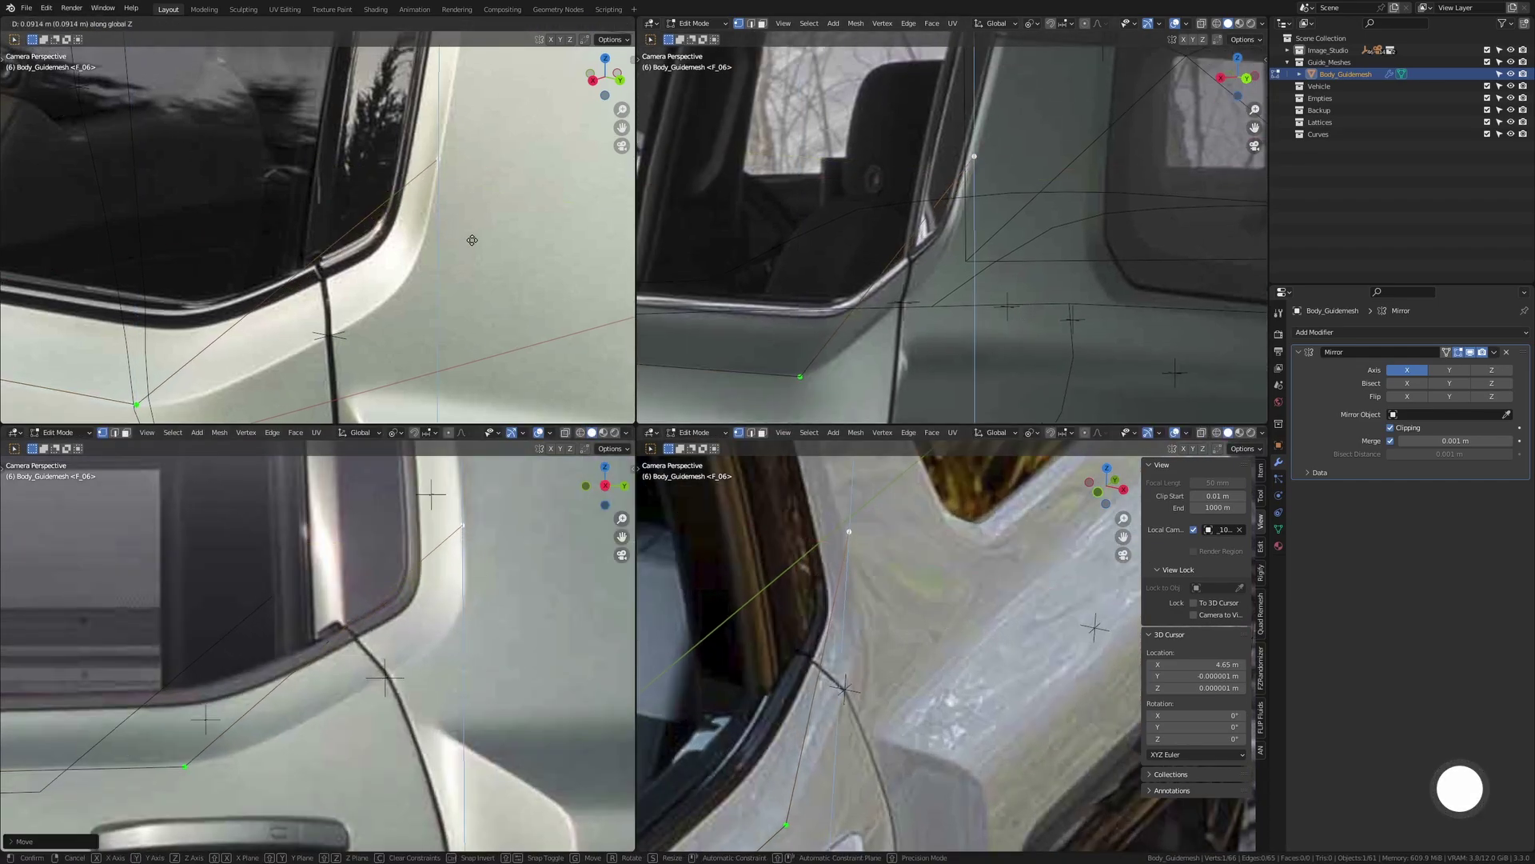
shift+middle_drag(960, 576, 979, 653)
key(ctrl+z)
key(ctrl+z)
key(ctrl+z)
key(g)
click(540, 389)
key(ctrl+shift+z)
Extrude the pillar vertex upward along Z toward the vent below the roof and shift the new vertex along Y.
scroll(498, 240, down, 1)
shift+middle_drag(498, 240, 480, 319)
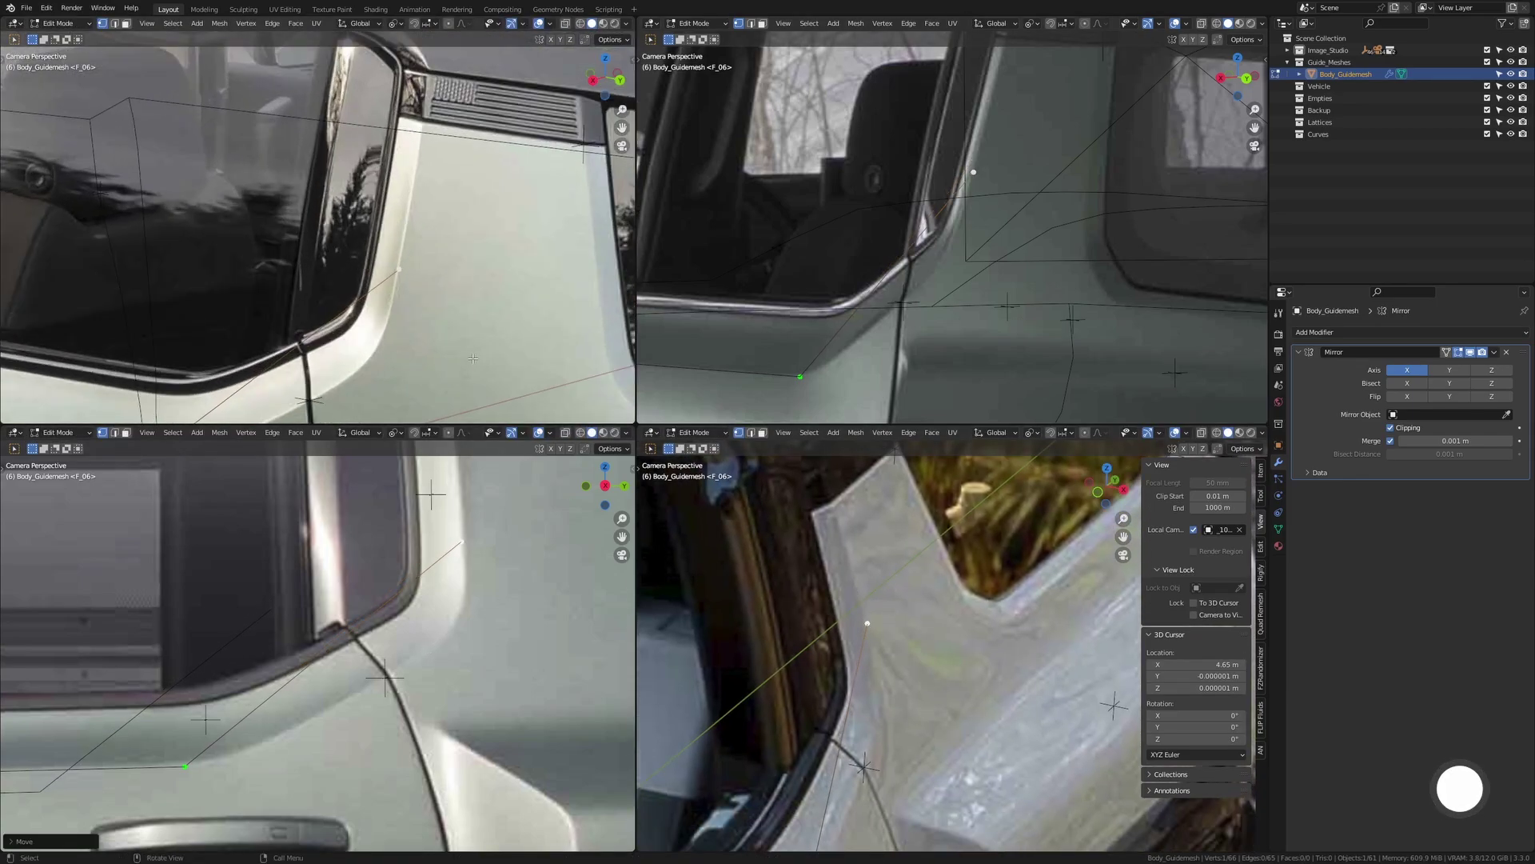
key(e)
key(z)
click(513, 184)
key(g)
key(y)
click(509, 214)
Refine the upper pillar vertex near the vent along Z, X and Y in the reference views.
key(g)
key(z)
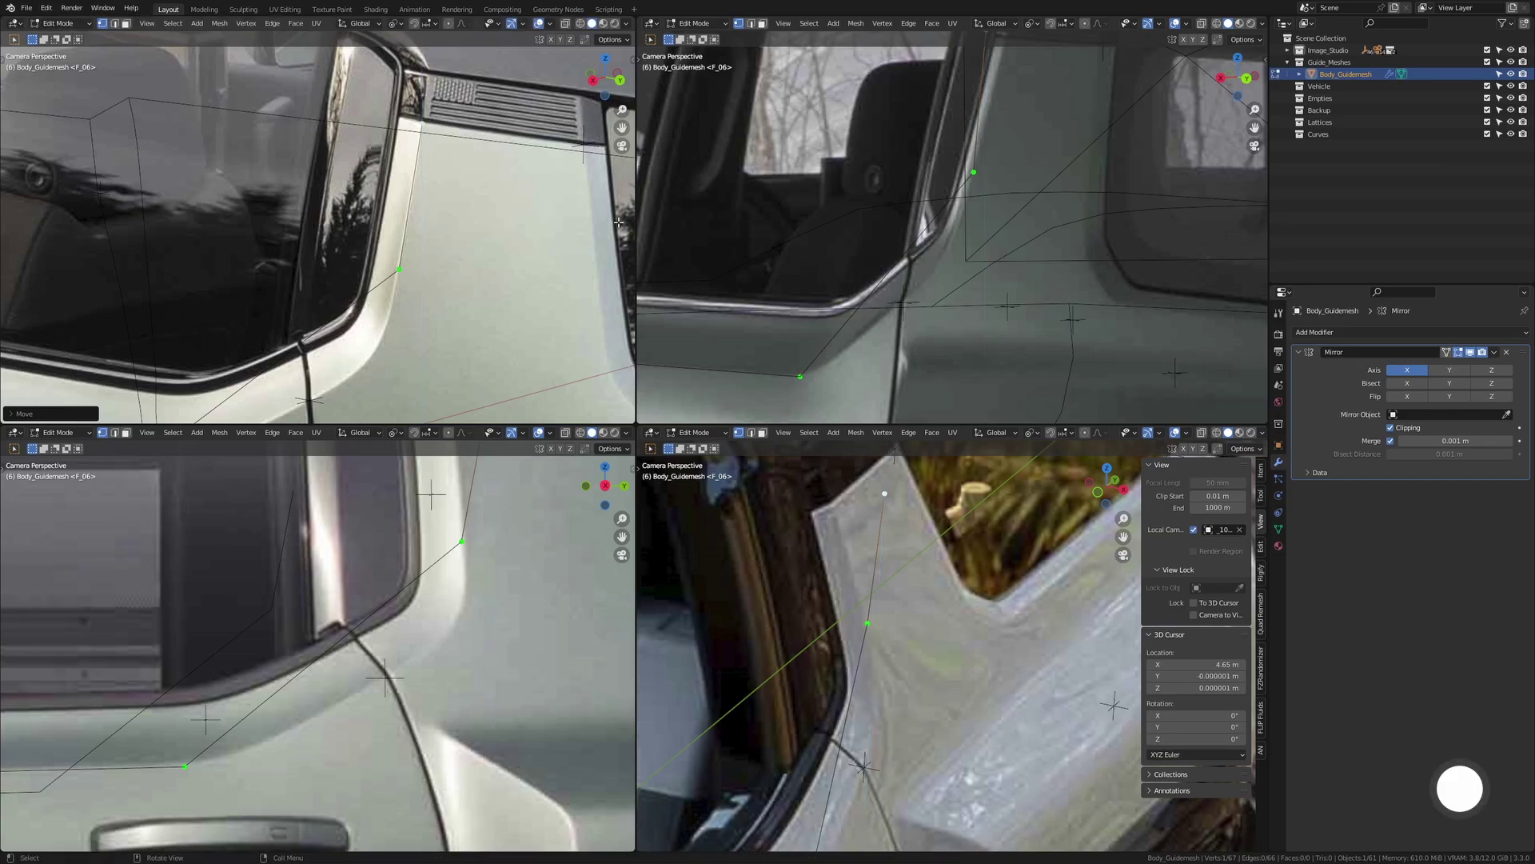
key(x)
key(g)
key(y)
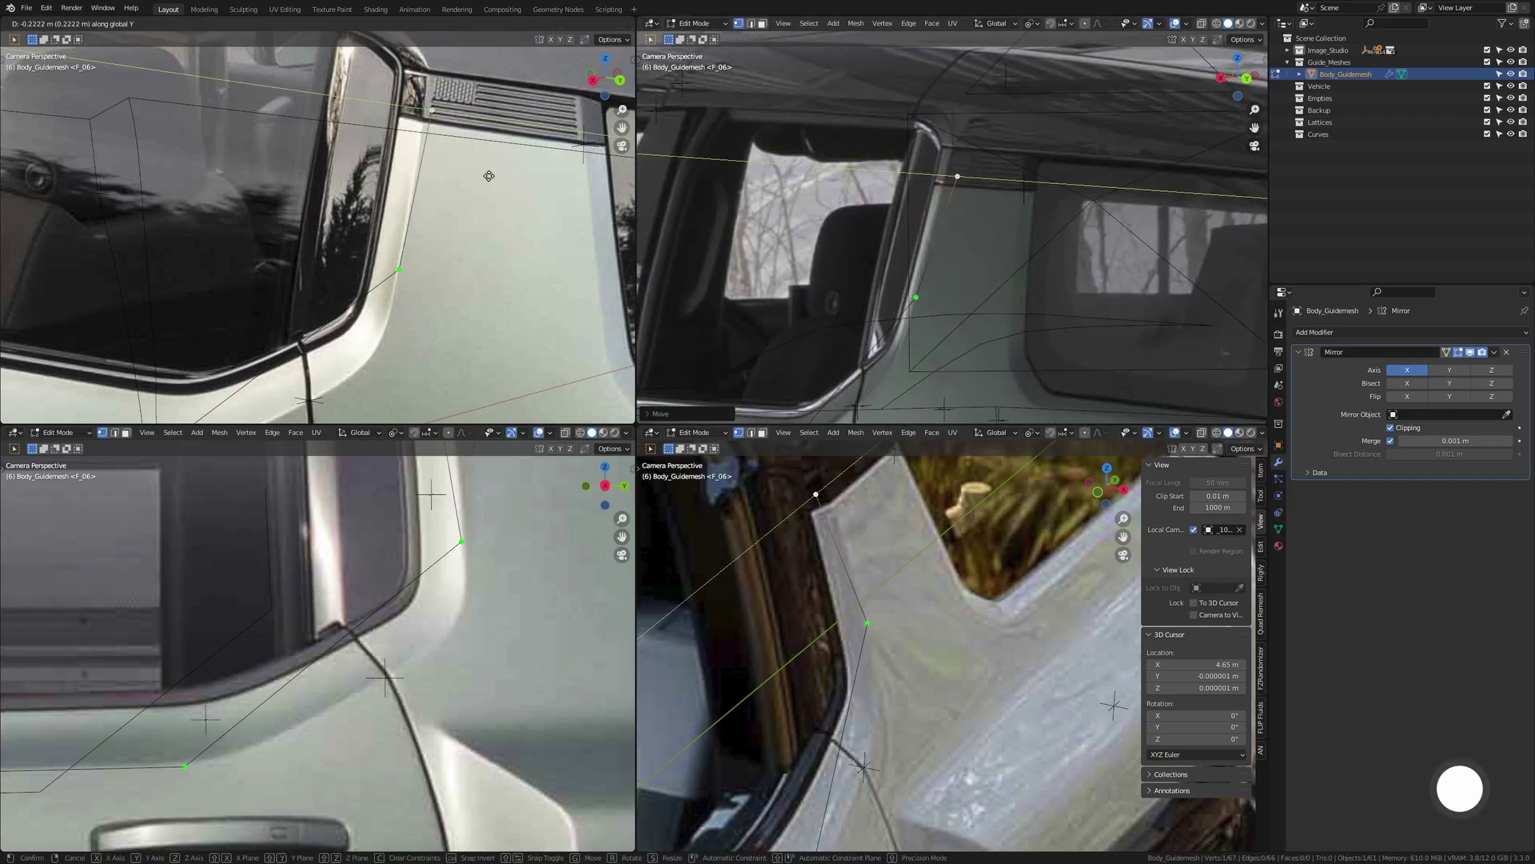
click(547, 264)
Slide the upper pillar vertex along its edge to the vent's upper front corner, correcting it along X and Y.
key(shift+v)
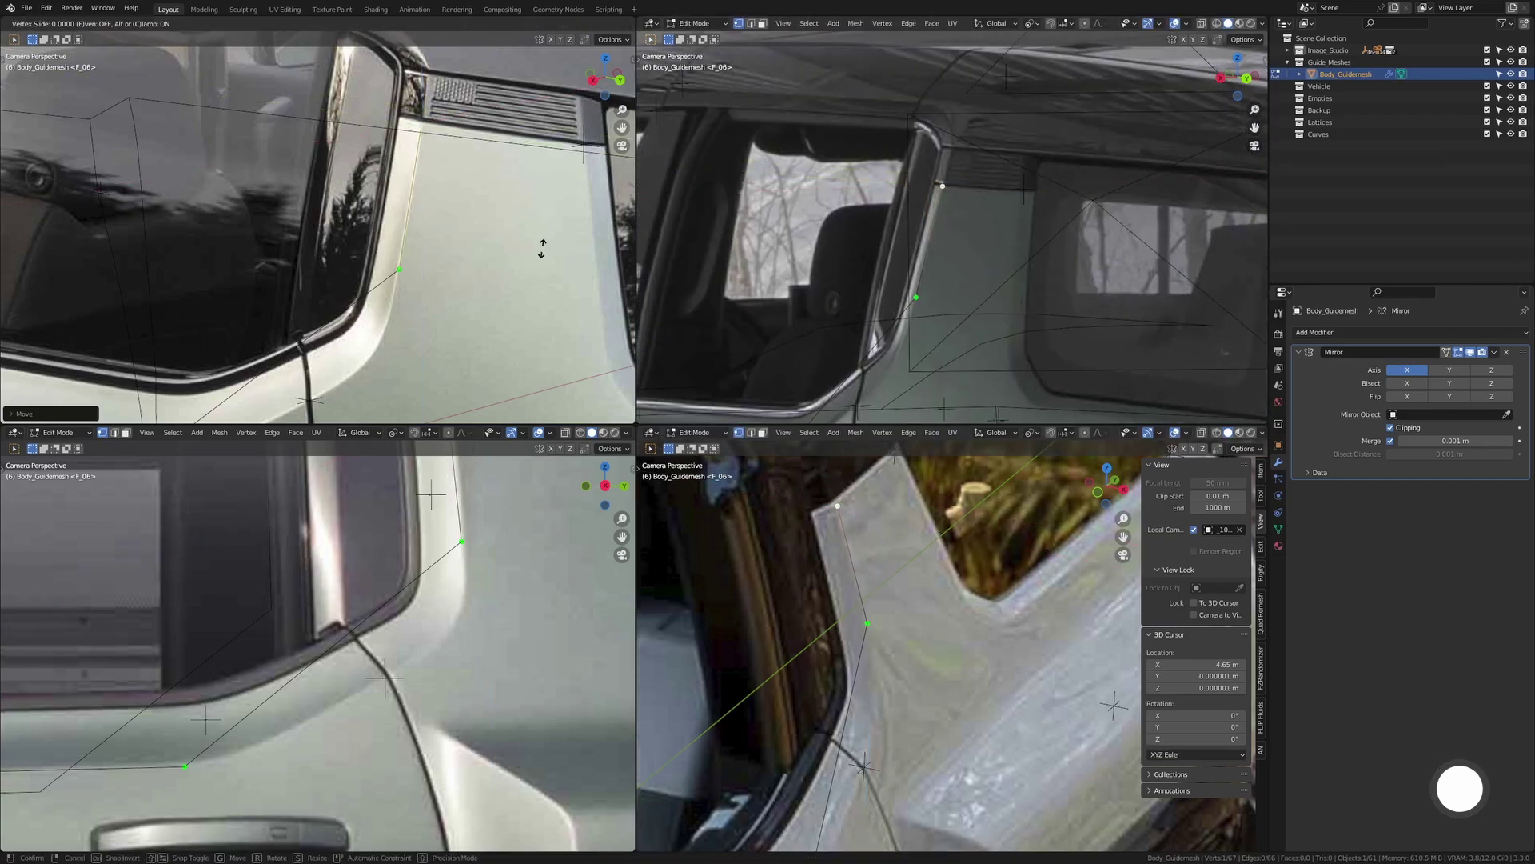
key(g)
key(x)
click(864, 513)
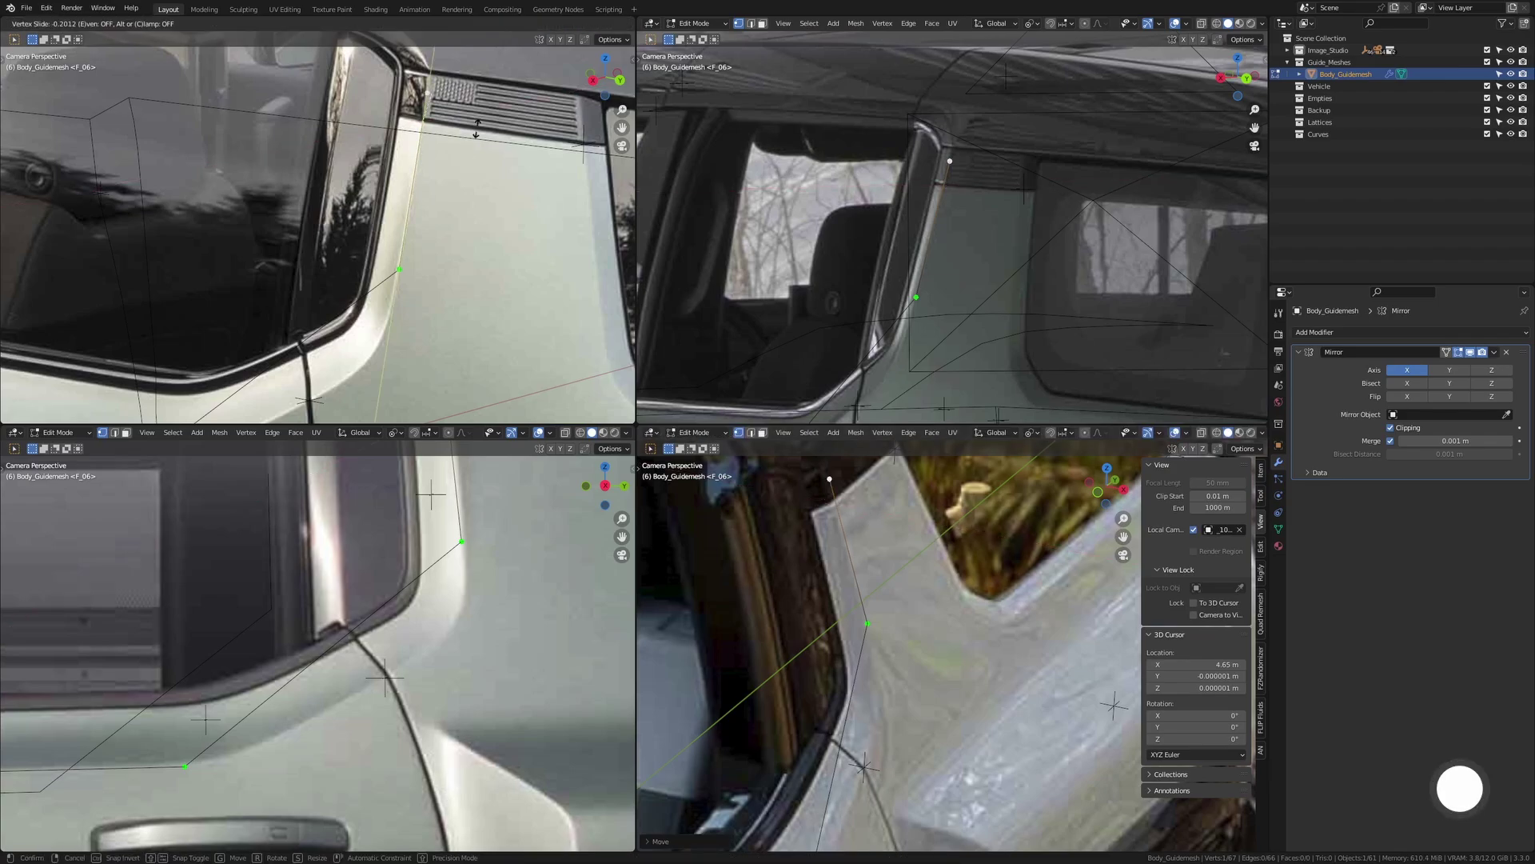
click(474, 136)
key(g)
key(y)
click(511, 560)
Cut a vertex into the line between the door handle and pillar vertices and snap it to the door gap marker.
shift+middle_drag(344, 760, 377, 643)
scroll(352, 616, up, 2)
key(ctrl+r)
click(345, 608)
right_click(344, 608)
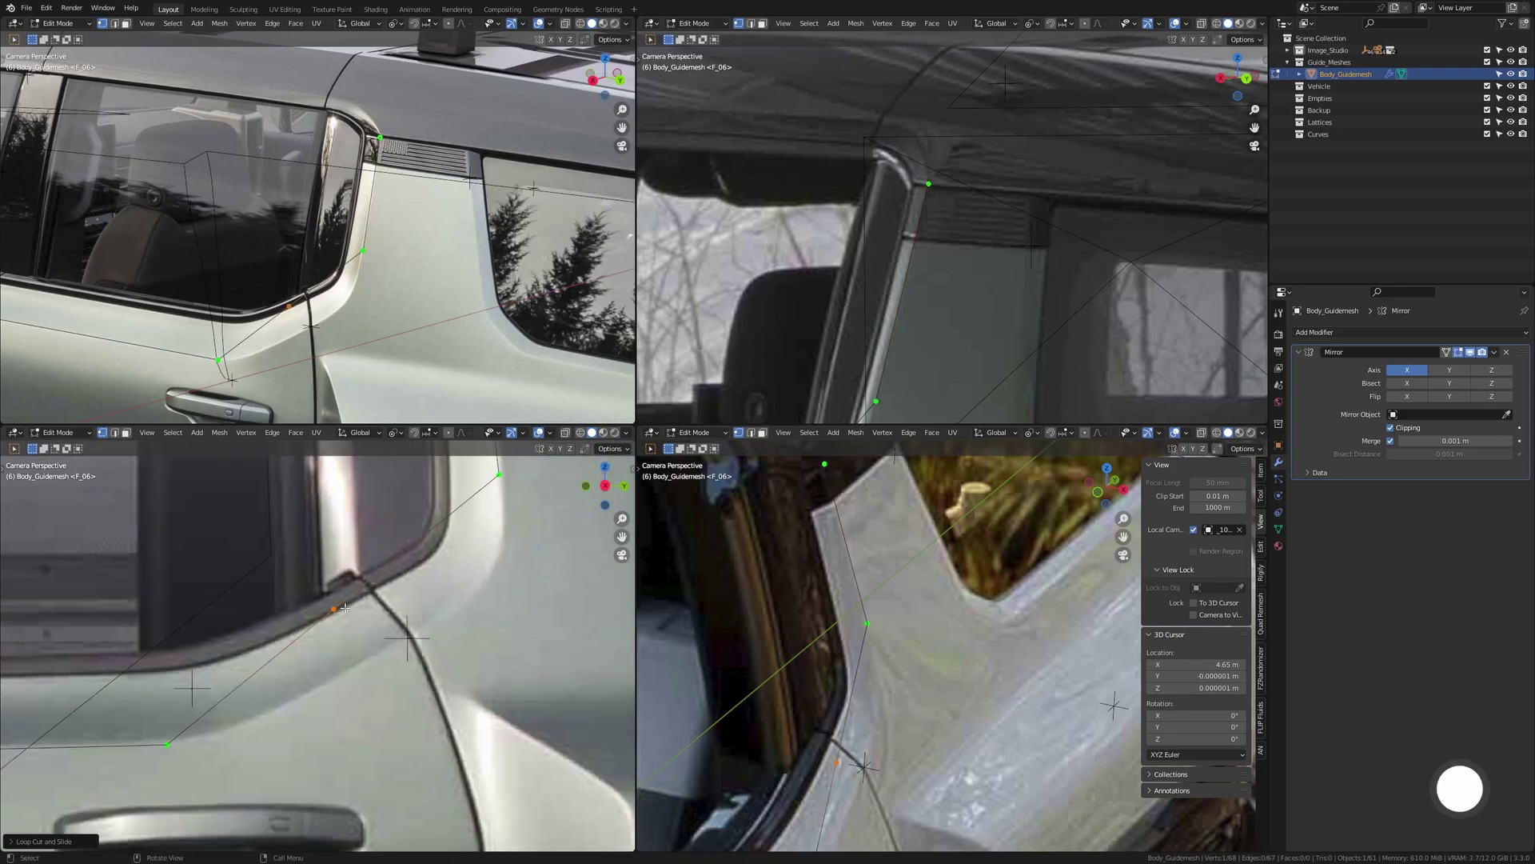
key(shift+s)
click(430, 710)
Insert a vertex between the door handle vertex and the door gap, placing it along Y and X on the crease.
key(e)
key(y)
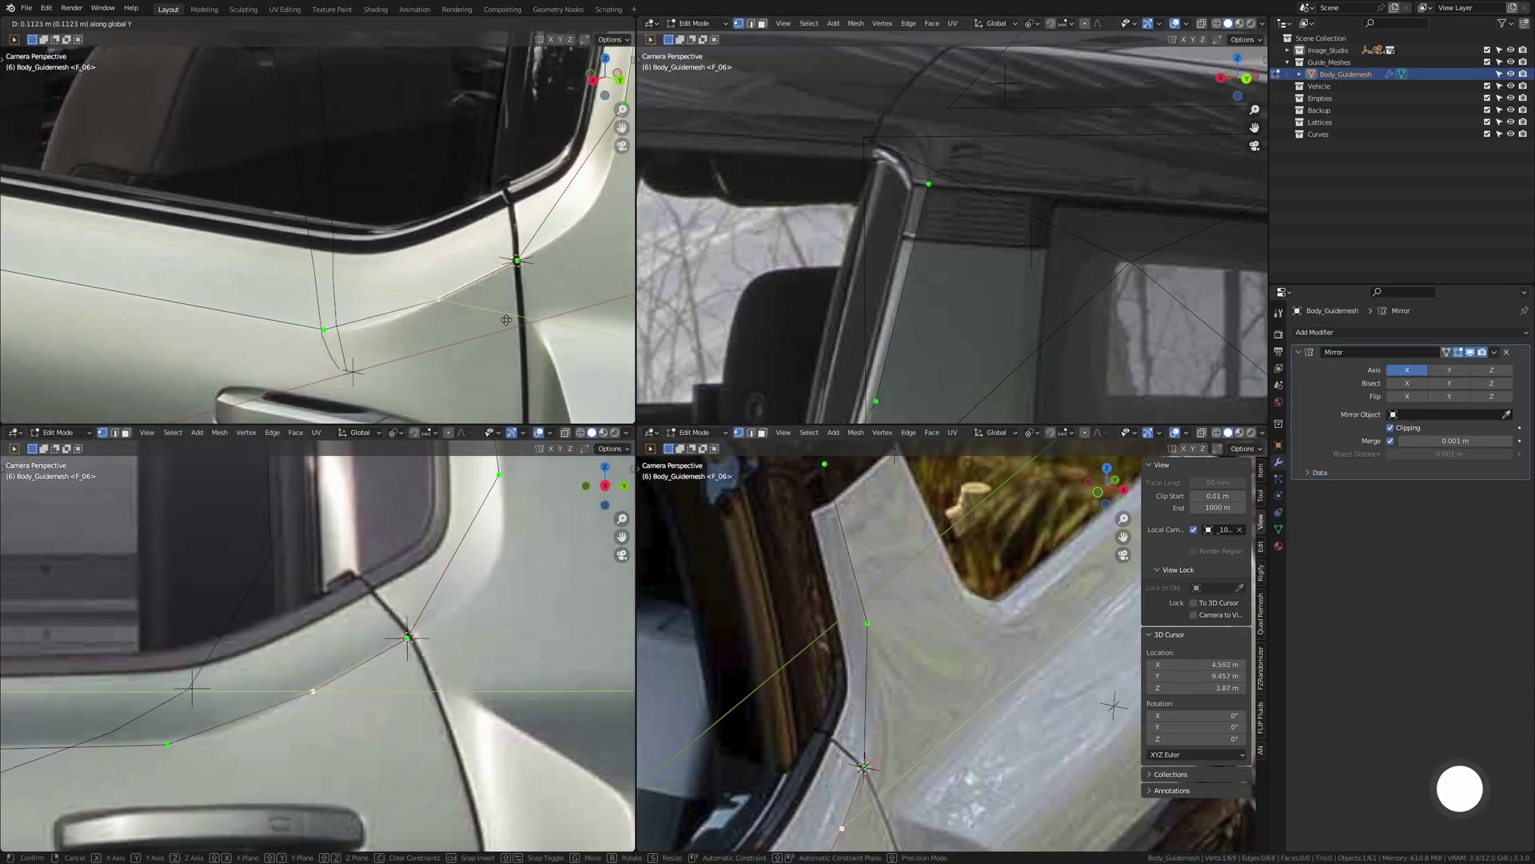
click(506, 320)
shift+middle_drag(835, 823, 847, 727)
key(g)
key(x)
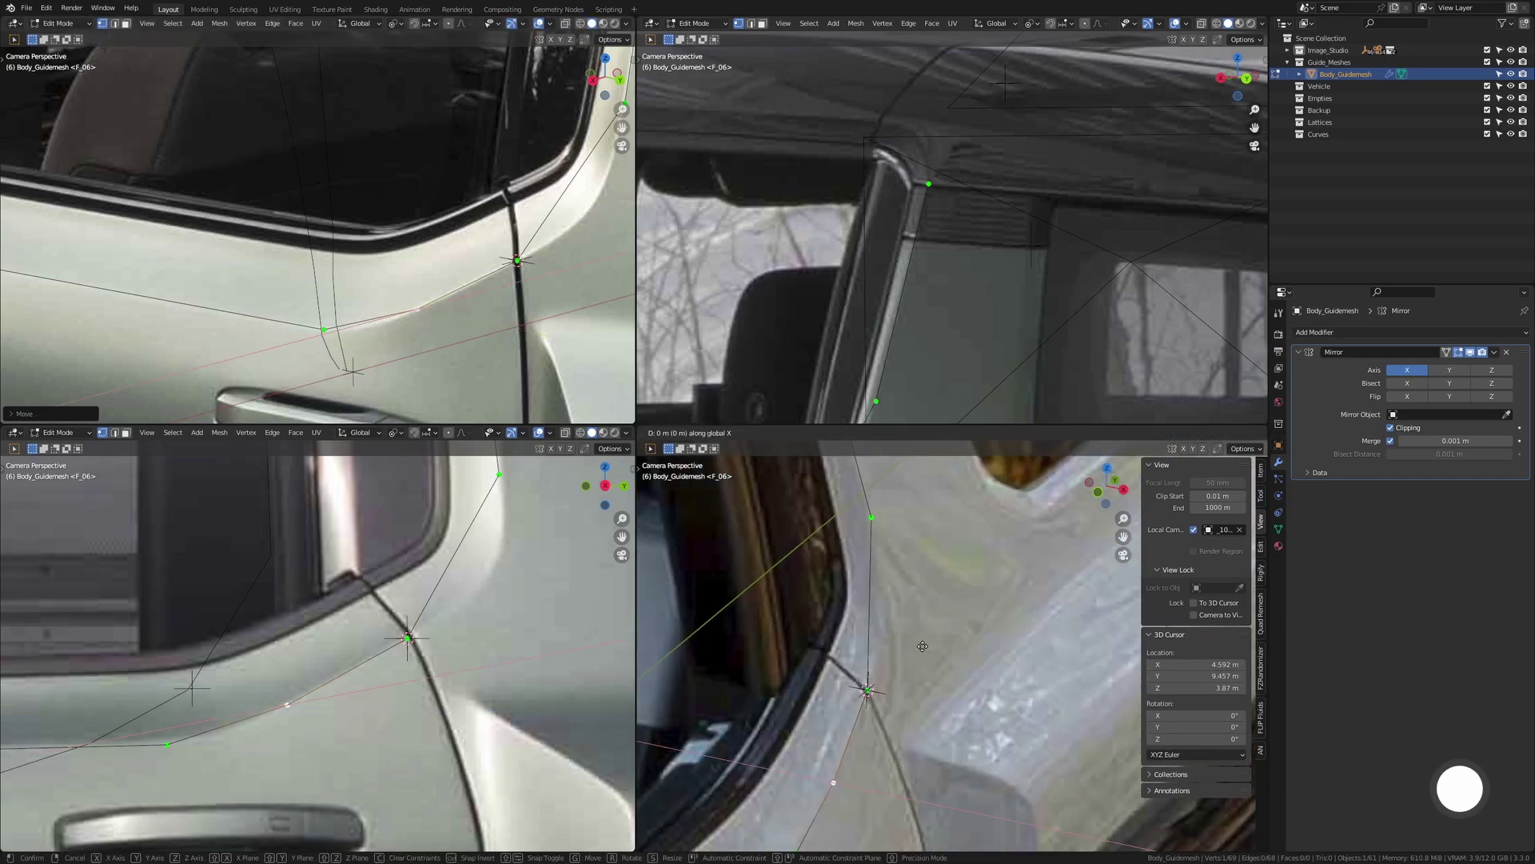
click(825, 800)
Fine-tune the inserted vertex ahead of the door gap along Y in the reference views.
scroll(960, 240, down, 4)
scroll(951, 240, up, 5)
key(g)
key(y)
click(931, 347)
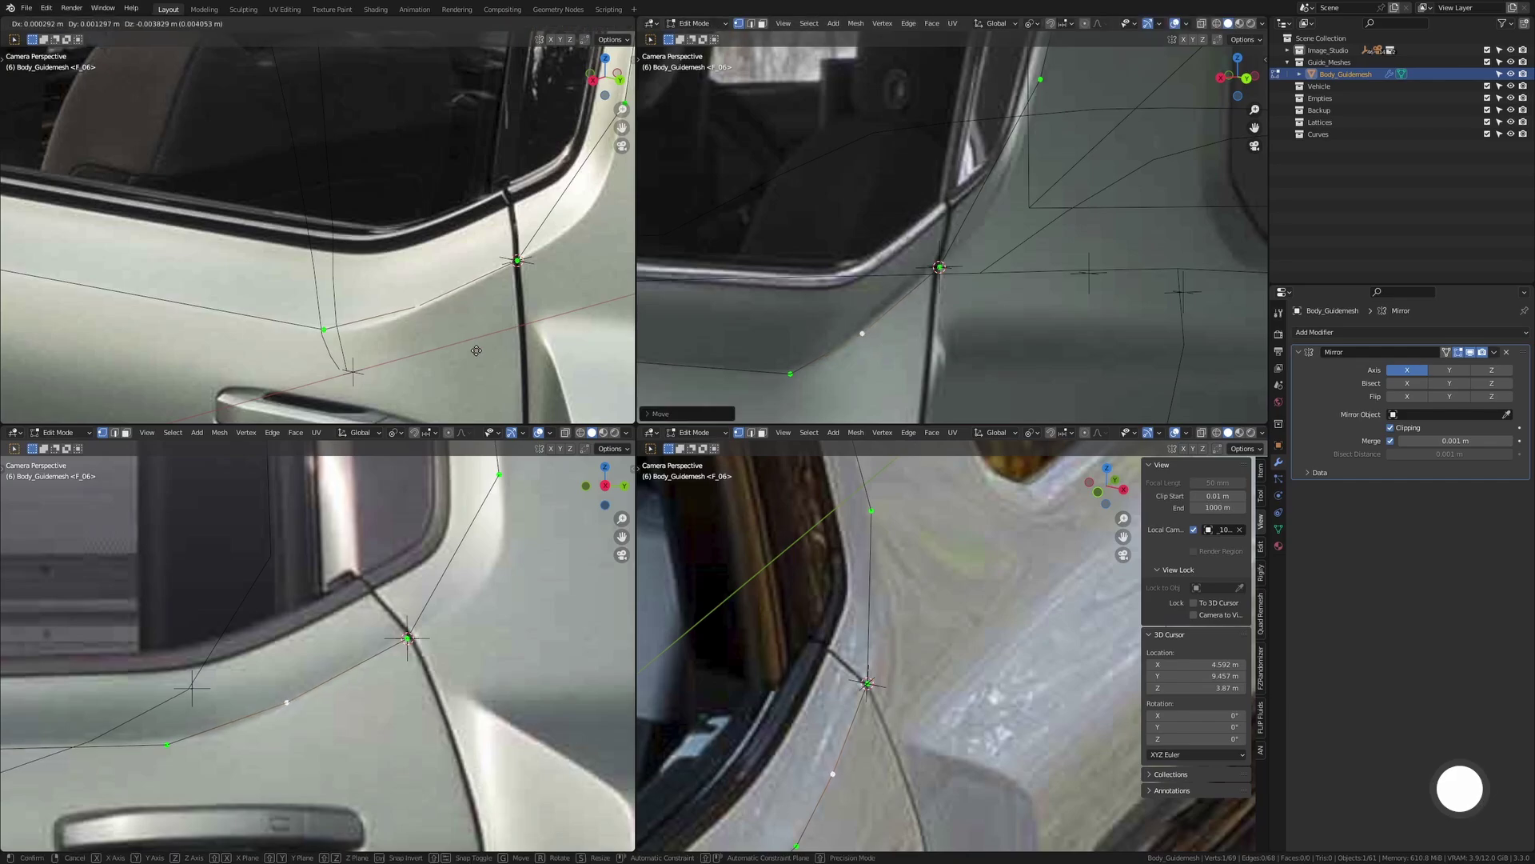
Add another vertex just behind the one above the rear door handle and lower it along Z onto the crease.
scroll(768, 560, down, 4)
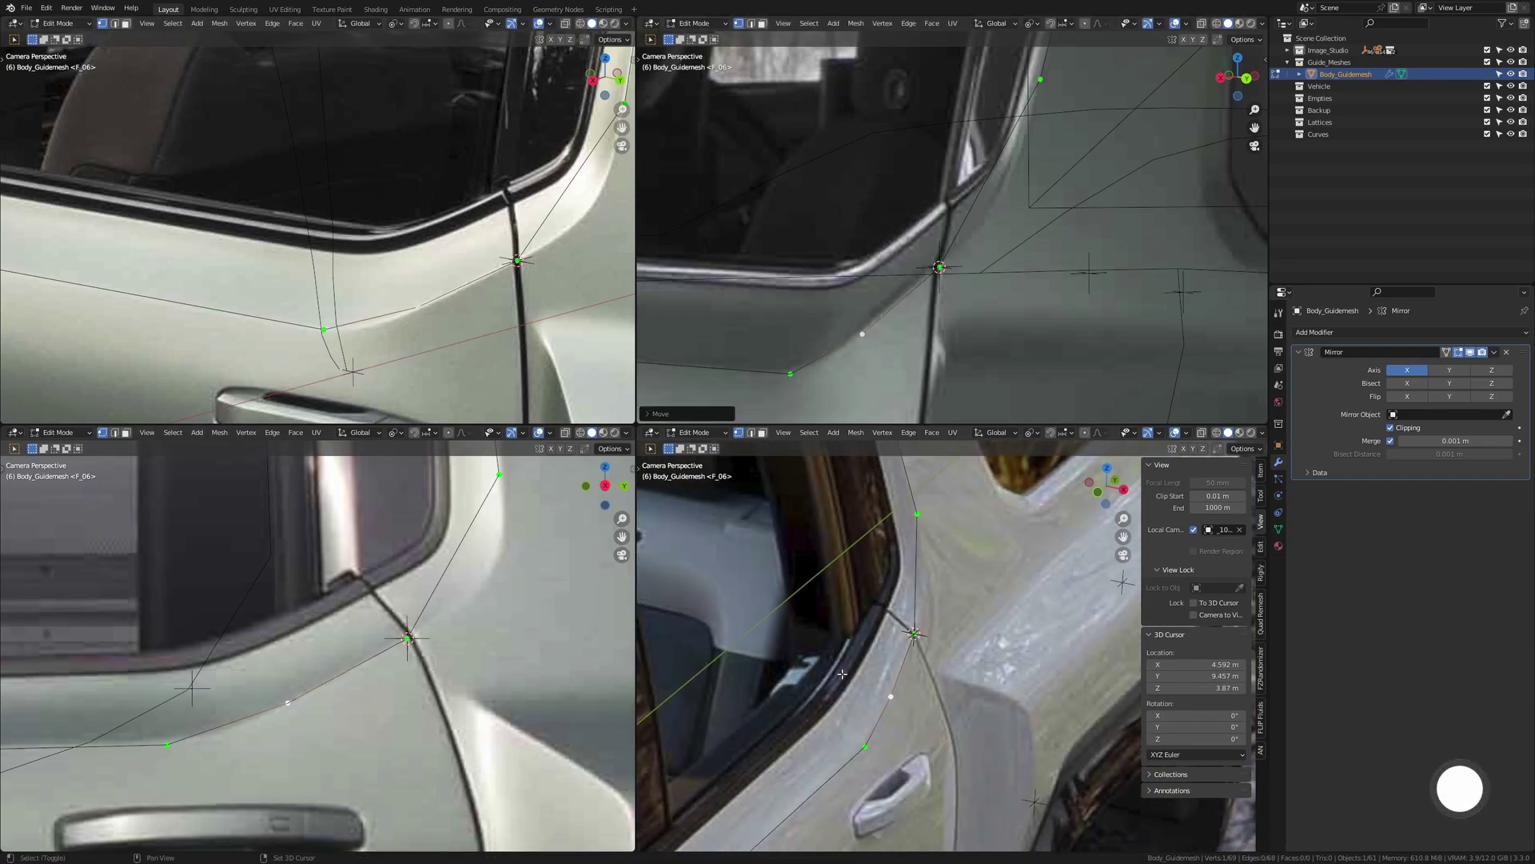
shift+middle_drag(800, 663, 824, 620)
scroll(815, 616, up, 2)
scroll(392, 364, up, 3)
key(ctrl+r)
double_click(392, 363)
key(g)
key(z)
click(390, 387)
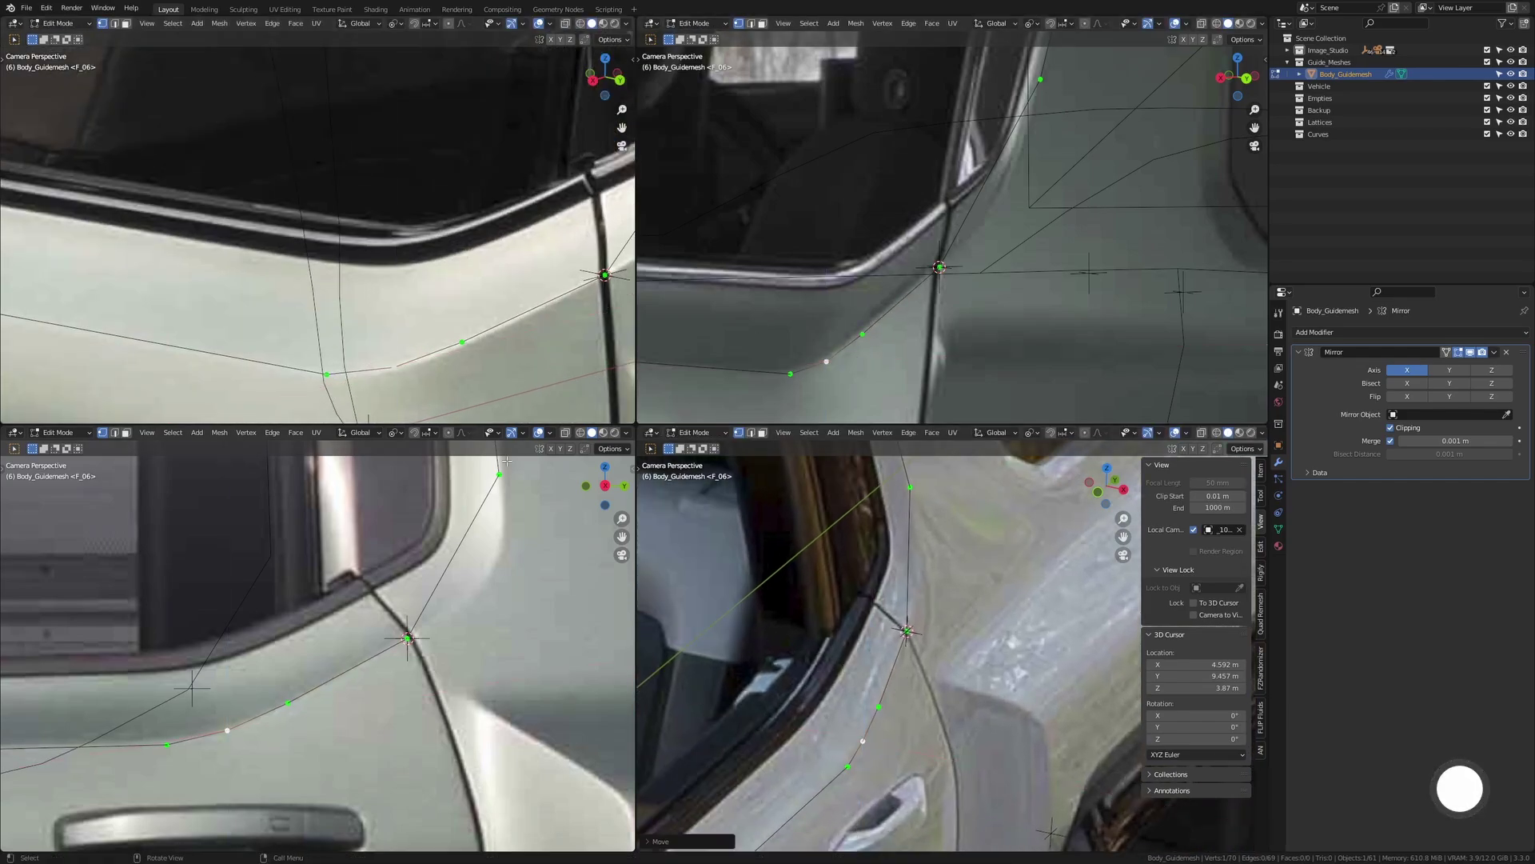
Reposition the lower pillar vertex on the crease behind the rear door window.
shift+middle_drag(944, 240, 853, 314)
scroll(528, 264, down, 2)
shift+middle_drag(528, 263, 347, 333)
scroll(400, 264, up, 1)
click(469, 167)
key(g)
click(458, 209)
Insert a vertex just behind the door gap and shift it along X to follow the crease.
click(345, 337)
key(g)
key(x)
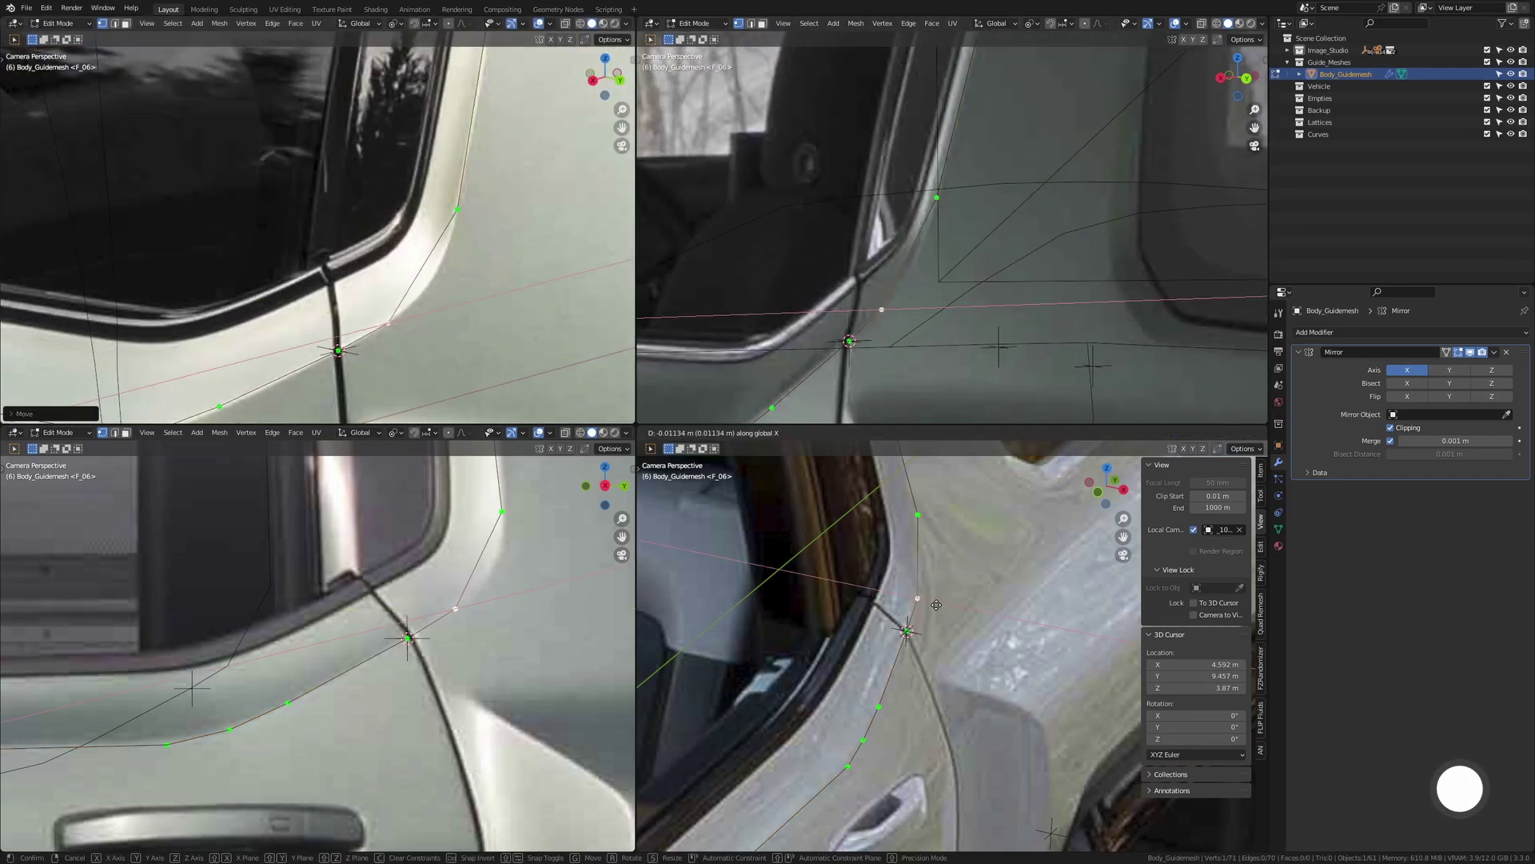
click(928, 609)
Adjust the lower pillar vertex along X to match the pillar edge in the white off-road photo.
click(920, 516)
key(g)
key(x)
click(928, 516)
shift+middle_drag(952, 516, 936, 609)
key(g)
key(x)
click(936, 609)
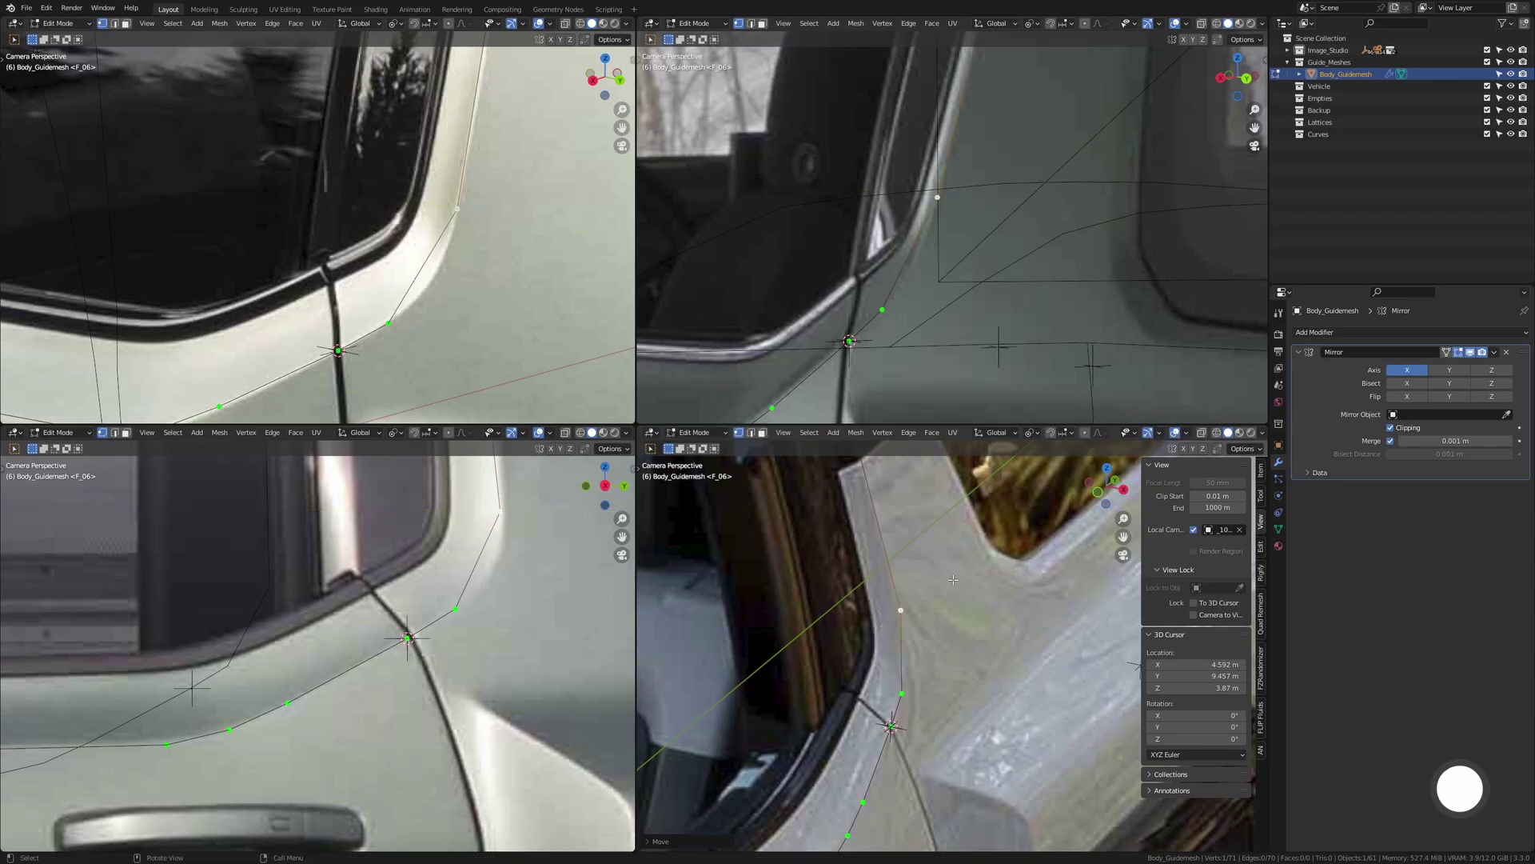
Add a vertex in the bend below the lower pillar vertex and position it along Z and Y.
scroll(537, 544, down, 2)
shift+middle_drag(538, 538, 503, 638)
scroll(504, 637, up, 1)
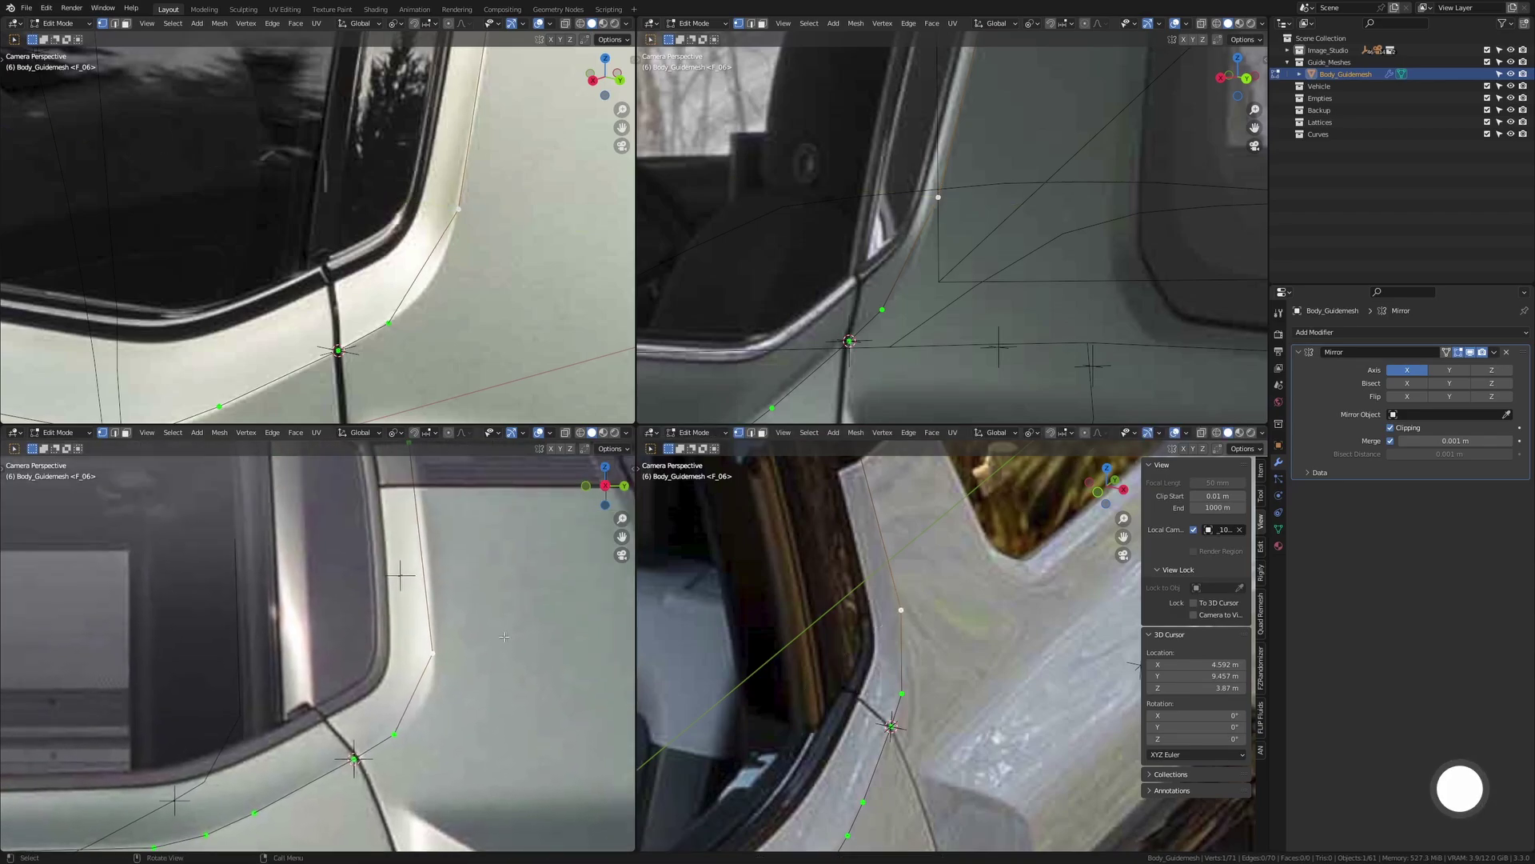
key(e)
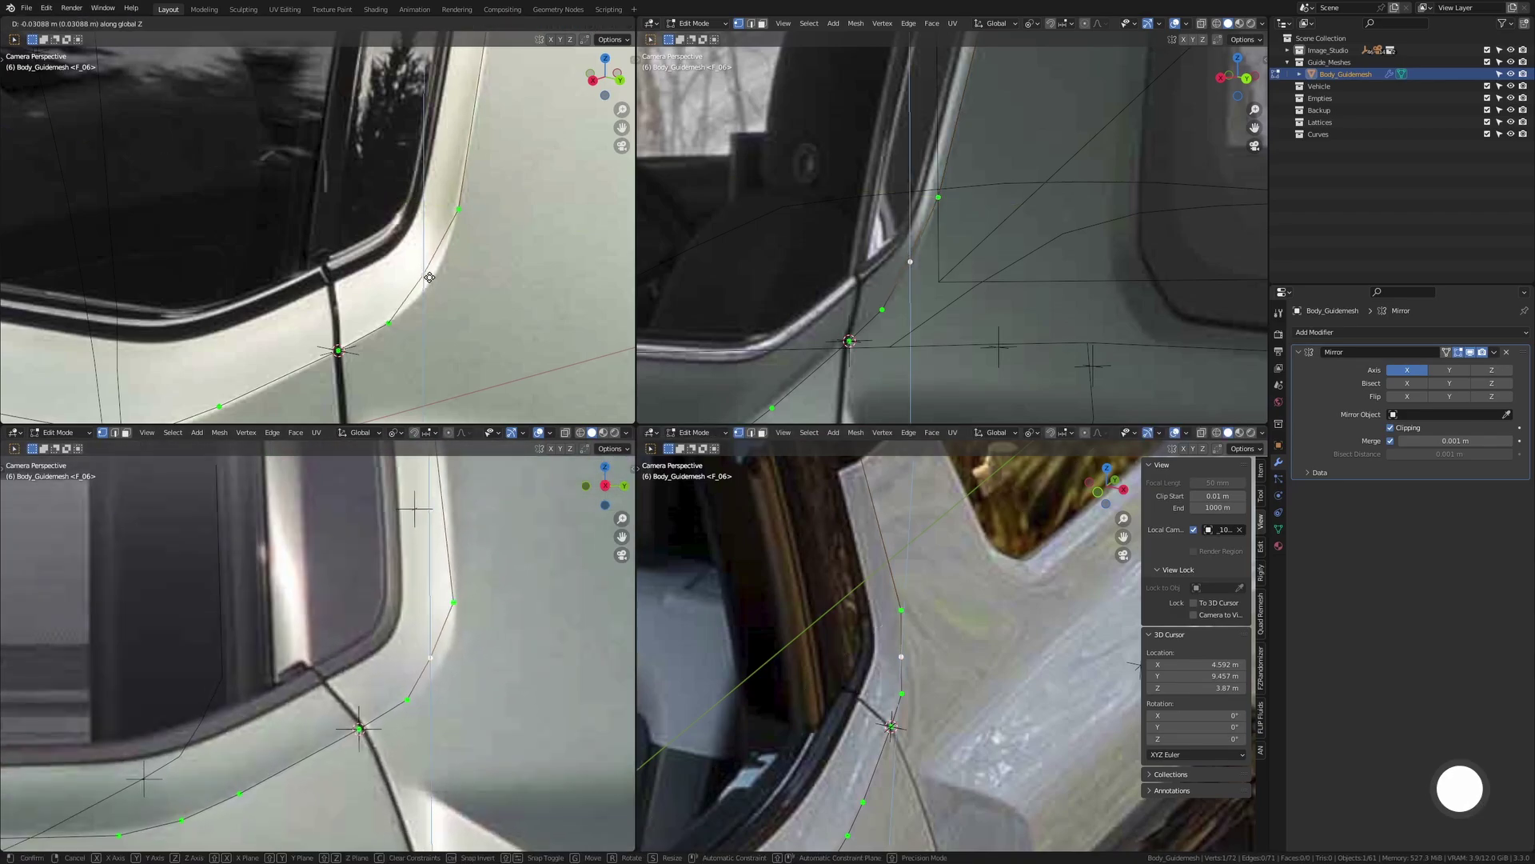
key(y)
click(452, 305)
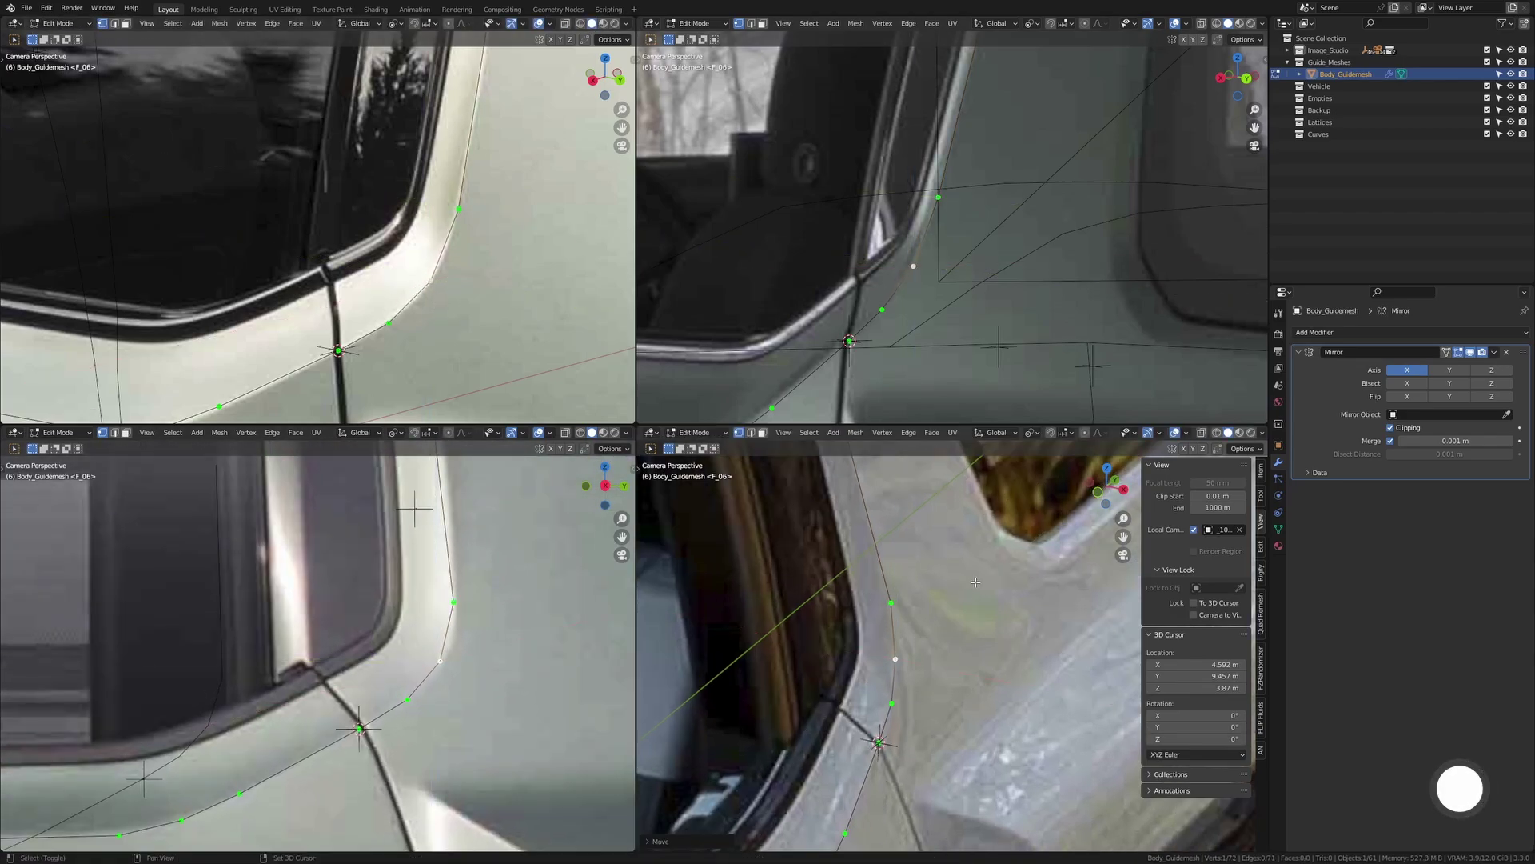
Fine-tune the bend vertex along Y to round the curve along the crease.
click(437, 276)
key(g)
key(y)
click(453, 275)
Even out the spacing of the vertices around the pillar bend and door gap with the Space operation.
key(ctrl+KP_Add)
scroll(400, 280, down, 4)
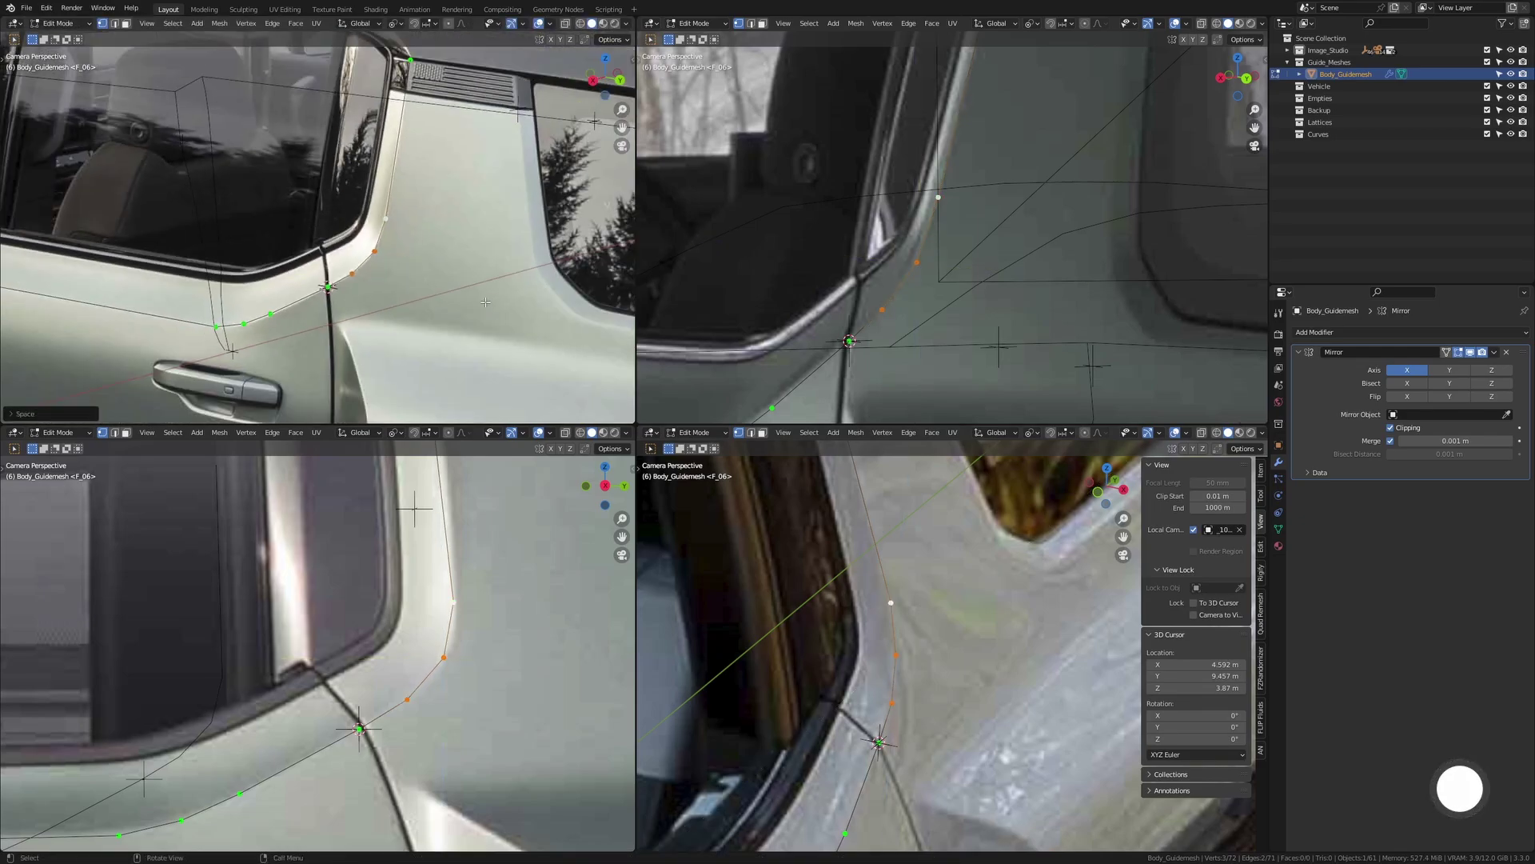
shift+middle_drag(387, 290, 440, 245)
scroll(439, 244, up, 3)
key(q)
click(439, 336)
Fine-tune the vertex just ahead of the door gap and the next one forward along Z onto the crease.
click(404, 265)
key(g)
key(z)
click(405, 262)
click(332, 296)
key(g)
key(z)
click(332, 297)
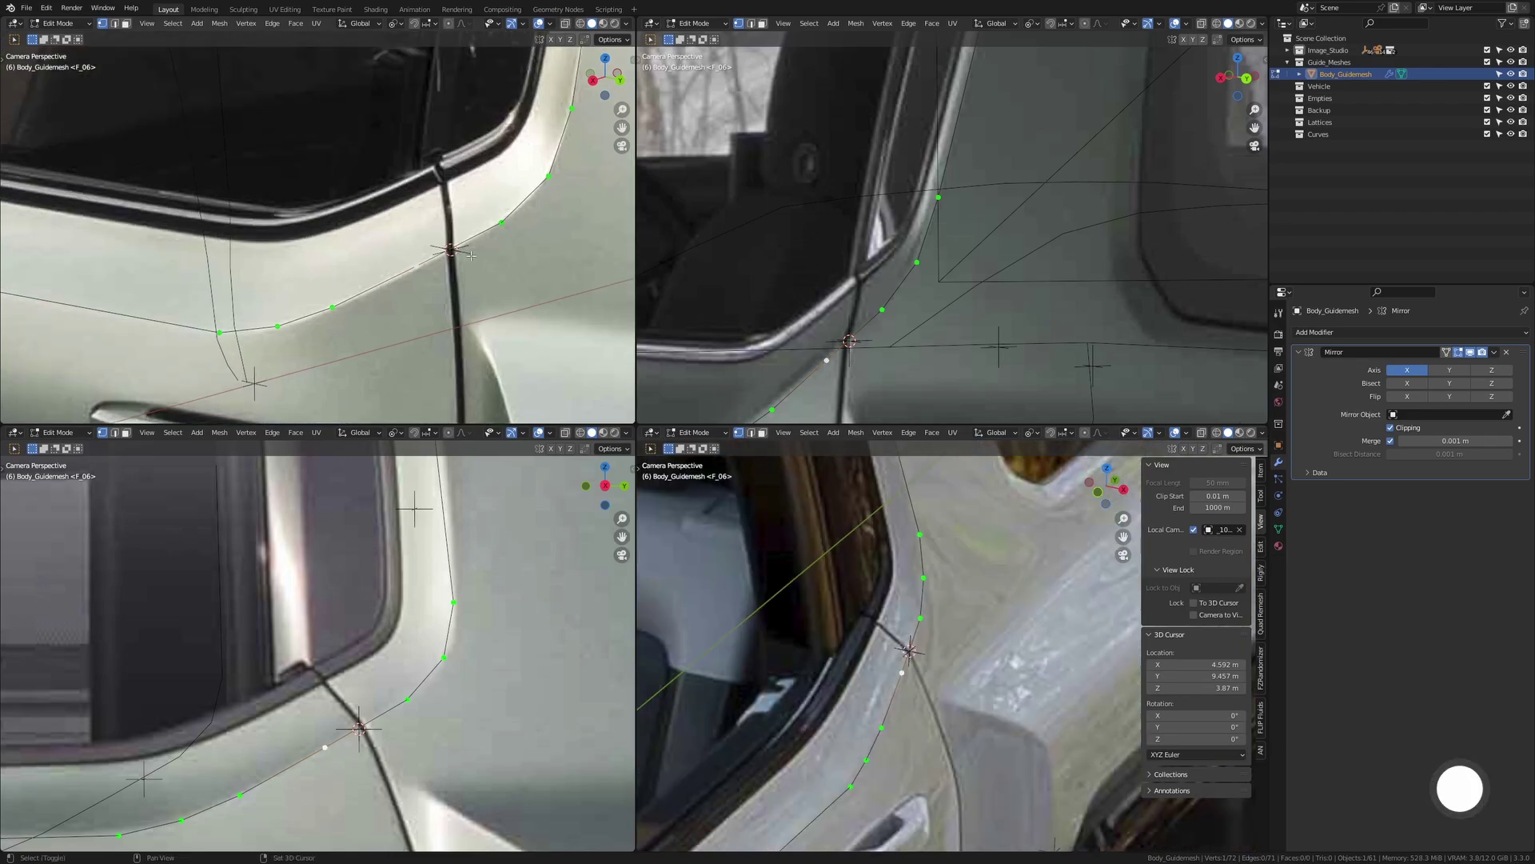
Snap the vertex just ahead of the rear door gap to the 3D cursor and slide the third vertex behind the gap along its edge.
key(shift+s)
click(492, 259)
key(g)
key(g)
click(501, 210)
Slide the second vertex behind the rear door gap up the pillar bend and adjust it along Y.
click(470, 326)
key(g)
key(g)
click(498, 293)
key(g)
key(y)
click(512, 287)
Slide the vertex directly behind the rear door gap along its edge and move it along Y onto the crease.
click(435, 361)
key(g)
key(g)
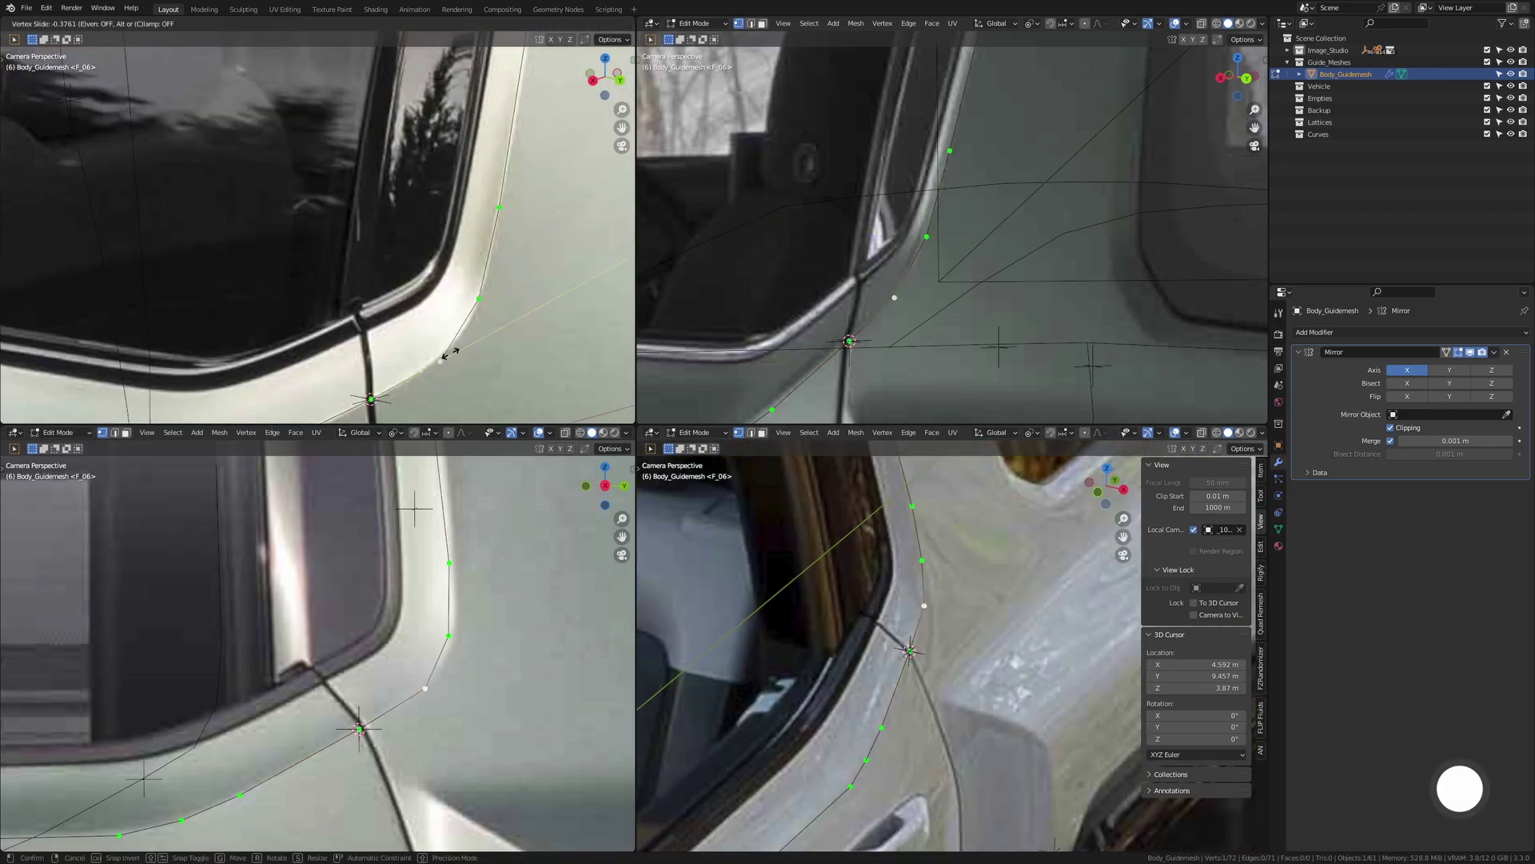
click(453, 332)
key(g)
key(y)
click(462, 329)
Slide the first vertex ahead of the rear door gap along its edge to follow the crease.
shift+middle_drag(499, 303, 619, 180)
click(388, 314)
key(g)
key(g)
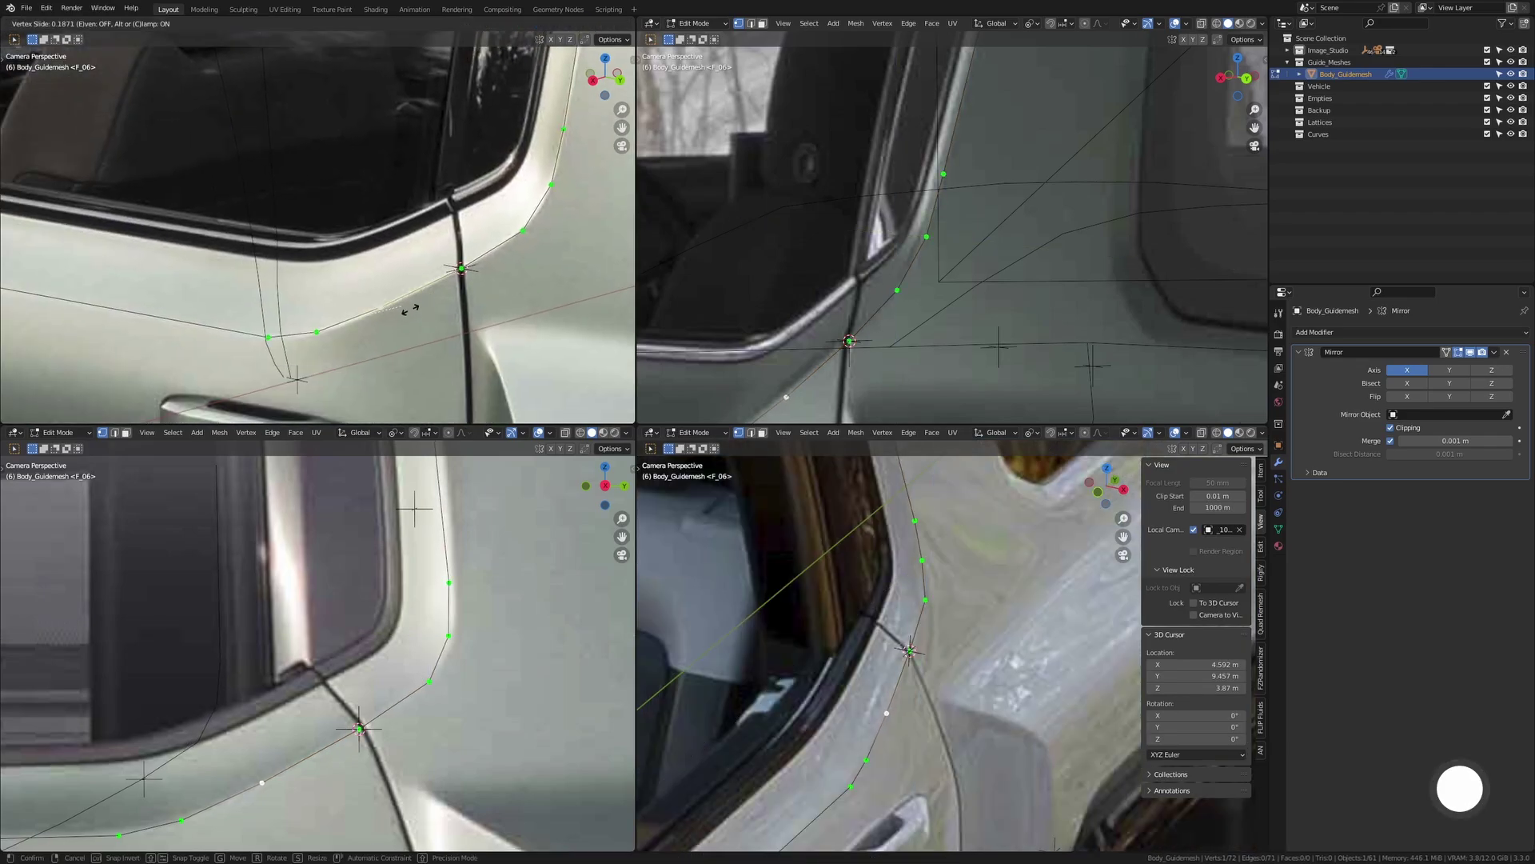
click(408, 309)
Slide the next two vertices forward of the rear door gap along their edges, adjusting the nearer one along Z.
click(331, 357)
key(g)
key(g)
click(343, 357)
key(g)
key(z)
click(345, 361)
click(260, 360)
key(g)
key(g)
click(275, 362)
Evenly space the vertices from the crease's lower bend to the door gap and from the gap up the pillar.
scroll(280, 360, down, 3)
ctrl+click(371, 289)
click(515, 210)
ctrl+click(553, 112)
scroll(452, 266, down, 2)
key(a)
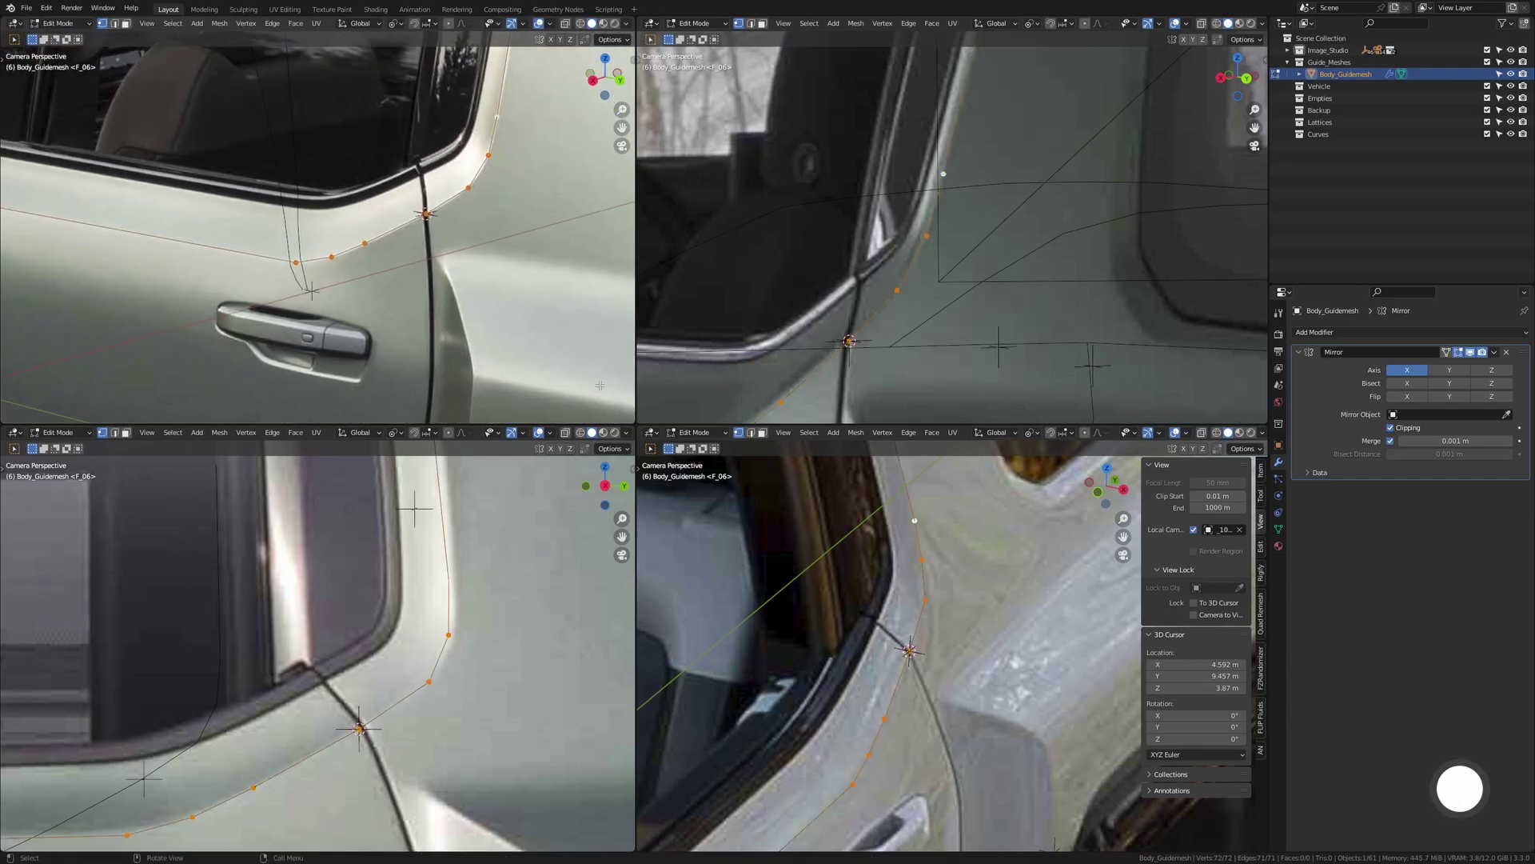
Align the second vertex ahead of the rear door gap to the crease along Z in the side photo.
shift+middle_drag(747, 371, 880, 223)
scroll(880, 223, up, 1)
click(866, 294)
key(g)
key(z)
click(871, 290)
Move the vertex directly ahead of the rear door gap along Z and X onto the crease.
click(918, 262)
key(g)
key(z)
click(922, 259)
key(g)
key(x)
click(923, 261)
Refine the same vertex along X and Z so it matches the crease in both upper camera views.
key(g)
key(x)
click(427, 291)
scroll(912, 256, up, 1)
key(g)
key(z)
click(429, 294)
key(g)
key(x)
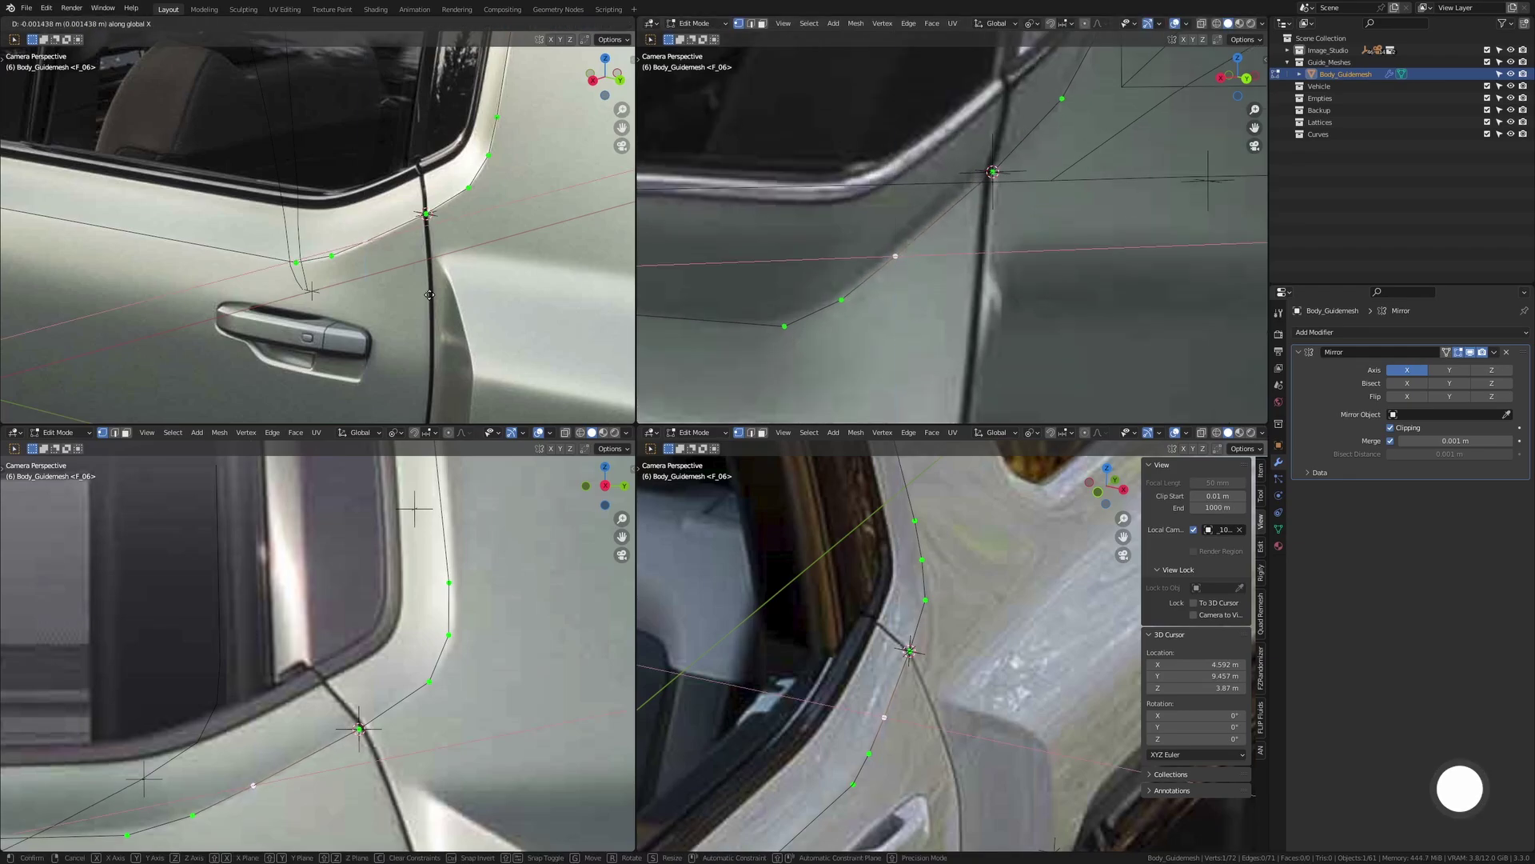
right_click(411, 280)
Correct the X and Z position of the vertex ahead of the rear door gap and nudge the next one forward.
scroll(421, 276, up, 1)
key(g)
key(x)
click(394, 307)
key(g)
key(z)
click(916, 264)
click(336, 265)
key(g)
click(340, 268)
Even out the vertex runs on both sides of the rear door gap with the Space operation.
click(784, 324)
ctrl+click(896, 257)
scroll(919, 239, down, 2)
click(970, 247)
ctrl+click(1012, 142)
scroll(975, 224, down, 3)
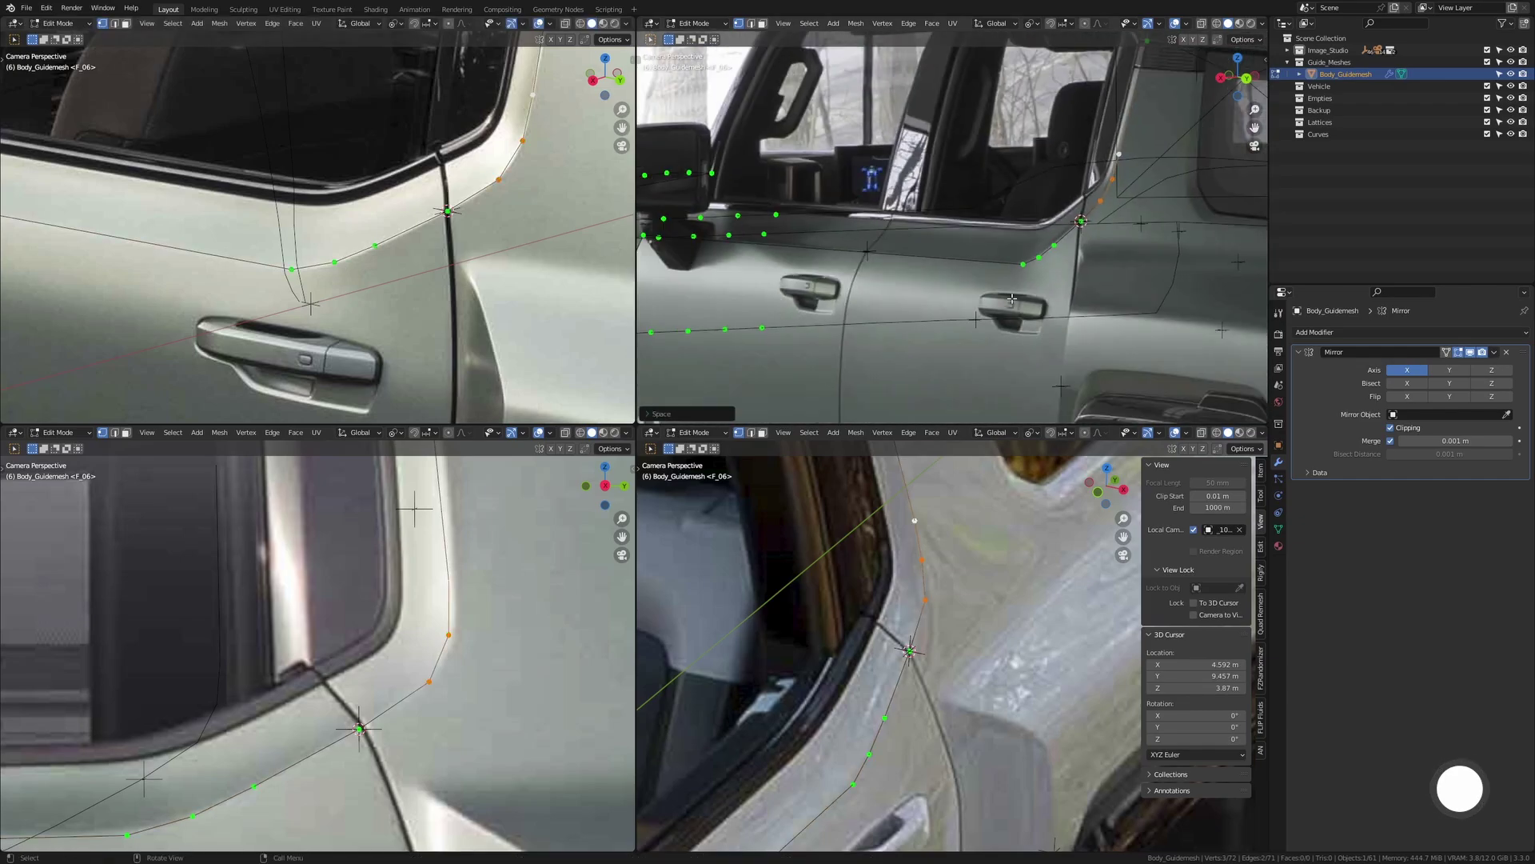
Add eight loop cuts to the long shoulder-line edge running forward from the rear door bend to the mirror.
shift+middle_drag(976, 240, 1071, 216)
key(ctrl+r)
key(8)
click(78, 192)
Place the 3D cursor on the marker at the gap between the front and rear doors and snap the nearest shoulder vertex to it.
mouse_move(534, 275)
shift+middle_down()
mouse_move(512, 279)
mouse_move(523, 284)
shift+middle_up()
scroll(320, 244, up, 1)
click(280, 243)
key(Tab)
click(319, 250)
key(shift+s)
click(336, 254)
key(Tab)
key(shift+s)
Space the shoulder-line vertices evenly behind and ahead of the gap between the doors with the Space operation.
ctrl+click(566, 297)
key(q)
shift+middle_drag(336, 248, 404, 265)
click(388, 267)
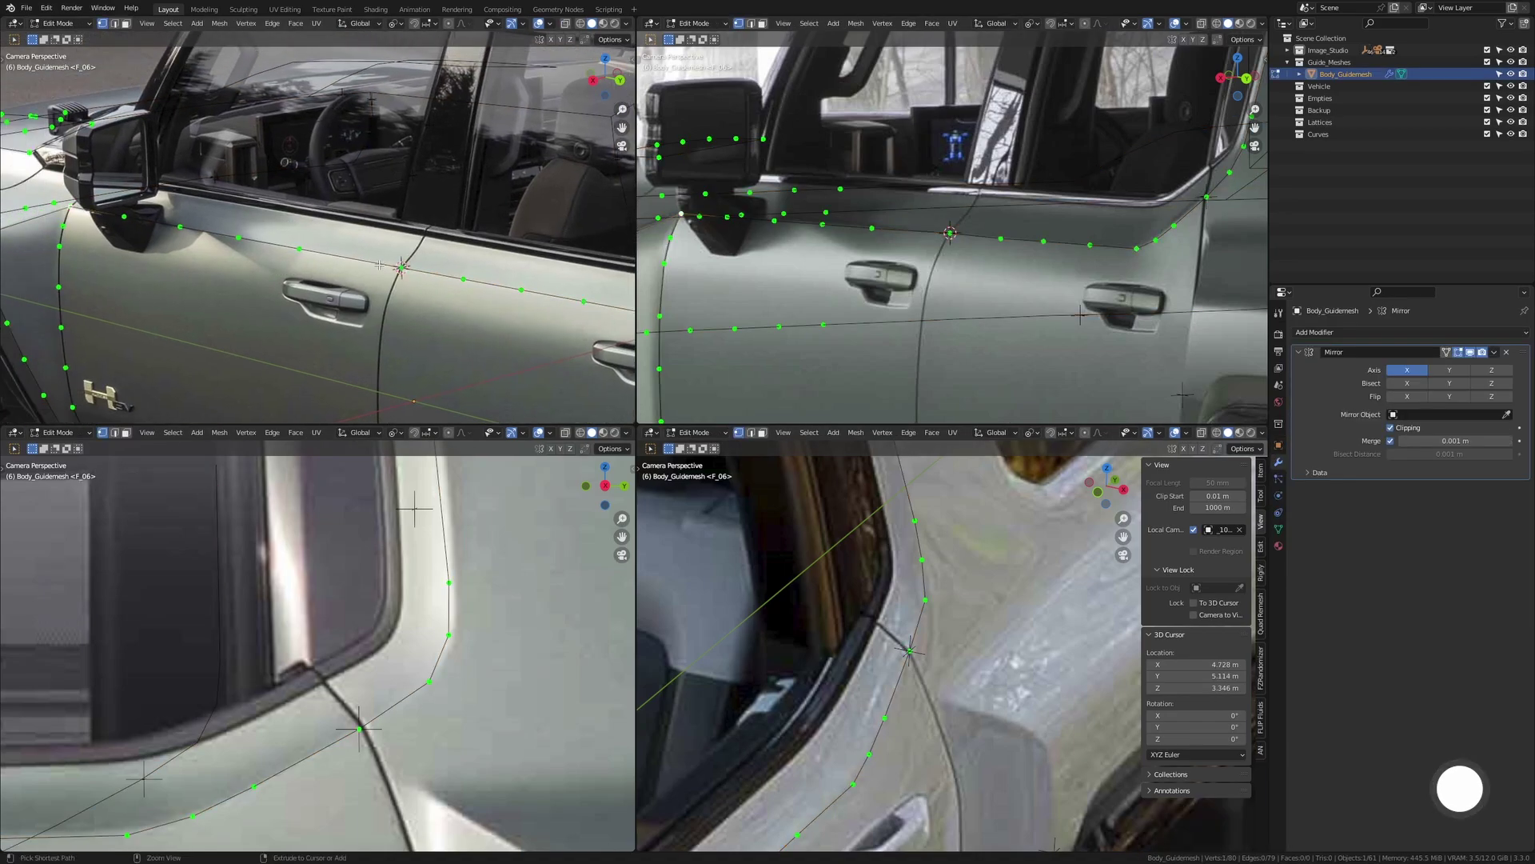
ctrl+click(56, 207)
key(q)
Align the second front-door vertex ahead of the door gap to the shoulder crease along Z.
shift+middle_drag(240, 248, 178, 220)
scroll(796, 737, down, 6)
shift+middle_drag(795, 737, 928, 602)
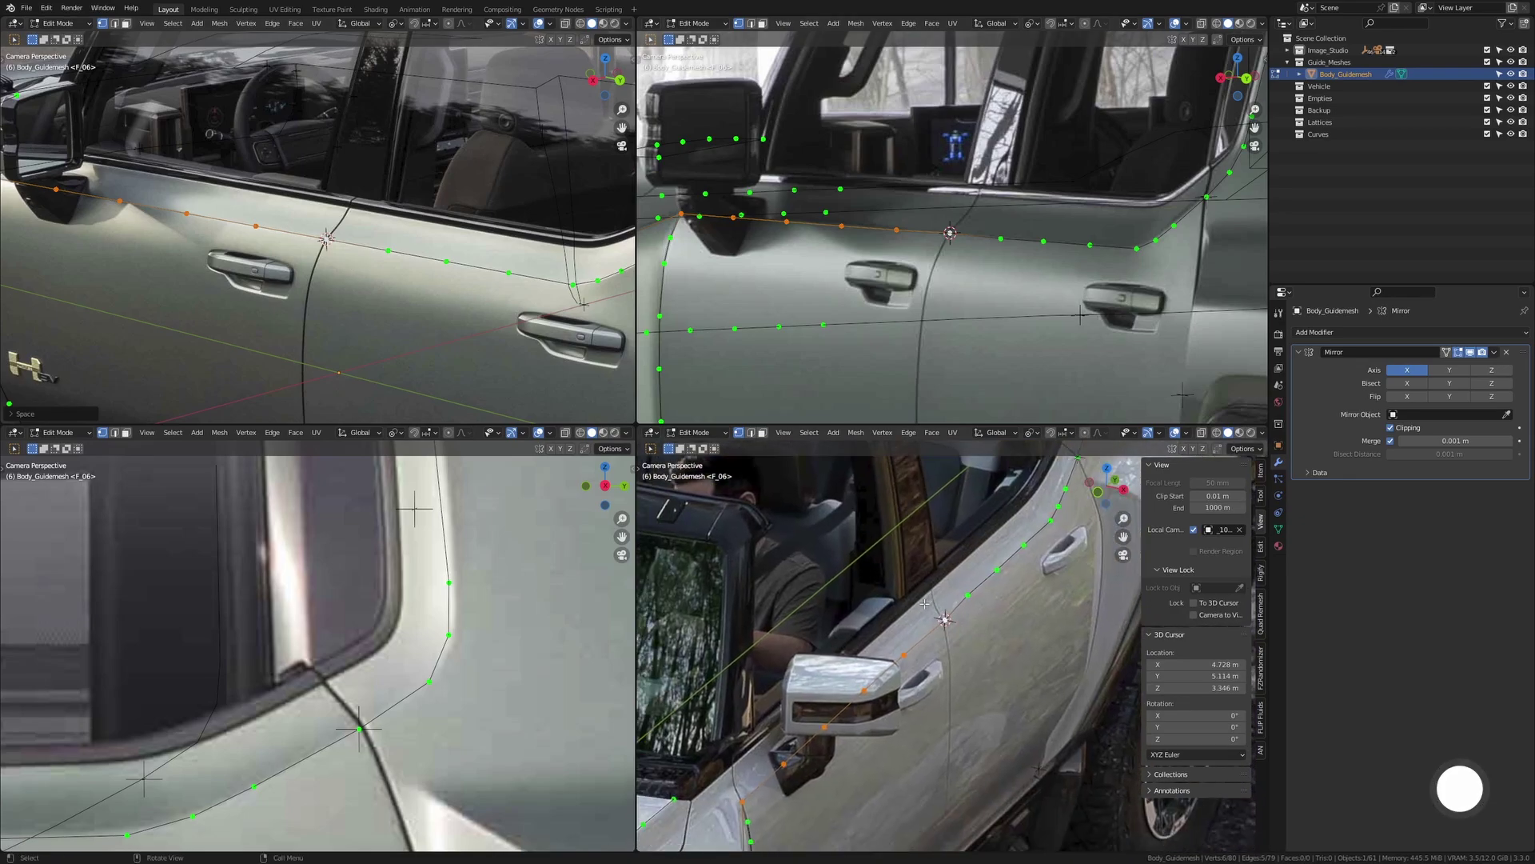
scroll(886, 261, up, 3)
key(g)
key(z)
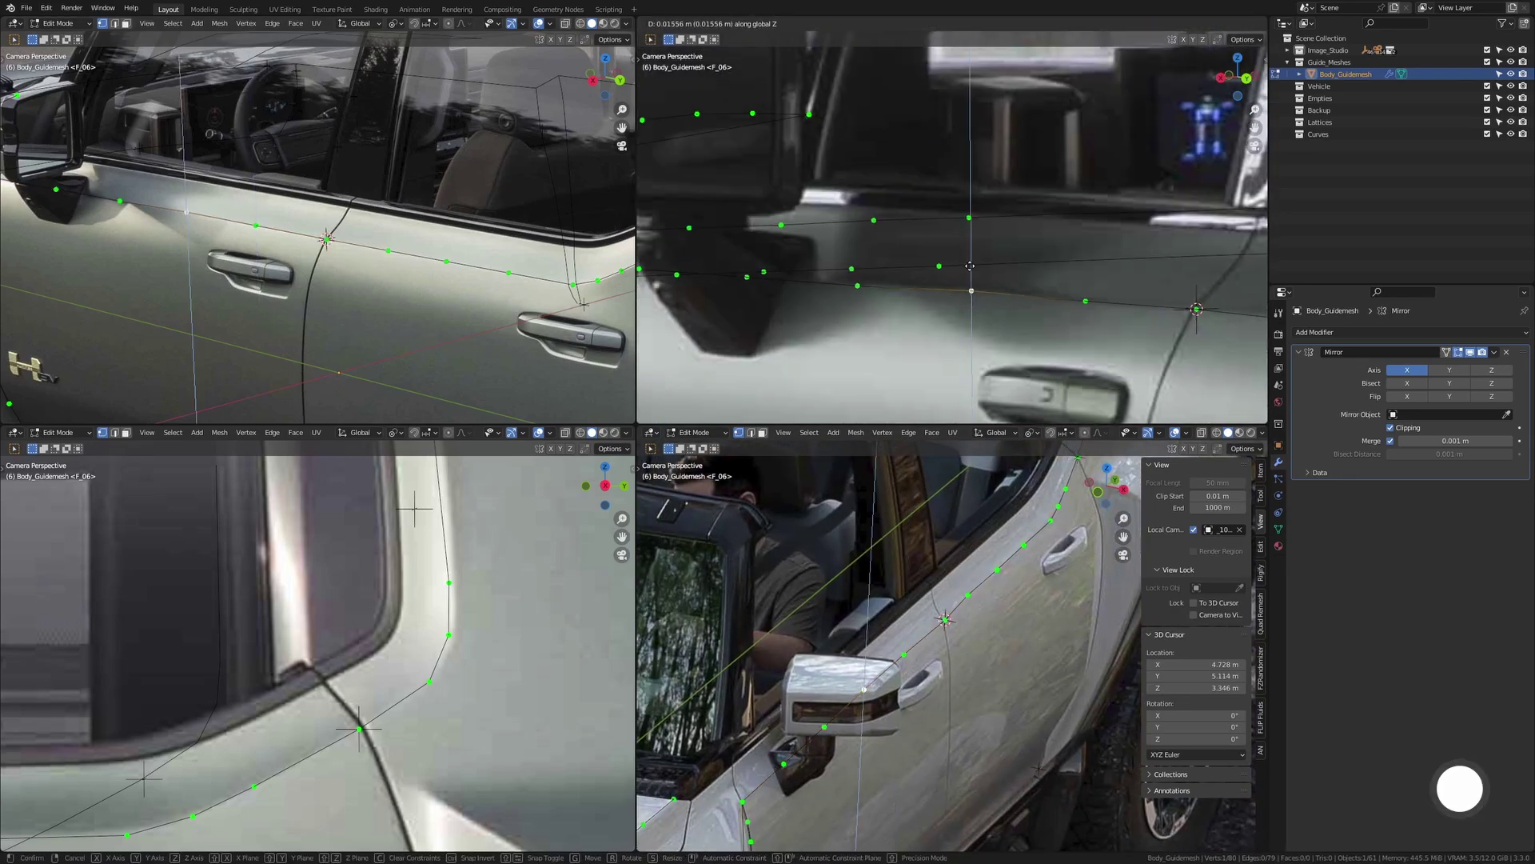
click(970, 265)
Fine-tune the rear-door shoulder vertices behind the gap between the doors along Z onto the crease.
shift+middle_drag(847, 394, 830, 393)
shift+middle_drag(96, 760, 512, 640)
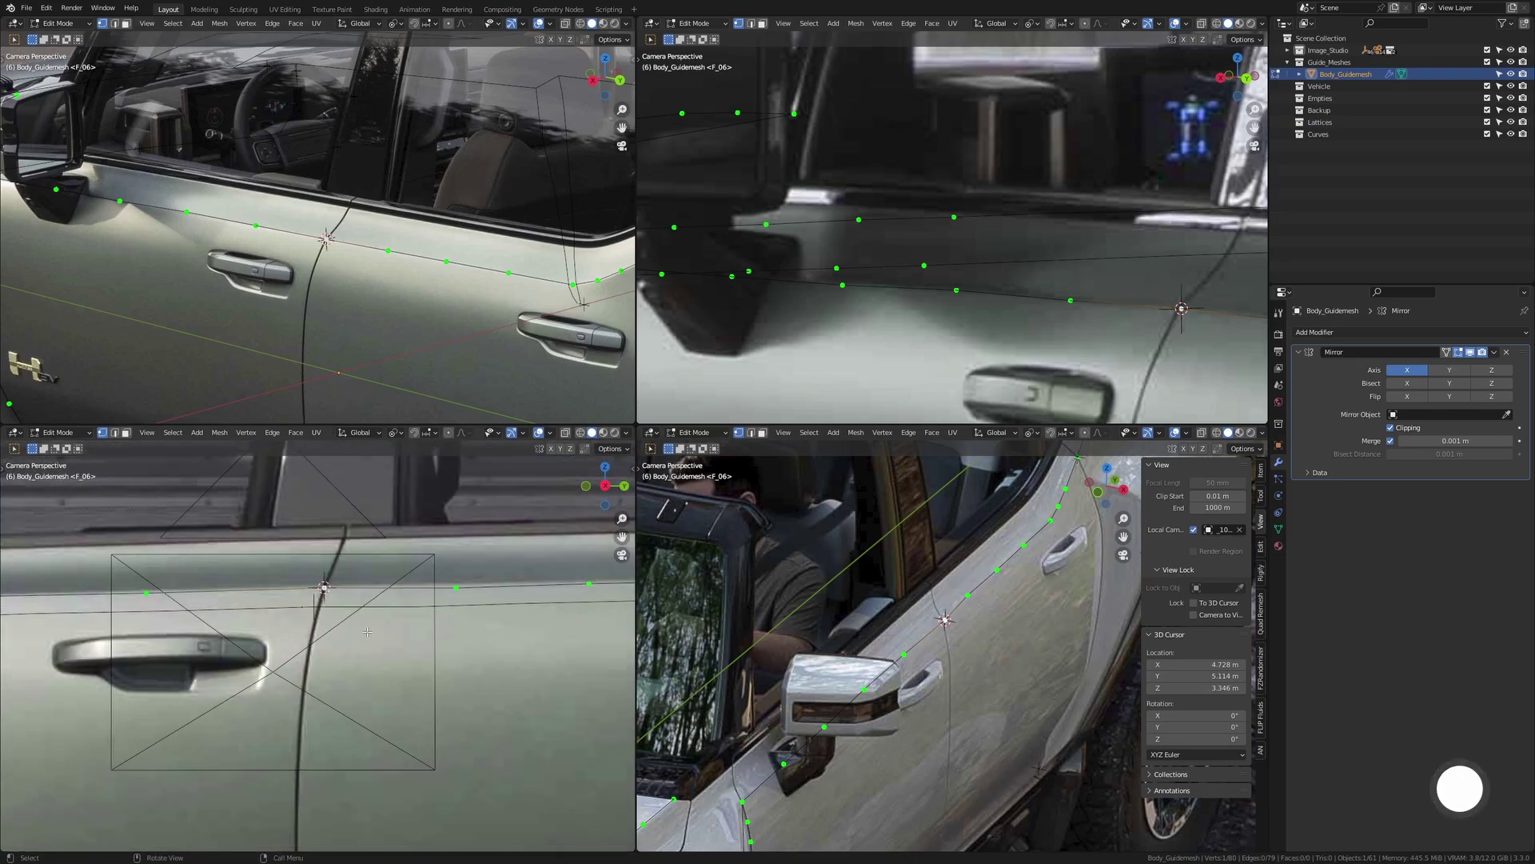
click(304, 666)
key(g)
key(z)
click(333, 655)
key(g)
key(z)
click(339, 674)
key(g)
key(z)
click(276, 649)
Raise the first two front-door vertices ahead of the door gap along Z to meet the shoulder crease.
click(421, 665)
key(g)
key(z)
click(424, 657)
mouse_move(120, 663)
shift+middle_down()
mouse_move(576, 657)
mouse_move(472, 652)
shift+middle_up()
click(401, 661)
key(g)
key(z)
click(402, 656)
Align the third front-door vertex and the one behind the mirror base along Z with the shoulder line.
click(279, 666)
key(g)
key(z)
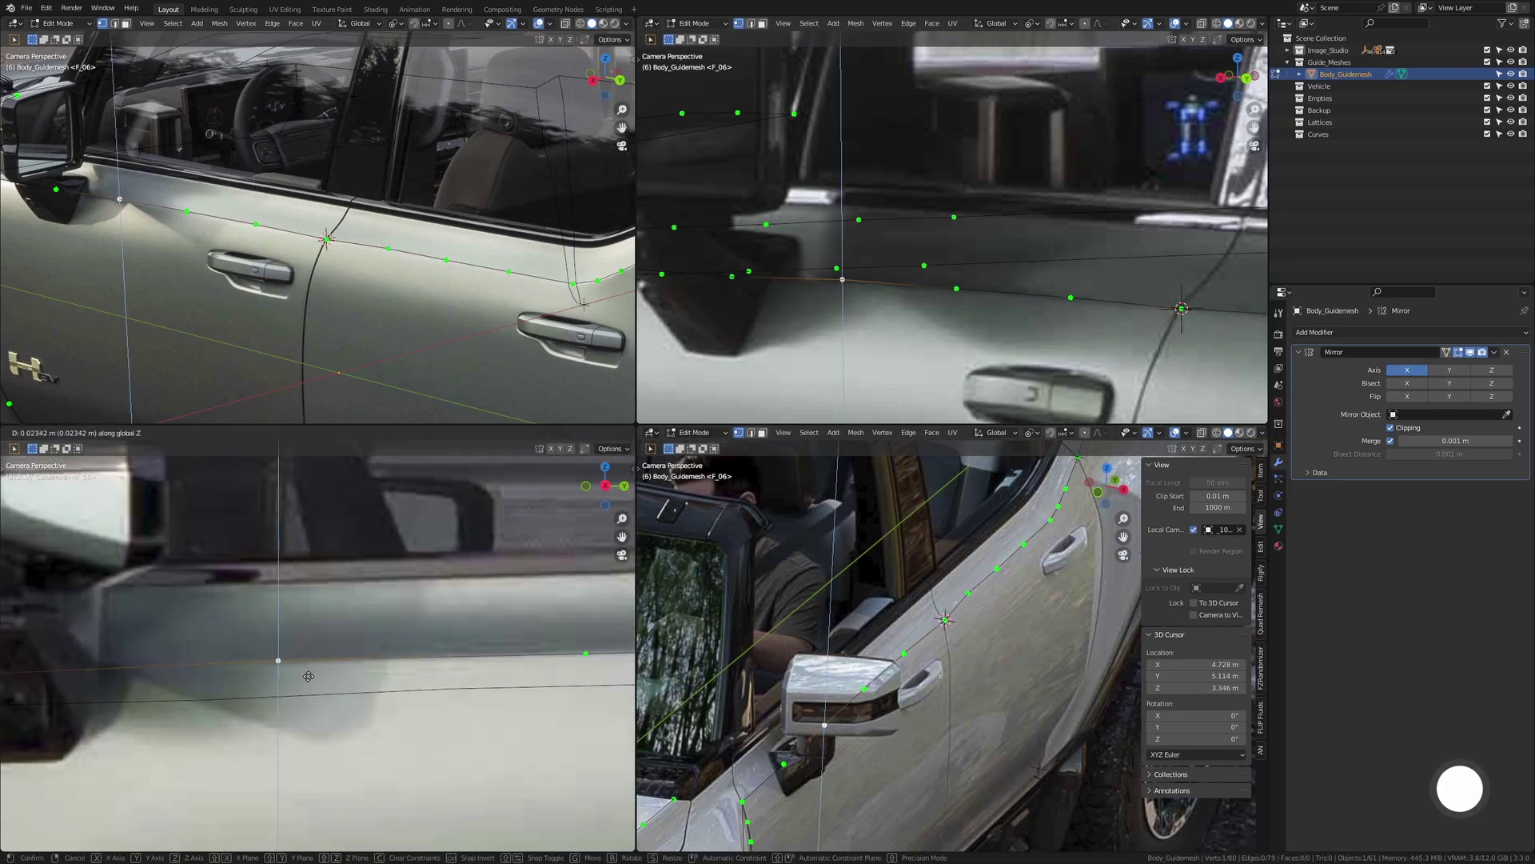
shift+middle_drag(160, 664, 560, 658)
key(g)
key(z)
Adjust the first two rear-door vertices behind the gap between the doors along X to match the angled photo.
scroll(405, 207, up, 4)
click(370, 294)
key(g)
key(x)
click(449, 323)
click(490, 328)
key(g)
key(x)
click(482, 328)
Shift the third rear-door shoulder vertex along X onto the crease and select the vertex at the rear bend.
shift+middle_drag(512, 329, 262, 307)
click(320, 310)
key(g)
key(x)
click(313, 312)
click(435, 335)
shift+middle_drag(1119, 340, 687, 289)
shift+middle_drag(483, 668, 372, 671)
shift+middle_drag(144, 264, 512, 295)
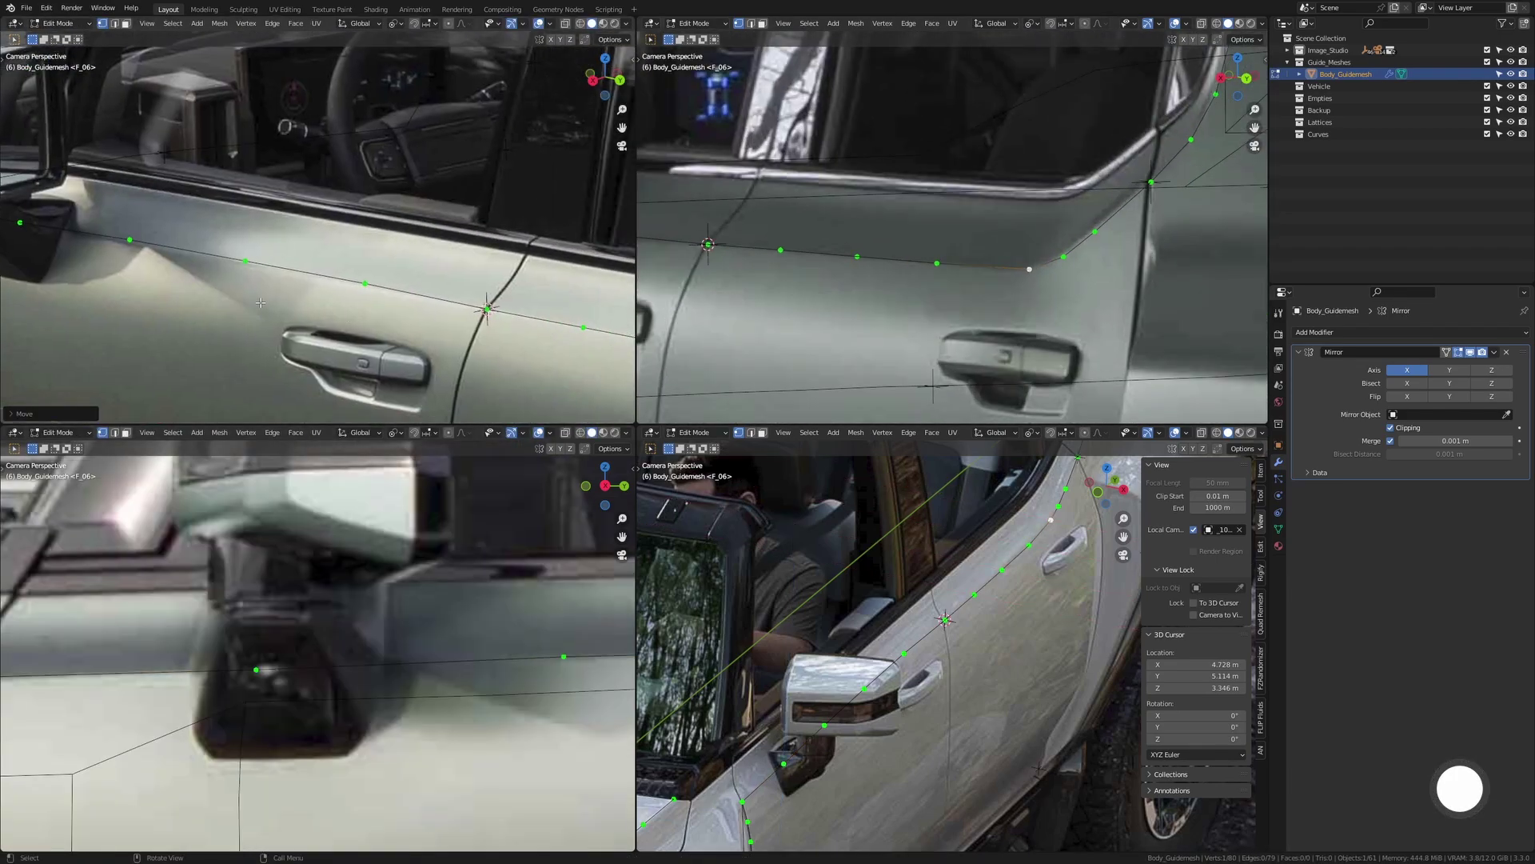
Shift the first two front-door shoulder vertices ahead of the door gap along X onto the crease.
click(380, 282)
key(g)
key(x)
click(372, 283)
shift+middle_drag(240, 260, 384, 300)
click(360, 301)
click(344, 276)
key(g)
key(x)
click(328, 276)
Shift the next two shoulder vertices toward the mirror base along X to follow the front door's crease.
click(304, 268)
key(g)
key(x)
click(296, 268)
click(256, 224)
key(g)
key(x)
click(305, 231)
Adjust the shoulder vertex behind the mirror base along X to match the front three-quarter photo.
shift+middle_drag(512, 663, 120, 652)
scroll(320, 648, down, 4)
scroll(320, 648, up, 2)
mouse_move(479, 648)
shift+middle_down()
mouse_move(212, 648)
mouse_move(479, 652)
shift+middle_up()
scroll(240, 647, down, 2)
key(a)
scroll(926, 658, up, 3)
click(889, 663)
key(g)
key(x)
click(886, 666)
Shift the shoulder vertex at the mirror base along X to match the angled photos.
shift+middle_drag(840, 711, 908, 688)
click(897, 688)
key(g)
key(x)
click(836, 735)
scroll(160, 316, down, 3)
shift+middle_drag(40, 312, 313, 337)
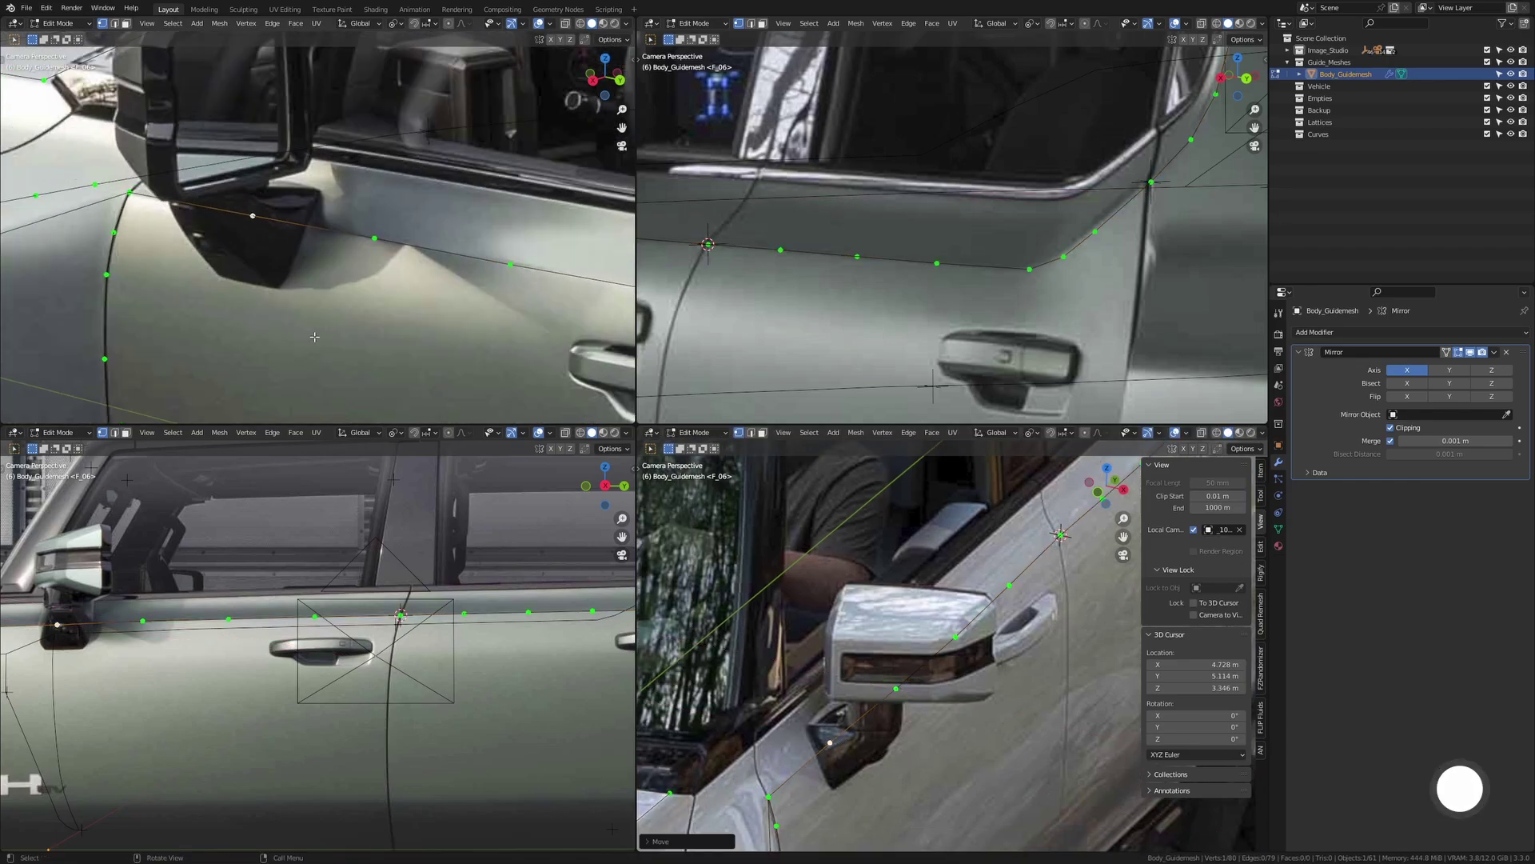
Fine-tune the vertex just behind the mirror base along X and check the whole shoulder line.
shift+middle_drag(972, 619, 878, 630)
scroll(878, 630, up, 2)
click(849, 644)
key(g)
key(x)
click(860, 628)
shift+middle_drag(816, 304, 1083, 321)
key(g)
key(x)
click(925, 597)
scroll(925, 596, down, 2)
key(a)
scroll(925, 596, down, 4)
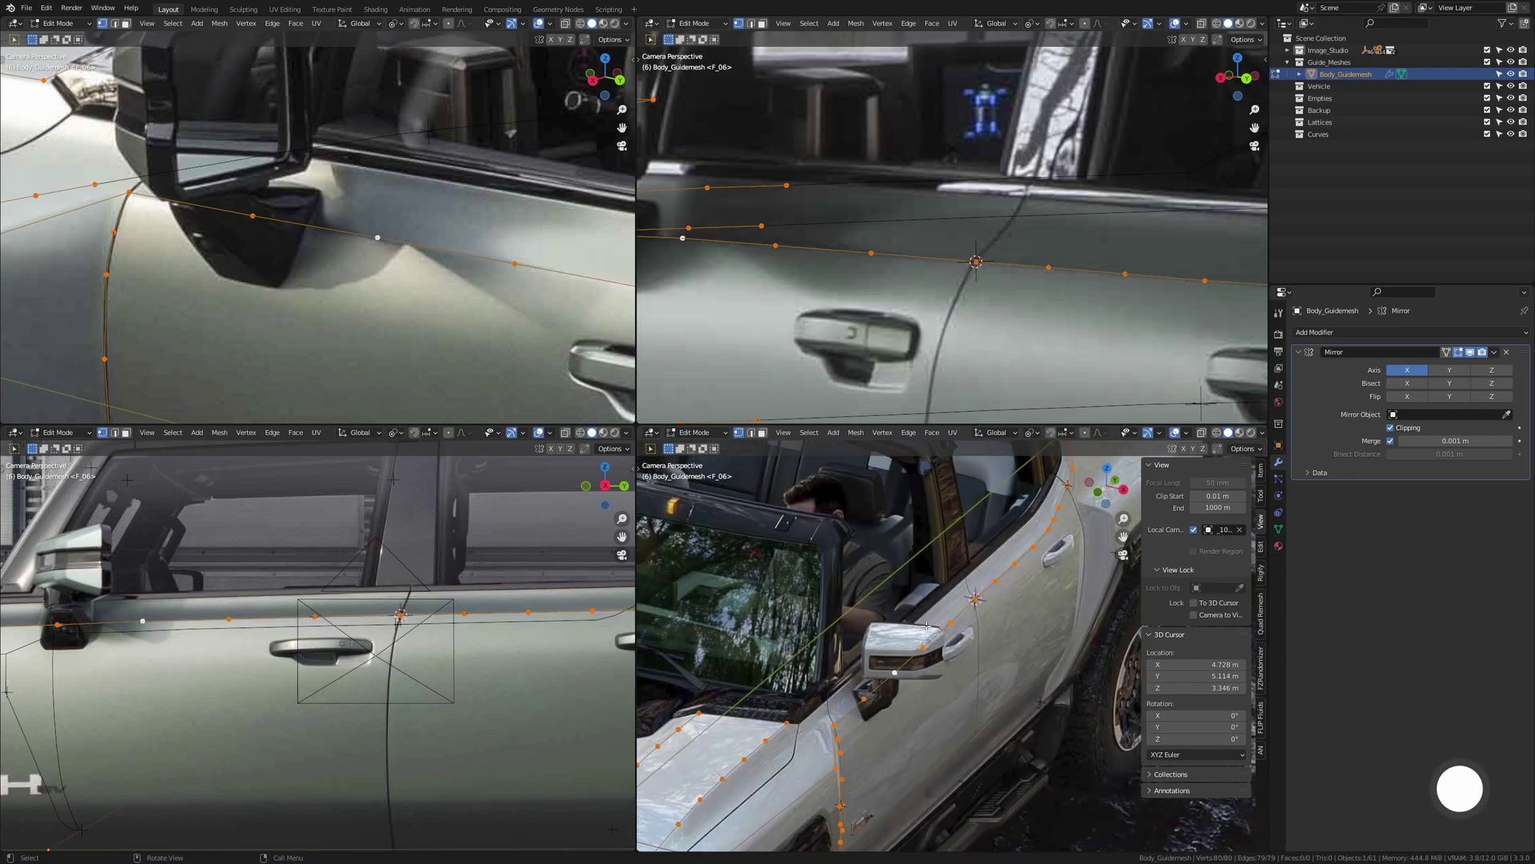
Align the vertex at the front door's lower front corner with the sill edge by moving it along Z and nudging it.
scroll(395, 479, up, 3)
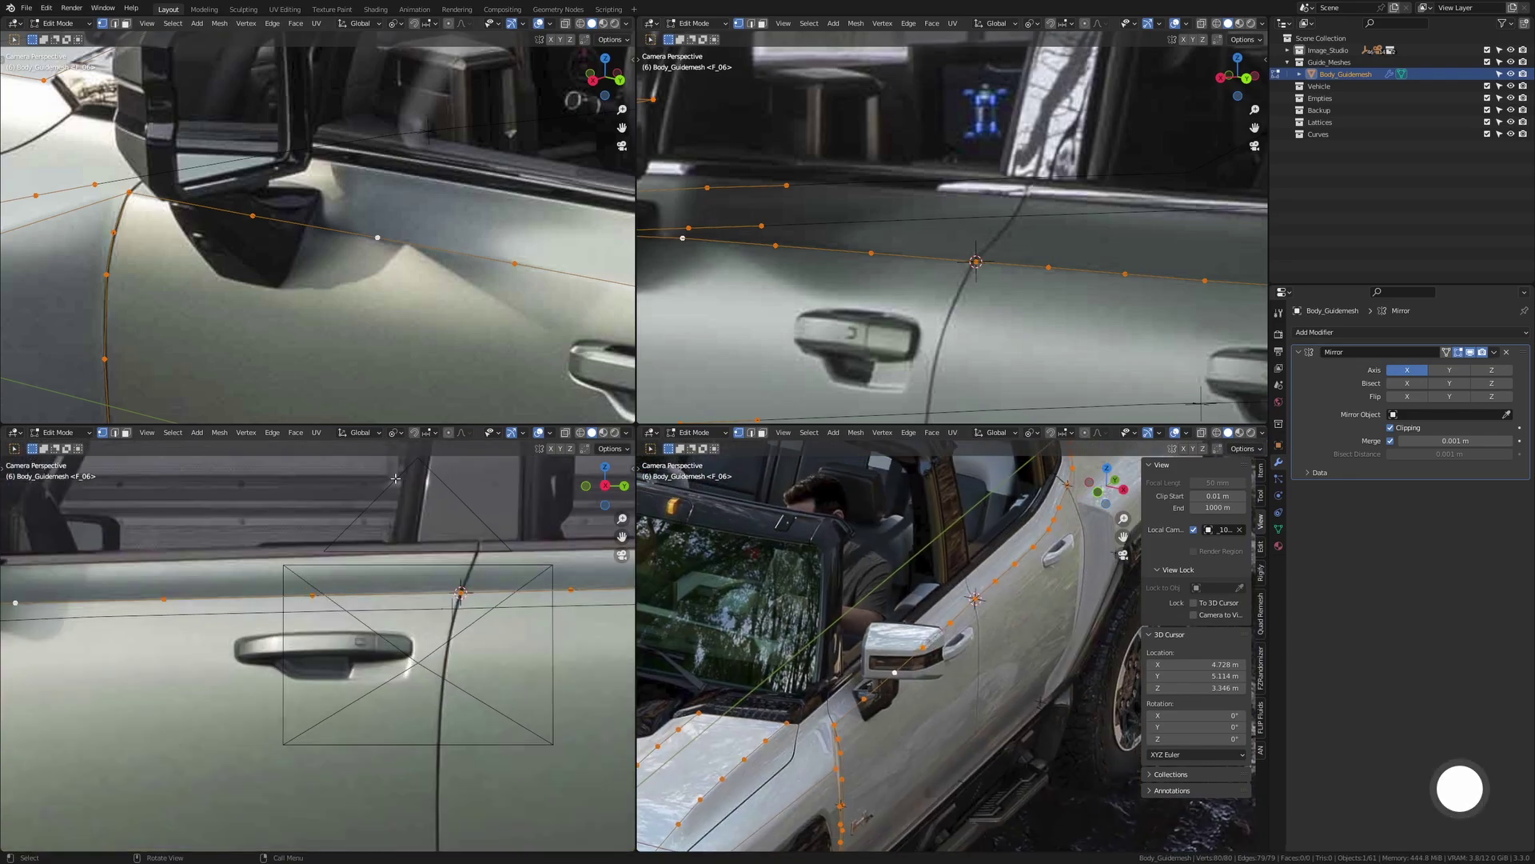
scroll(860, 320, down, 4)
shift+middle_drag(831, 335, 920, 184)
scroll(919, 184, up, 3)
scroll(320, 680, down, 2)
shift+middle_drag(240, 784, 416, 527)
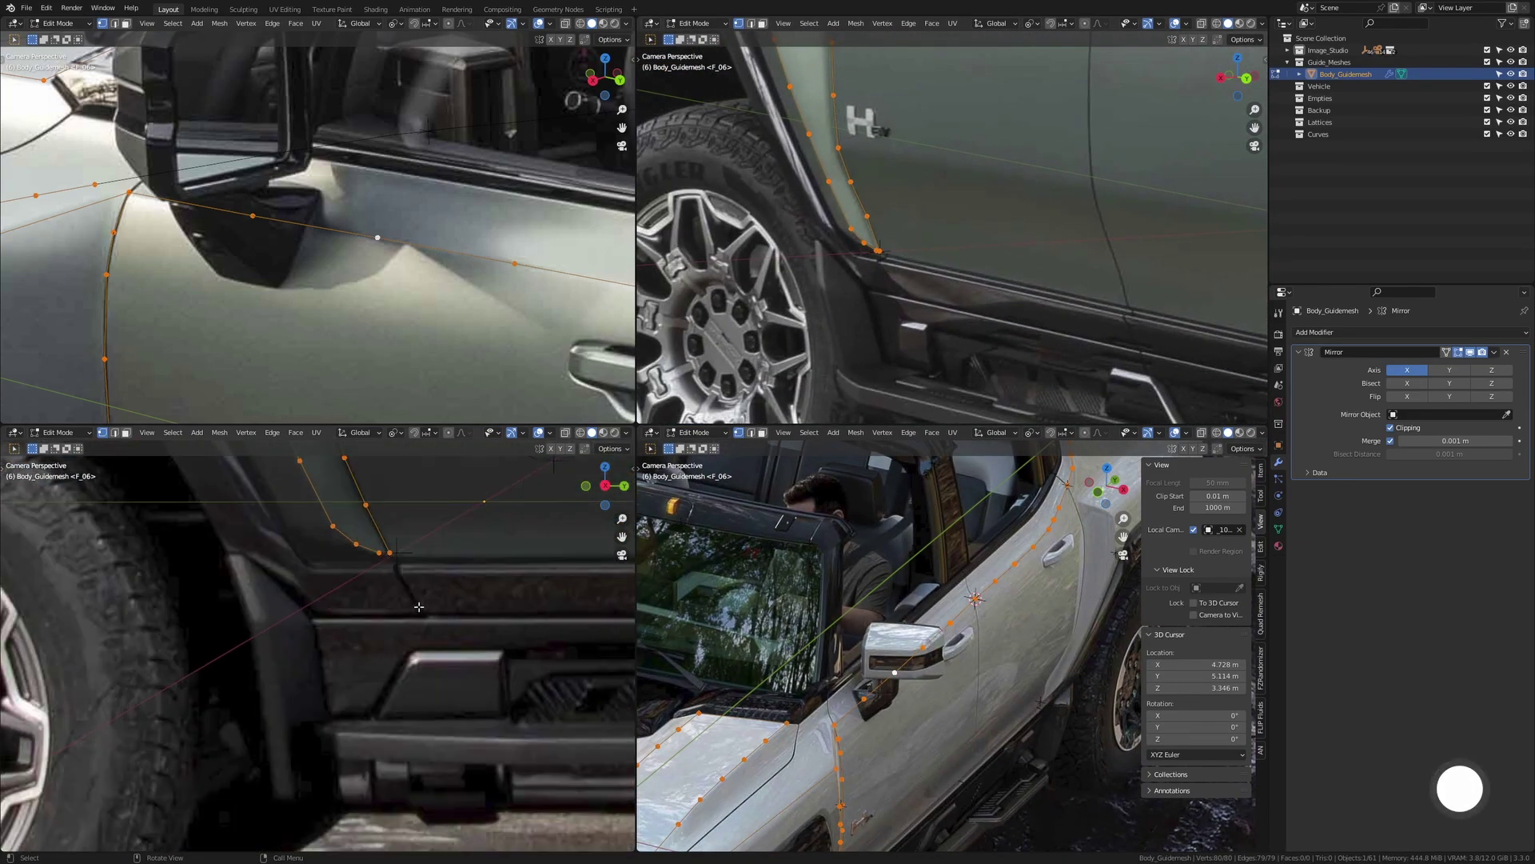
scroll(344, 656, up, 3)
click(334, 661)
key(g)
key(g)
key(z)
click(350, 671)
key(g)
click(357, 671)
Extrude the front door's lower corner vertex along Y to the rear door's lower rear corner.
scroll(357, 671, down, 5)
shift+middle_drag(460, 667, 168, 665)
key(e)
key(y)
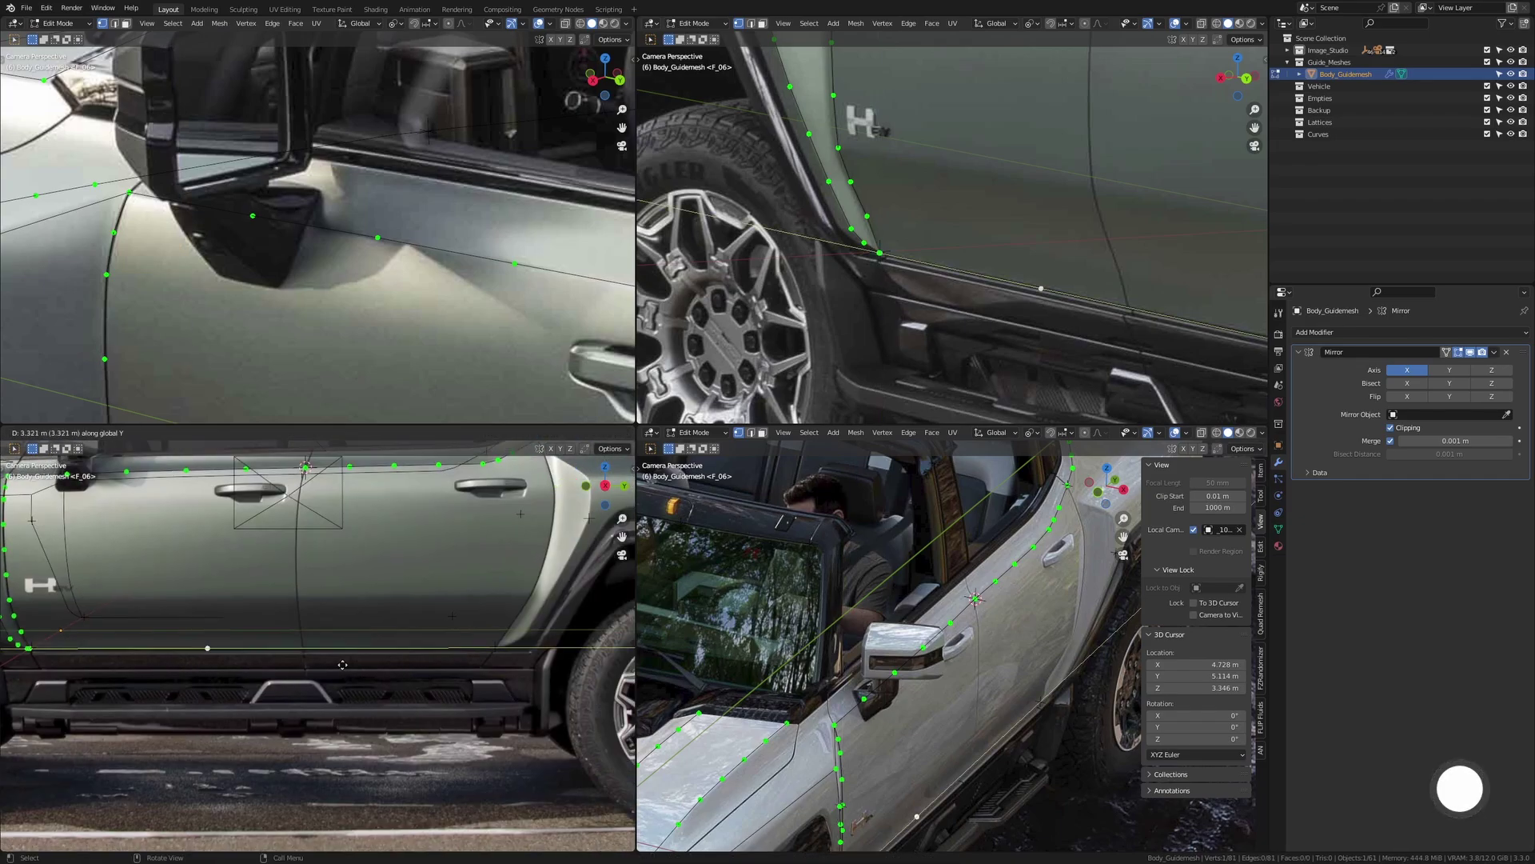
click(595, 645)
Place the 3D cursor on the empty at the rear door's lower corner and snap the extruded vertex to it.
scroll(512, 656, up, 3)
key(Tab)
click(425, 525)
key(shift+s)
key(Tab)
key(shift+s)
Adjust the rear door's lower corner vertex along Z and compare it in the other camera views.
scroll(413, 560, up, 4)
key(g)
key(z)
click(412, 682)
shift+middle_drag(1039, 704, 937, 634)
scroll(937, 634, up, 8)
scroll(559, 352, down, 8)
shift+middle_drag(596, 363, 524, 311)
scroll(523, 311, up, 4)
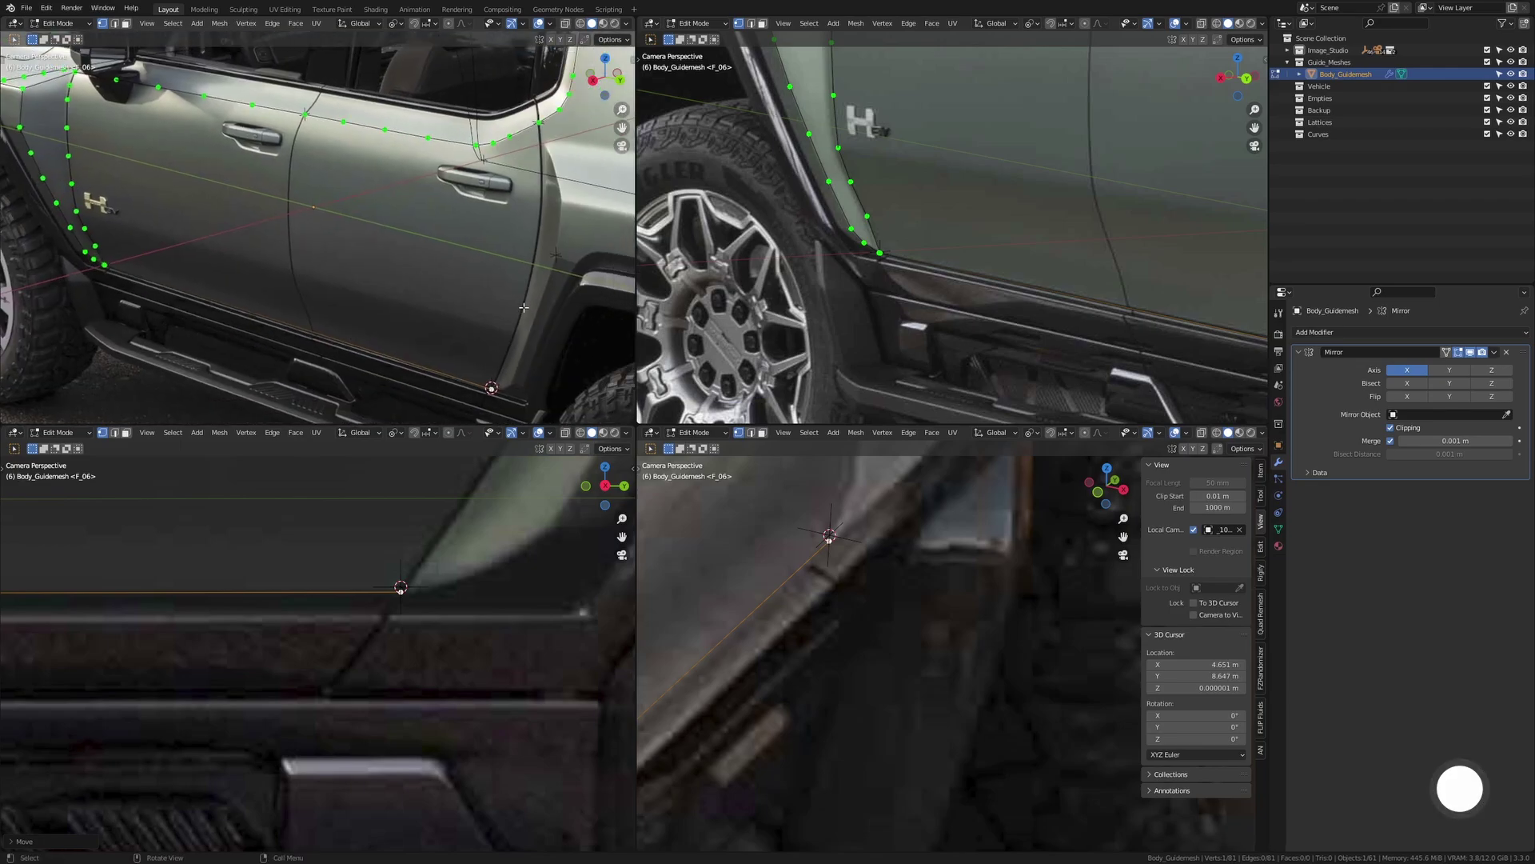
Insert a vertex on the edge joining the rear door's lower corner to the shoulder and slide it near the sill.
shift+middle_drag(602, 365, 511, 313)
key(ctrl+r)
click(449, 260)
key(shift+v)
click(438, 298)
scroll(1040, 256, down, 4)
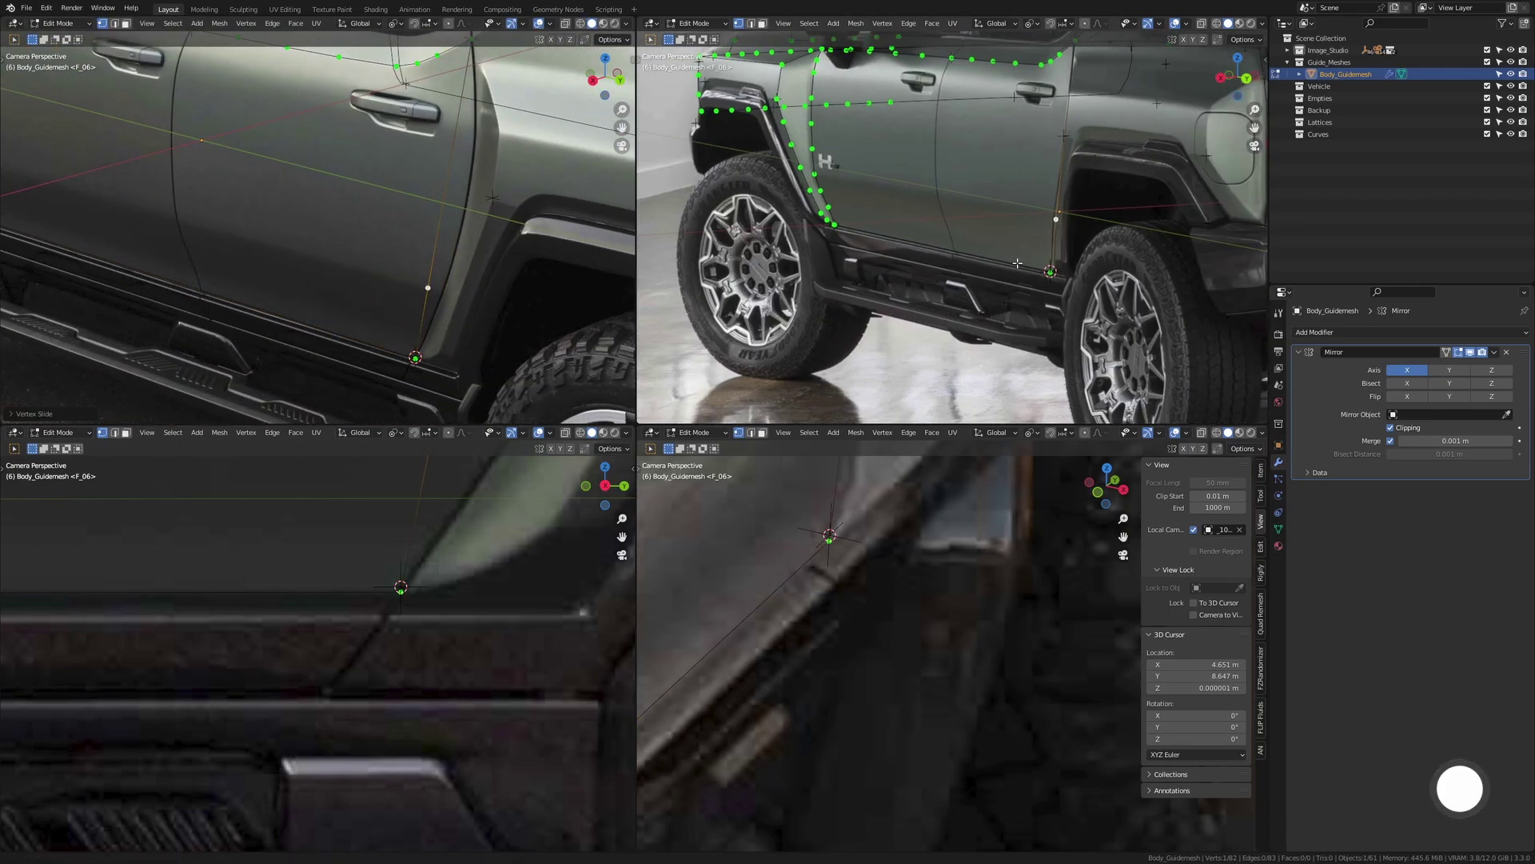
Move the inserted vertex above the lower corner along X and Y onto the rear door's trailing gap.
shift+middle_drag(1104, 248, 940, 227)
scroll(846, 618, down, 4)
key(g)
key(x)
click(884, 624)
key(g)
key(y)
click(448, 336)
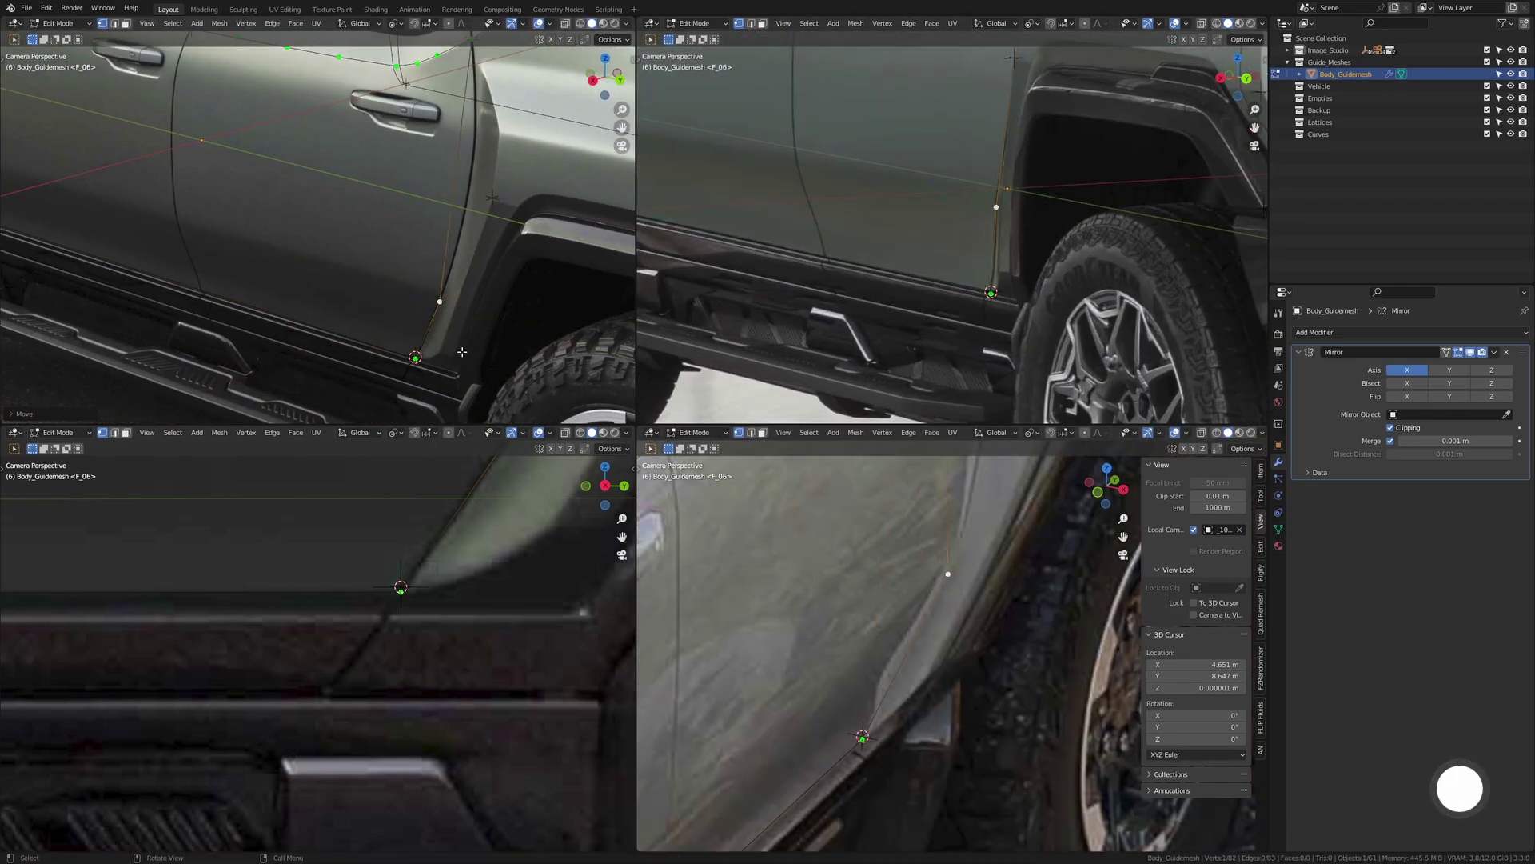
Refine the lower trailing-edge vertex along Z and Y to match the rear door gap in the angled photo.
key(g)
key(z)
click(448, 332)
scroll(448, 336, up, 3)
key(g)
key(y)
click(458, 340)
Align the lower trailing-edge vertex along Z and Y with the door gap in the side photo.
scroll(420, 594, down, 4)
click(416, 600)
key(g)
key(z)
click(417, 598)
key(g)
key(y)
click(419, 599)
Shift the lower trailing-edge vertex along X to match the rear three-quarter photo.
scroll(988, 249, up, 2)
shift+middle_drag(988, 250, 863, 352)
key(g)
key(y)
key(x)
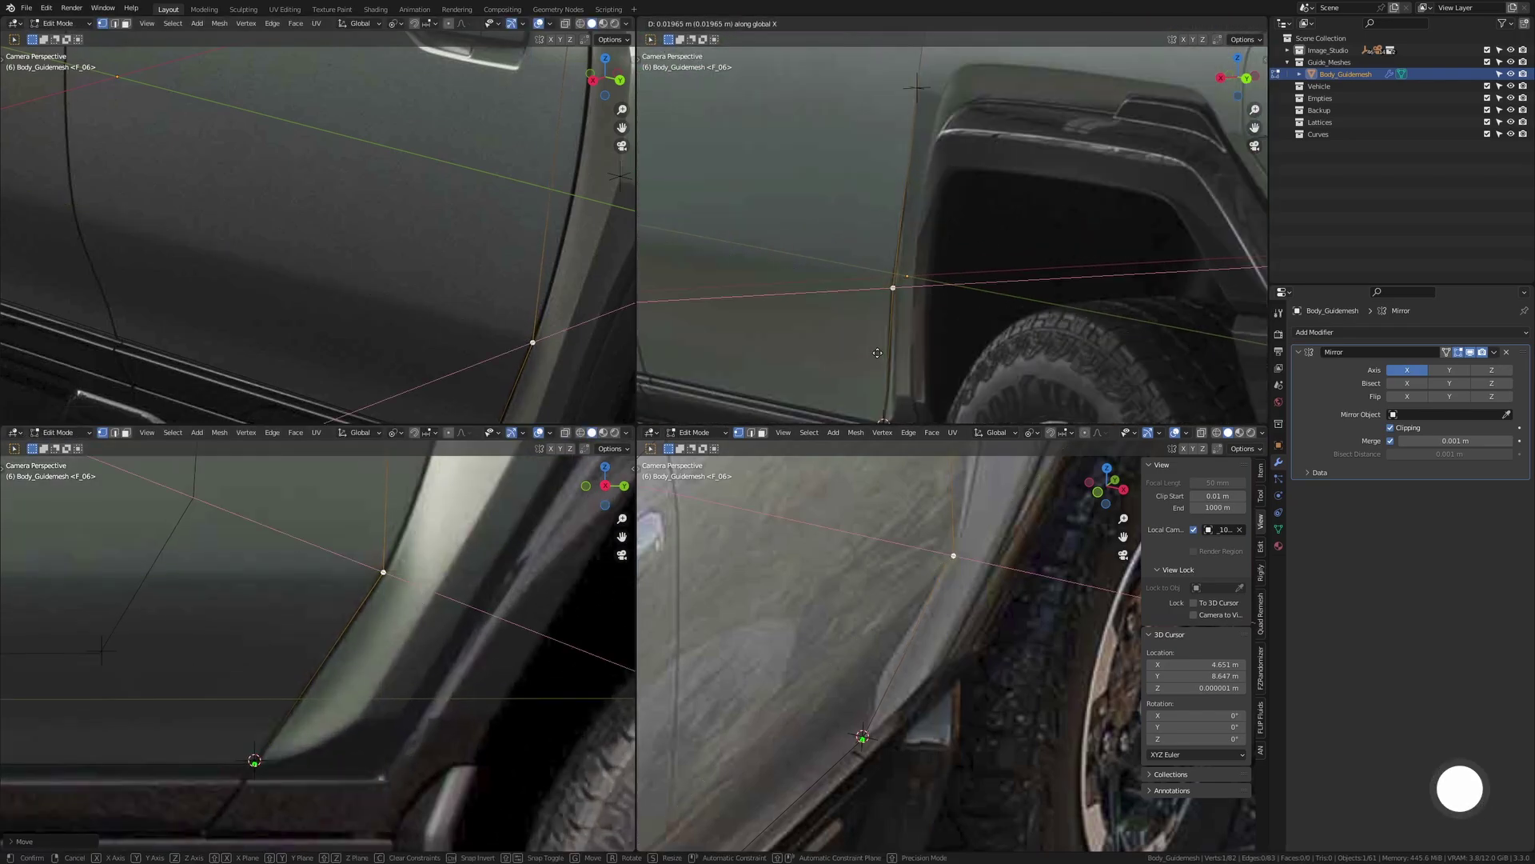
click(876, 347)
Insert another vertex on the rear door's trailing edge and slide it up toward the shoulder line.
scroll(496, 264, down, 4)
scroll(448, 264, up, 5)
key(ctrl+r)
click(440, 264)
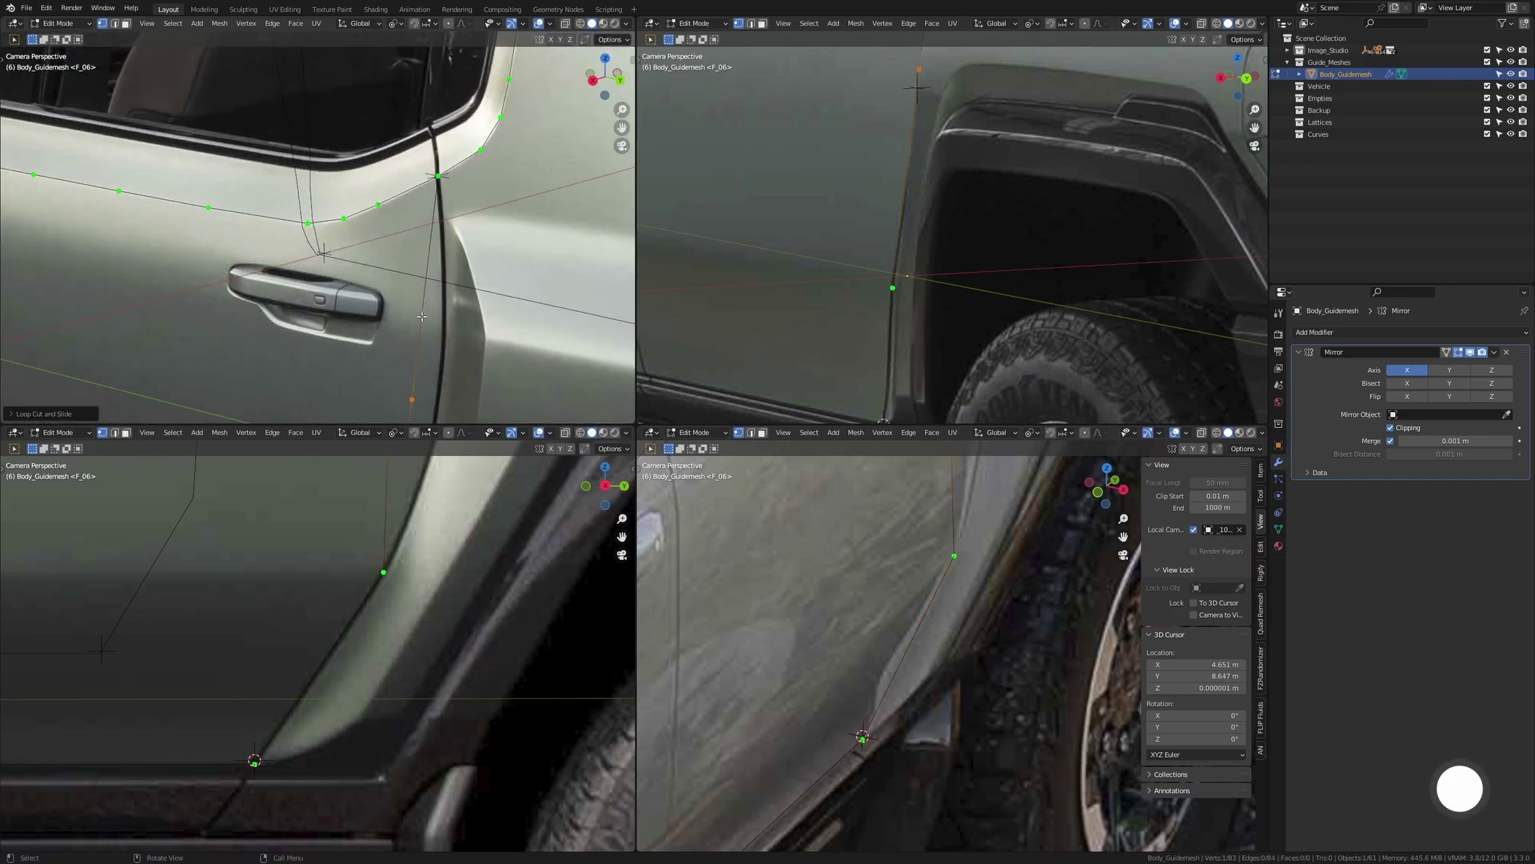
key(g)
key(g)
click(480, 228)
Move the upper trailing-edge vertex onto the rear door gap and slide it just below the shoulder line.
key(g)
click(579, 232)
key(g)
key(g)
scroll(557, 222, up, 1)
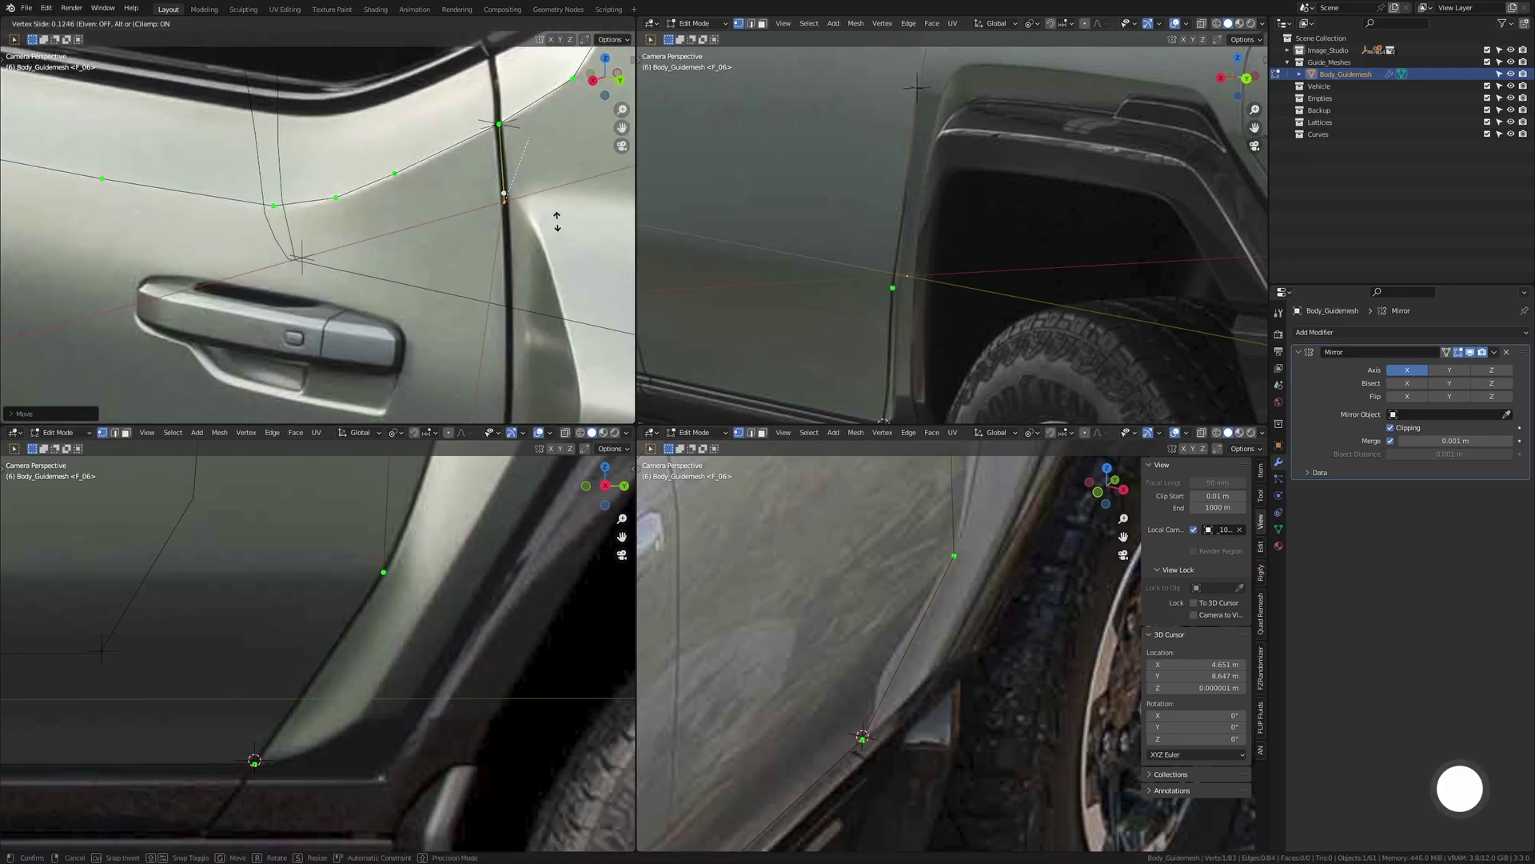
click(565, 194)
Shift the upper trailing-edge vertex along X to fit the rear three-quarter photo.
scroll(528, 209, down, 4)
scroll(496, 219, up, 3)
scroll(871, 208, down, 4)
shift+middle_drag(872, 160, 859, 320)
scroll(860, 304, up, 4)
key(g)
key(x)
click(848, 264)
Align the upper trailing-edge vertex along Y with the rear door gap in the angled and side photos.
key(g)
key(y)
click(472, 250)
shift+middle_drag(952, 504, 862, 784)
shift+middle_drag(416, 472, 344, 831)
key(g)
key(y)
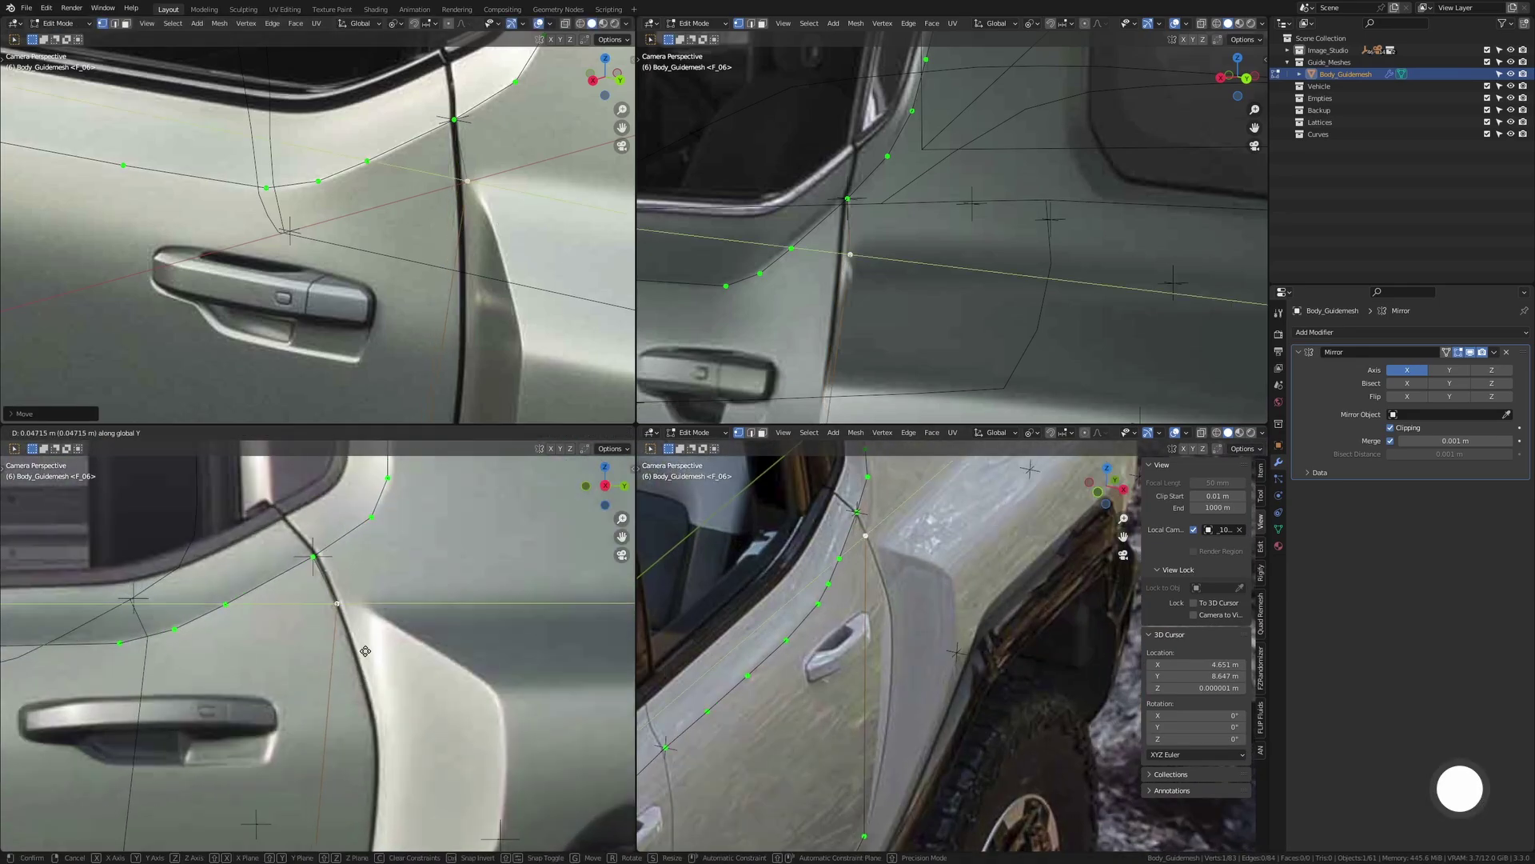
click(348, 650)
Slide the shoulder vertex at the rear door gap along its edge and shift it along X onto the gap.
scroll(353, 559, up, 2)
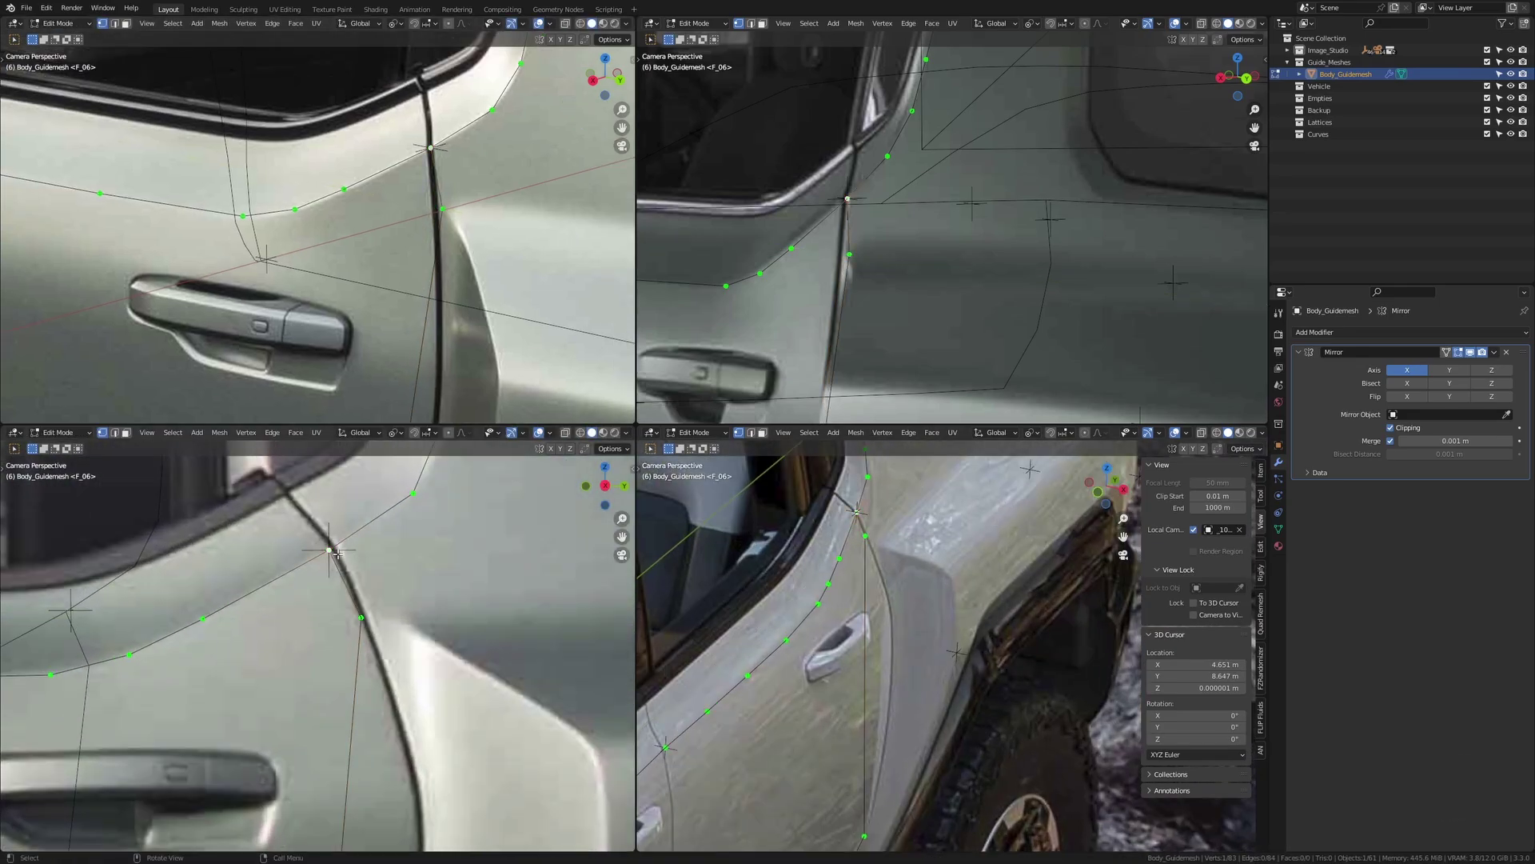
key(g)
key(g)
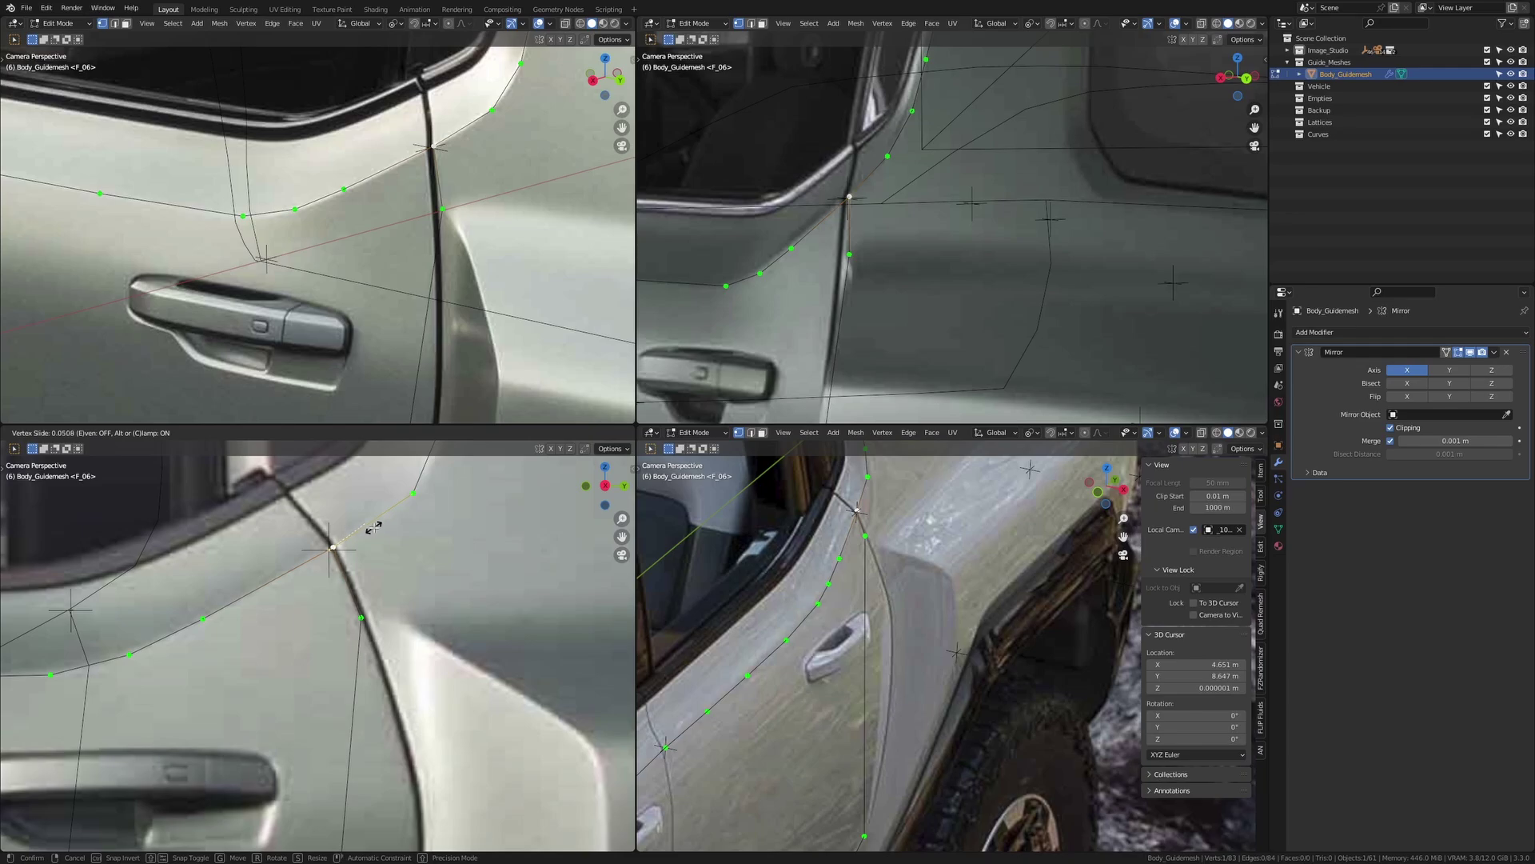
click(374, 526)
key(g)
key(x)
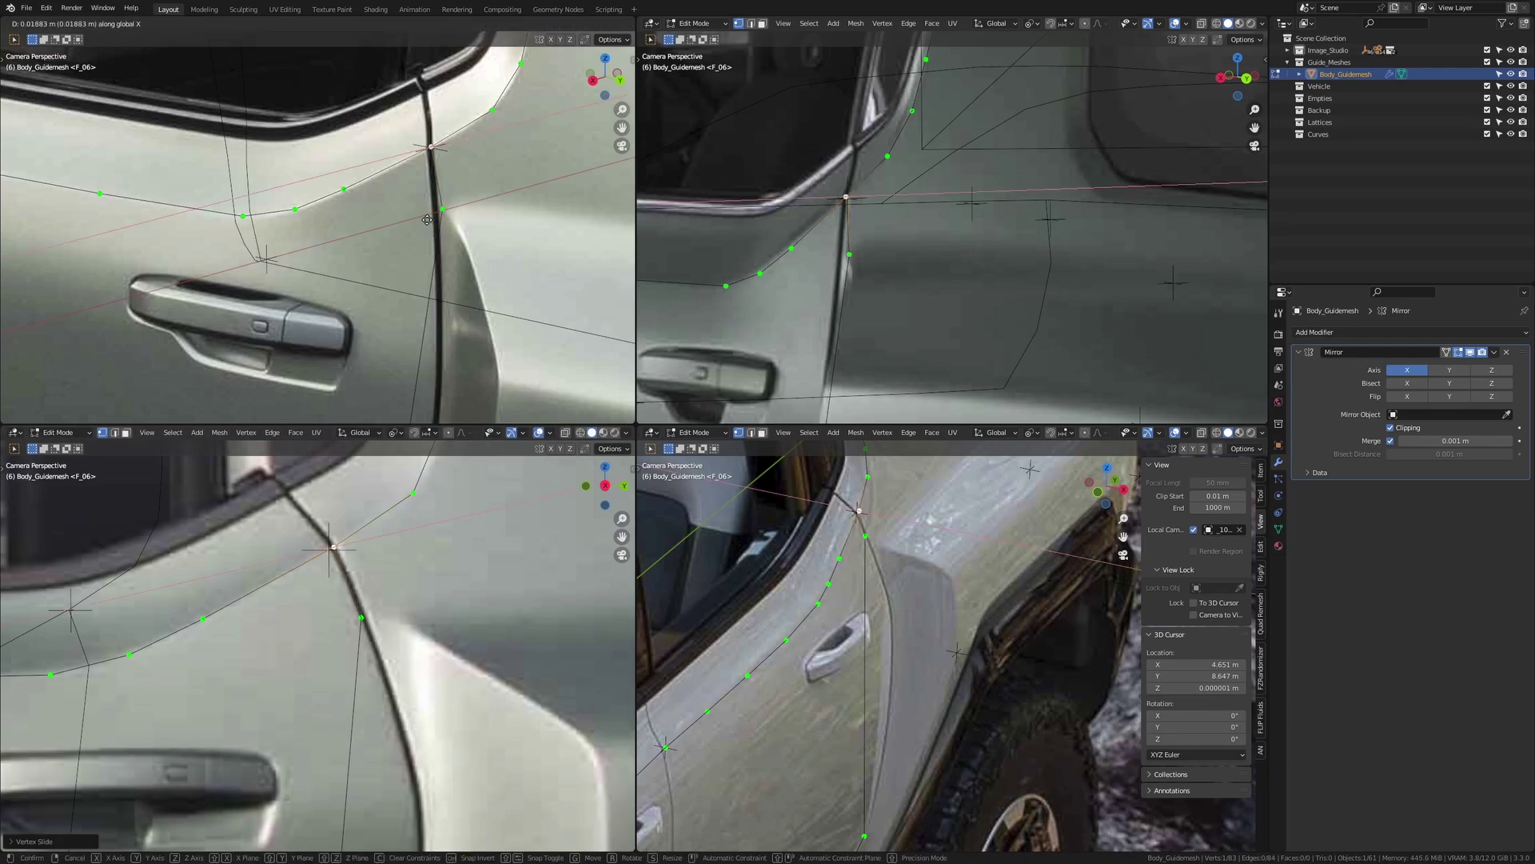
click(423, 219)
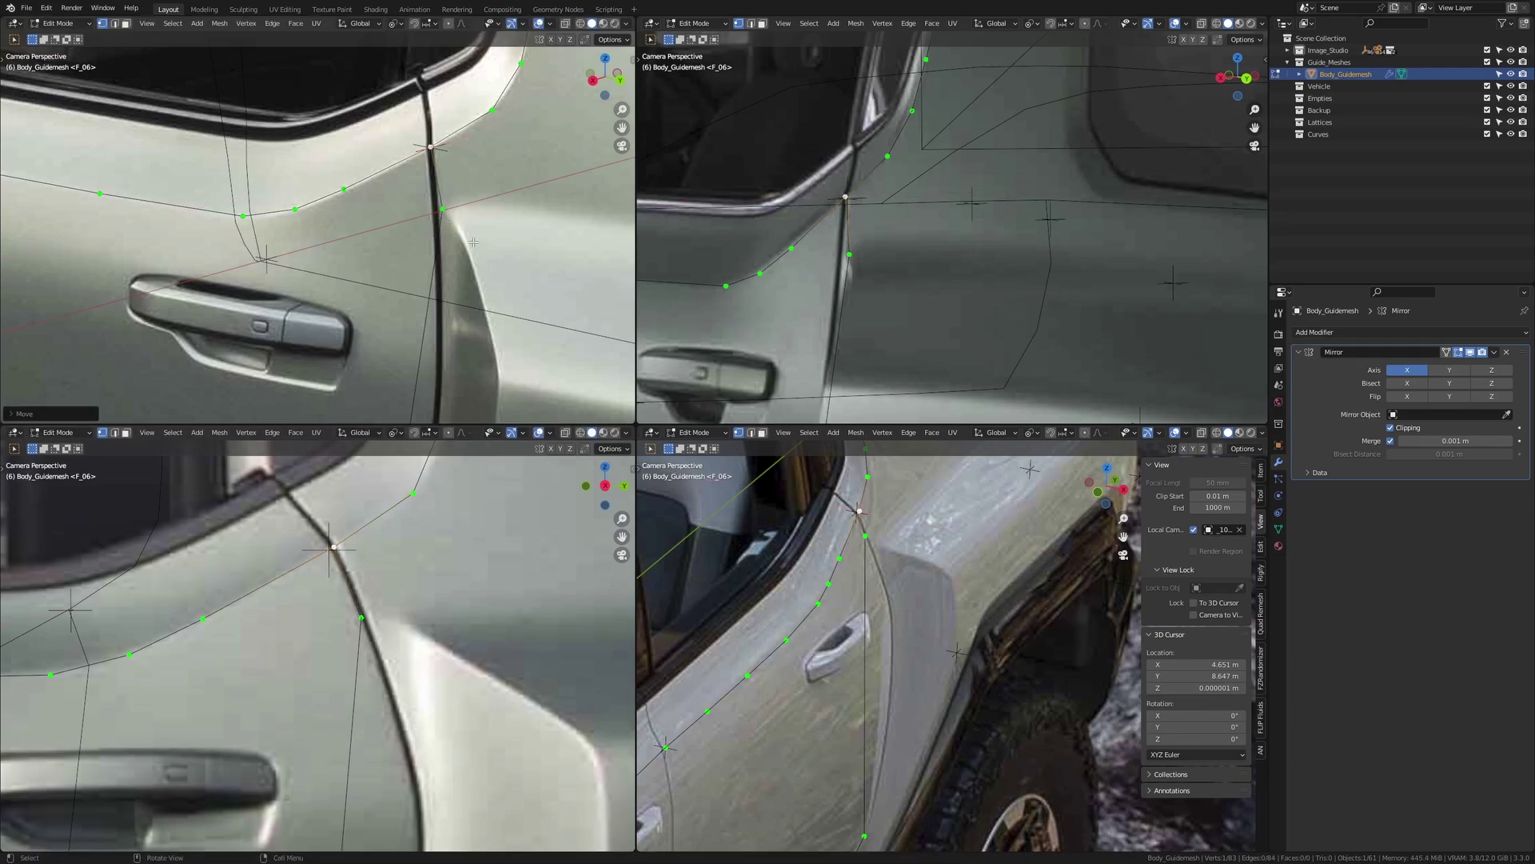
Shift the vertex just below the shoulder line along Y and X so it sits on the rear door gap in all photos.
scroll(468, 239, up, 1)
key(g)
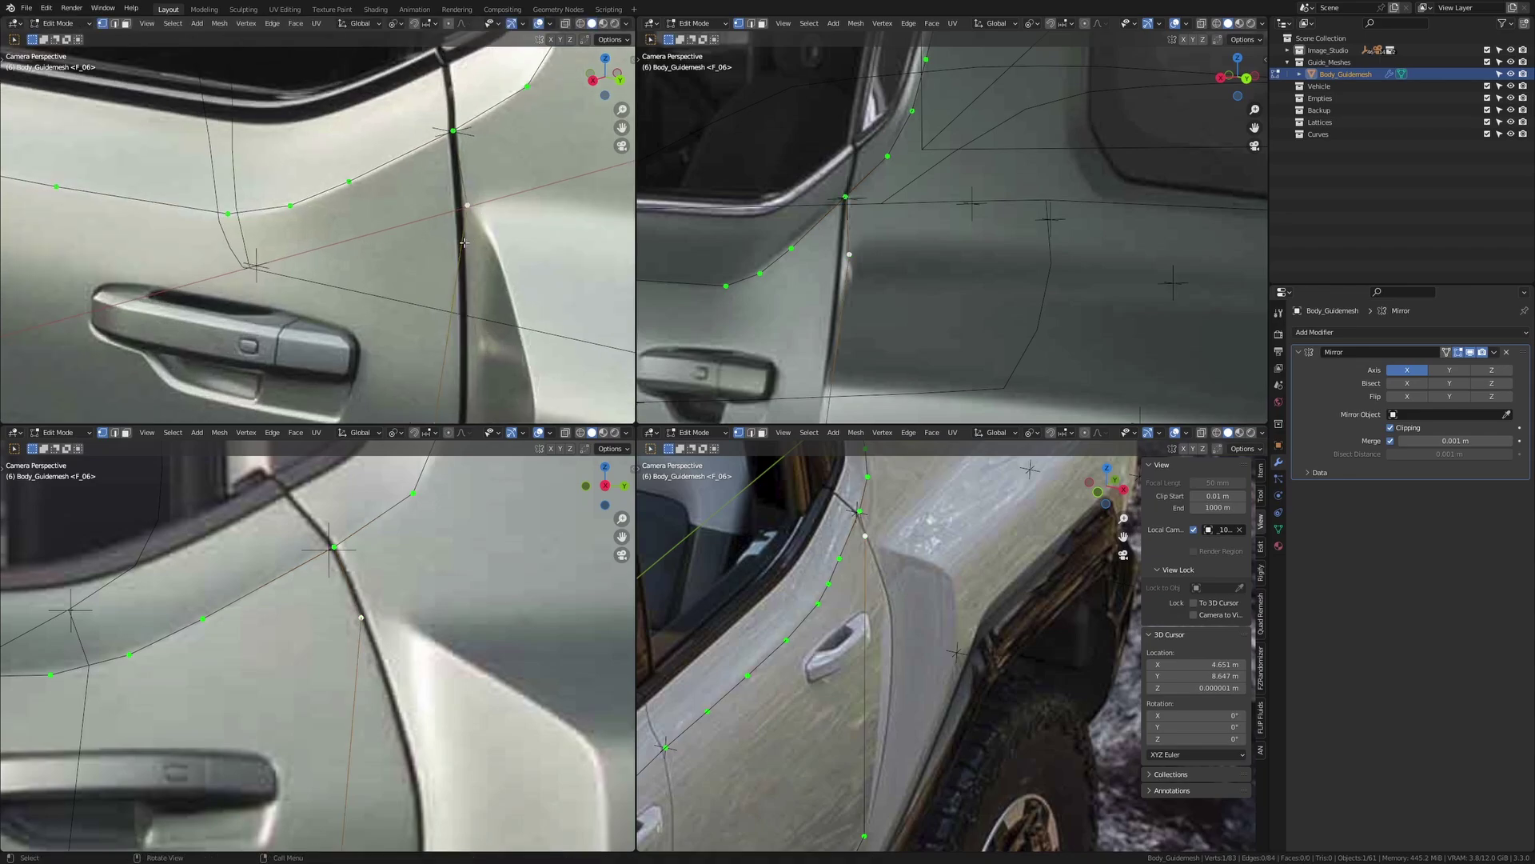
click(496, 240)
scroll(405, 612, up, 2)
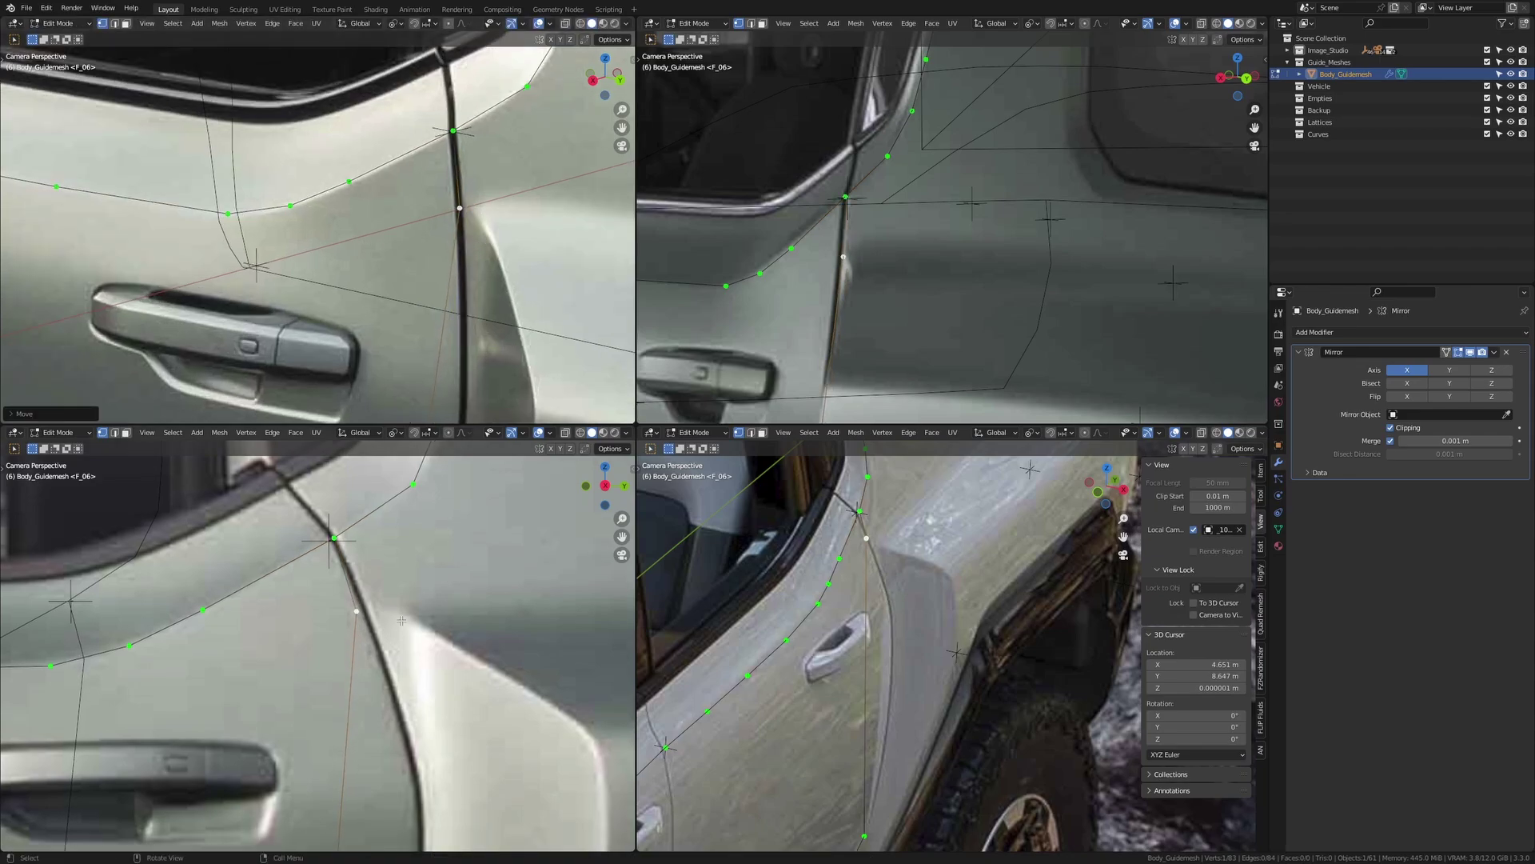
key(g)
key(x)
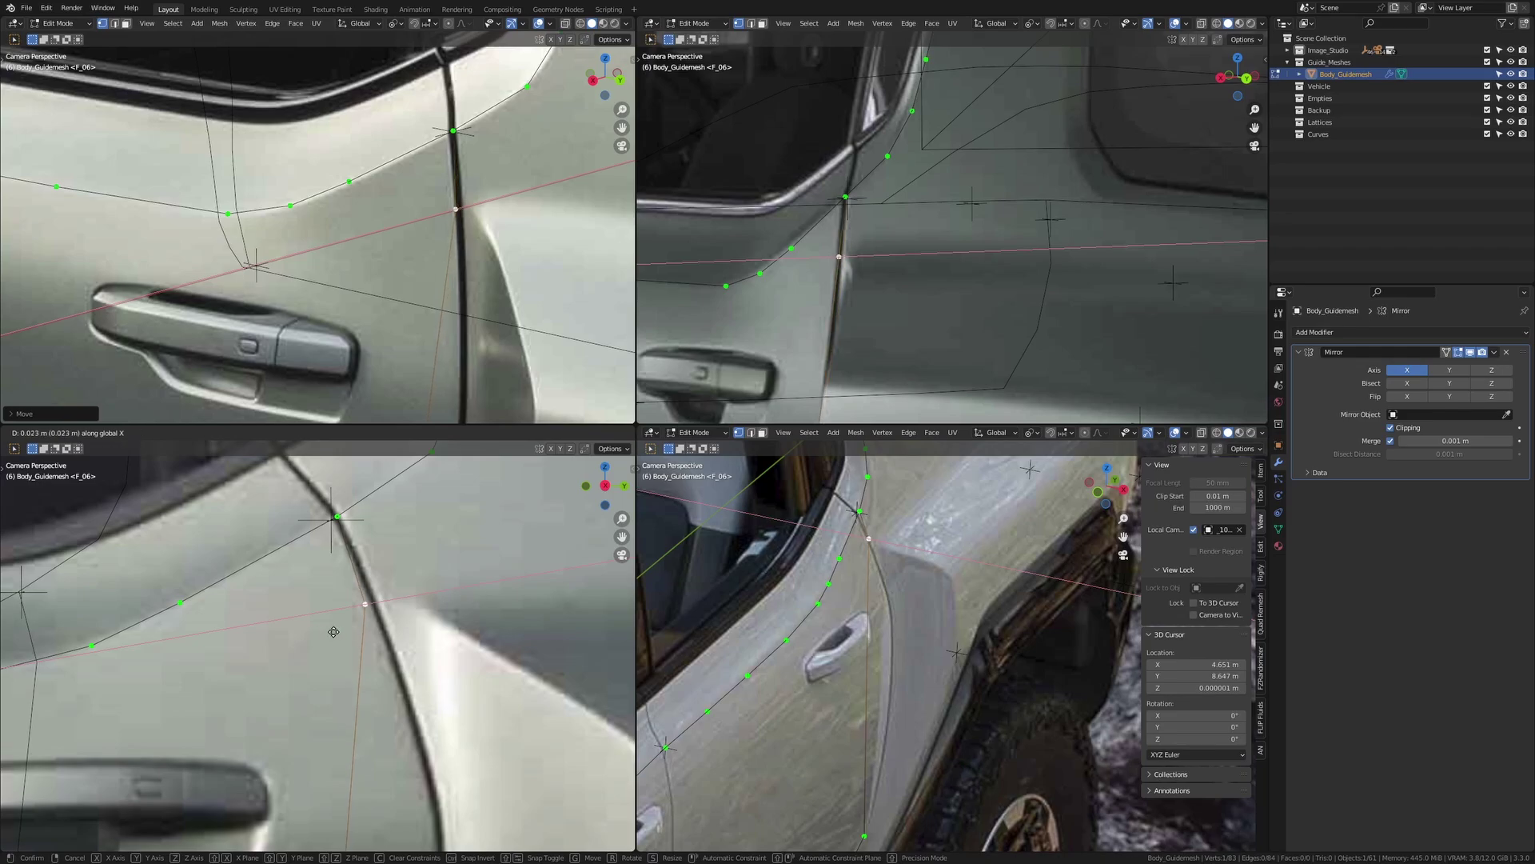
key(y)
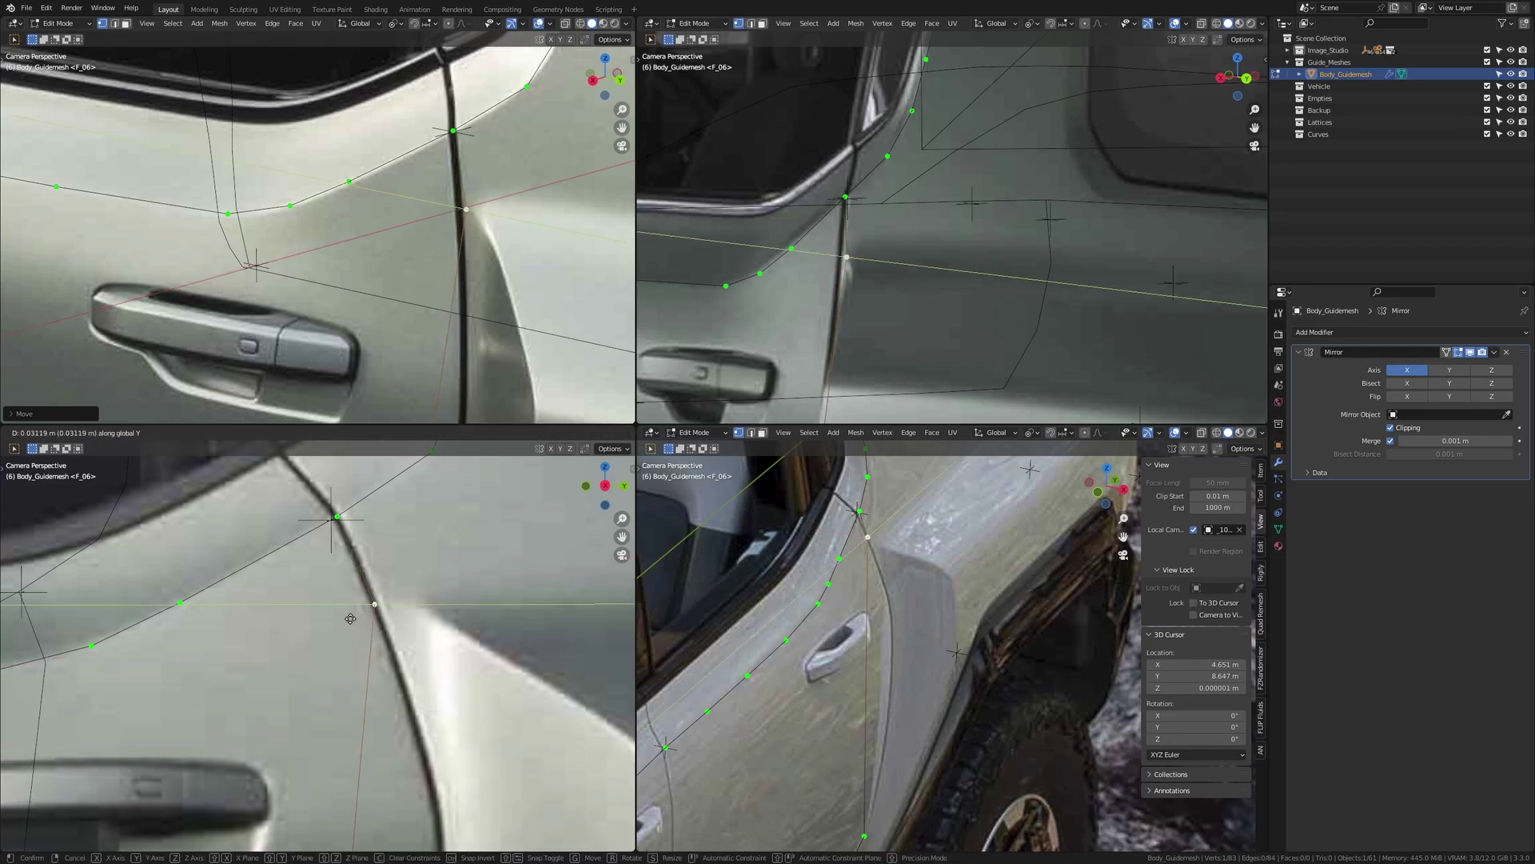
click(350, 618)
key(g)
key(x)
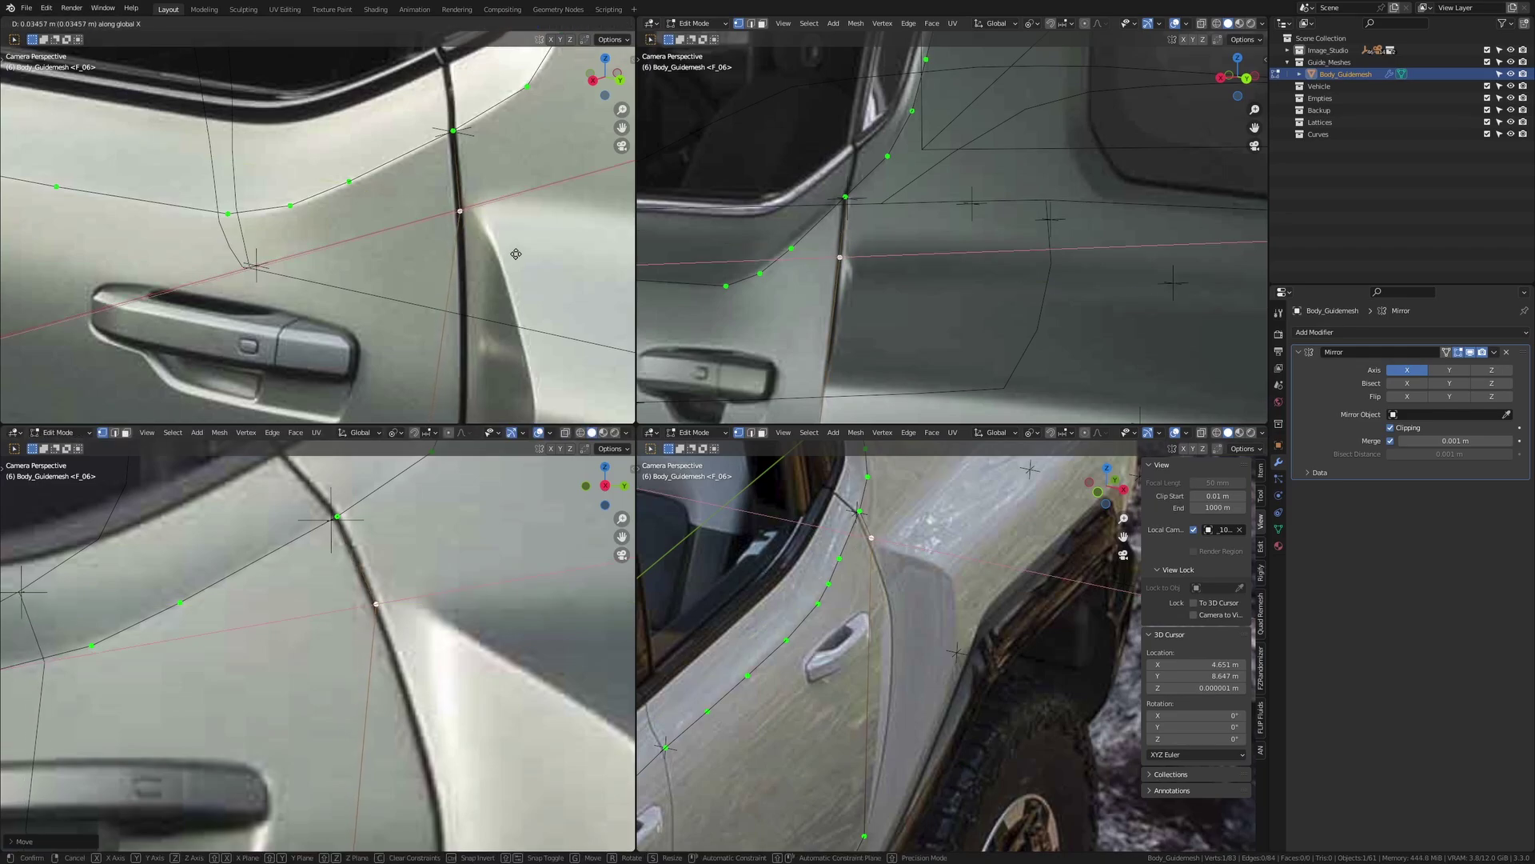
click(516, 254)
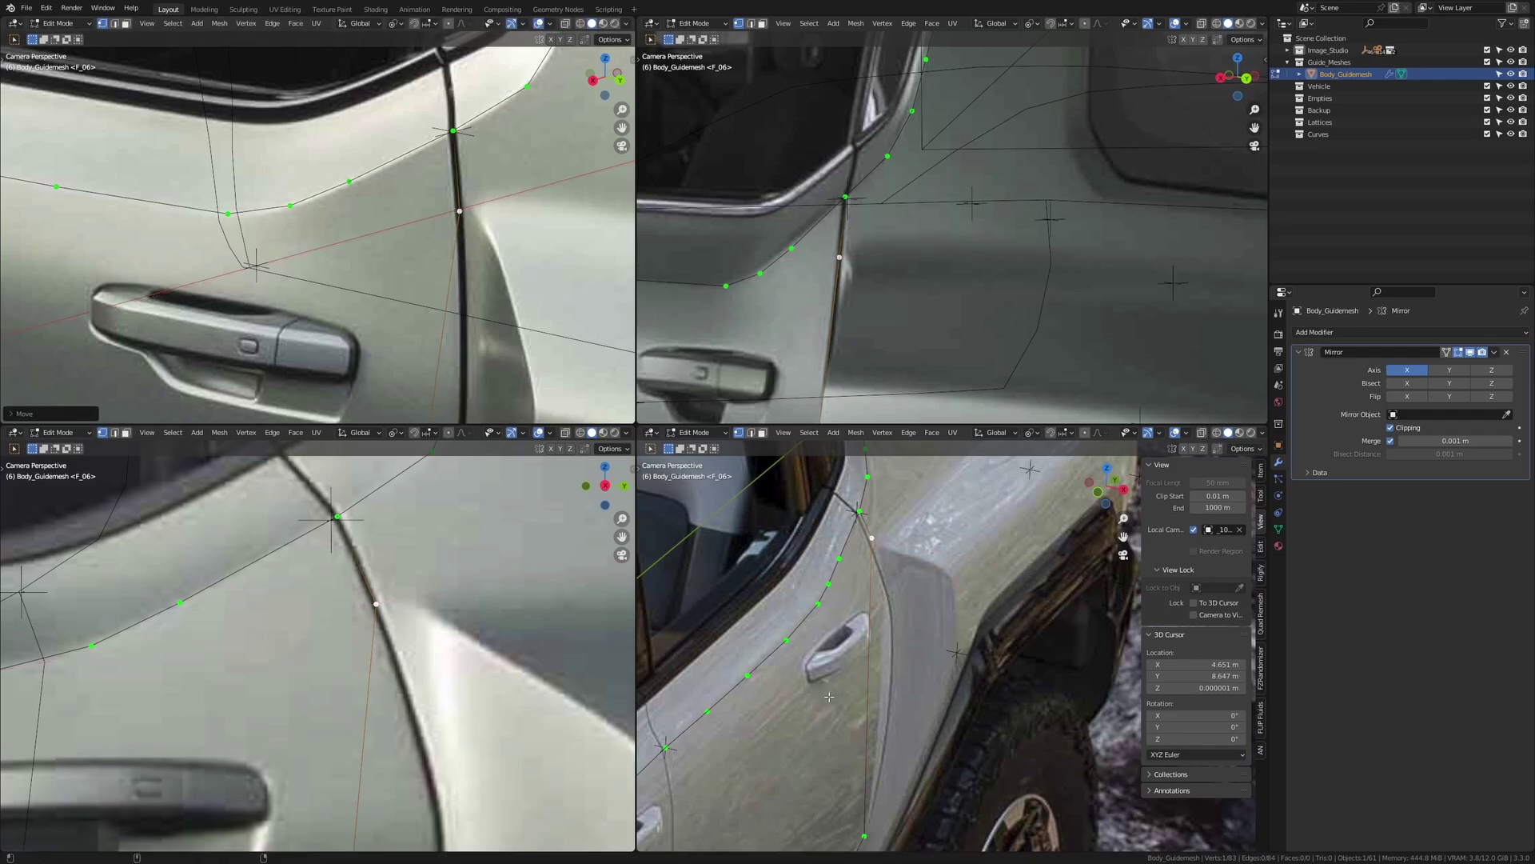
Divide the long edge running down the rear door gap with four new vertices.
scroll(408, 232, down, 4)
key(ctrl+r)
scroll(408, 232, up, 3)
click(408, 232)
Fit the uppermost of the four new vertices to the rear door gap along Y and X.
click(360, 131)
key(g)
right_click(375, 132)
key(g)
key(y)
click(380, 572)
scroll(374, 240, up, 3)
key(g)
key(x)
click(368, 264)
Refine the uppermost new vertex along Y in the side photo and along X in the rear three-quarter photo.
key(g)
key(y)
click(380, 588)
key(g)
key(x)
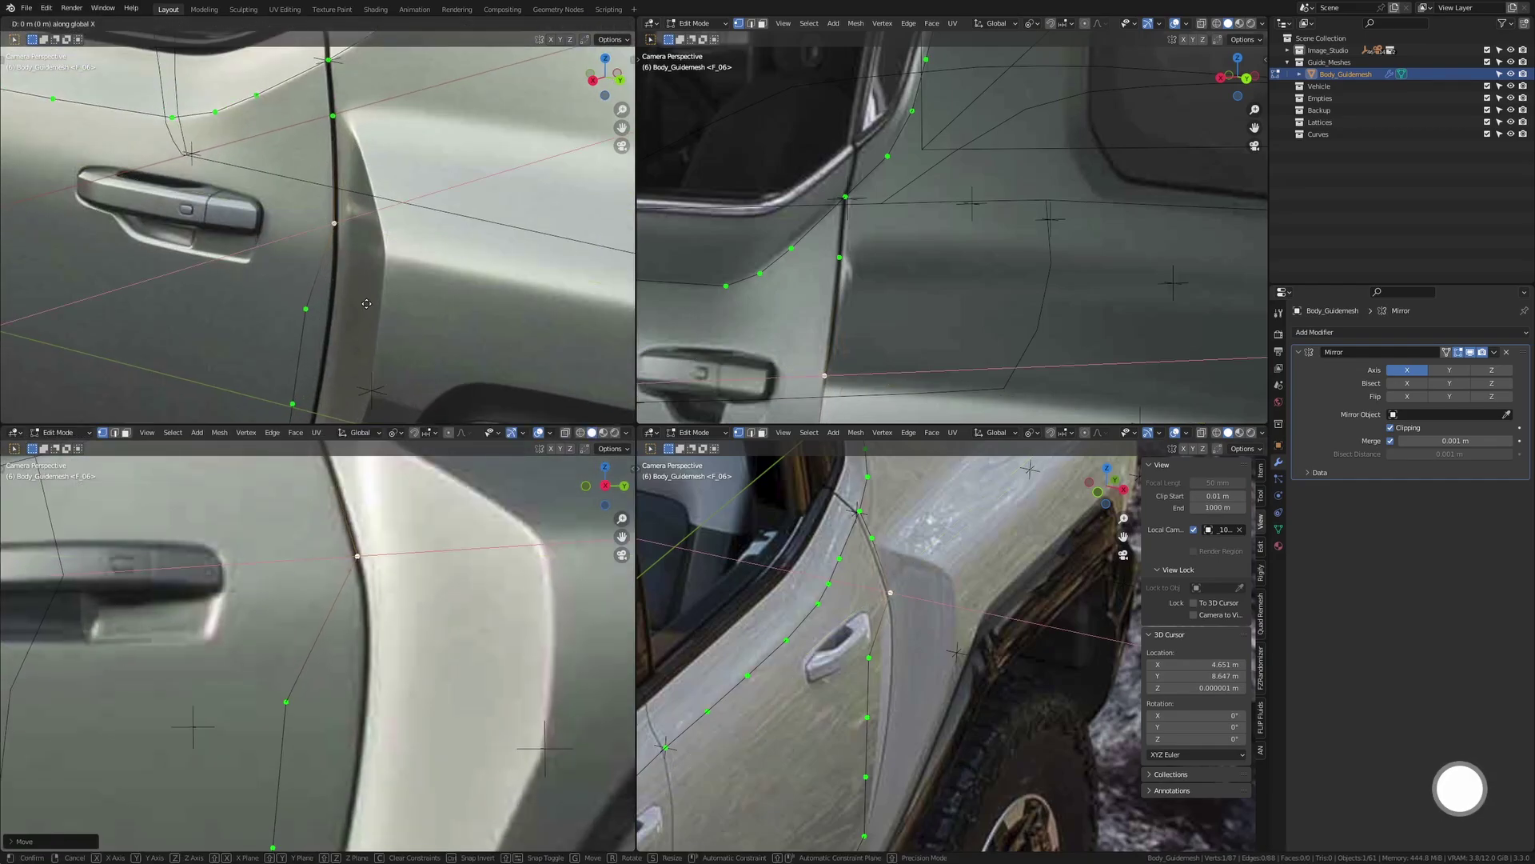
click(367, 304)
Move the second new vertex along Y and X onto the rear door gap.
click(307, 309)
scroll(352, 680, down, 2)
key(g)
key(y)
click(405, 617)
scroll(384, 336, up, 2)
key(g)
key(x)
click(384, 351)
Fine-tune the second gap vertex along Y and X against the side and angled photos.
scroll(389, 633, up, 2)
key(g)
key(y)
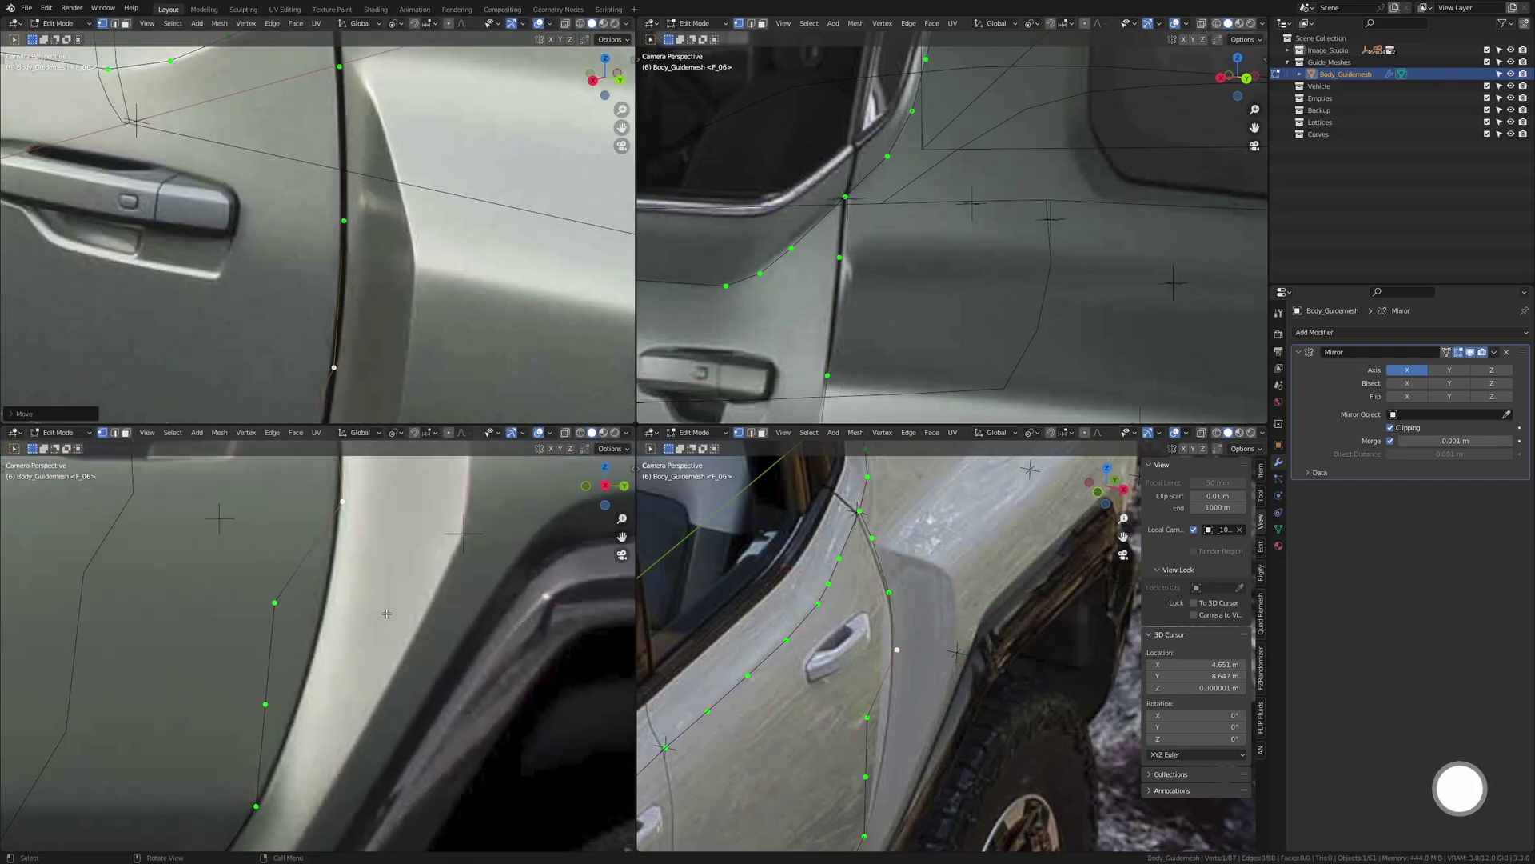
click(383, 633)
key(g)
key(x)
click(400, 280)
Move the third new vertex along Y and X onto the curved part of the rear door gap.
scroll(919, 304, down, 4)
shift+middle_drag(919, 320, 940, 171)
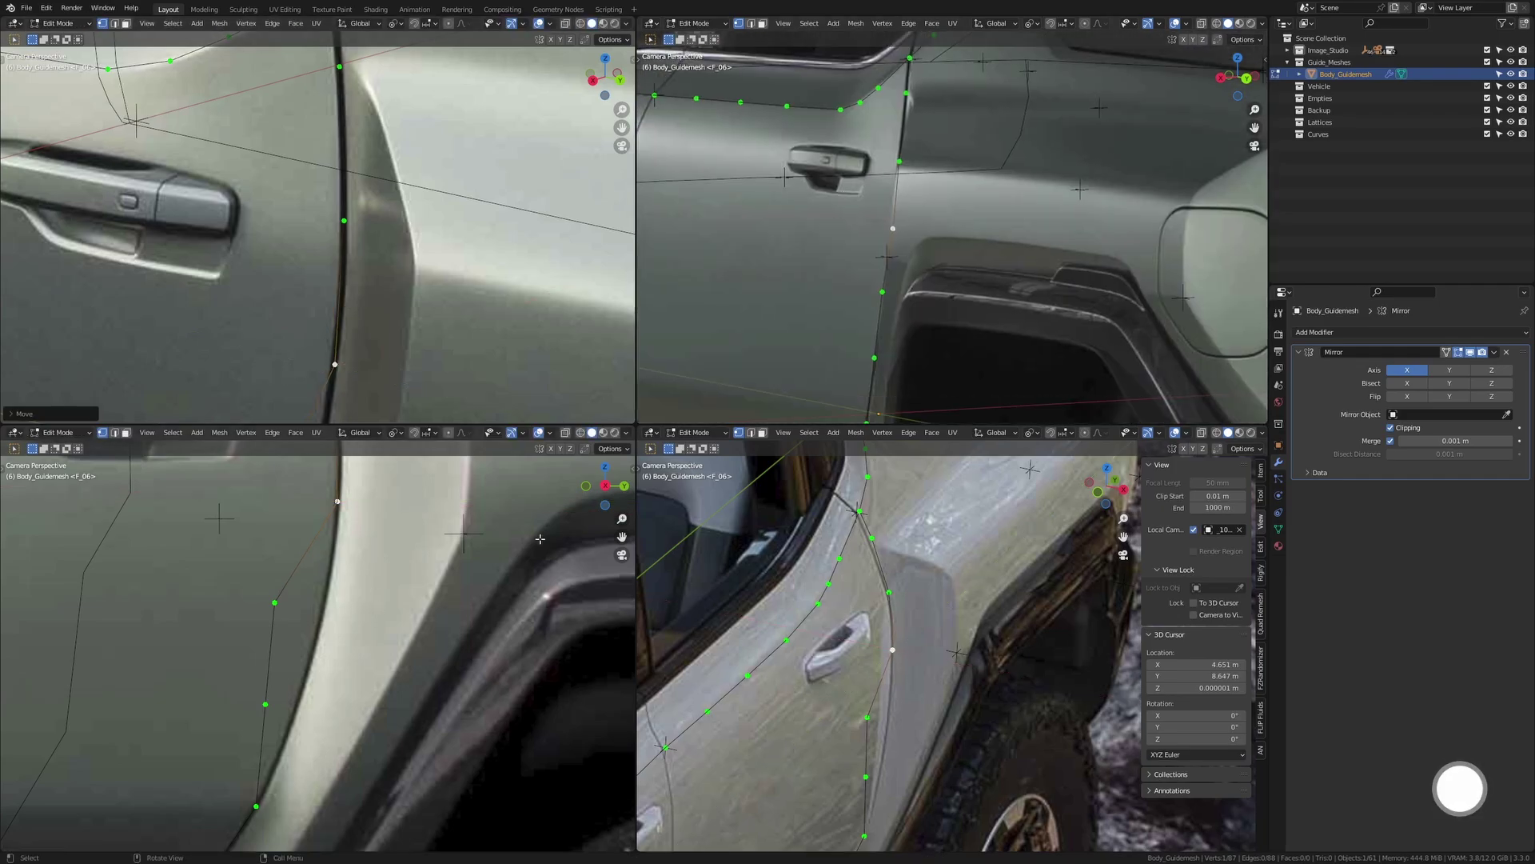
shift+middle_drag(557, 510, 596, 454)
click(311, 525)
key(g)
key(y)
click(466, 559)
shift+middle_drag(397, 367, 390, 144)
key(g)
key(x)
click(392, 256)
Refine the third gap vertex with further small shifts along Y and X.
key(g)
key(y)
click(438, 636)
key(g)
key(x)
click(380, 336)
key(g)
key(y)
click(394, 573)
Shift the fourth, lowest new vertex along Y onto the rear door gap.
click(323, 612)
key(g)
key(y)
click(365, 601)
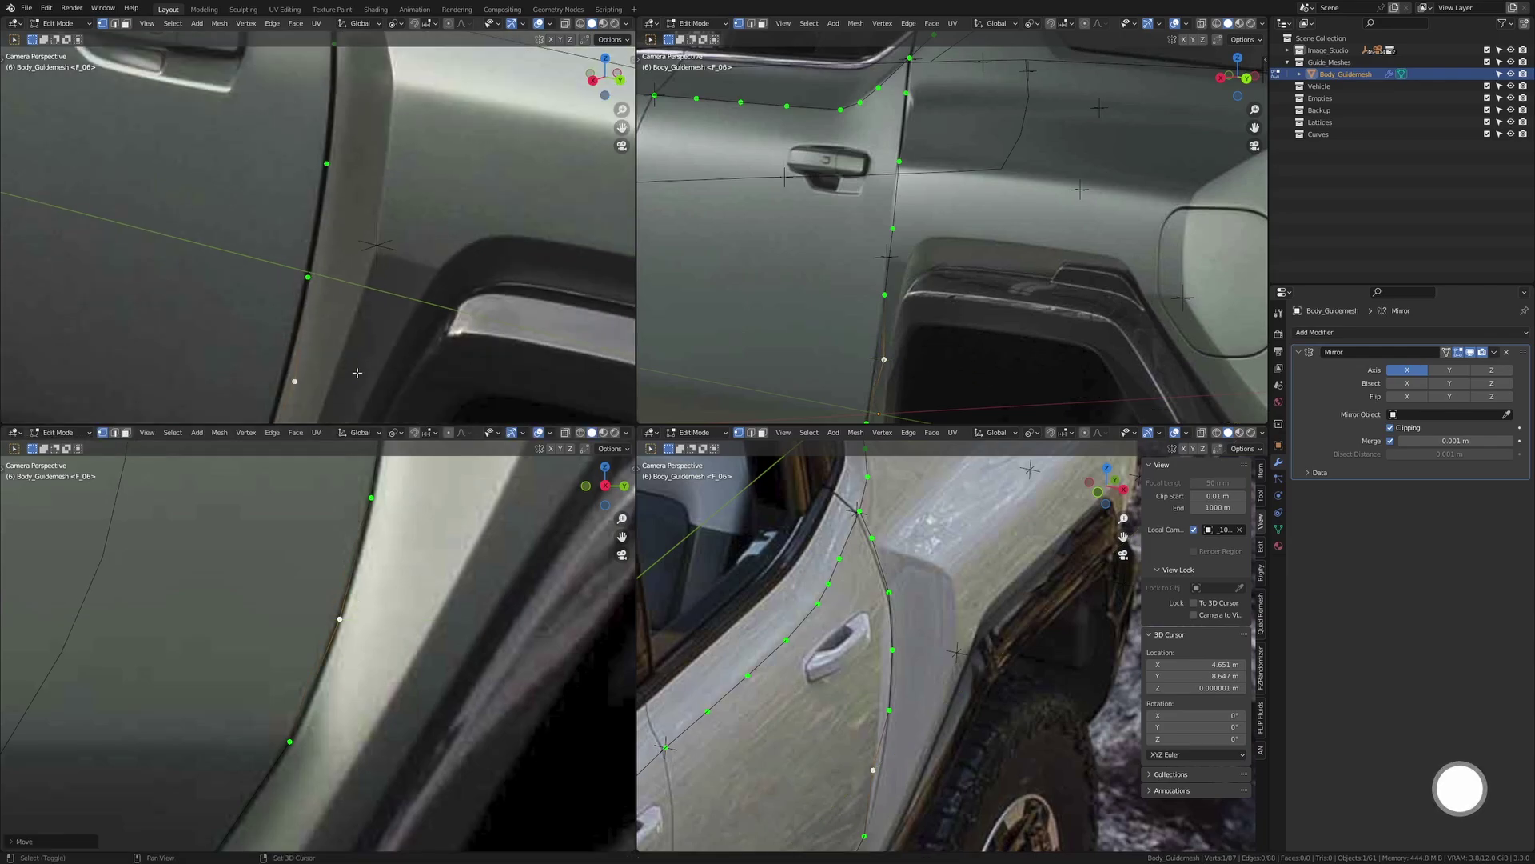
Evenly space the rear door gap vertices between the sill corner and the shoulder line with the Space operation.
scroll(364, 328, down, 1)
scroll(369, 335, down, 3)
shift+middle_drag(369, 334, 399, 311)
click(310, 340)
ctrl+click(351, 88)
key(q)
scroll(354, 336, down, 2)
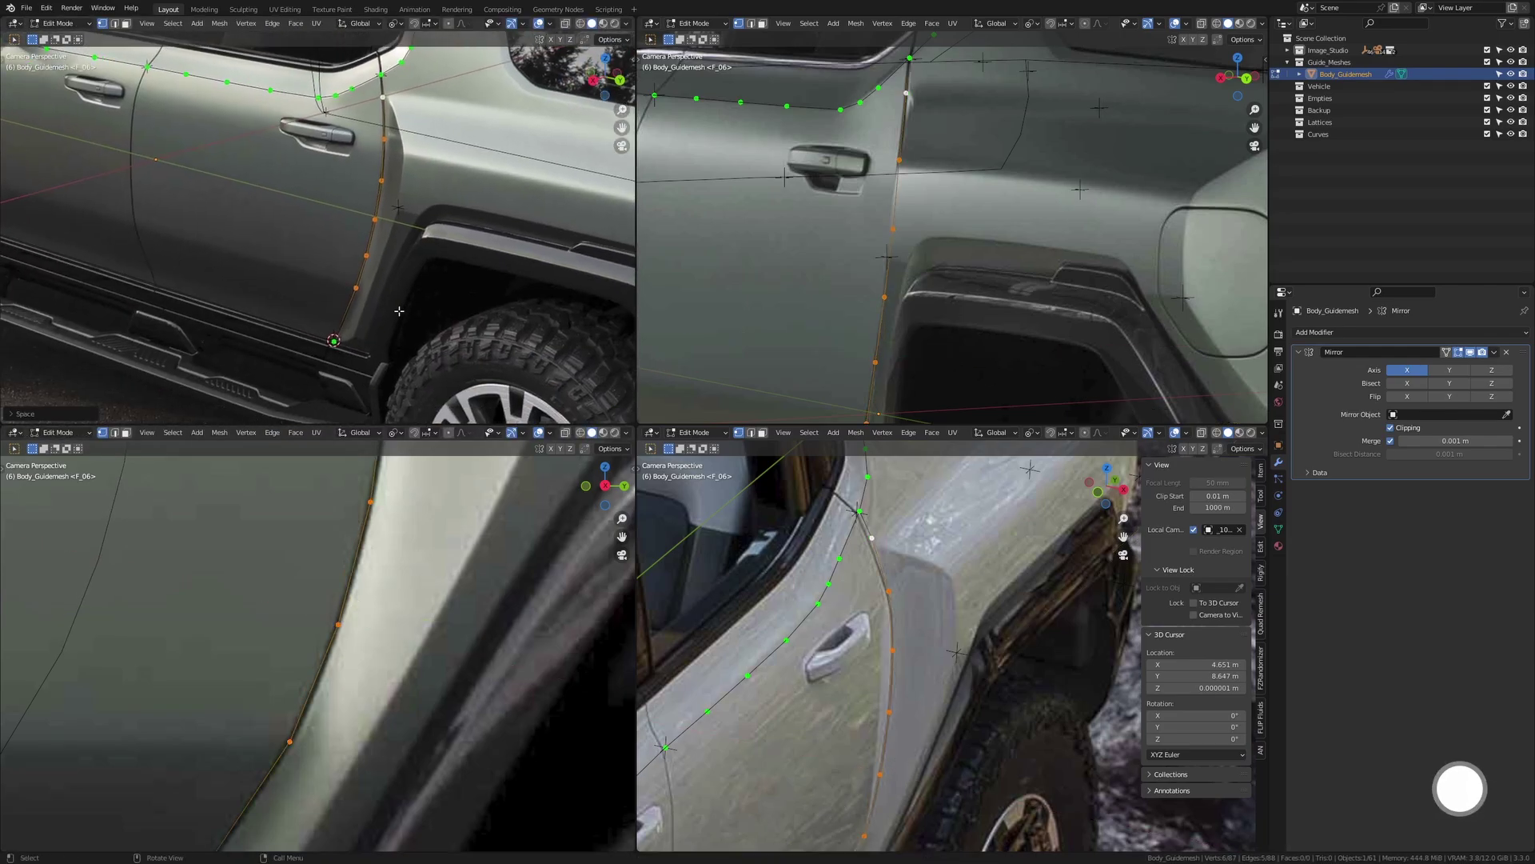
Divide the lowest segment of the rear door gap line above the sill corner with two new vertices.
shift+middle_drag(304, 784, 481, 590)
click(466, 549)
shift+click(308, 778)
scroll(472, 712, up, 1)
scroll(320, 384, up, 5)
Align the two new vertices above the sill corner with the door gap along Y in the side photo.
click(404, 611)
key(g)
key(y)
click(406, 615)
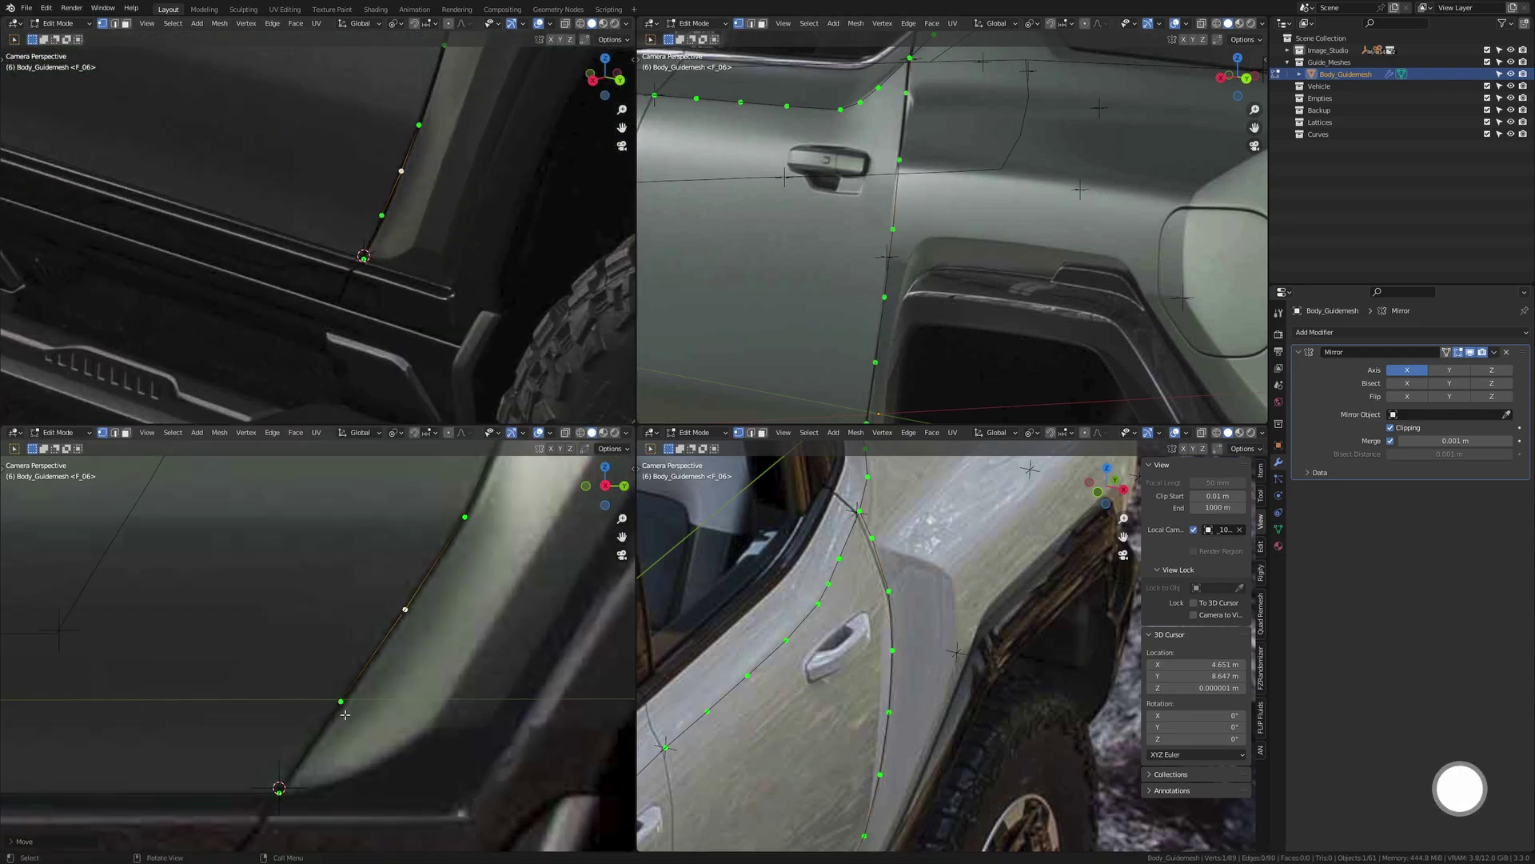
click(340, 701)
key(g)
key(y)
Shift the two vertices above the sill corner along X in the front three-quarter photo, then correct the lower one along Y.
shift+middle_drag(859, 800, 873, 575)
click(858, 654)
key(g)
key(x)
click(833, 696)
key(g)
key(x)
click(824, 694)
key(g)
key(y)
click(484, 260)
Adjust the upper of the two vertices above the sill corner along Y to follow the door gap.
click(408, 170)
key(g)
key(y)
click(402, 168)
shift+middle_drag(907, 400, 932, 218)
scroll(936, 278, up, 1)
key(g)
key(y)
click(568, 567)
Fit the lower of the two vertices above the sill corner along X to the door gap.
click(330, 700)
scroll(448, 264, up, 2)
key(g)
key(x)
click(439, 149)
key(g)
key(x)
scroll(861, 352, up, 2)
key(g)
key(x)
click(860, 382)
Refine the upper of the two vertices above the sill corner along X and Y.
click(843, 319)
key(g)
key(x)
click(845, 320)
key(g)
key(y)
click(480, 591)
scroll(923, 323, down, 5)
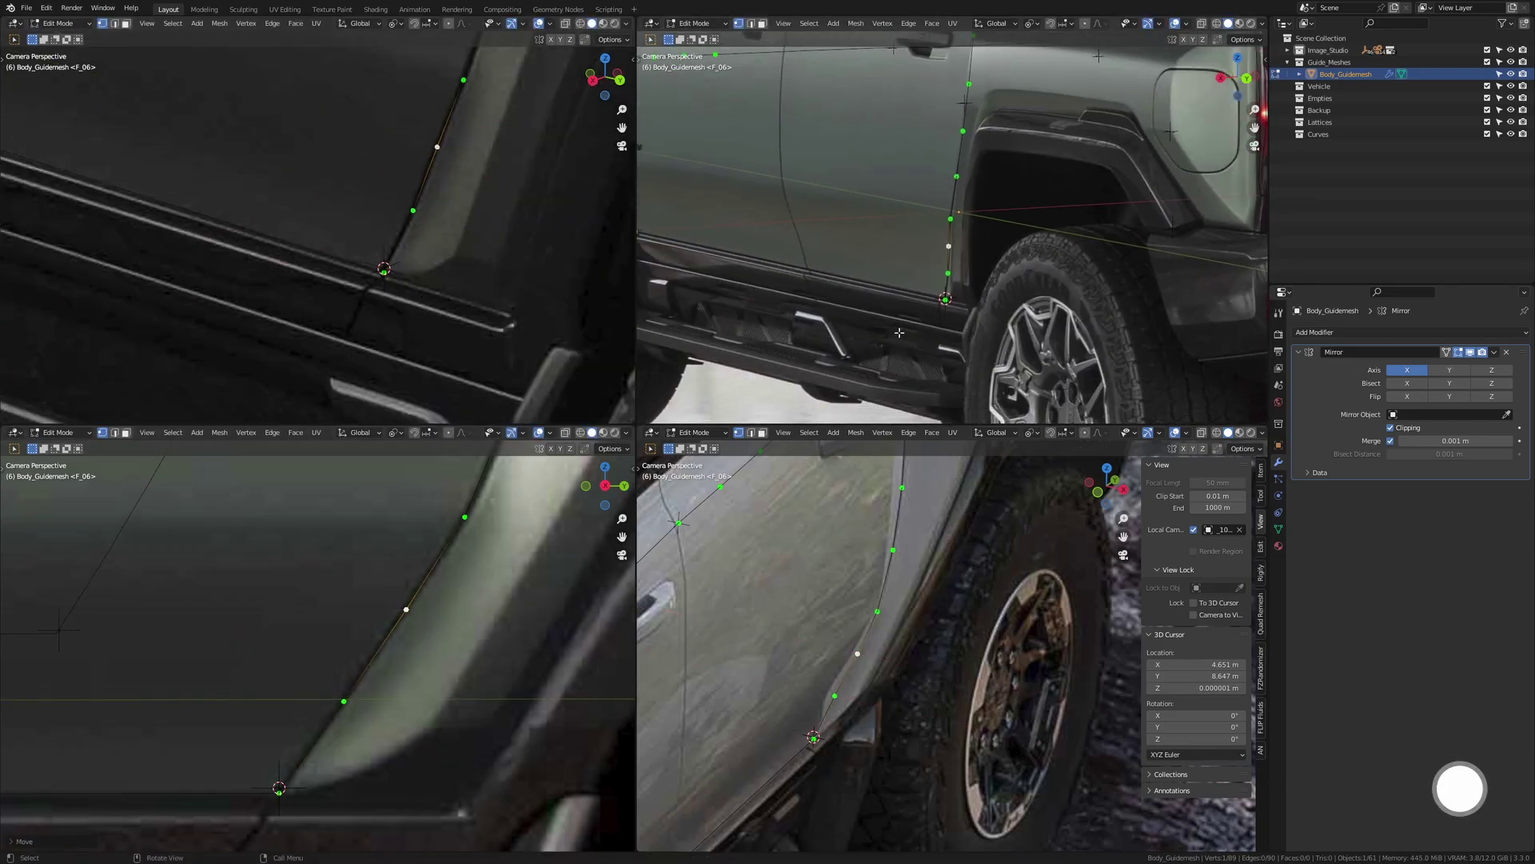
Connect the lower rear gap vertex to the front door gap with an edge across both doors, divided by nine vertices.
key(a)
scroll(369, 336, down, 5)
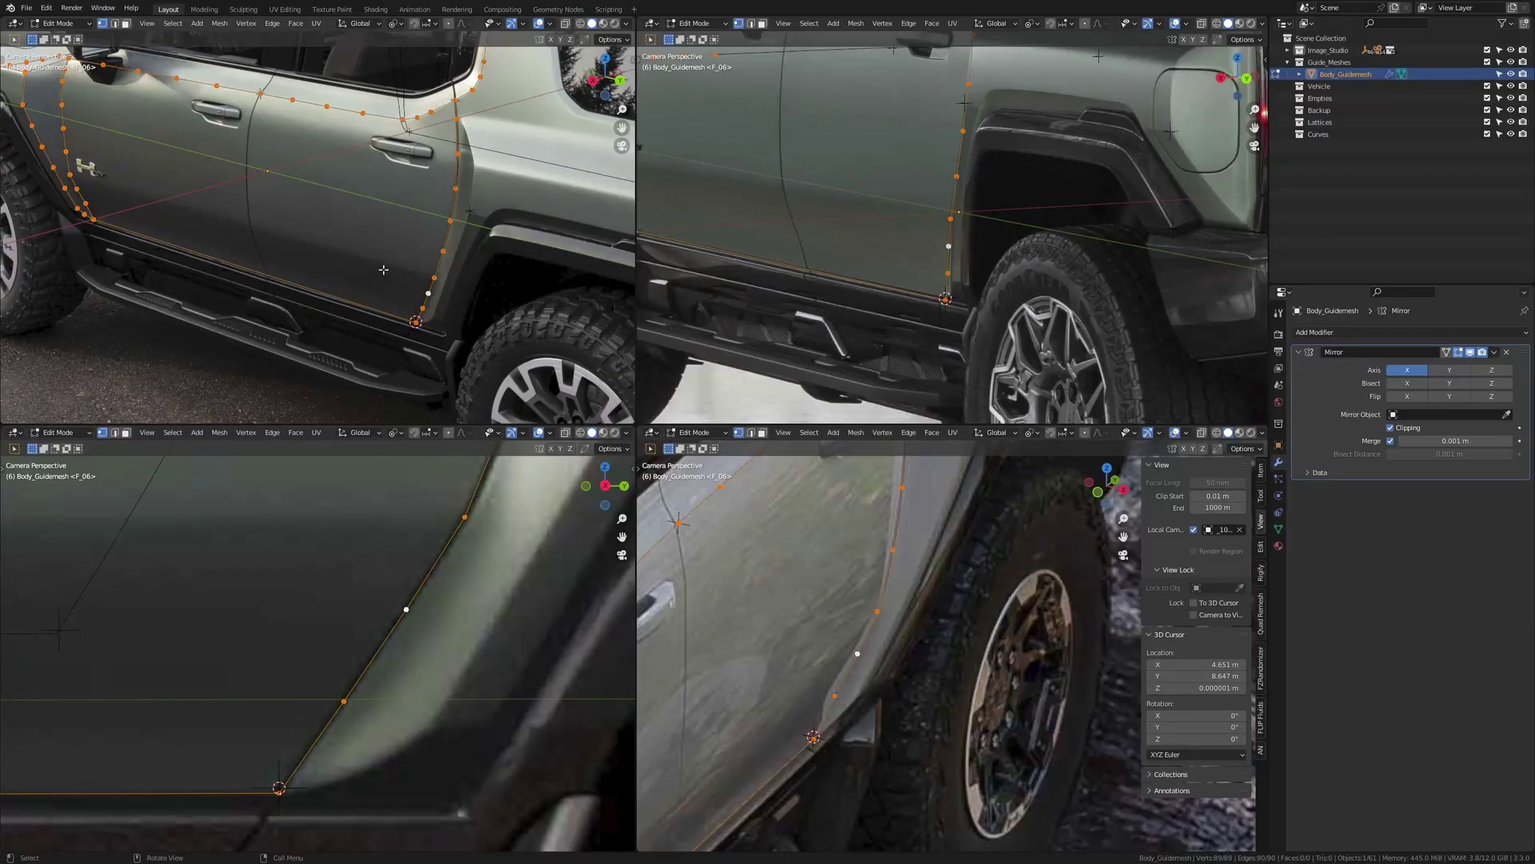
scroll(384, 269, down, 3)
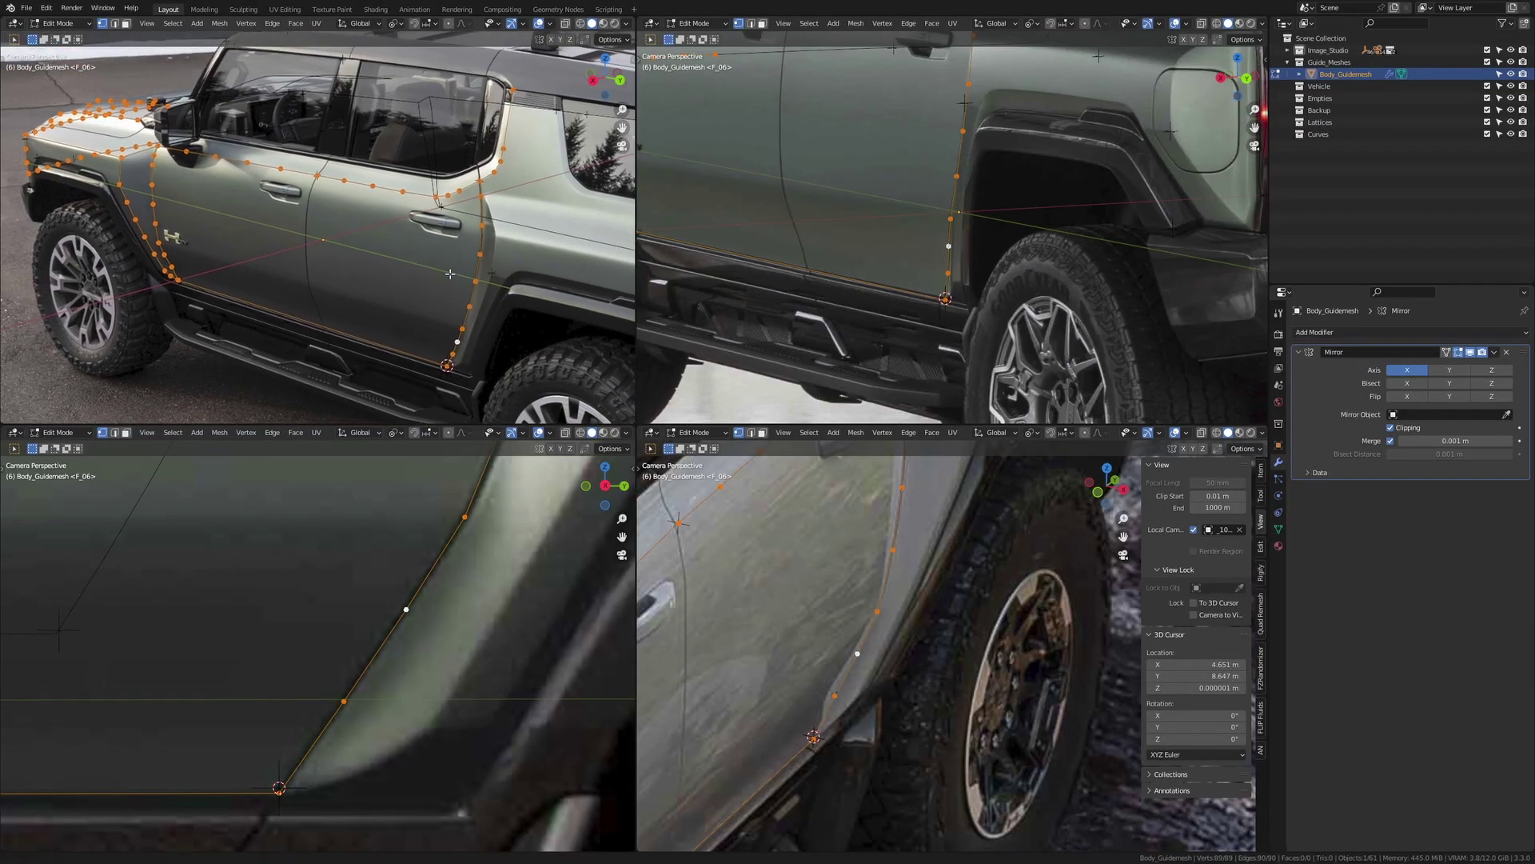
shift+middle_drag(384, 270, 408, 323)
scroll(402, 249, up, 3)
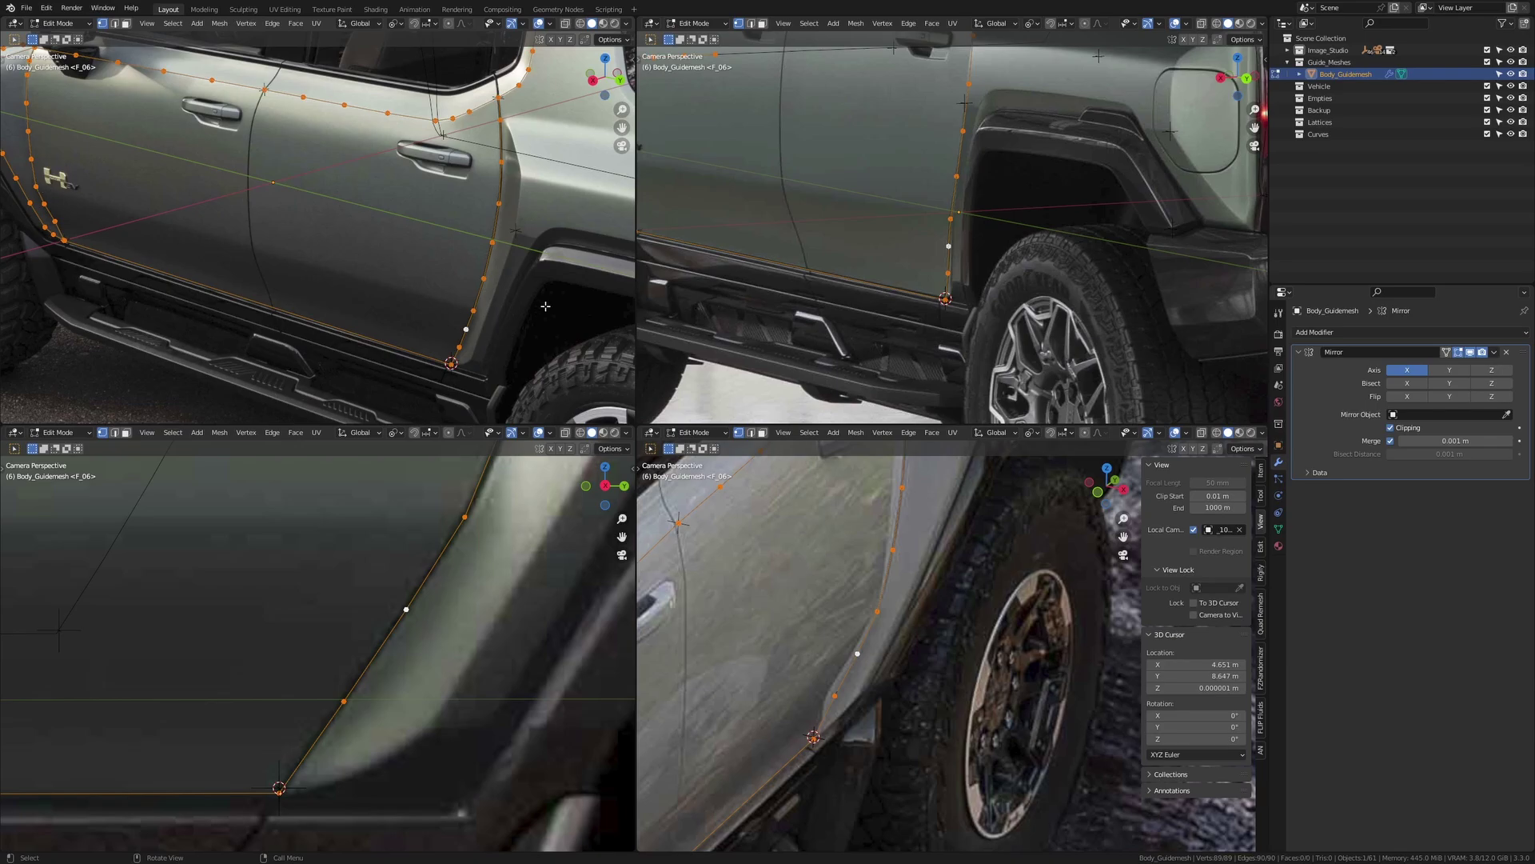
click(470, 309)
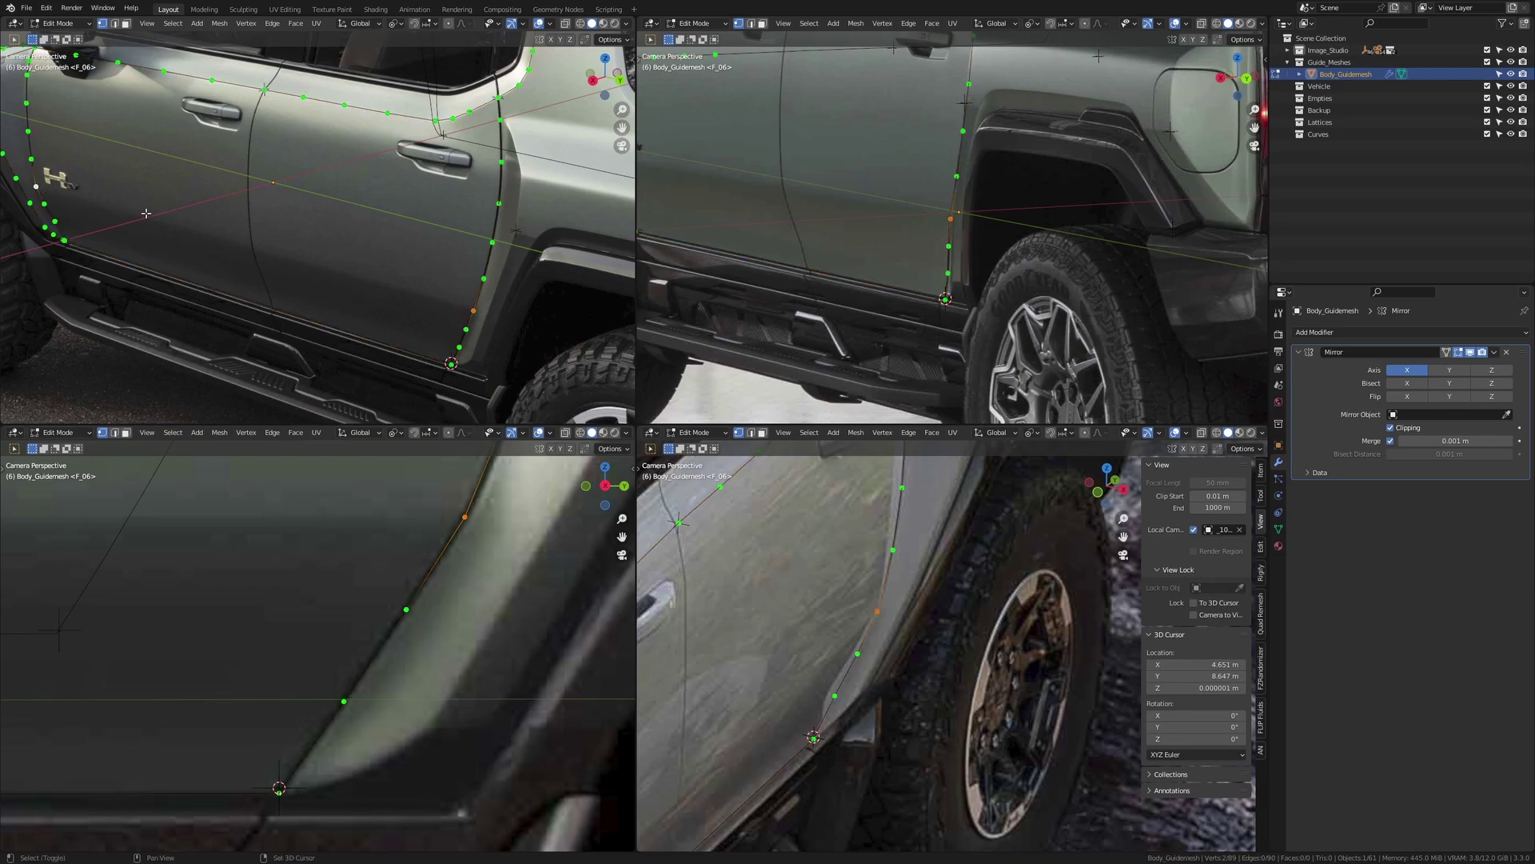
shift+middle_drag(279, 239, 274, 244)
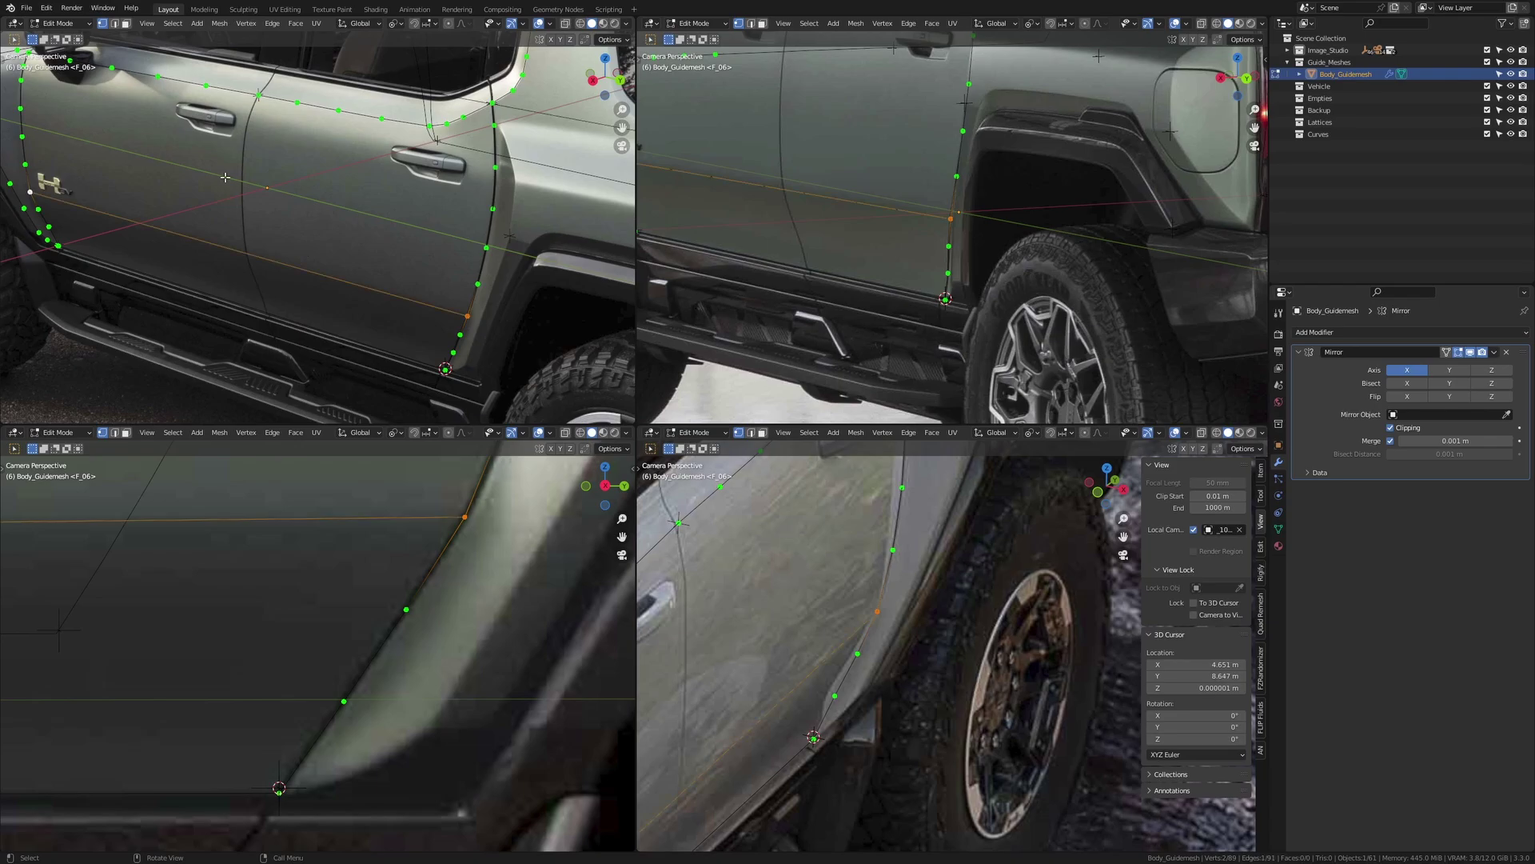
shift+middle_drag(241, 181, 283, 237)
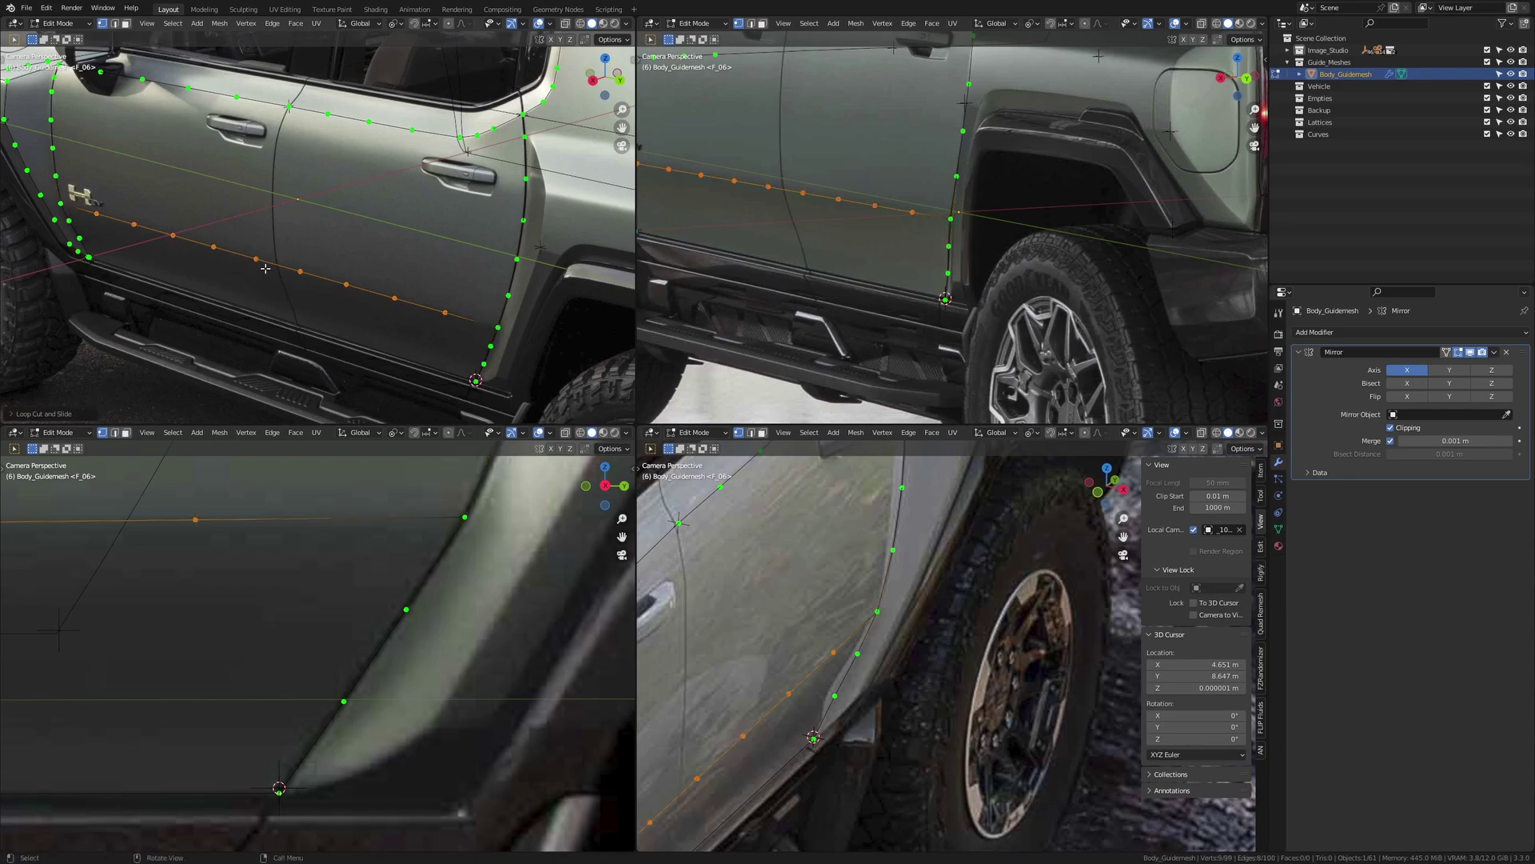
shift+middle_drag(919, 591, 874, 671)
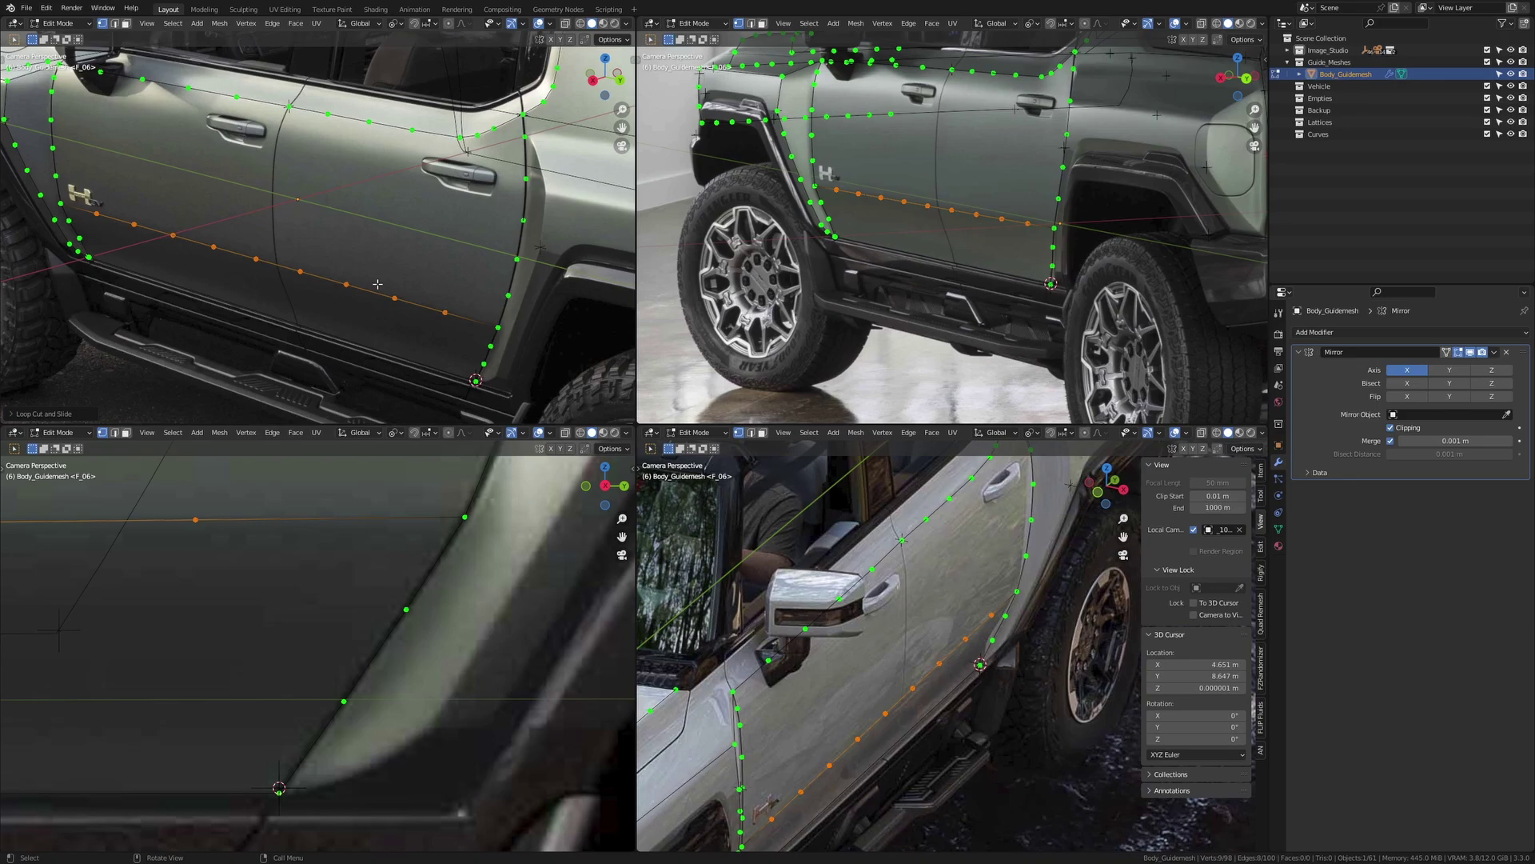
scroll(377, 284, down, 2)
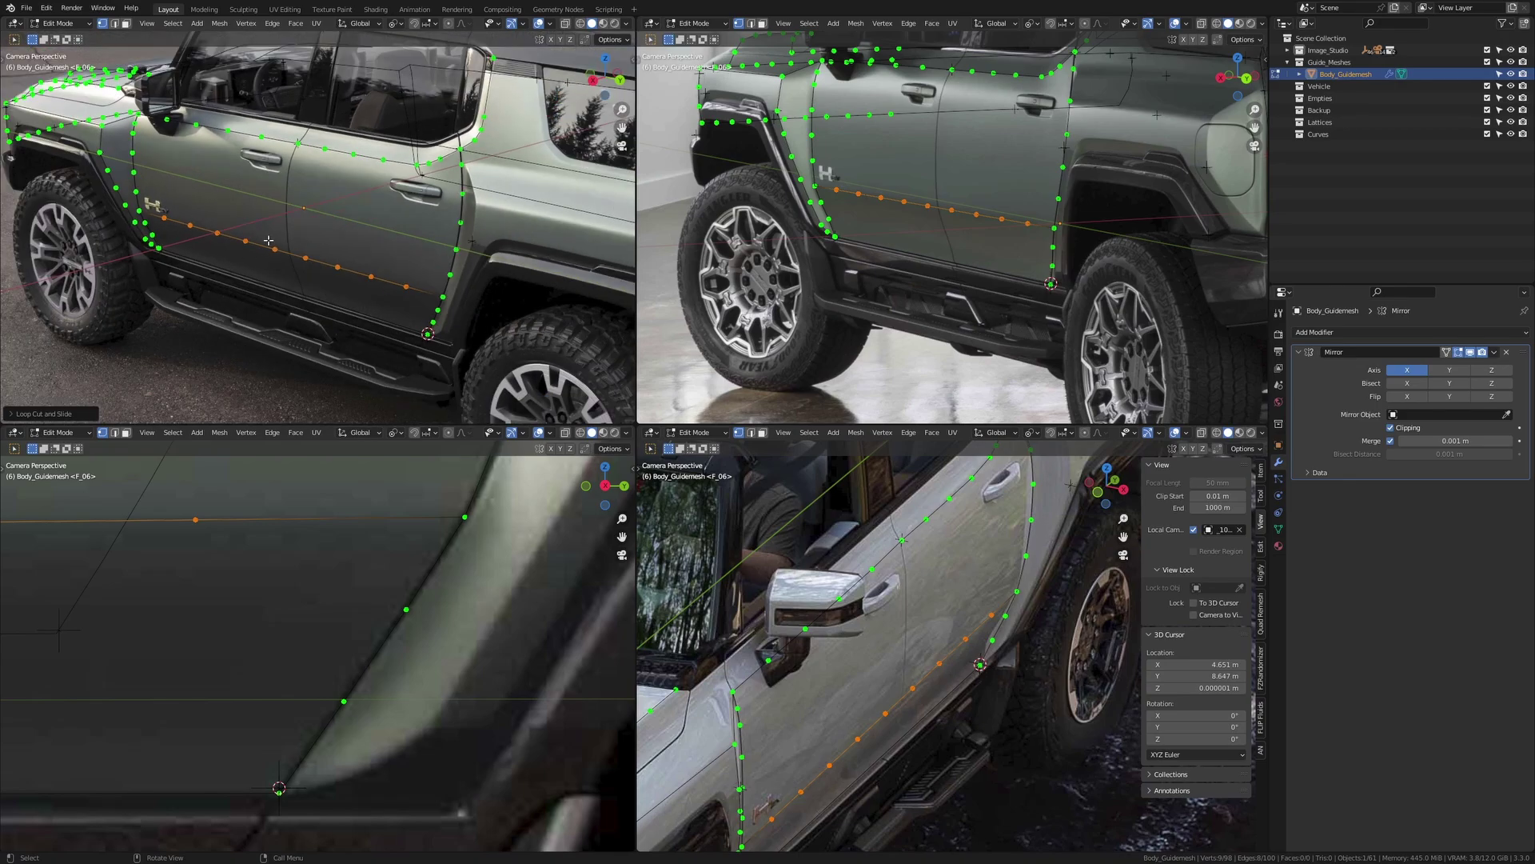
Examine the side curvature of the shoulder, mid-door and sill lines in an enlarged top orthographic view.
key(KP_0)
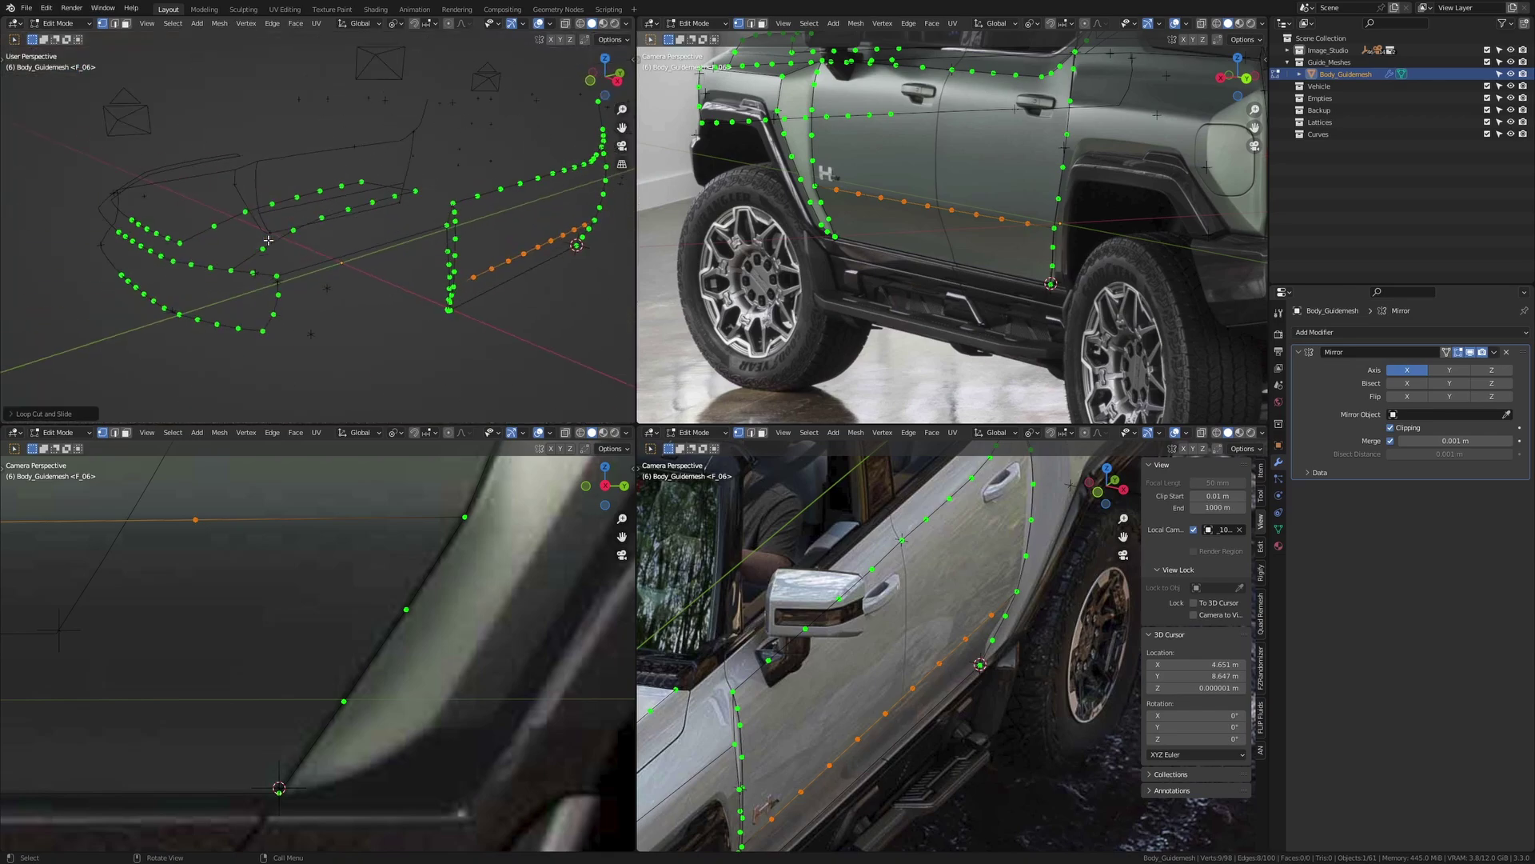
key(KP_7)
scroll(270, 240, down, 7)
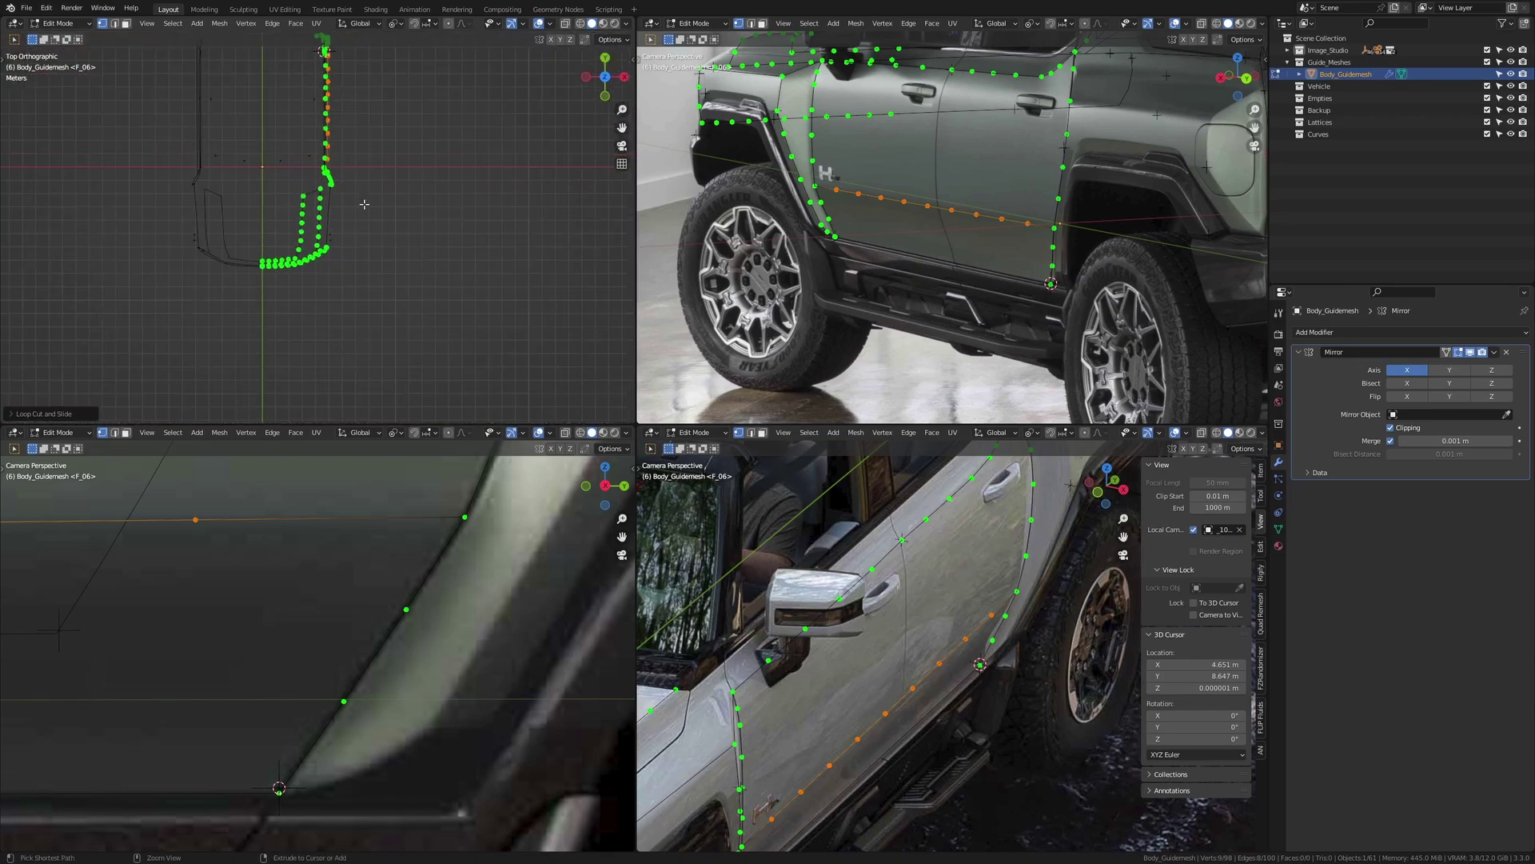
key(ctrl+space)
shift+middle_drag(648, 212, 497, 528)
scroll(512, 529, up, 3)
shift+middle_drag(619, 537, 762, 374)
key(ctrl+space)
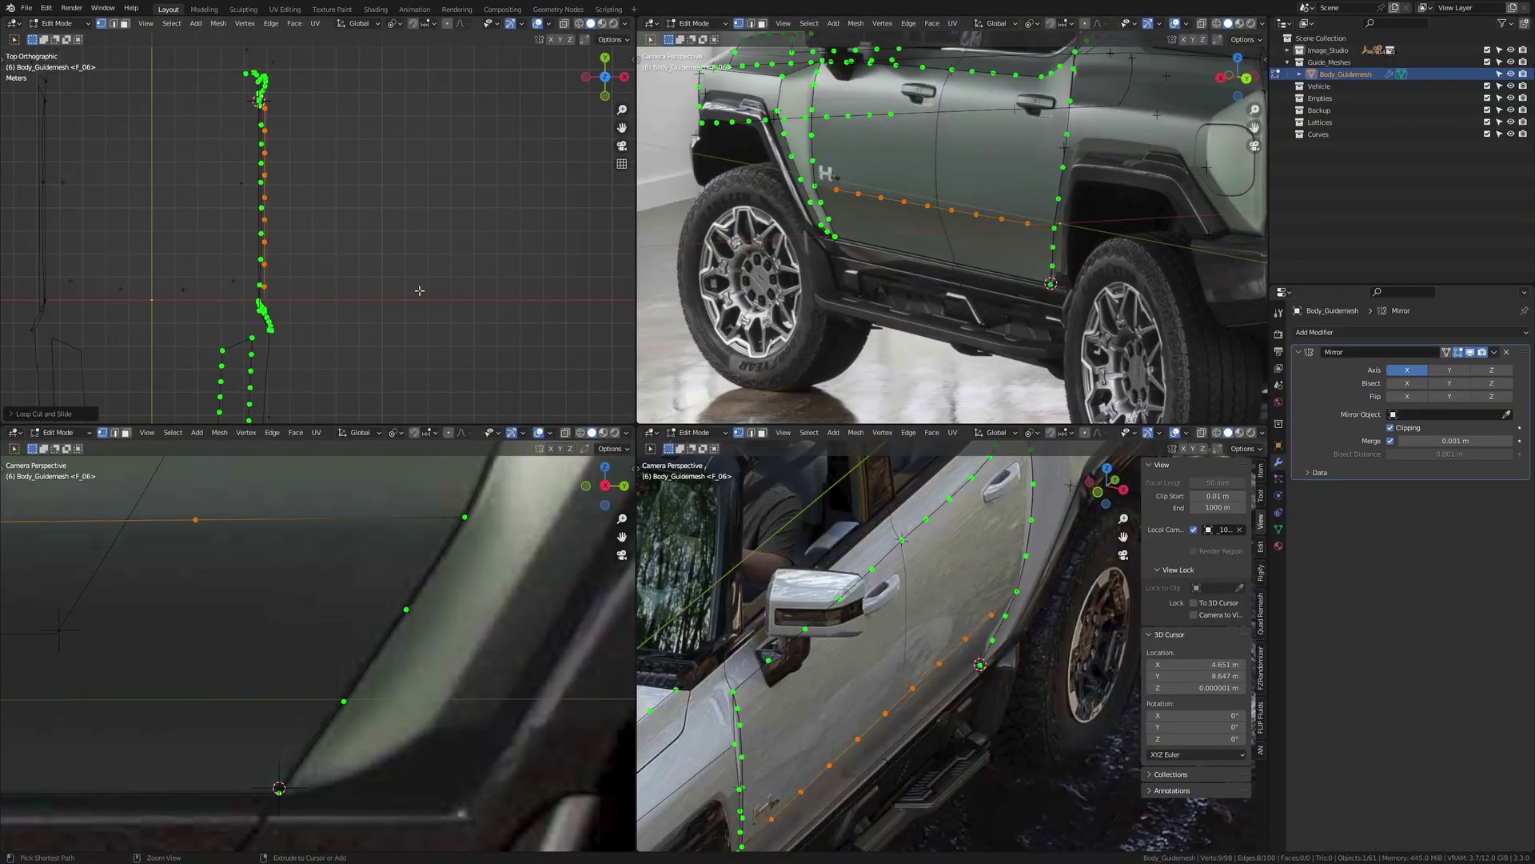
key(ctrl+space)
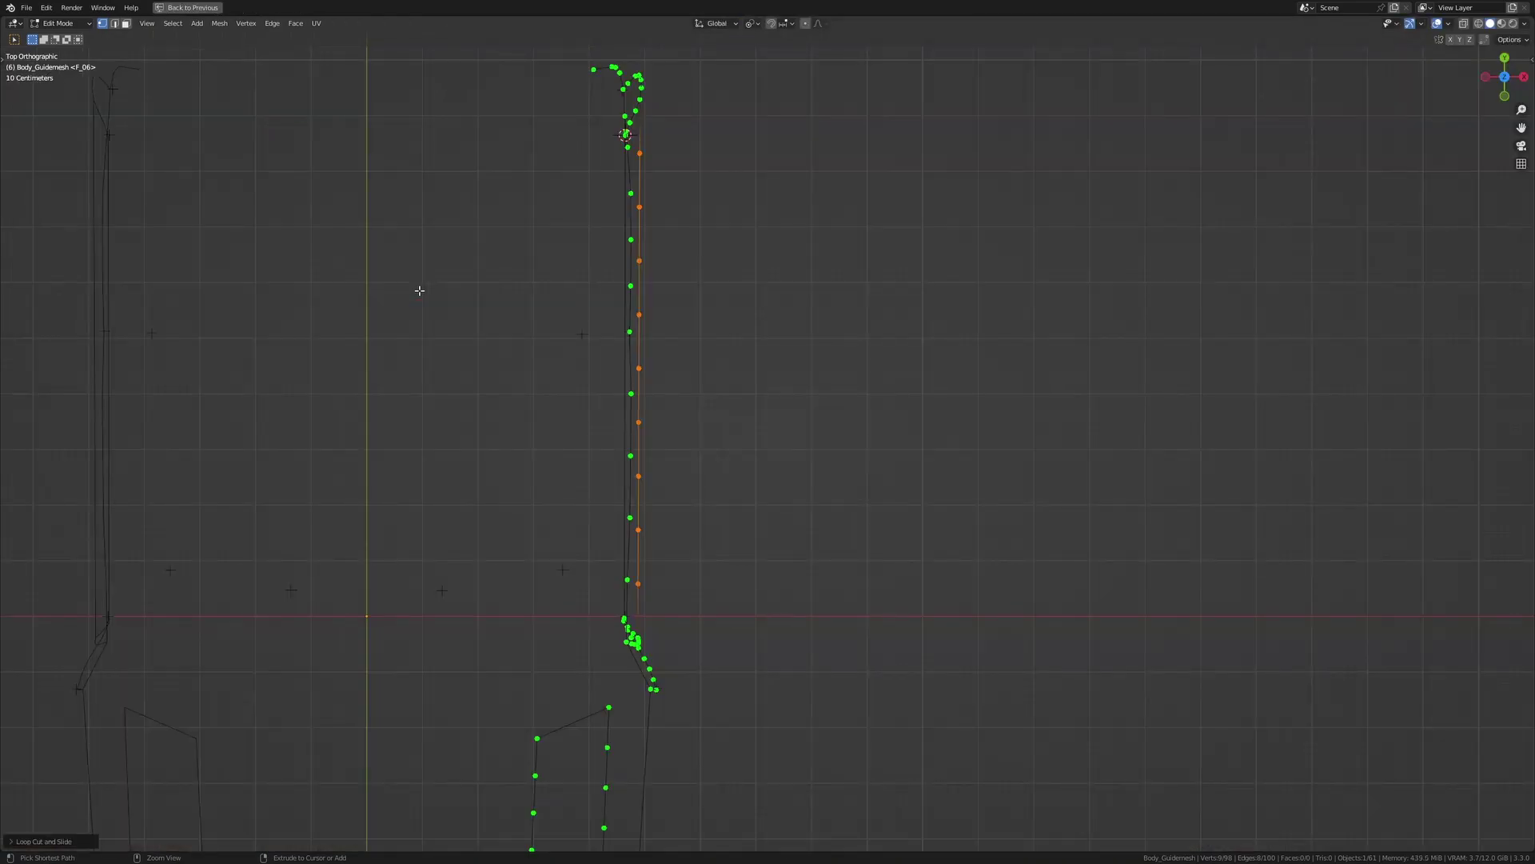
Highlight the inner vertices of the shoulder and lower mid-door lines and examine both lines' curvature in perspective.
middle_drag(572, 274, 661, 342)
key(b)
drag(436, 313, 994, 532)
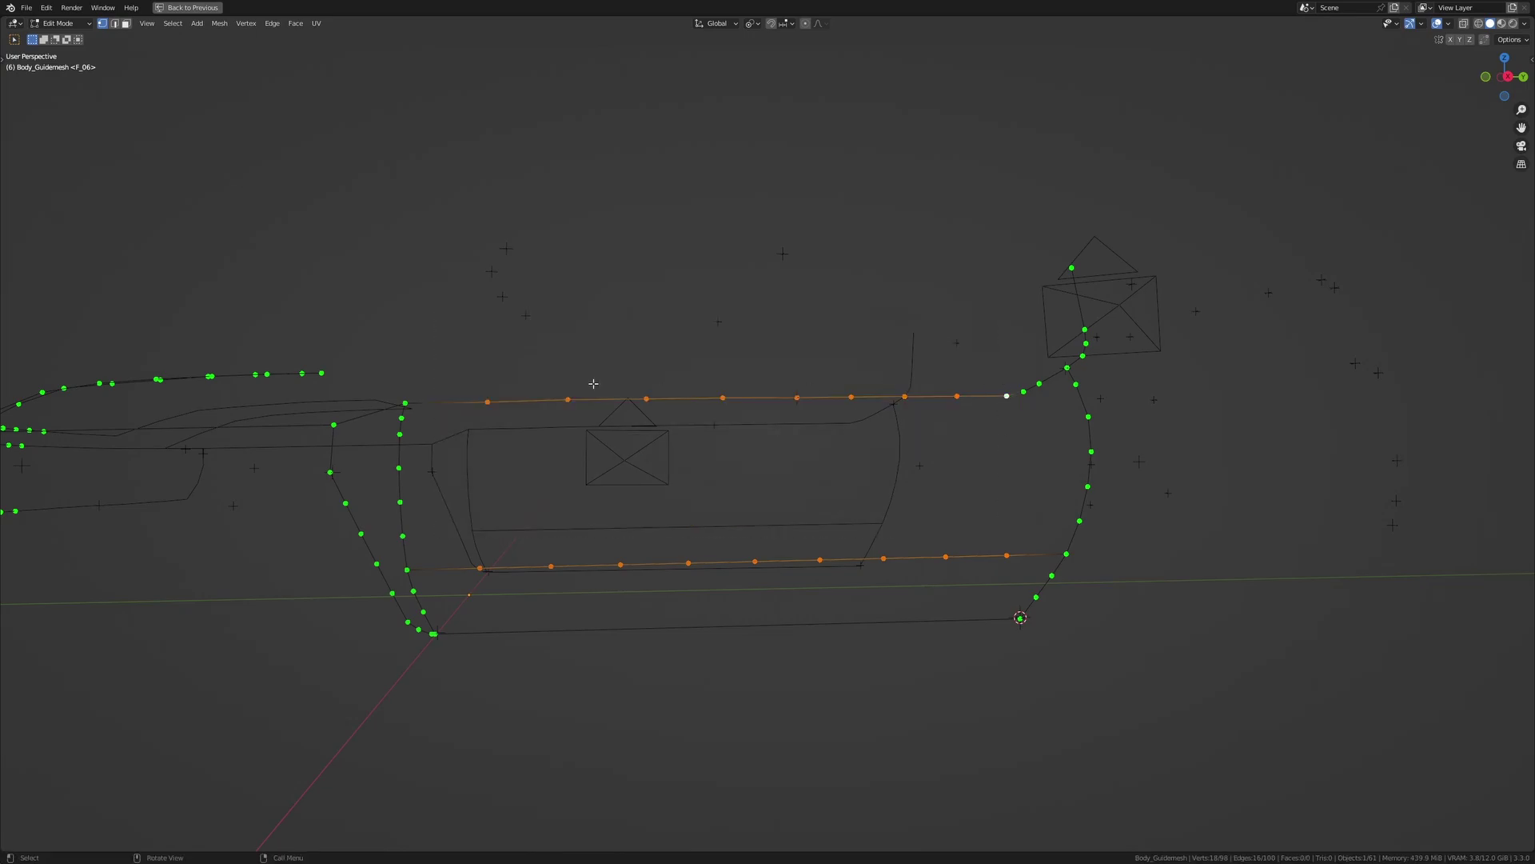
middle_drag(409, 402, 715, 435)
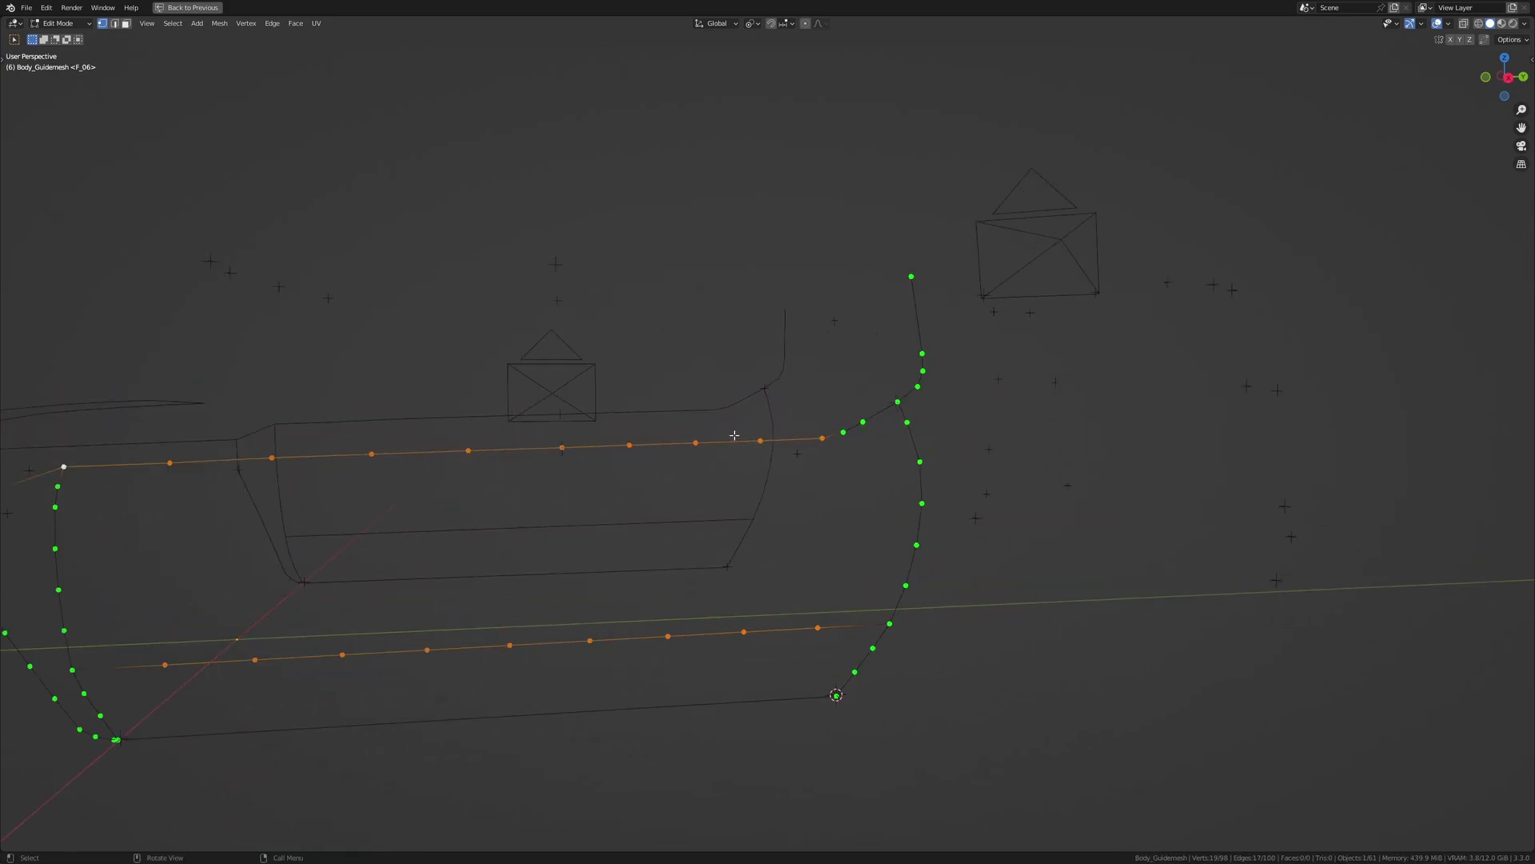
middle_drag(871, 423, 684, 475)
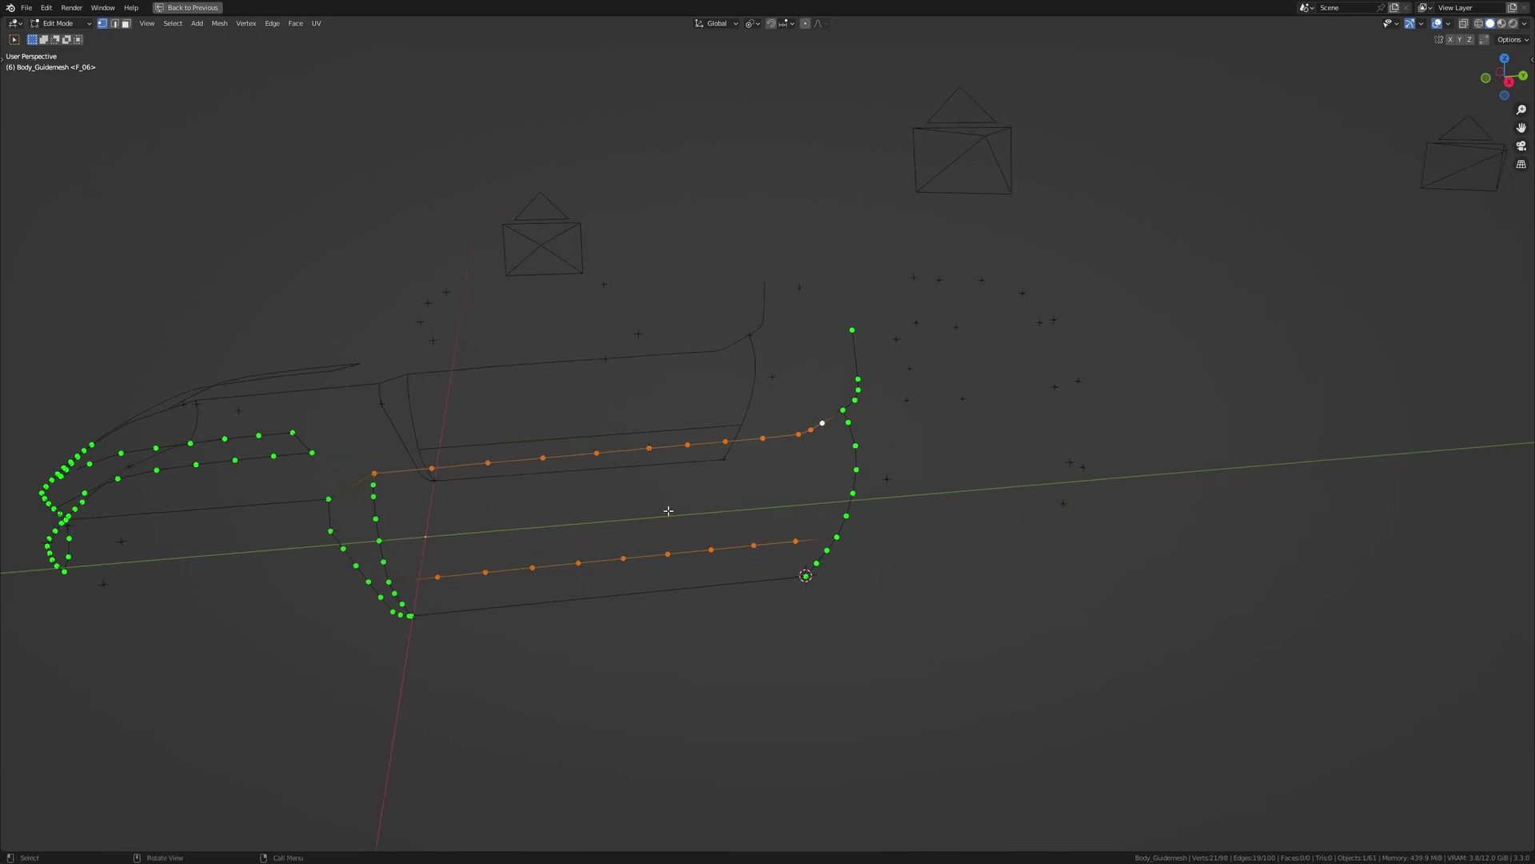
scroll(696, 517, up, 2)
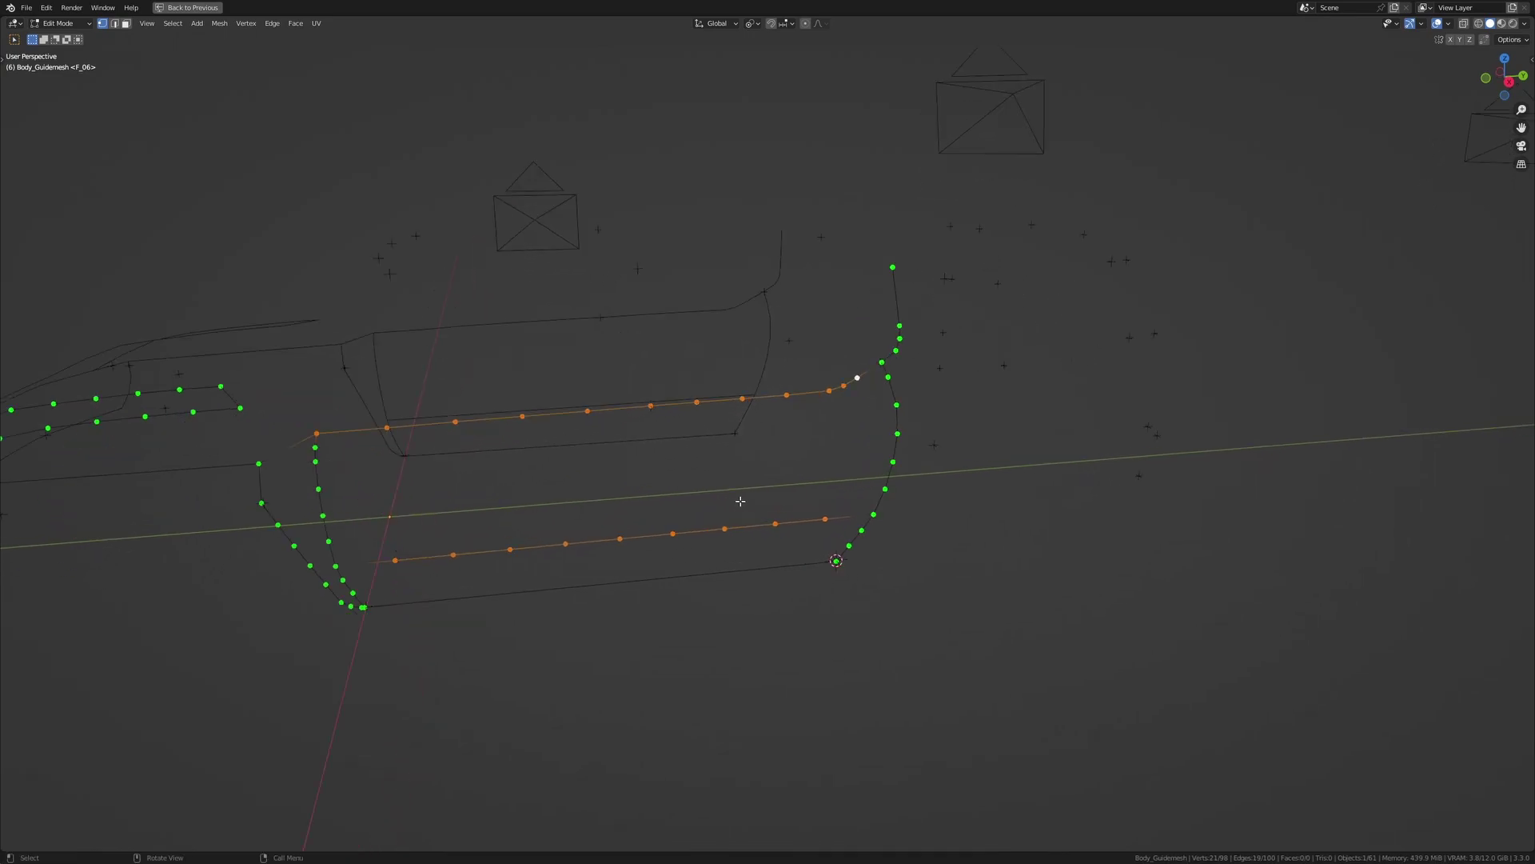
In the top view, select the lower mid-door line's nine inner vertices and move them outward along X.
key(KP_7)
shift+middle_drag(864, 524, 857, 480)
scroll(783, 337, up, 2)
scroll(788, 517, down, 2)
shift+middle_drag(789, 518, 858, 572)
scroll(864, 549, up, 3)
shift+middle_drag(862, 519, 842, 535)
scroll(822, 512, up, 2)
click(816, 530)
scroll(818, 531, down, 3)
shift+middle_drag(875, 667, 881, 436)
shift+middle_drag(827, 637, 778, 603)
ctrl+click(780, 602)
key(KP_7)
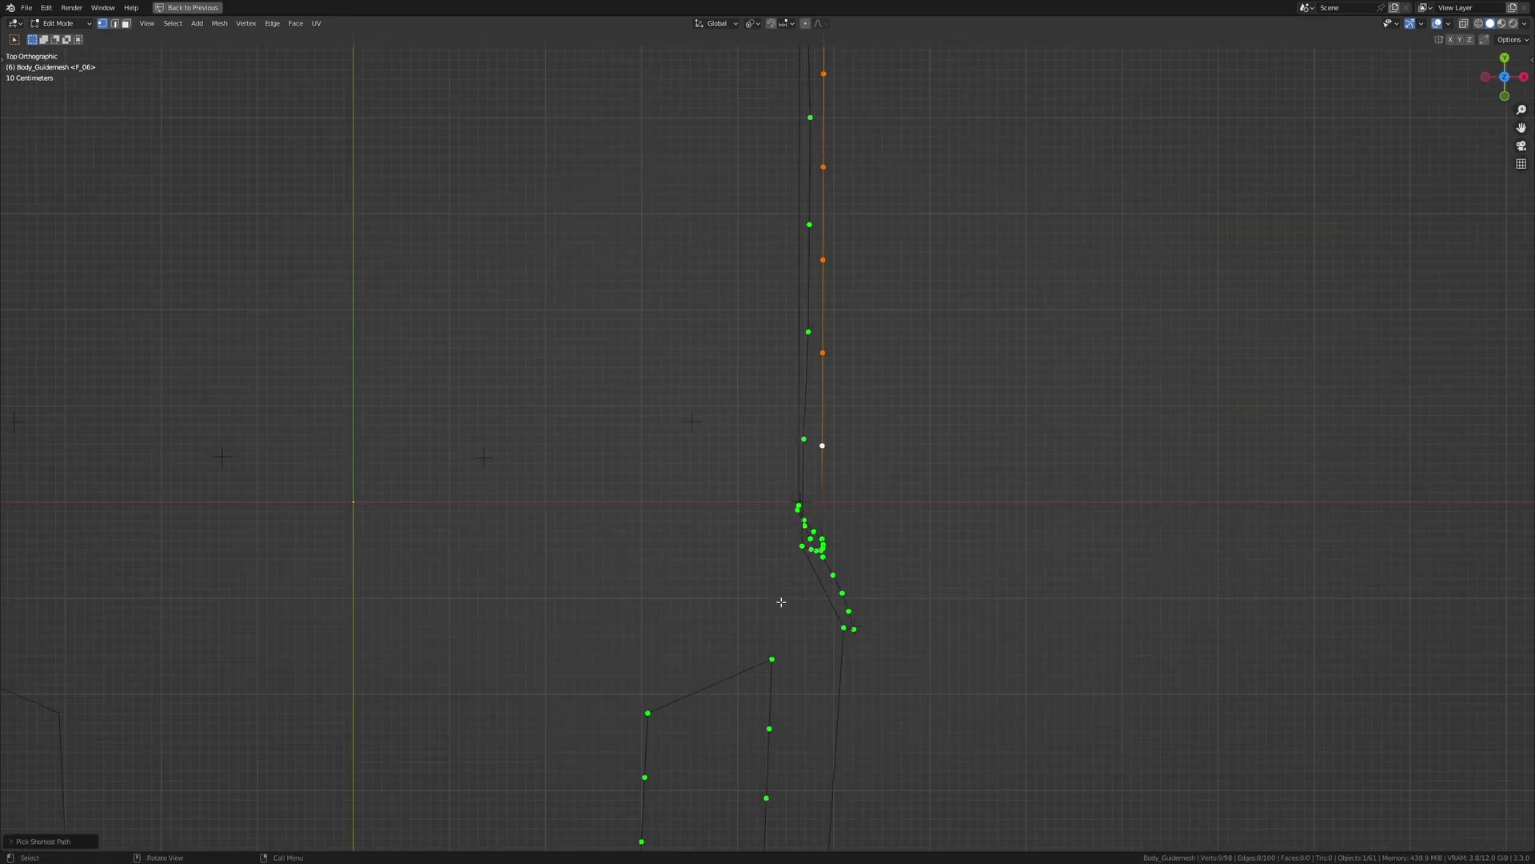
scroll(851, 665, up, 2)
key(g)
key(x)
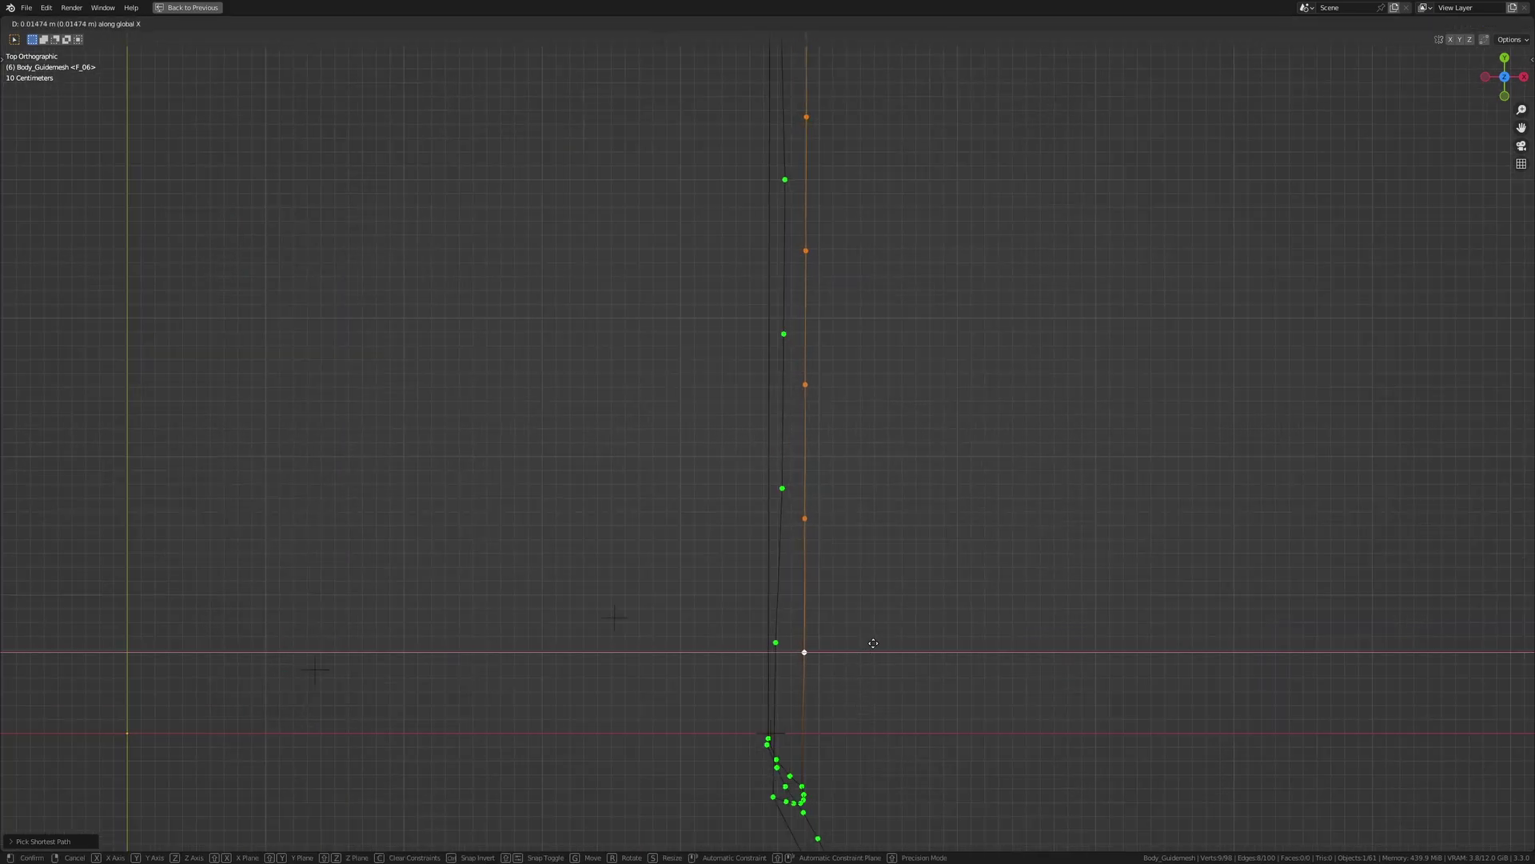
click(860, 641)
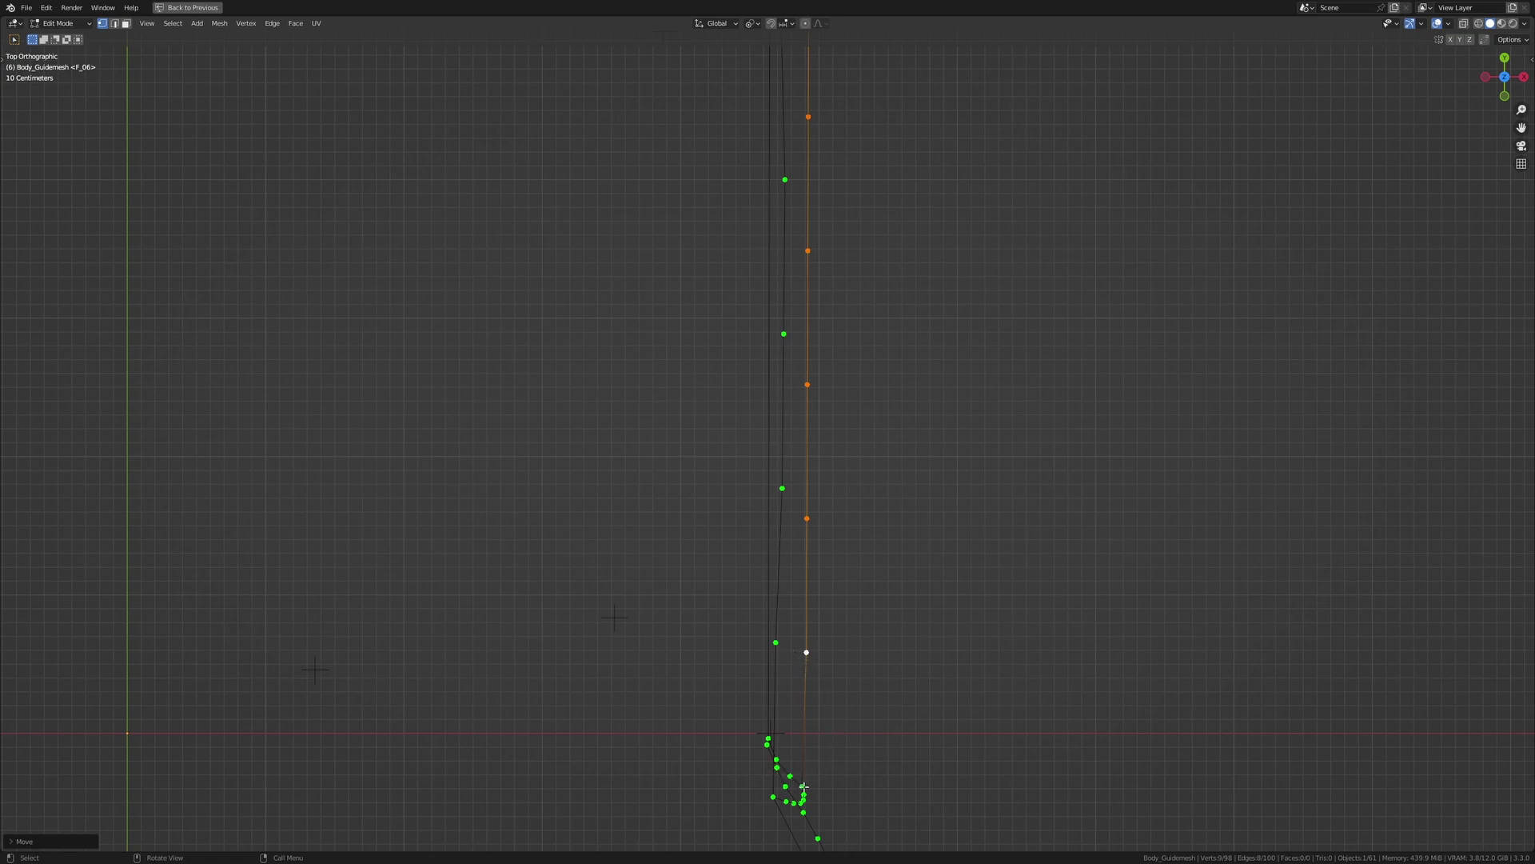
Exclude the foremost inner vertex of the lower mid-door line and move the other eight farther outward along X.
ctrl+drag(794, 638, 875, 730)
shift+middle_drag(955, 272, 938, 365)
shift+middle_drag(860, 439, 854, 504)
shift+middle_drag(880, 655, 880, 652)
shift+scroll(879, 639, down, 2)
key(g)
key(x)
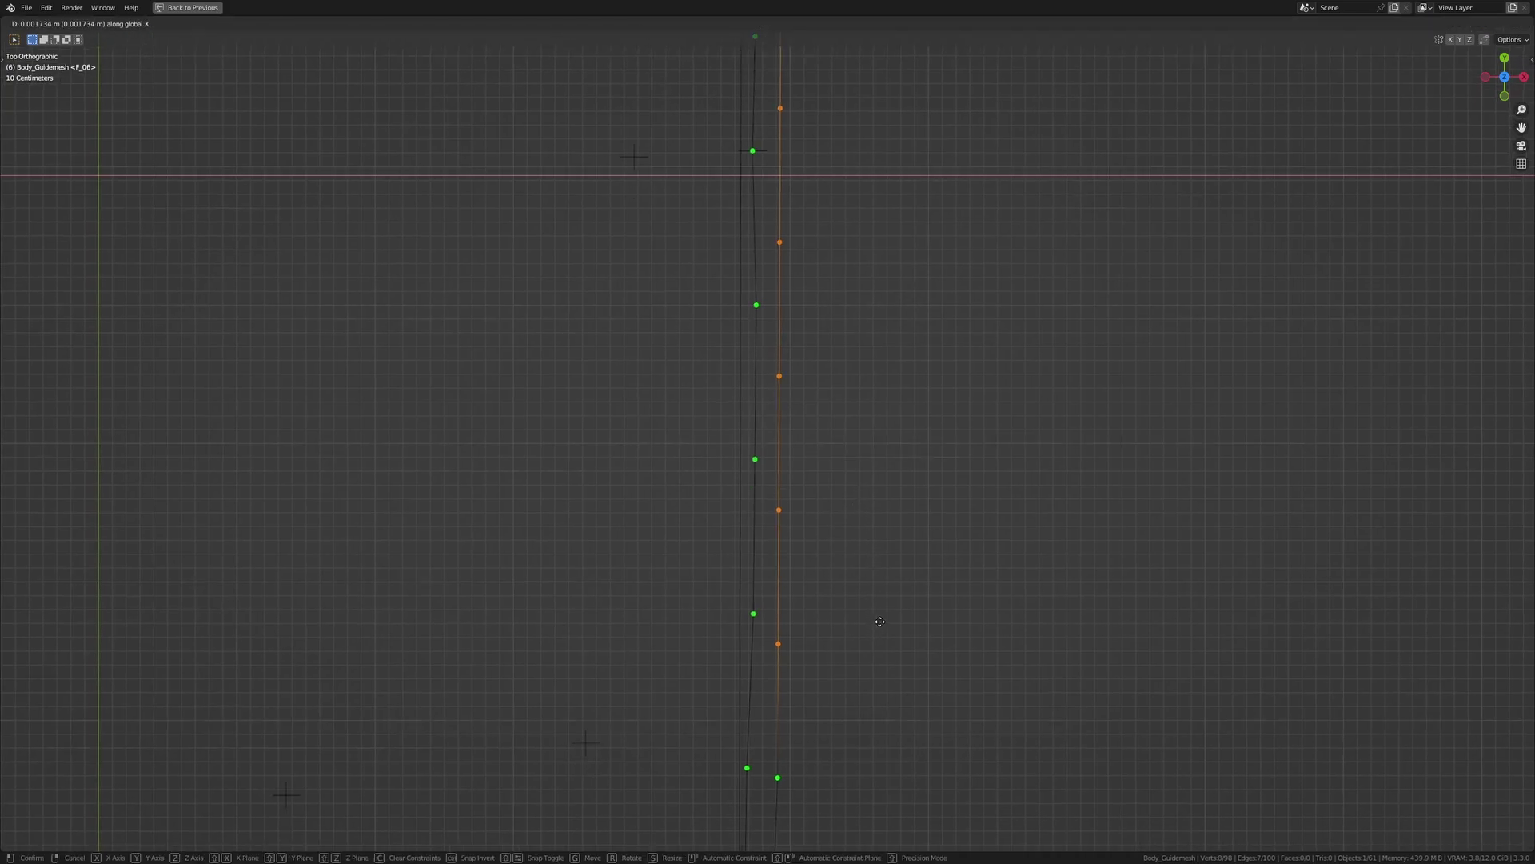
click(908, 541)
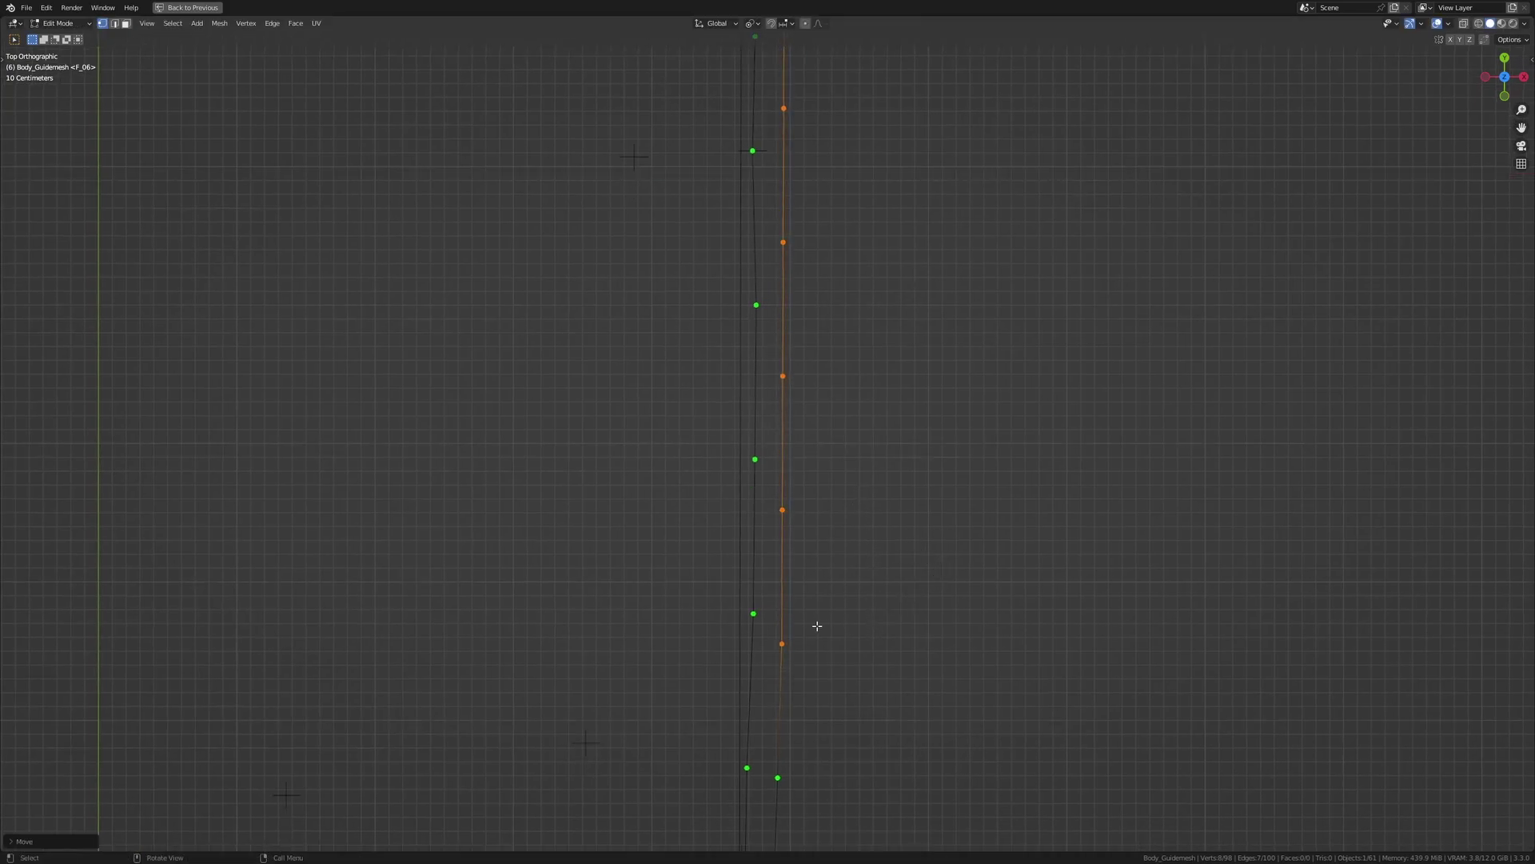
Bow the lower mid-door line farther outward along X behind its two foremost inner vertices.
scroll(833, 589, up, 2)
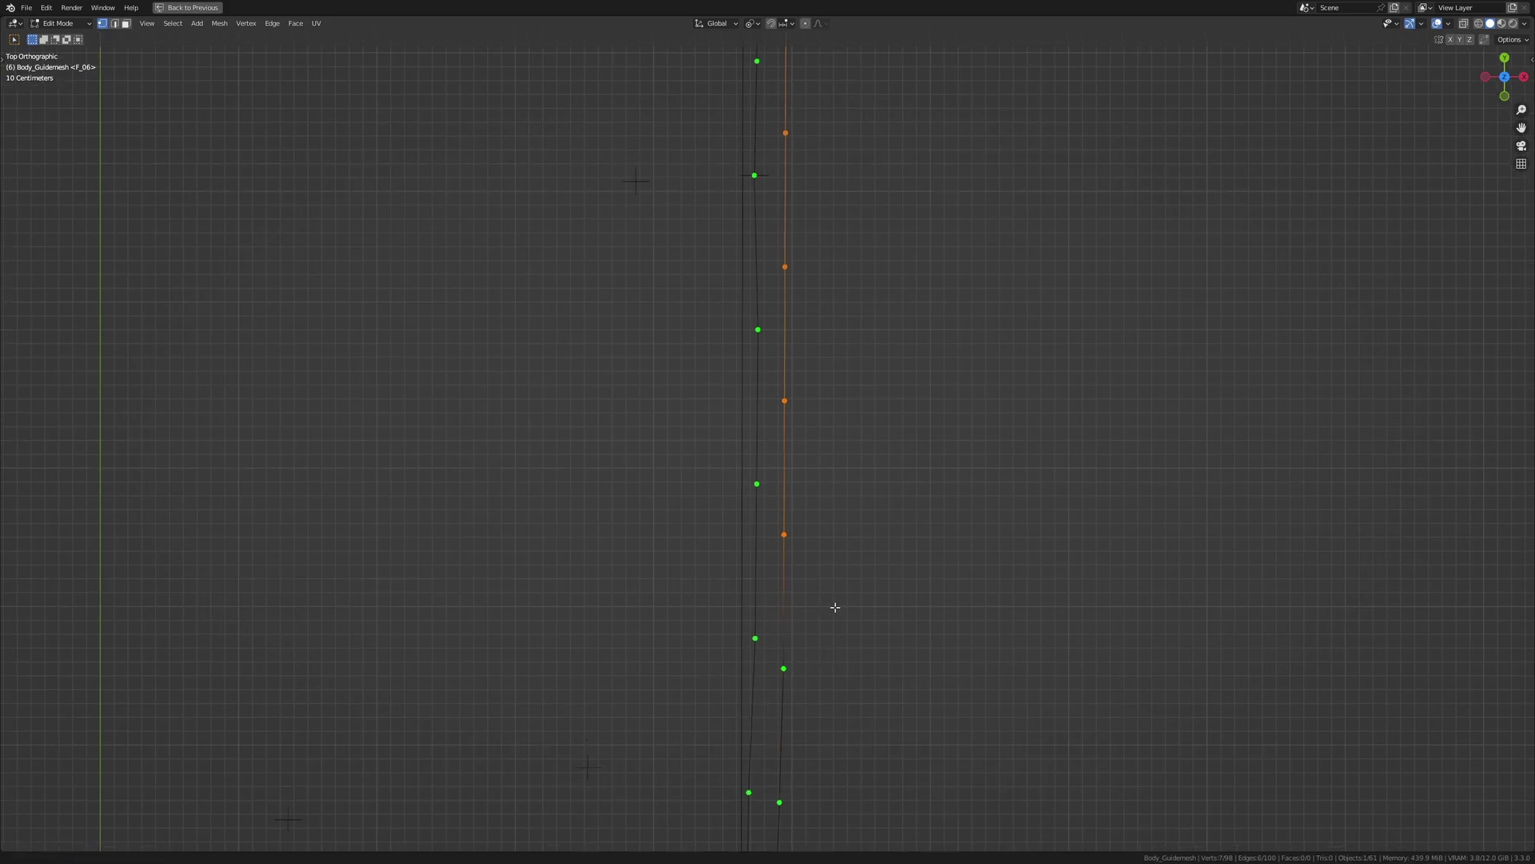
key(g)
key(x)
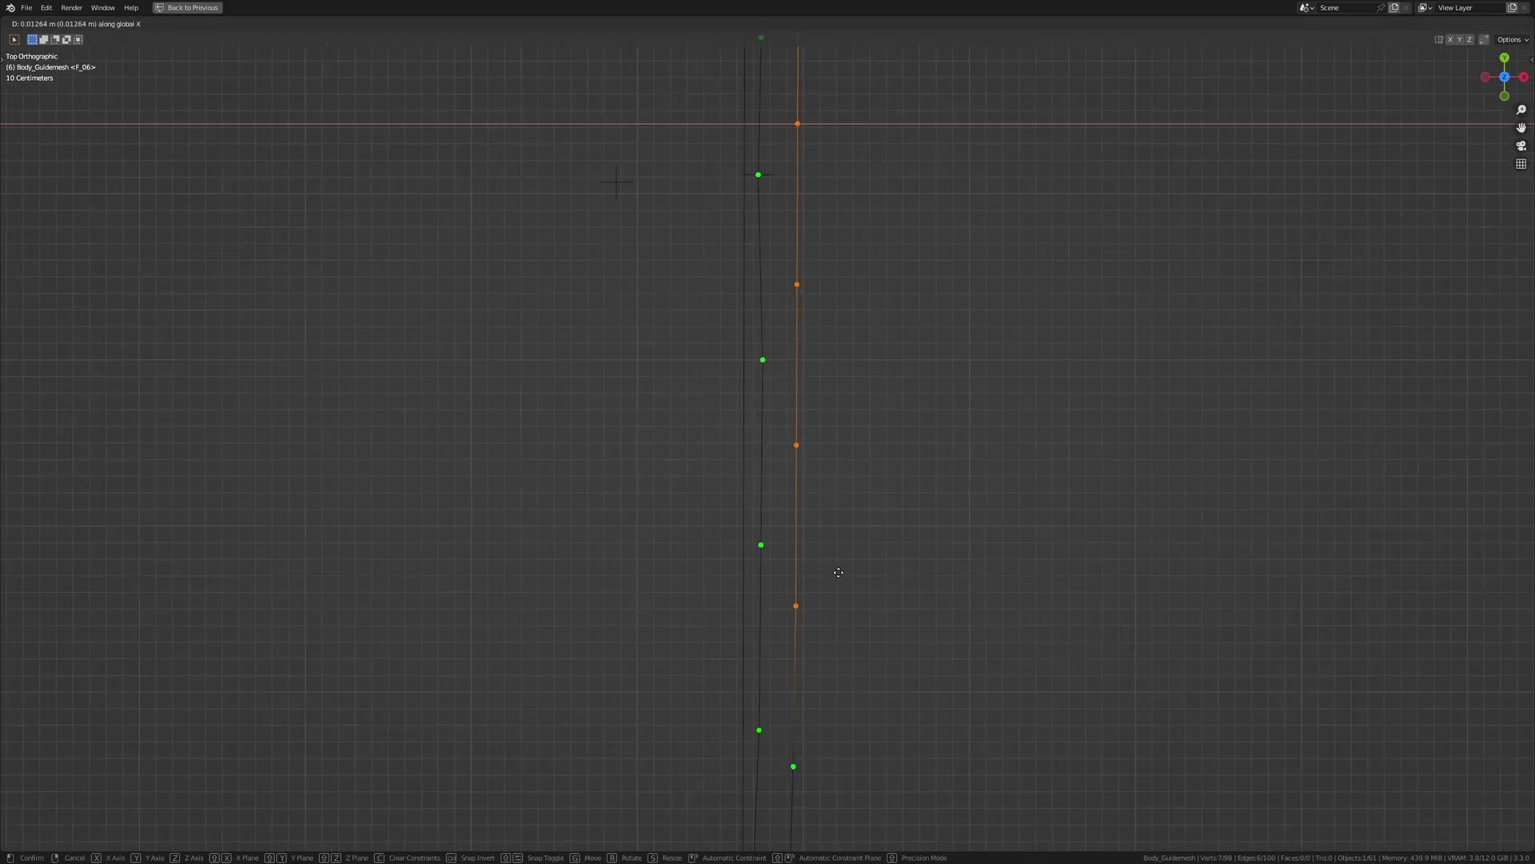
click(838, 573)
scroll(826, 620, down, 2)
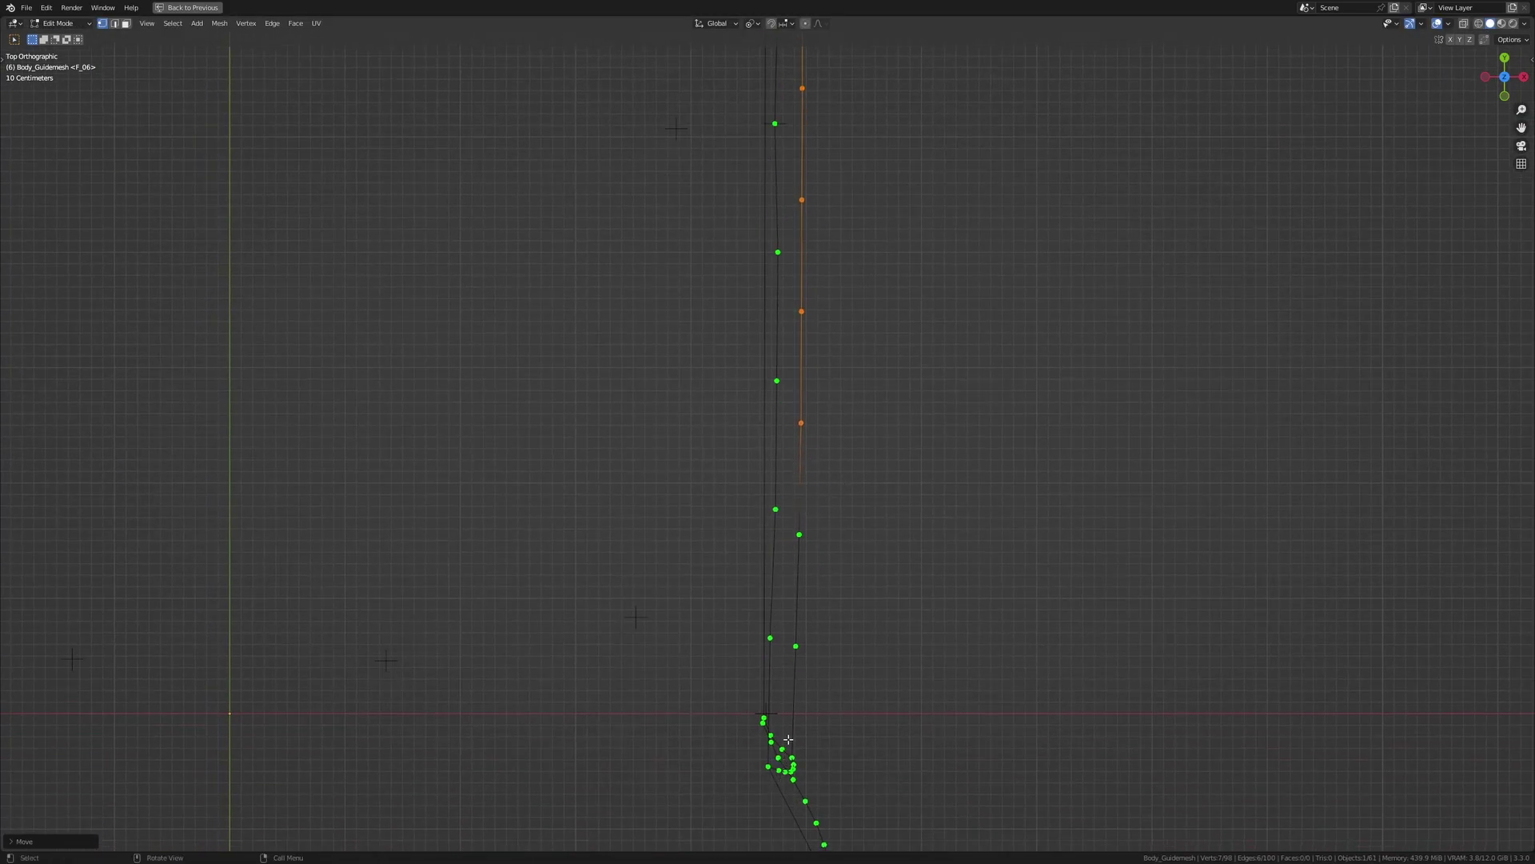
scroll(809, 355, up, 1)
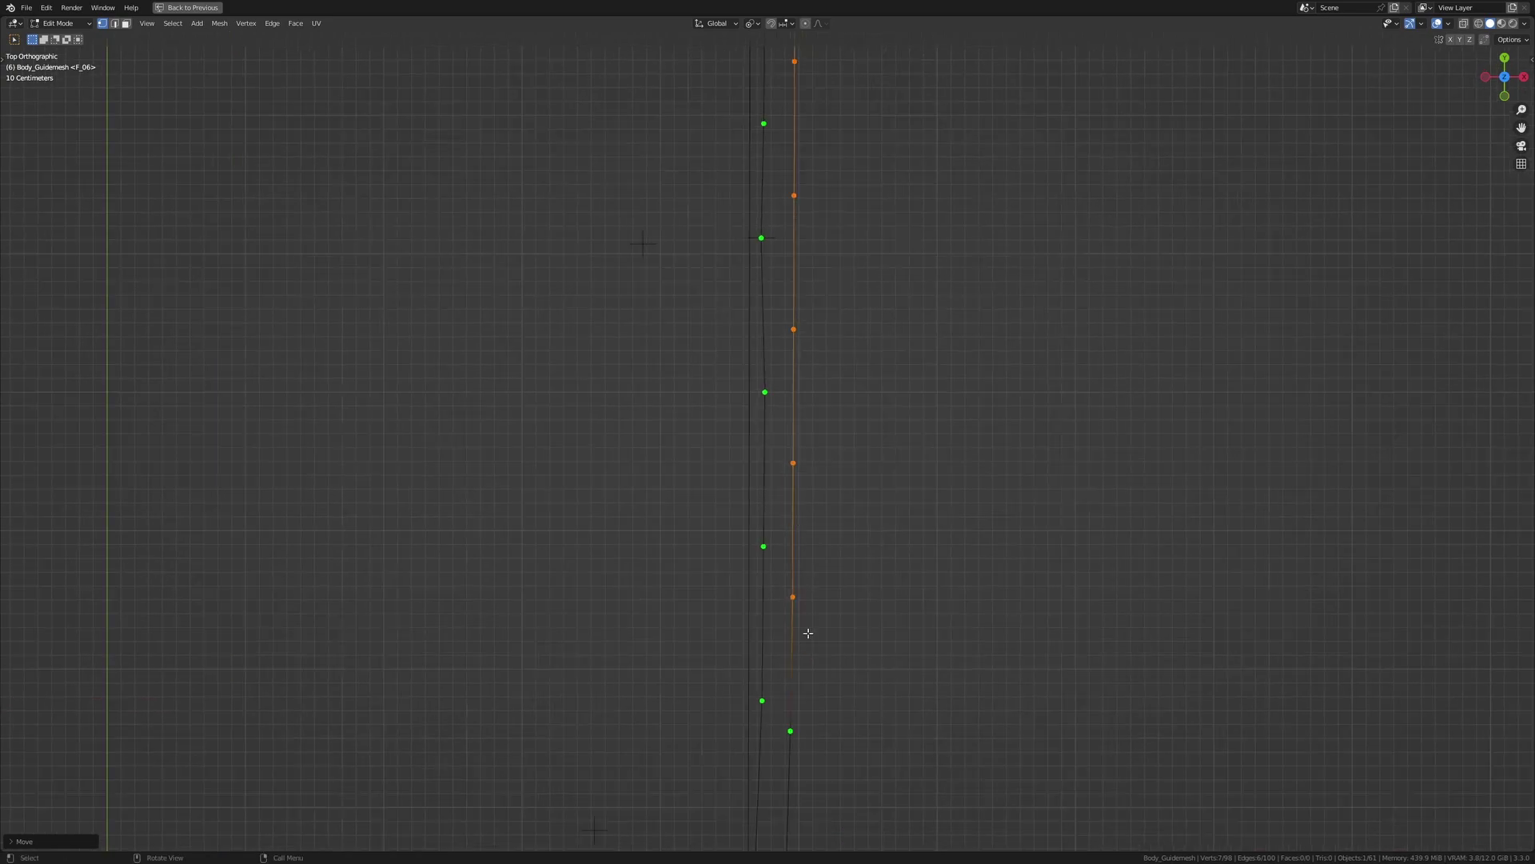
scroll(867, 560, up, 1)
key(g)
key(x)
click(876, 542)
Smooth the kink in the shoulder line between the two doors by moving its vertex along X.
scroll(843, 497, down, 4)
scroll(853, 570, up, 3)
shift+middle_drag(807, 535, 845, 475)
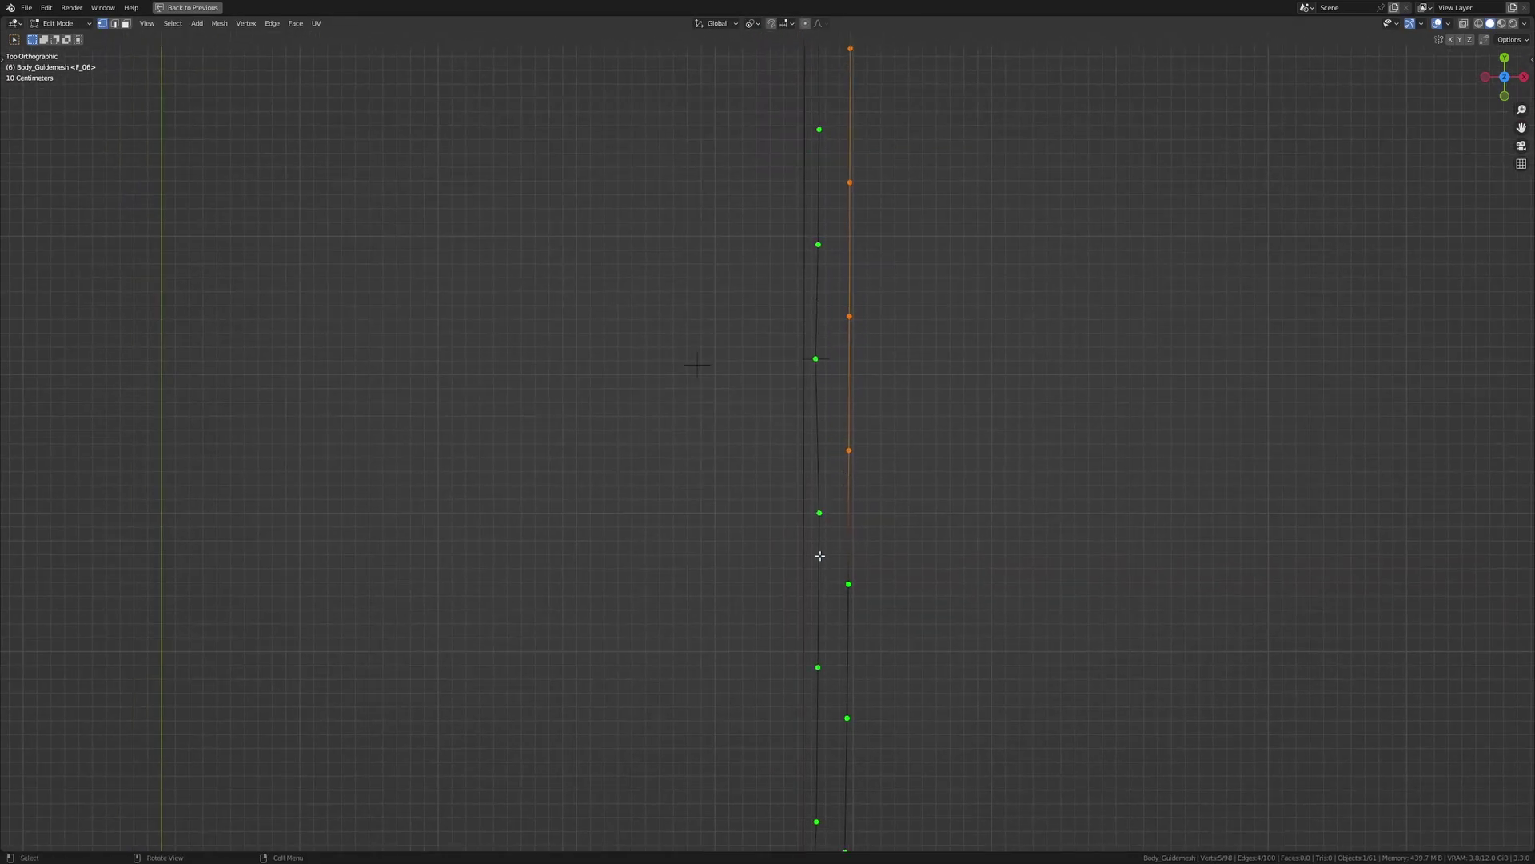
scroll(814, 400, up, 1)
click(818, 494)
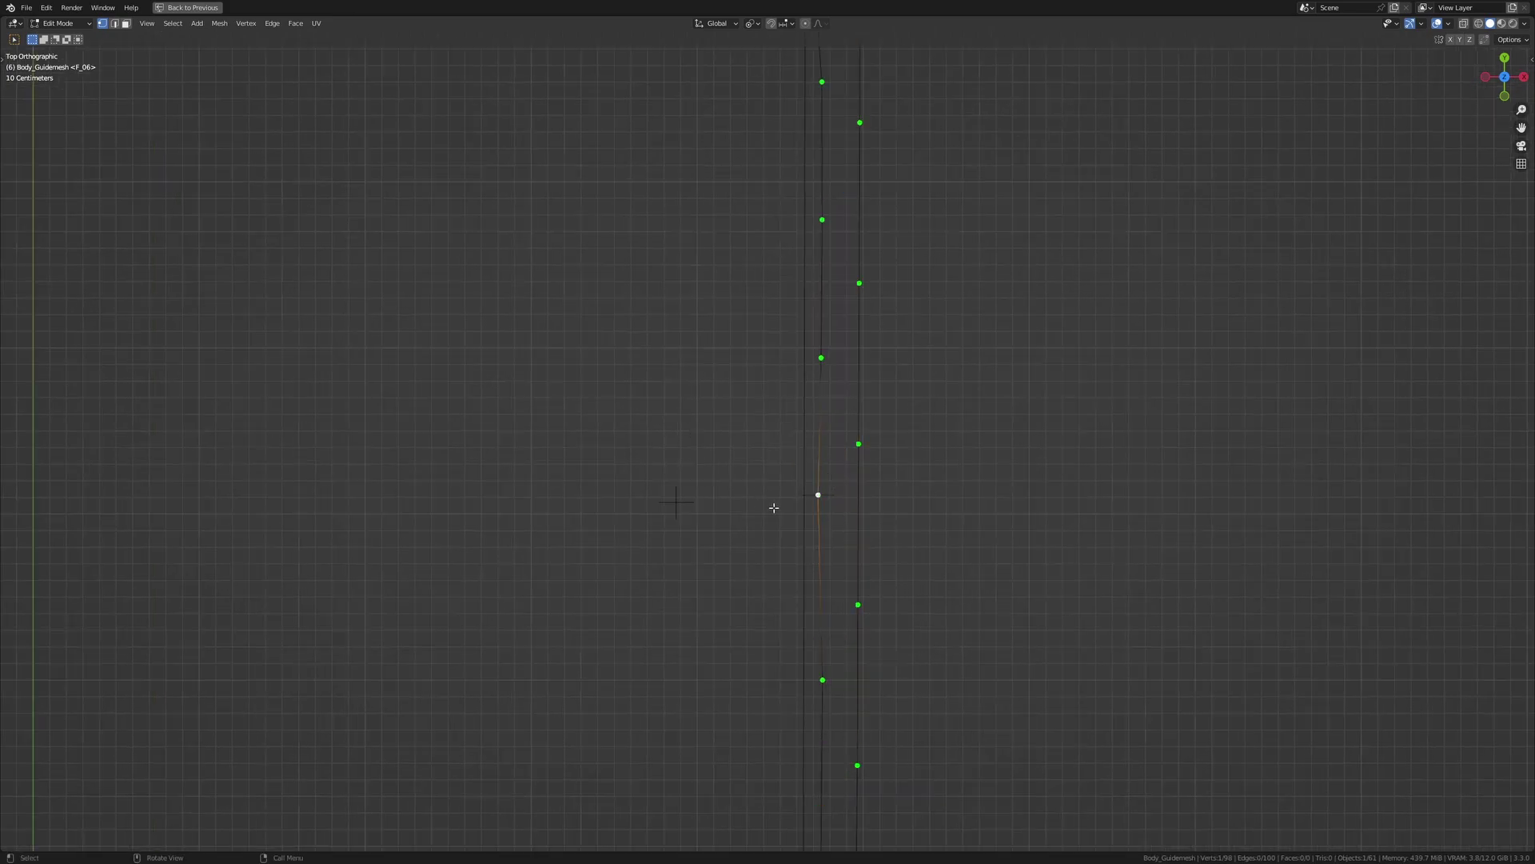
key(g)
key(x)
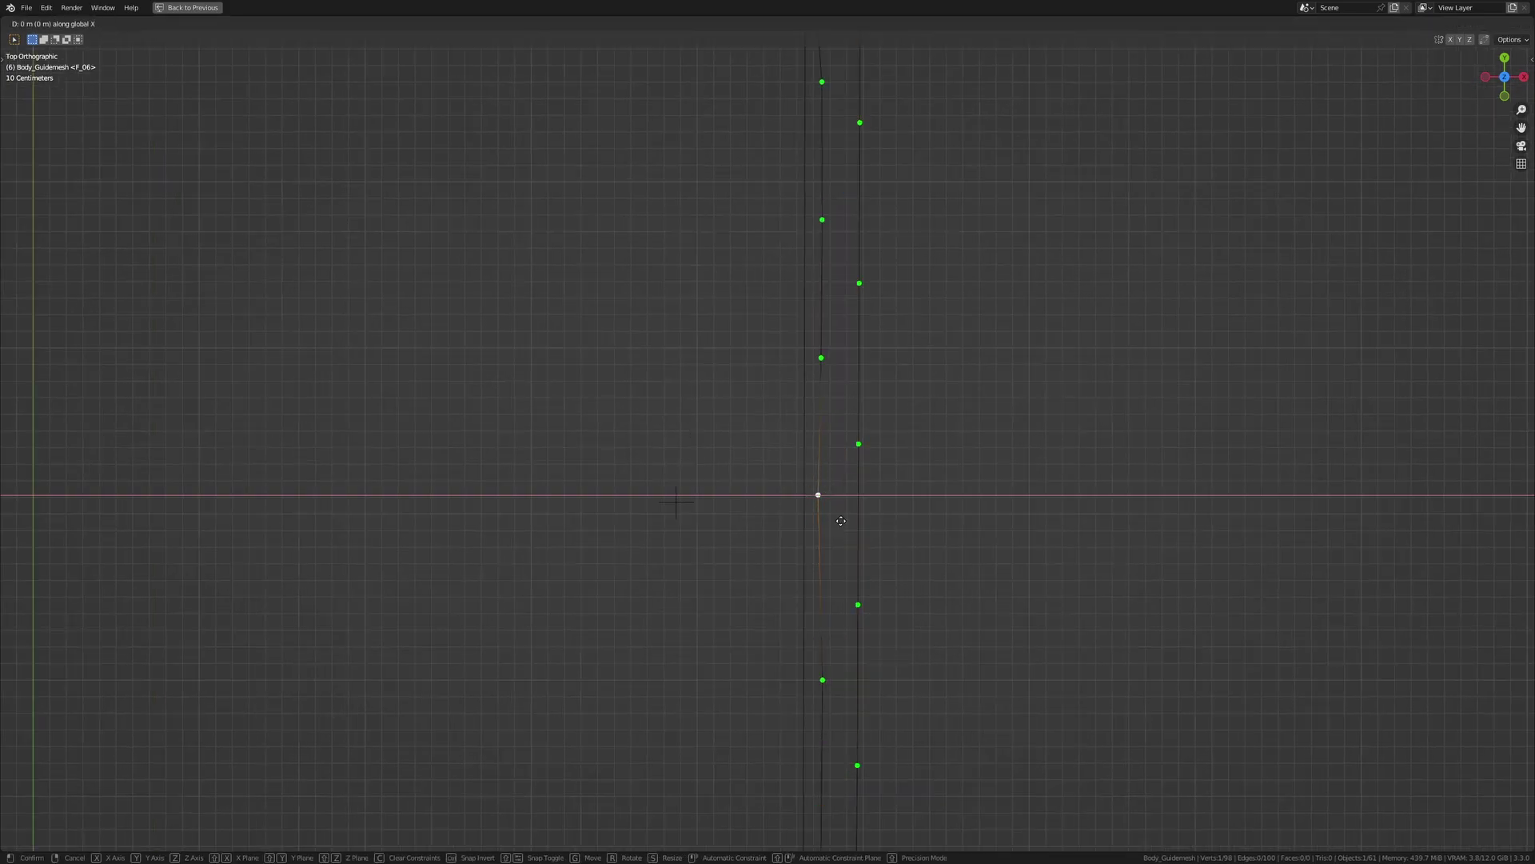
click(876, 489)
Highlight the whole guide mesh and examine the side lines' curvature from above.
key(a)
scroll(866, 542, down, 1)
scroll(870, 576, down, 1)
shift+middle_drag(871, 597, 863, 448)
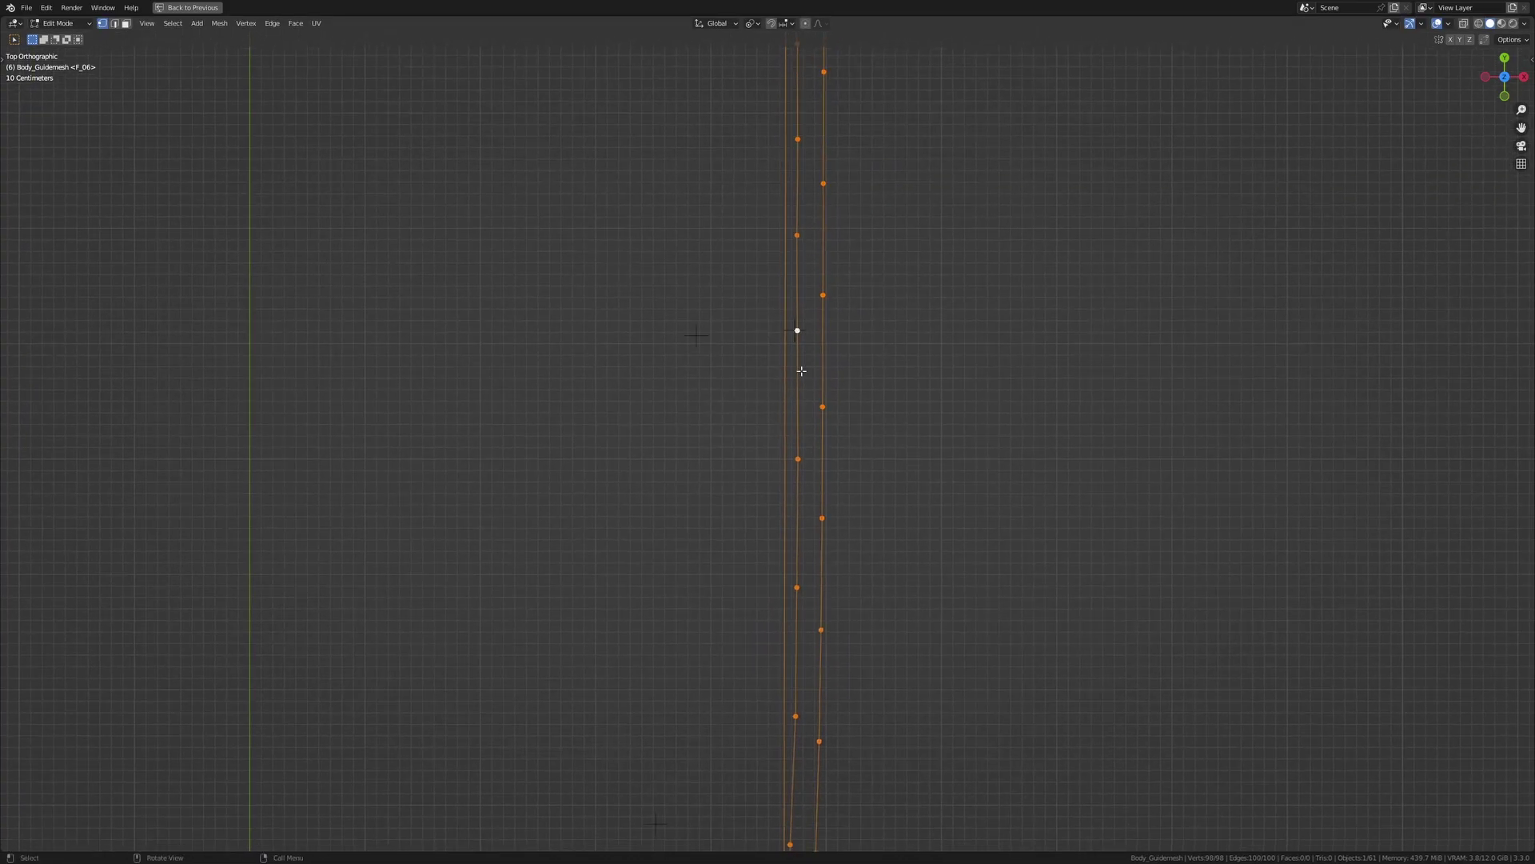
shift+middle_drag(816, 479, 805, 541)
scroll(872, 520, up, 1)
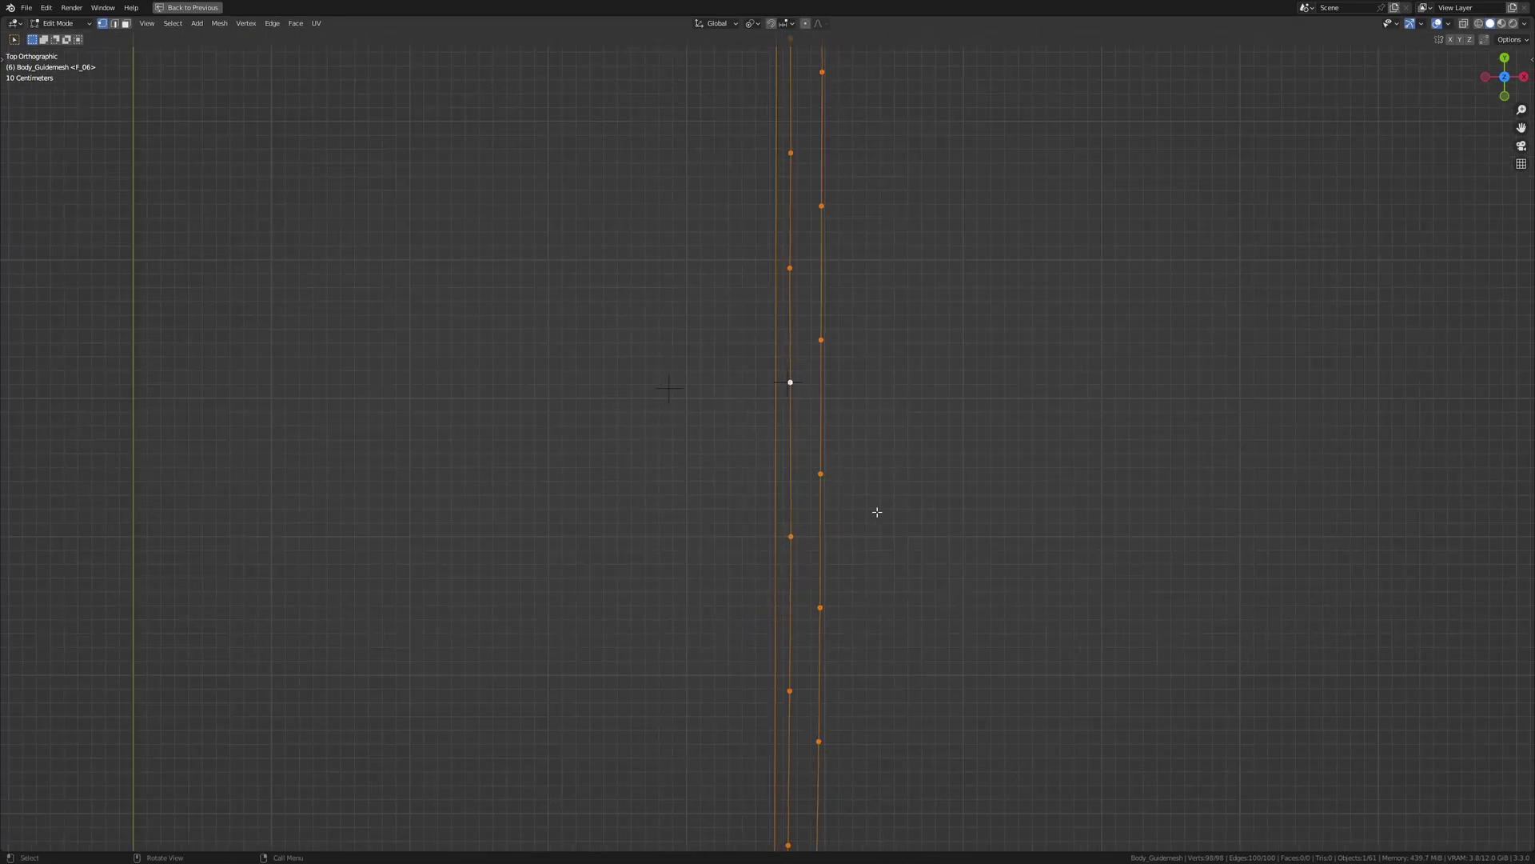
scroll(822, 451, down, 3)
Select the five rearmost inner vertices of the lower mid-door line and adjust them along X.
click(785, 566)
ctrl+click(787, 255)
scroll(887, 405, up, 3)
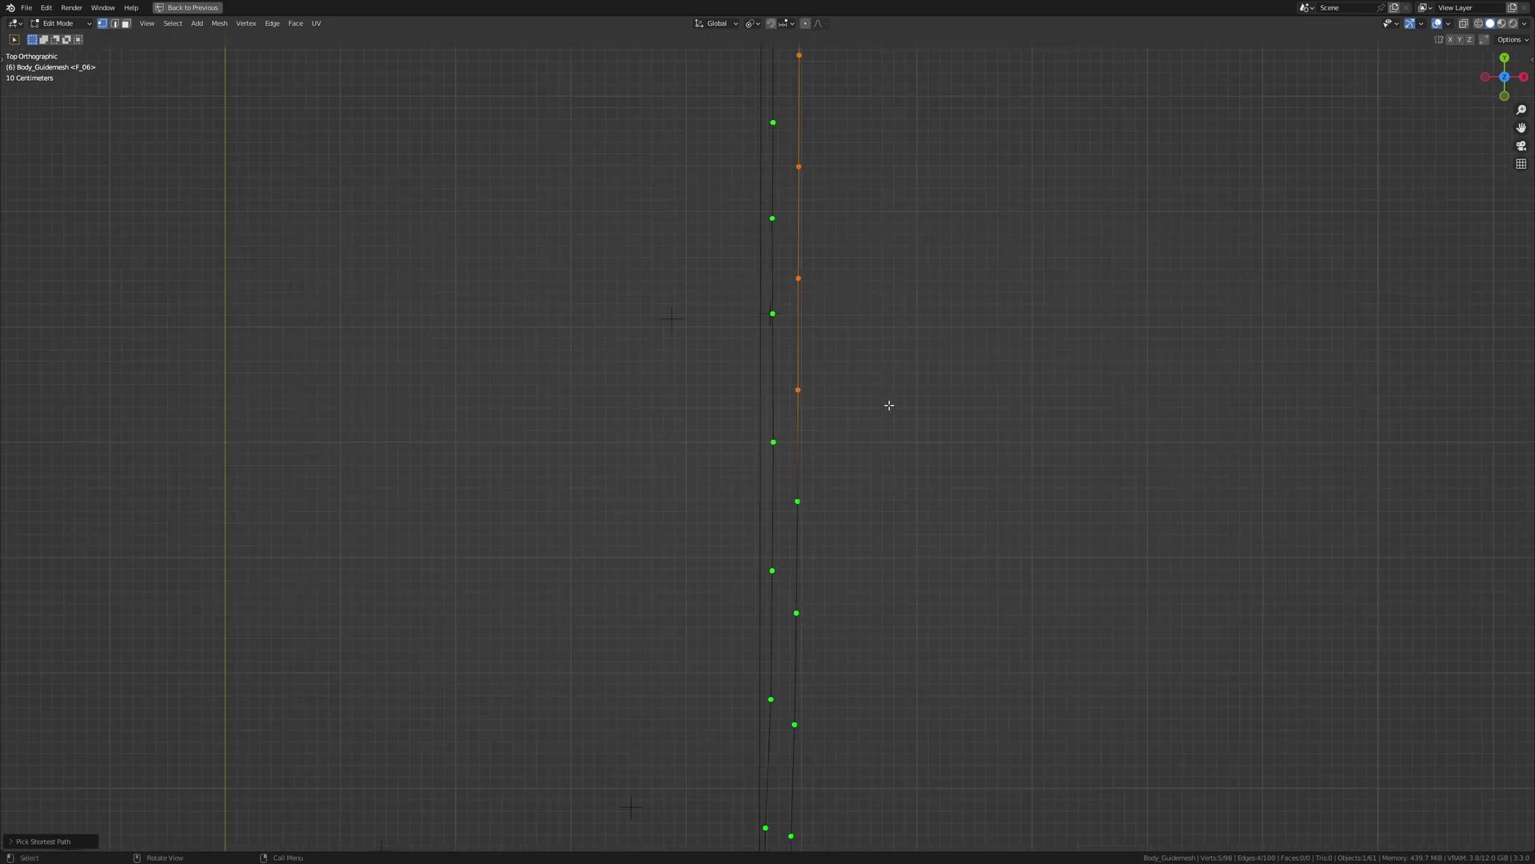
key(g)
key(x)
click(880, 488)
Reduce the selection to the line's four rearmost inner vertices and adjust them along X.
shift+click(786, 491)
shift+middle_drag(835, 368, 837, 521)
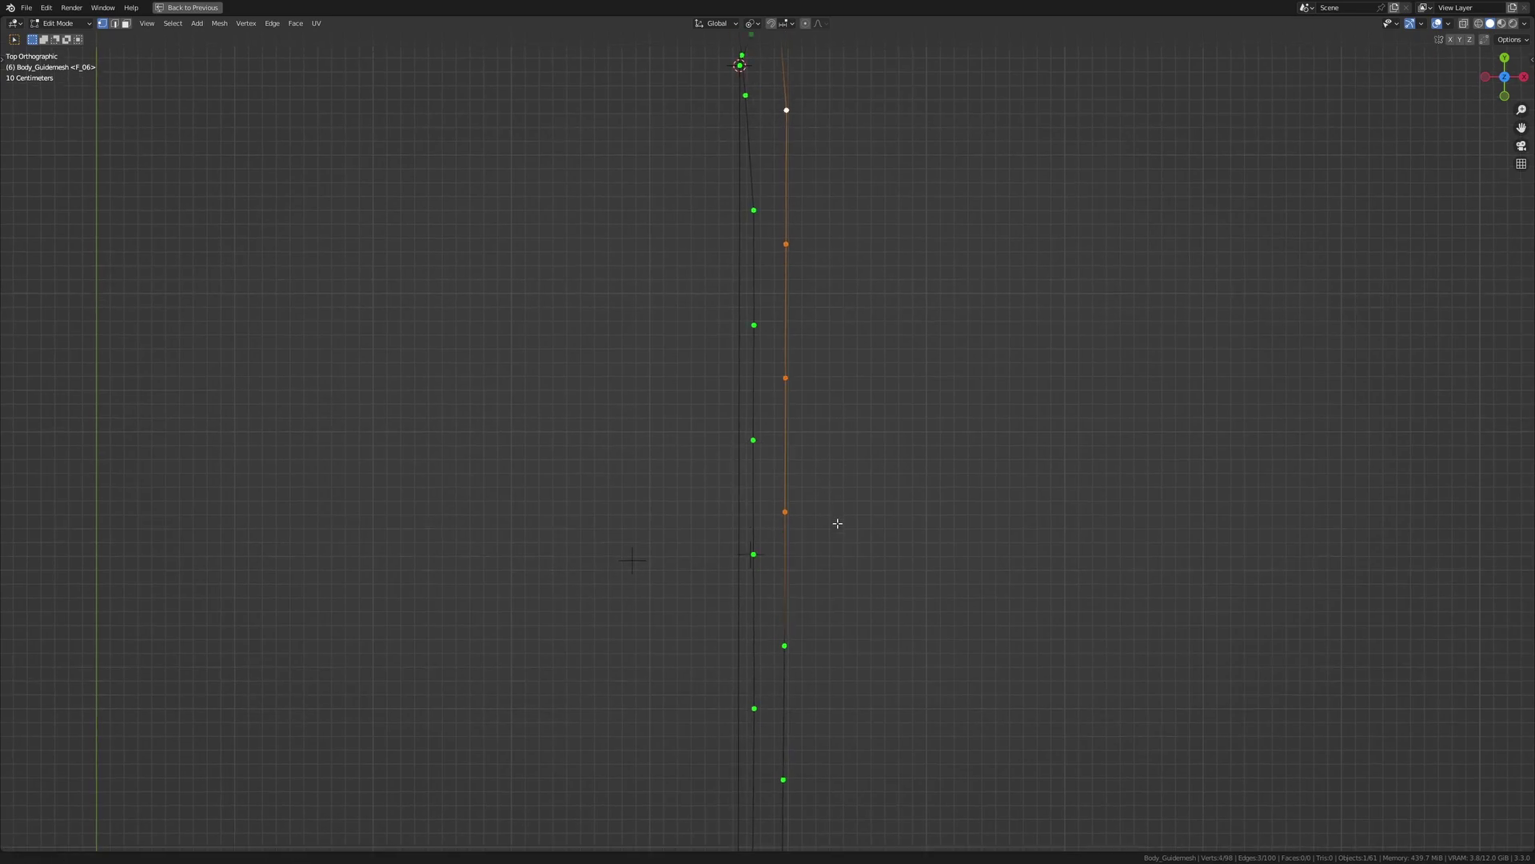
scroll(838, 518, up, 1)
key(g)
key(x)
click(848, 503)
Reduce the selection to the line's three rearmost inner vertices and adjust them along X.
shift+click(791, 527)
shift+middle_drag(834, 436, 826, 549)
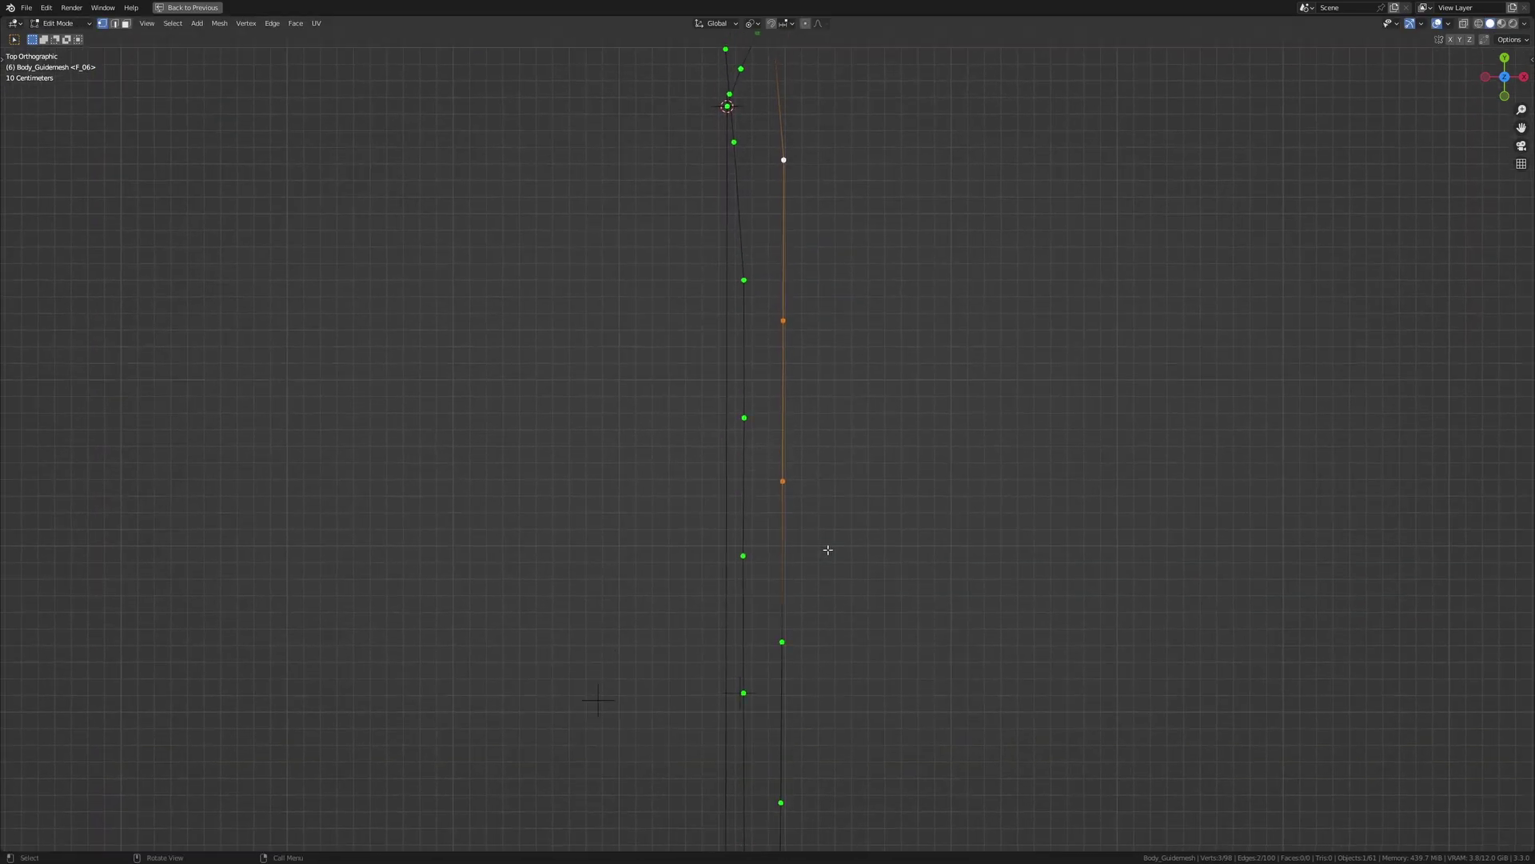
scroll(827, 549, up, 1)
key(g)
key(x)
click(827, 497)
Finish the rear curvature of the lower mid-door line by adjusting its last two inner vertices, and the rearmost one alone, along X.
shift+click(790, 490)
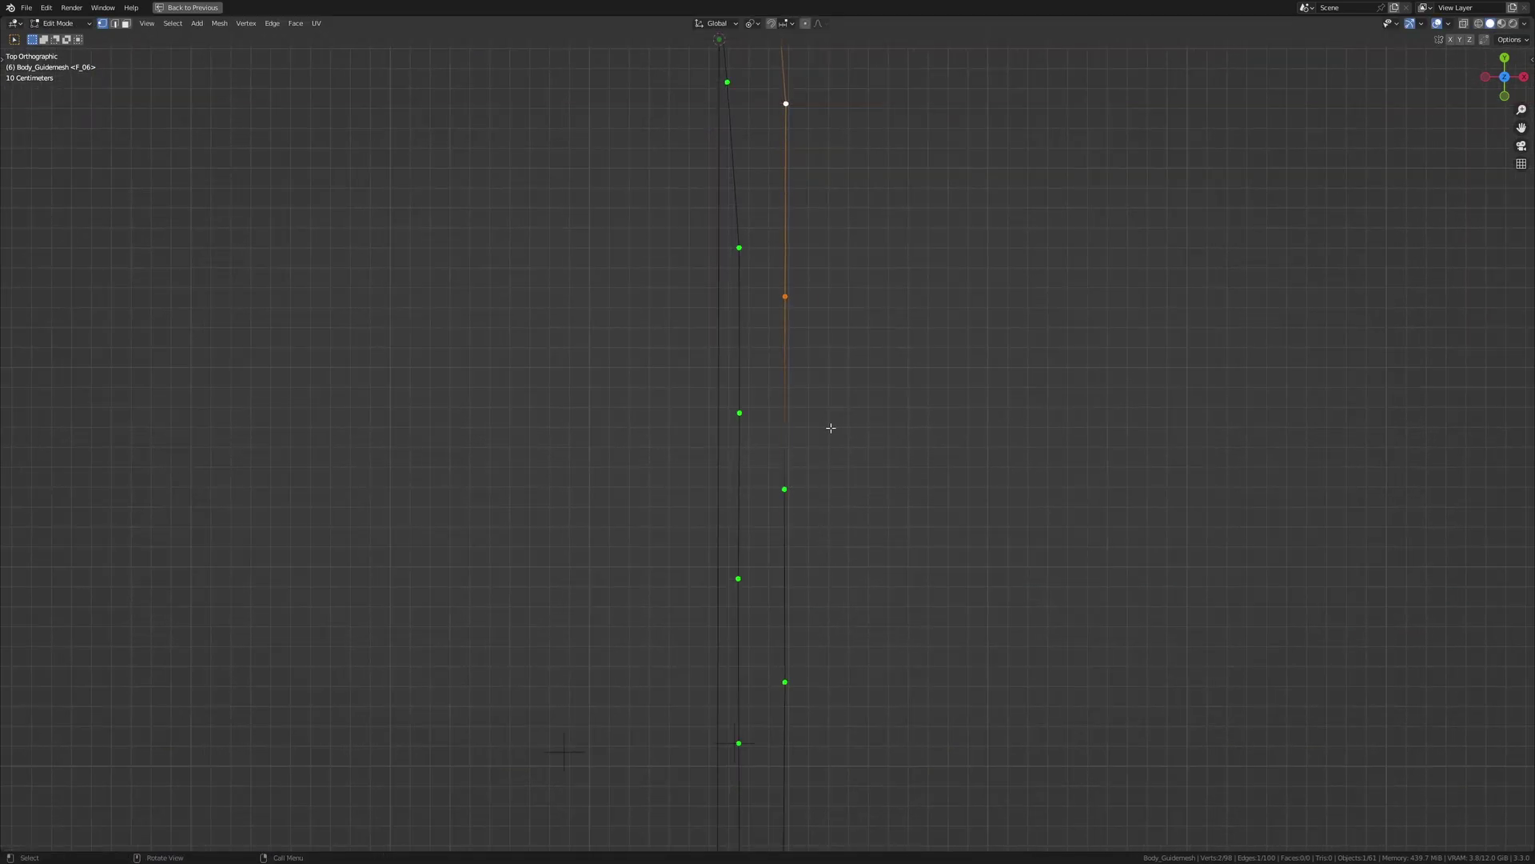
shift+middle_drag(849, 342, 823, 583)
key(g)
key(x)
click(822, 582)
shift+click(764, 543)
key(g)
key(x)
click(798, 354)
Examine the reshaped side lines of the guide mesh in perspective.
scroll(854, 512, down, 5)
shift+middle_drag(836, 832, 863, 453)
scroll(860, 424, up, 1)
shift+middle_drag(850, 336, 1033, 559)
middle_drag(1034, 560, 869, 418)
key(z)
mouse_move(1073, 448)
middle_down()
mouse_move(867, 482)
mouse_move(956, 500)
middle_up()
key(z)
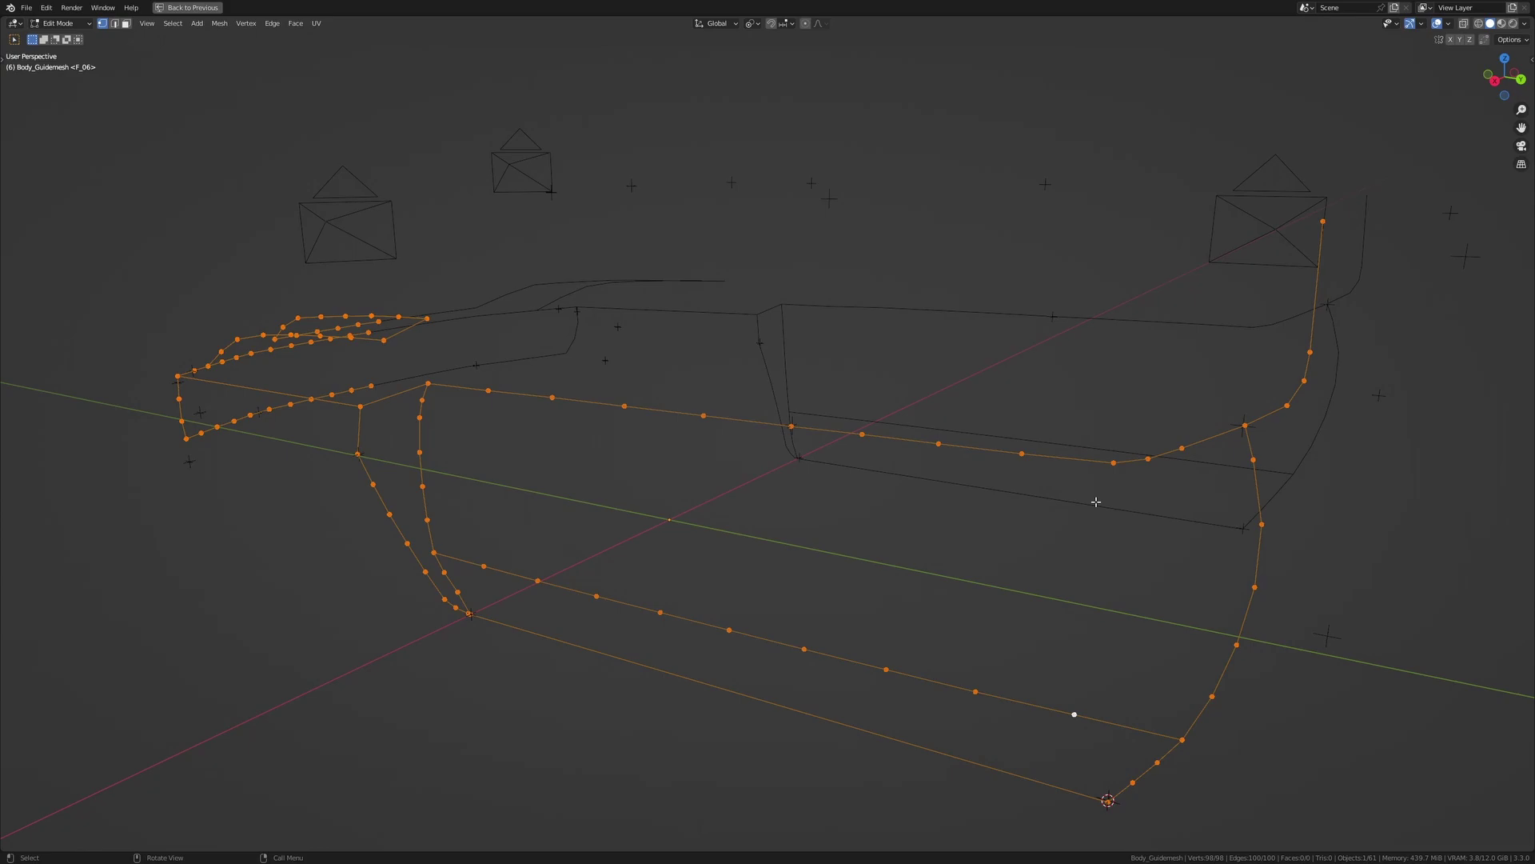
Compare the door lines with the elevated rear three-quarter photo in an enlarged camera view, and clear the selection.
key(ctrl+alt+space)
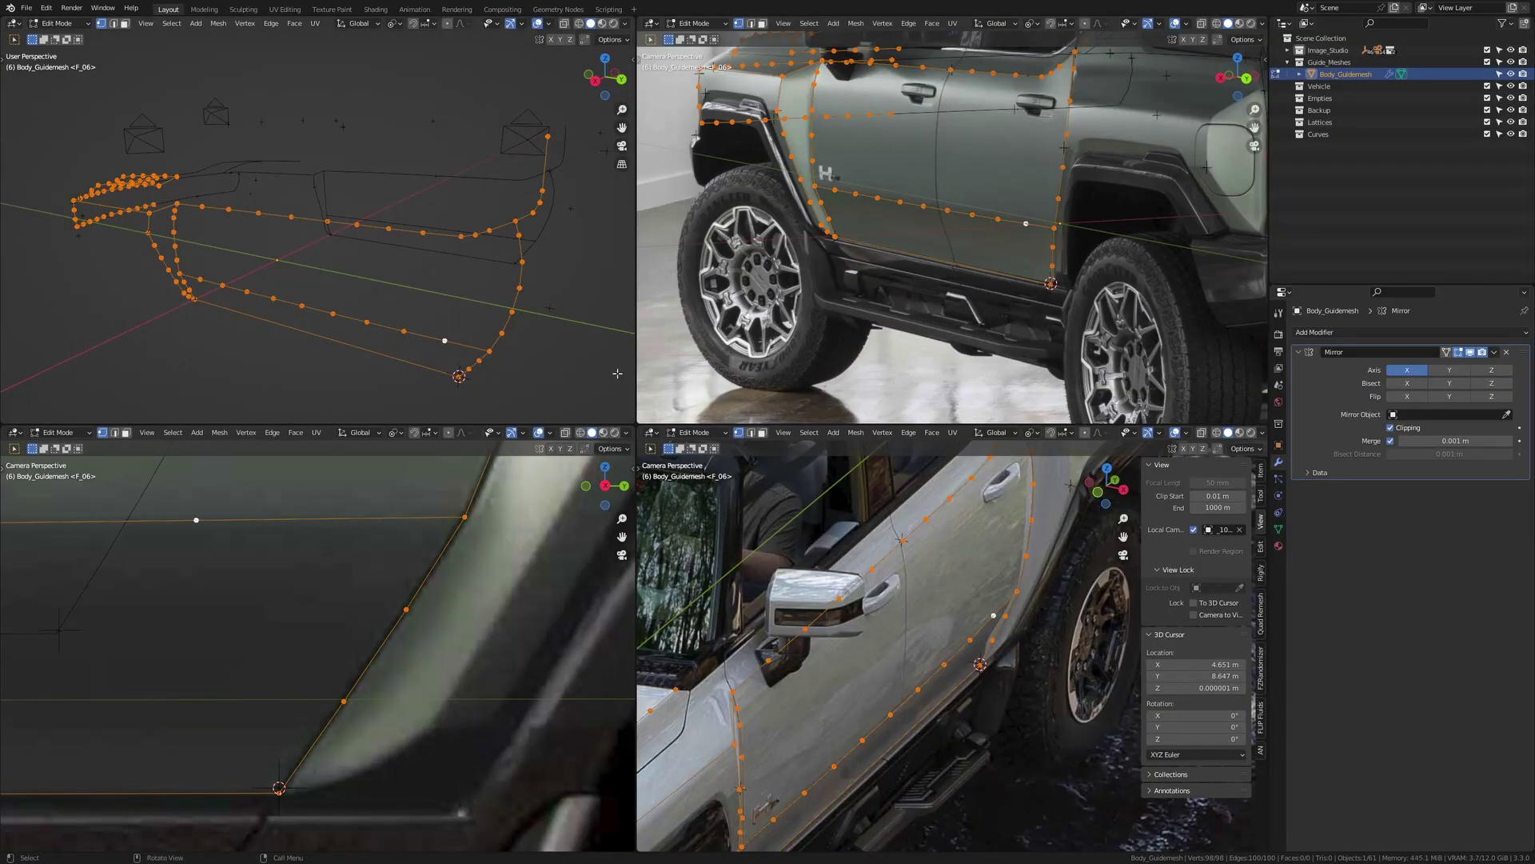
key(KP_0)
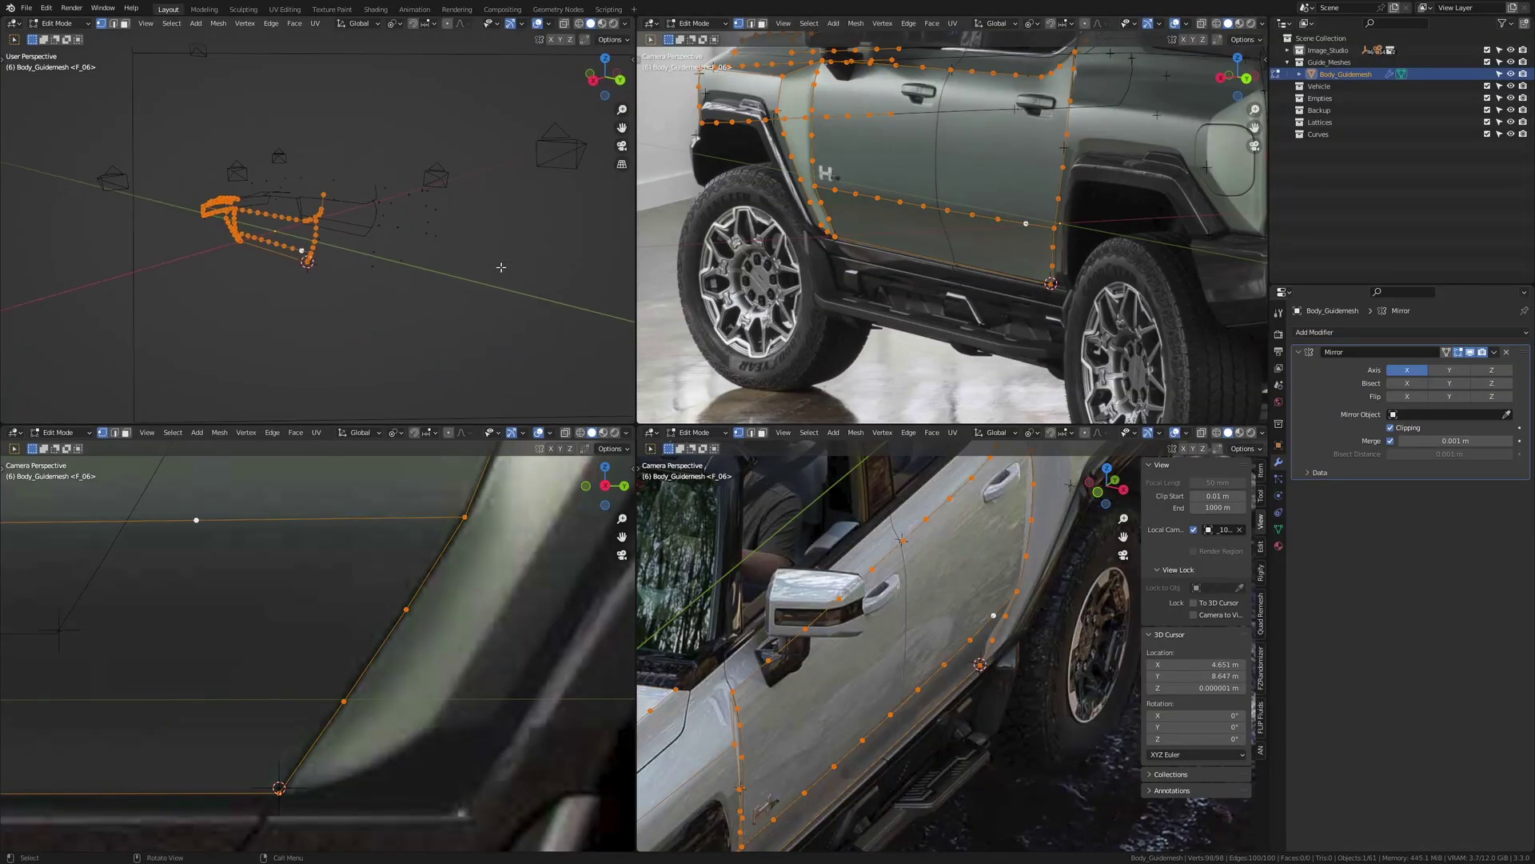
key(ctrl+alt+space)
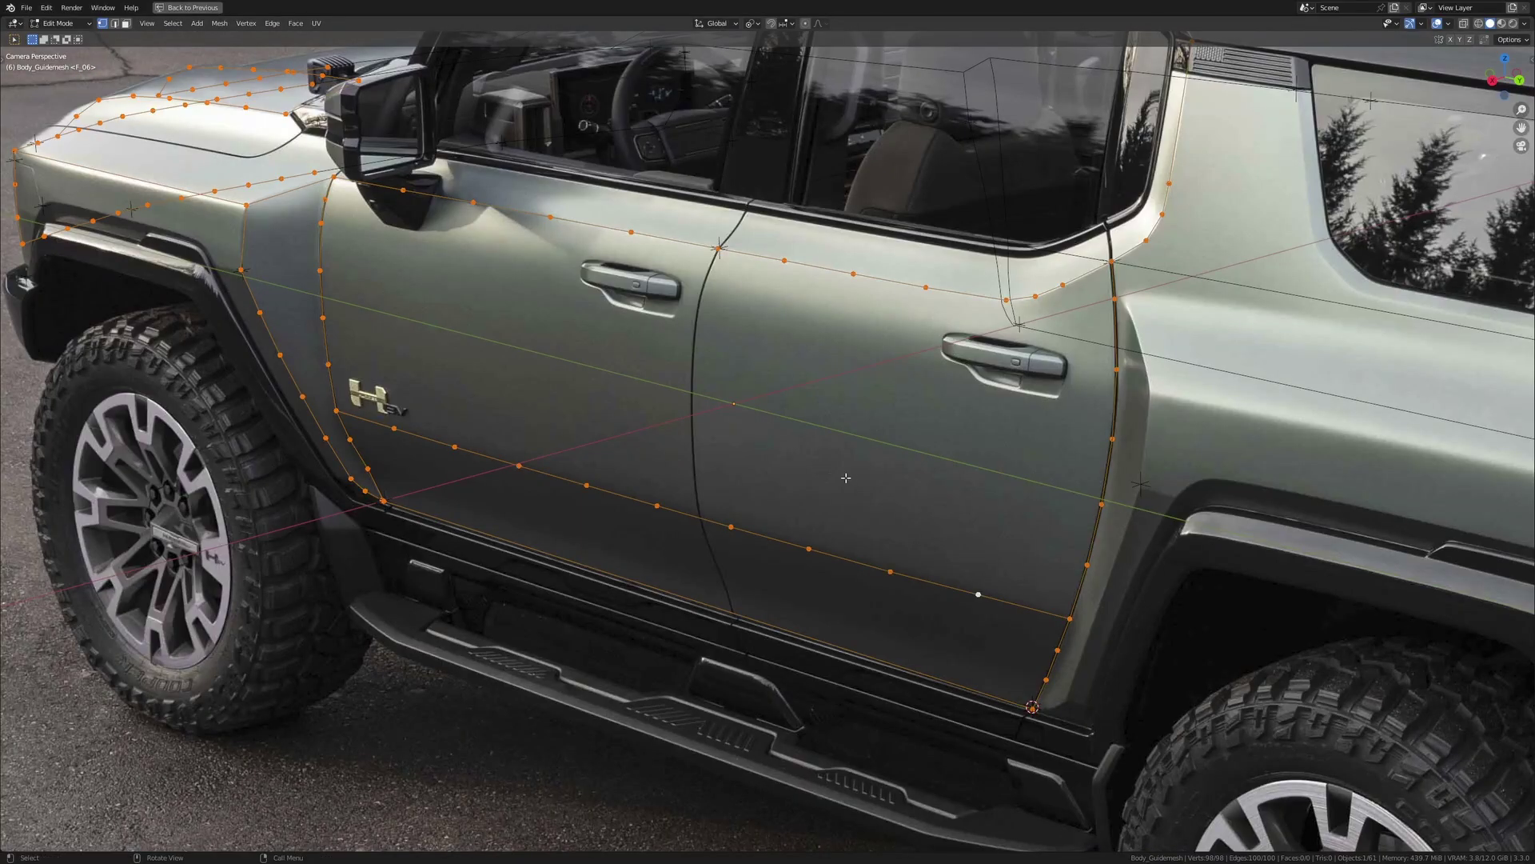
shift+middle_drag(895, 477, 758, 523)
scroll(763, 436, down, 2)
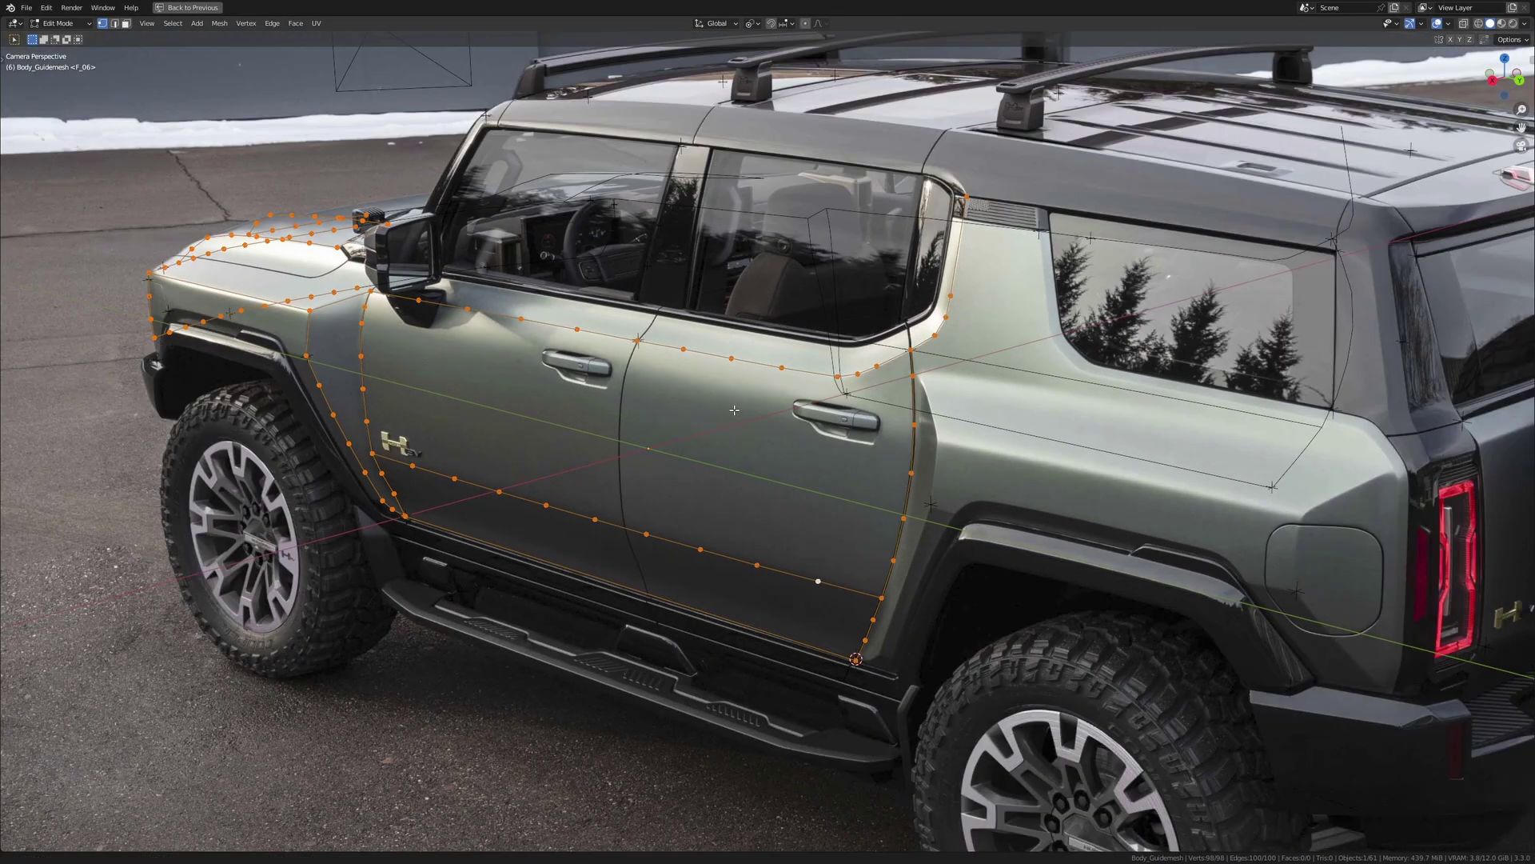
scroll(782, 411, up, 1)
key(alt+a)
shift+middle_drag(897, 420, 849, 356)
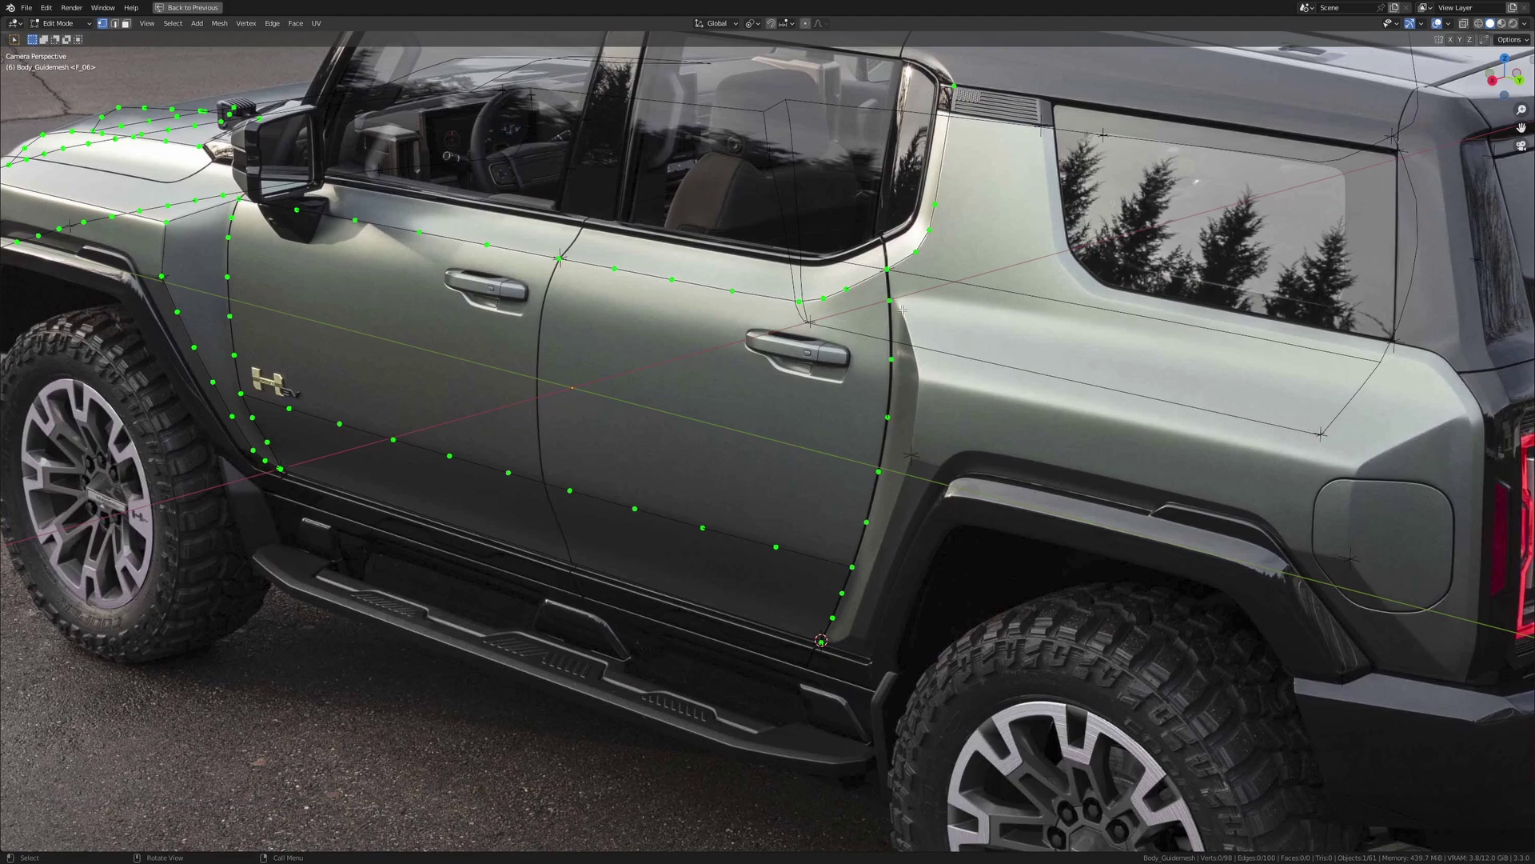
Slide the rear door gap vertex just below the shoulder corner up along the gap, near the tip of the fender bulge.
key(ctrl+alt+space)
scroll(331, 260, up, 4)
scroll(383, 250, up, 1)
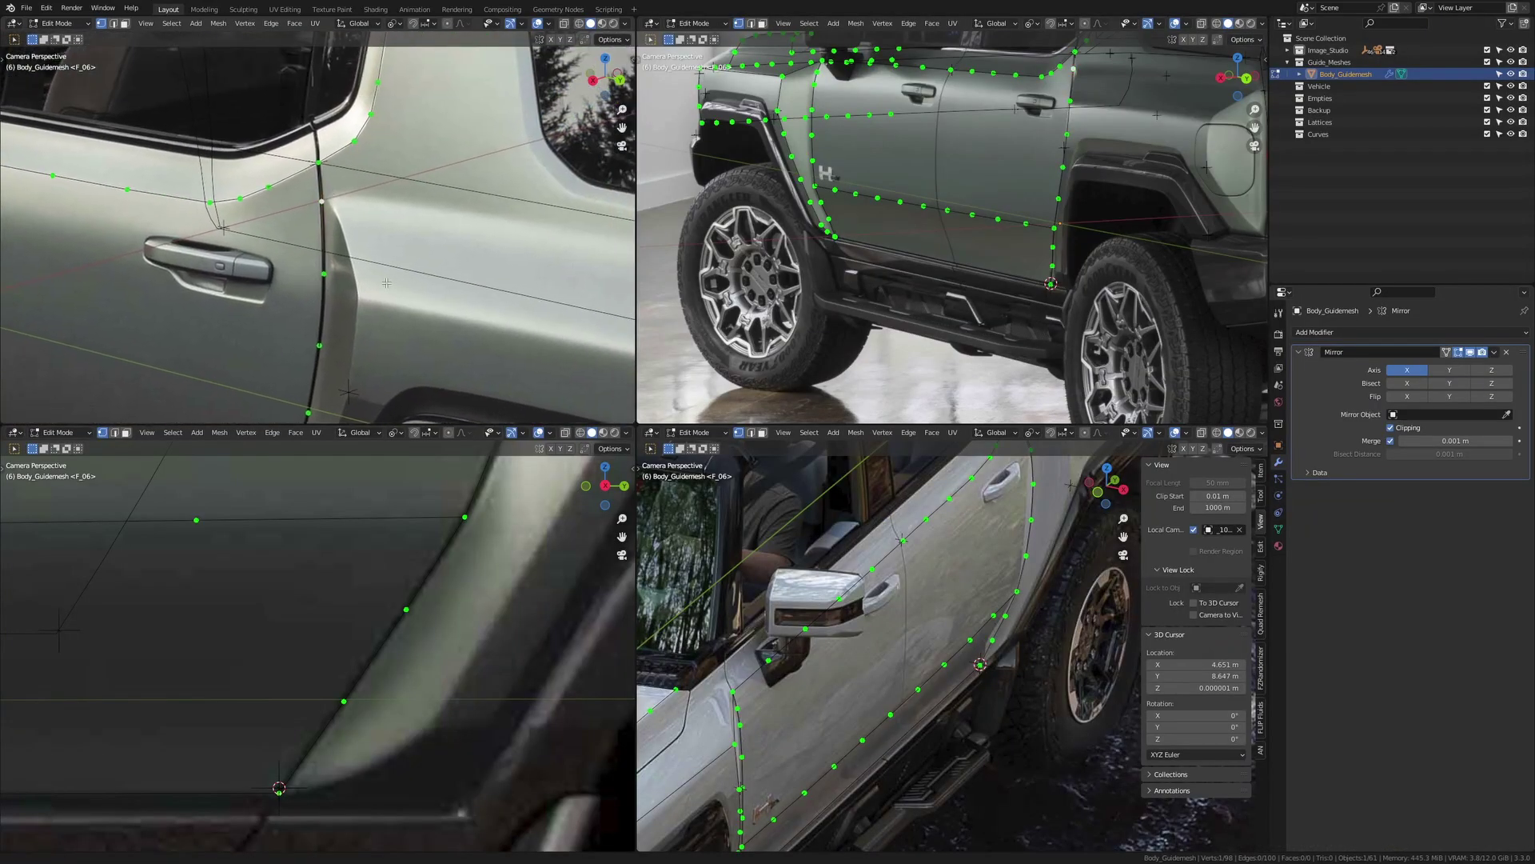
key(shift+v)
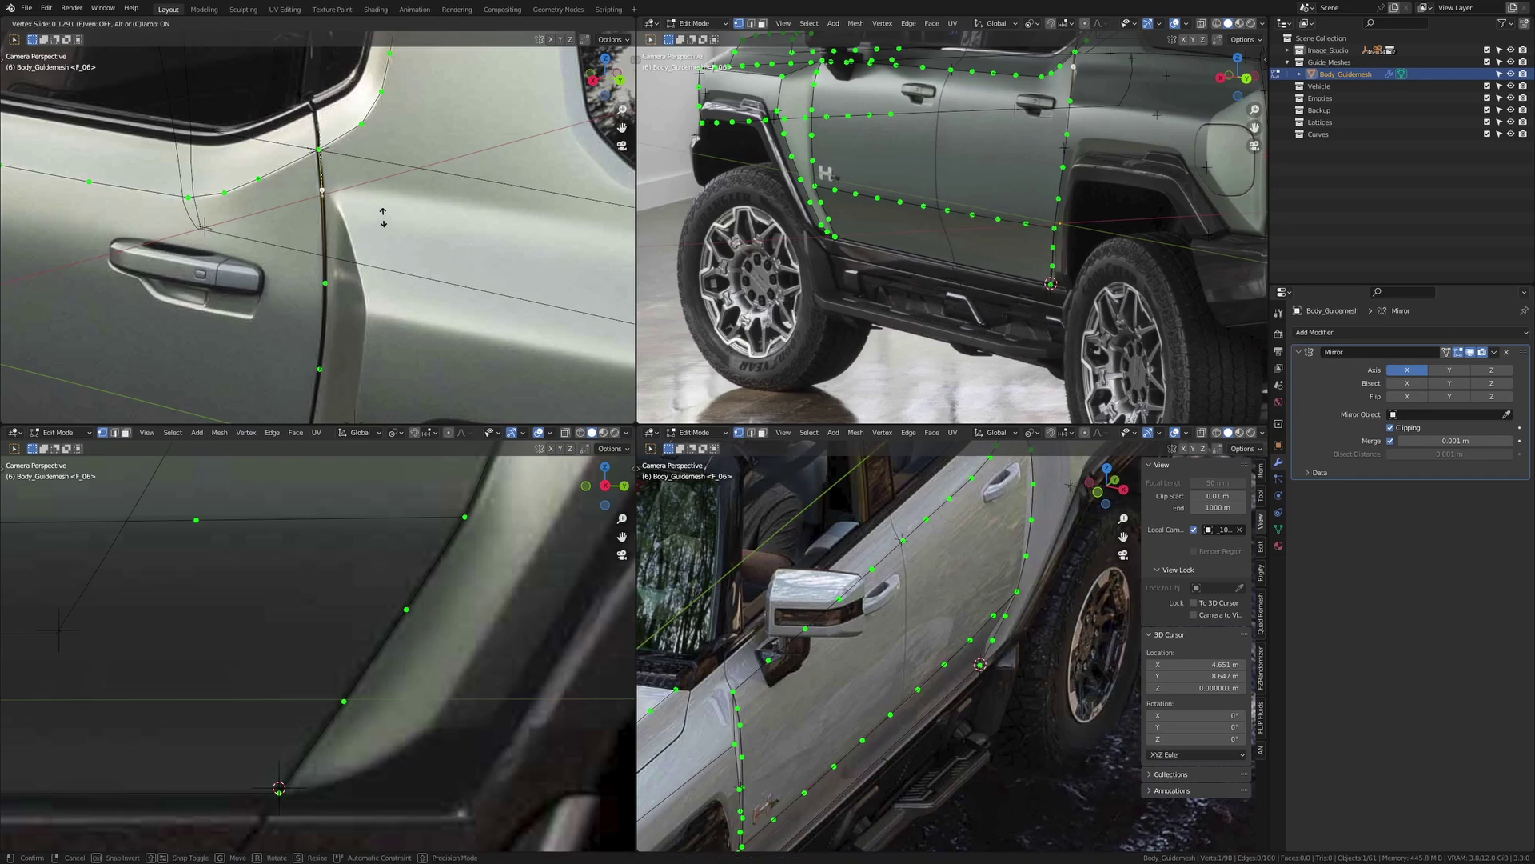
click(383, 217)
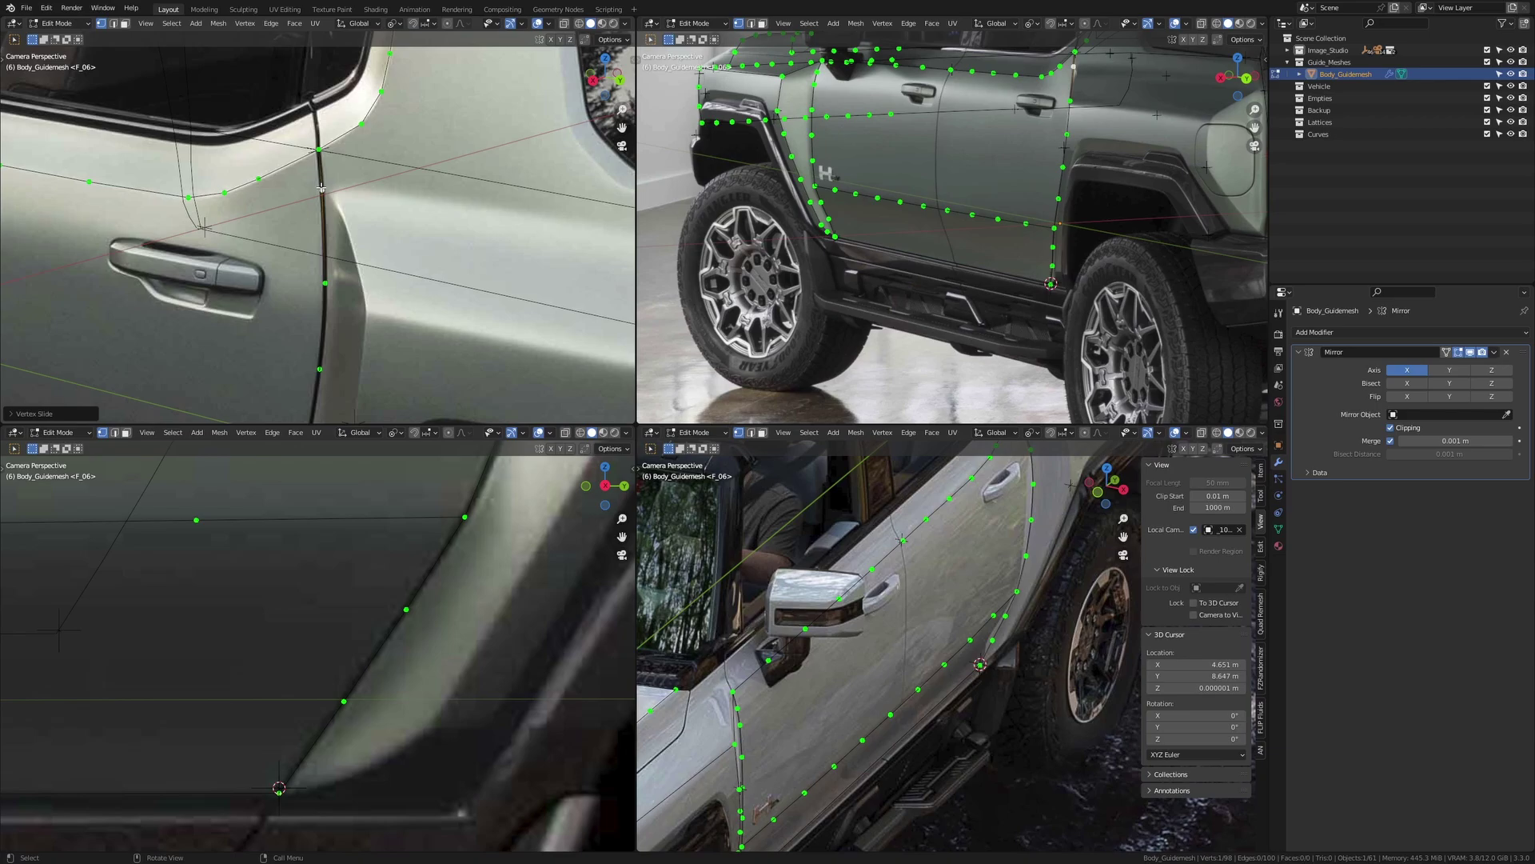
Extrude a new vertex from the rear door gap vertex below the shoulder corner and shift it along X.
shift+middle_drag(316, 194, 354, 164)
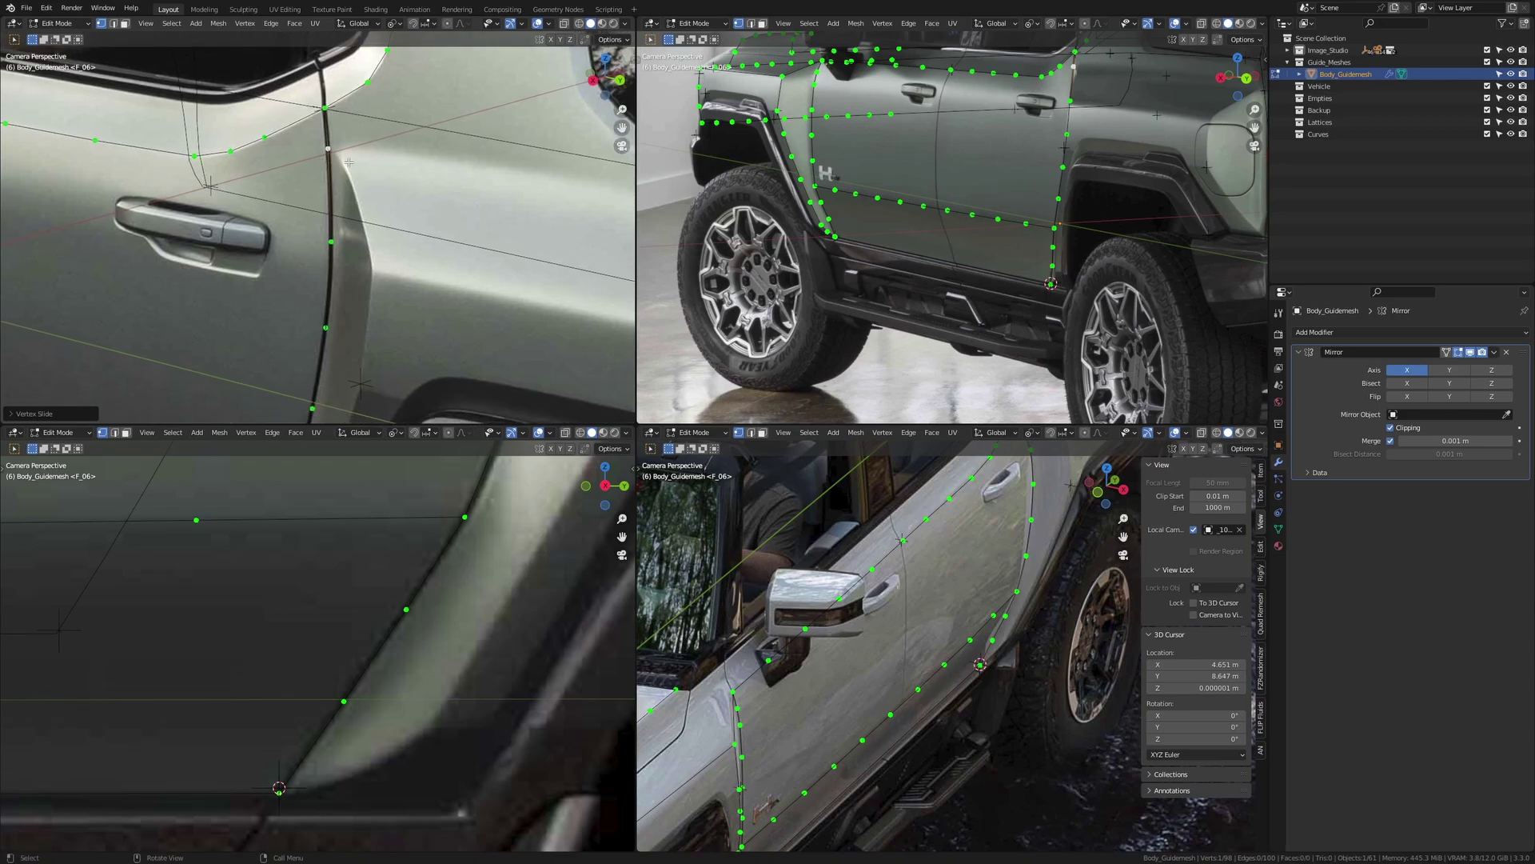
key(g)
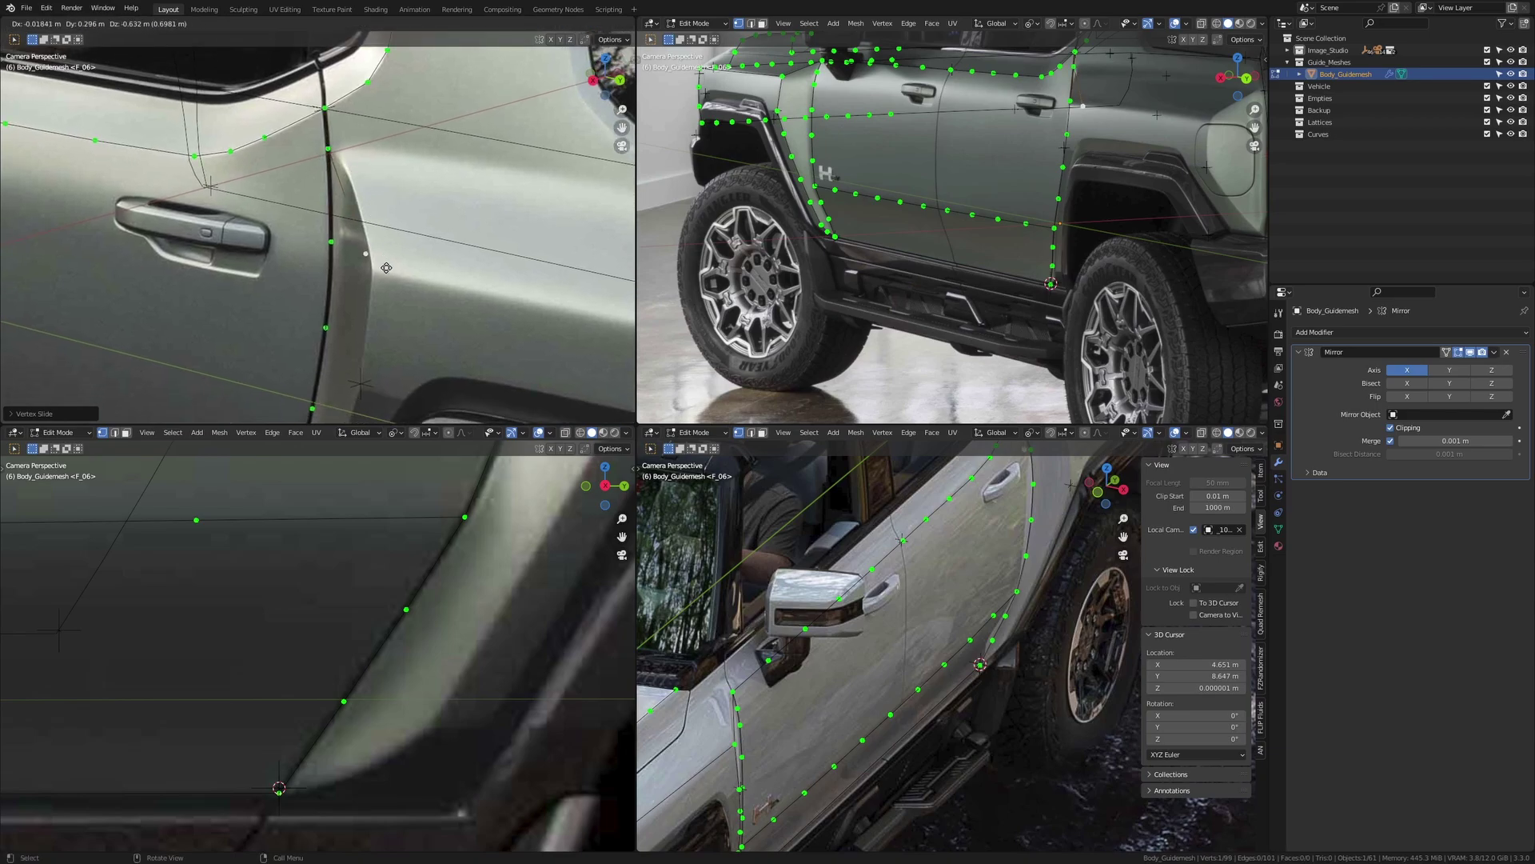
key(x)
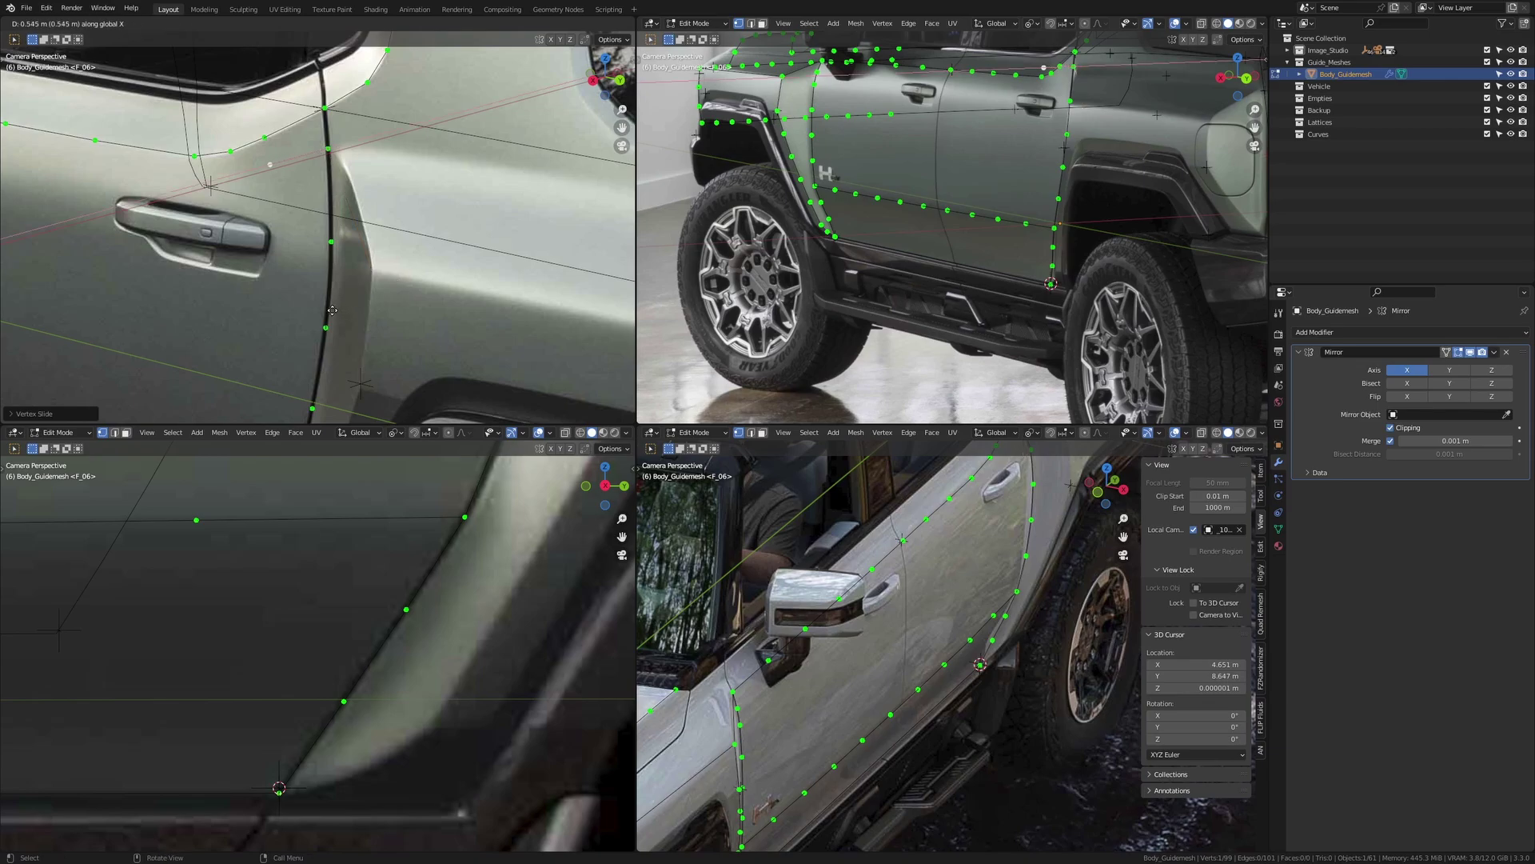
click(324, 307)
Move the new vertex along Y and Z onto the rear fender bulge's front corner in the side photo.
scroll(369, 479, down, 8)
shift+middle_drag(385, 457, 322, 643)
scroll(321, 643, up, 5)
key(g)
key(y)
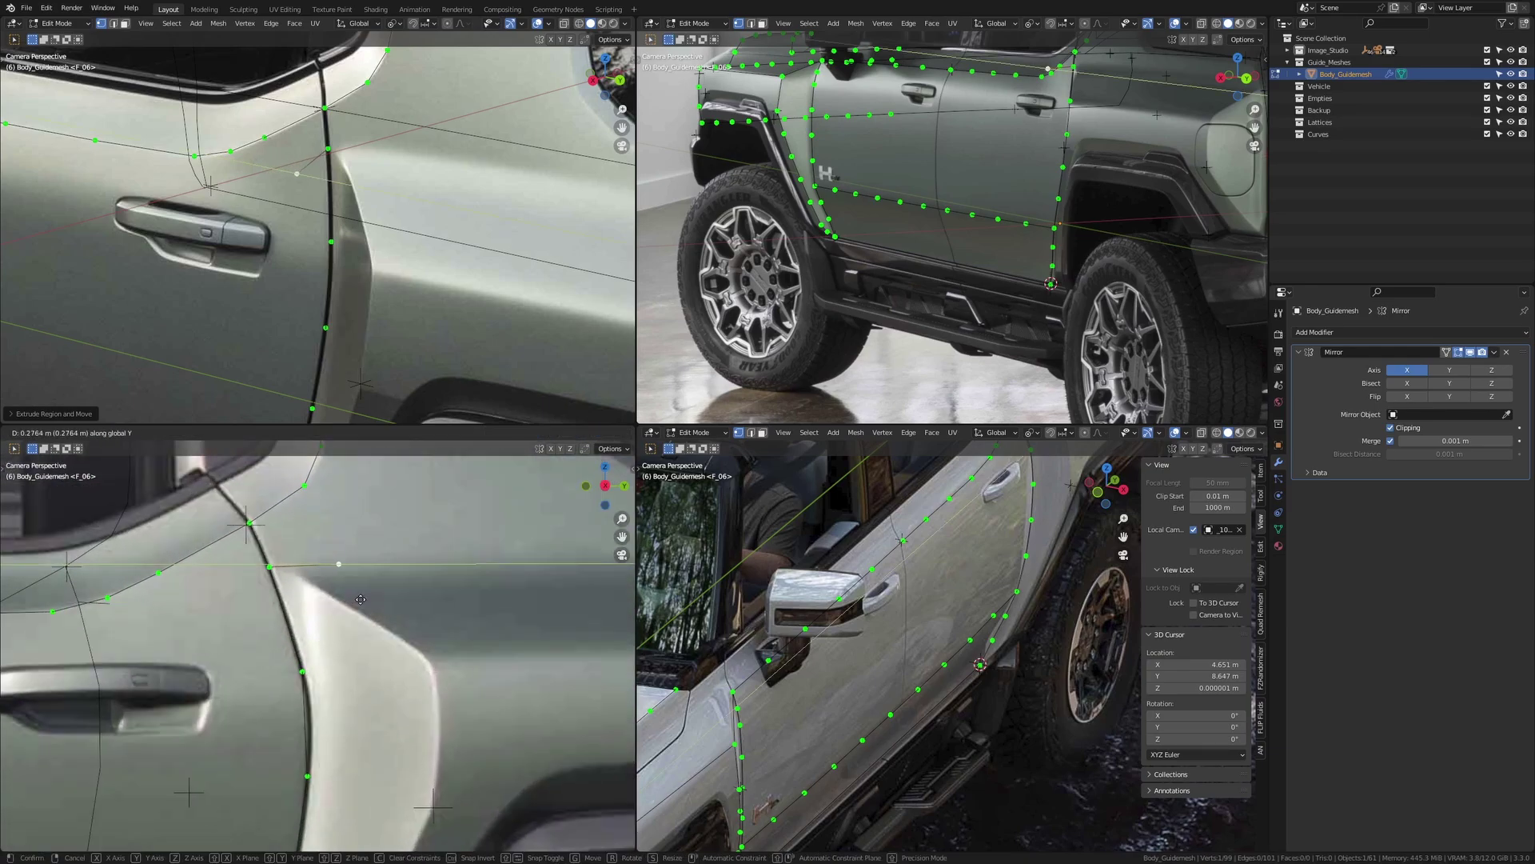
click(448, 590)
key(g)
key(z)
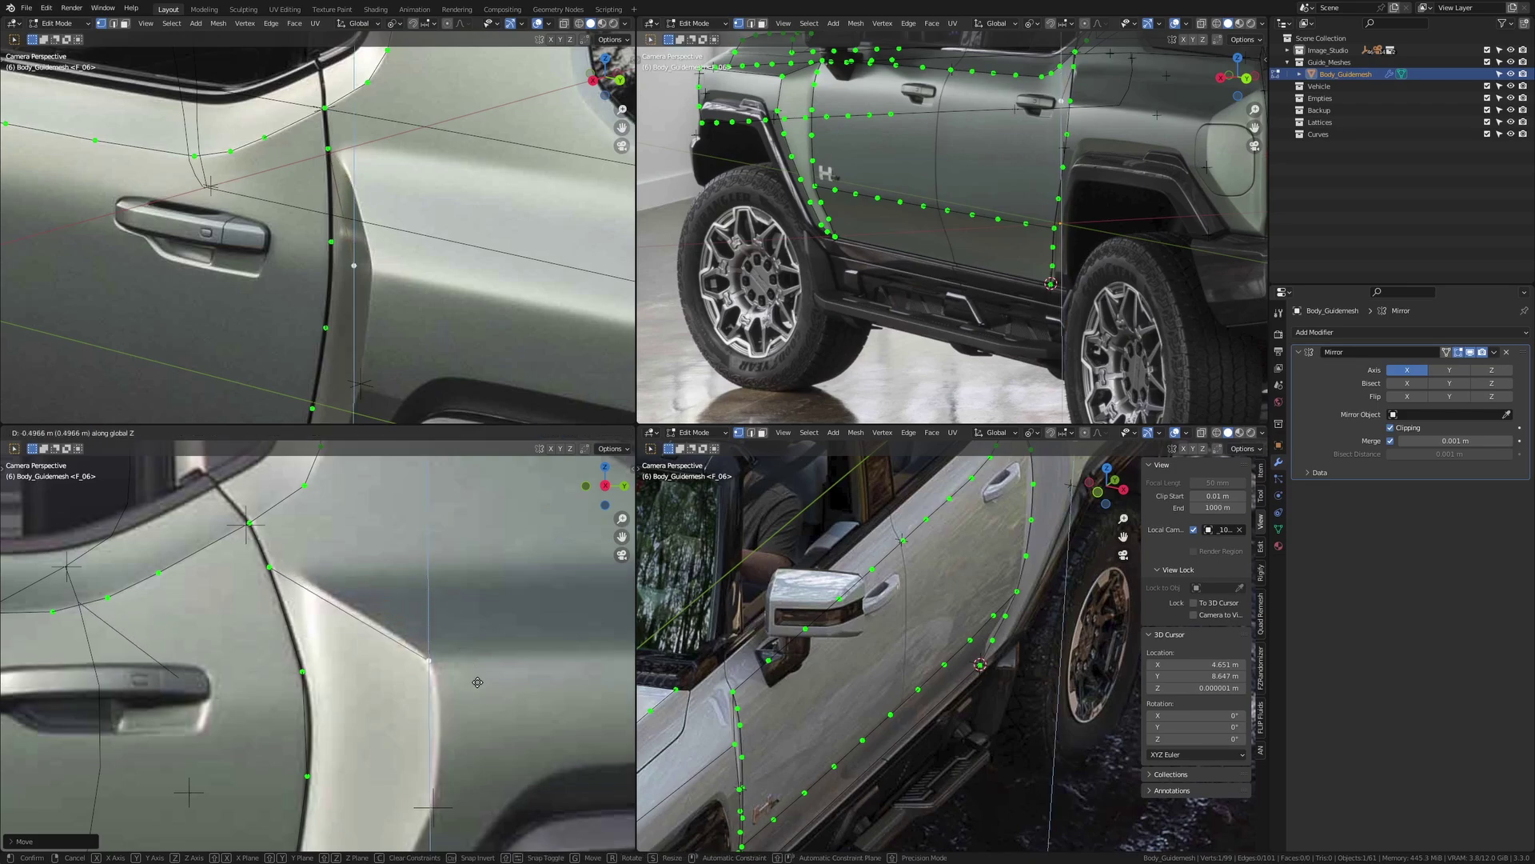
click(479, 685)
Fine-tune the bulge corner vertex by moving it freely, matching the side photo and the rear three-quarter photo.
shift+middle_drag(504, 625, 403, 618)
scroll(399, 620, up, 2)
key(g)
click(402, 274)
key(g)
click(448, 627)
key(g)
click(392, 268)
click(461, 620)
Reconcile the bulge corner vertex across the front three-quarter, side and rear three-quarter photos with small free moves.
shift+middle_drag(984, 176, 831, 306)
scroll(832, 305, up, 8)
key(g)
click(768, 319)
key(g)
click(392, 266)
key(g)
click(761, 323)
key(g)
click(467, 574)
key(g)
click(393, 268)
Slide the bulge corner vertex along its edge to match the elevated front photo.
mouse_move(787, 224)
shift+middle_down()
mouse_move(793, 291)
mouse_move(805, 204)
shift+middle_up()
shift+middle_drag(1016, 511, 898, 658)
scroll(944, 591, up, 4)
key(g)
key(g)
click(952, 560)
scroll(421, 253, down, 6)
Extrude the bulge corner vertex down to the lower end of the bulge, placing it in the side photo.
shift+middle_drag(421, 254, 466, 145)
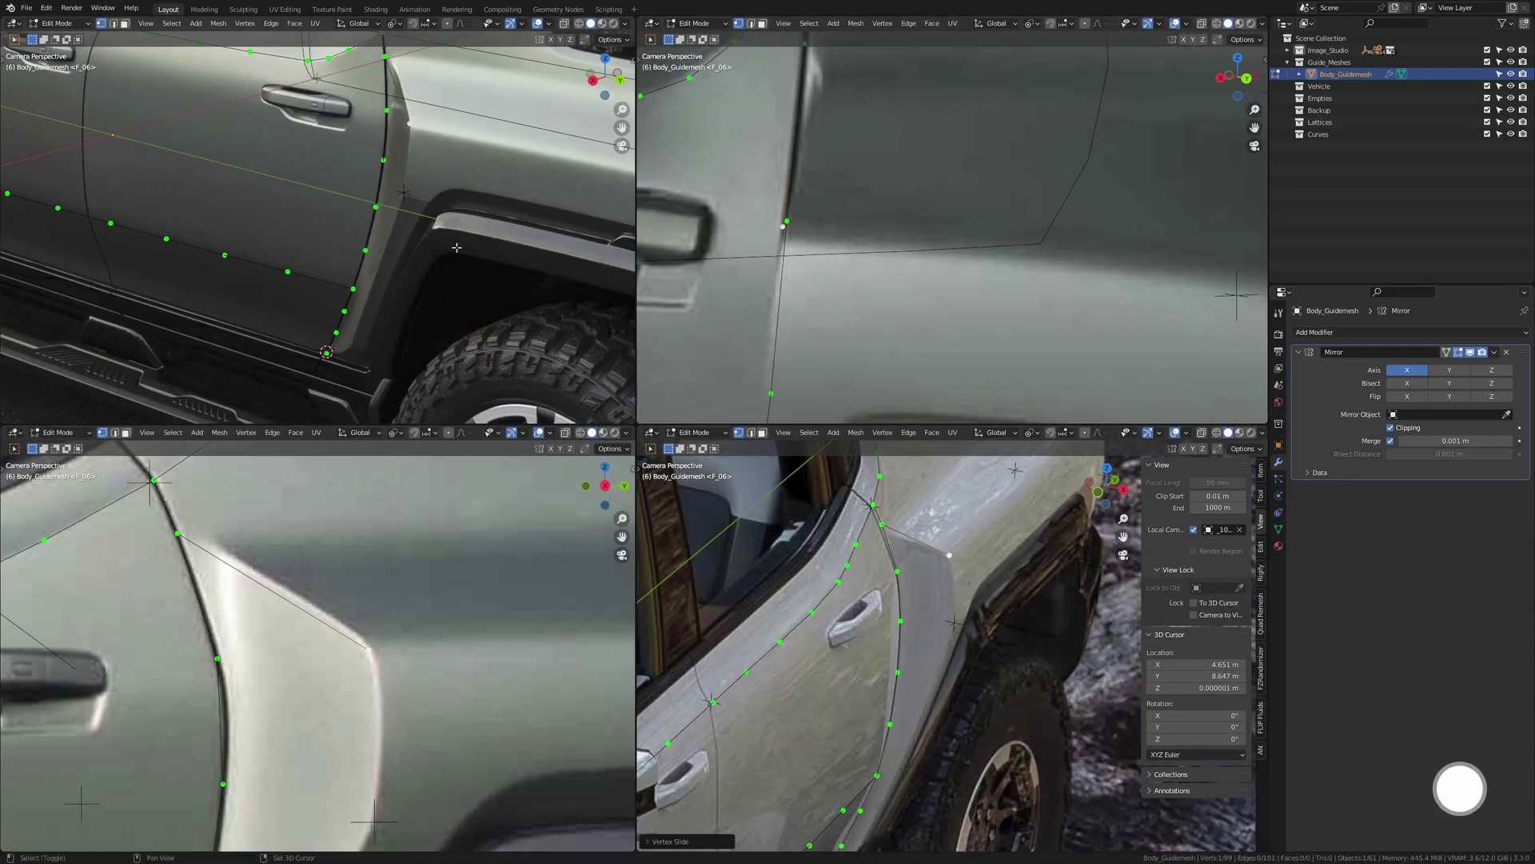
key(e)
click(446, 228)
scroll(360, 640, down, 5)
shift+middle_drag(360, 720, 400, 479)
scroll(400, 495, up, 5)
key(g)
click(320, 704)
Move the bulge's lower end vertex along X in the rear three-quarter photo and along Y in the side photo.
scroll(896, 336, down, 5)
shift+middle_drag(896, 336, 968, 88)
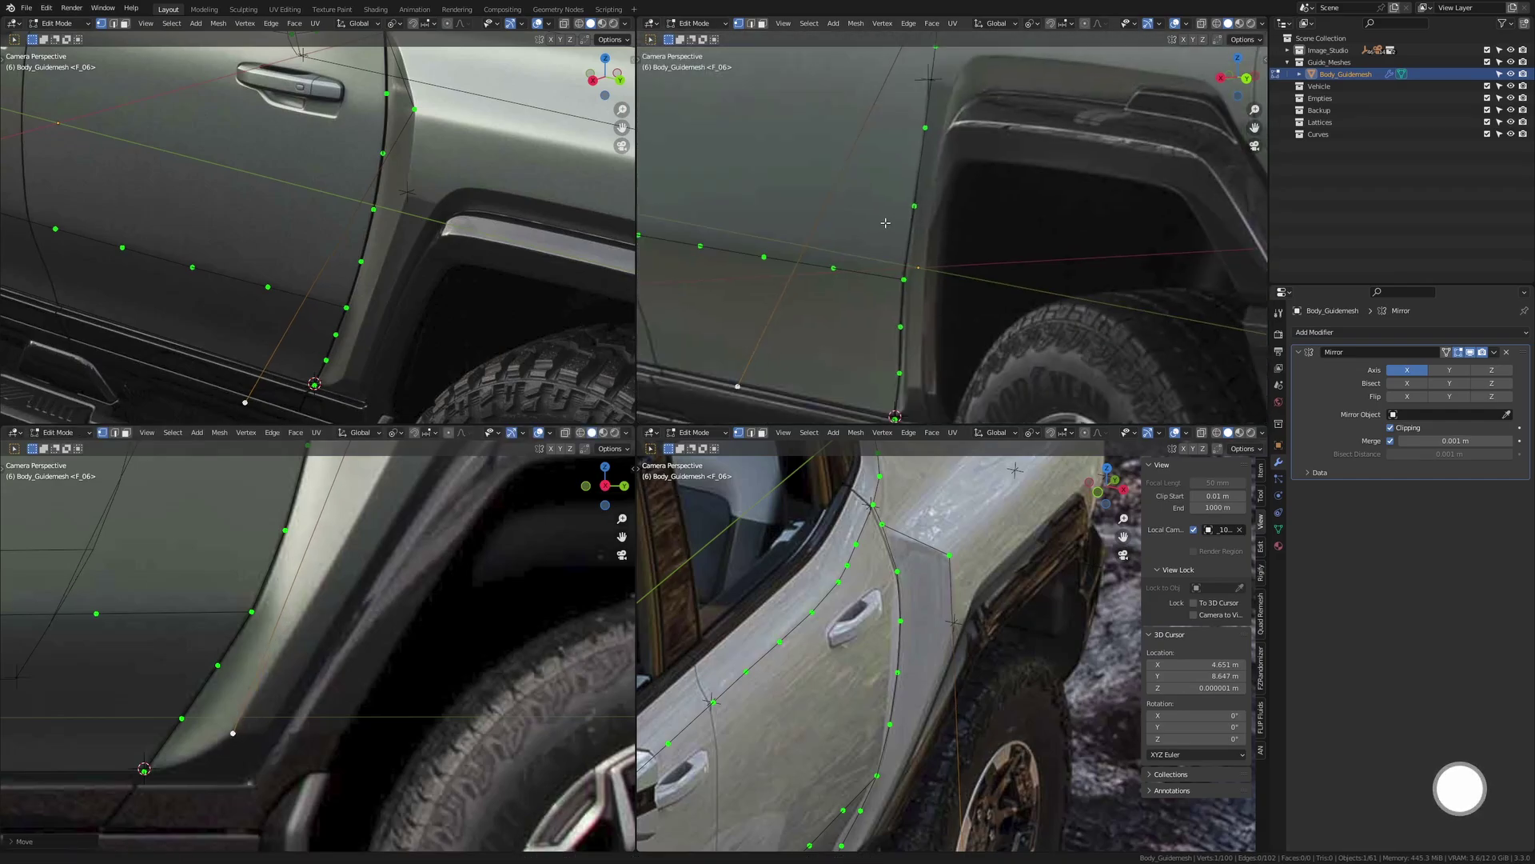
key(g)
key(x)
click(360, 328)
scroll(319, 680, up, 3)
key(g)
key(y)
click(367, 669)
Slide the lower bulge vertex along its edge with clamping off and adjust it along X.
key(g)
key(g)
key(c)
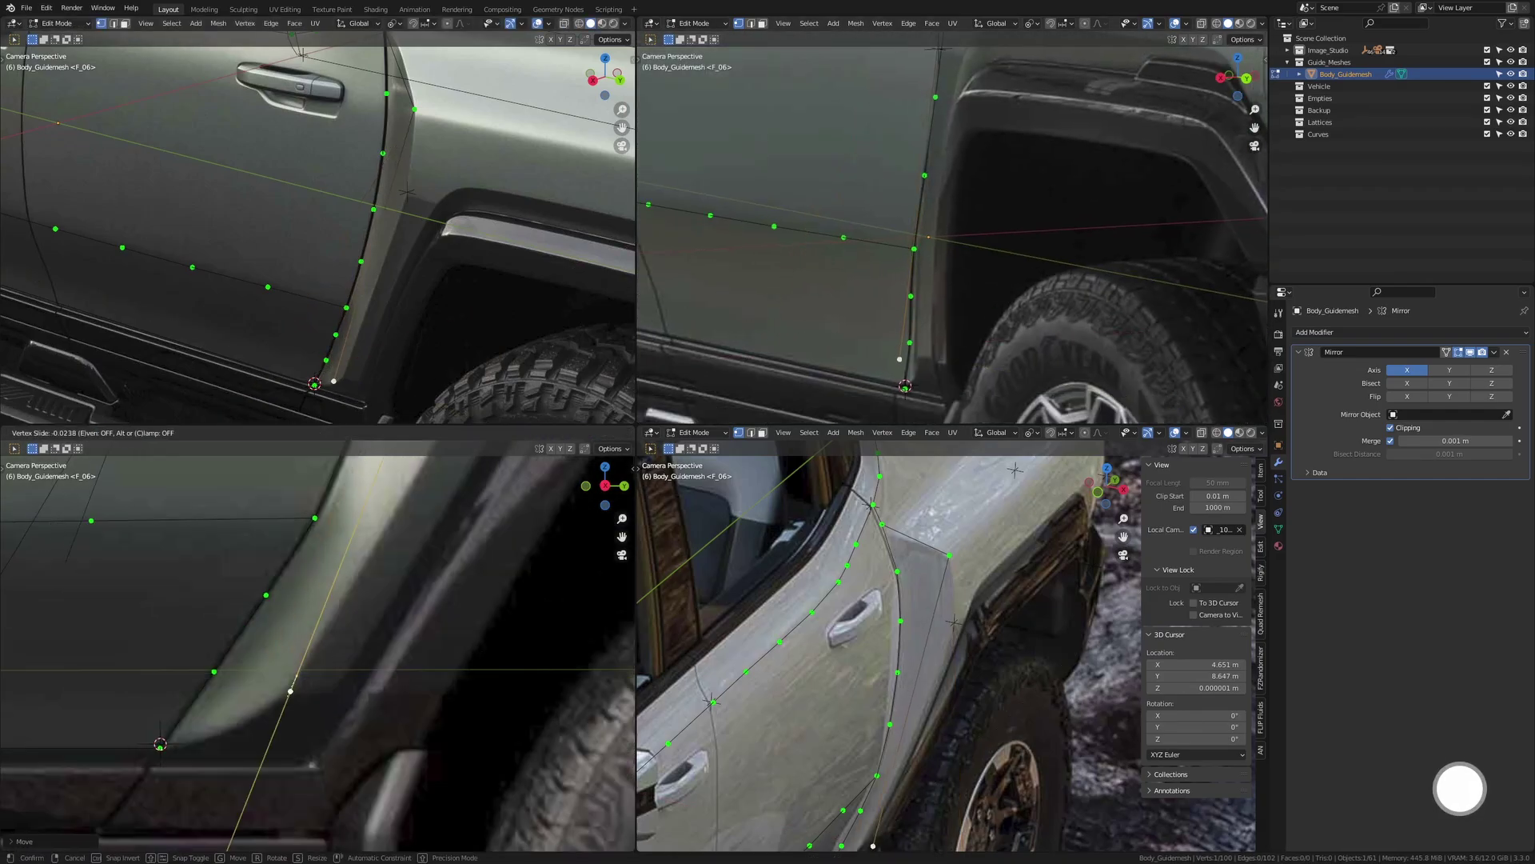
click(375, 648)
key(g)
key(x)
scroll(389, 529, up, 3)
scroll(344, 320, up, 3)
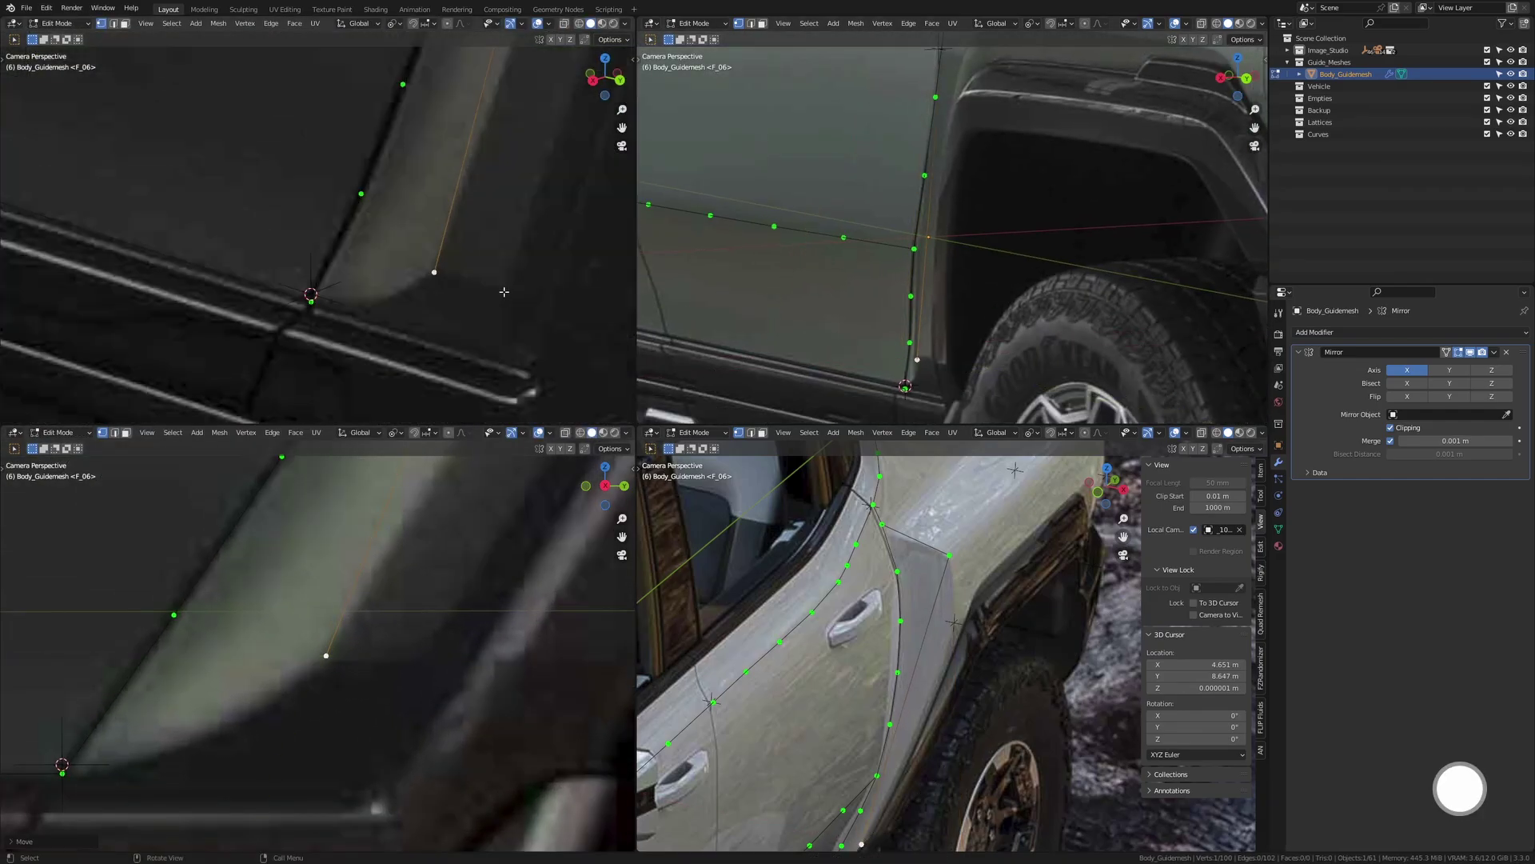
Slide the lower bulge vertex slightly along its edge to match the front three-quarter photo.
scroll(834, 748, down, 2)
scroll(951, 776, up, 3)
scroll(940, 184, down, 2)
scroll(944, 216, up, 4)
key(g)
key(g)
click(932, 240)
scroll(296, 712, down, 6)
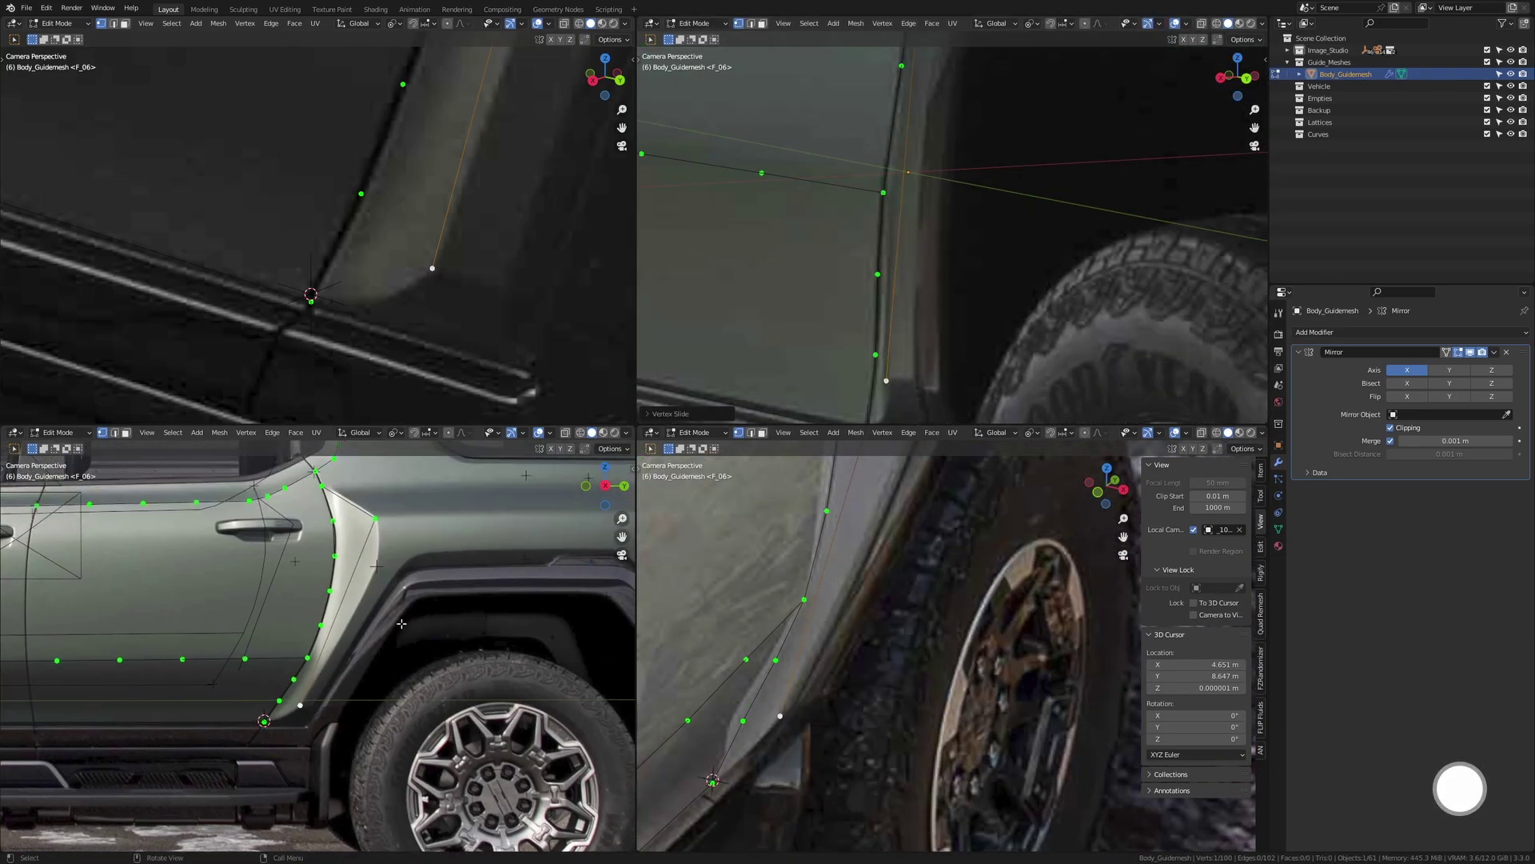
Cut the bulge's long rear edge once and snap the new vertex to the empty at the bend, using the 3D cursor.
key(ctrl+r)
click(382, 562)
key(Tab)
click(377, 559)
key(shift+s)
click(338, 574)
key(Tab)
key(shift+s)
scroll(400, 511, up, 4)
scroll(919, 240, down, 4)
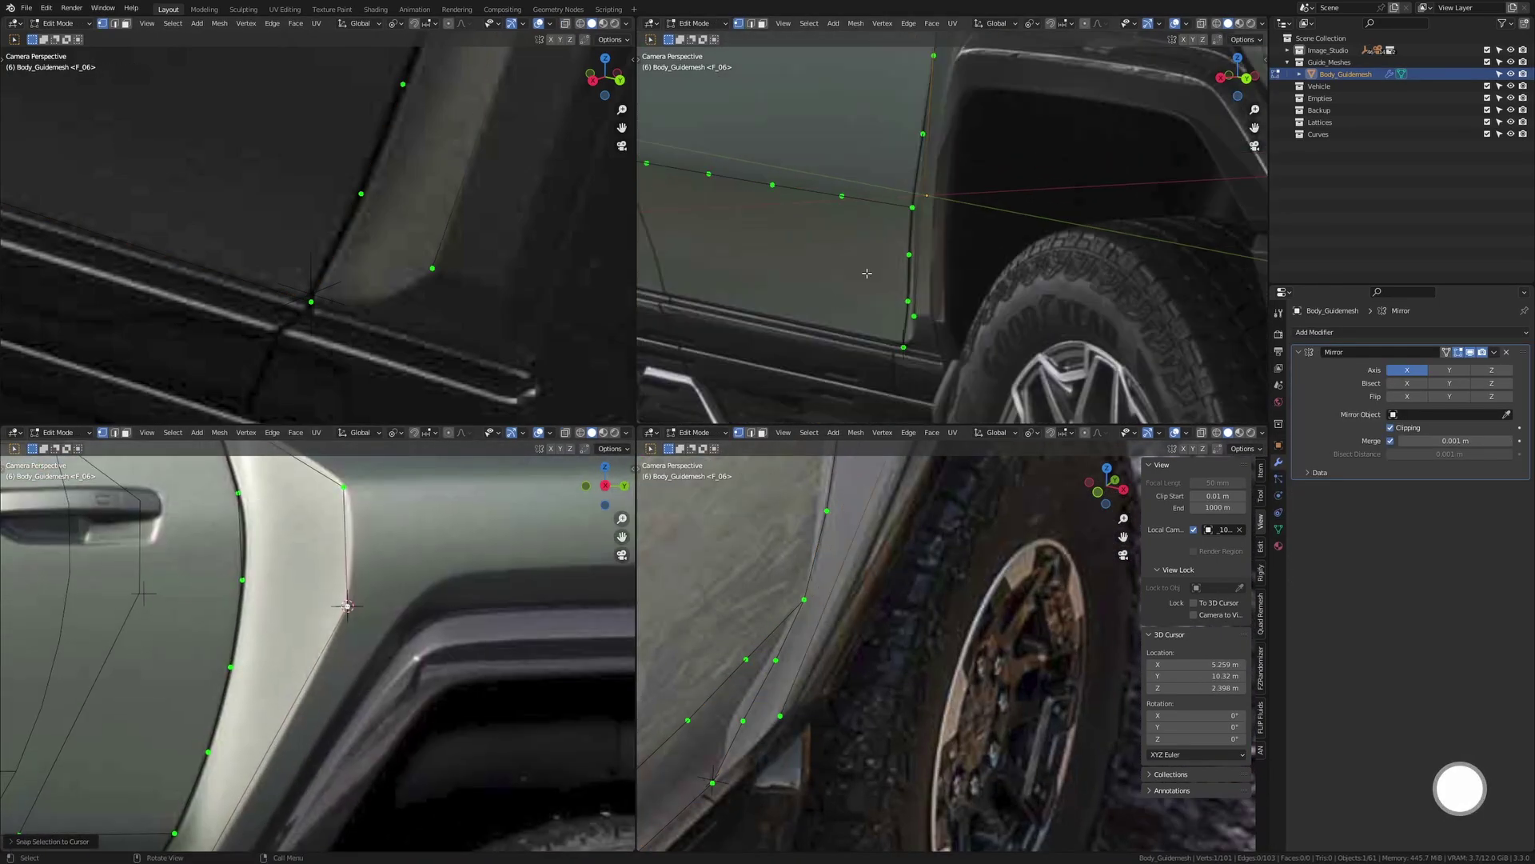
Try sliding the bulge's bend vertex along its edge in the rear three-quarter photo.
scroll(895, 240, up, 6)
shift+middle_drag(895, 375, 894, 377)
scroll(448, 240, down, 4)
shift+middle_drag(448, 144, 422, 352)
scroll(427, 336, up, 3)
key(g)
key(g)
click(453, 271)
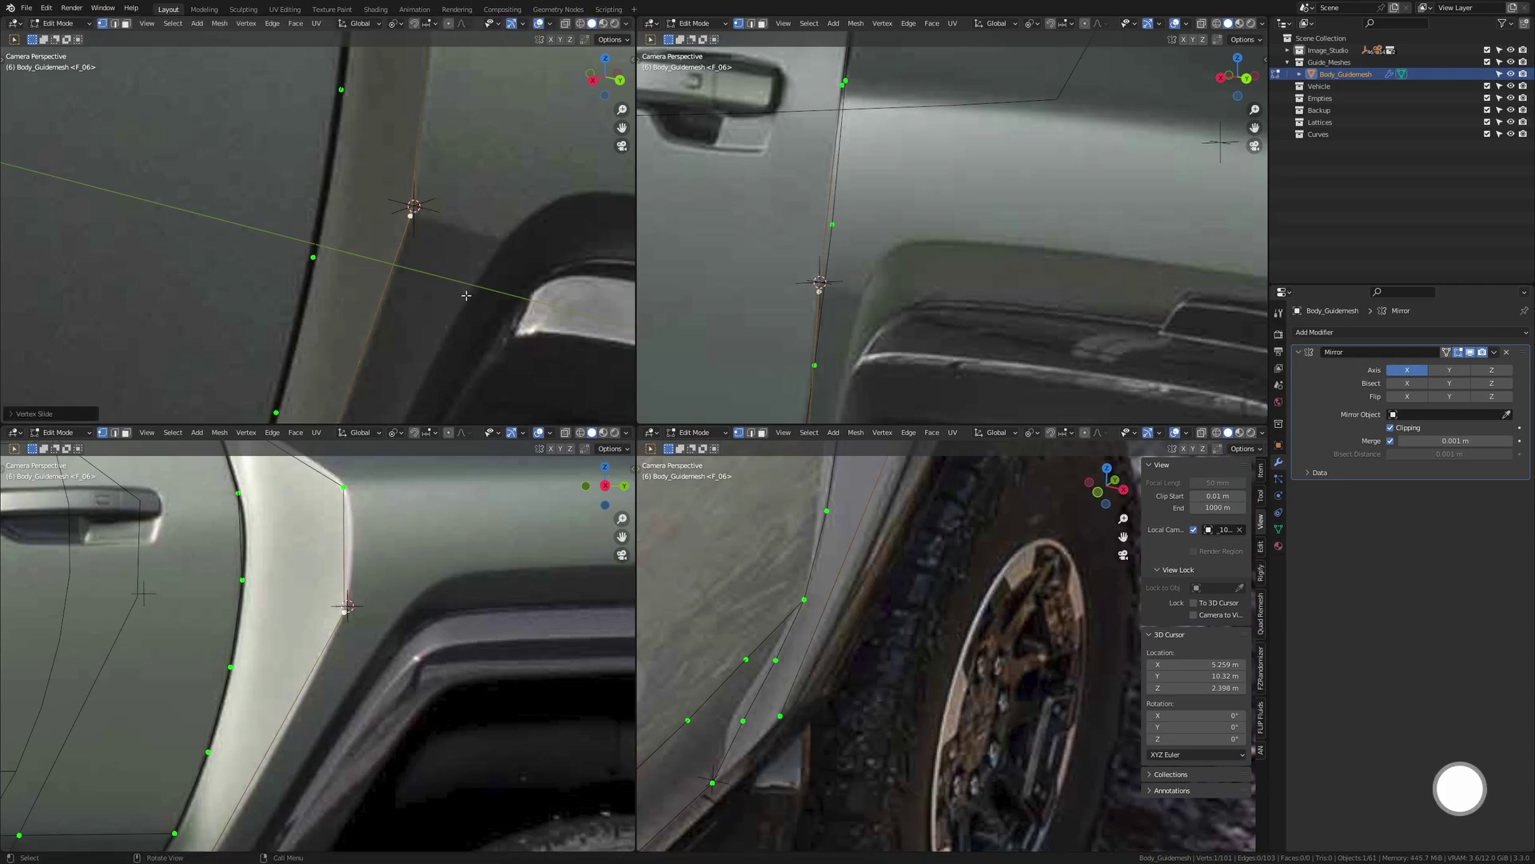
Snap the bulge's bend vertex back to the 3D cursor.
scroll(479, 544, up, 2)
scroll(855, 551, down, 4)
shift+middle_drag(854, 550, 807, 677)
scroll(807, 678, up, 3)
key(shift+s)
Add four cuts to the bulge edge below the bend and move the uppermost new vertex along Y.
scroll(384, 240, down, 6)
scroll(376, 184, up, 4)
key(ctrl+r)
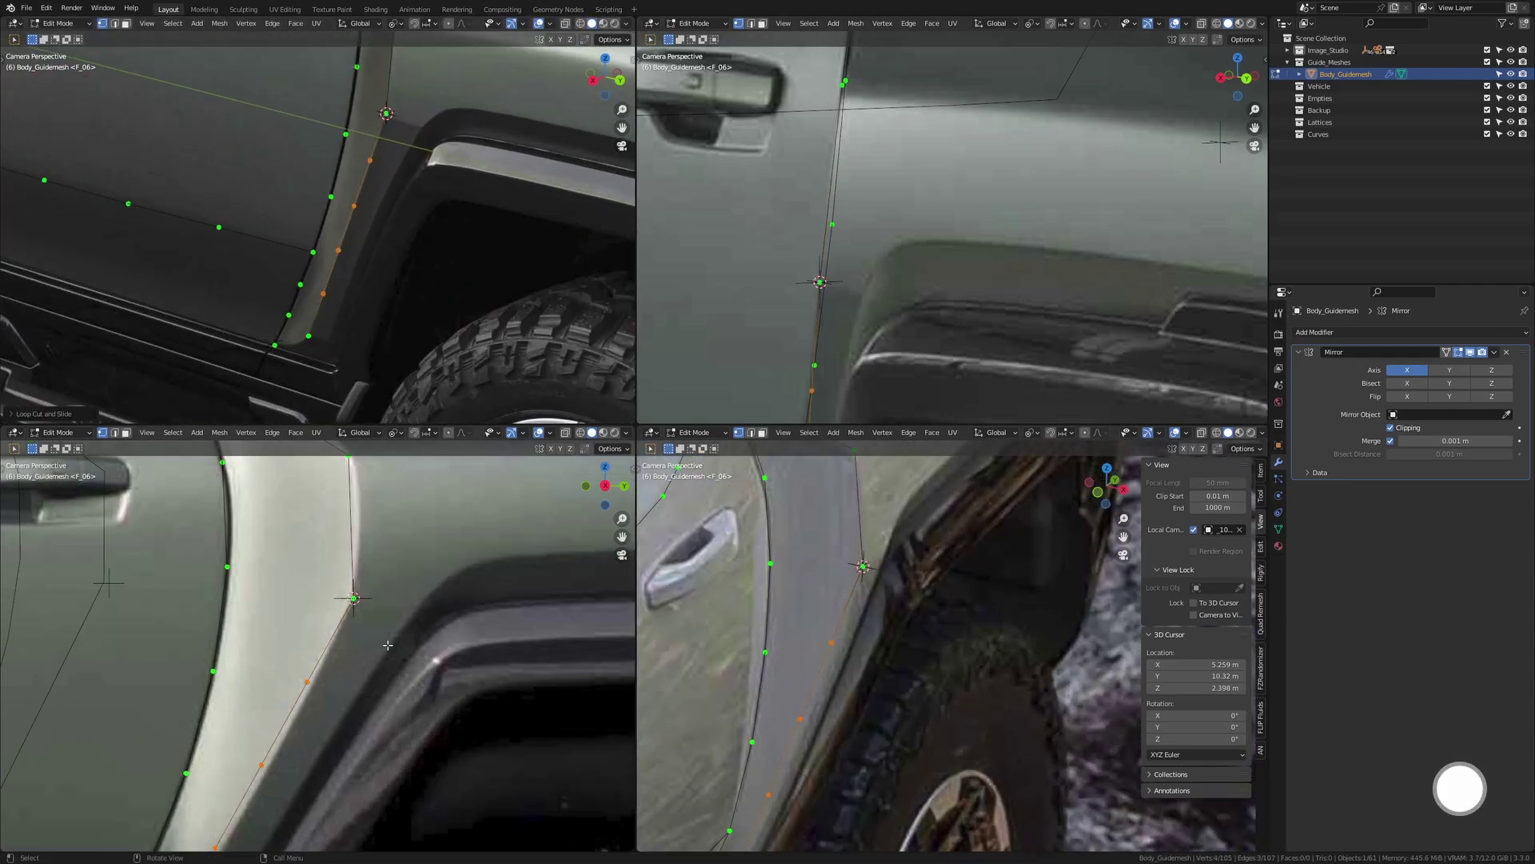
click(425, 536)
key(g)
key(y)
click(432, 537)
Move the remaining new vertices along Y onto the lower bulge edge in the side photo.
click(356, 637)
key(g)
key(y)
click(368, 637)
shift+middle_drag(312, 731, 371, 612)
click(359, 616)
key(g)
key(y)
click(372, 616)
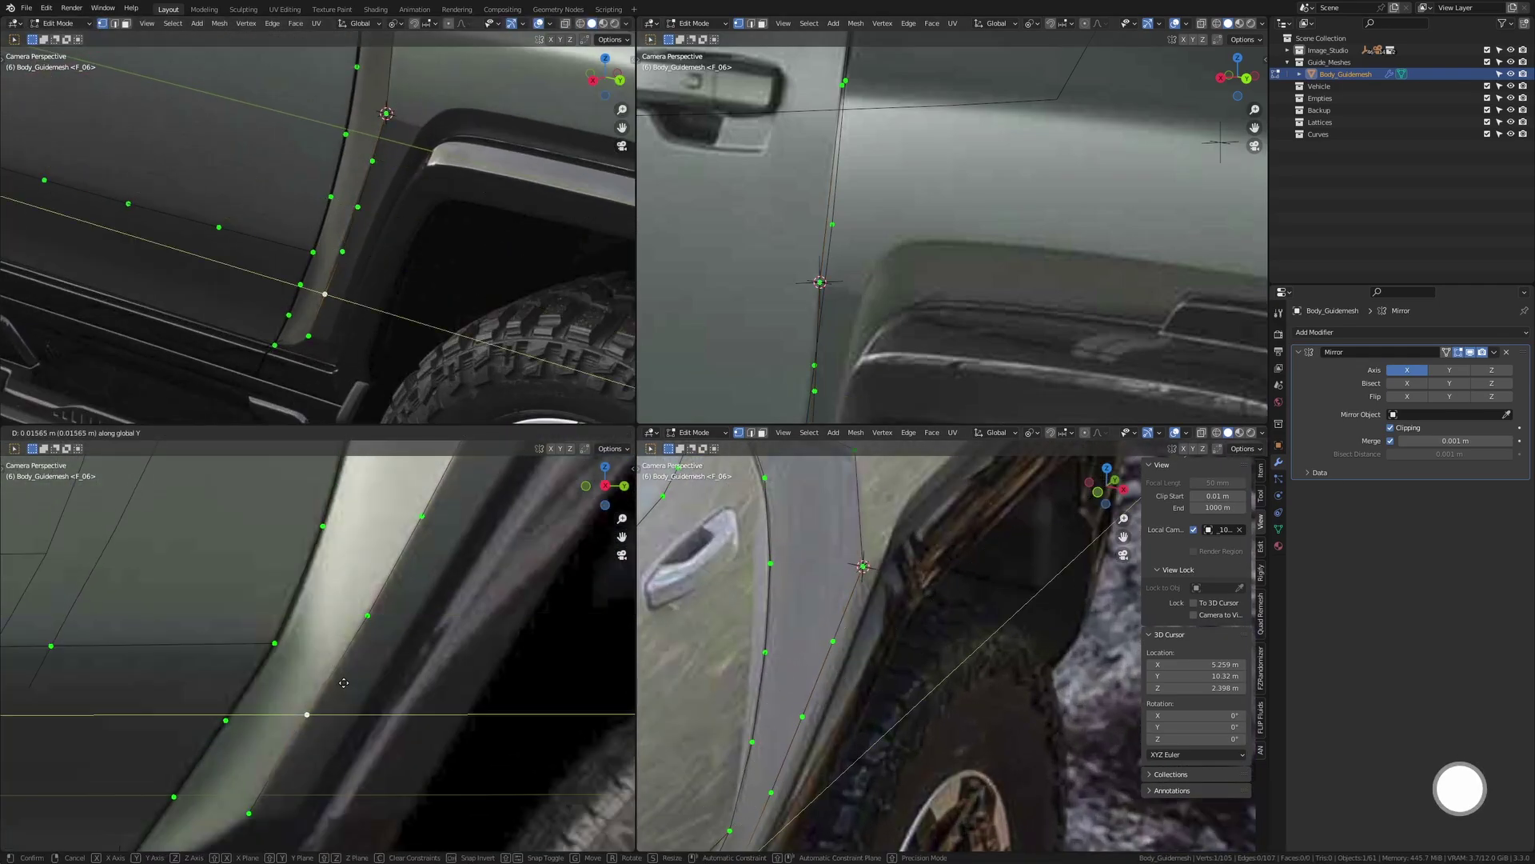
Adjust the inner vertices of the lower bulge edge one by one along X in the elevated front photo.
key(g)
key(x)
click(861, 629)
scroll(858, 628, down, 3)
click(852, 646)
key(g)
key(x)
click(857, 648)
click(829, 704)
key(g)
key(x)
click(834, 705)
shift+middle_drag(833, 706, 860, 643)
Correct two lower bulge edge vertices along X against the front three-quarter photo.
shift+middle_drag(856, 360, 952, 88)
click(888, 258)
key(g)
key(x)
click(857, 255)
shift+middle_drag(888, 160, 868, 310)
click(884, 306)
key(g)
key(x)
click(876, 308)
Shift an upper vertex of the lower bulge edge along X in the rear three-quarter photo.
scroll(384, 208, up, 4)
click(408, 163)
key(g)
key(x)
click(456, 193)
Move the bulge's lowest end vertex slightly along Y in the side photo.
scroll(447, 180, down, 3)
scroll(320, 264, up, 3)
click(260, 809)
key(g)
key(y)
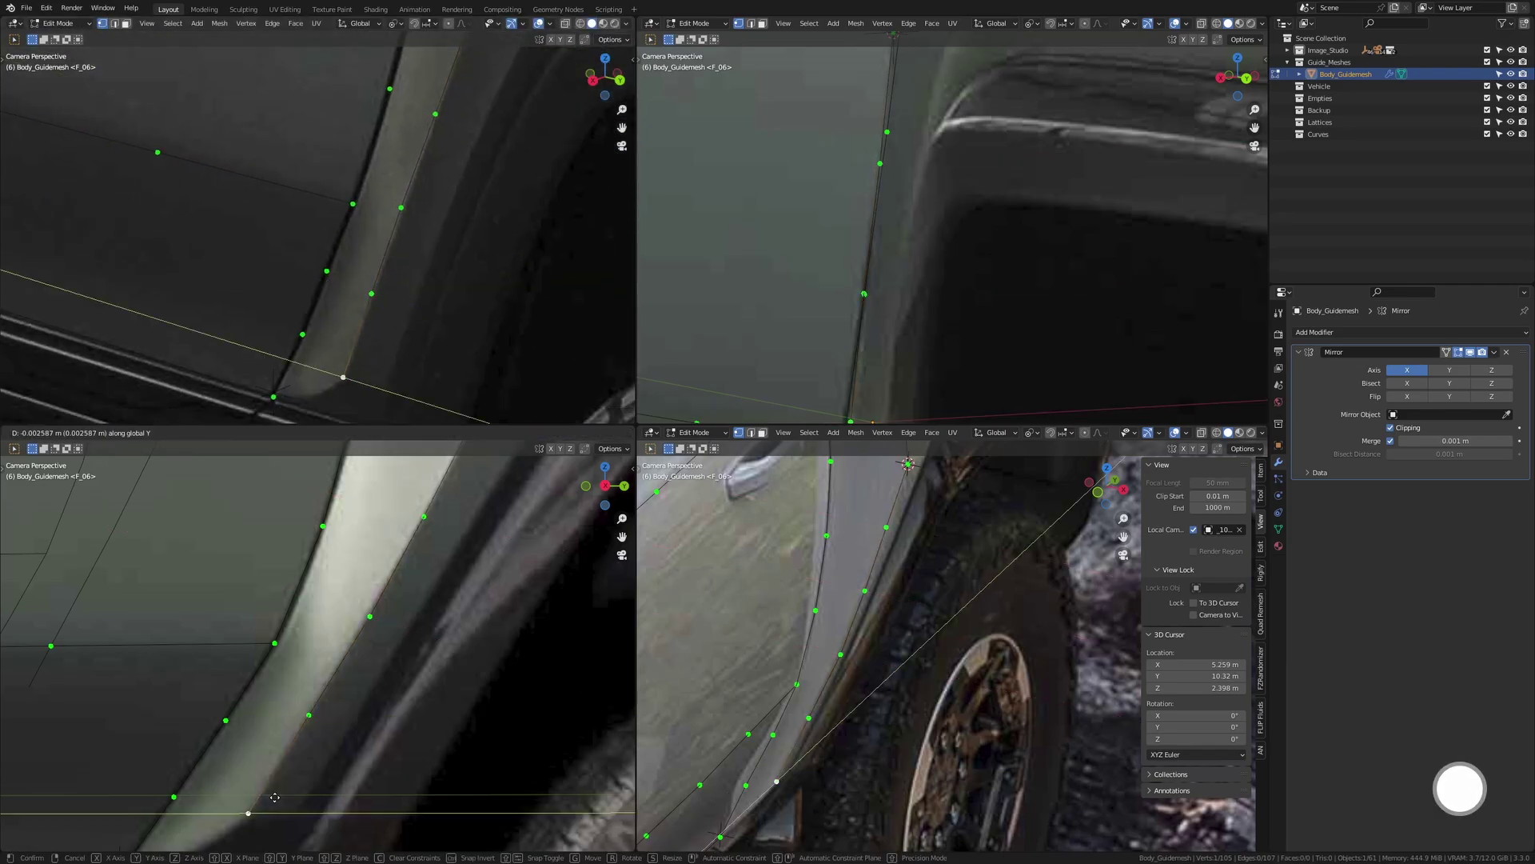
click(262, 807)
Adjust the vertex just above the bulge's lower end along X in the rear three-quarter photo.
shift+middle_drag(384, 511, 316, 679)
click(390, 618)
scroll(417, 289, down, 5)
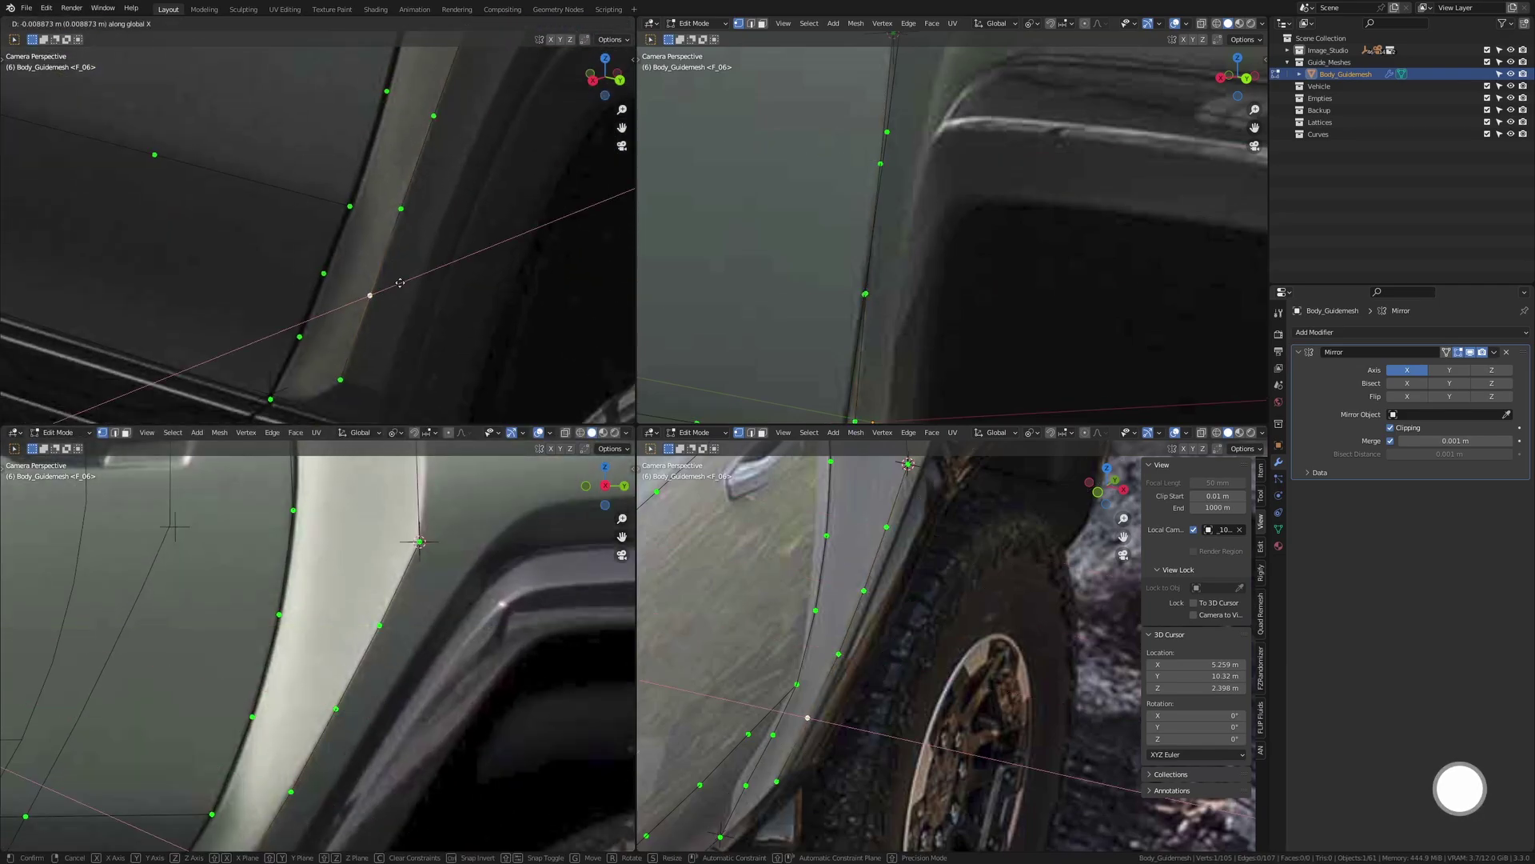
shift+middle_drag(417, 290, 448, 200)
scroll(315, 720, down, 4)
shift+middle_drag(315, 752, 323, 584)
Slide the bulge's lowest end vertex along its edge to match the lower tip in the side photo.
scroll(323, 580, up, 3)
click(325, 575)
key(g)
key(g)
click(326, 572)
scroll(340, 208, down, 5)
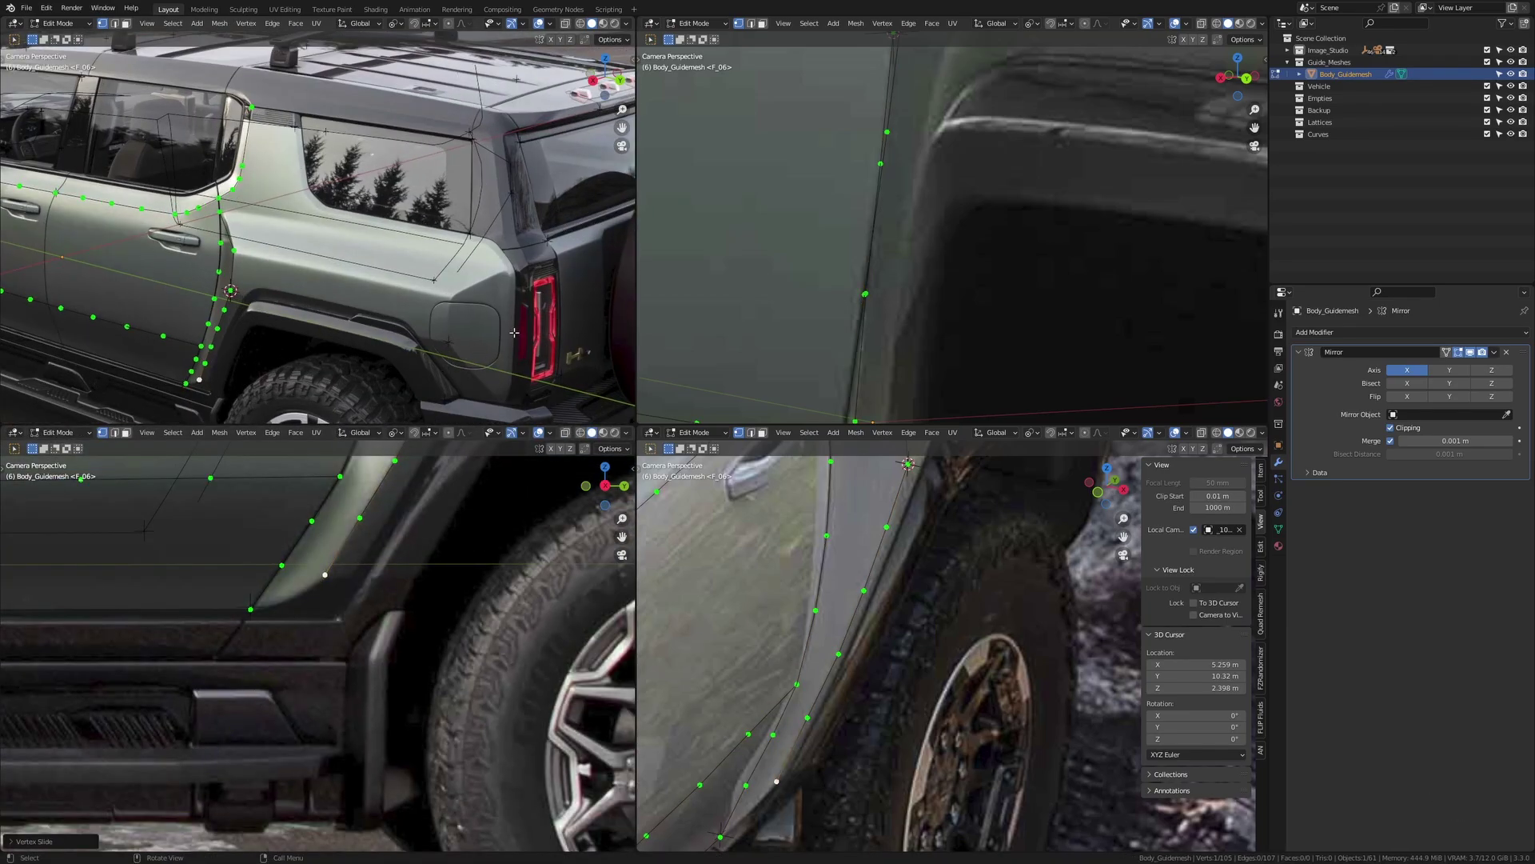
Extrude the upper outer corner vertex of the bulge rearward along Y toward the crease above the charge port.
shift+middle_drag(506, 338, 466, 297)
scroll(320, 240, up, 1)
click(172, 207)
scroll(336, 209, down, 1)
scroll(915, 205, down, 4)
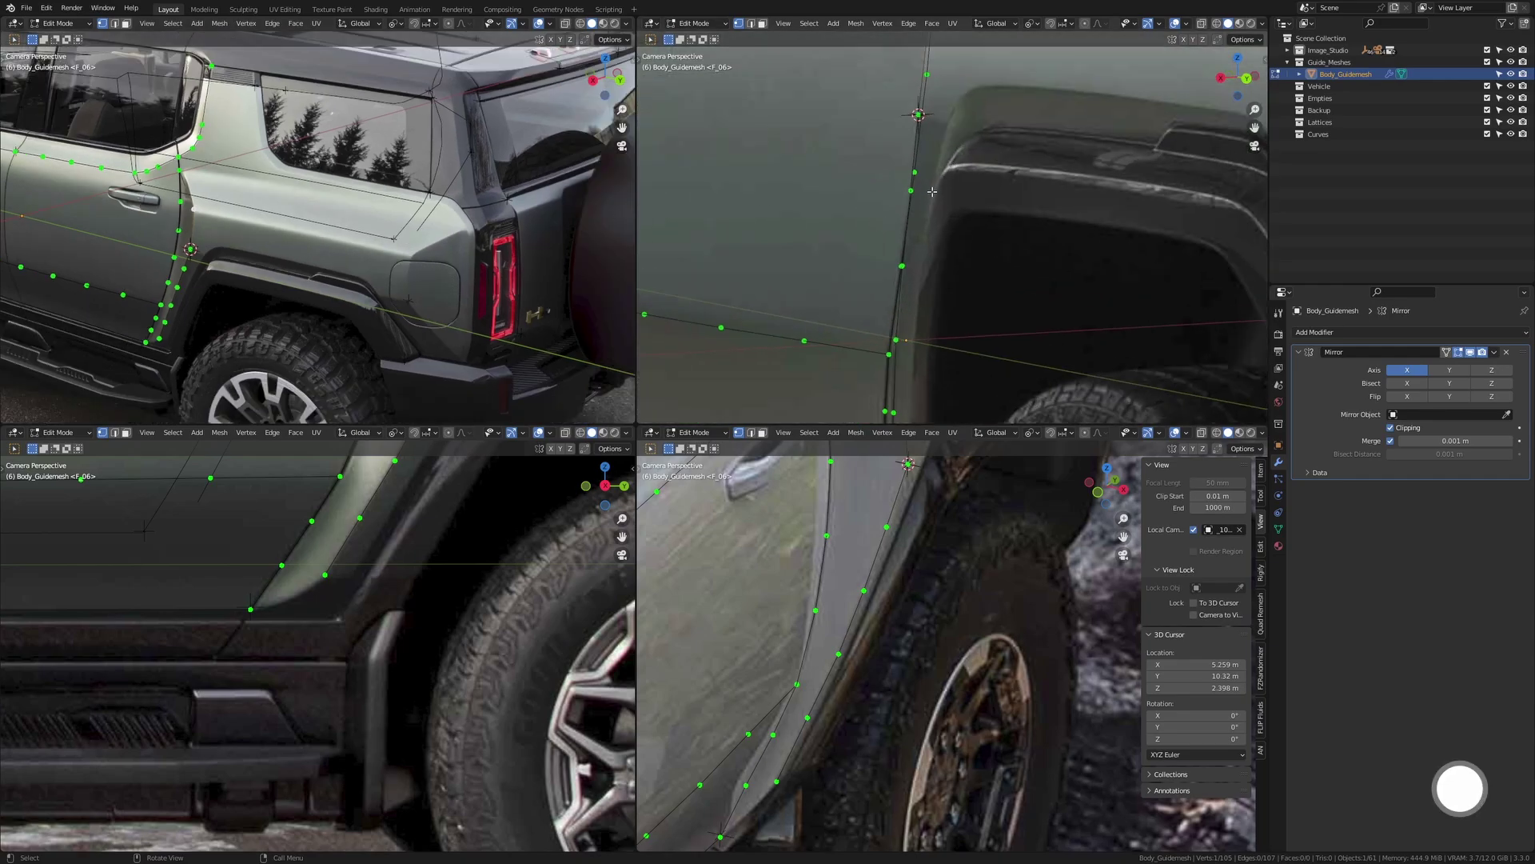
shift+middle_drag(915, 206, 786, 324)
key(e)
key(y)
click(416, 259)
Move and slide the new rear vertex onto the body crease corner above the charge port in the rear three-quarter photo.
shift+middle_drag(959, 216, 900, 250)
scroll(415, 256, up, 2)
key(g)
click(399, 255)
key(g)
key(g)
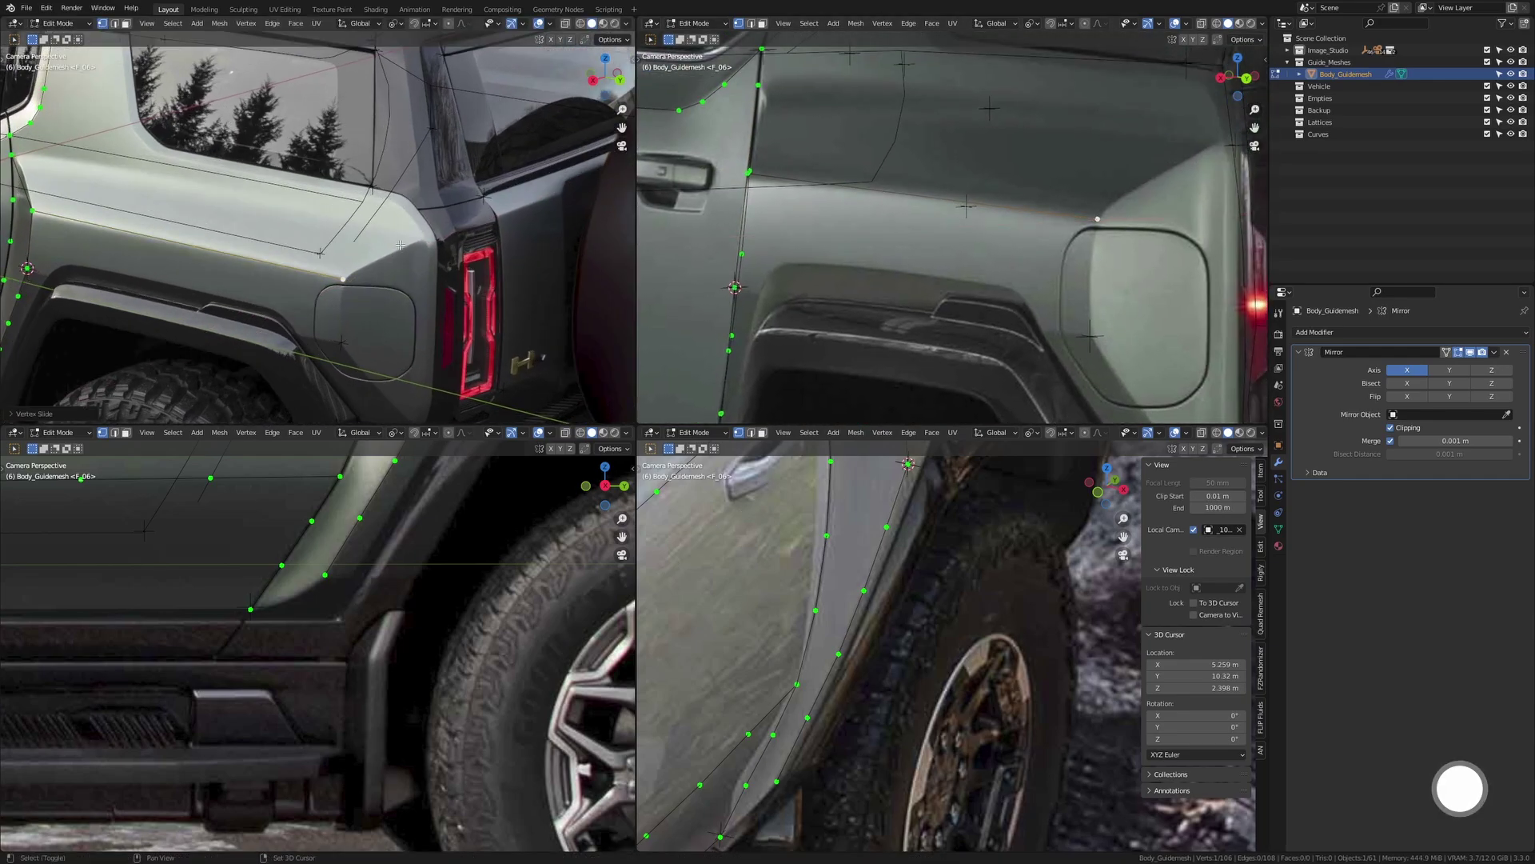
click(400, 245)
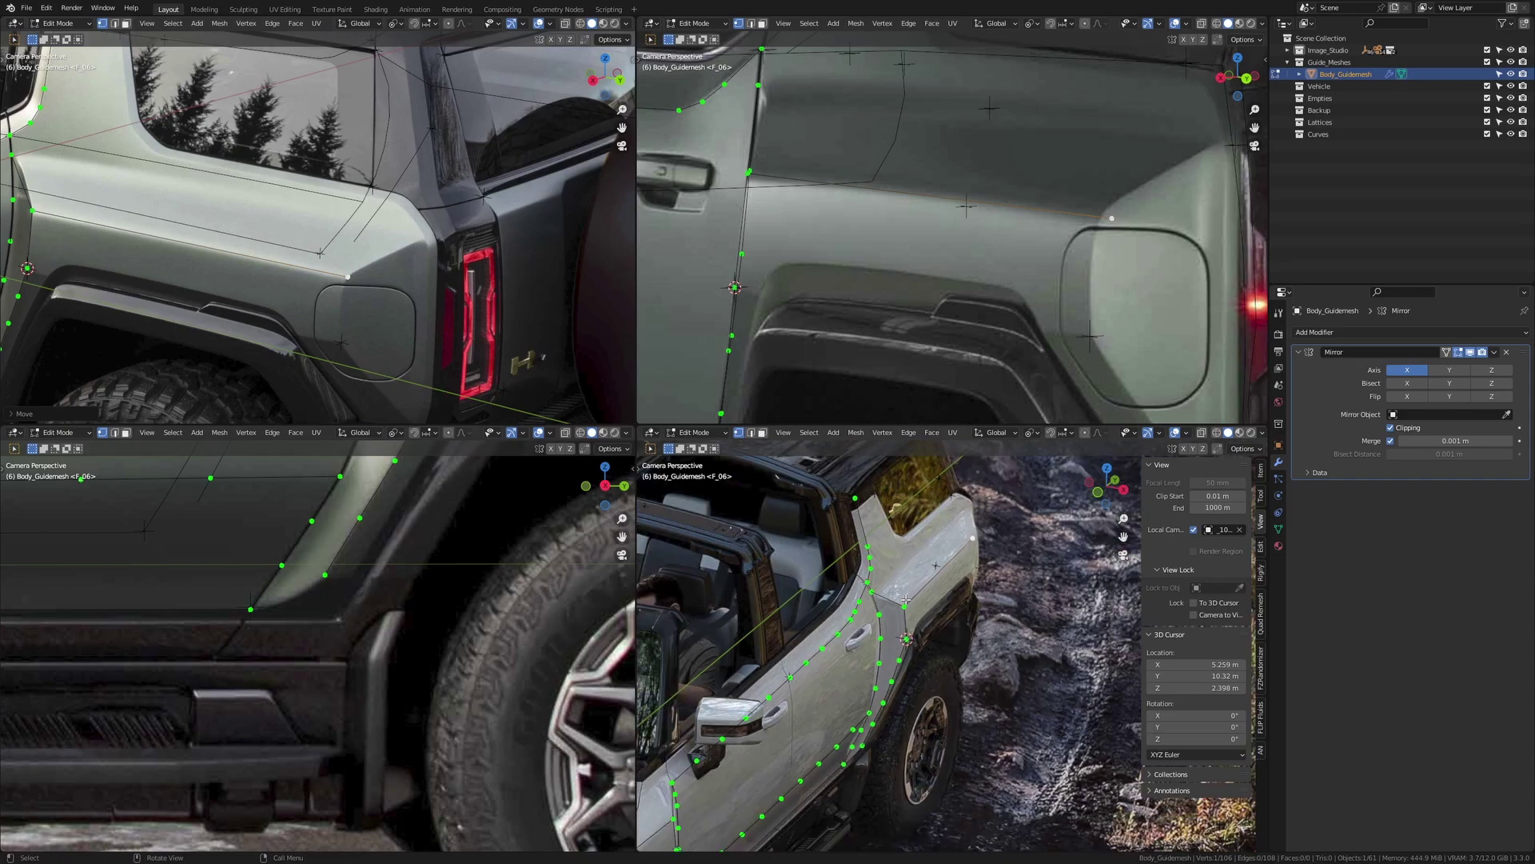
Switch the front three-quarter view's local camera to the straight rear photo, _108_jpg.
click(1225, 531)
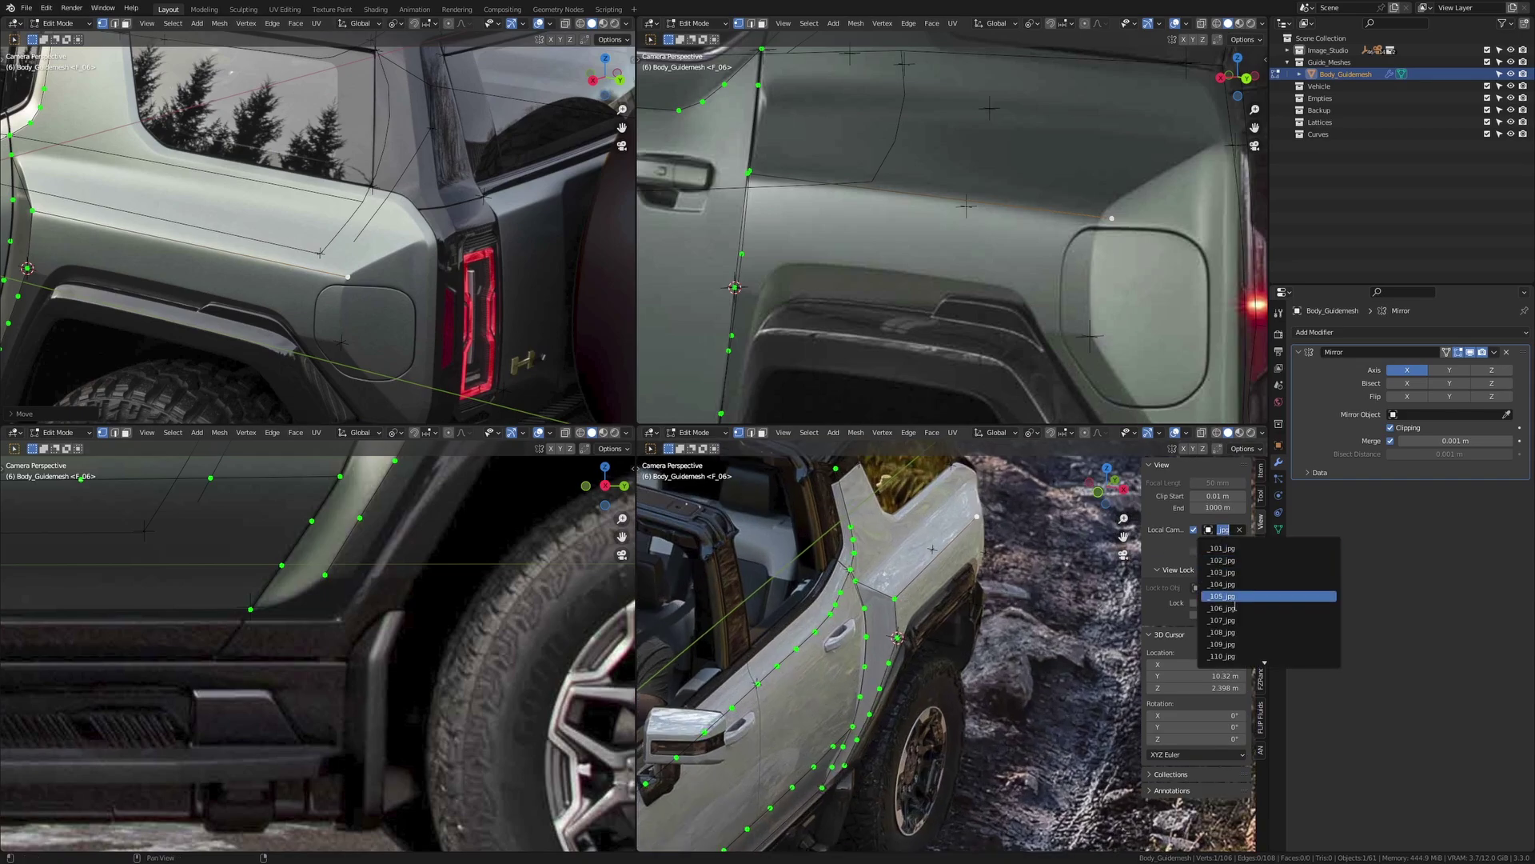
click(1236, 623)
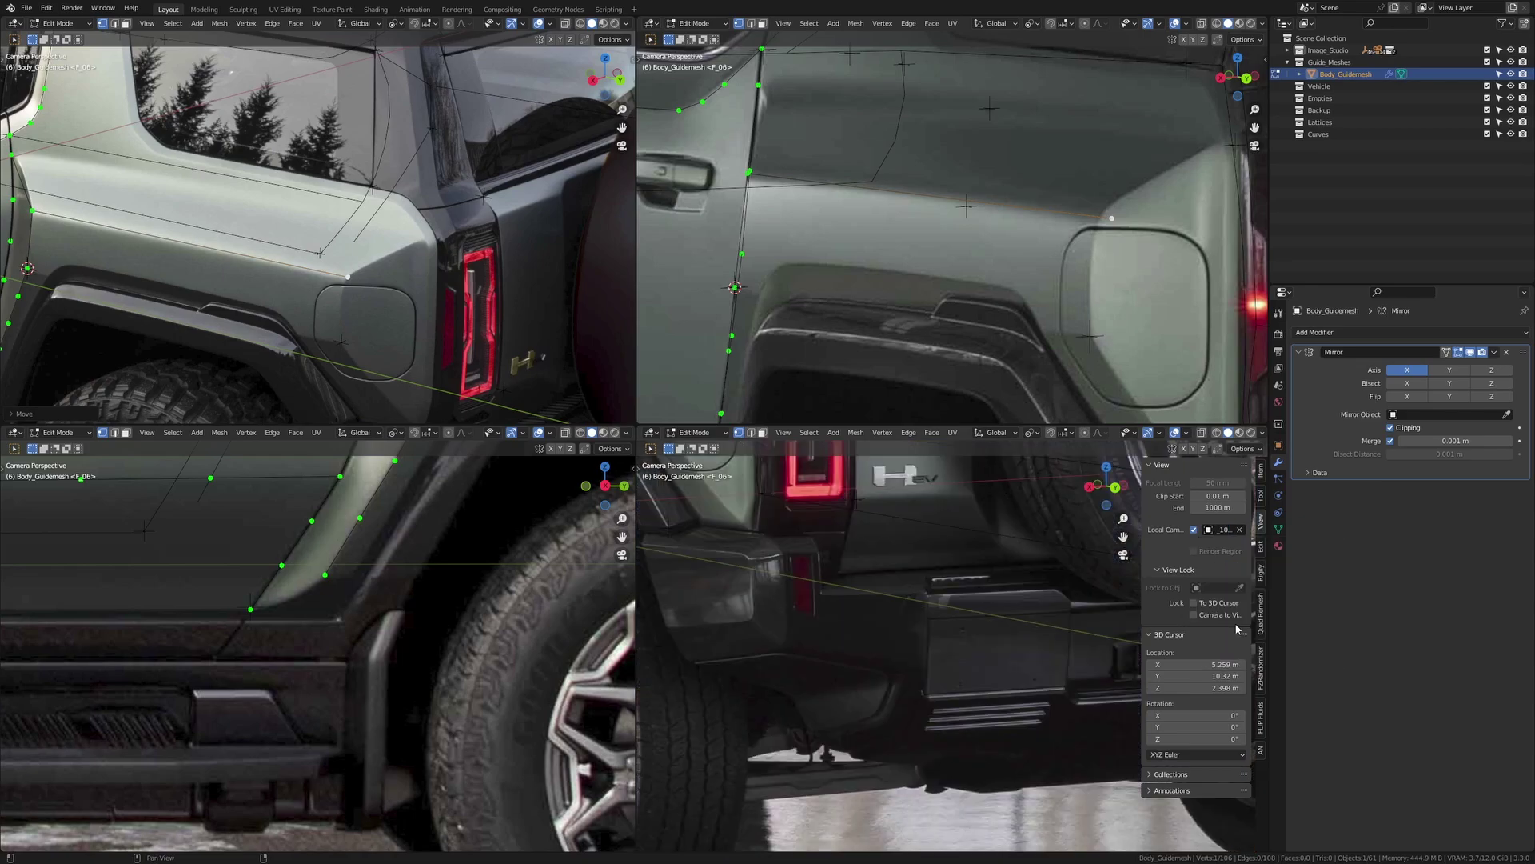
scroll(1072, 640, down, 4)
shift+middle_drag(1072, 636, 1074, 678)
click(1224, 530)
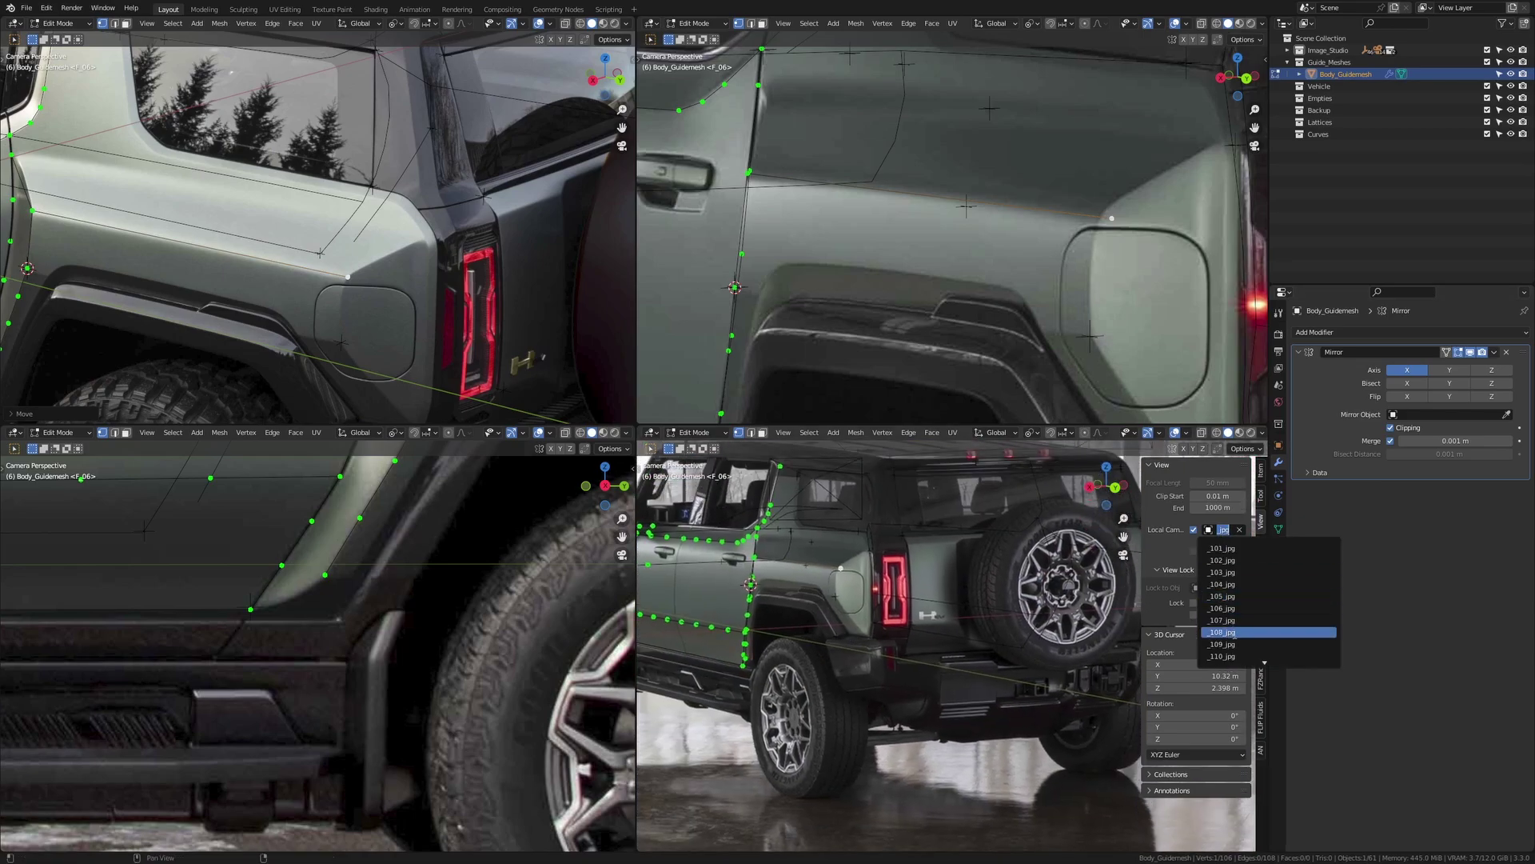
click(1224, 632)
shift+middle_drag(737, 660, 1044, 646)
scroll(849, 651, up, 2)
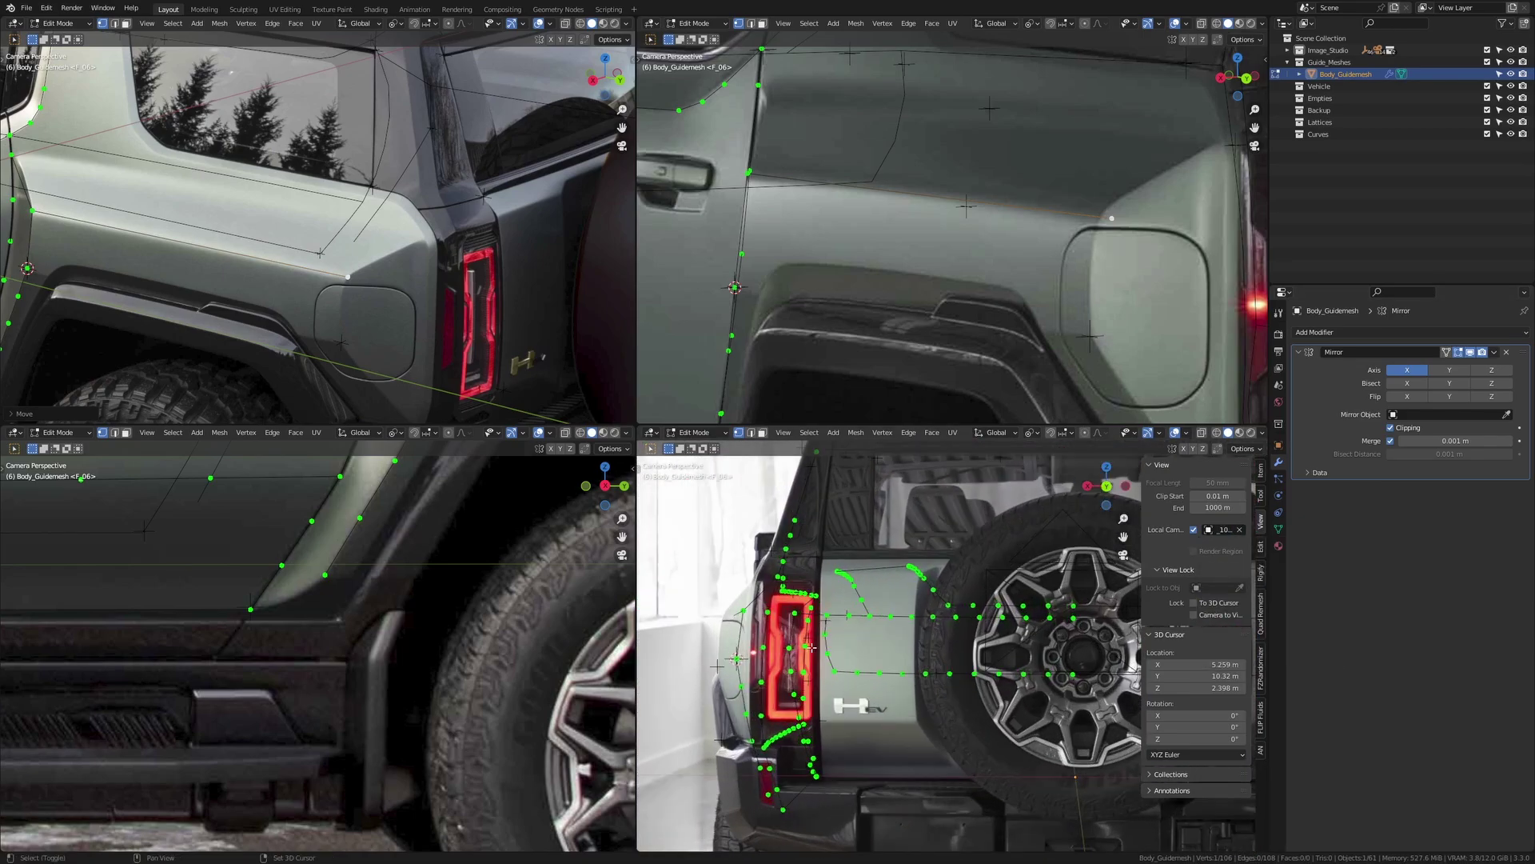
shift+middle_drag(849, 651, 894, 654)
scroll(894, 654, up, 2)
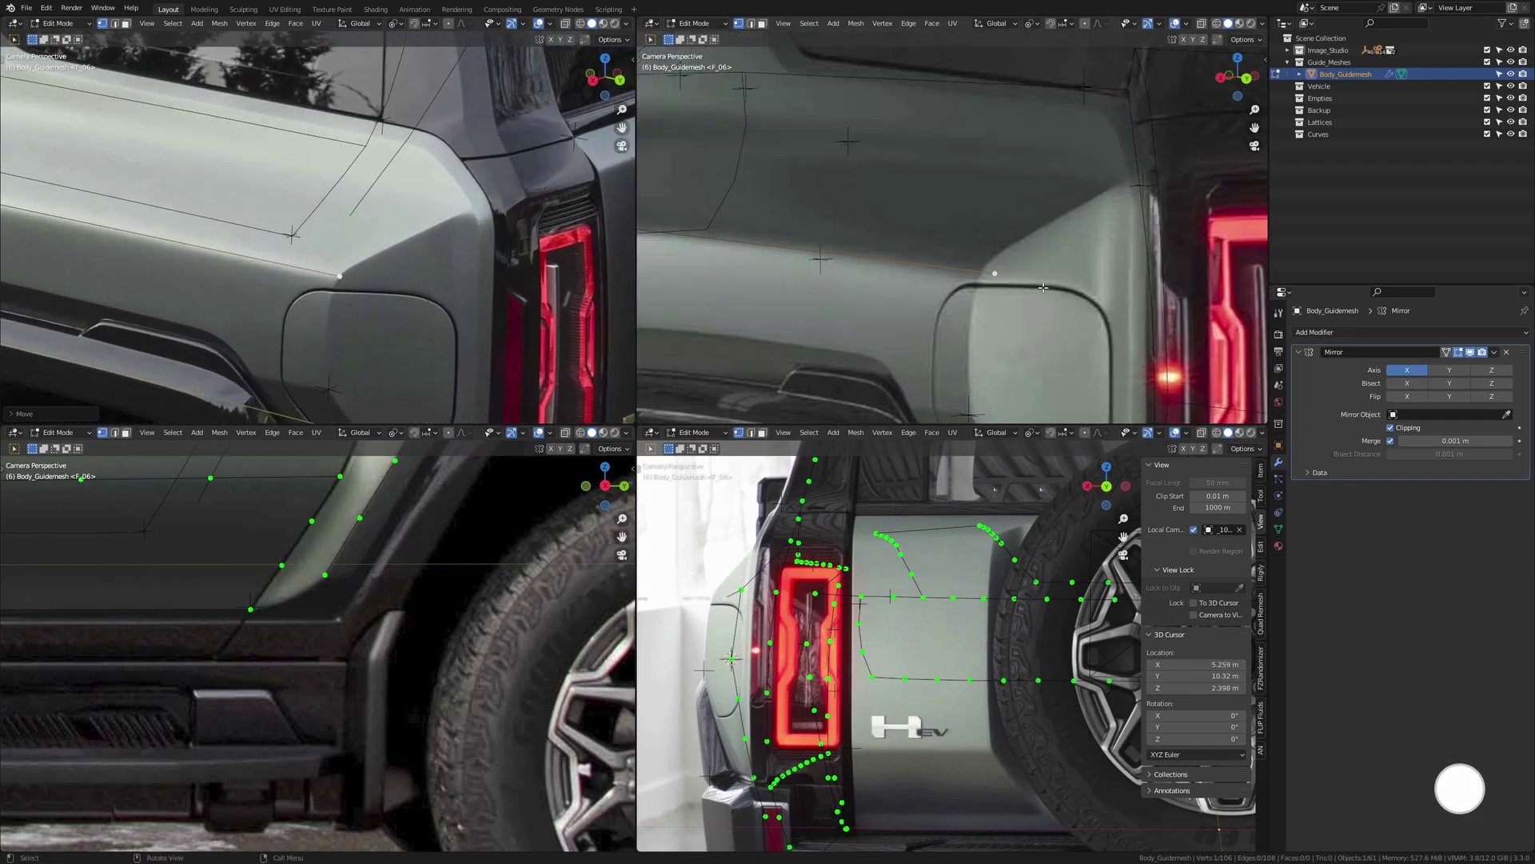
Fit the crease corner vertex above the charge port in the side photo and the other rear photo.
scroll(378, 590, up, 3)
key(g)
click(385, 584)
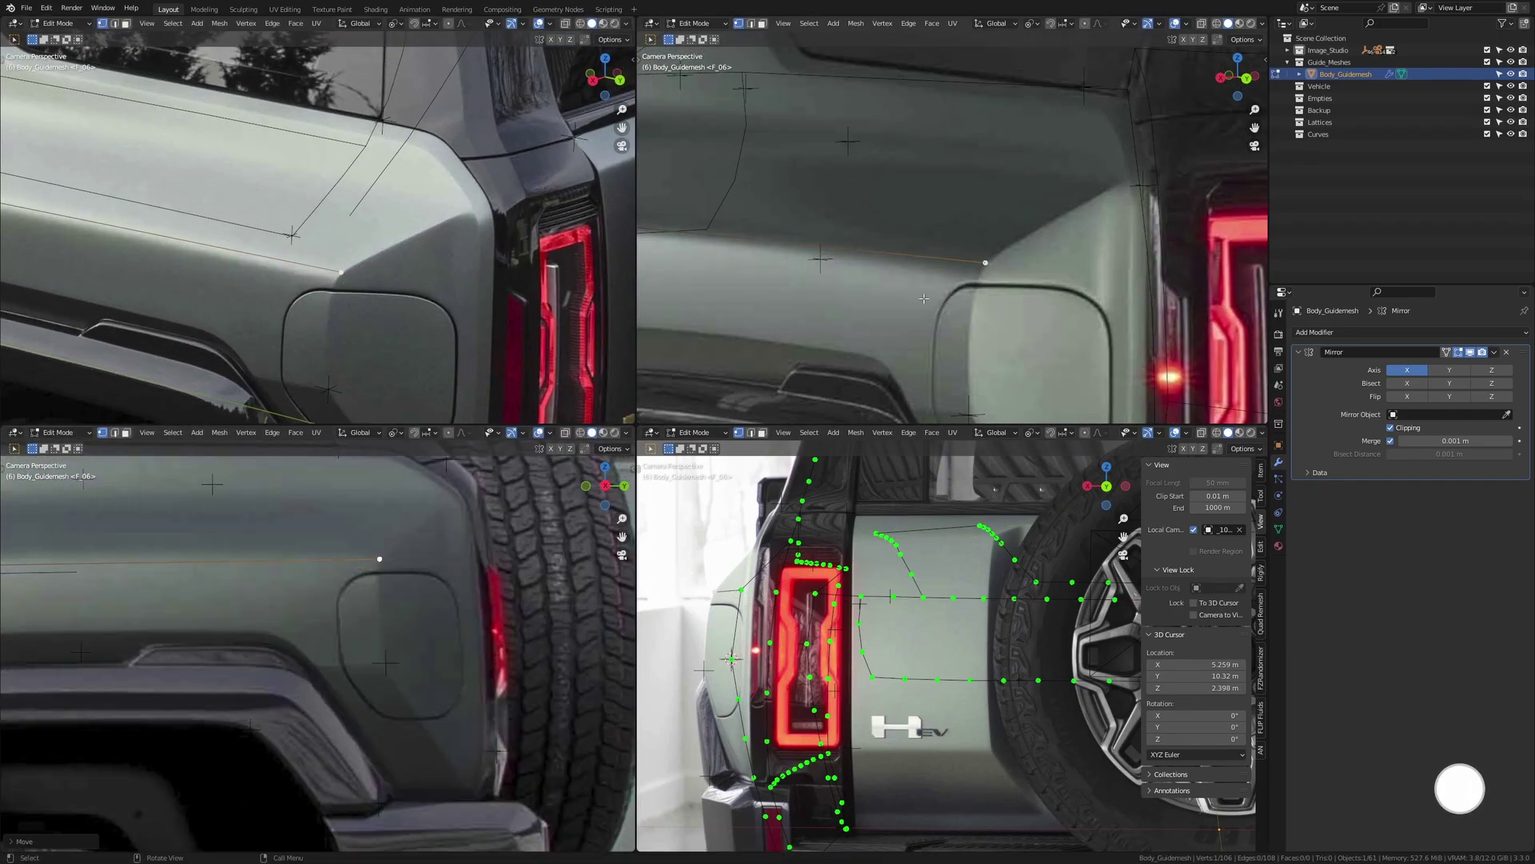
key(g)
click(960, 289)
Extrude a vertex down from the crease corner and snap it to the reference point inside the charge port outline.
shift+middle_drag(717, 617, 920, 684)
scroll(920, 685, up, 4)
scroll(399, 305, down, 2)
scroll(399, 306, up, 2)
shift+middle_drag(393, 336, 373, 245)
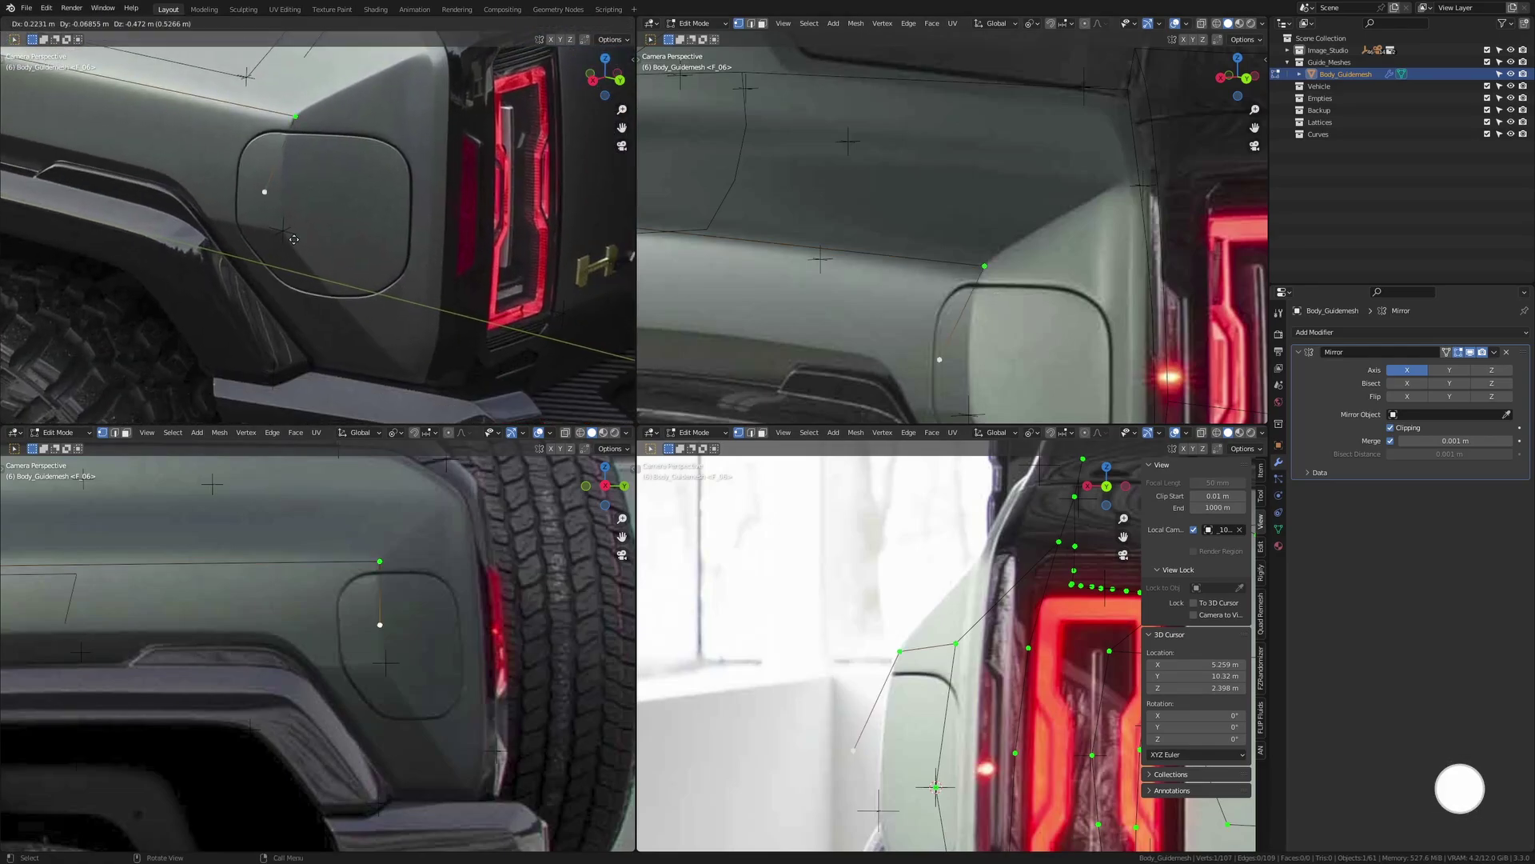
click(294, 240)
key(Tab)
click(285, 232)
key(shift+s)
key(Tab)
key(shift+s)
Extrude a vertex down to the fender's lower rear corner above the bumper and fit it to the photos.
shift+middle_drag(292, 235, 285, 193)
shift+middle_drag(1000, 320, 956, 164)
key(e)
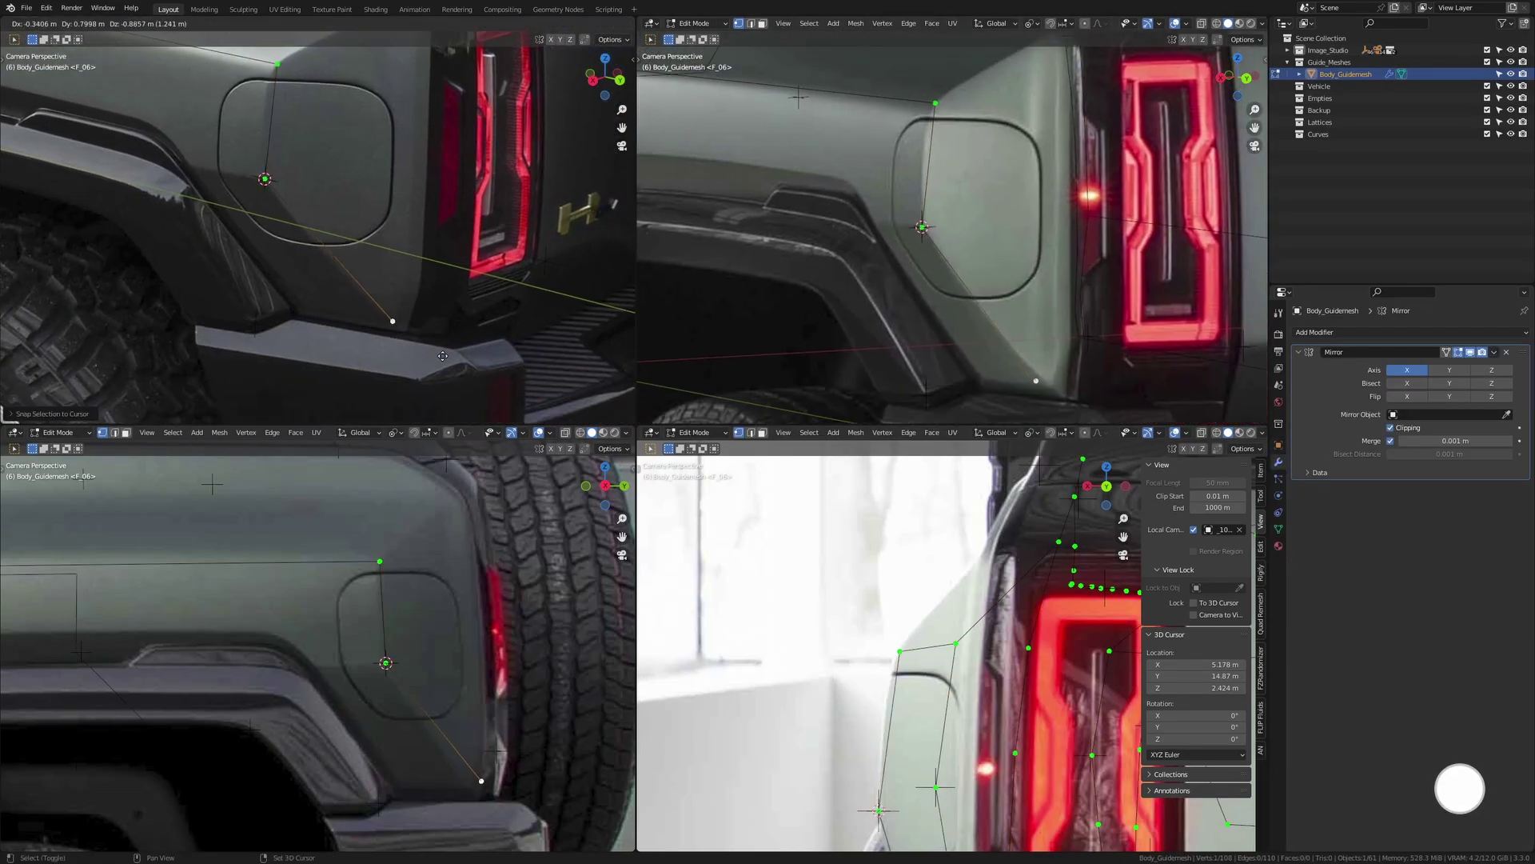
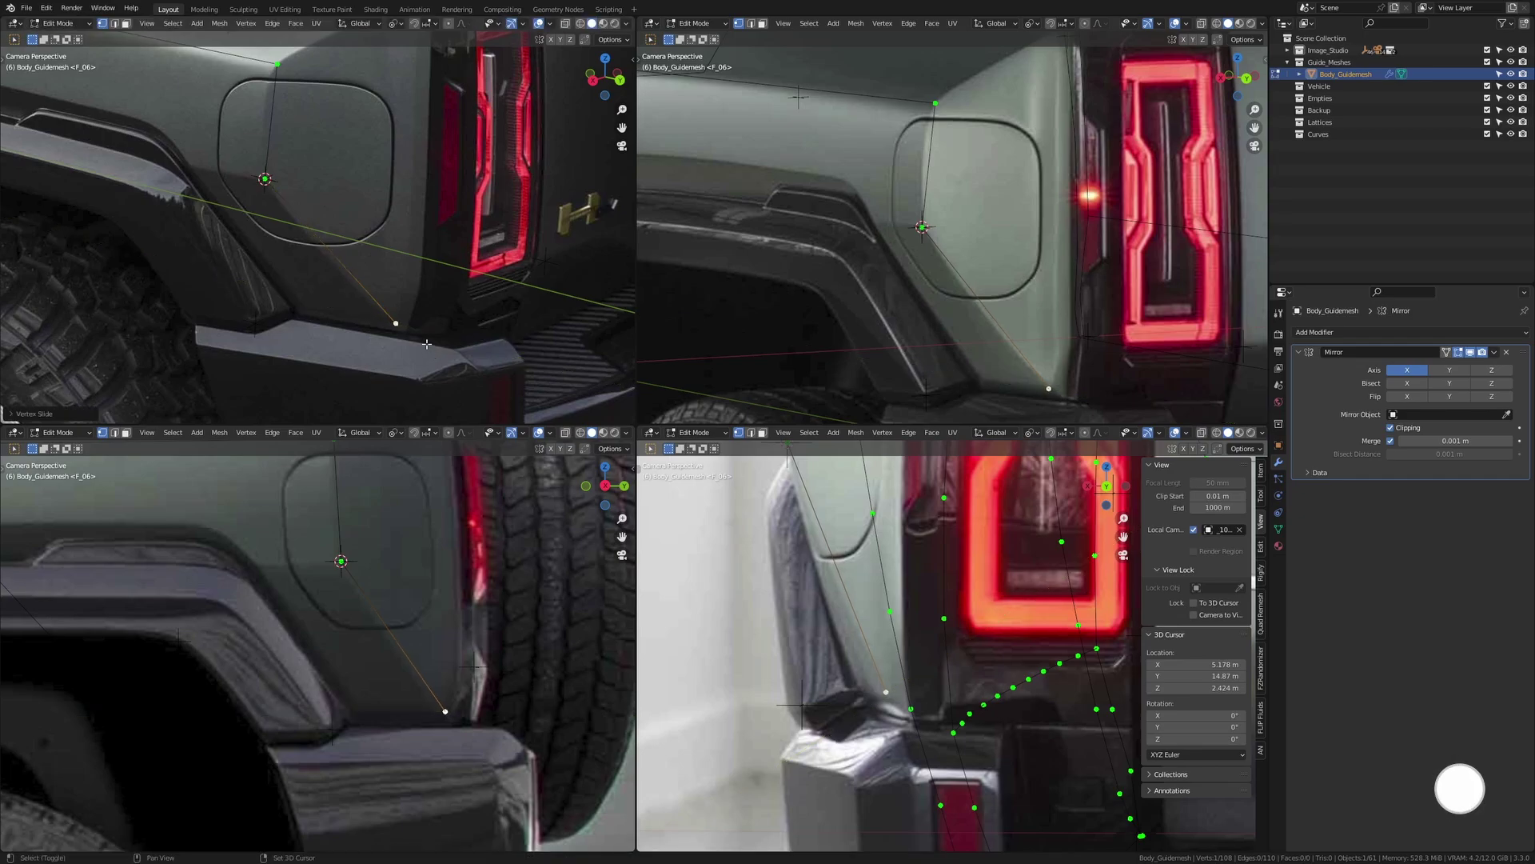
scroll(487, 344, up, 2)
key(g)
click(488, 344)
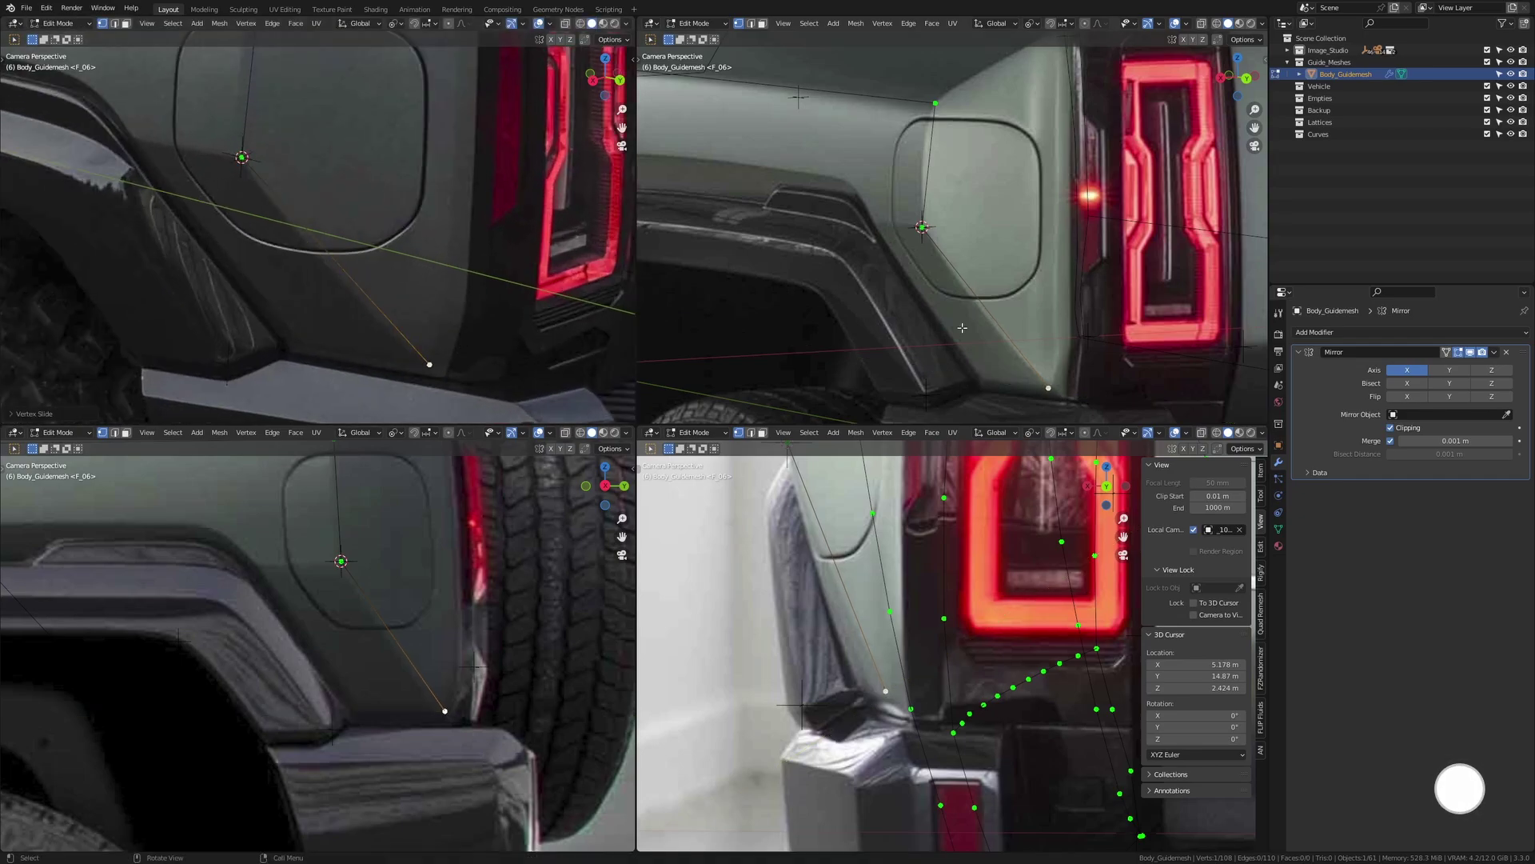
key(g)
click(1114, 348)
Duplicate the pillar edge behind the rear door glass to the quarter window's front edge and rotate it to match.
scroll(415, 320, down, 4)
shift+middle_drag(264, 192, 464, 344)
scroll(272, 208, up, 4)
shift+middle_drag(196, 171, 278, 261)
click(288, 128)
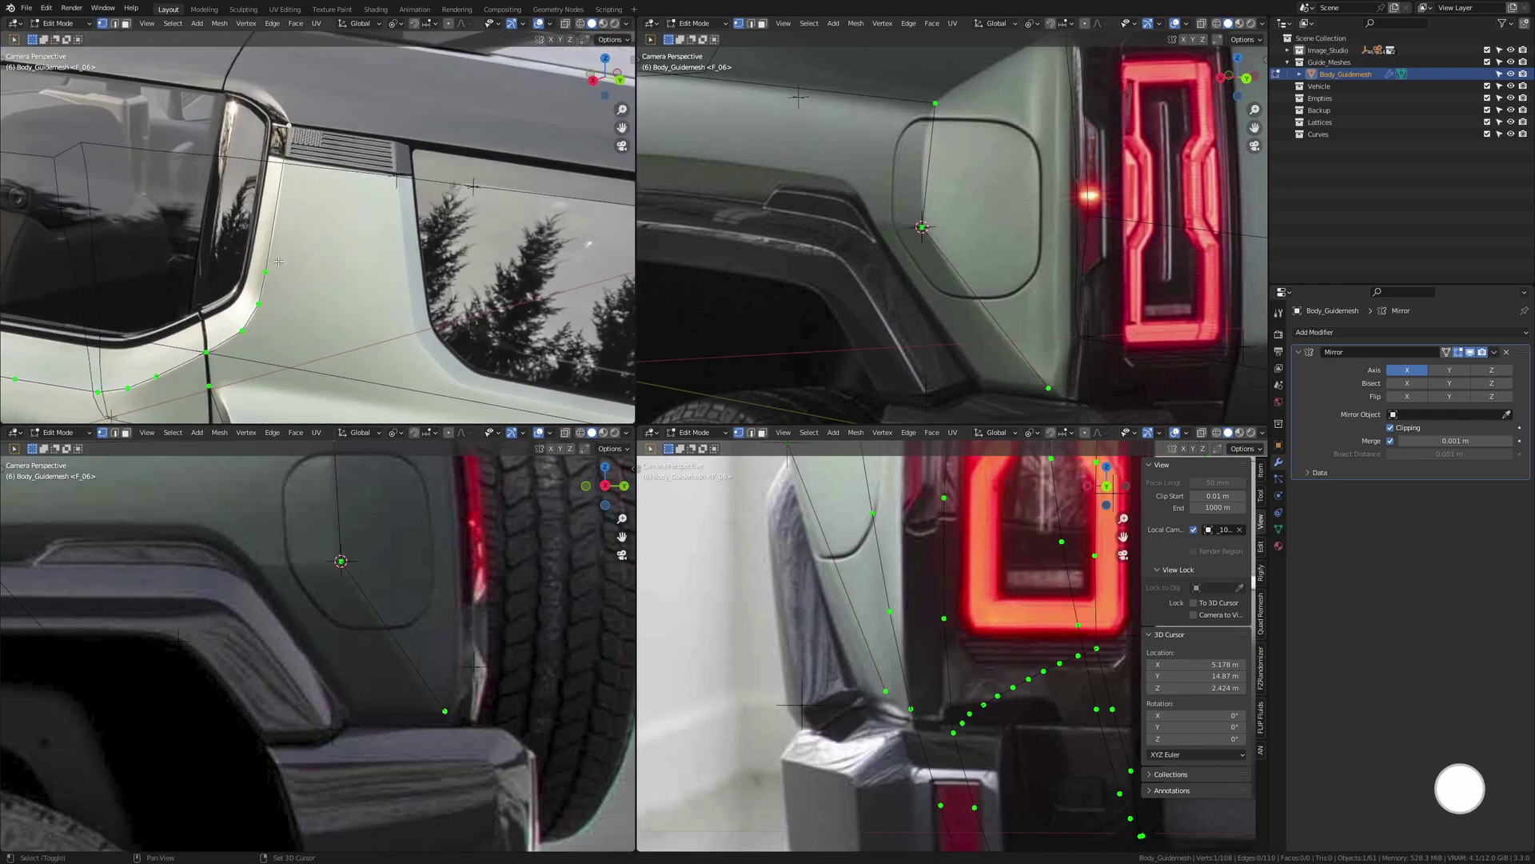
click(430, 275)
key(r)
click(450, 268)
Shift the duplicated edge along X to match the quarter window's front edge in the rear three-quarter photos.
shift+middle_drag(696, 95, 984, 376)
key(g)
key(x)
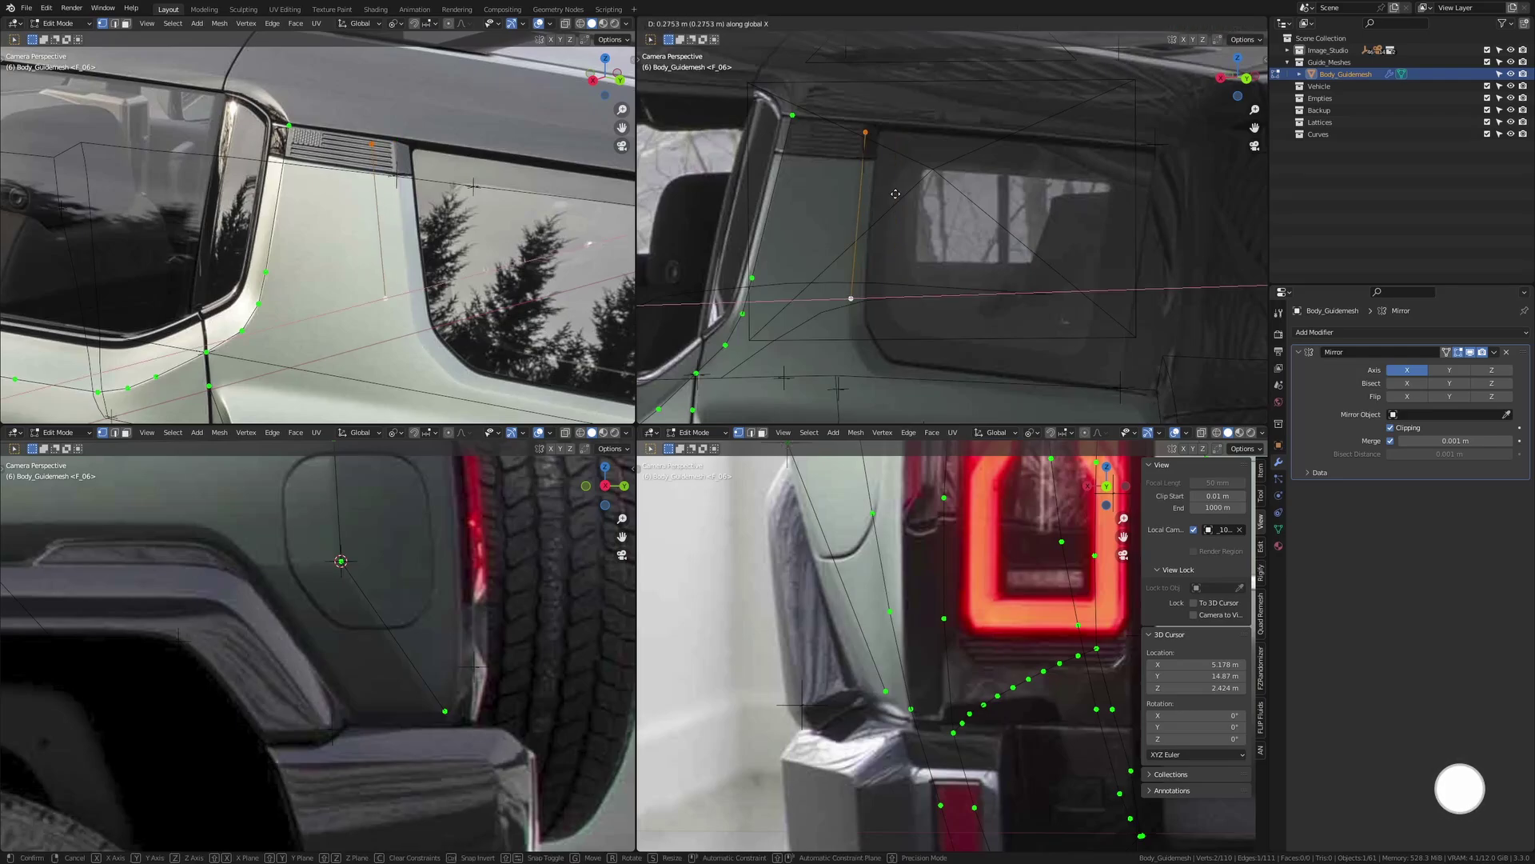
click(844, 216)
key(g)
key(x)
click(432, 212)
Move the duplicated edge's top vertex along Z and Y, and adjust it to the vent's upper rear corner in the side photo.
click(393, 150)
key(g)
key(z)
click(394, 138)
key(g)
key(y)
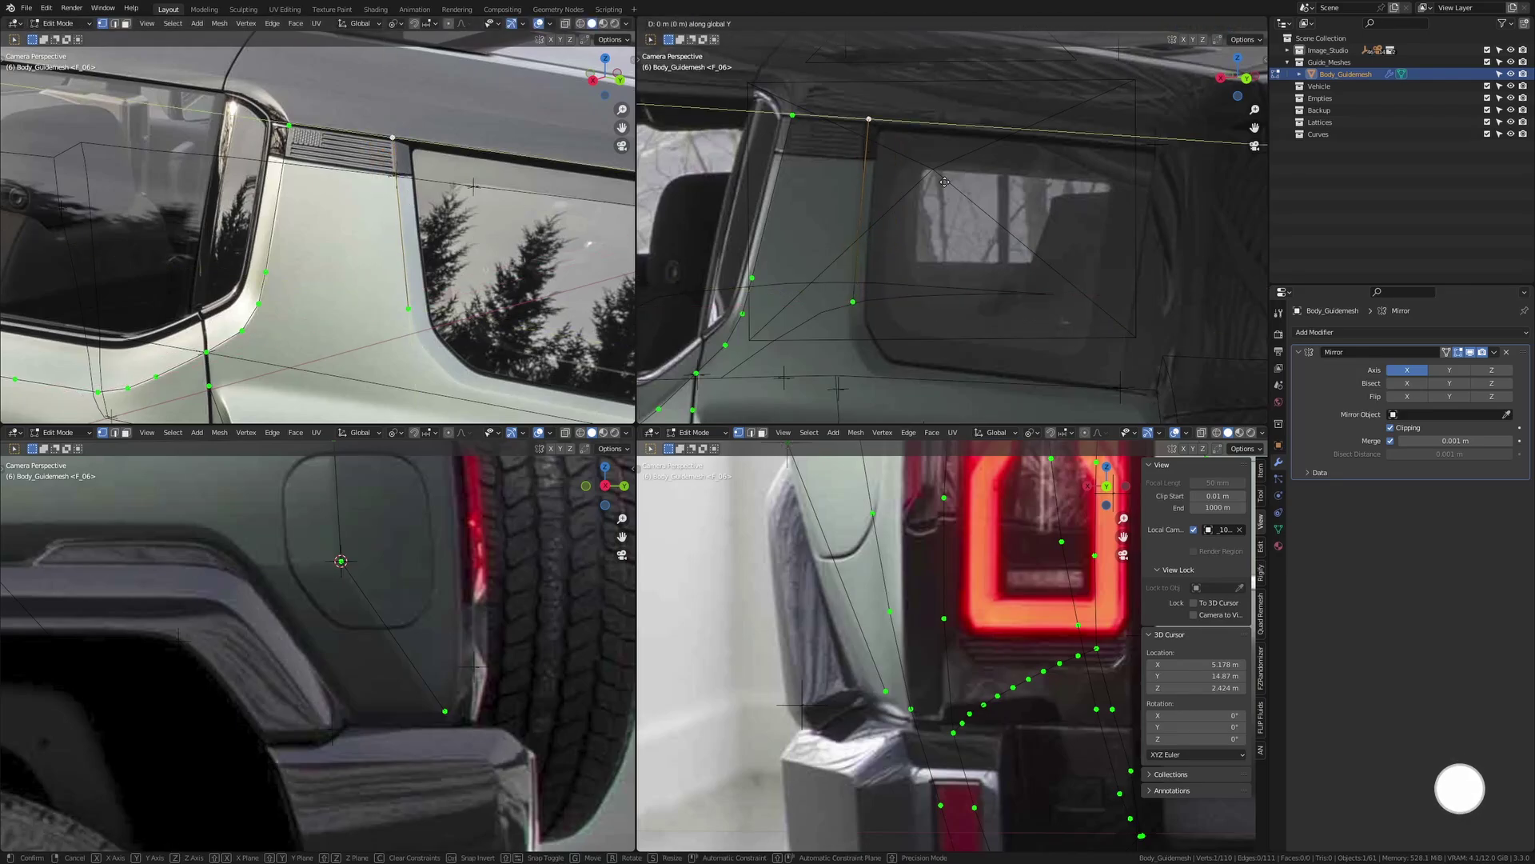
click(945, 183)
key(KP_Decimal)
key(g)
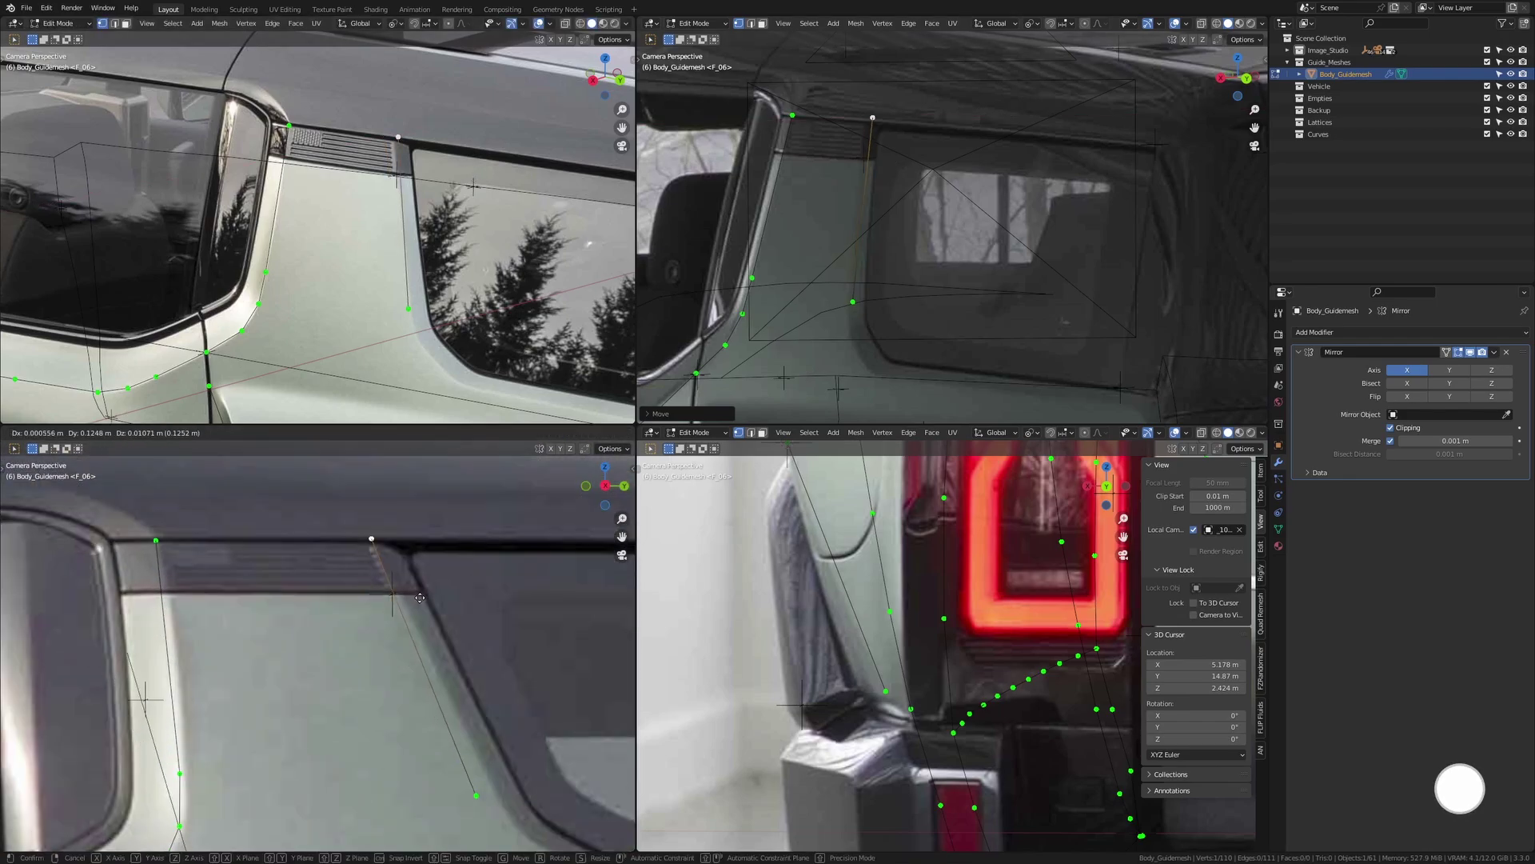
click(422, 596)
Refine the top vertex at the vent's rear corner along X and Y until it matches across the photos.
key(g)
key(x)
click(490, 195)
key(g)
key(y)
click(432, 588)
key(g)
key(x)
click(500, 189)
key(g)
key(x)
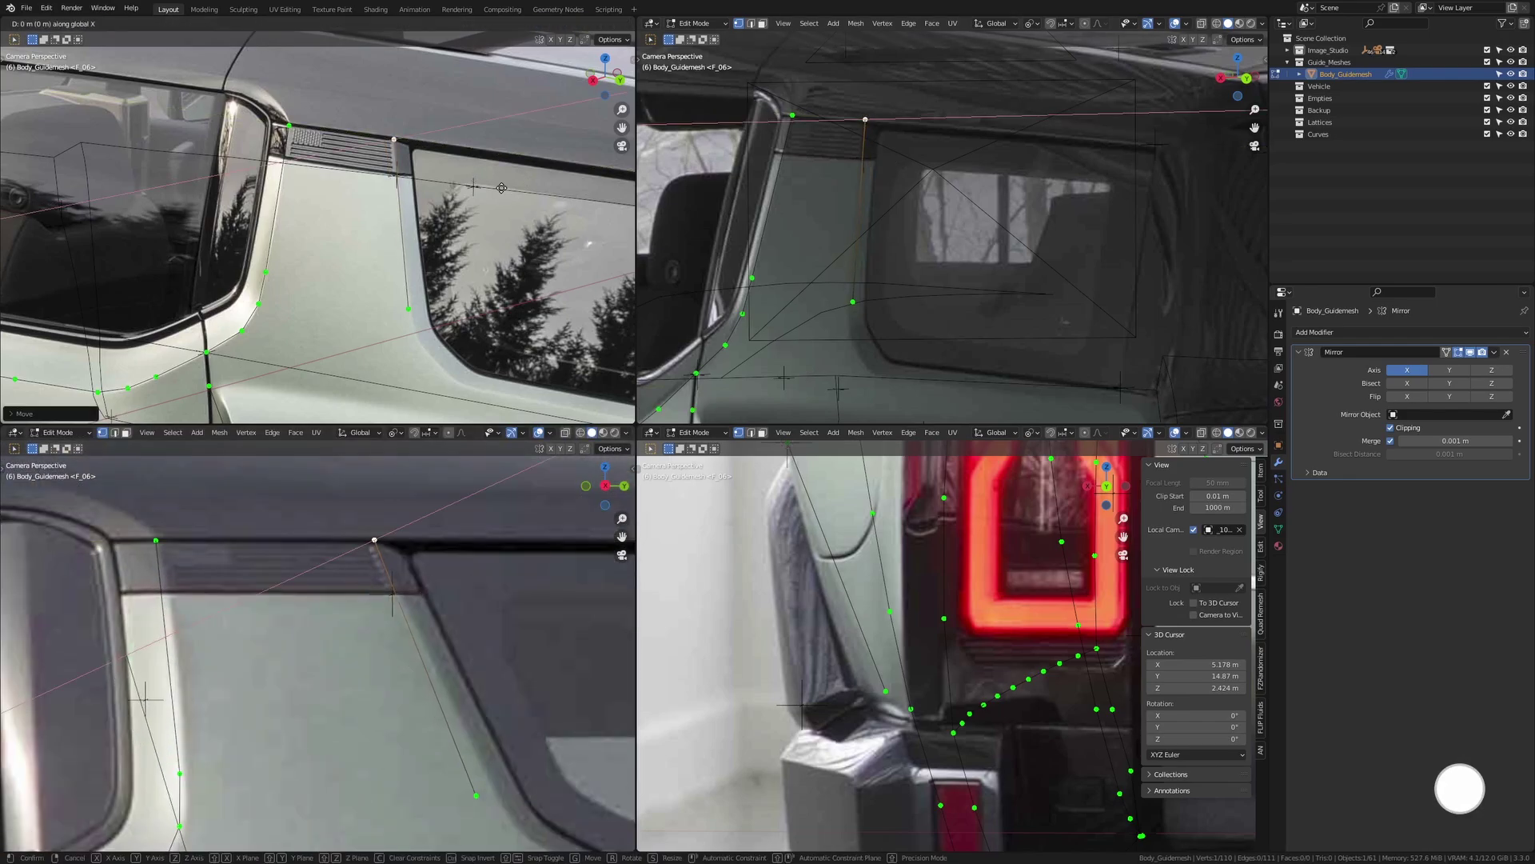
click(500, 188)
Shift the lower vertex of the quarter window's front edge along Y and X to follow the window outline.
click(412, 306)
key(g)
key(y)
click(443, 697)
key(g)
key(x)
click(356, 237)
key(g)
key(y)
click(472, 640)
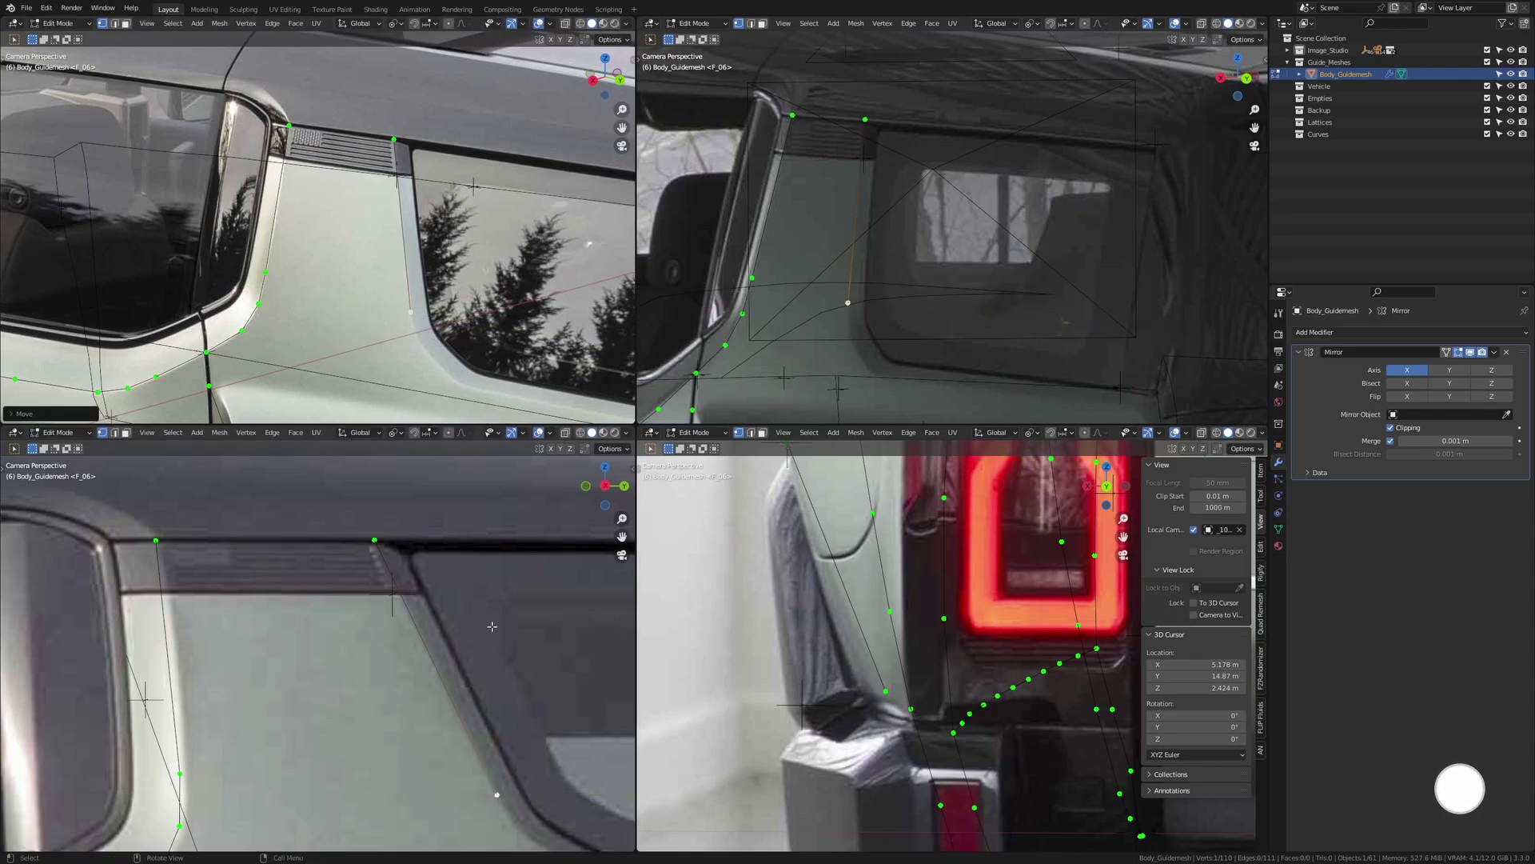
Slide that lower vertex to the start of the window's corner bend and extrude a new vertex beyond it.
scroll(488, 752, down, 1)
shift+middle_drag(512, 772, 435, 683)
key(g)
key(g)
click(452, 716)
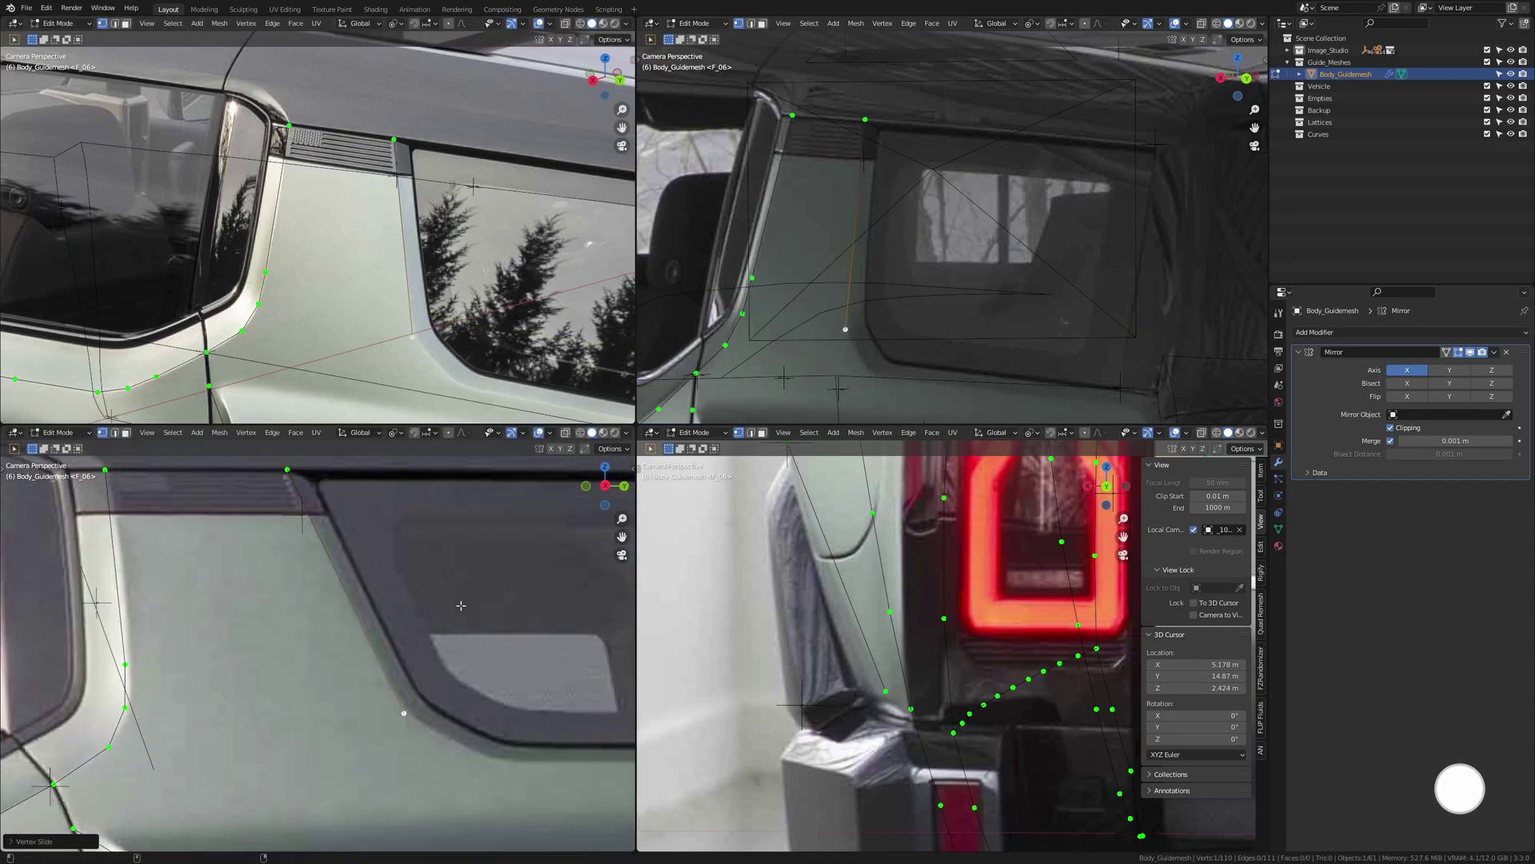
scroll(472, 352, up, 1)
key(g)
key(g)
click(470, 351)
shift+middle_drag(471, 355, 425, 218)
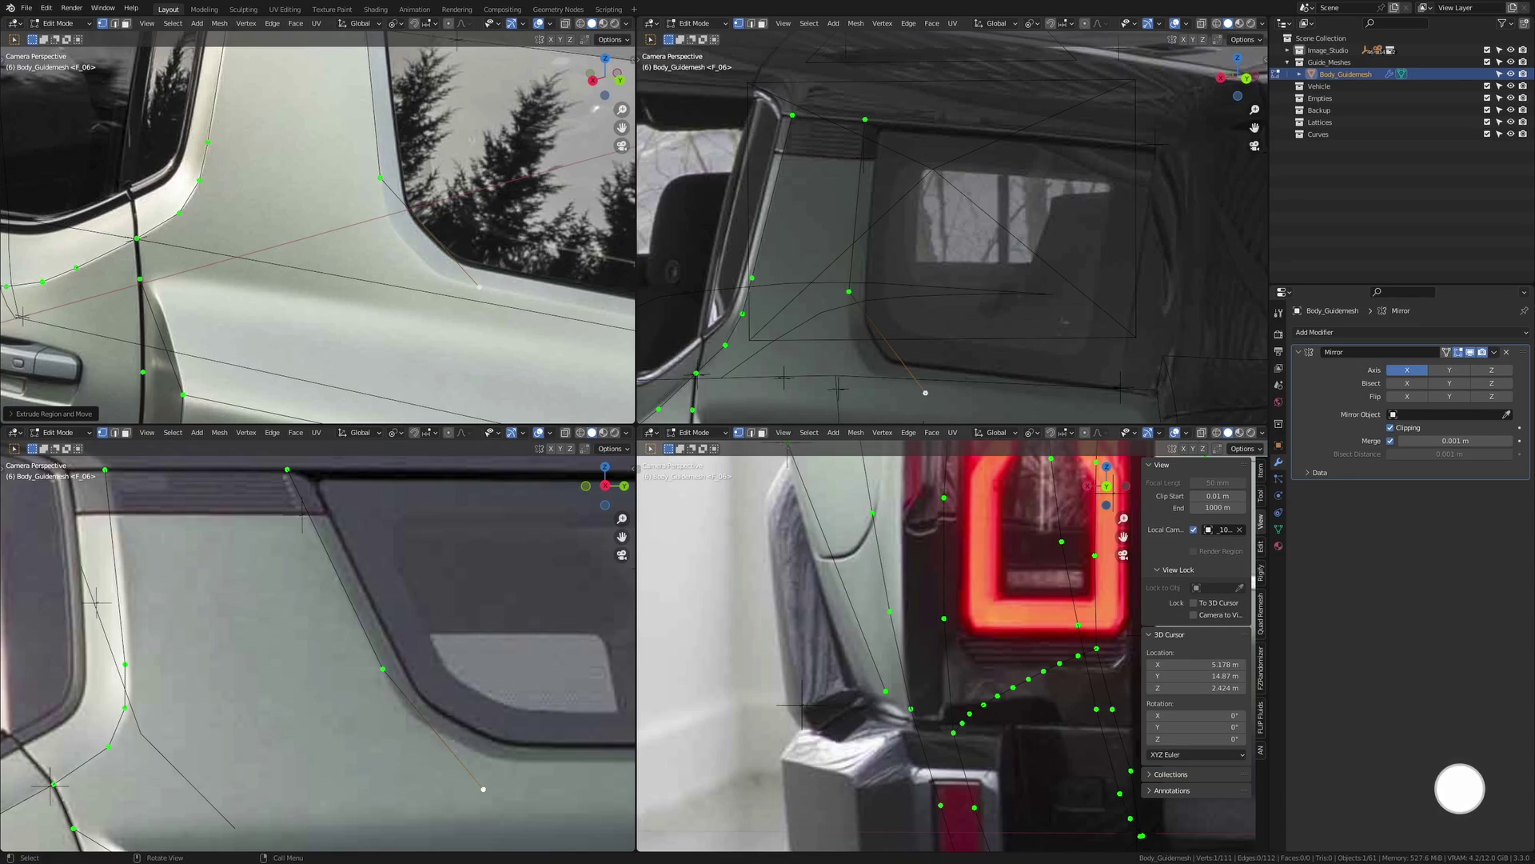
Slide the vertex at the start of the bend along its edge and dissolve the extra vertex in the middle of the extruded segment.
key(g)
key(g)
click(425, 235)
scroll(424, 235, up, 1)
shift+middle_drag(512, 302, 505, 296)
key(x)
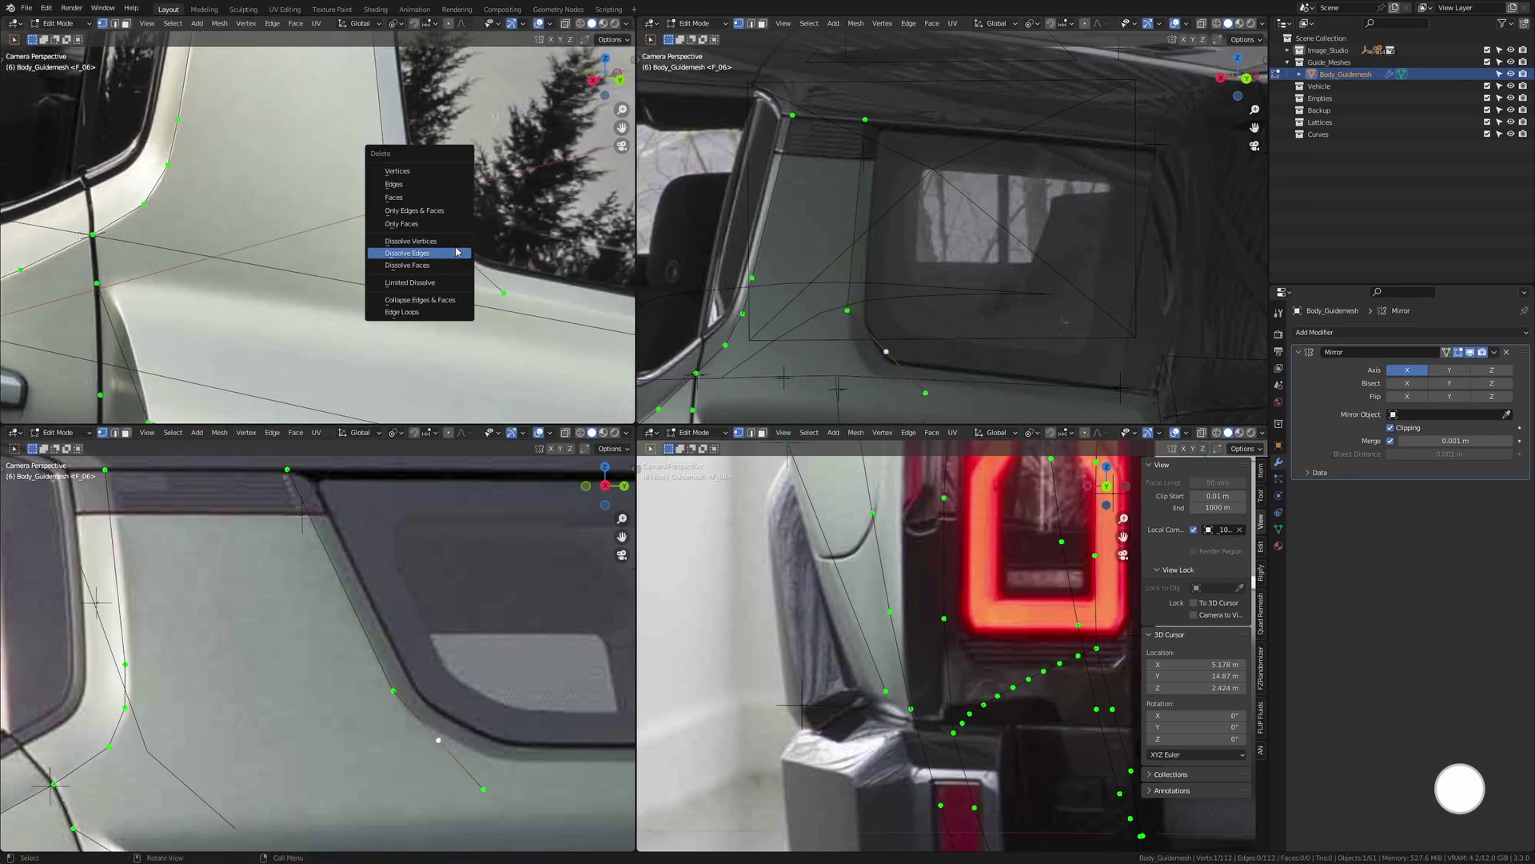
click(459, 250)
Place the extruded end vertex under the quarter window's lower front corner in the side photo and adjust it along the axes.
click(504, 295)
key(g)
click(573, 750)
shift+middle_drag(572, 750, 503, 714)
key(g)
key(y)
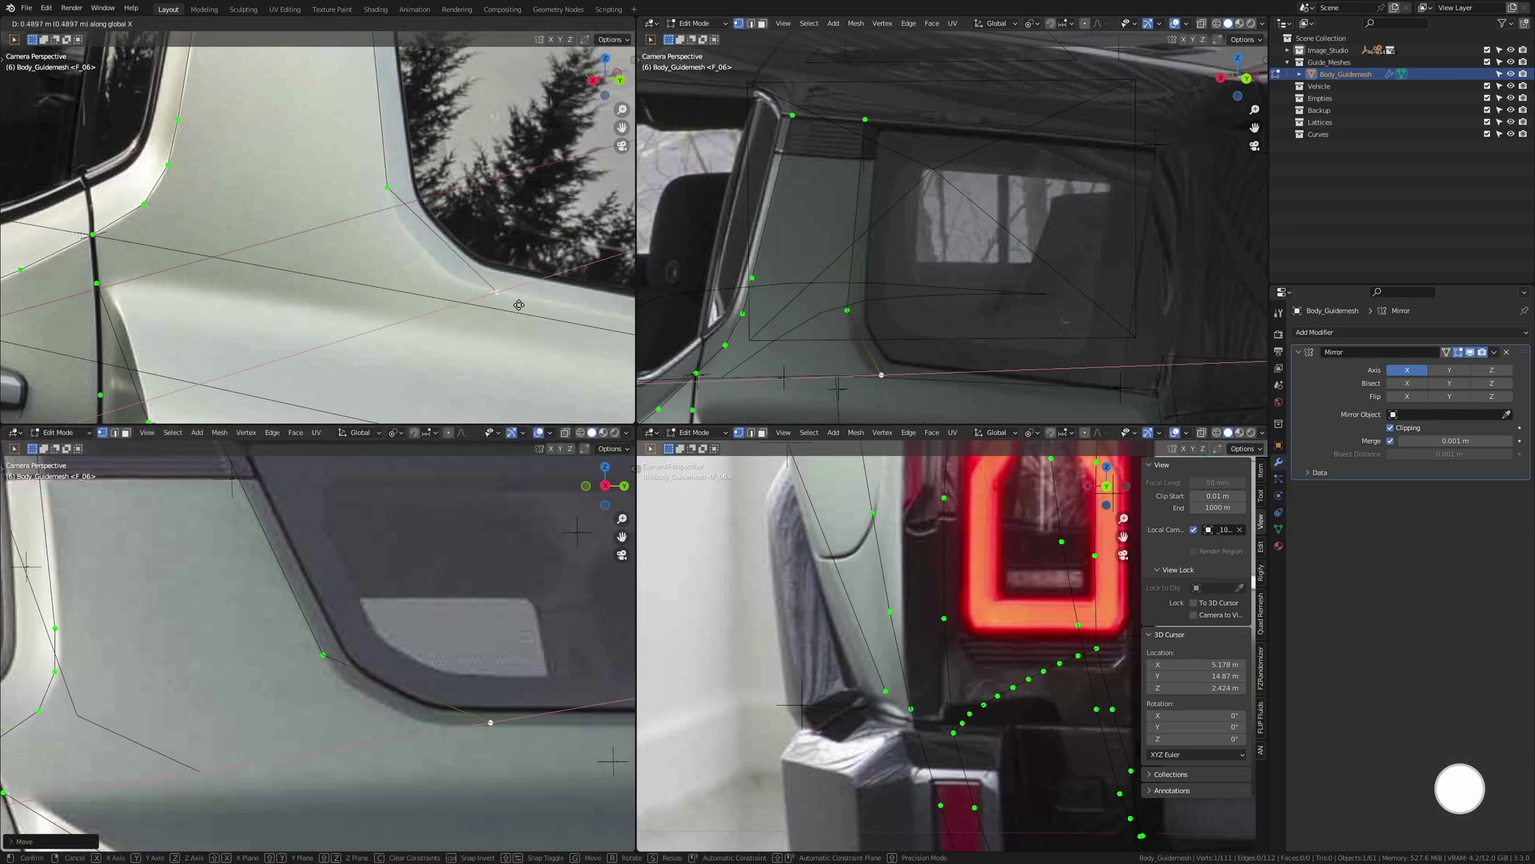
click(508, 552)
Fine-tune the window corner's end vertex along Y and X so it follows the outline in the side and rear three-quarter photos.
key(g)
key(y)
click(488, 552)
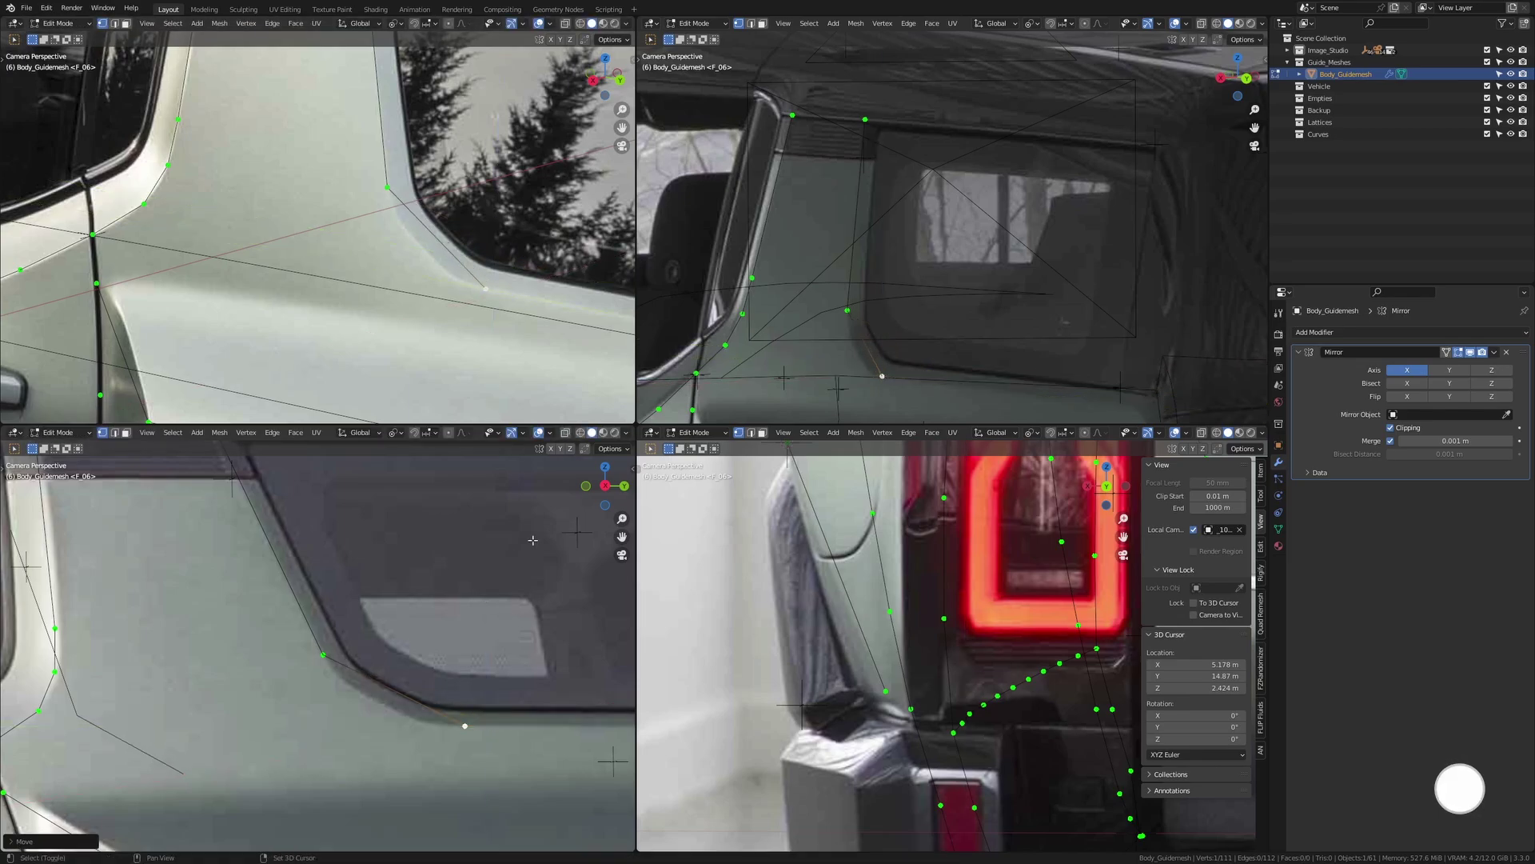
key(g)
key(y)
click(460, 550)
key(g)
key(x)
click(480, 336)
Switch the straight rear view's local camera back to the front three-quarter photo, _105_jpg.
scroll(846, 503, down, 3)
shift+drag(846, 503, 877, 671)
shift+middle_drag(878, 671, 842, 757)
shift+middle_drag(307, 676, 360, 636)
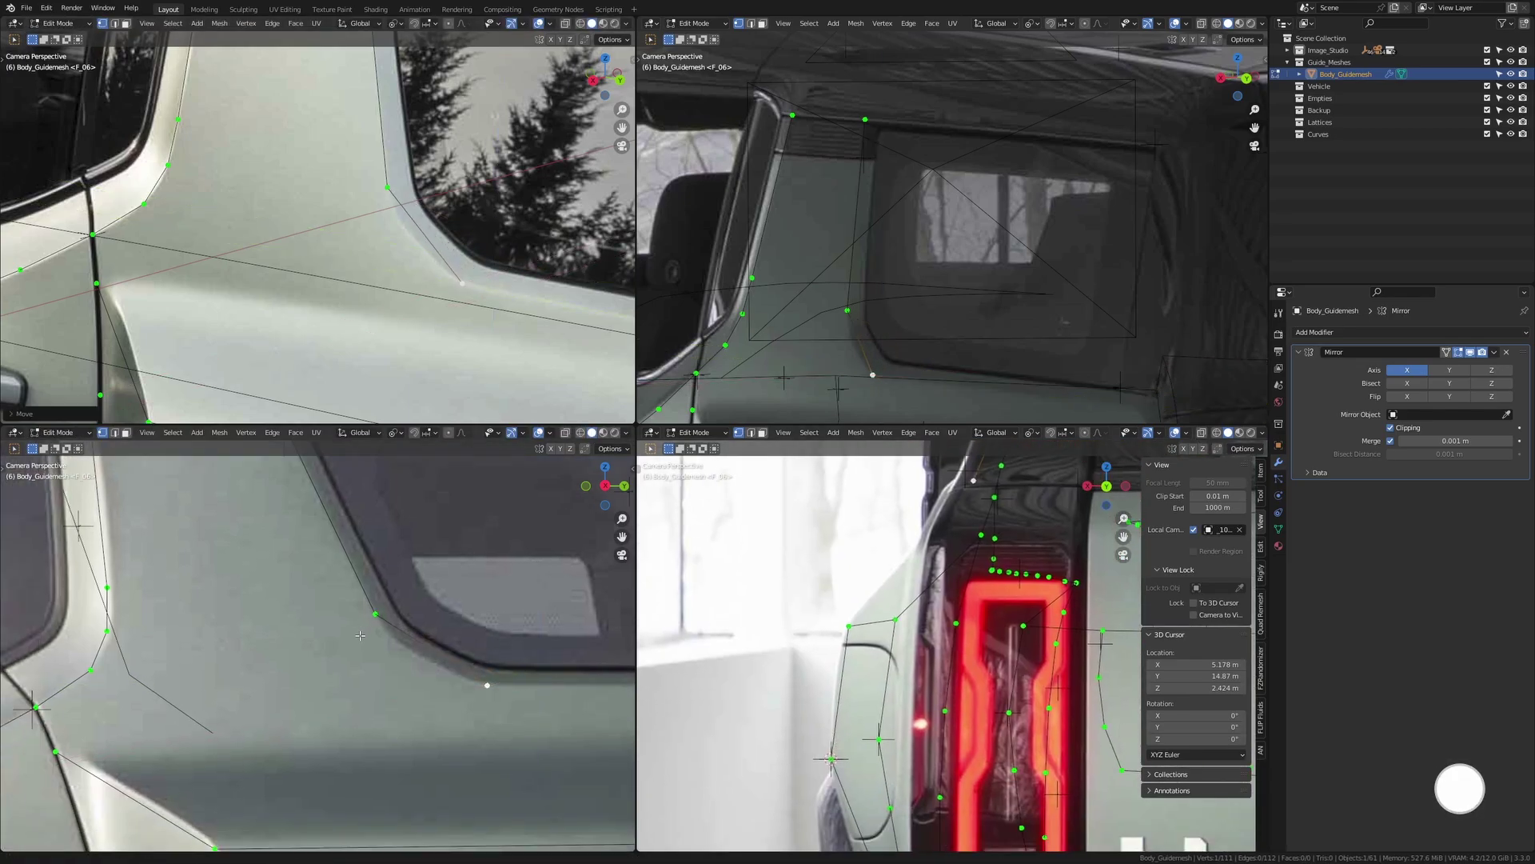
click(1219, 530)
click(1264, 599)
scroll(879, 600, down, 4)
shift+middle_drag(880, 600, 913, 626)
scroll(400, 256, down, 4)
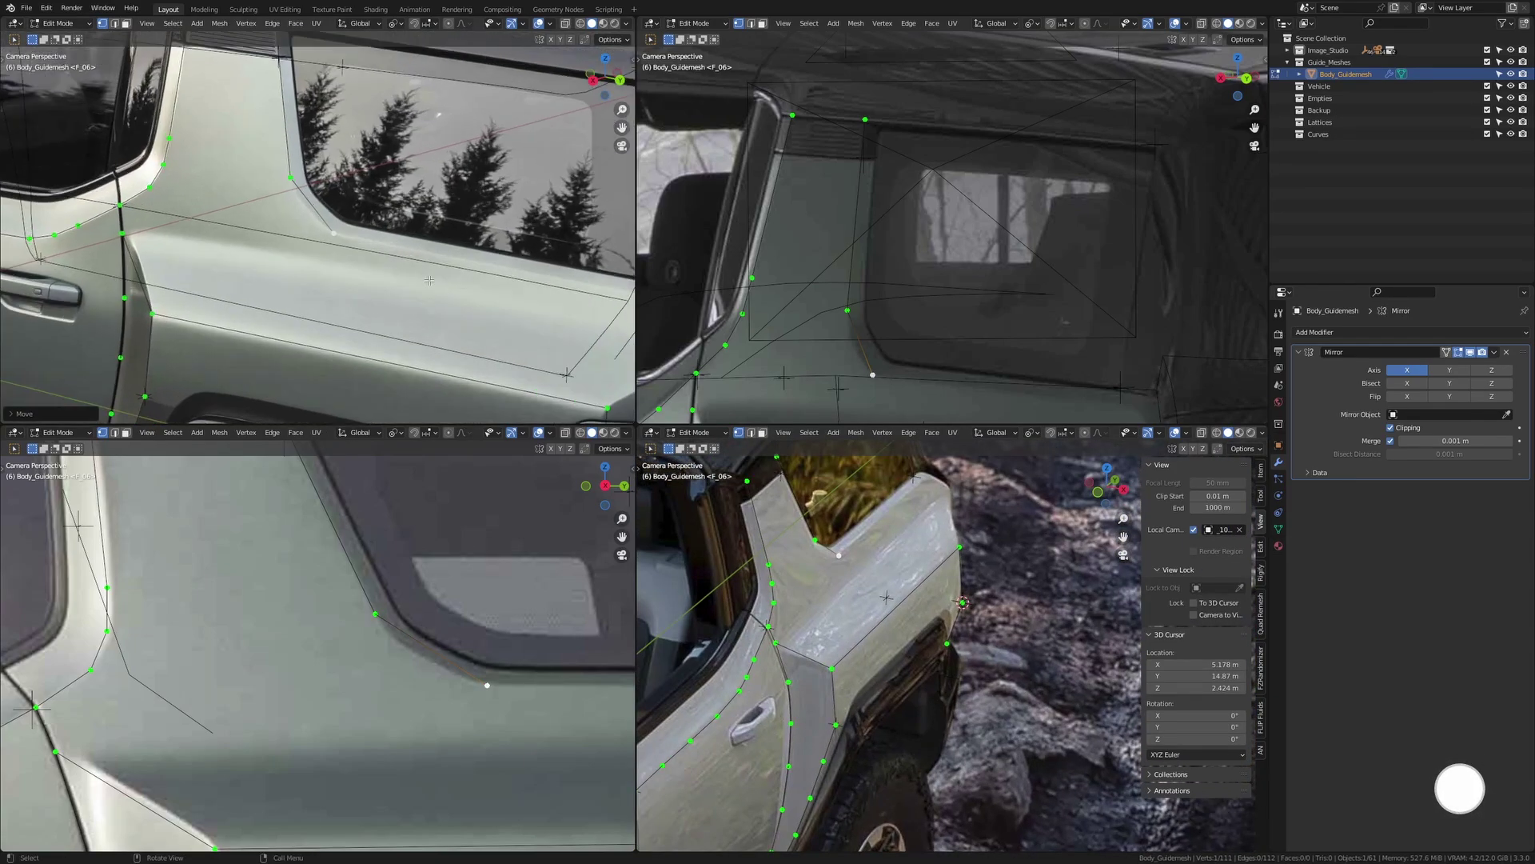
Add two vertices on the window's corner segment and shift each along Y to round the bend.
scroll(432, 264, up, 5)
click(441, 274)
key(g)
key(y)
click(435, 272)
click(472, 311)
key(g)
key(y)
click(457, 309)
click(494, 341)
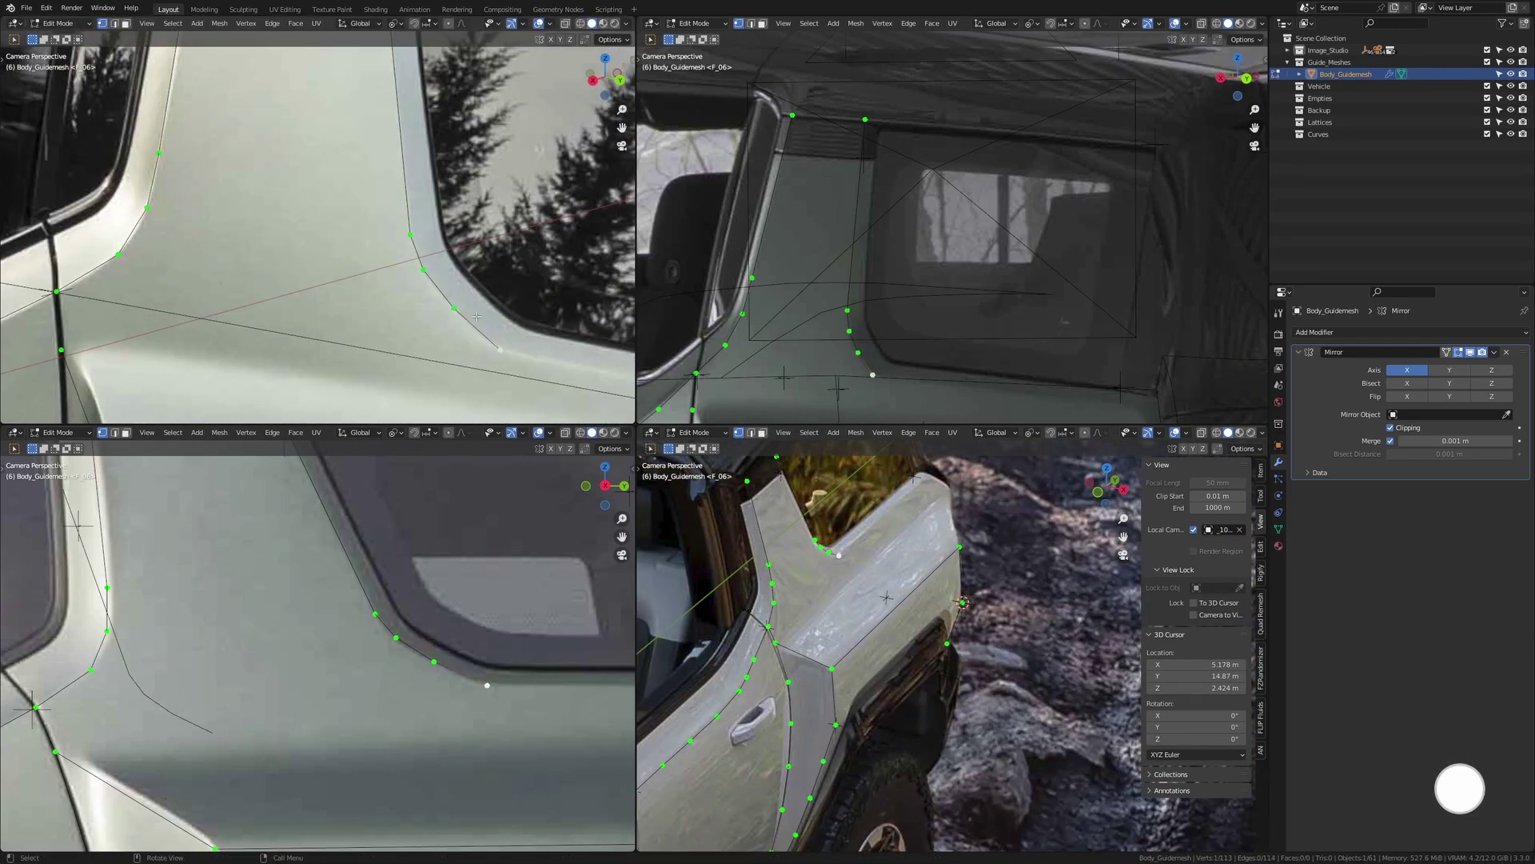
Fit the two bend vertices to the window corner in the side photo and space the corner's vertices evenly.
click(406, 646)
key(g)
click(404, 647)
click(445, 667)
key(g)
click(444, 669)
click(489, 685)
scroll(453, 337, down, 8)
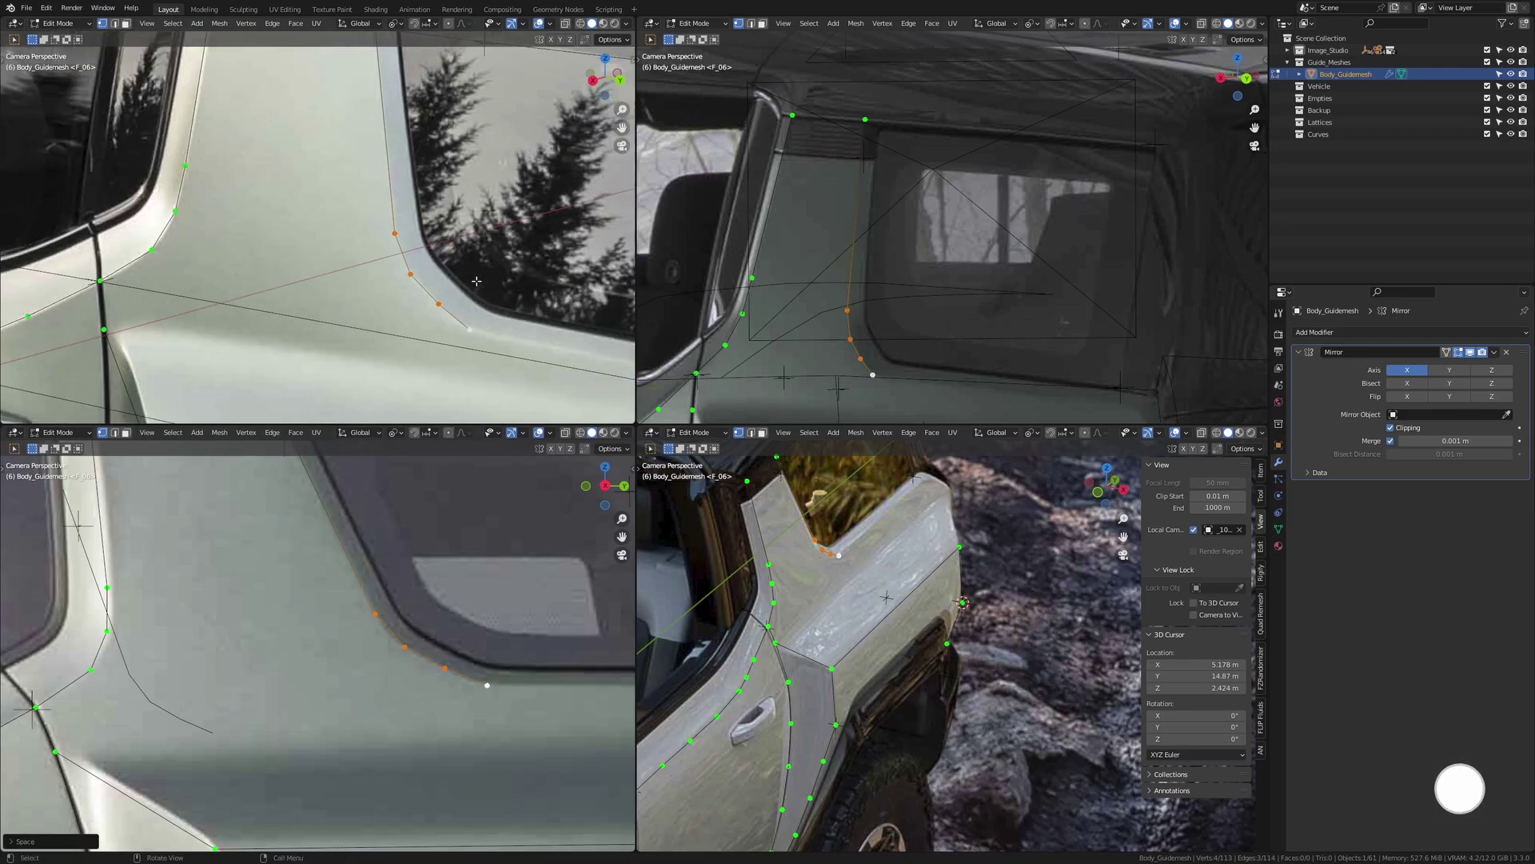
shift+middle_drag(453, 337, 301, 266)
scroll(392, 616, down, 5)
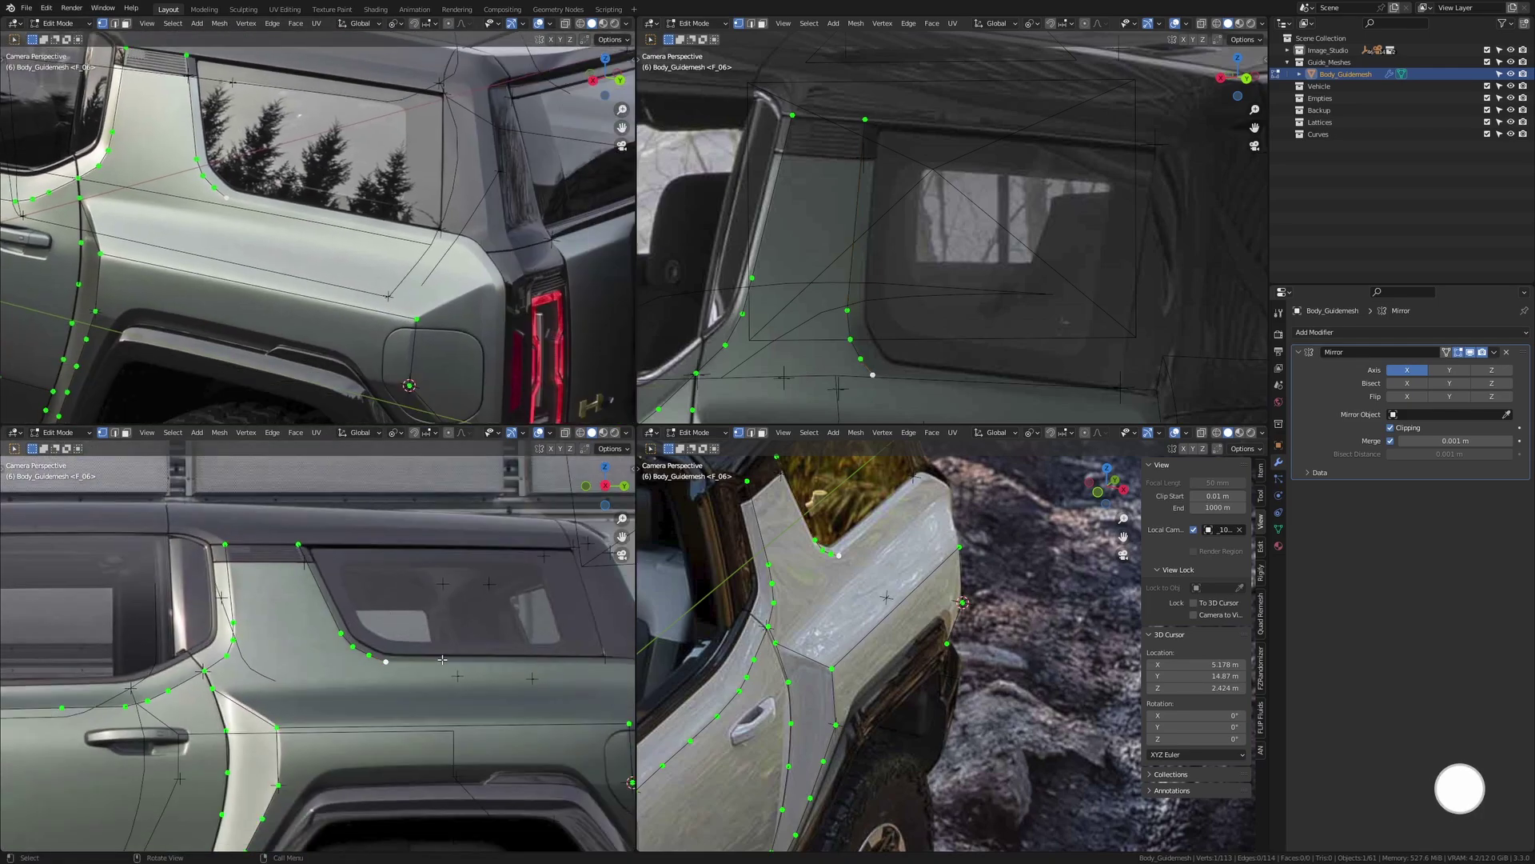
Shift the quarter window's front edge and corner vertices along Y and X to match the outline in the photos.
alt+click(814, 539)
shift+middle_drag(772, 519, 800, 608)
scroll(800, 608, up, 4)
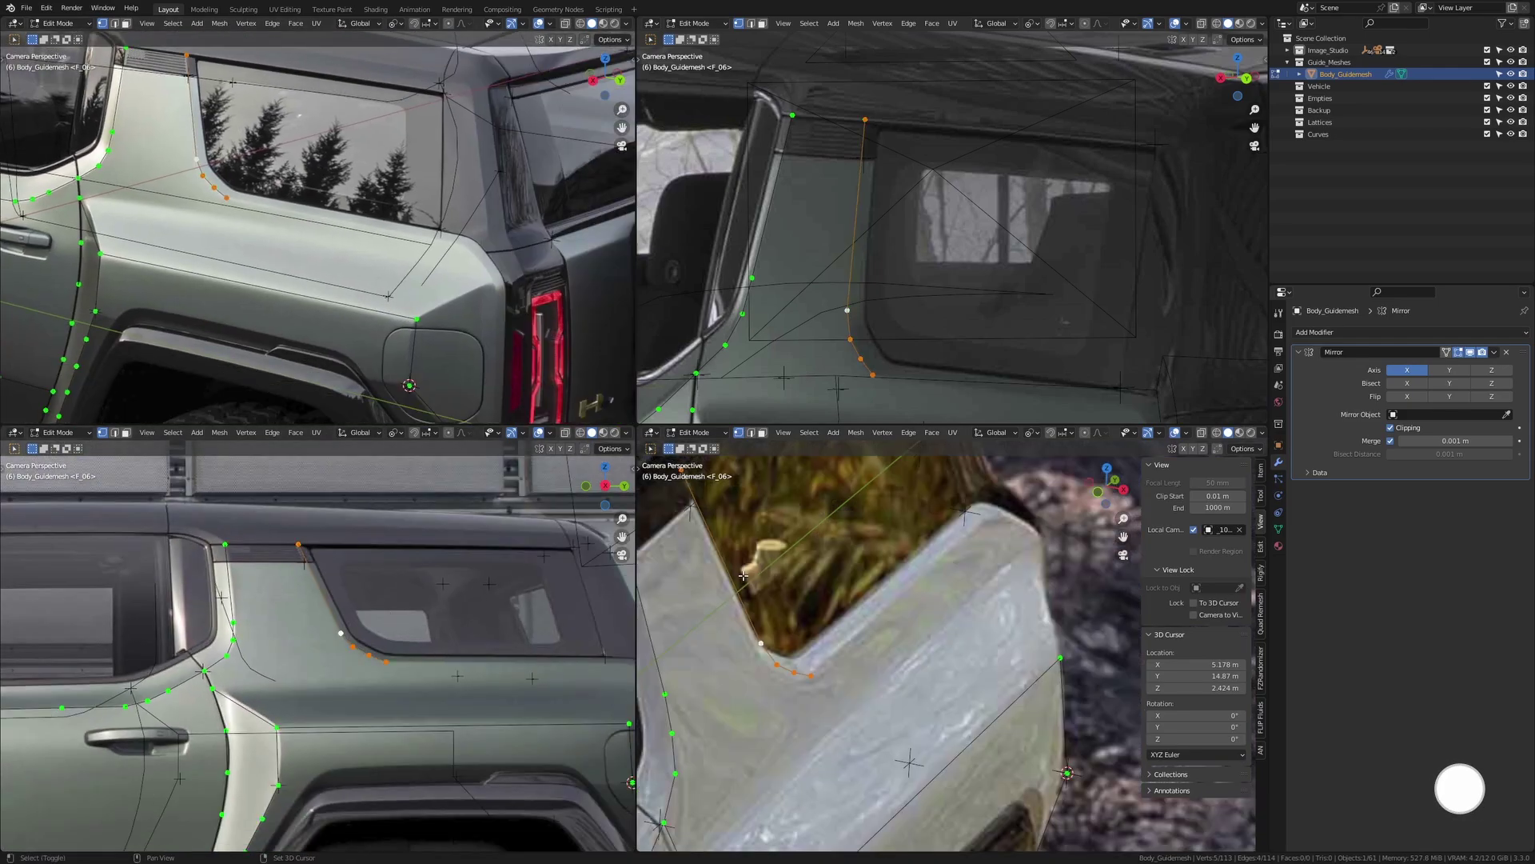
shift+middle_drag(711, 567, 772, 623)
key(g)
key(y)
click(780, 616)
shift+middle_drag(261, 203, 338, 306)
scroll(338, 306, up, 3)
key(g)
key(x)
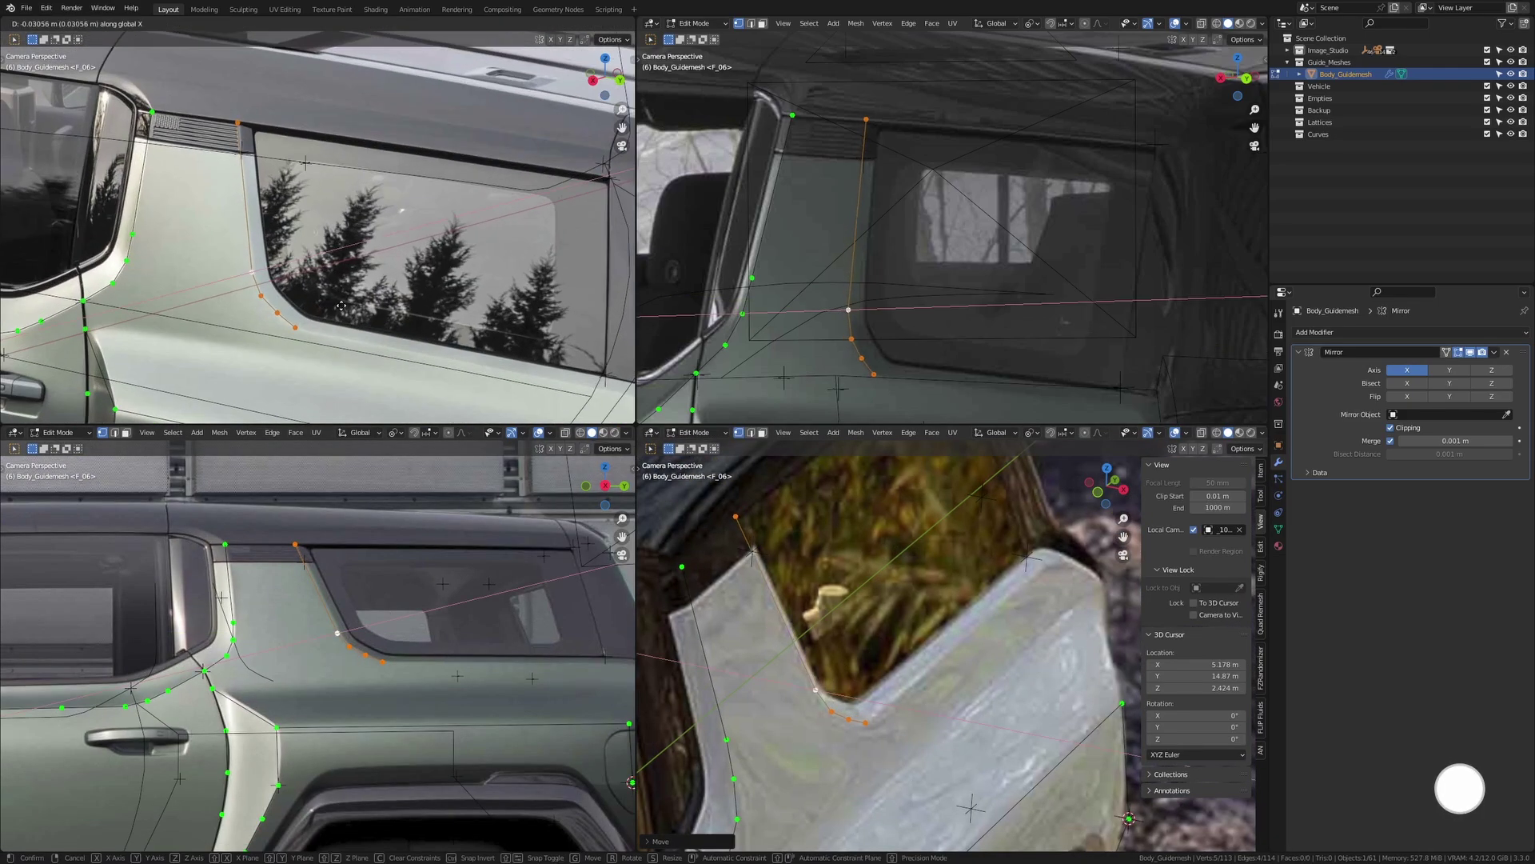
click(341, 306)
Extrude the window corner's end vertex rearward along the window's lower edge to the rear pillar in the side photo.
scroll(402, 573, up, 2)
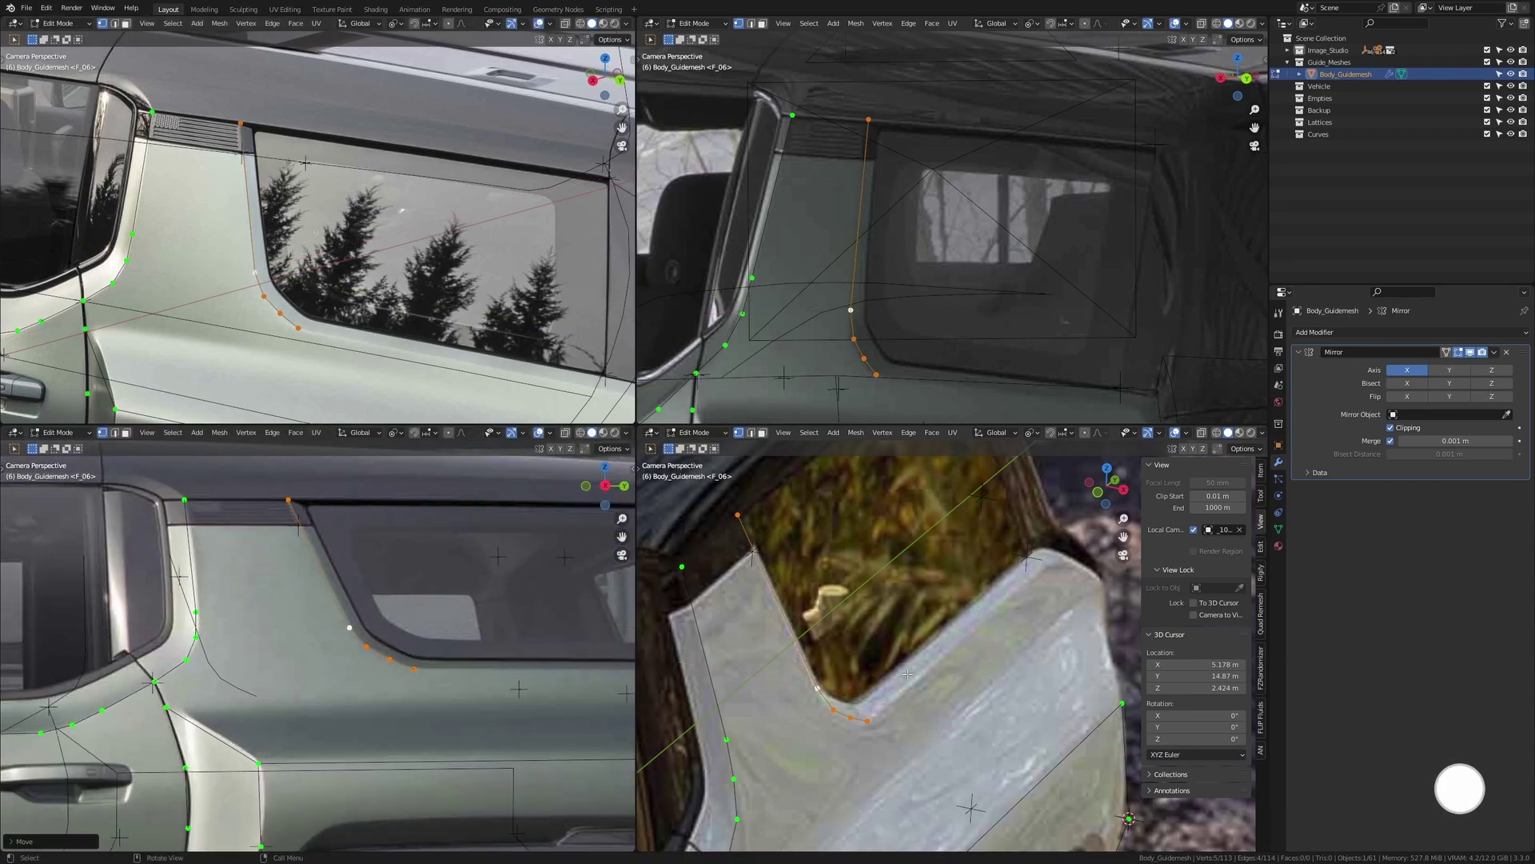
scroll(223, 512, up, 3)
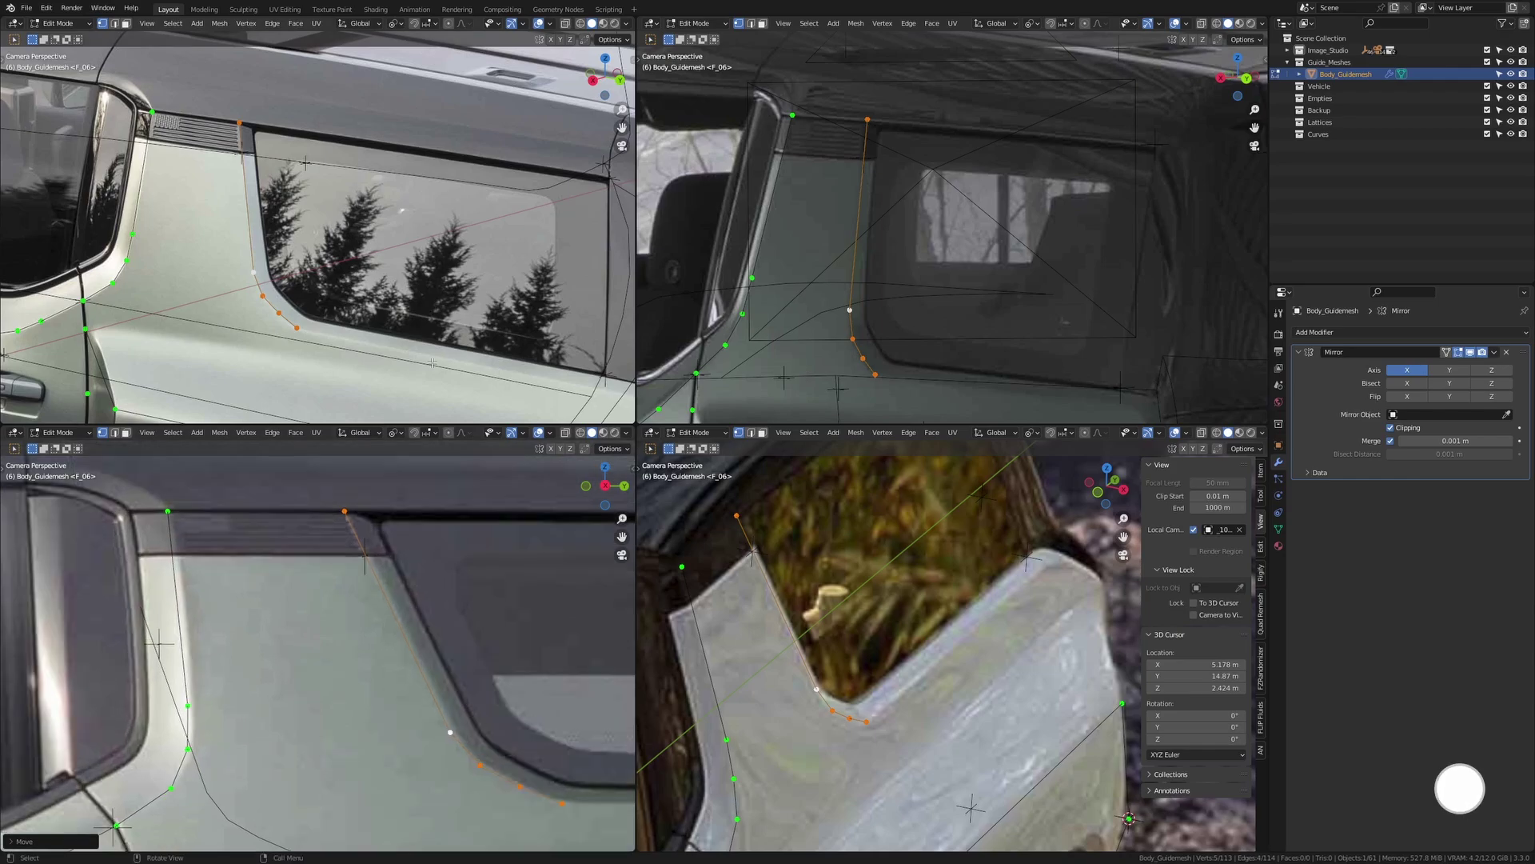
scroll(432, 362, up, 1)
scroll(490, 680, down, 4)
click(436, 718)
shift+middle_drag(436, 719, 223, 648)
key(e)
click(488, 648)
scroll(496, 672, up, 3)
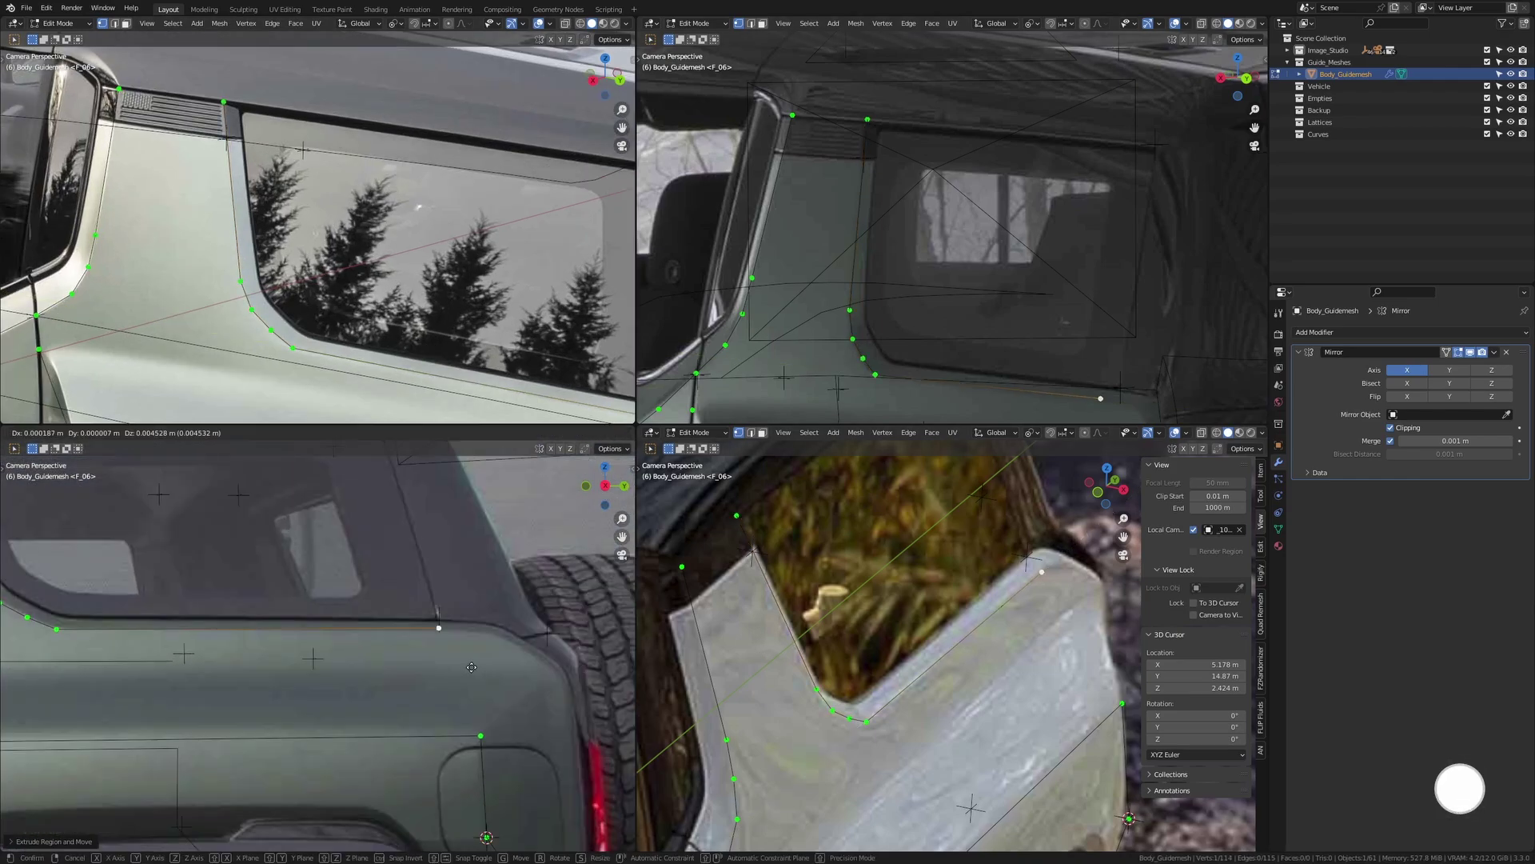
key(g)
click(550, 661)
Fit the extruded end vertex to the rear end of the window's lower body line in the rear three-quarter photo.
shift+middle_drag(864, 632, 806, 634)
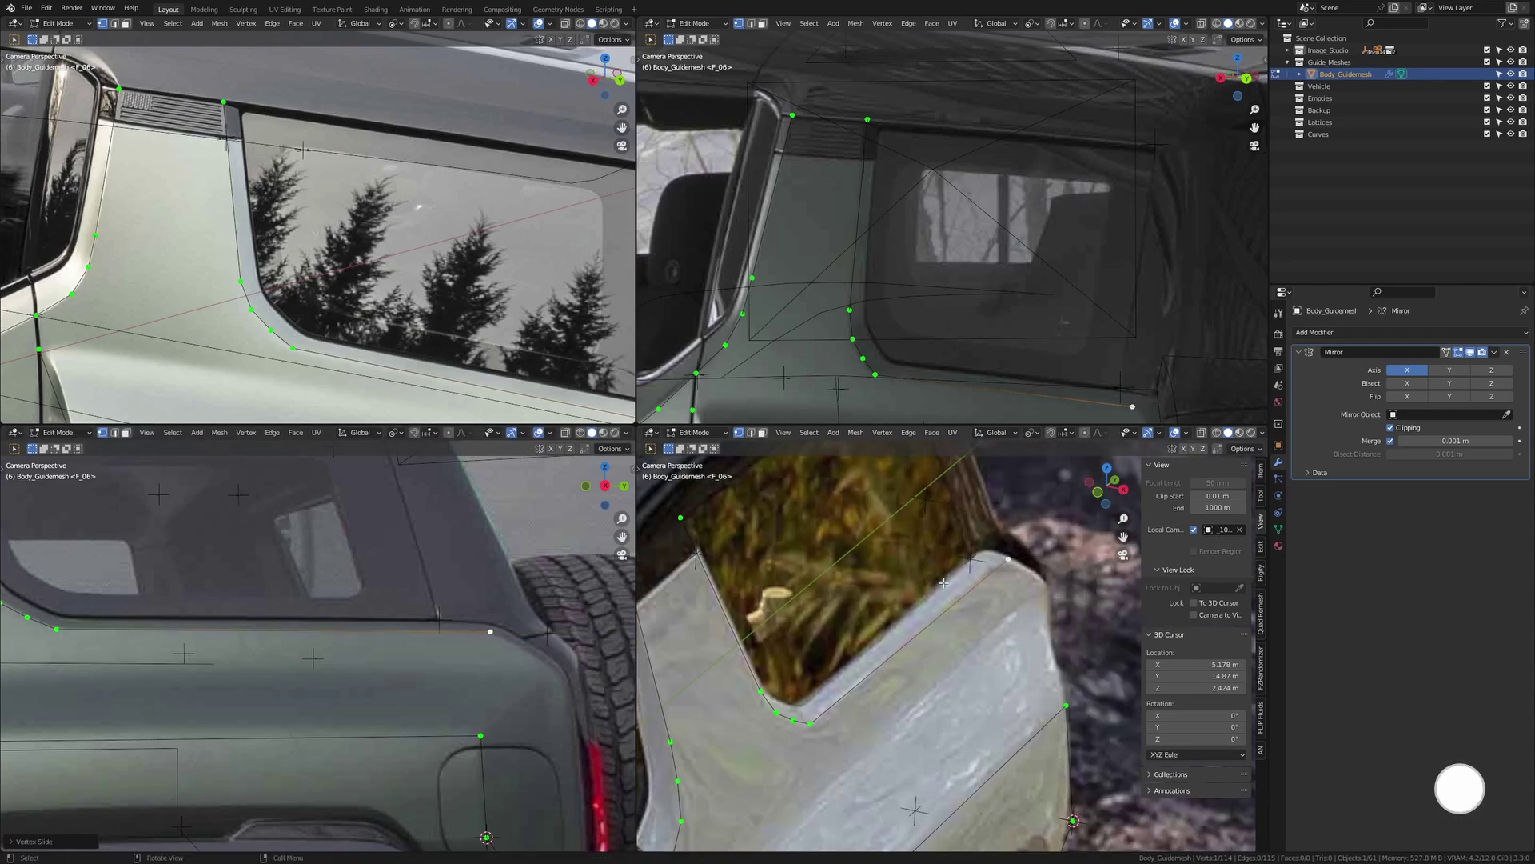
shift+middle_drag(512, 320, 136, 199)
scroll(320, 264, up, 2)
shift+middle_drag(1166, 394, 994, 323)
key(g)
click(996, 323)
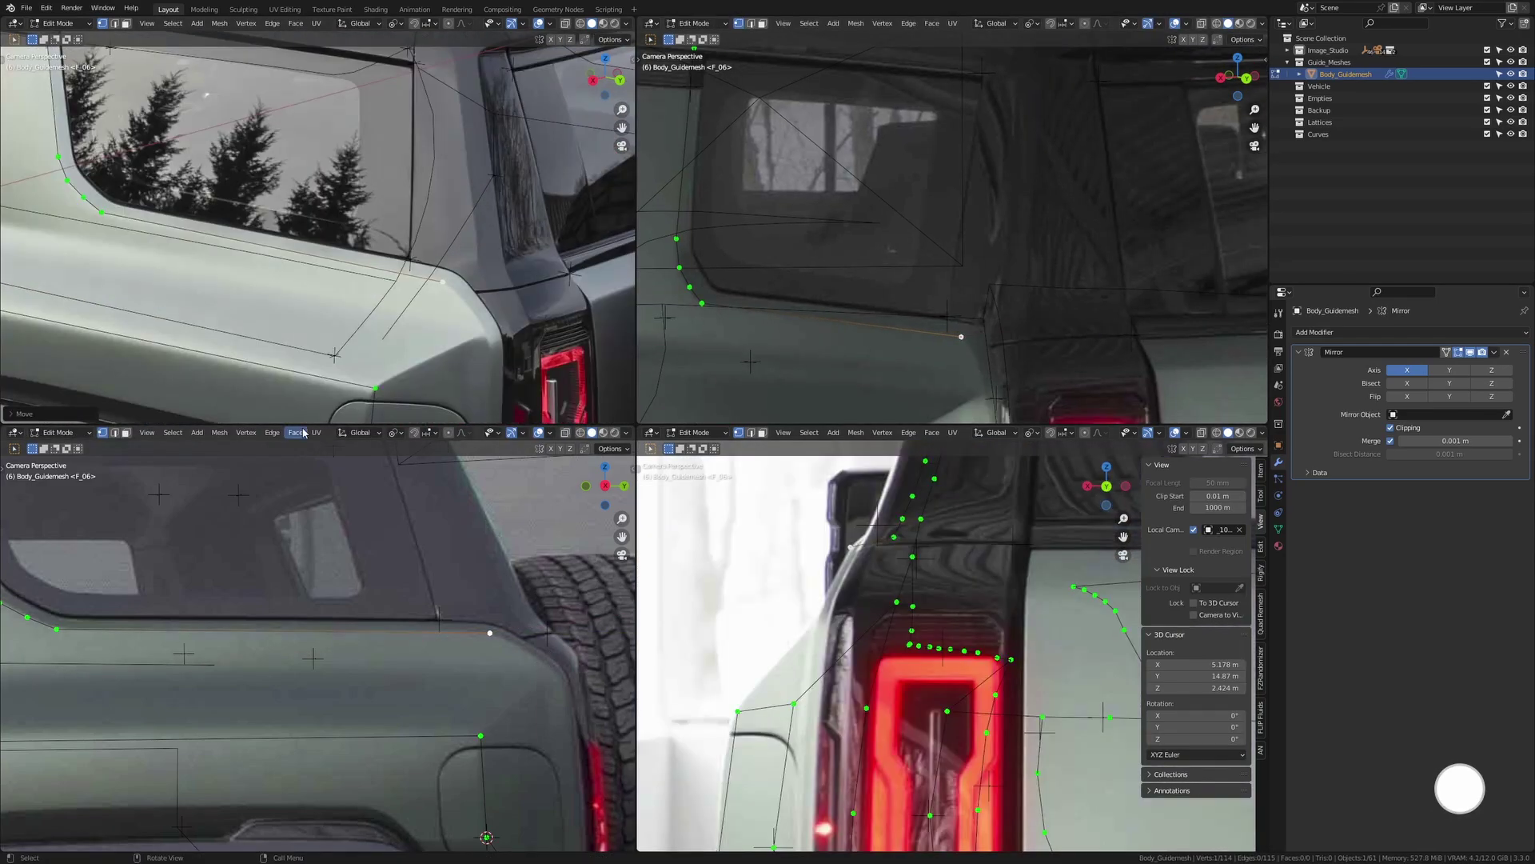
Add a vertex on the lower window edge, slide it close to the front corner and shift it along X.
shift+middle_drag(240, 626, 344, 628)
key(ctrl+r)
click(344, 630)
key(g)
key(g)
click(201, 616)
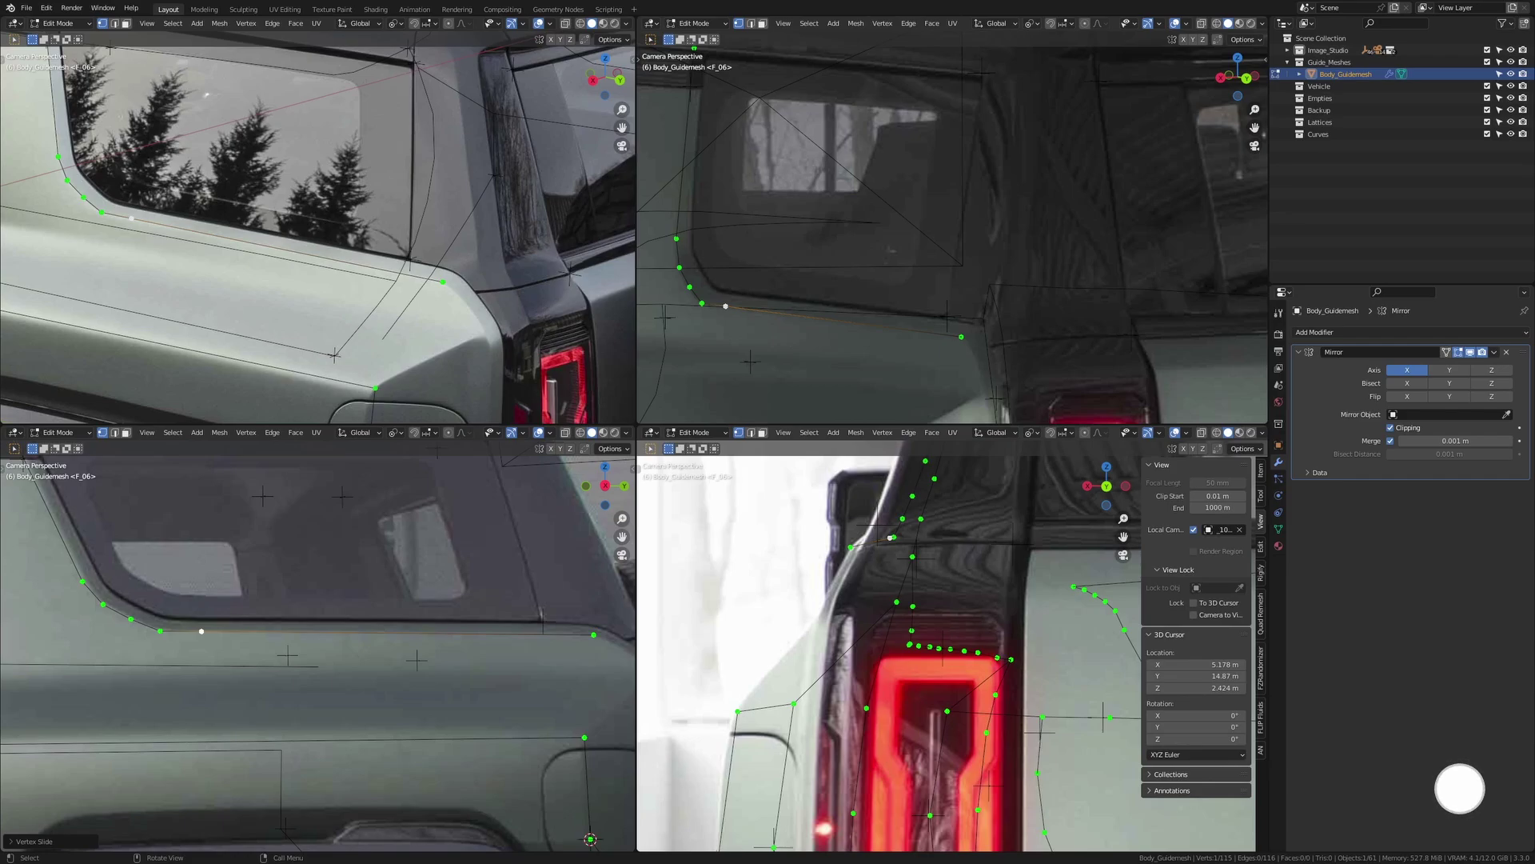
scroll(366, 595, up, 2)
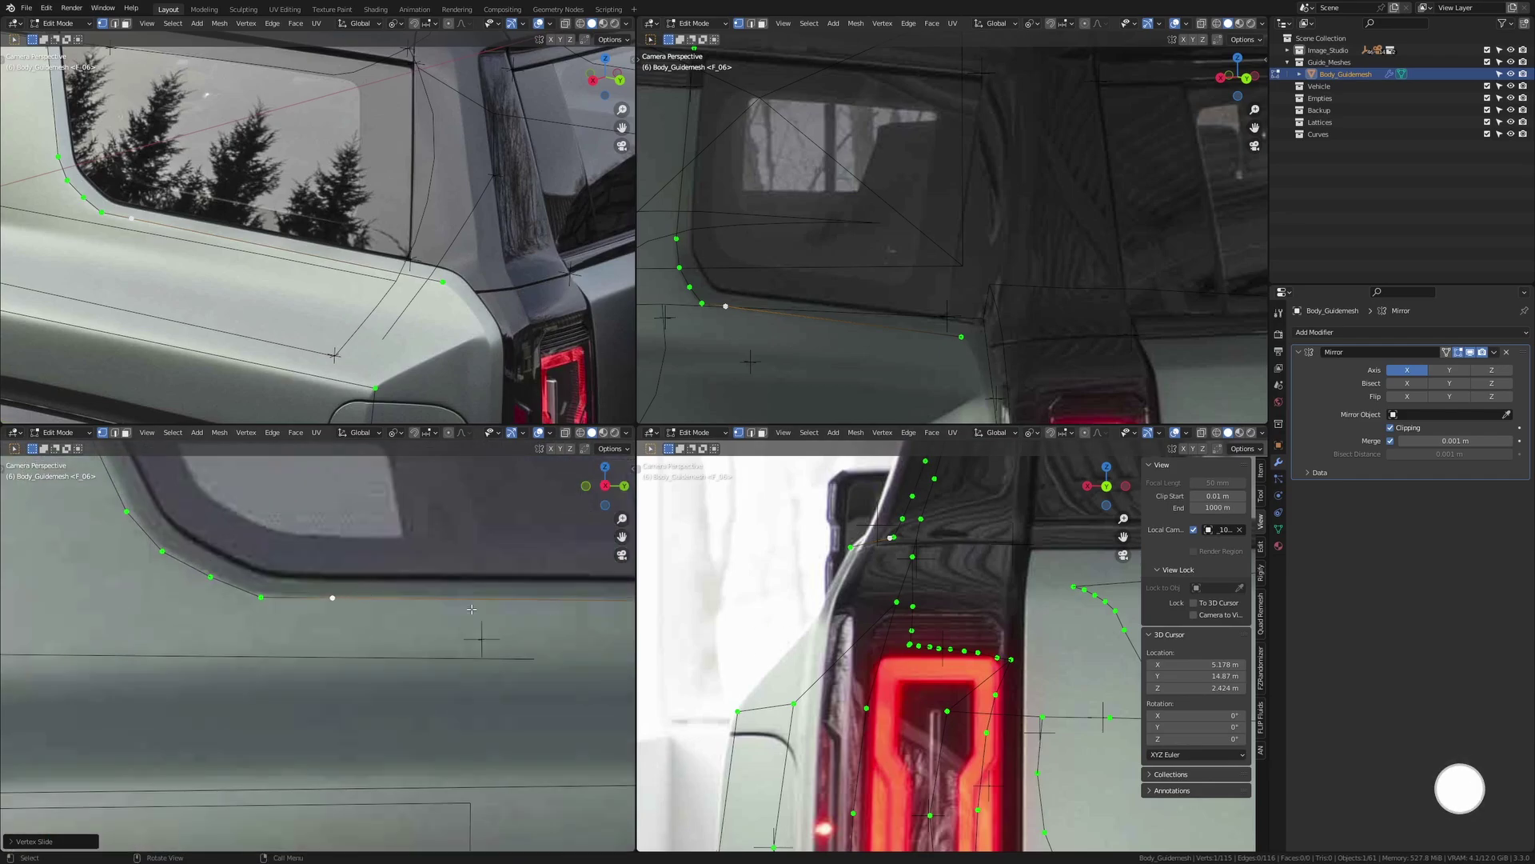
scroll(256, 291, up, 2)
key(g)
key(x)
click(275, 304)
scroll(479, 616, down, 3)
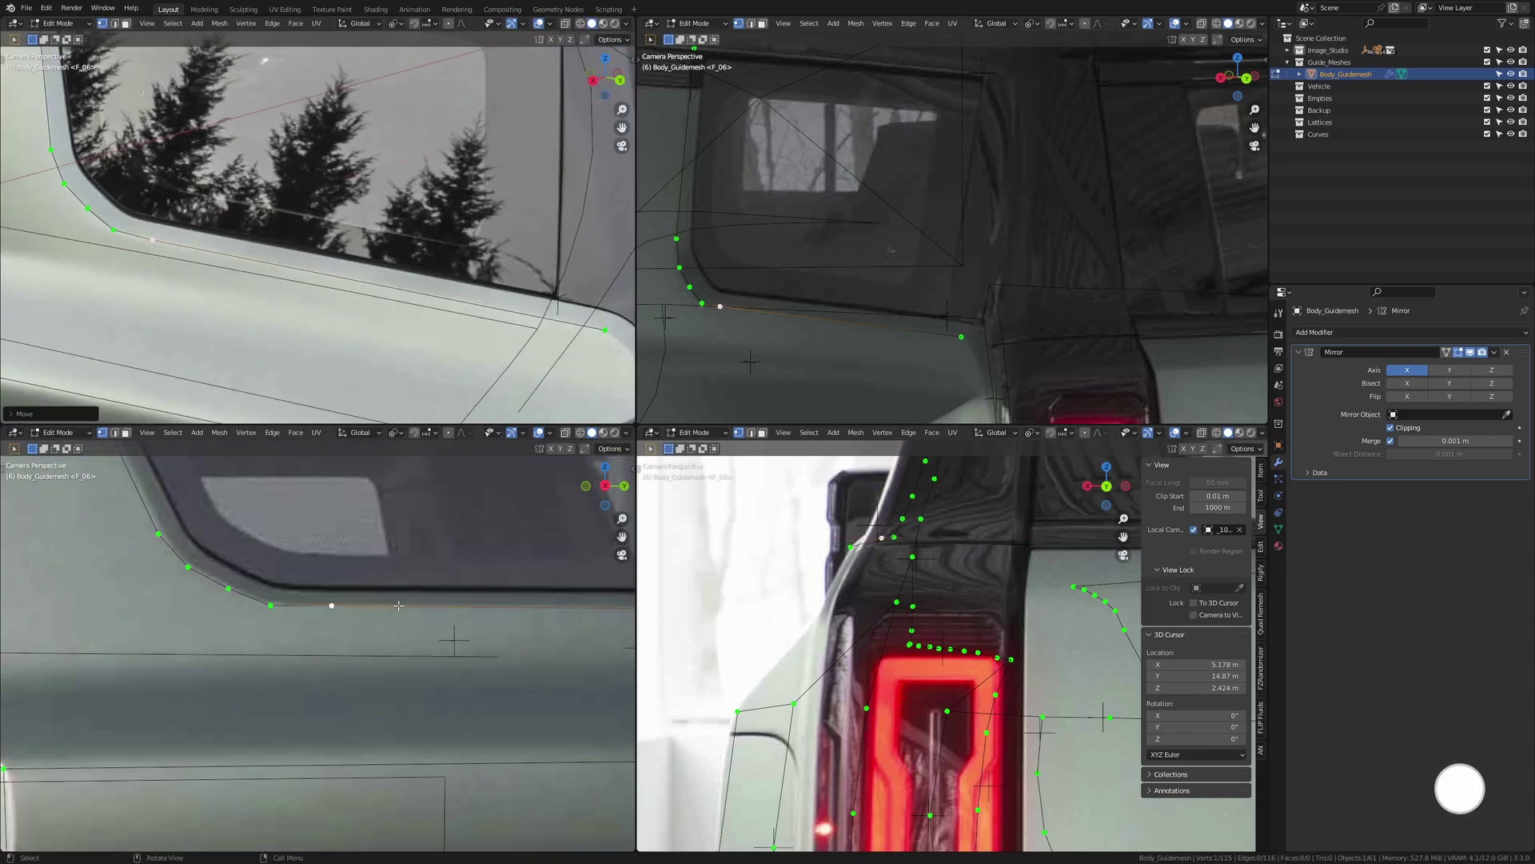
shift+middle_drag(547, 624, 278, 611)
key(ctrl+r)
key(g)
key(g)
click(406, 610)
shift+middle_drag(409, 609, 502, 616)
key(ctrl+z)
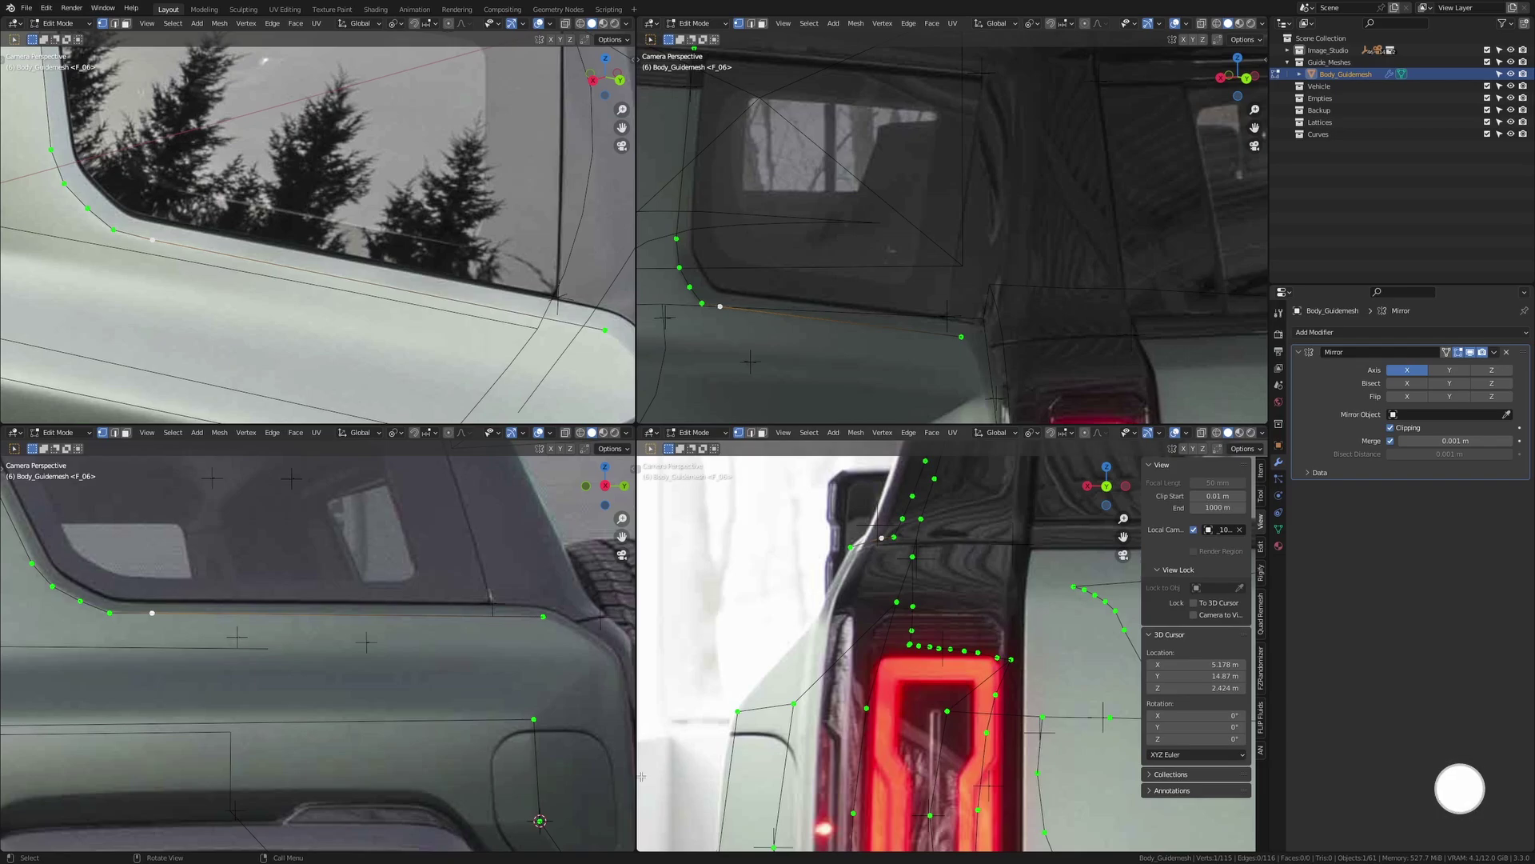
Add three evenly spaced vertices along the window's lower edge and shift them along X to follow the body in the rear photo.
scroll(476, 340, up, 2)
click(488, 340)
scroll(381, 339, down, 1)
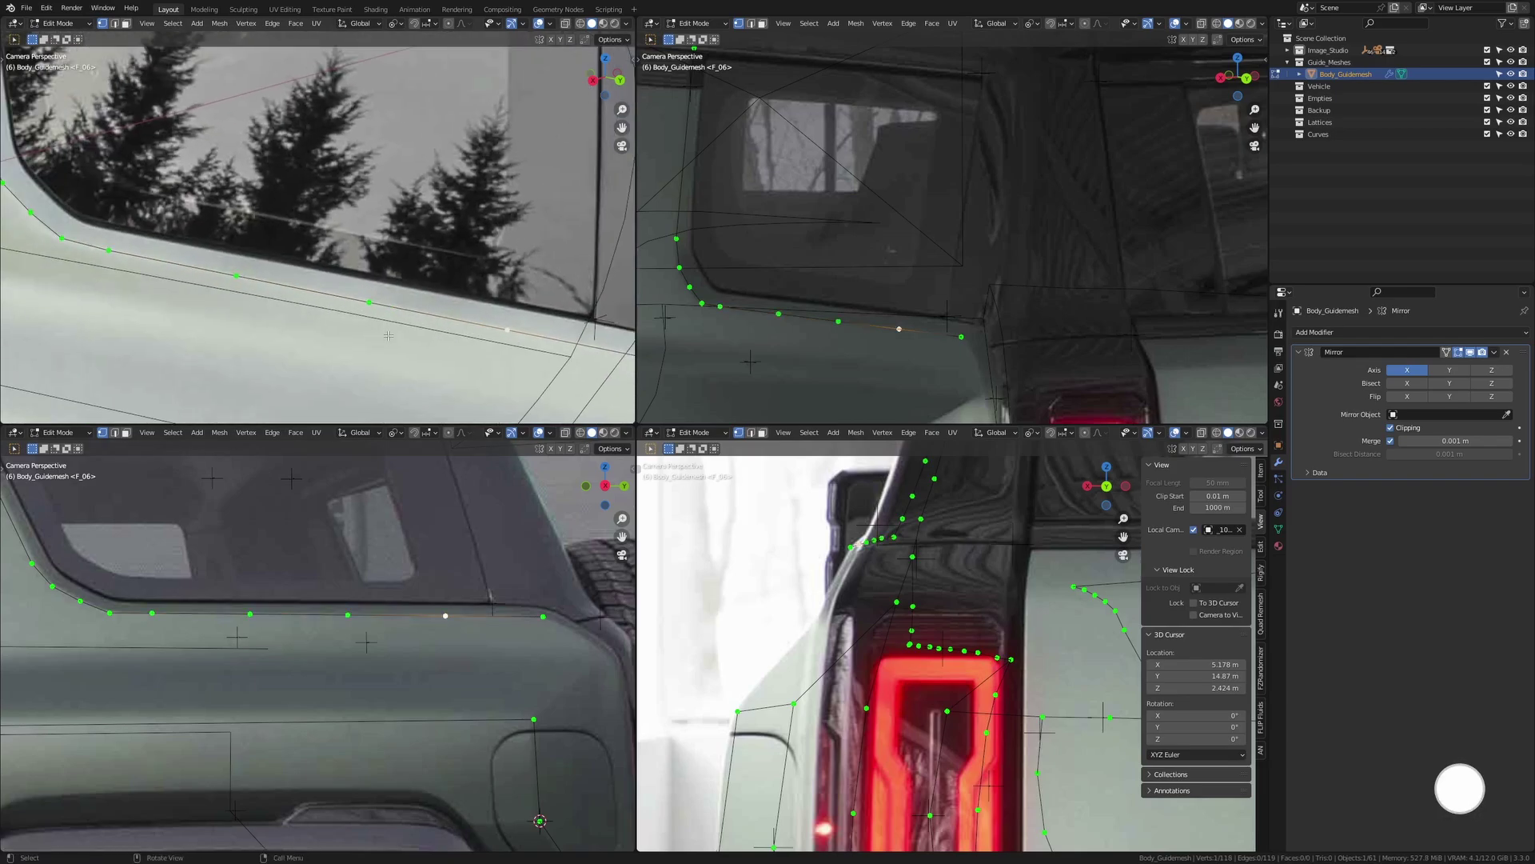
scroll(880, 516, up, 6)
key(g)
key(x)
click(837, 595)
key(g)
key(x)
click(860, 588)
key(g)
key(x)
click(862, 588)
key(a)
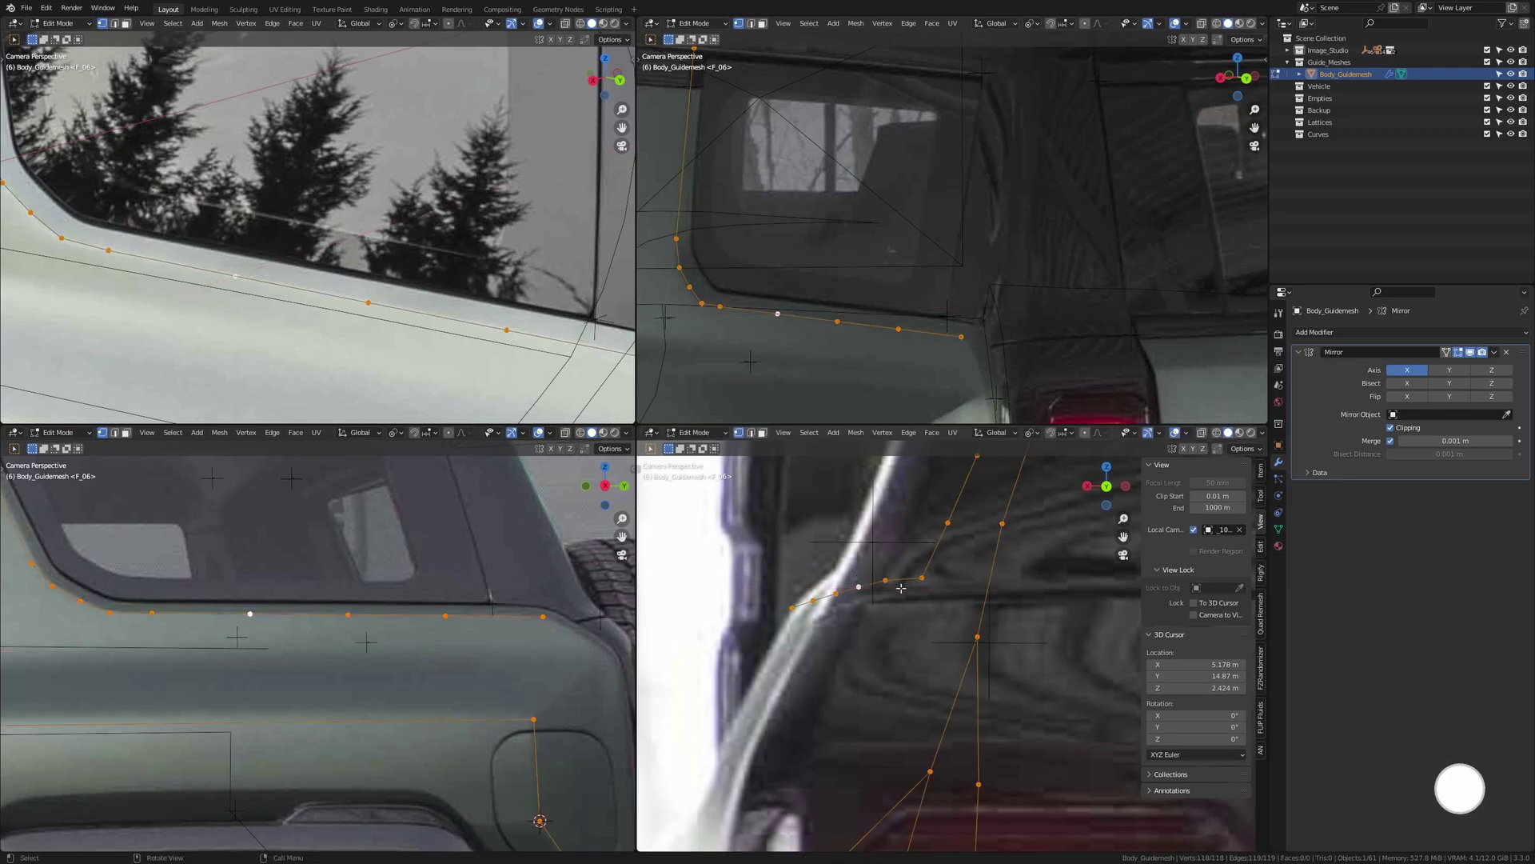
click(887, 581)
Select the whole guide mesh, check it in the photo views and save the file.
scroll(416, 288, down, 4)
key(a)
key(KP_7)
scroll(416, 288, up, 4)
key(KP_0)
key(ctrl+s)
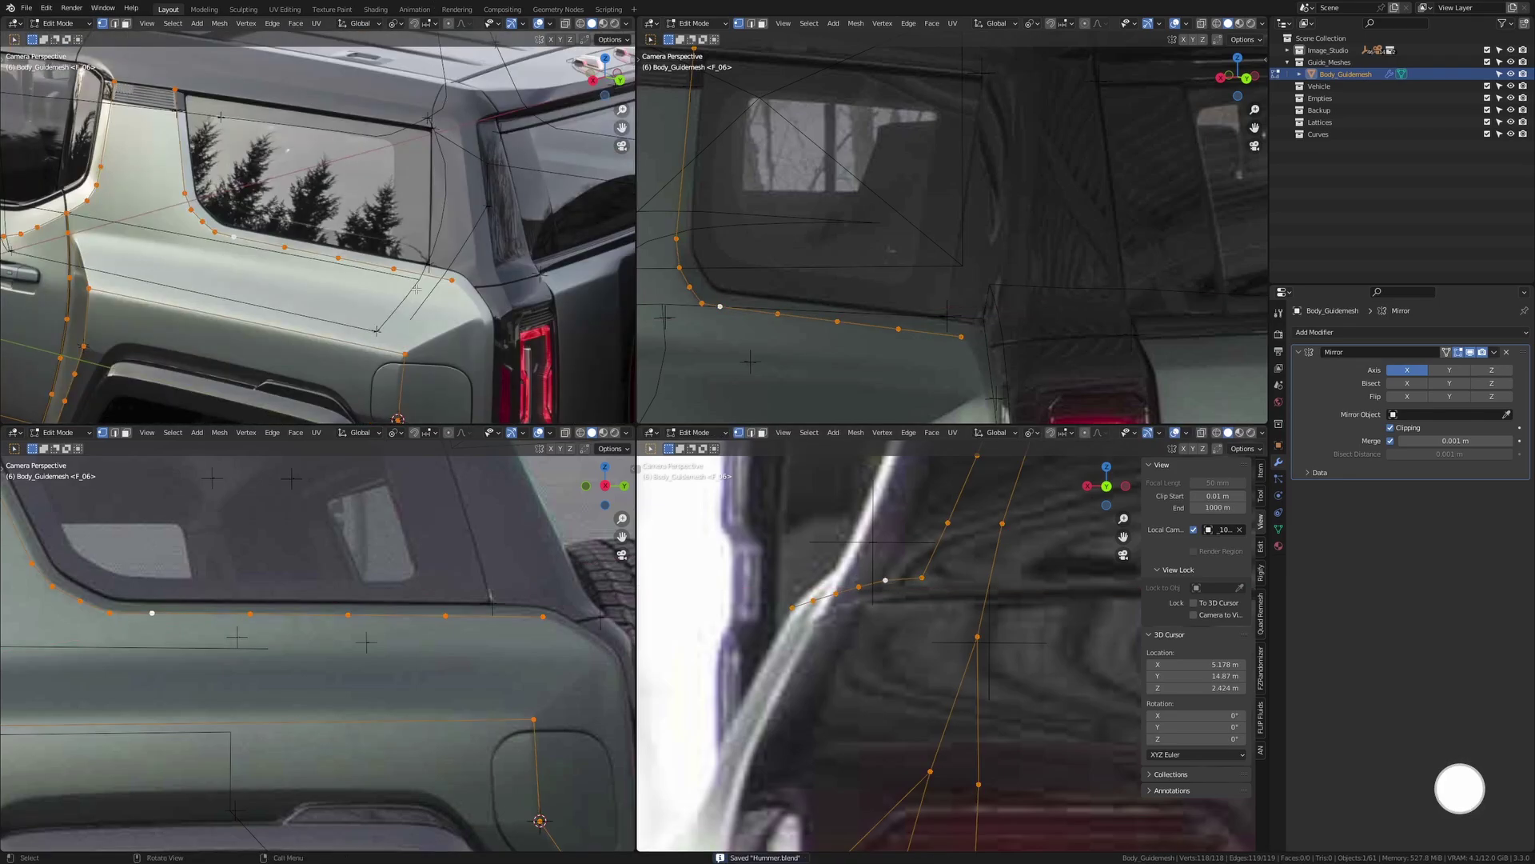
Connect the window line's rear end to the fender's lower rear vertex and move a new vertex on that edge along Z and Y to the upper fender corner.
shift+middle_drag(416, 289, 376, 132)
click(415, 315)
key(f)
click(391, 267)
key(g)
key(z)
click(436, 192)
key(g)
key(y)
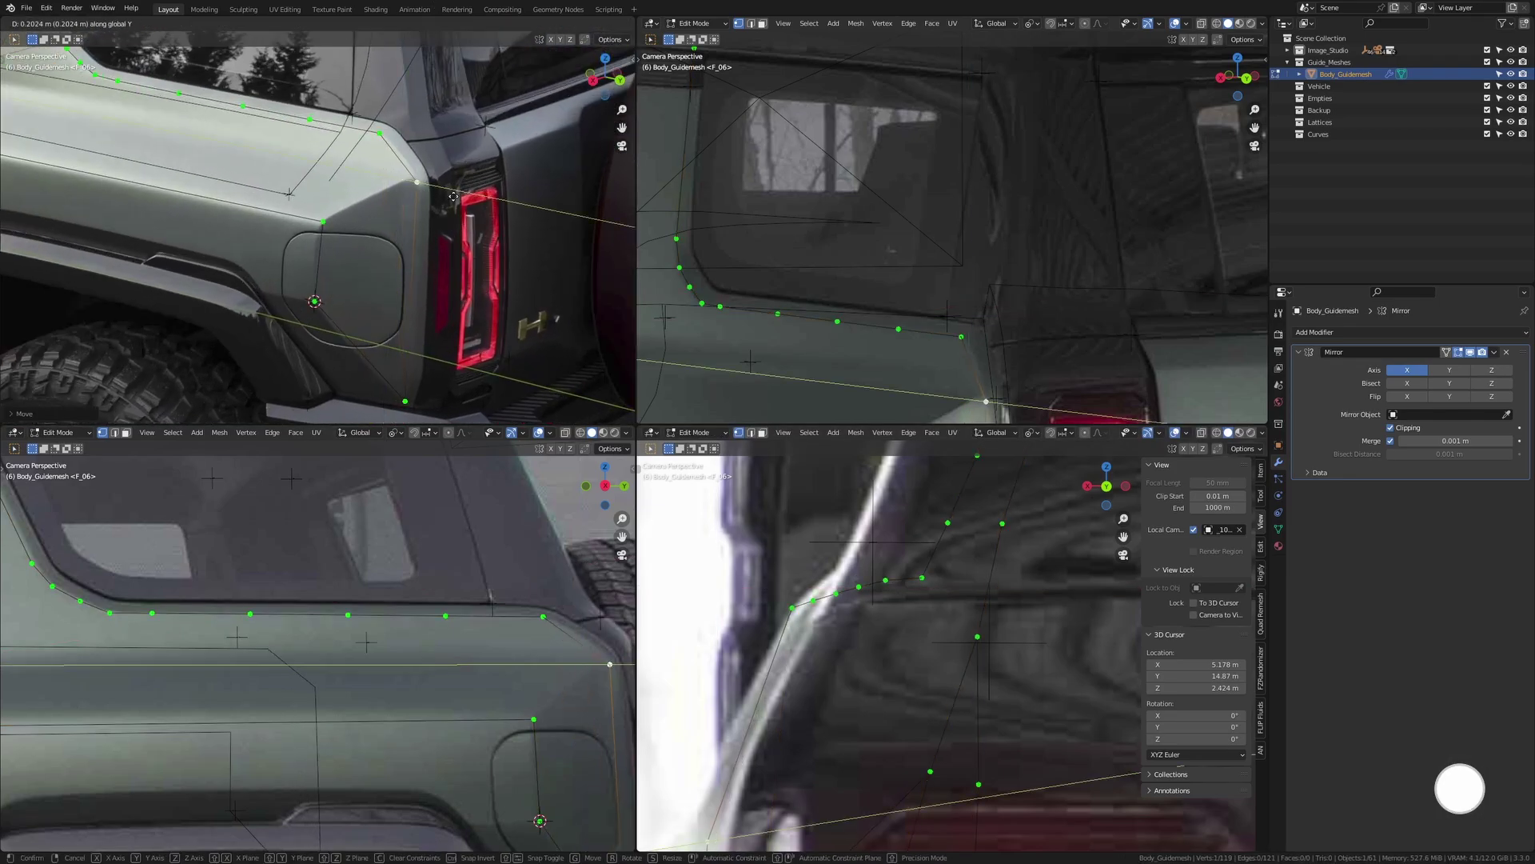
click(453, 196)
Fine-tune the upper fender corner vertex along Z and Y against the rear three-quarter and side photos.
key(g)
key(z)
click(453, 191)
scroll(453, 192, up, 3)
key(g)
key(z)
click(454, 188)
scroll(469, 667, up, 2)
key(g)
key(y)
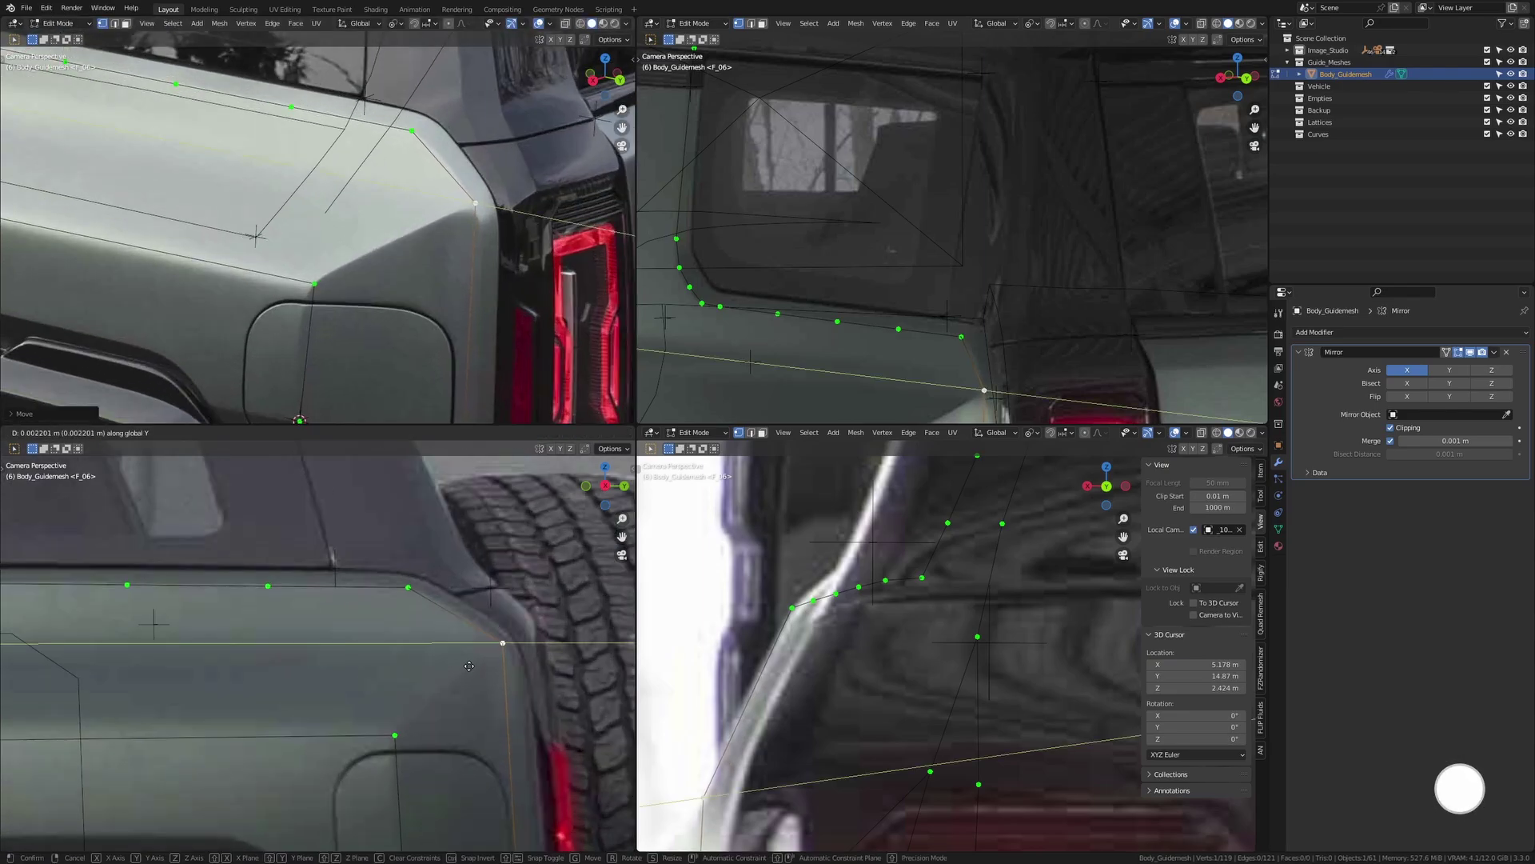
click(469, 667)
Shift the upper fender corner vertex along X to meet the body's silhouette in the straight rear photo.
scroll(929, 600, down, 4)
shift+middle_drag(930, 601, 940, 520)
scroll(940, 519, up, 2)
key(g)
key(x)
click(936, 524)
scroll(488, 235, down, 1)
shift+middle_drag(488, 235, 441, 102)
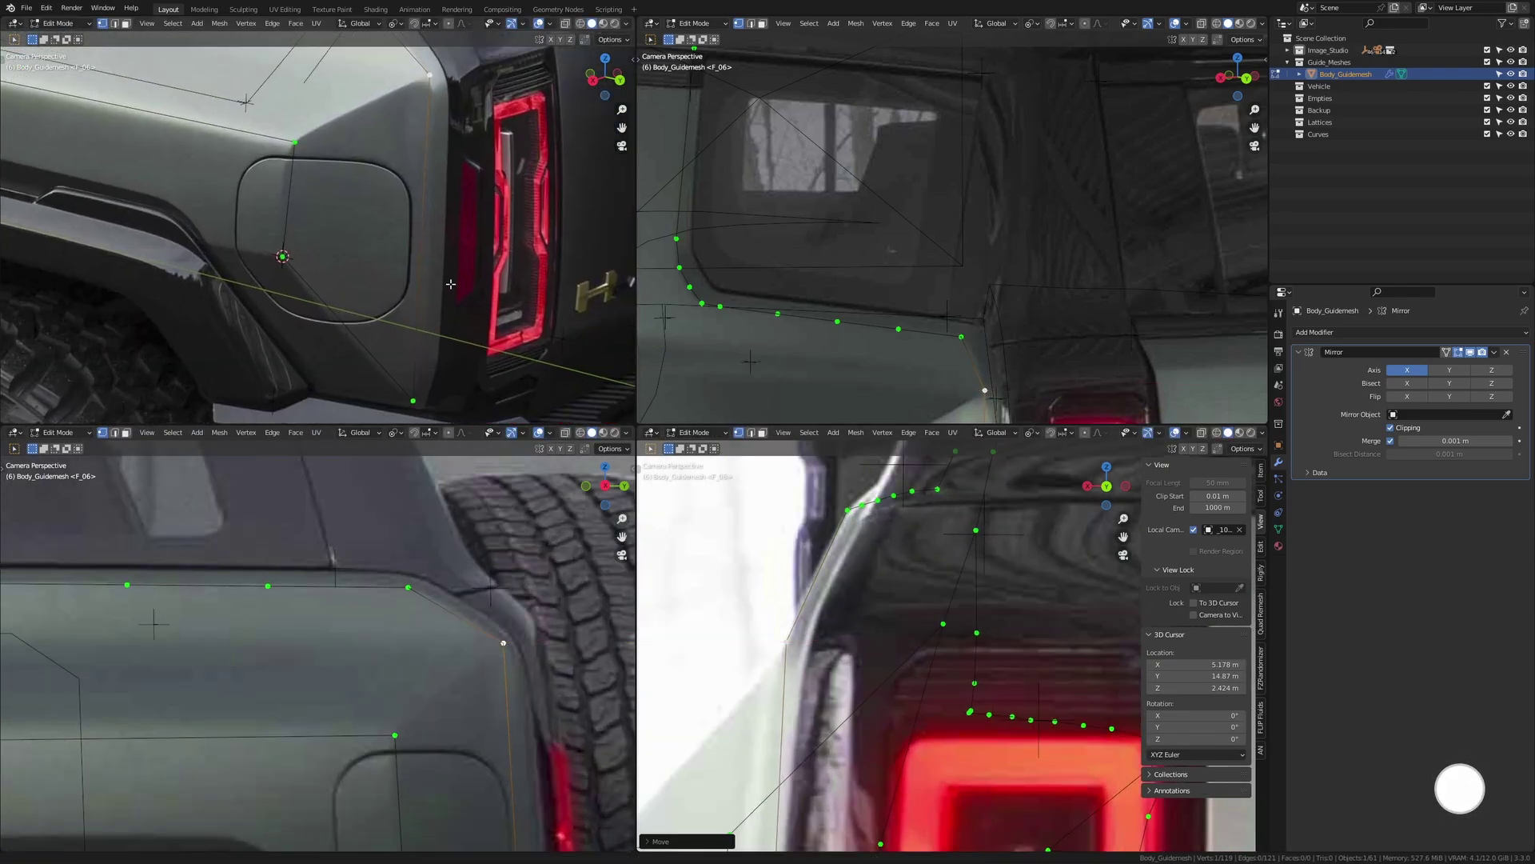
Add a vertex midway between the window line's rear end and the fender corner, and fit it to the rounded body line.
shift+middle_drag(450, 284, 451, 355)
key(ctrl+r)
double_click(456, 614)
scroll(440, 200, up, 2)
key(g)
click(443, 198)
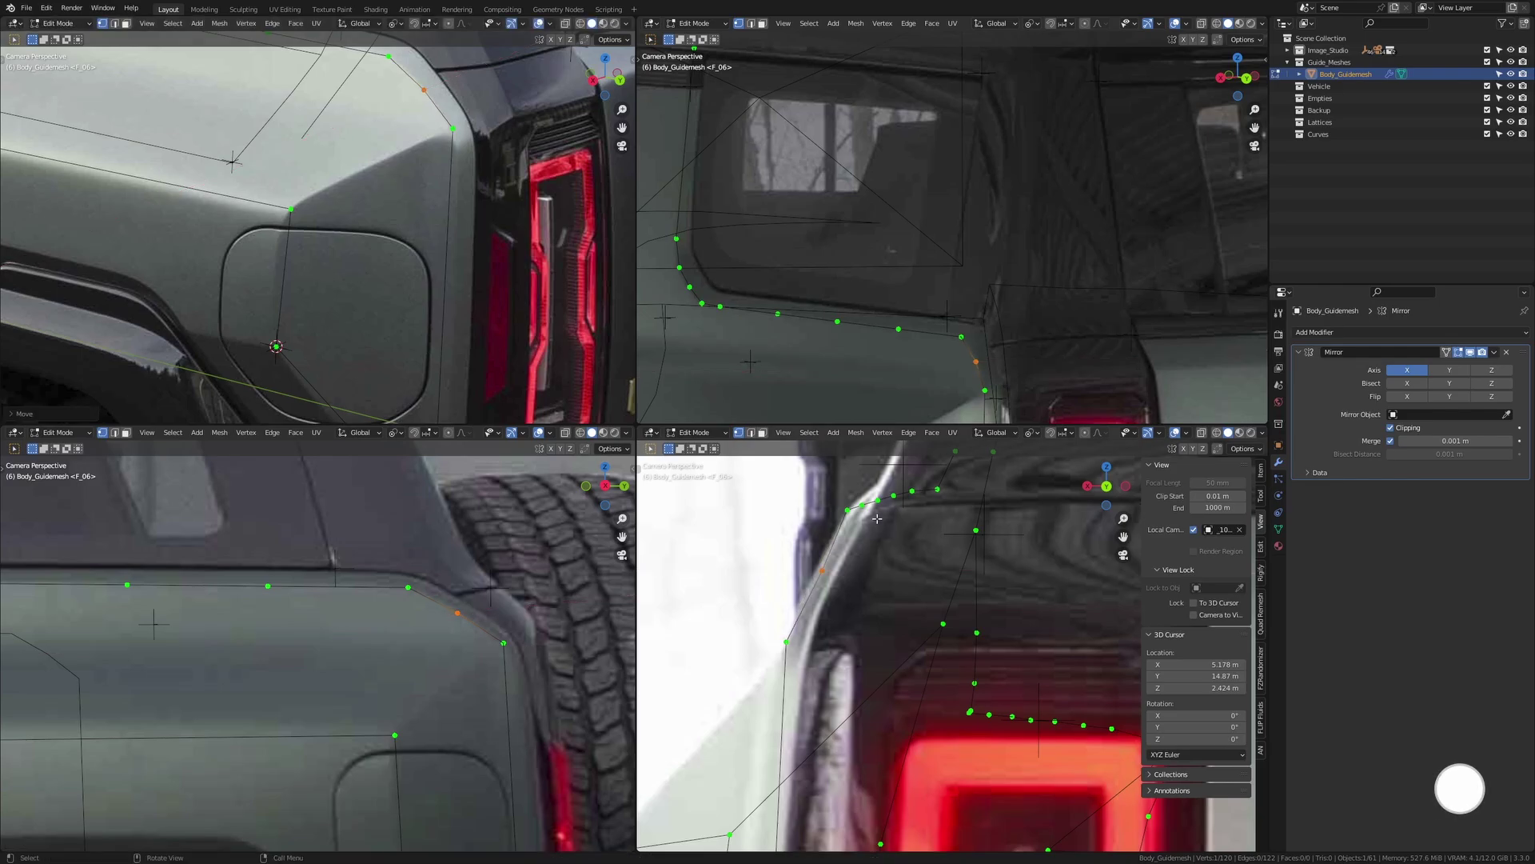
scroll(446, 276, up, 1)
Add a vertex on the fender's long rear edge, place it just below the upper corner and adjust it along Y.
key(ctrl+r)
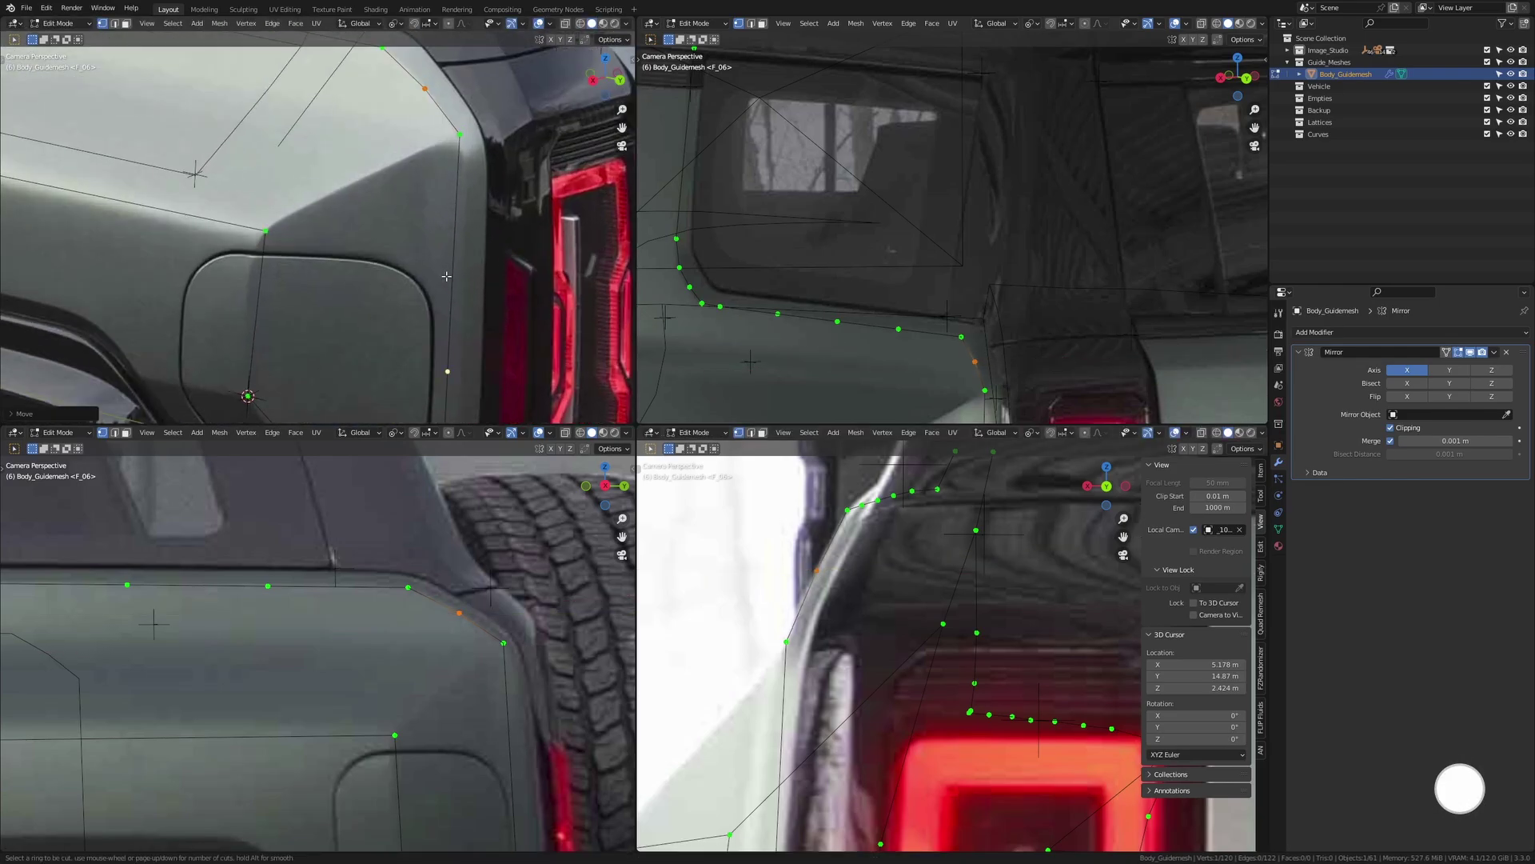
click(472, 203)
shift+middle_drag(951, 375, 800, 200)
scroll(800, 200, up, 1)
key(g)
click(820, 260)
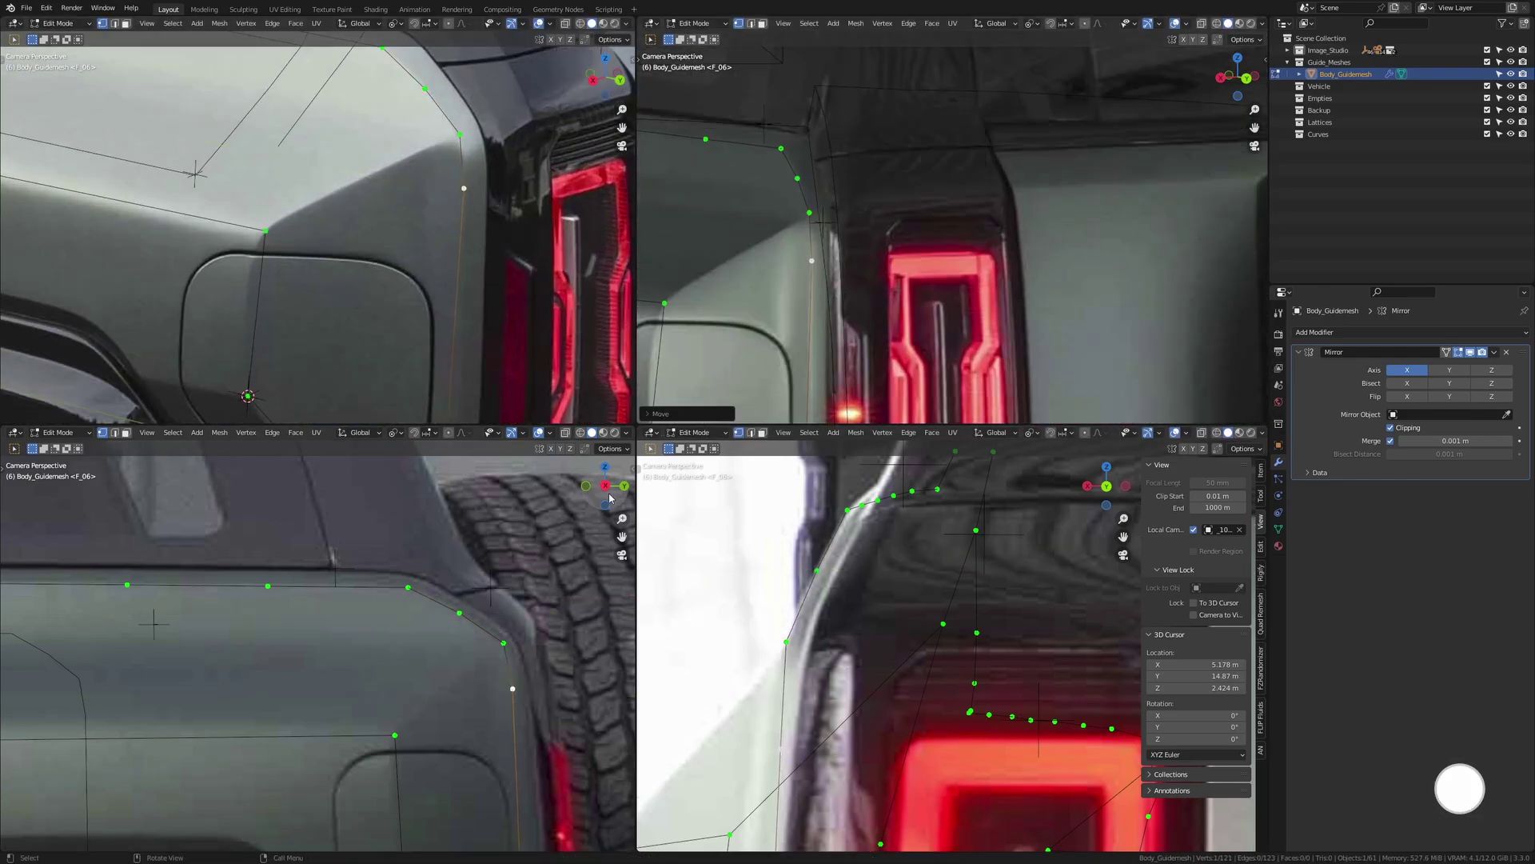
scroll(512, 624, down, 1)
shift+middle_drag(512, 624, 490, 555)
key(g)
key(y)
click(521, 302)
Add a vertex low on the fender's rear edge, just above its bottom end, and shift it along Y to the panel edge.
scroll(448, 639, down, 1)
shift+middle_drag(447, 719, 411, 603)
scroll(415, 304, down, 3)
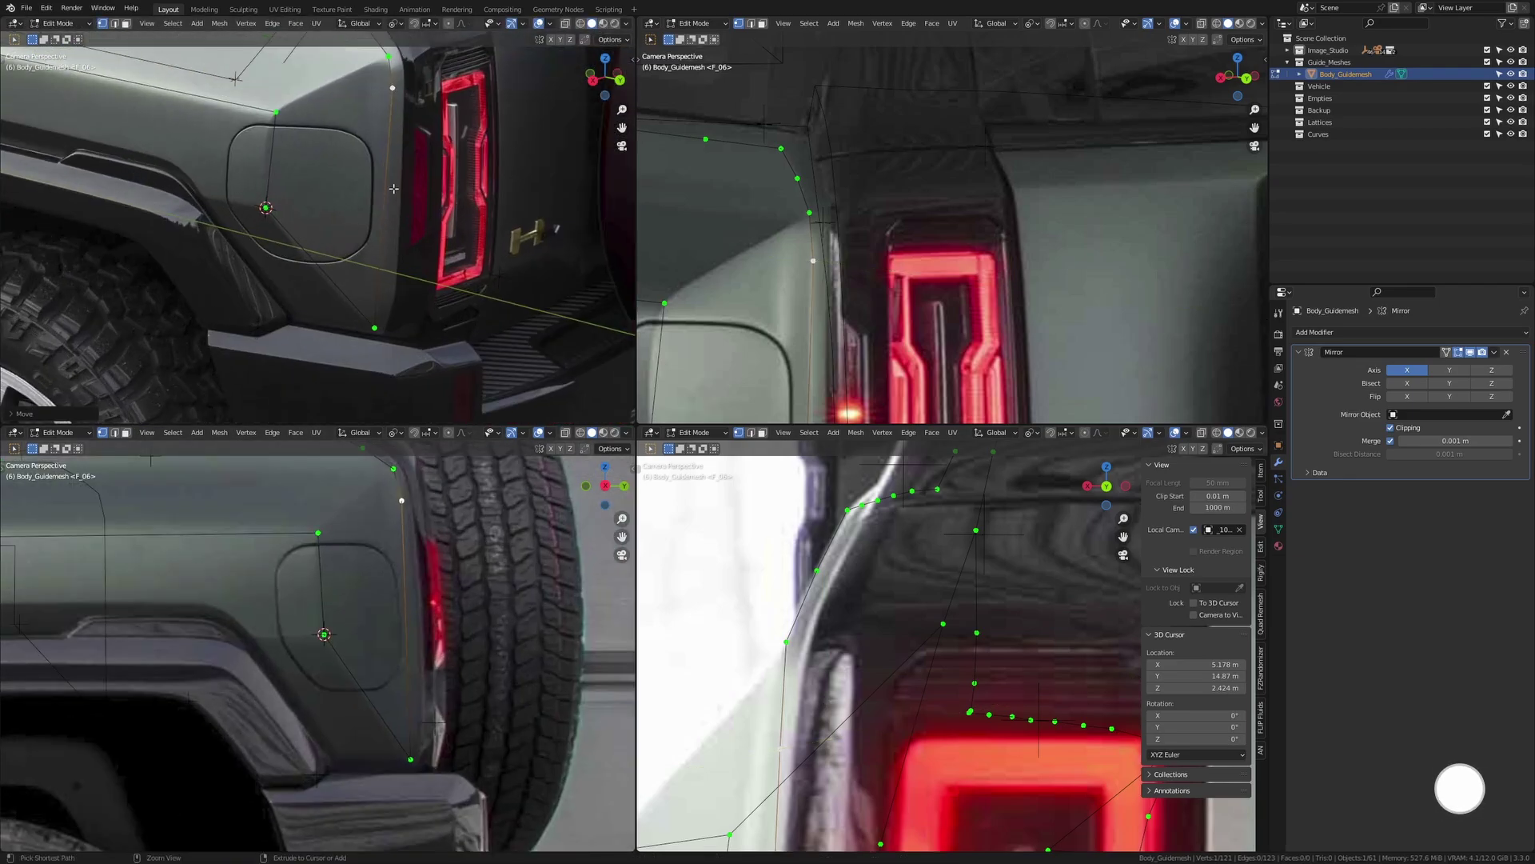
key(ctrl+r)
double_click(396, 292)
scroll(416, 296, up, 3)
key(g)
key(y)
click(455, 285)
scroll(448, 679, up, 2)
shift+middle_drag(460, 752, 400, 602)
key(g)
key(y)
click(404, 615)
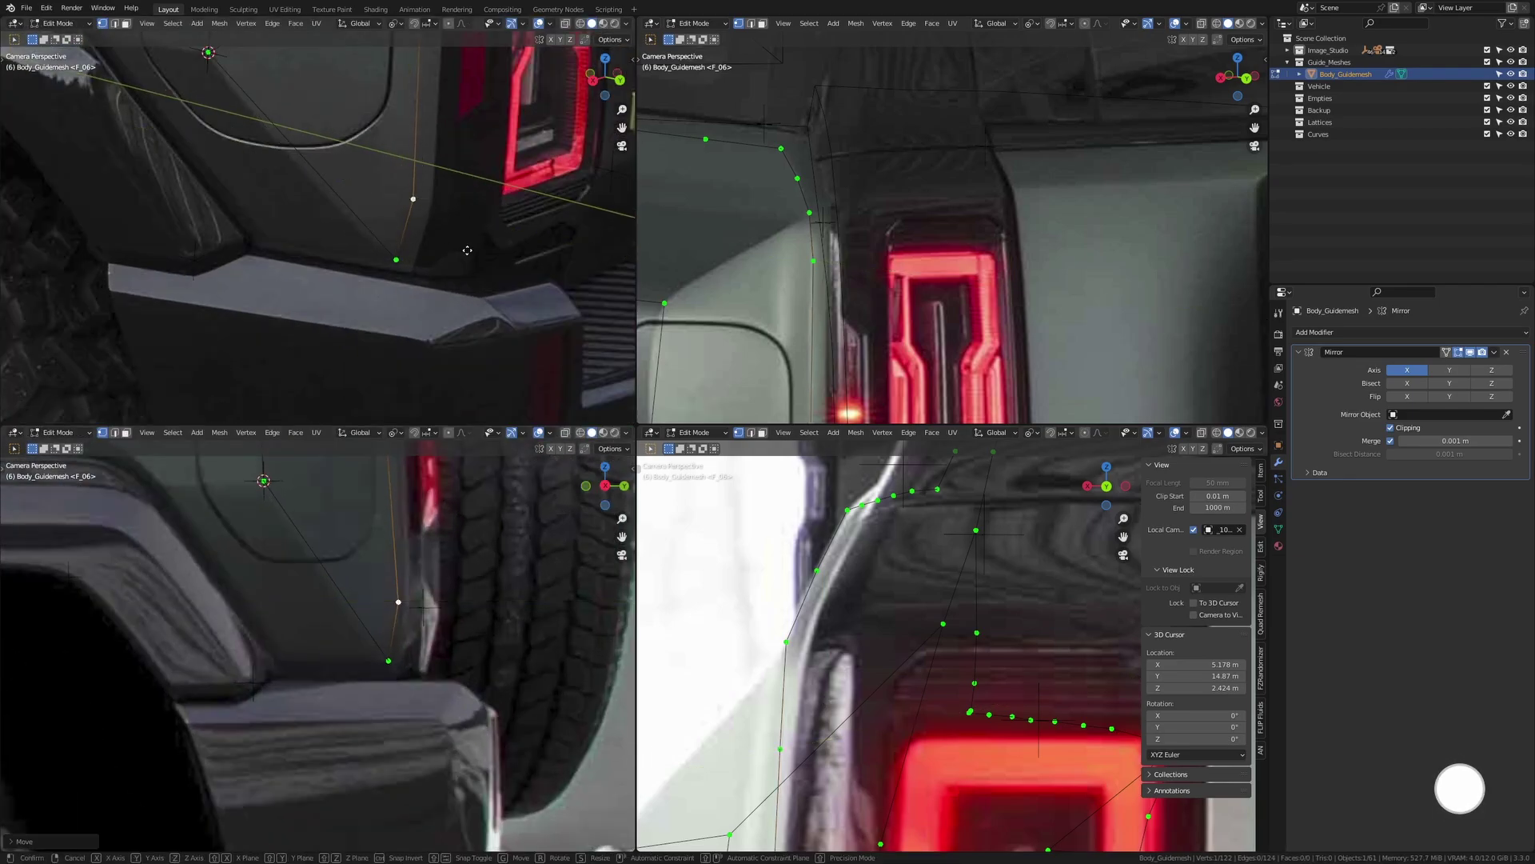
Refine the low rear-edge vertex along Y and X against the side and rear three-quarter photos.
scroll(424, 240, down, 3)
scroll(412, 307, up, 2)
key(g)
key(y)
click(411, 307)
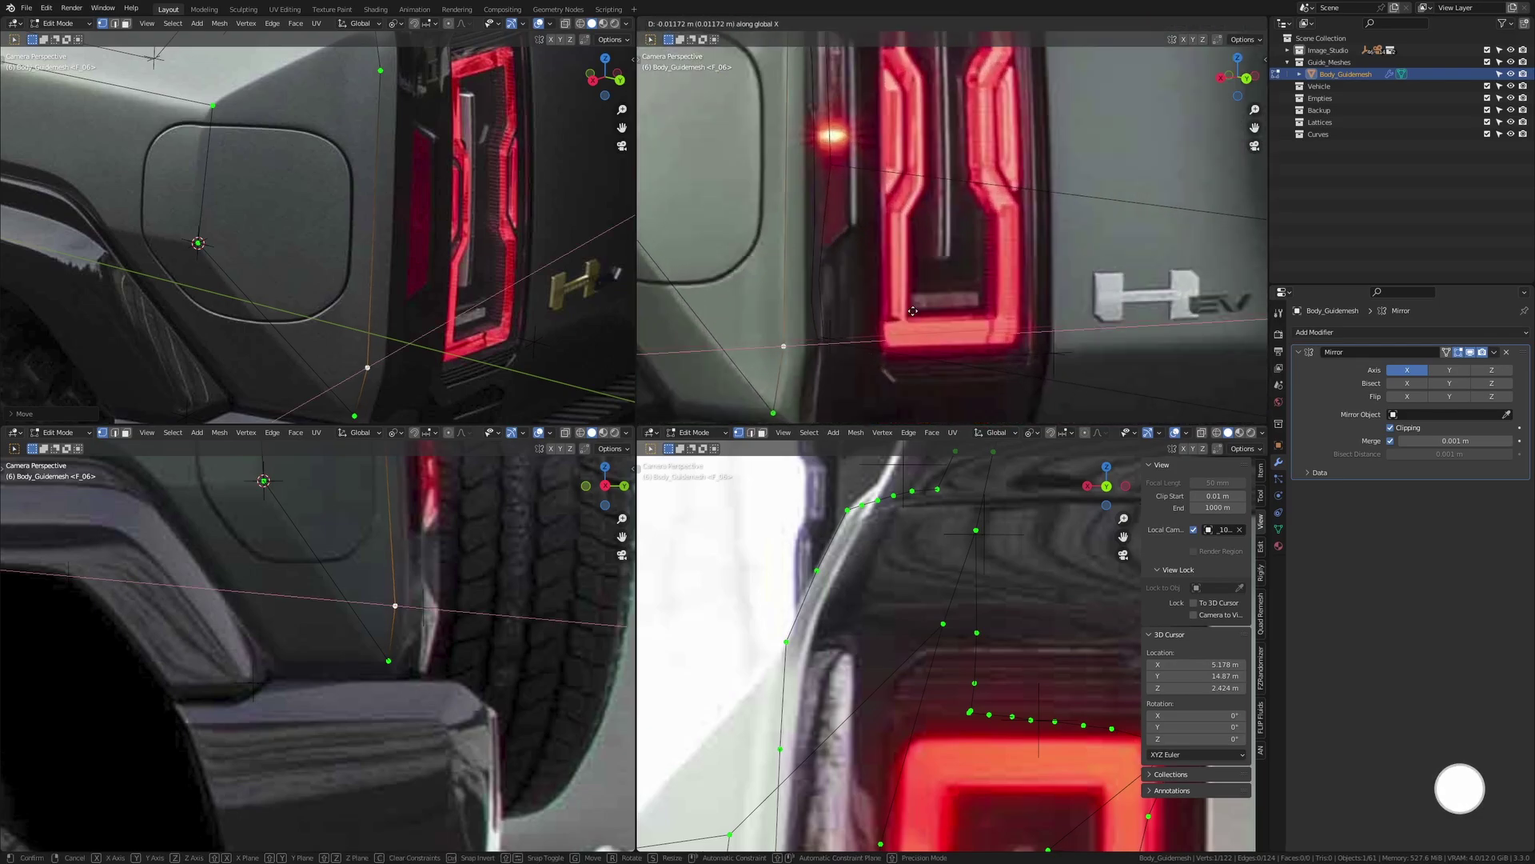
scroll(466, 631, down, 1)
key(g)
key(y)
click(447, 320)
Add a vertex midway down the fender's rear edge beside the fuel-flap outline and shift it along Y.
key(ctrl+r)
double_click(390, 258)
scroll(408, 256, up, 2)
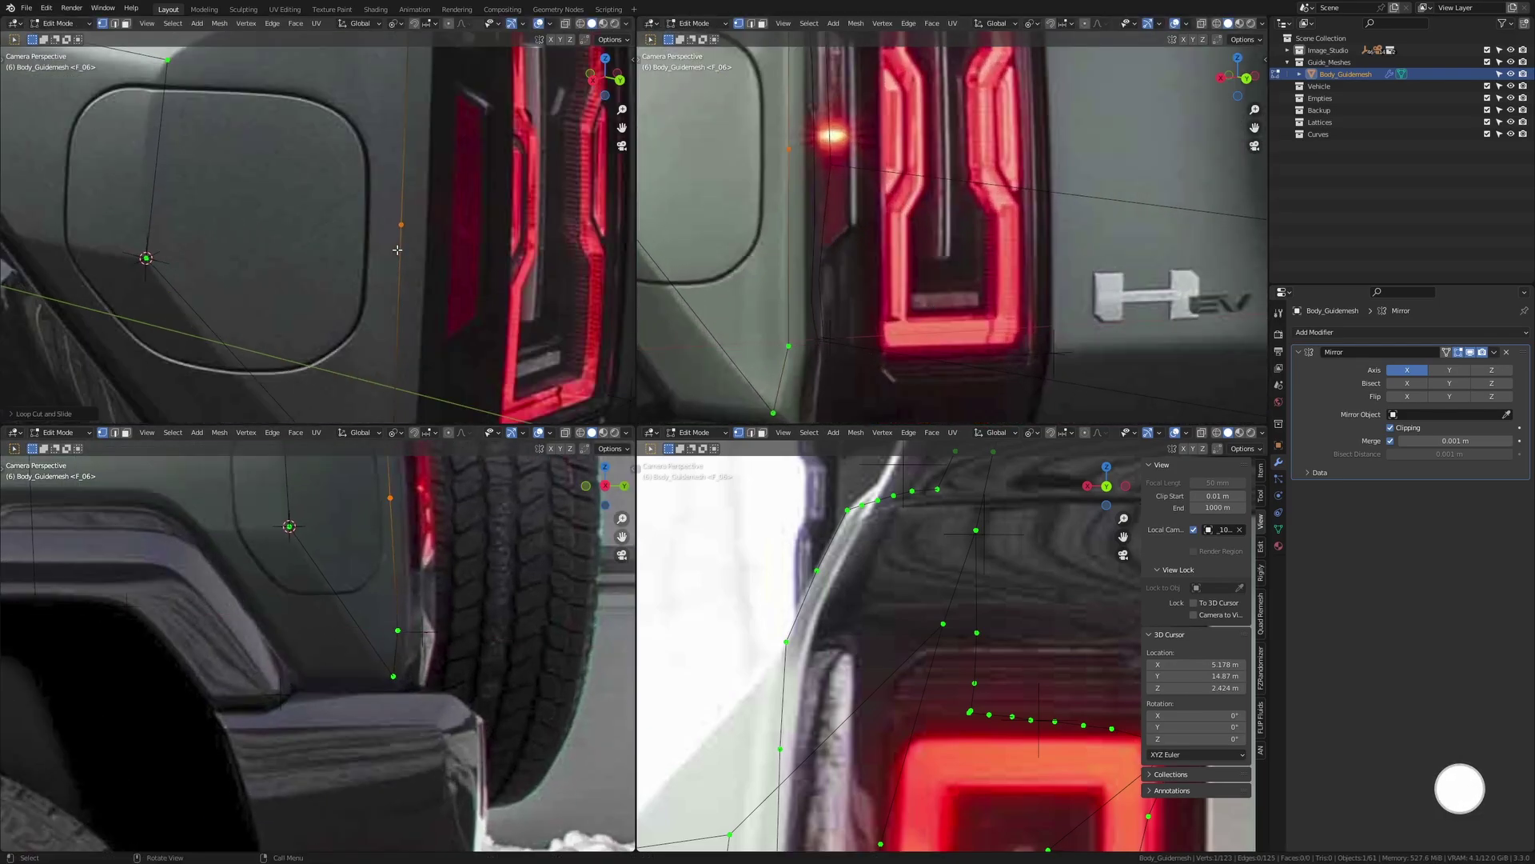
key(g)
key(y)
click(459, 260)
Reposition the low rear-edge vertex so it follows the fender edge beside the taillight's lower end.
scroll(472, 260, down, 3)
key(g)
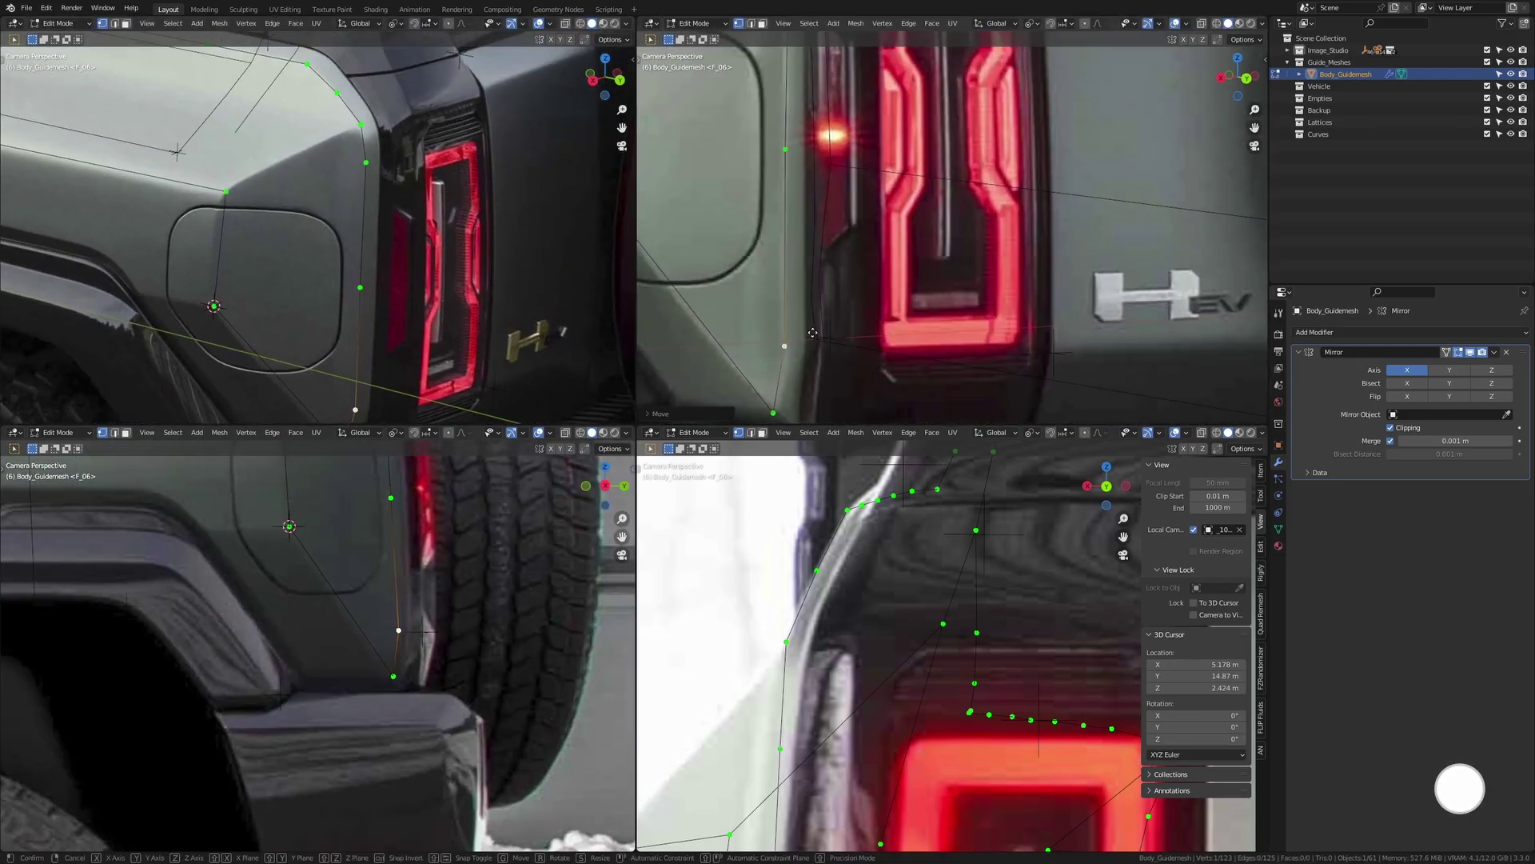
click(827, 361)
Shift the upper vertex on the fender's rear edge along X to match the rear photo.
scroll(448, 632, down, 2)
shift+middle_drag(432, 608, 449, 683)
scroll(888, 640, down, 3)
key(g)
key(x)
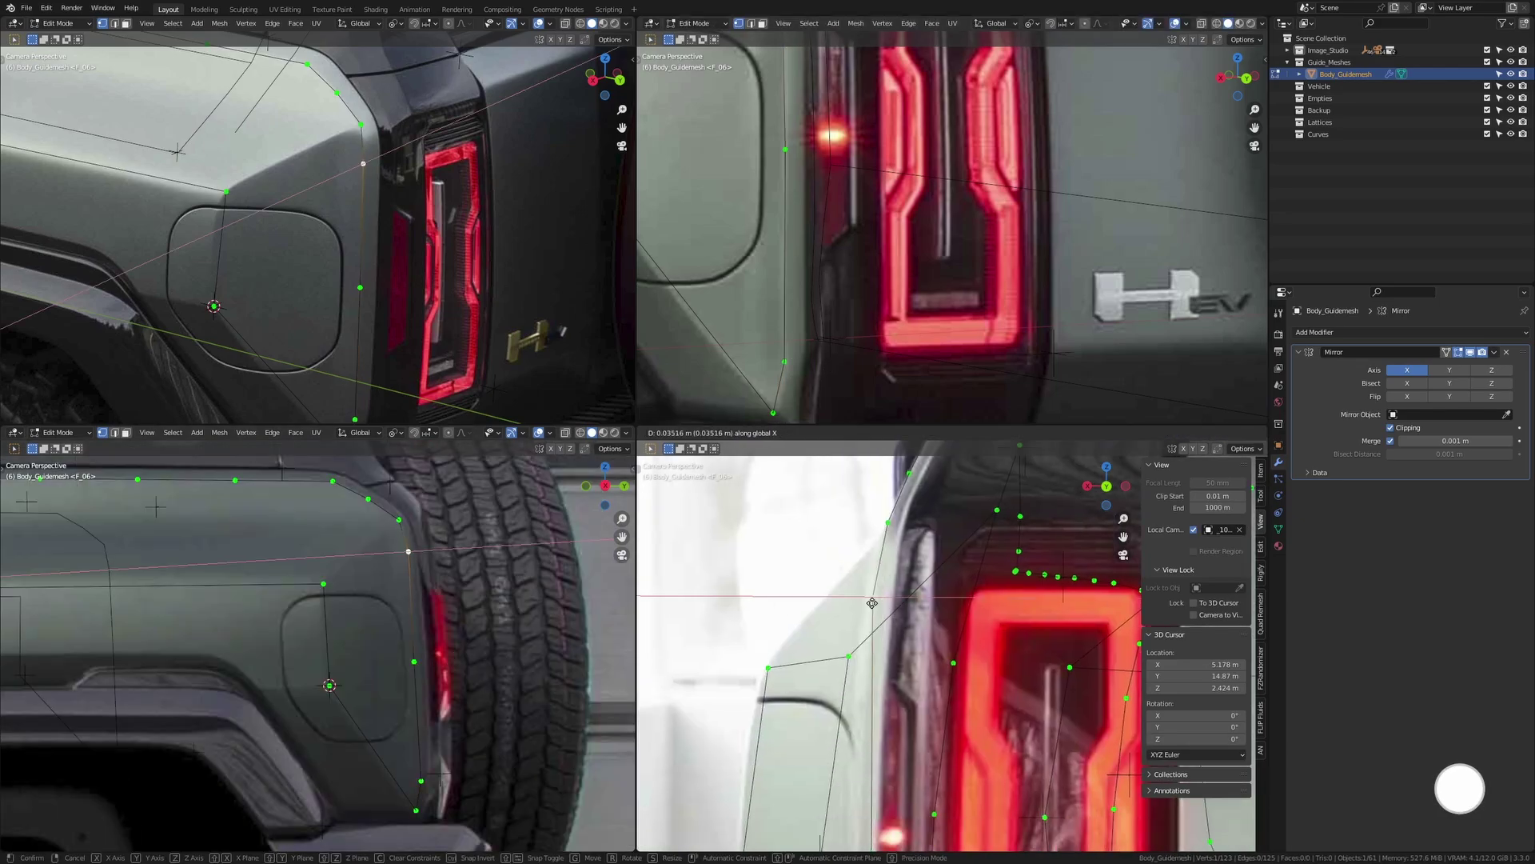
click(880, 624)
Shift the midway and lower rear-edge vertices along X onto the fender edge in the rear photo.
click(899, 692)
key(g)
key(x)
click(890, 693)
shift+middle_drag(889, 693, 890, 489)
click(894, 681)
key(g)
key(x)
click(893, 681)
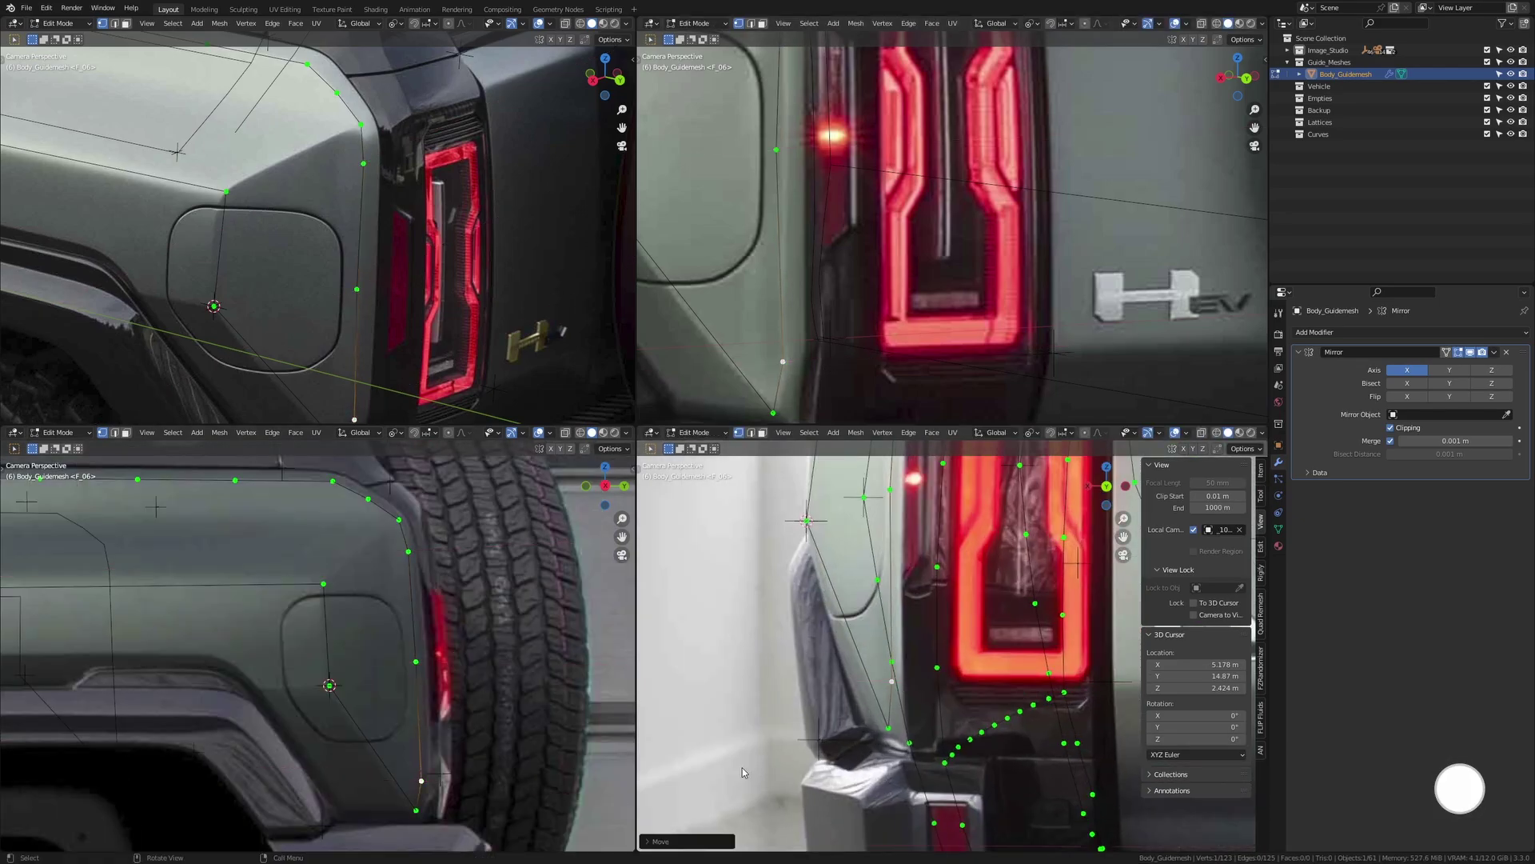
Shift the midway rear-edge vertex along Y to the panel edge in the rear three-quarter photos.
shift+middle_drag(403, 291, 404, 265)
click(360, 264)
key(g)
key(y)
click(368, 265)
scroll(841, 160, down, 2)
shift+middle_drag(842, 124, 841, 238)
key(g)
key(y)
click(843, 214)
Shift the upper rear-edge vertex along Y to the panel edge and recheck the lower one.
click(816, 125)
key(g)
key(y)
click(851, 139)
shift+middle_drag(840, 390, 853, 240)
click(849, 310)
key(g)
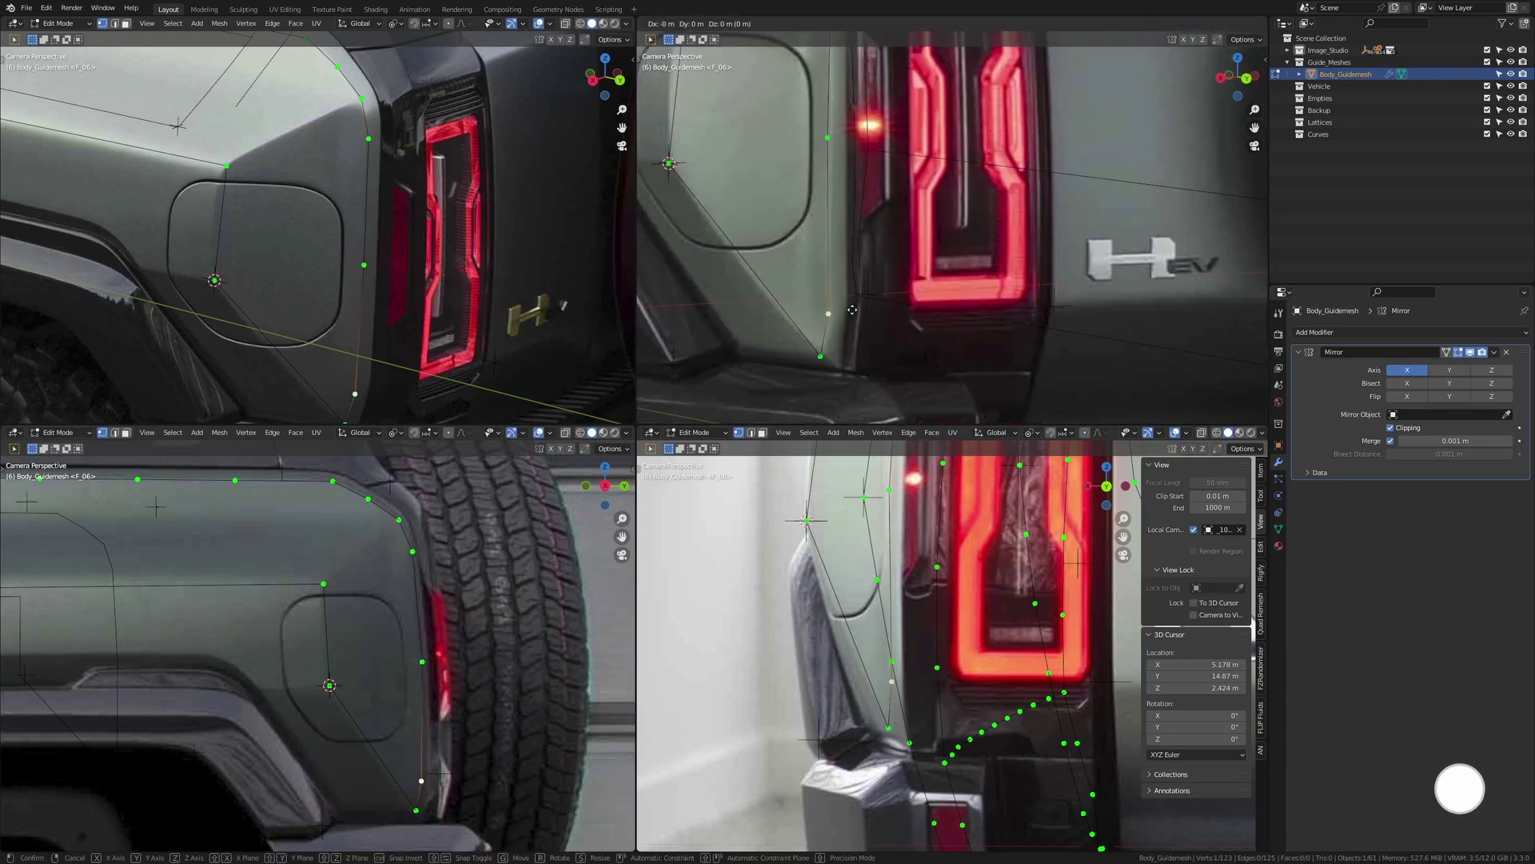
Refine the midway rear-edge vertex along X and Y against the photos, then save the file.
shift+middle_drag(884, 497, 871, 554)
click(875, 547)
key(g)
key(x)
click(879, 547)
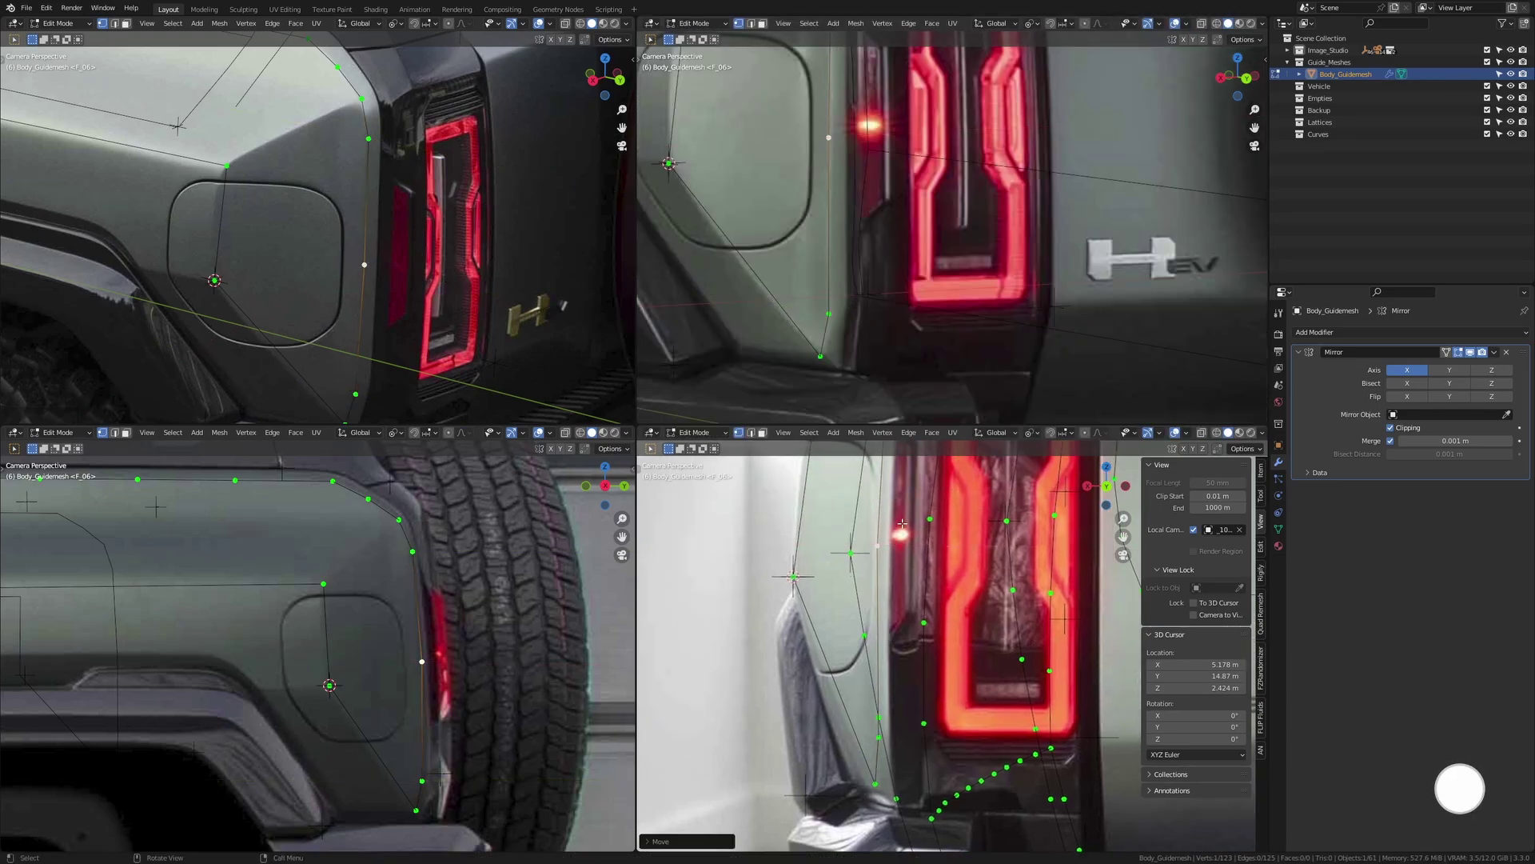
key(g)
key(y)
click(916, 267)
key(g)
key(y)
click(916, 267)
scroll(950, 674, down, 3)
key(a)
key(a)
key(ctrl+s)
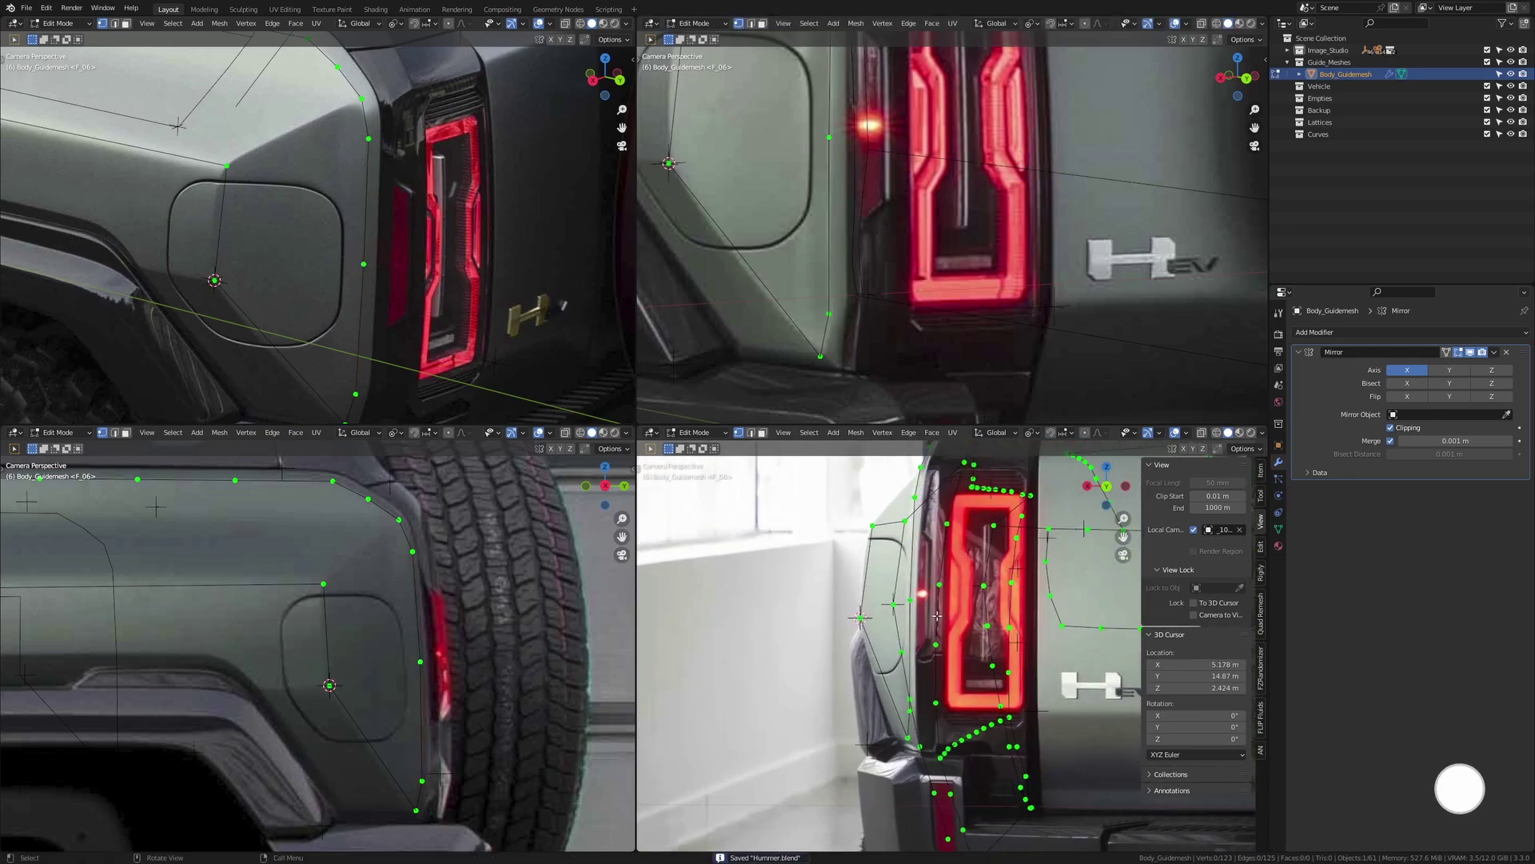
Add two vertices on the diagonal line below the fuel flap and shift its bottom end vertex along Y.
shift+middle_drag(384, 729, 426, 640)
key(ctrl+r)
click(427, 638)
click(398, 638)
key(g)
key(y)
click(392, 638)
key(y)
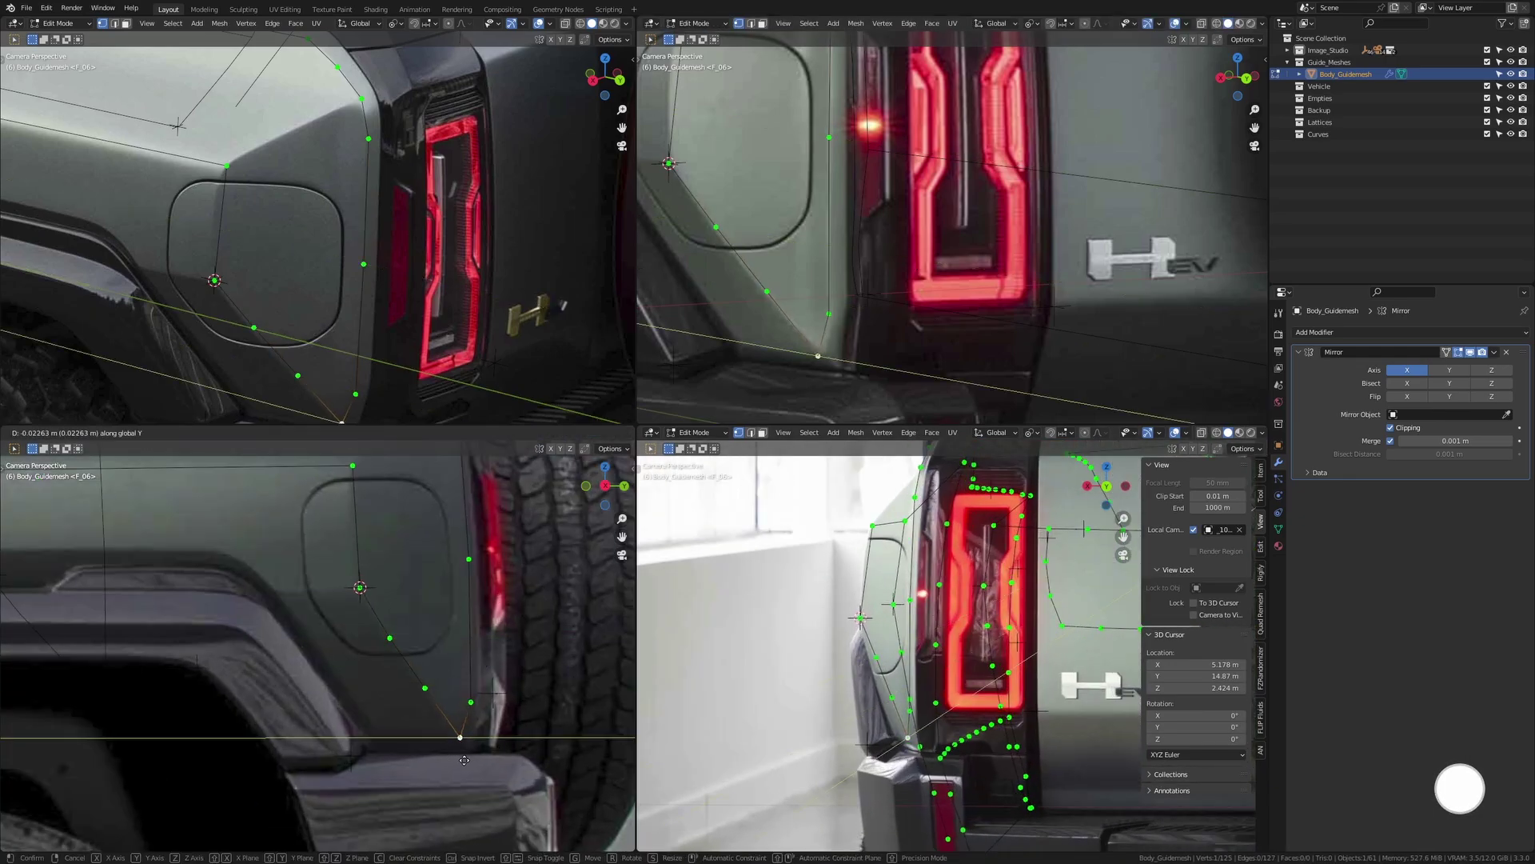
click(452, 753)
Shift the diagonal line's two new vertices and bottom end along X onto the crease, and select the whole line.
click(254, 328)
key(g)
key(x)
click(297, 376)
key(g)
key(x)
shift+middle_drag(304, 380, 302, 302)
key(g)
key(x)
click(343, 349)
click(361, 590)
ctrl+click(462, 736)
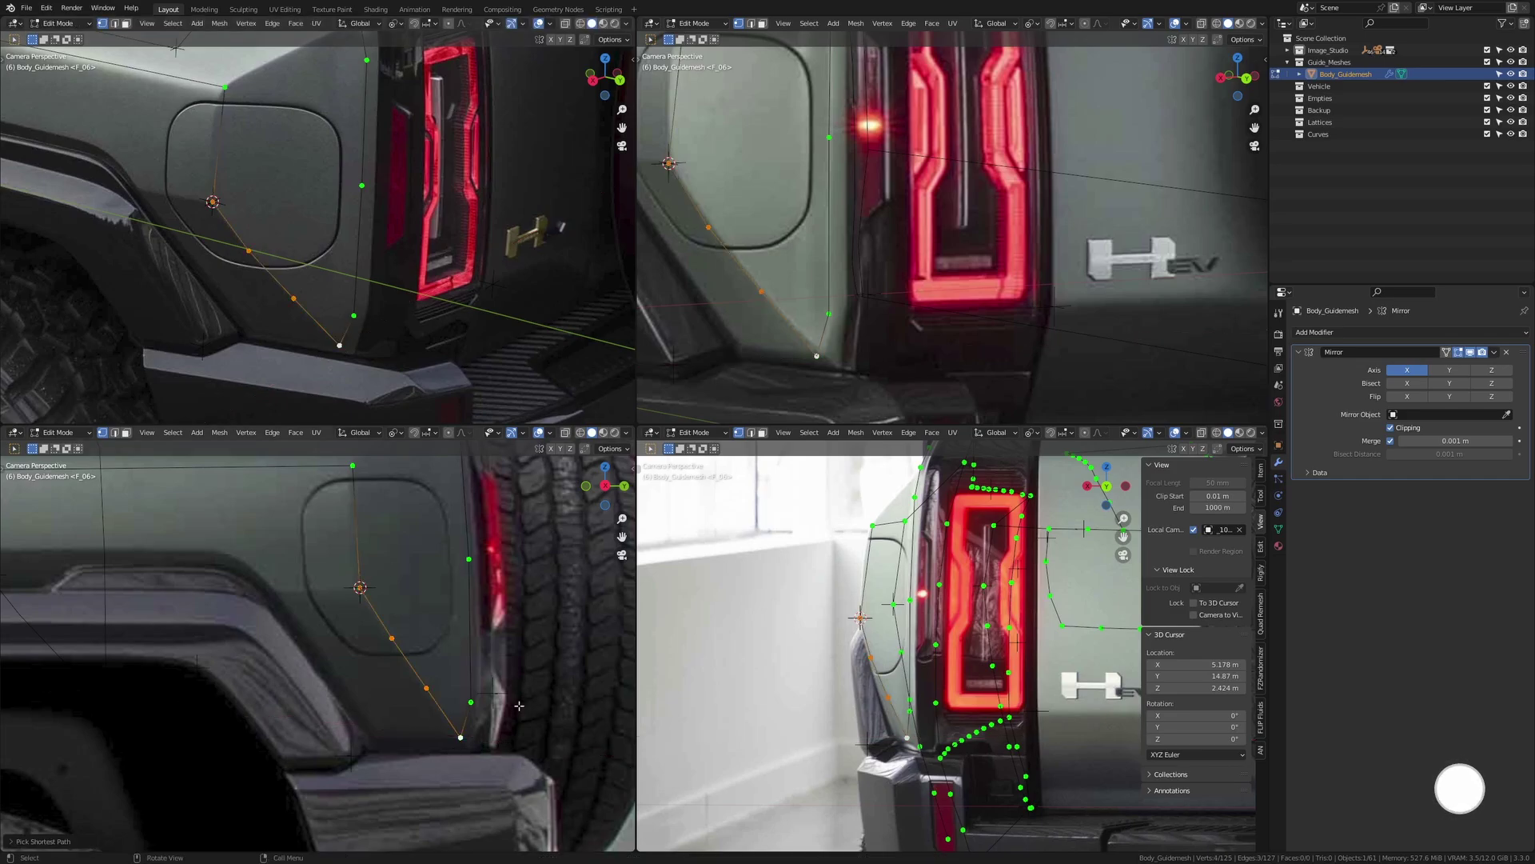
Add two vertices on the vertical crease through the fuel flap and place them at its middle and near its top.
scroll(785, 292, down, 2)
shift+middle_drag(785, 293, 952, 329)
scroll(240, 208, up, 1)
shift+middle_drag(240, 208, 300, 300)
key(g)
click(269, 255)
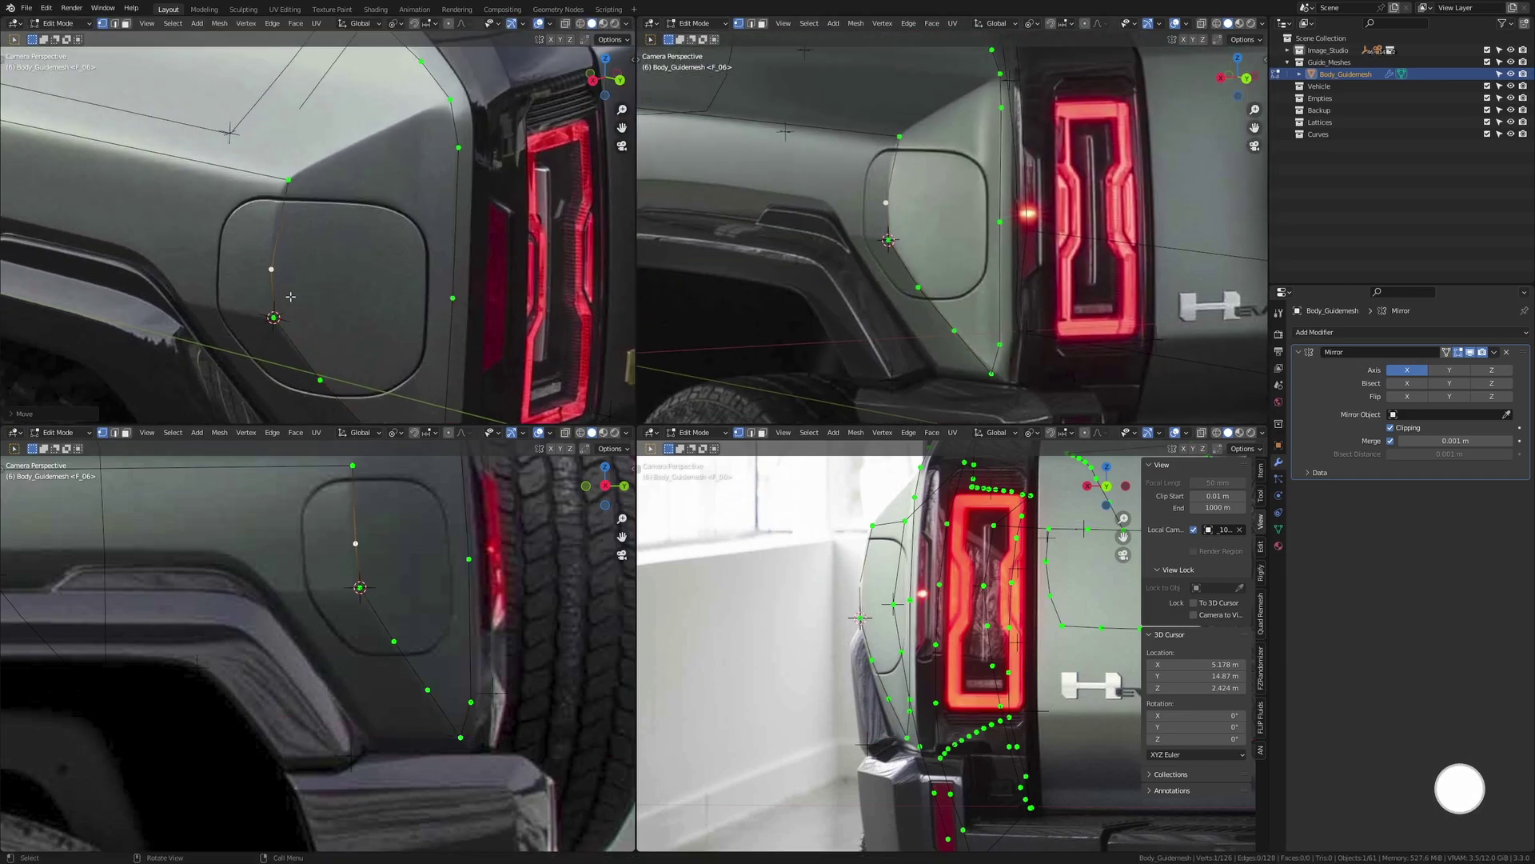
click(285, 290)
key(g)
click(279, 239)
Reposition the middle vertex of the fuel-flap crease and fine-tune it along X against the photos.
scroll(897, 207, up, 4)
shift+middle_drag(897, 207, 892, 272)
click(893, 273)
key(g)
click(897, 271)
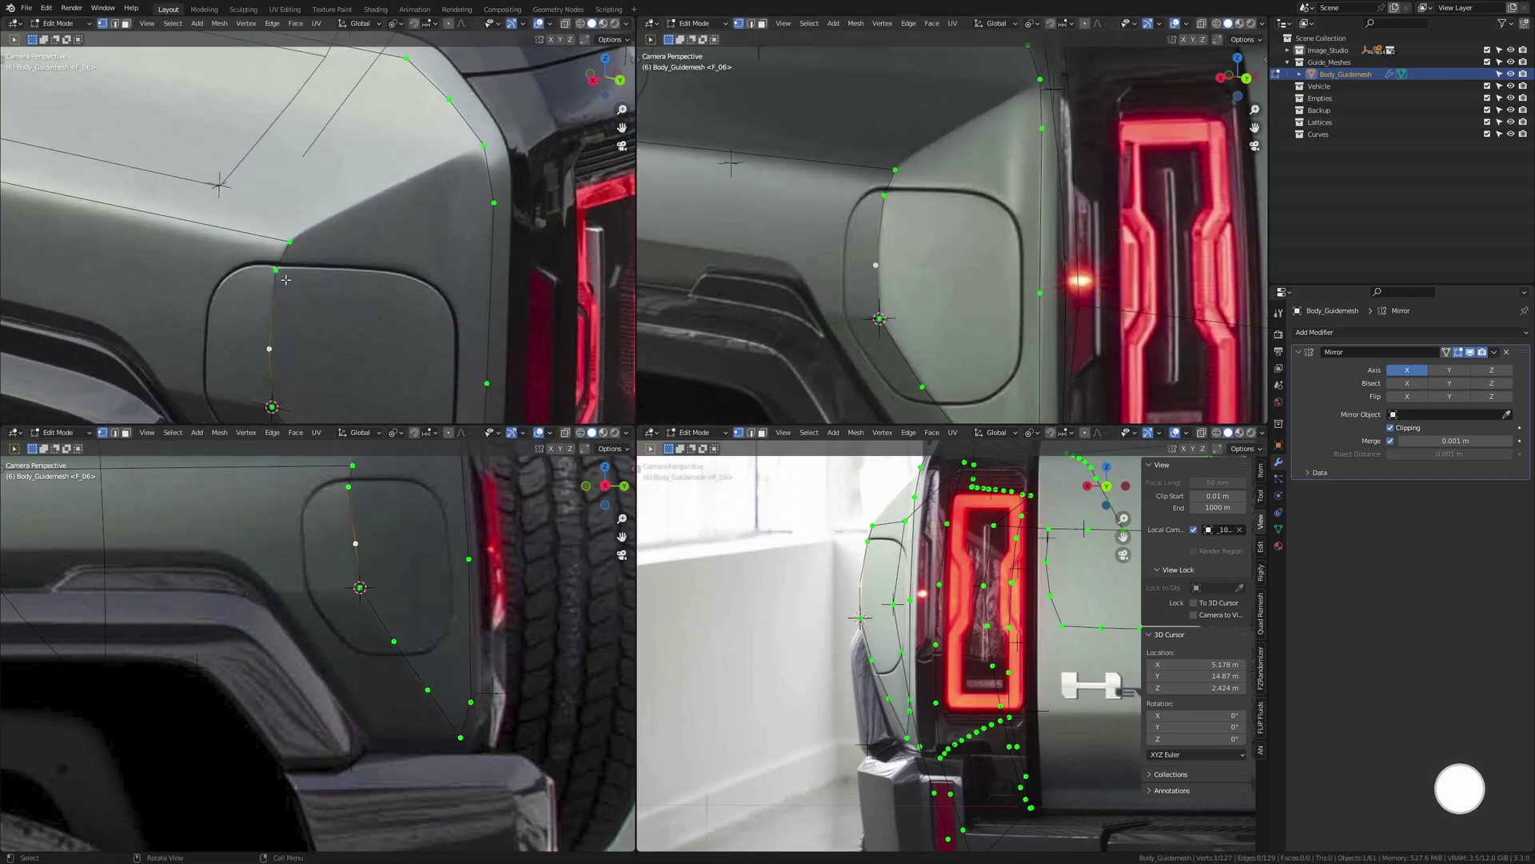
key(g)
key(x)
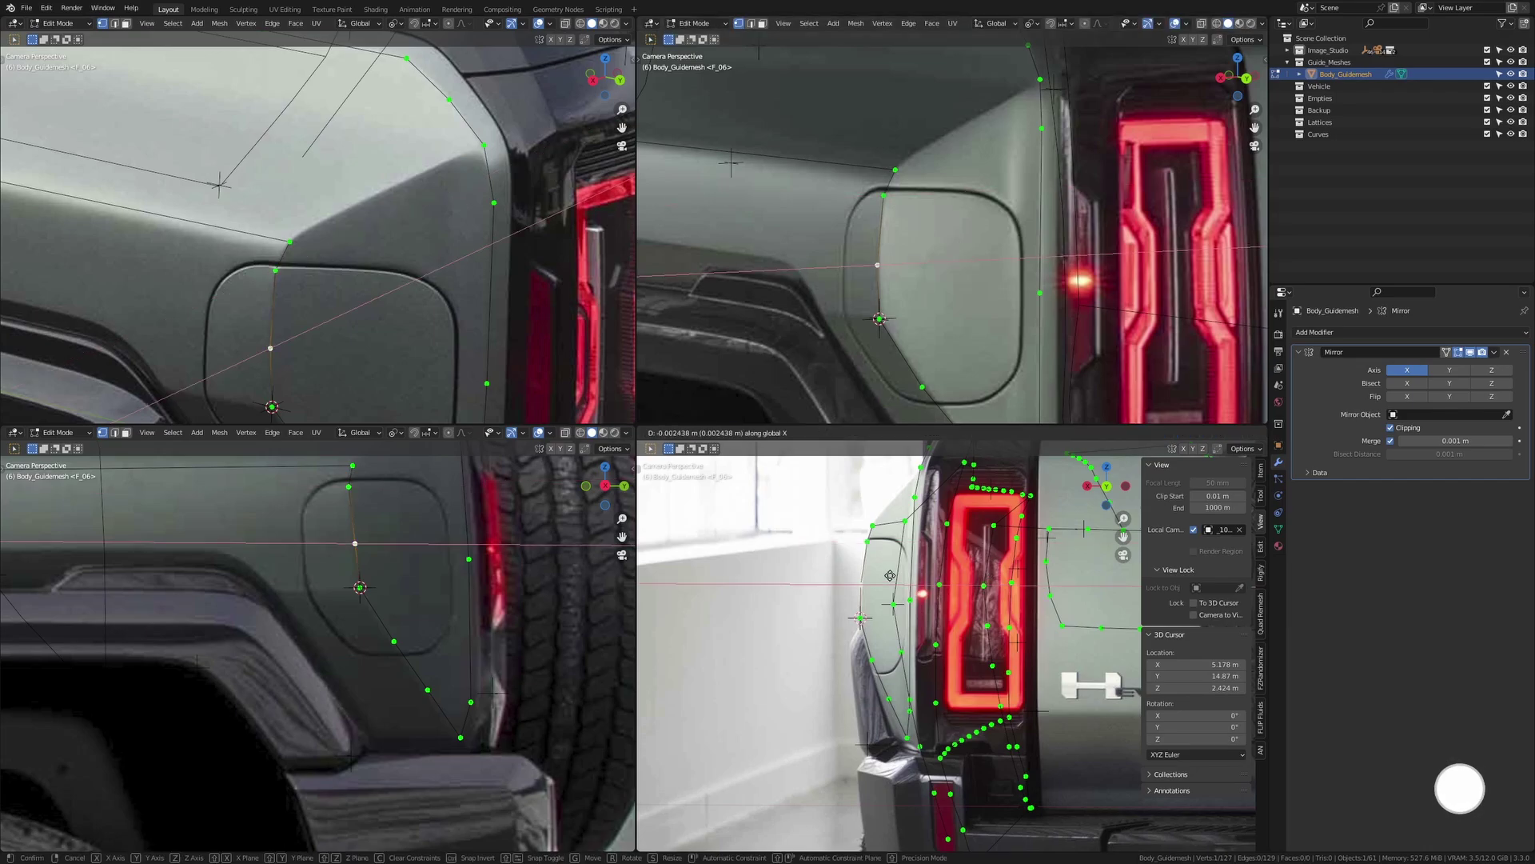
click(890, 576)
Connect the crease corner above the fuel flap to the rear edge, add a vertex near that corner and adjust it along X.
click(290, 241)
shift+click(484, 145)
click(411, 218)
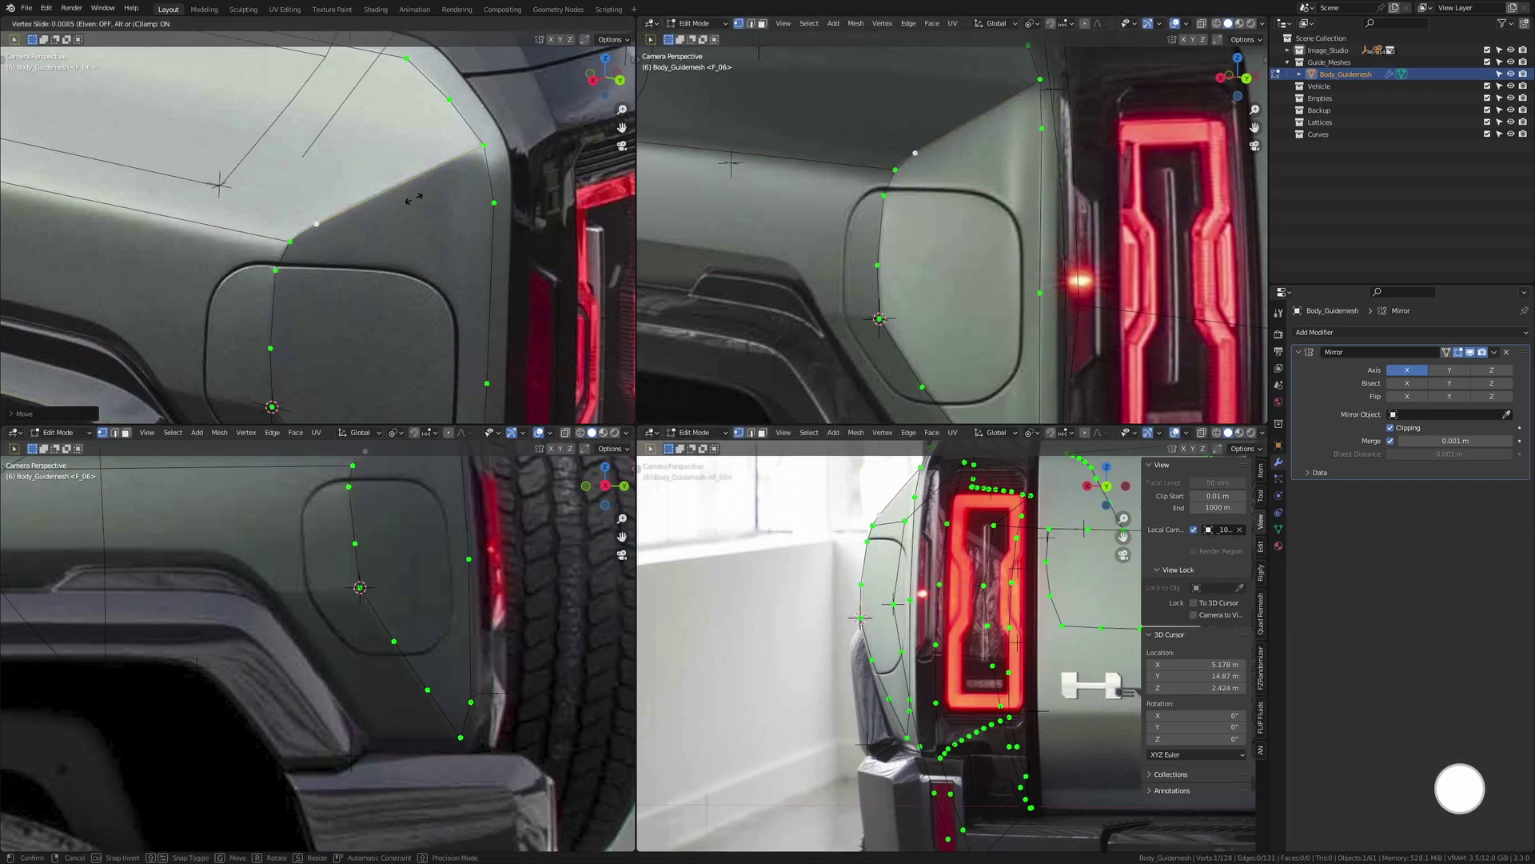
key(g)
key(x)
click(947, 166)
scroll(367, 569, down, 5)
Check the guide line at the front of the quarter window and shift one vertex along Y to match the side photo.
click(367, 569)
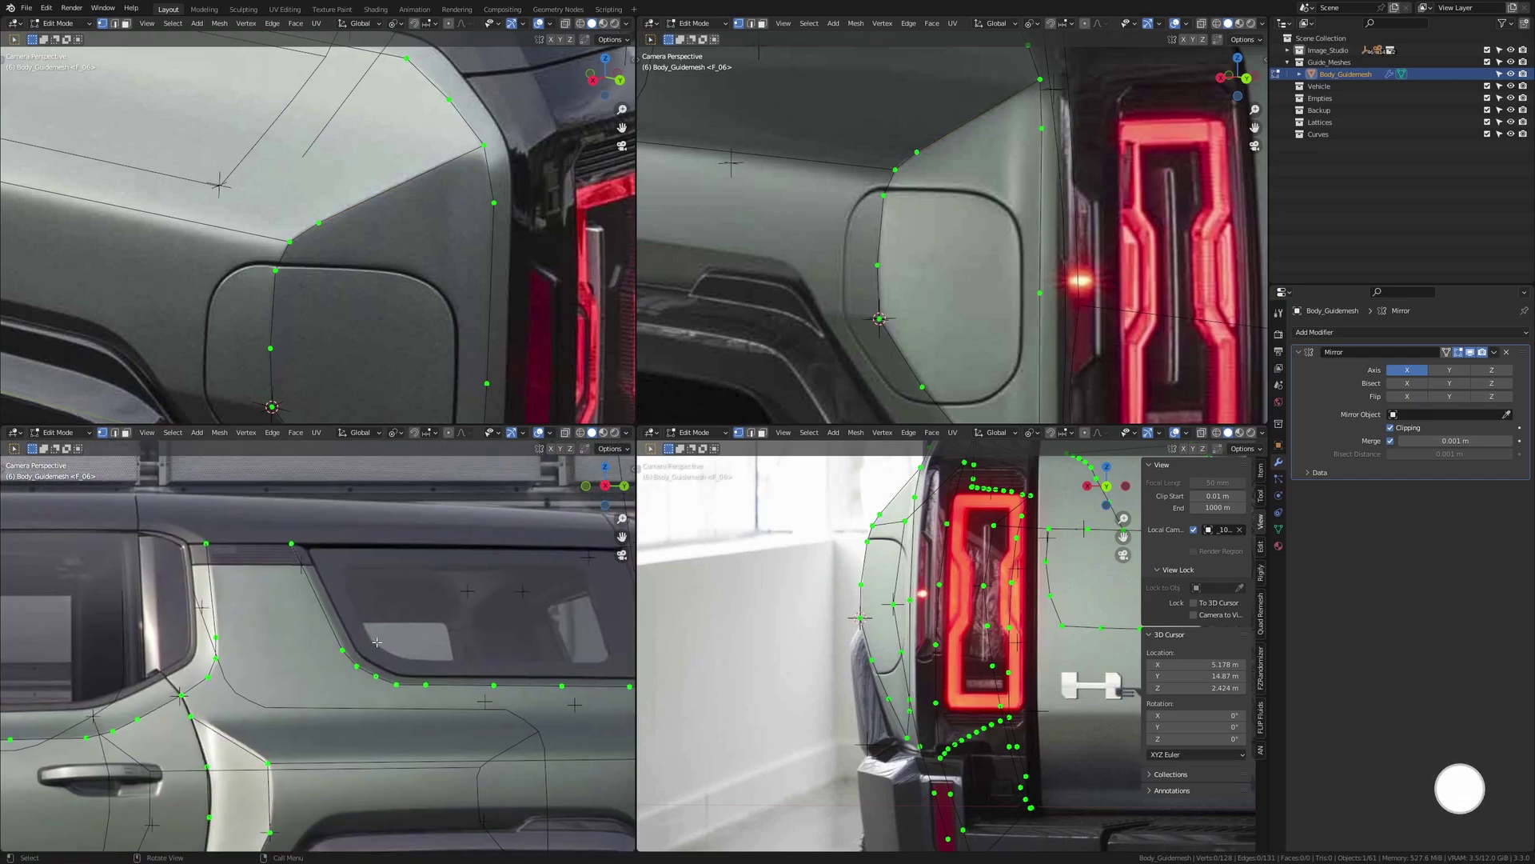
shift+middle_drag(226, 552, 508, 472)
scroll(544, 588, down, 3)
key(a)
scroll(408, 512, up, 4)
shift+middle_drag(408, 512, 368, 718)
scroll(196, 270, down, 5)
shift+middle_drag(196, 270, 373, 389)
scroll(373, 390, up, 3)
scroll(336, 640, up, 2)
click(295, 688)
key(g)
key(y)
click(297, 688)
shift+middle_drag(562, 768, 550, 768)
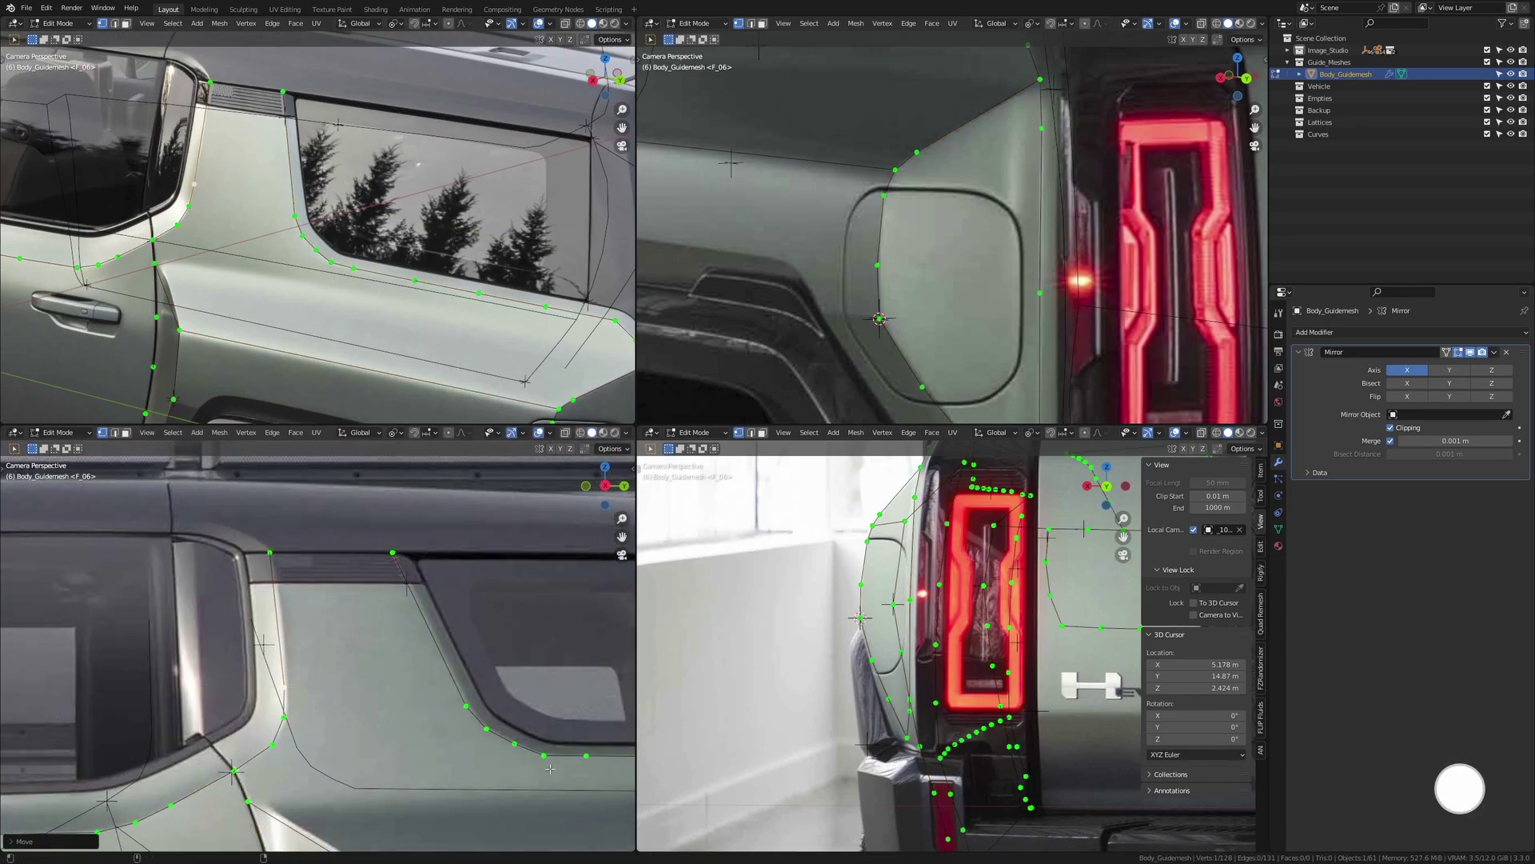
Add two vertices along the quarter window's slanted front edge and adjust them along Y and X to the panel edge.
shift+middle_drag(475, 649, 491, 666)
key(ctrl+r)
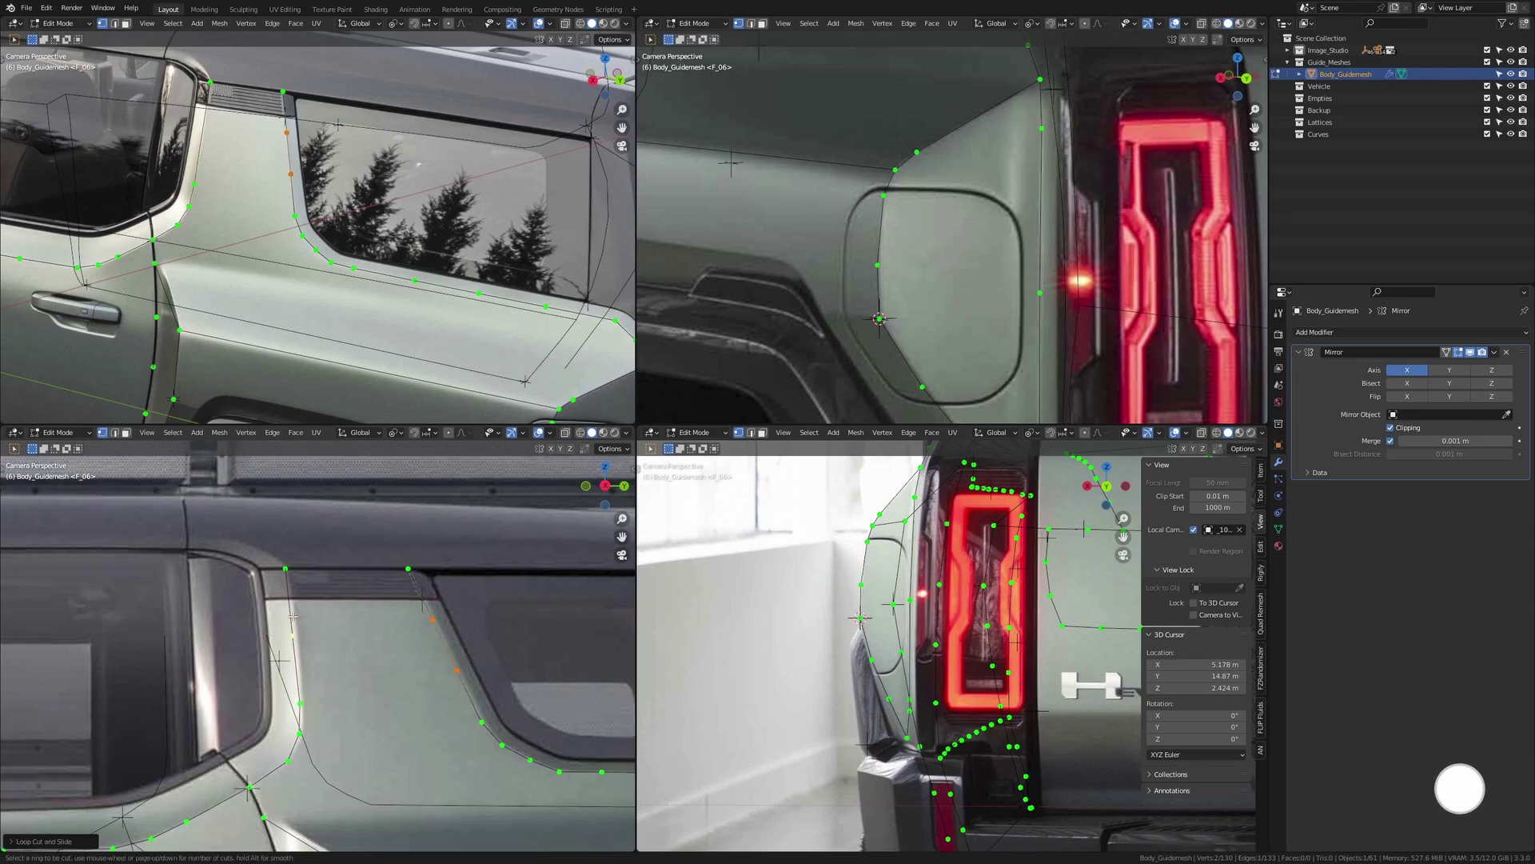
click(289, 652)
scroll(272, 679, up, 1)
key(g)
key(y)
click(377, 605)
scroll(196, 120, up, 5)
key(g)
key(x)
click(291, 263)
key(a)
scroll(293, 169, down, 4)
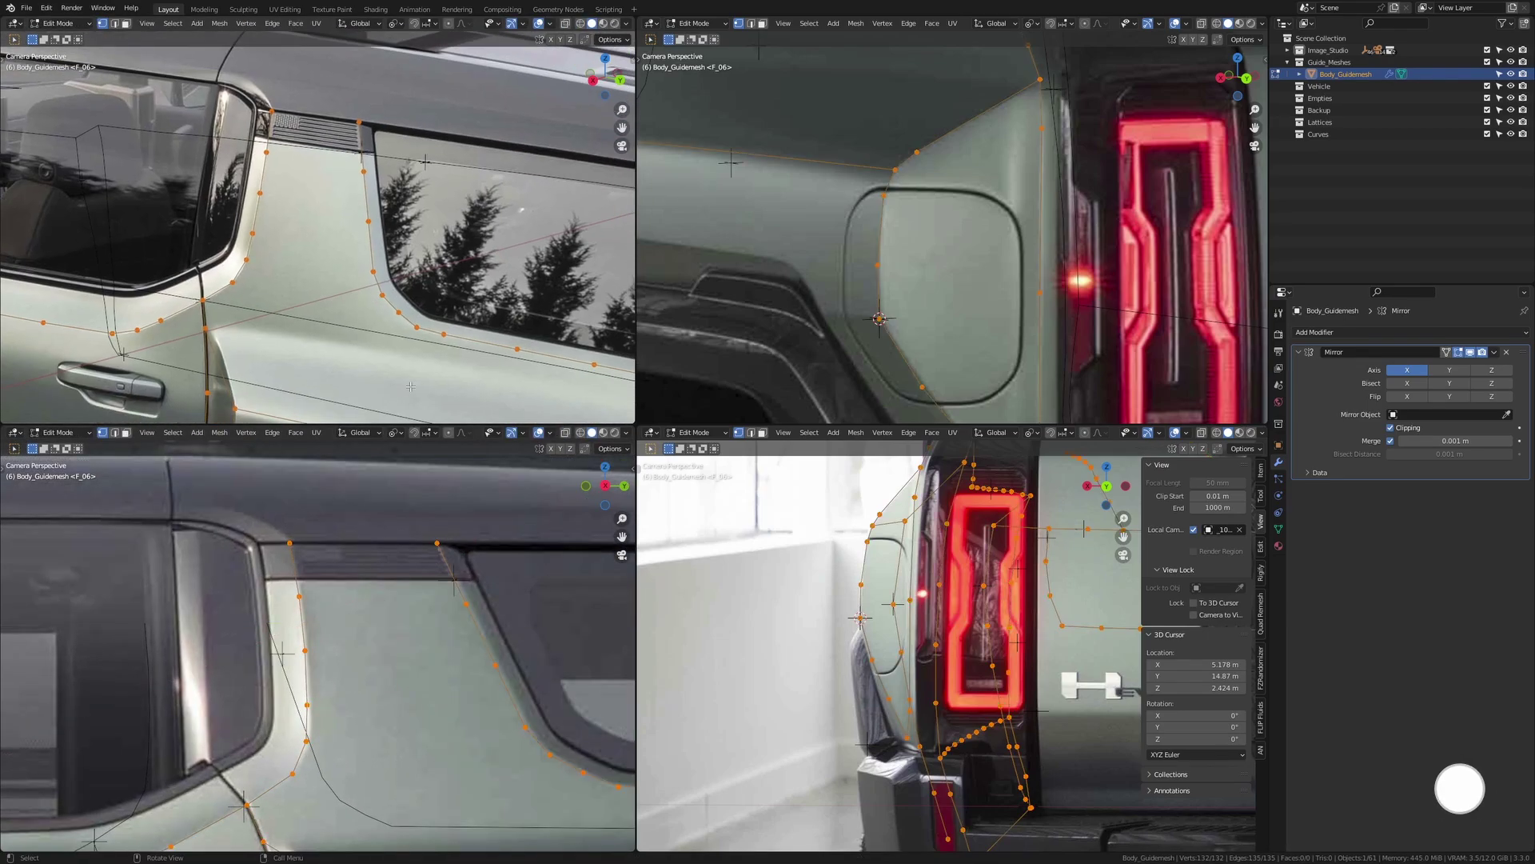
Try duplicating the top vertex at the quarter window's front and shifting the copy along Y and X.
shift+middle_drag(448, 564, 272, 594)
click(434, 540)
scroll(436, 552, up, 1)
key(y)
click(324, 570)
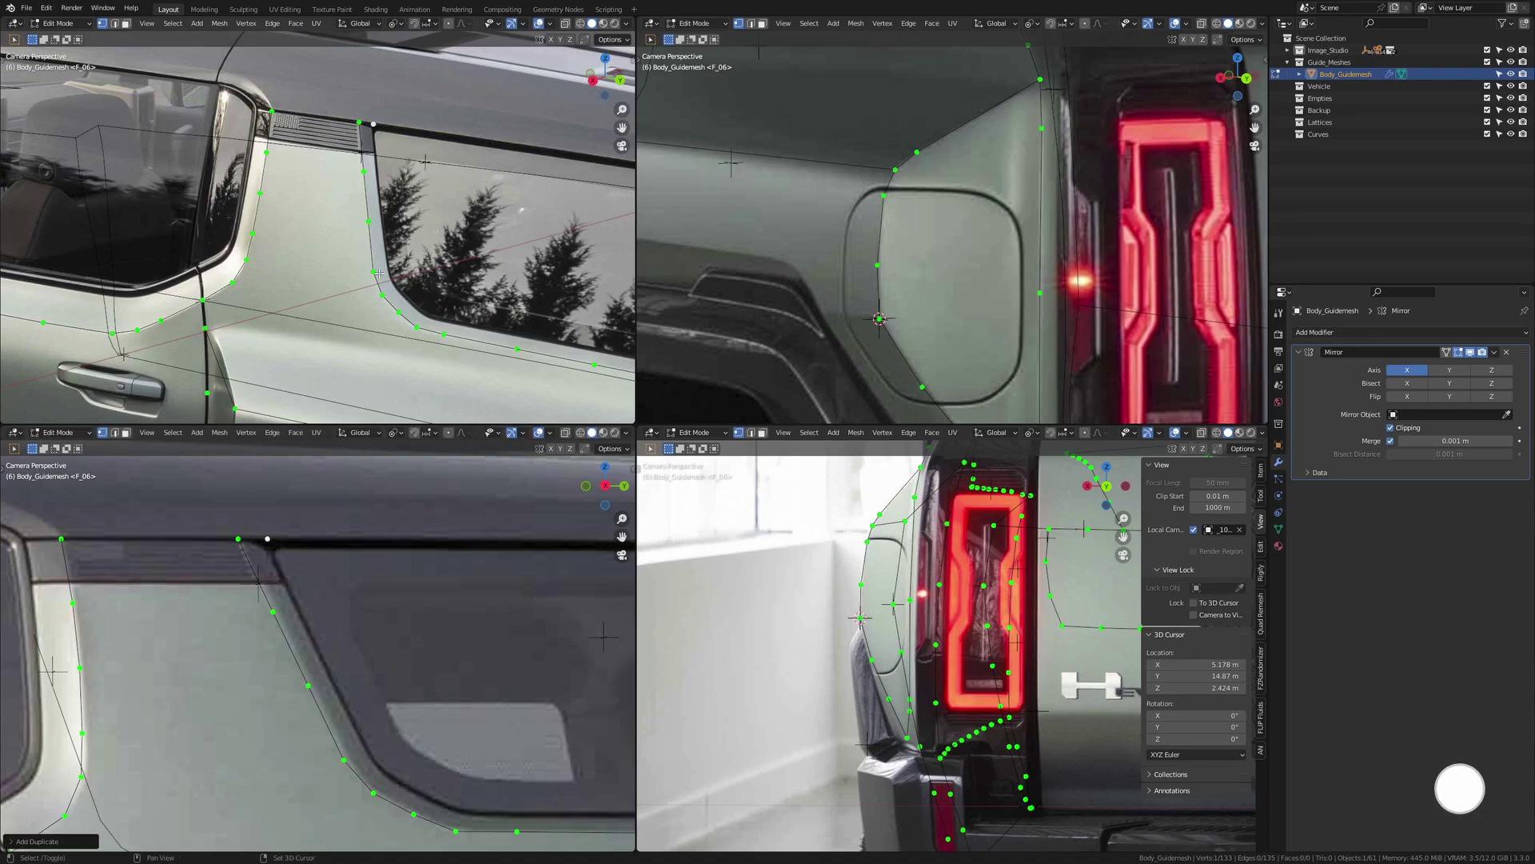
scroll(364, 160, up, 4)
key(g)
key(x)
click(359, 232)
Try placing the duplicated vertex at the vent's lower rear corner, then delete it.
key(g)
key(y)
key(z)
click(360, 287)
key(g)
key(y)
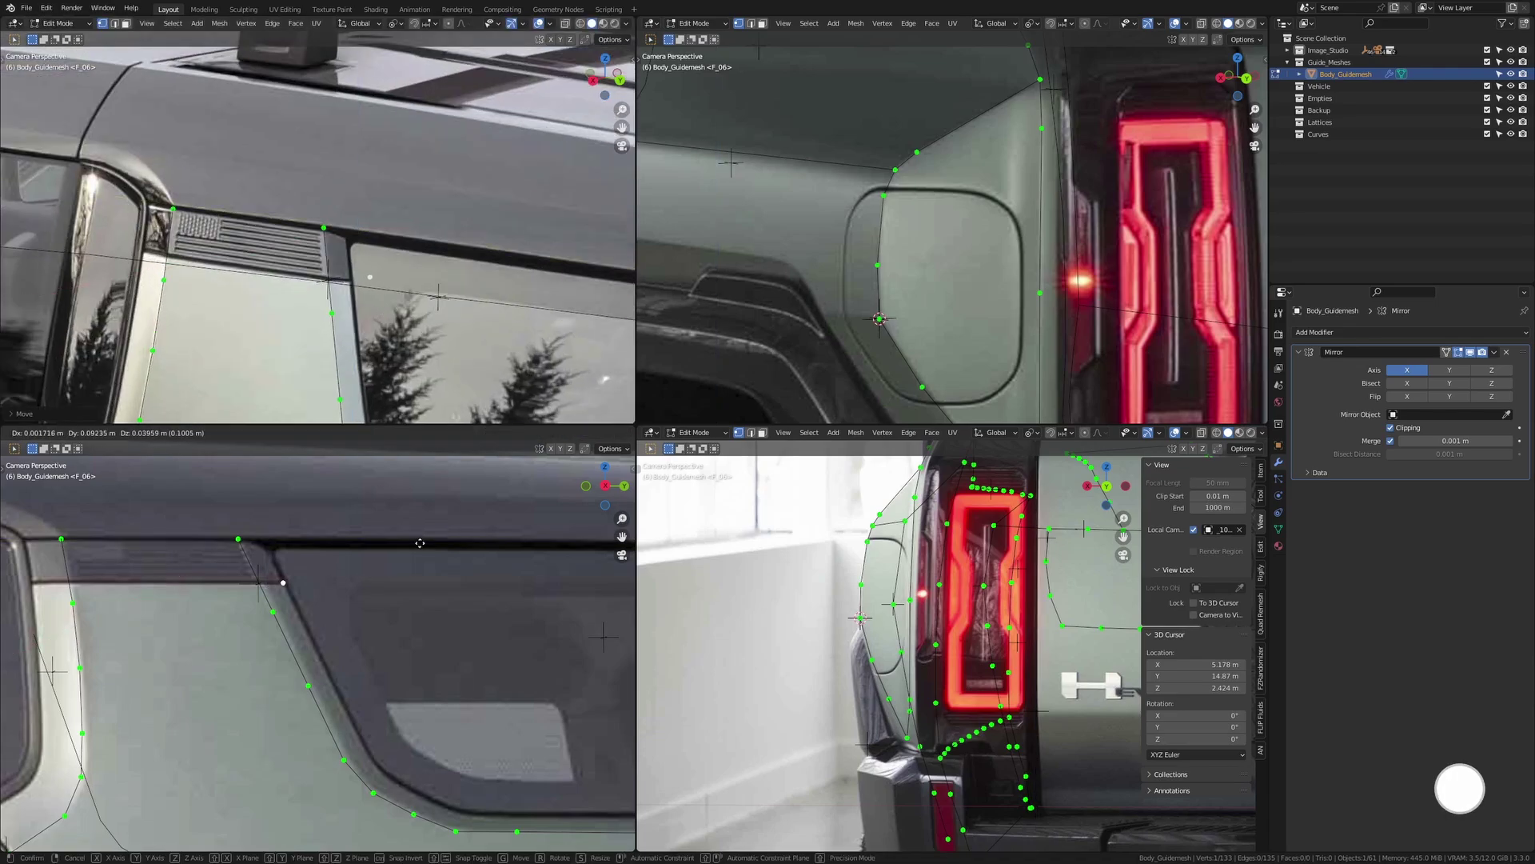
key(Return)
key(ctrl+KP_0)
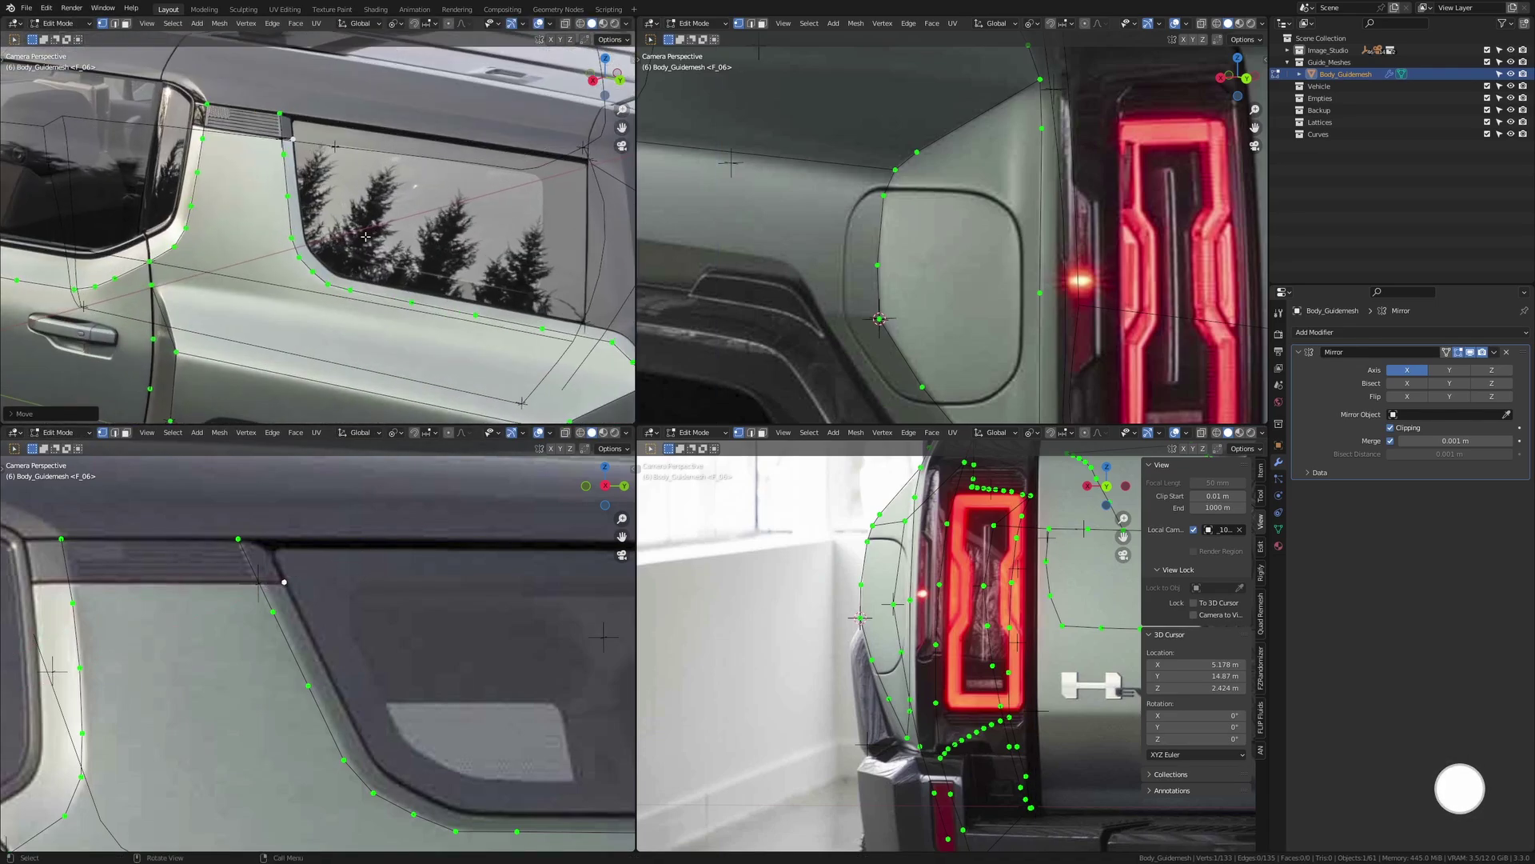
key(ctrl+KP_0)
key(x)
click(293, 90)
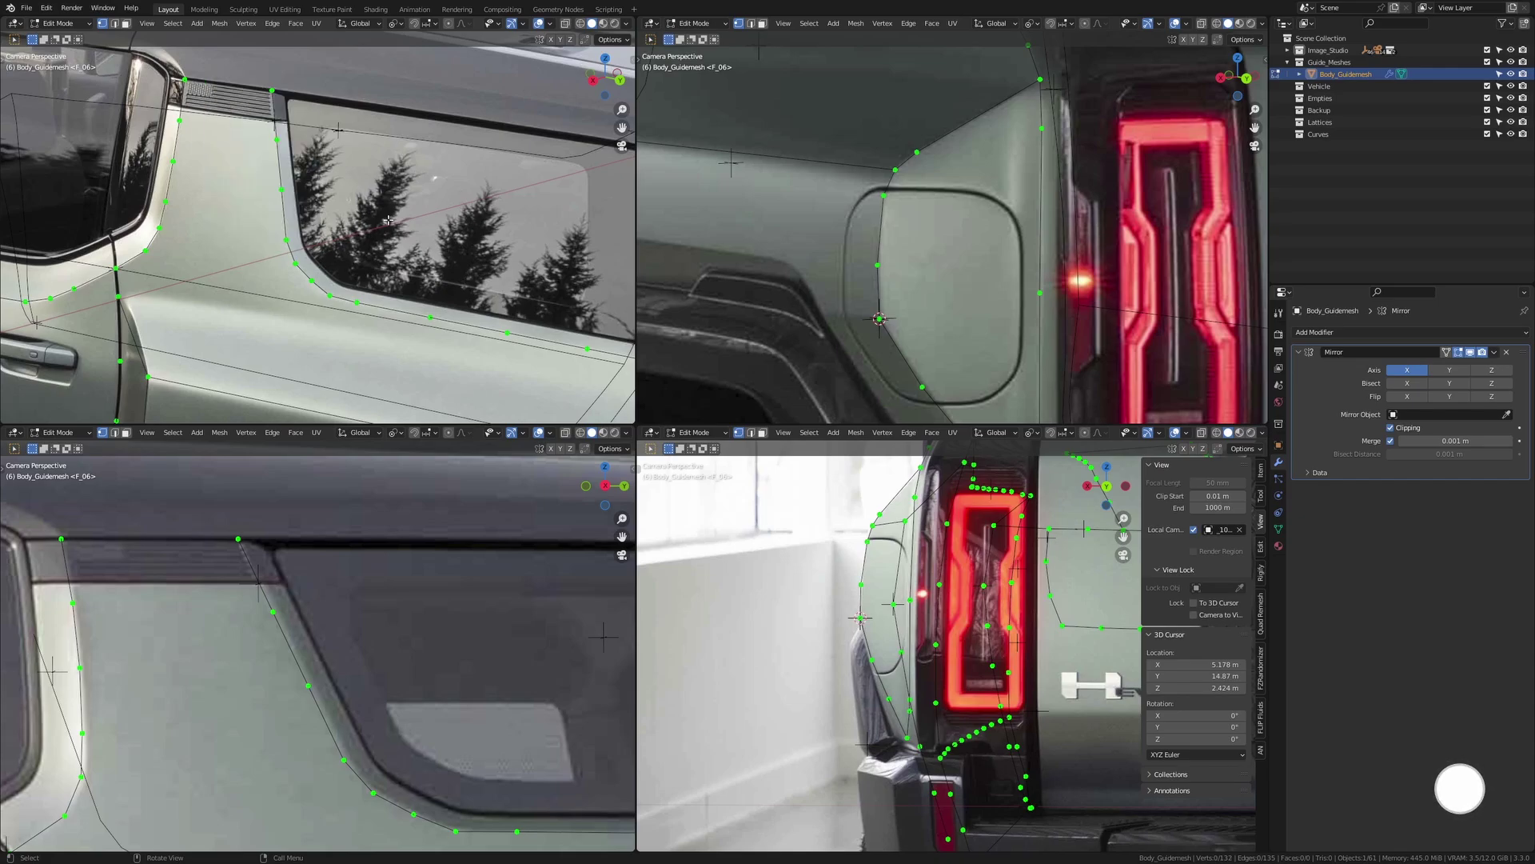
Examine the guide lines along the vehicle's side, rear fender and quarter window in the rear three-quarter photo.
scroll(214, 83, down, 4)
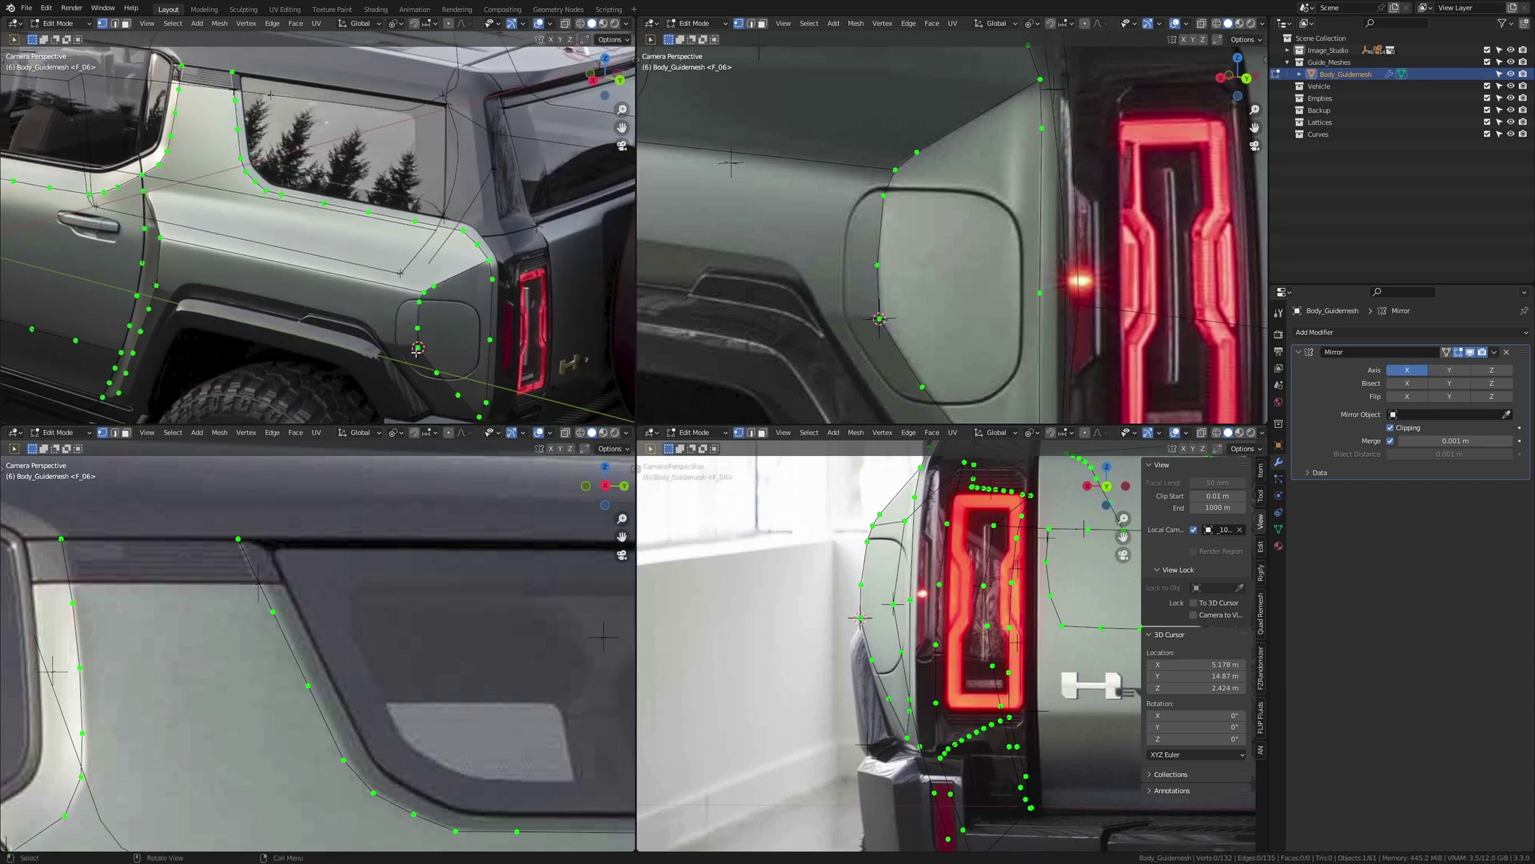
shift+middle_drag(375, 208, 400, 244)
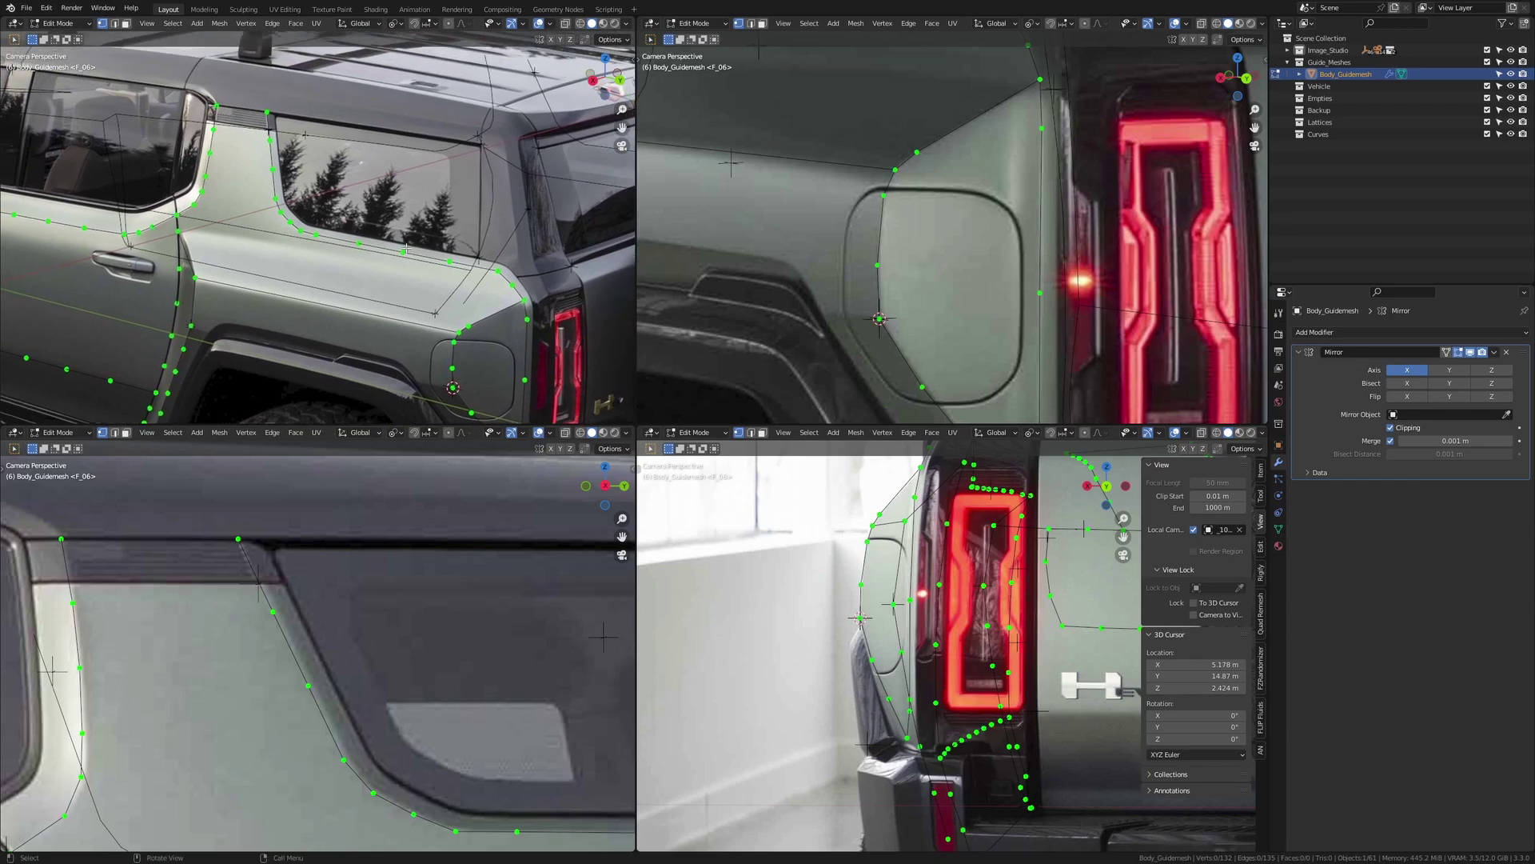
scroll(400, 244, up, 3)
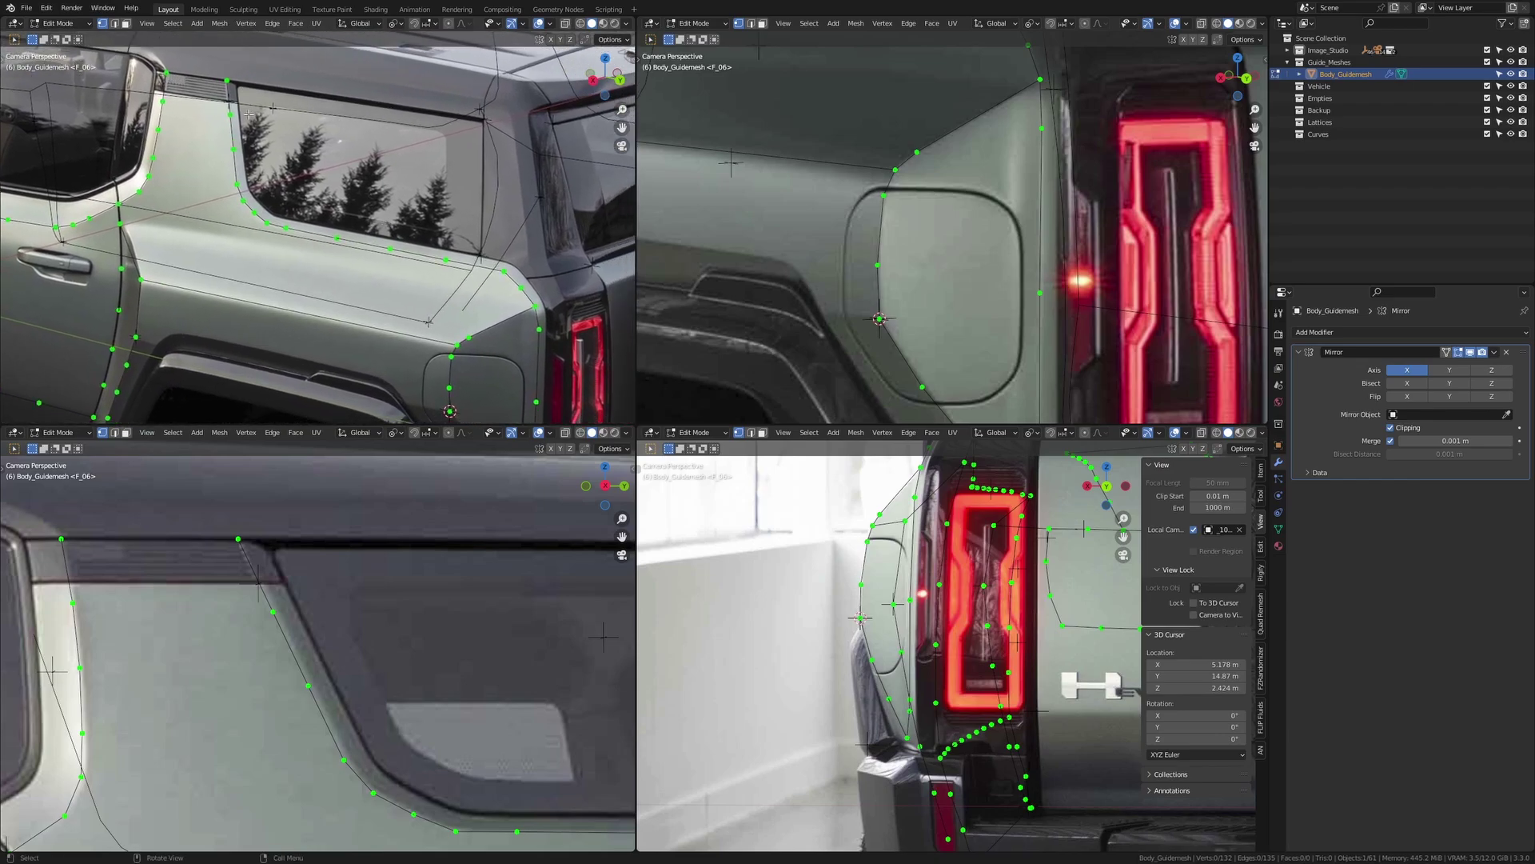
key(ctrl+KP_0)
key(ctrl+KP_0)
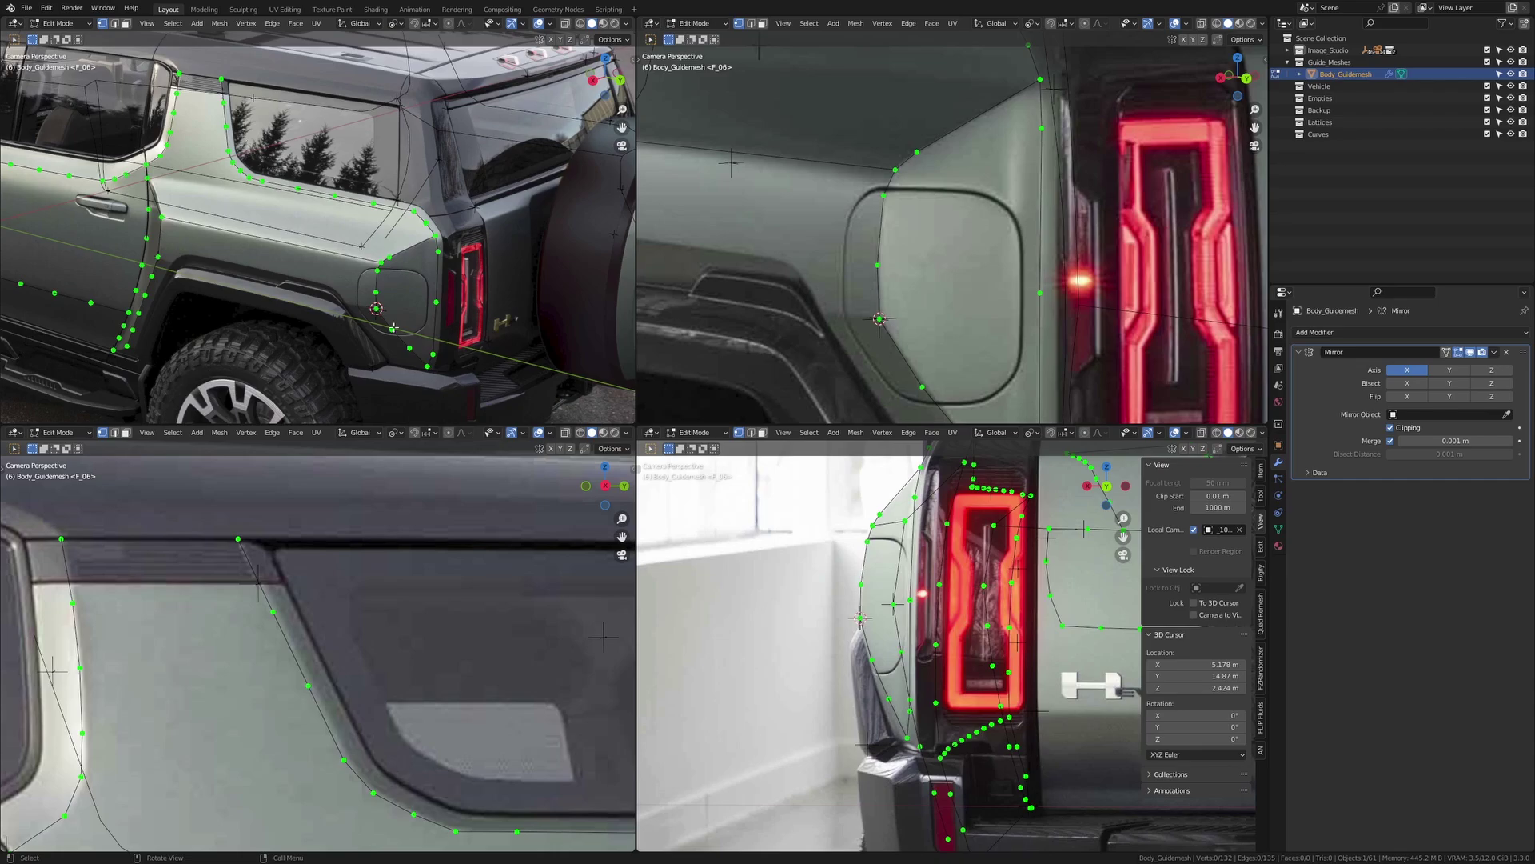
shift+middle_drag(42, 157, 334, 183)
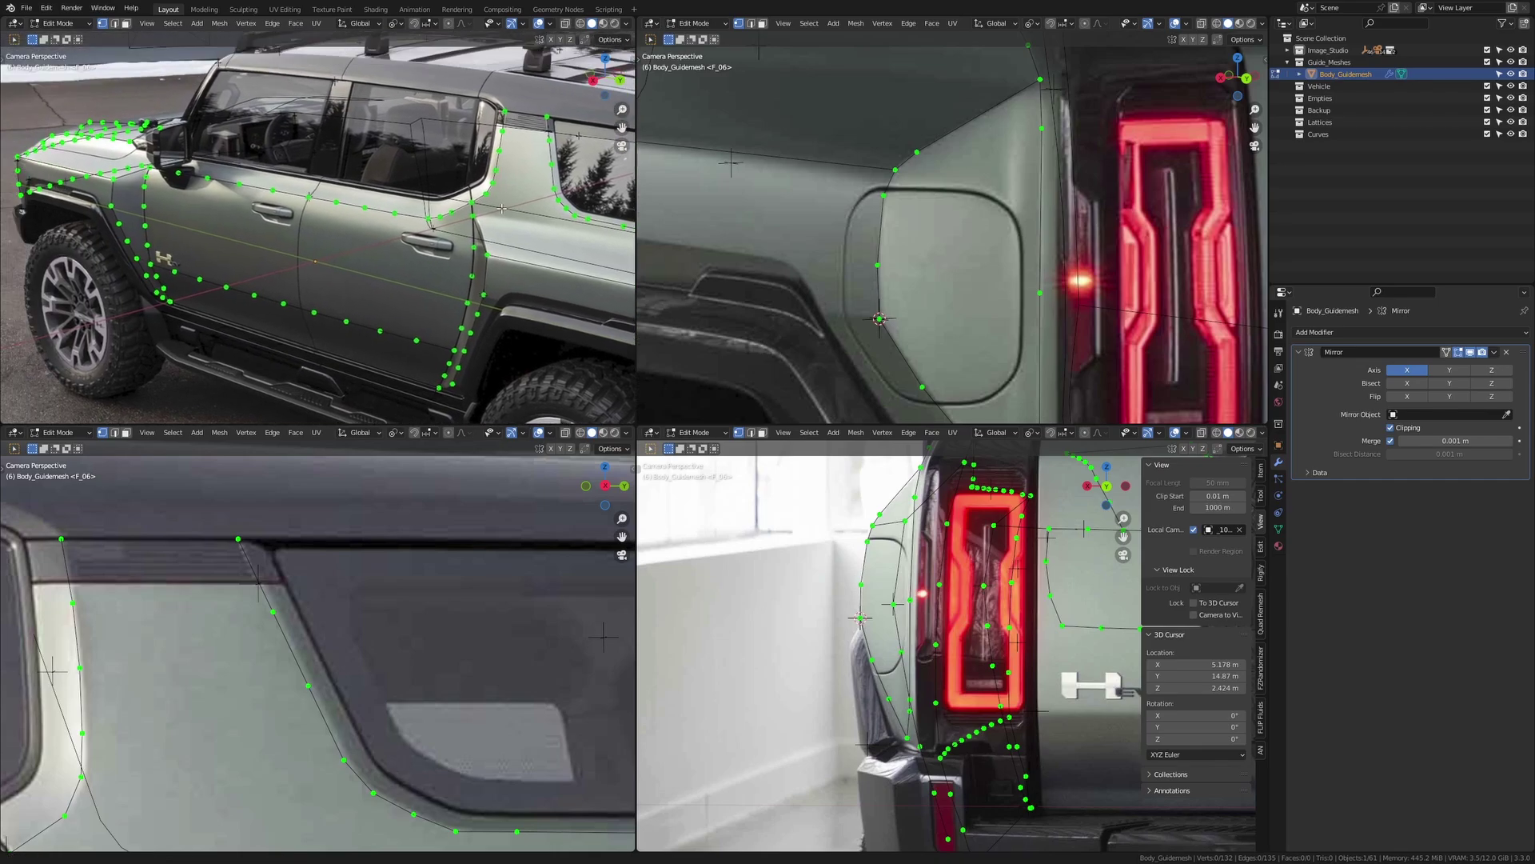
shift+middle_drag(588, 186, 370, 190)
scroll(368, 188, up, 4)
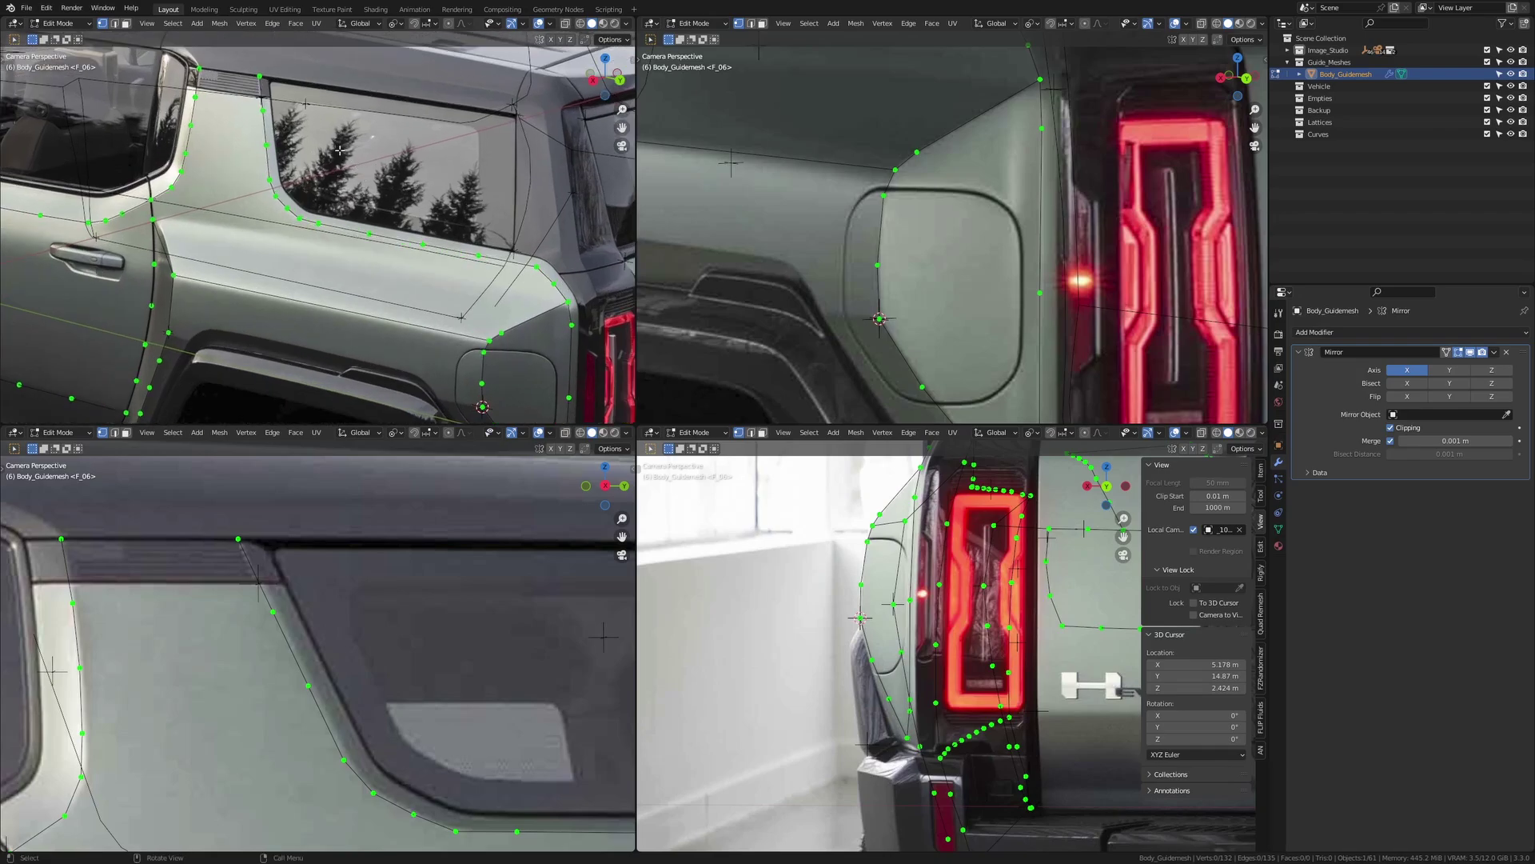
shift+middle_drag(308, 108, 353, 208)
Select the quarter window's front and bottom guide line, duplicate it and shift the copy along Y toward the glass edge.
key(ctrl+KP_0)
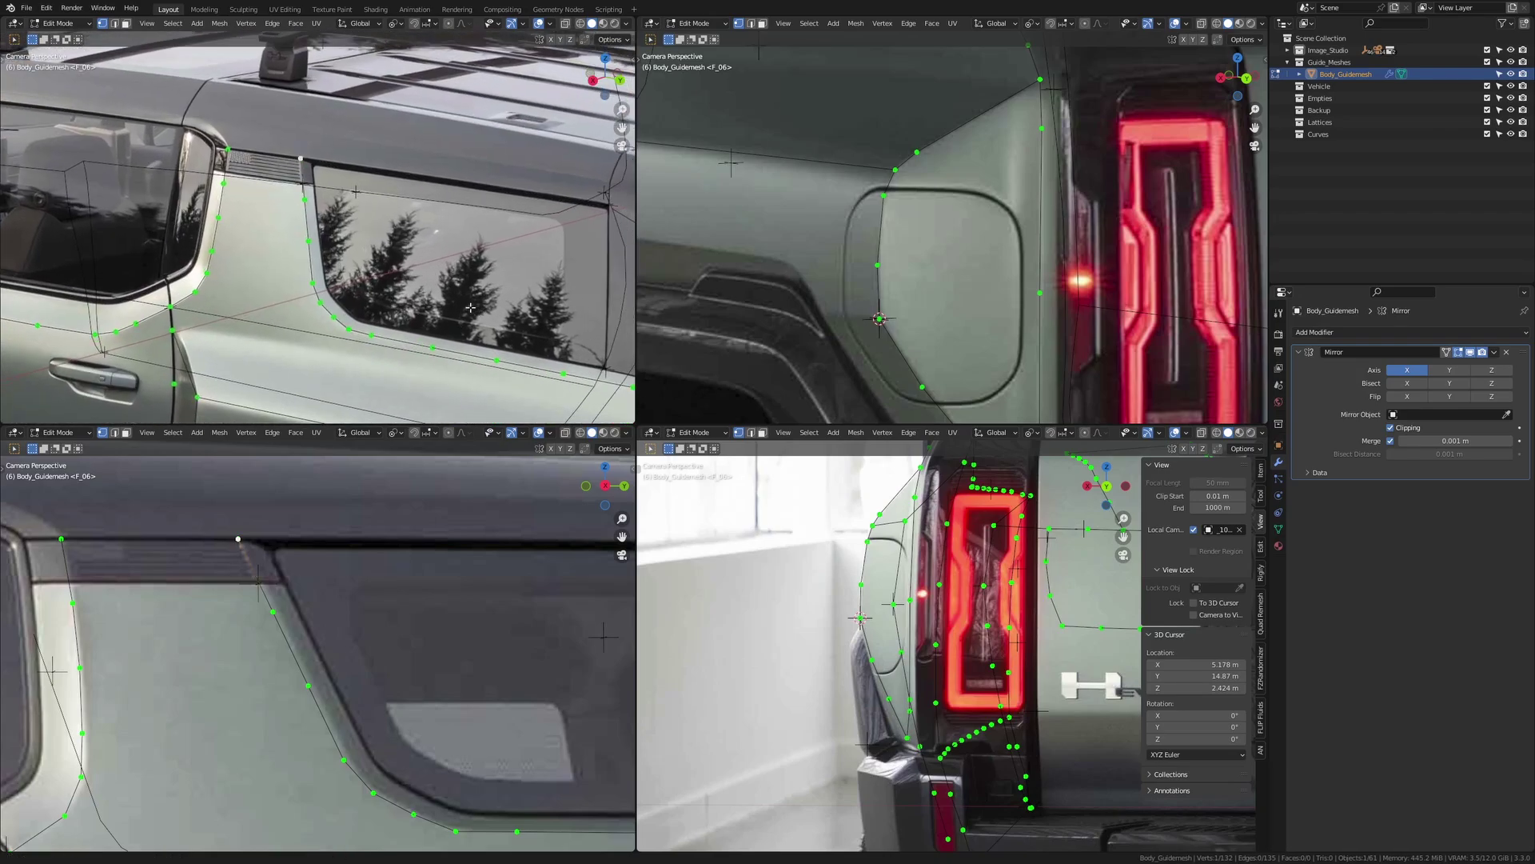
key(ctrl+KP_0)
key(ctrl+KP_0)
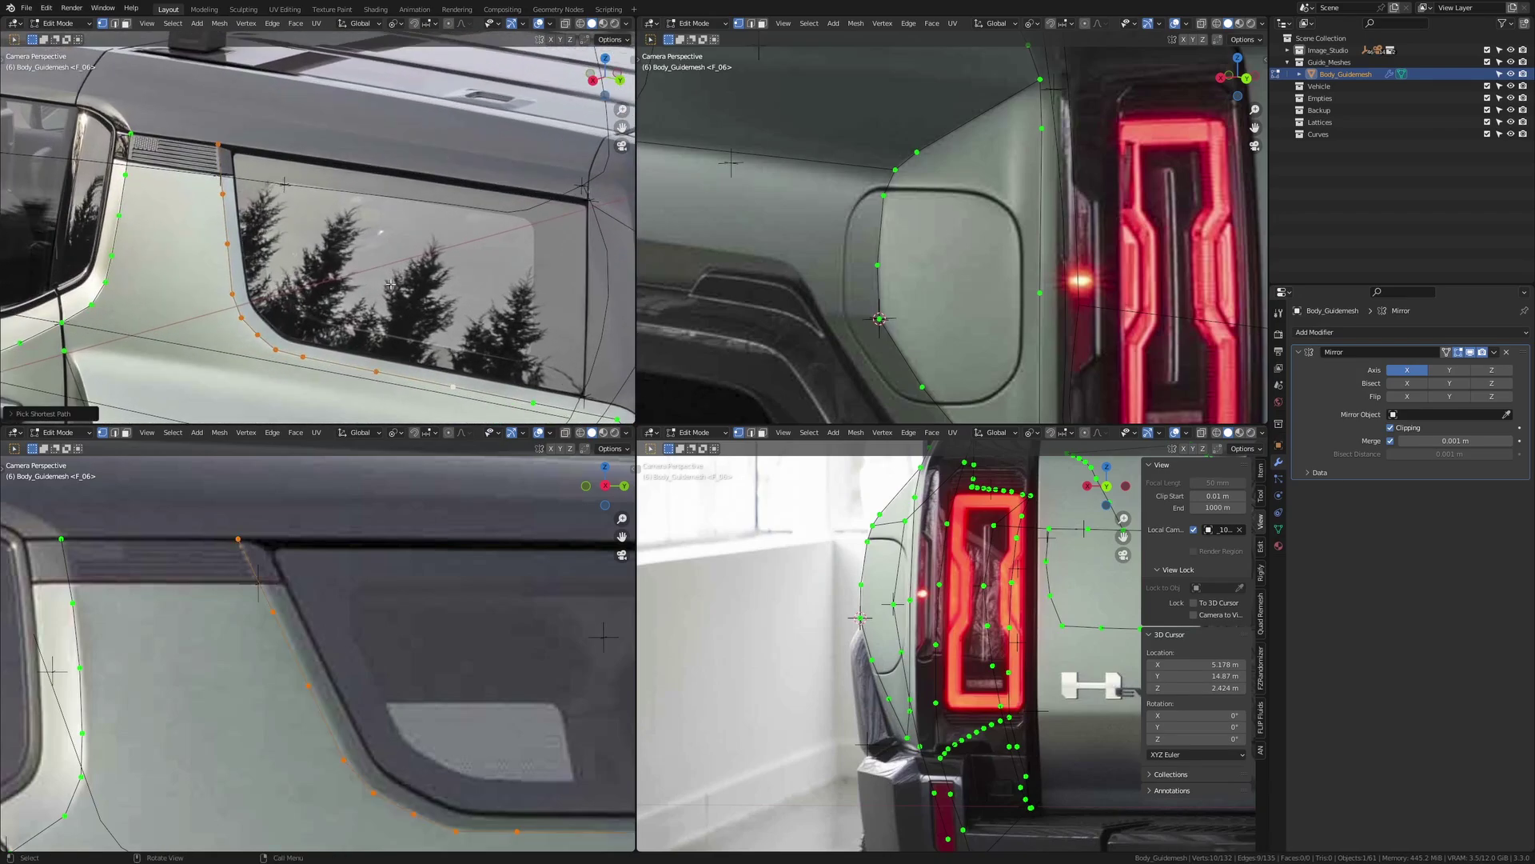
key(ctrl+KP_0)
key(ctrl+KP_0)
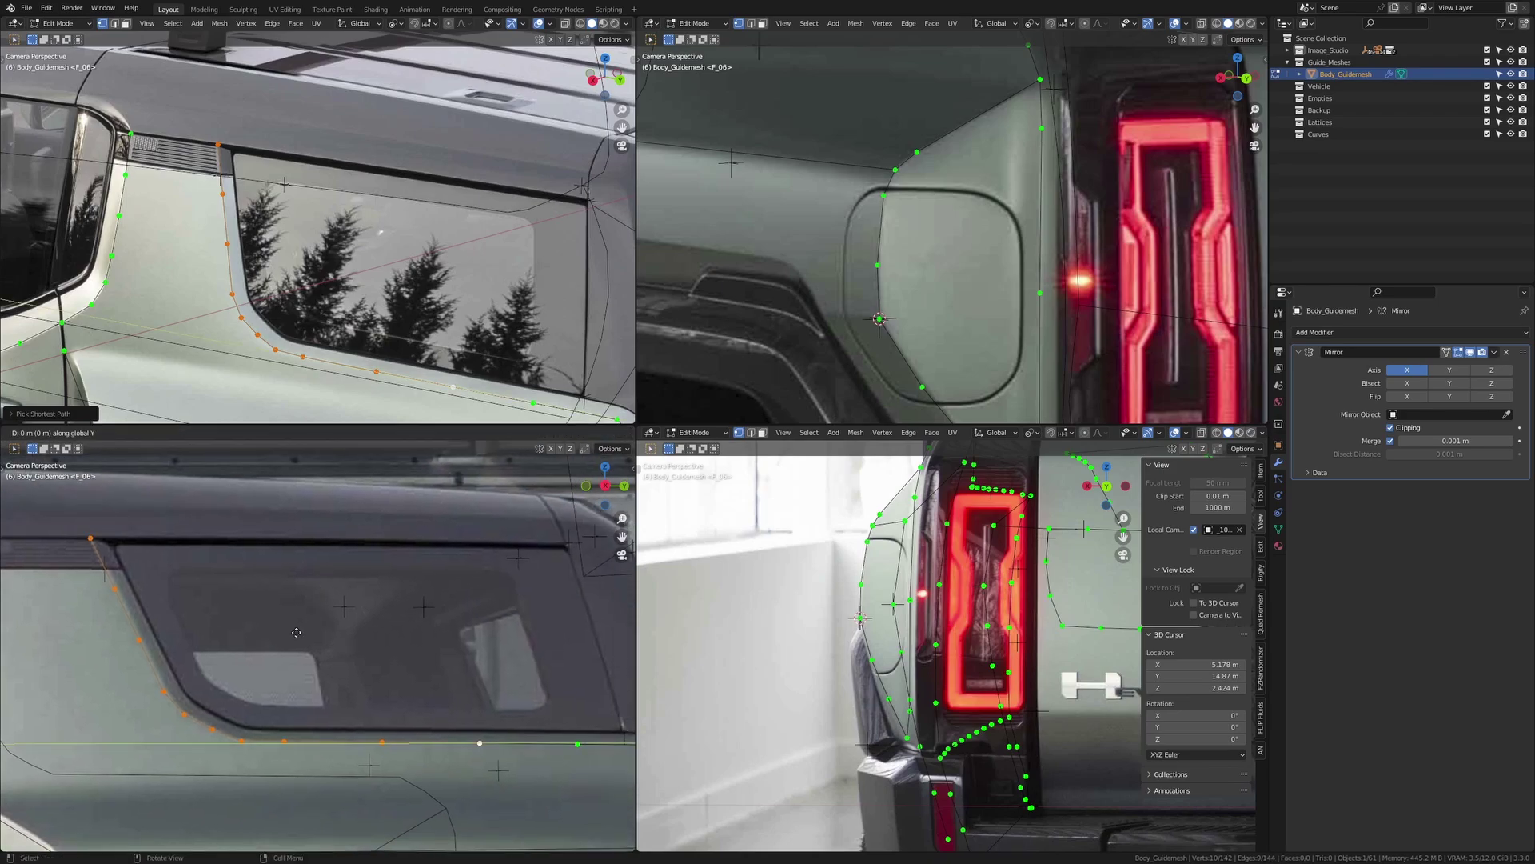
click(470, 545)
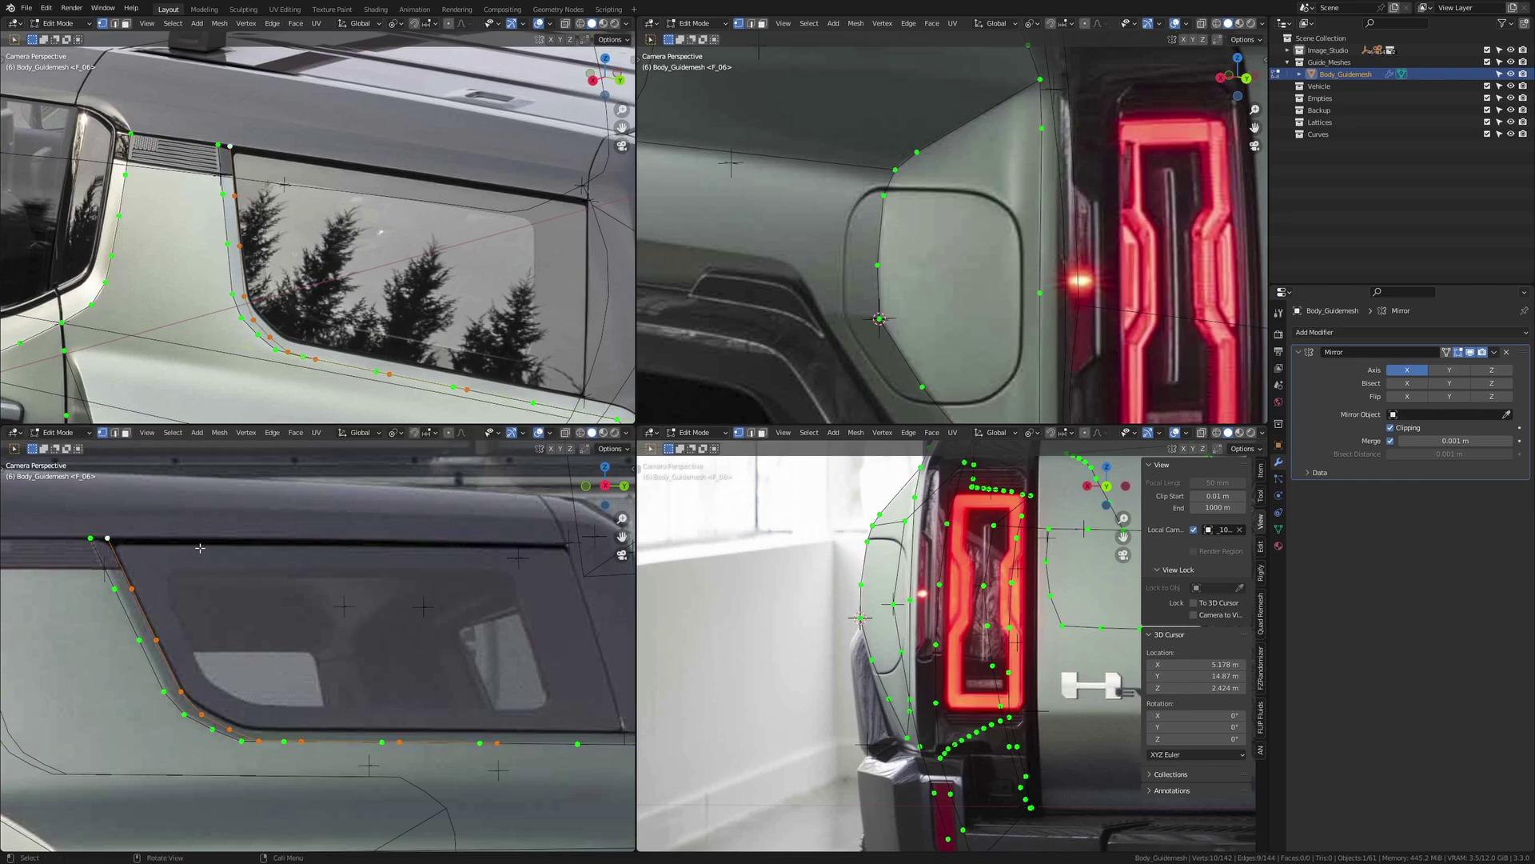
Set the pivot to Active Element and scale the duplicated quarter window line along Z to meet the glass's bottom edge.
key(period)
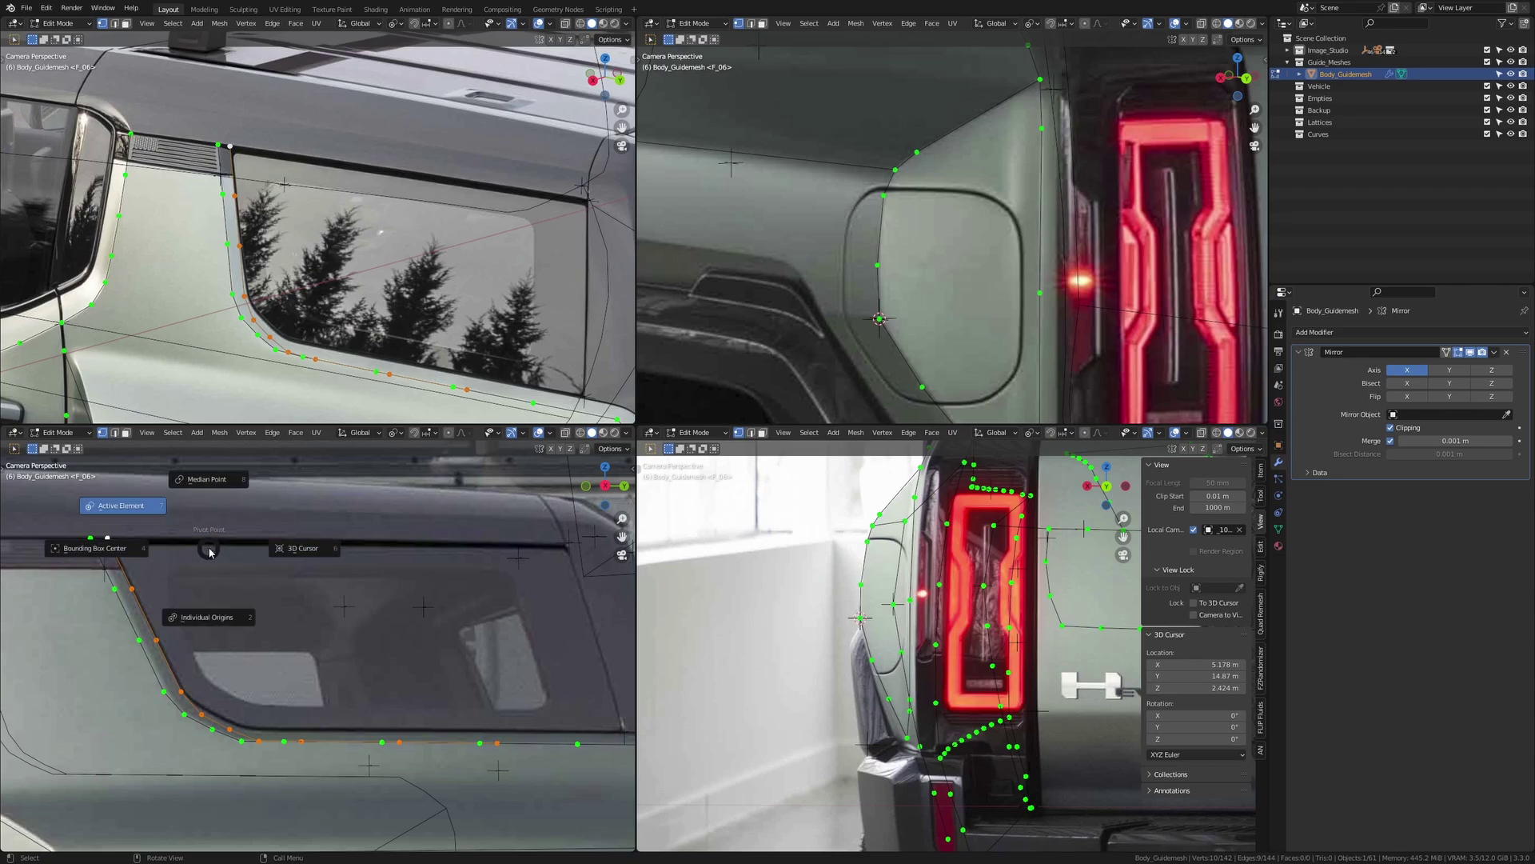
click(120, 508)
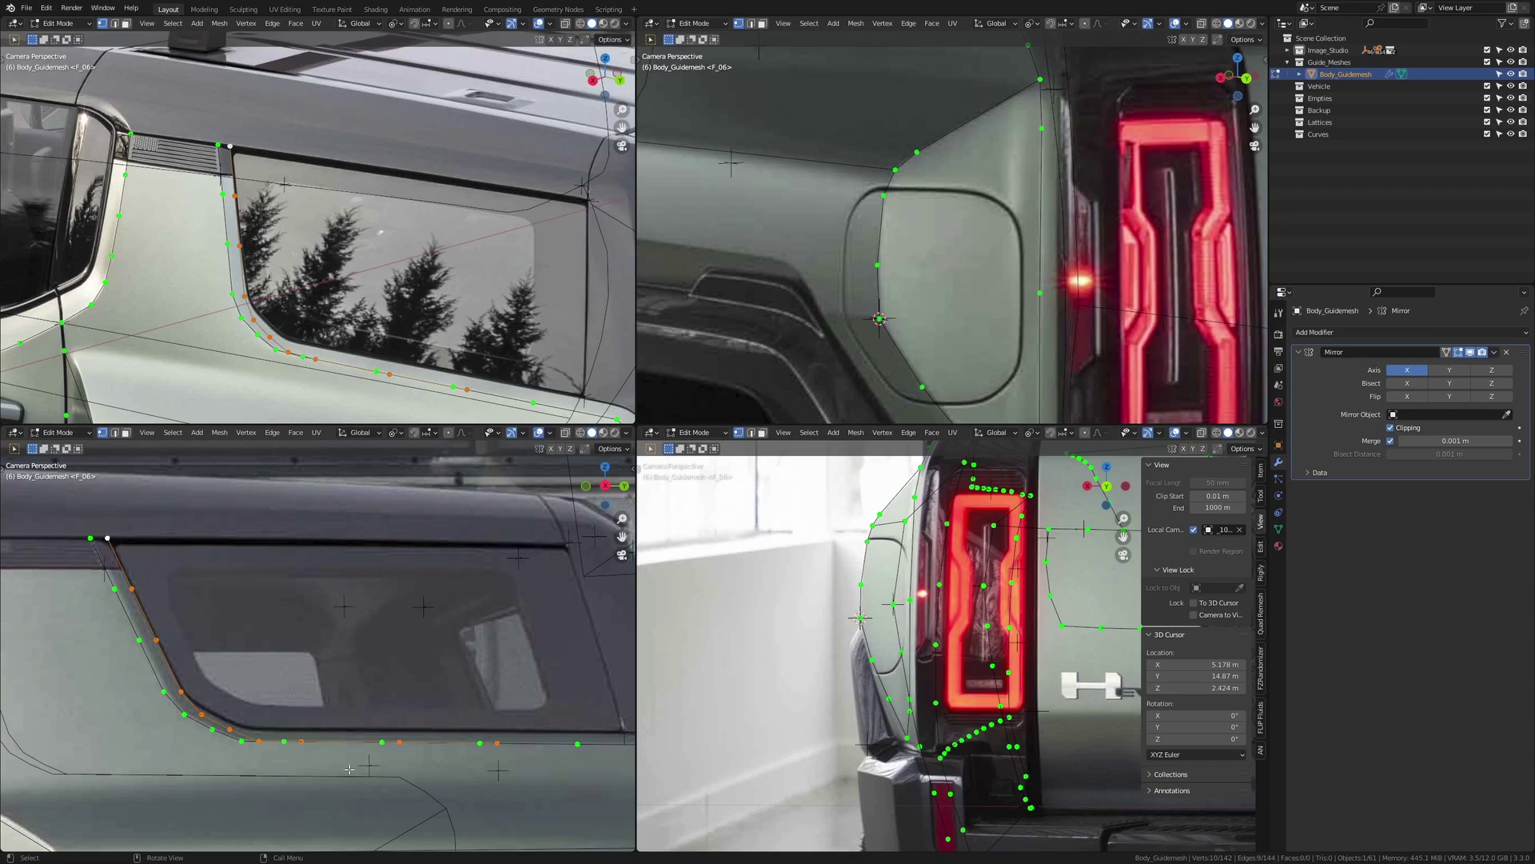
key(s)
key(z)
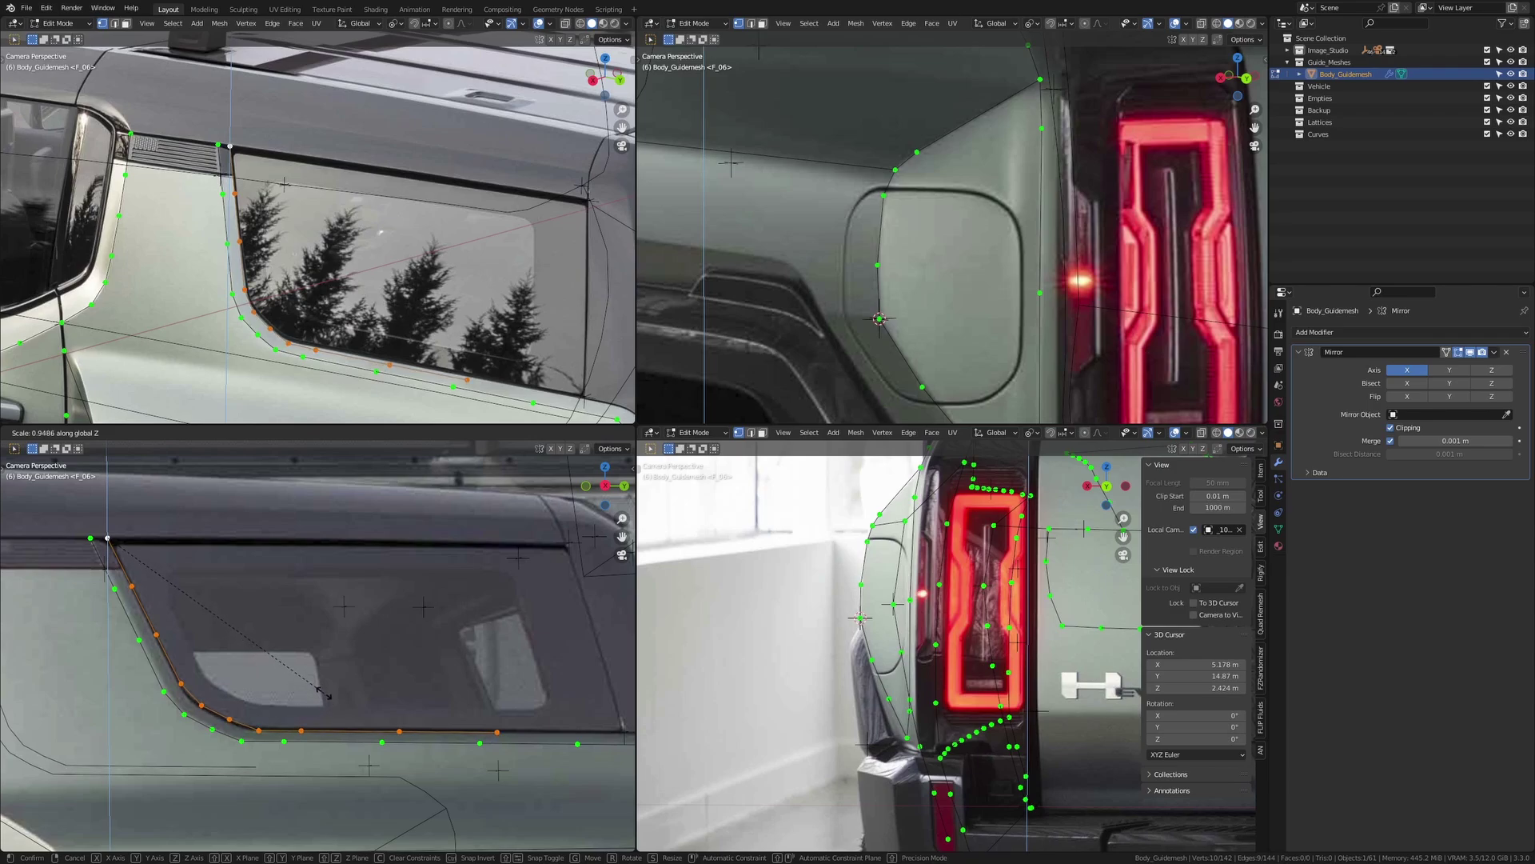
click(308, 665)
Select the inner line's front-edge vertices up to the top one and scale them along Y onto the glass edge.
scroll(400, 687, up, 3)
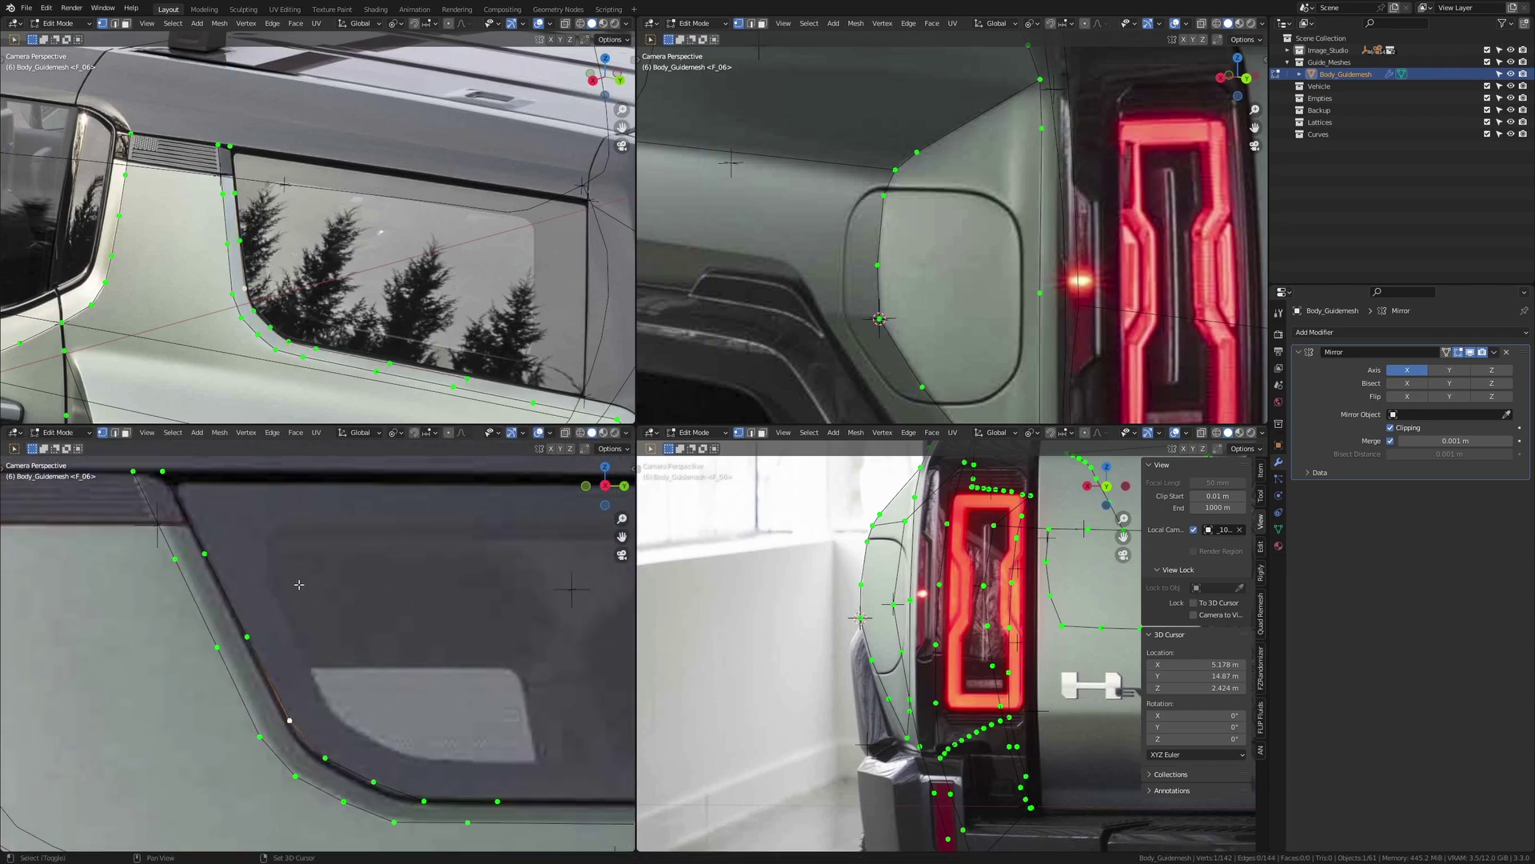
shift+middle_drag(300, 585, 343, 700)
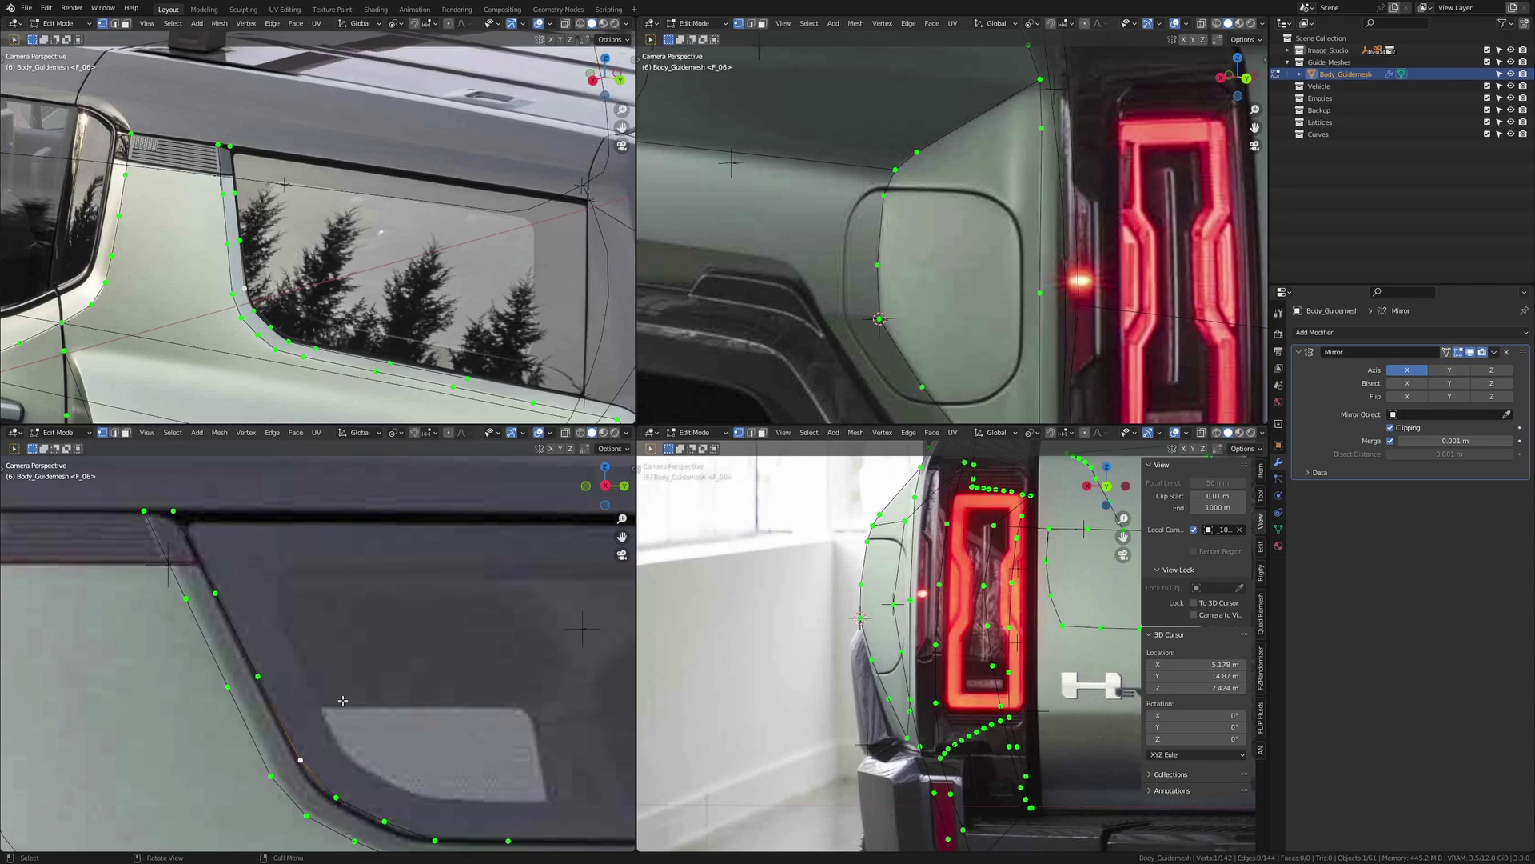
ctrl+click(185, 502)
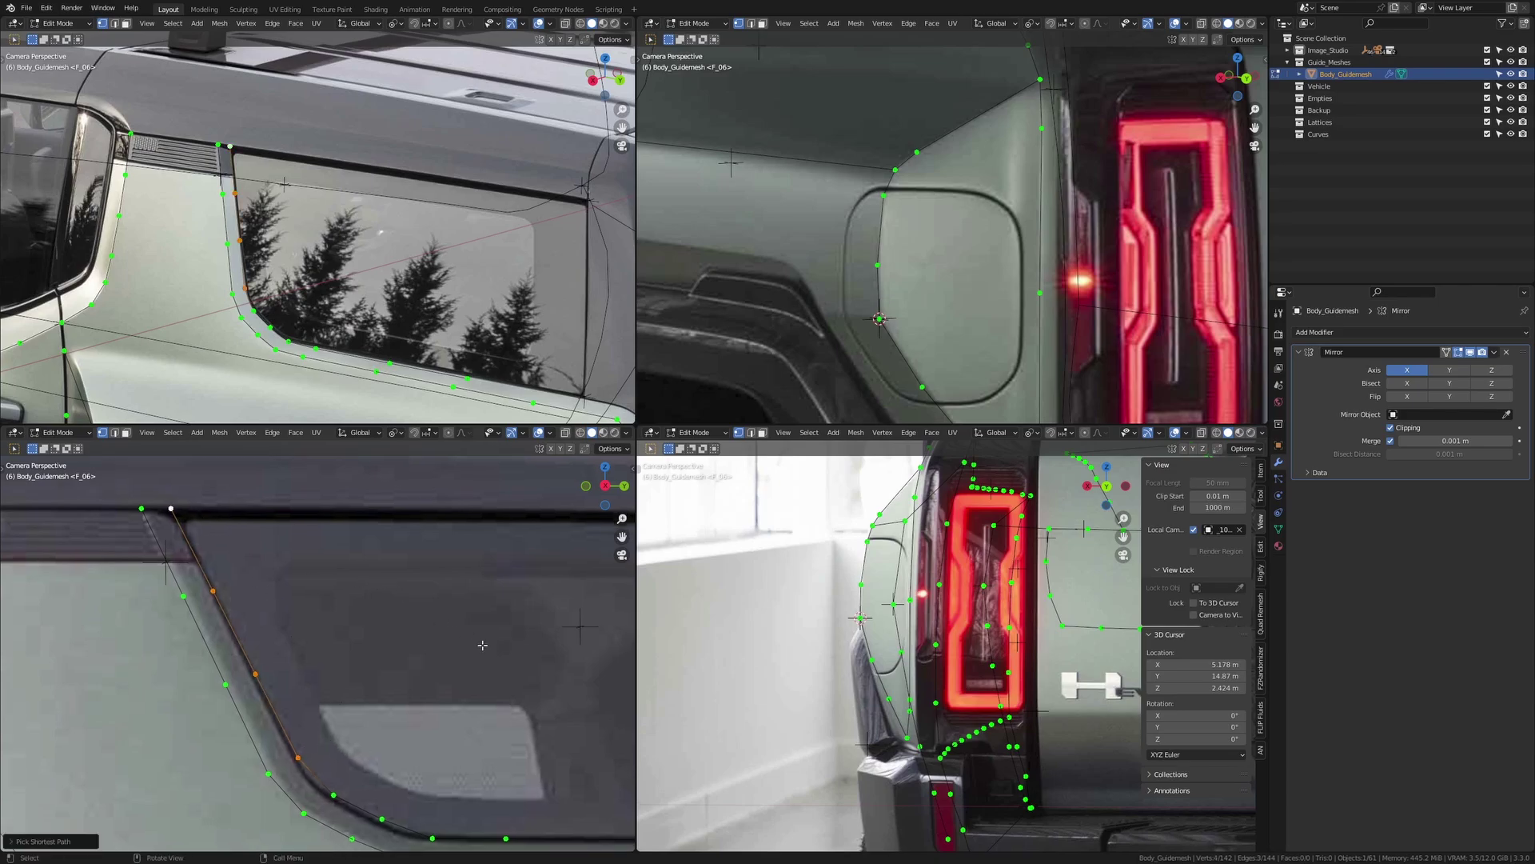
key(y)
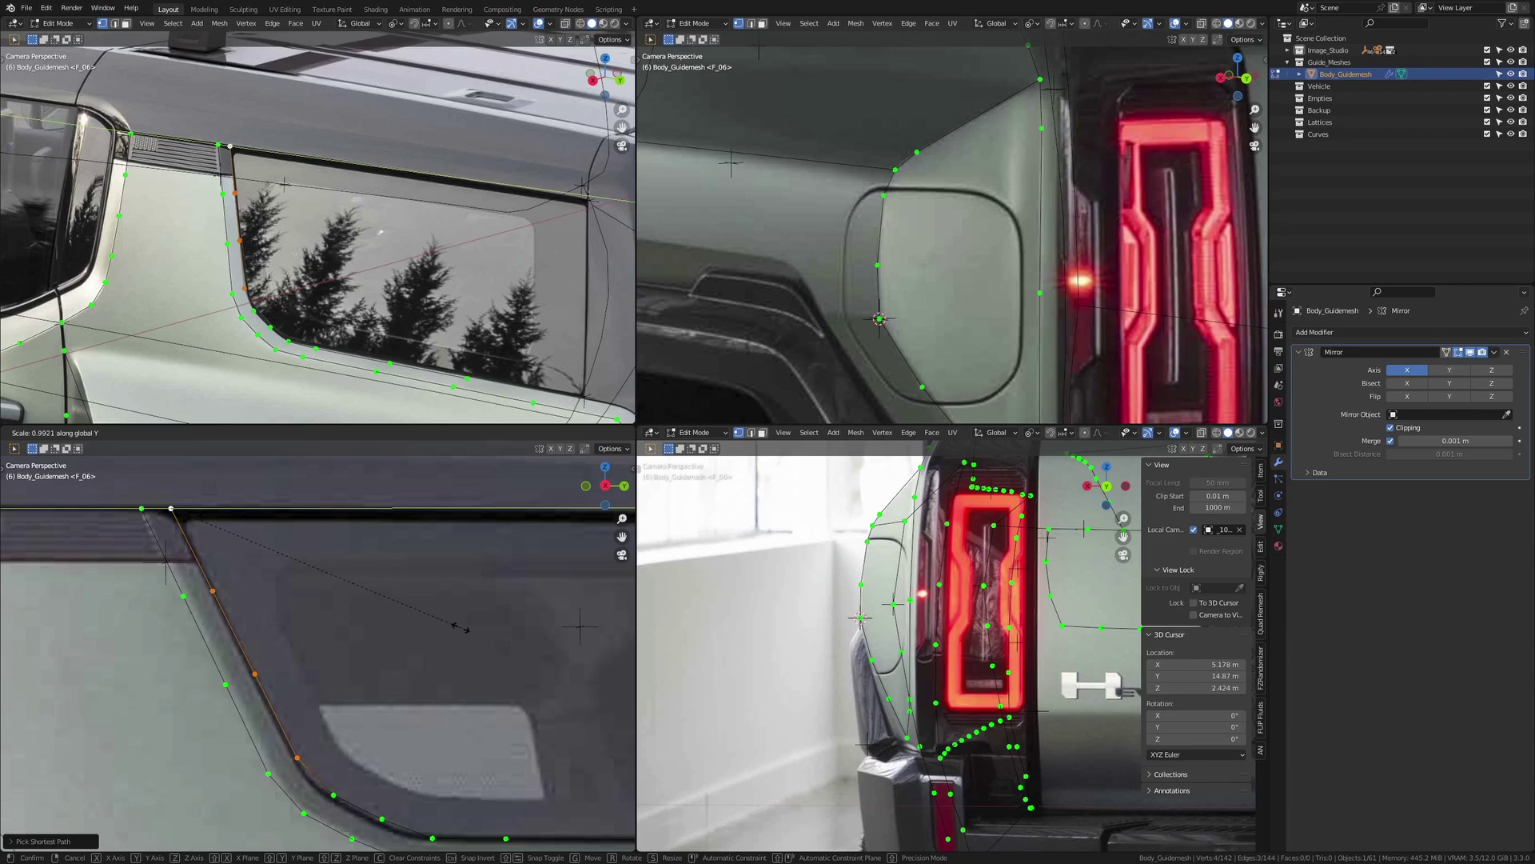
click(380, 562)
Examine how the inner quarter window line fits the side, rear and darker rear three-quarter photos.
scroll(436, 568, down, 3)
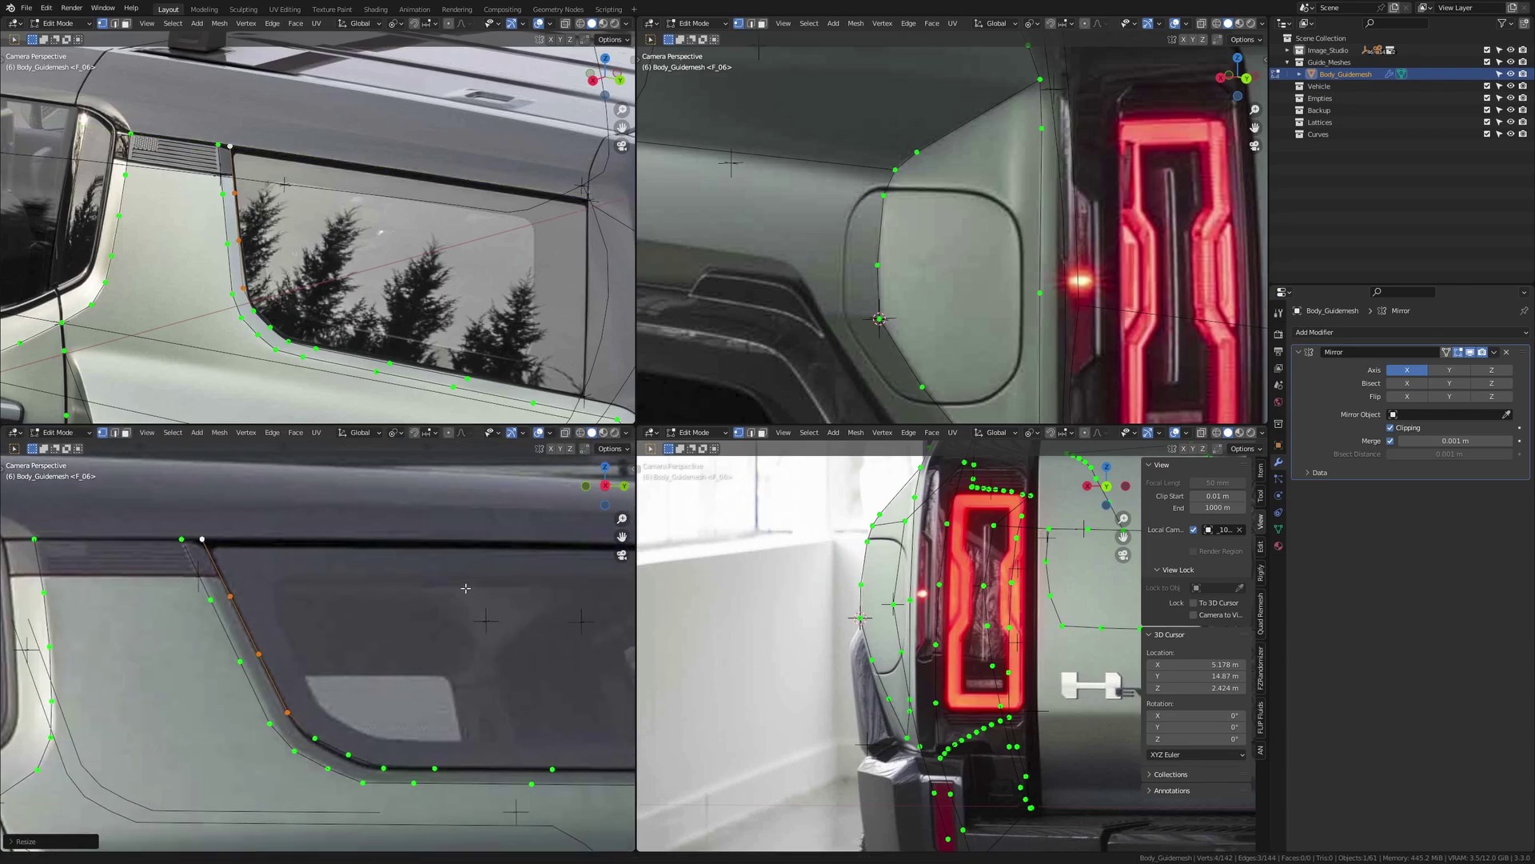
mouse_move(407, 611)
shift+middle_down()
mouse_move(427, 615)
mouse_move(389, 593)
shift+middle_up()
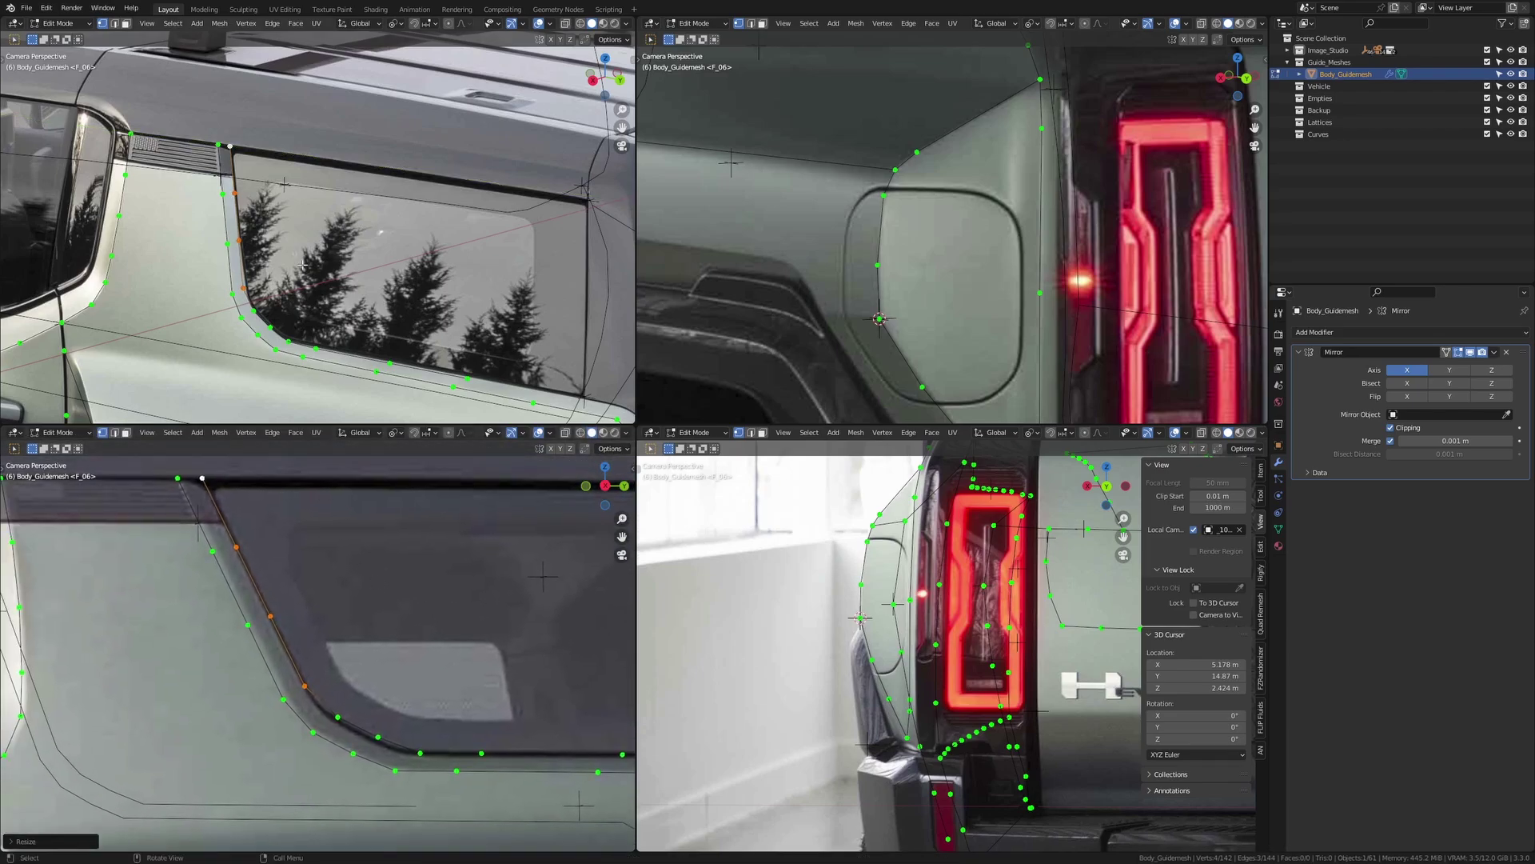
scroll(948, 520, down, 1)
shift+middle_drag(950, 509, 929, 701)
scroll(929, 701, up, 2)
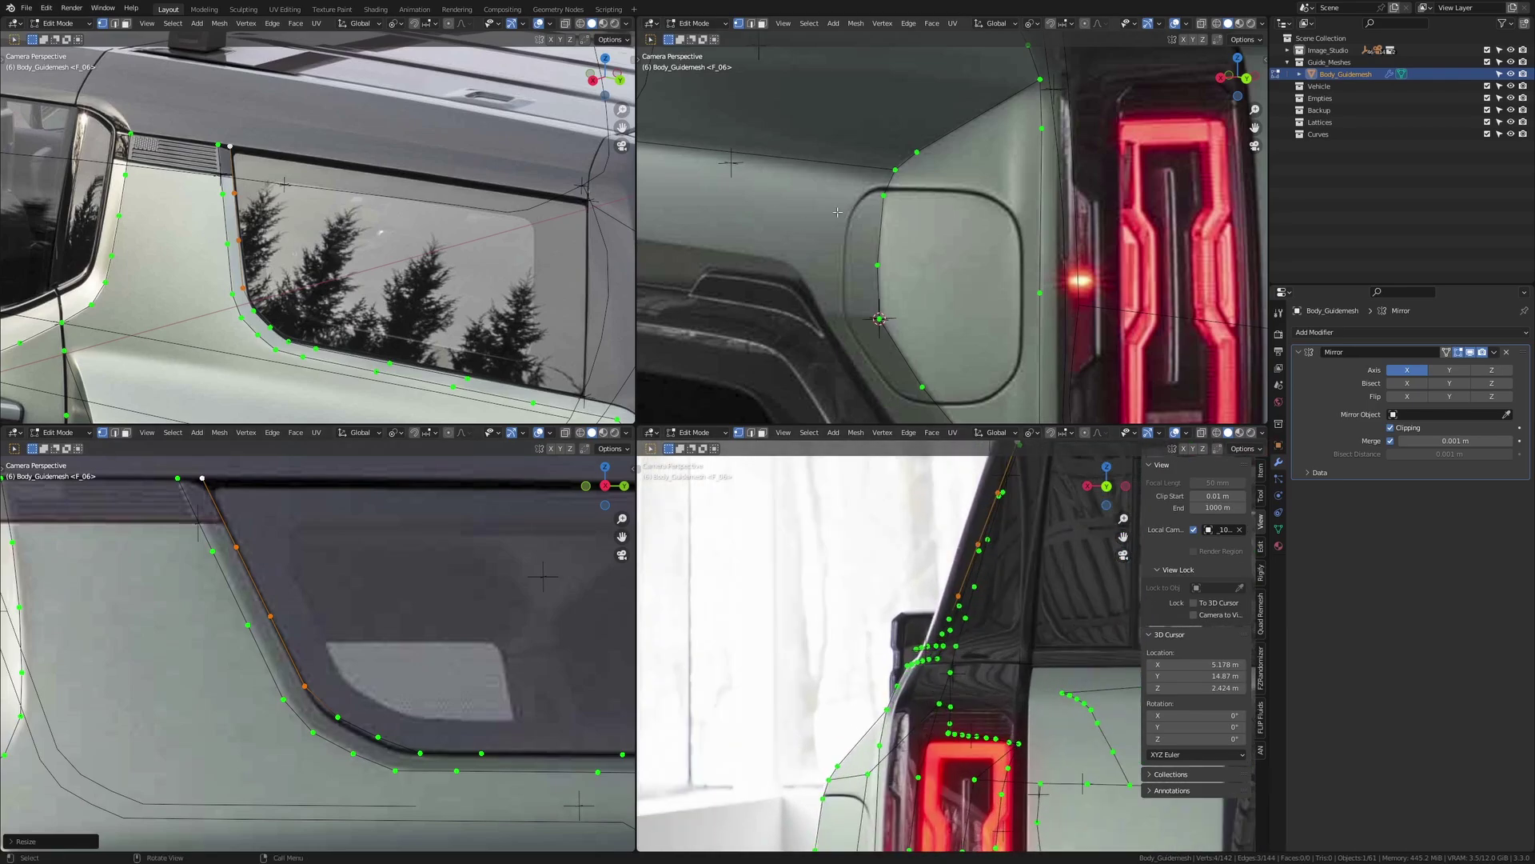
scroll(837, 212, down, 3)
shift+middle_drag(837, 212, 1096, 400)
scroll(907, 210, up, 4)
shift+middle_drag(910, 216, 896, 313)
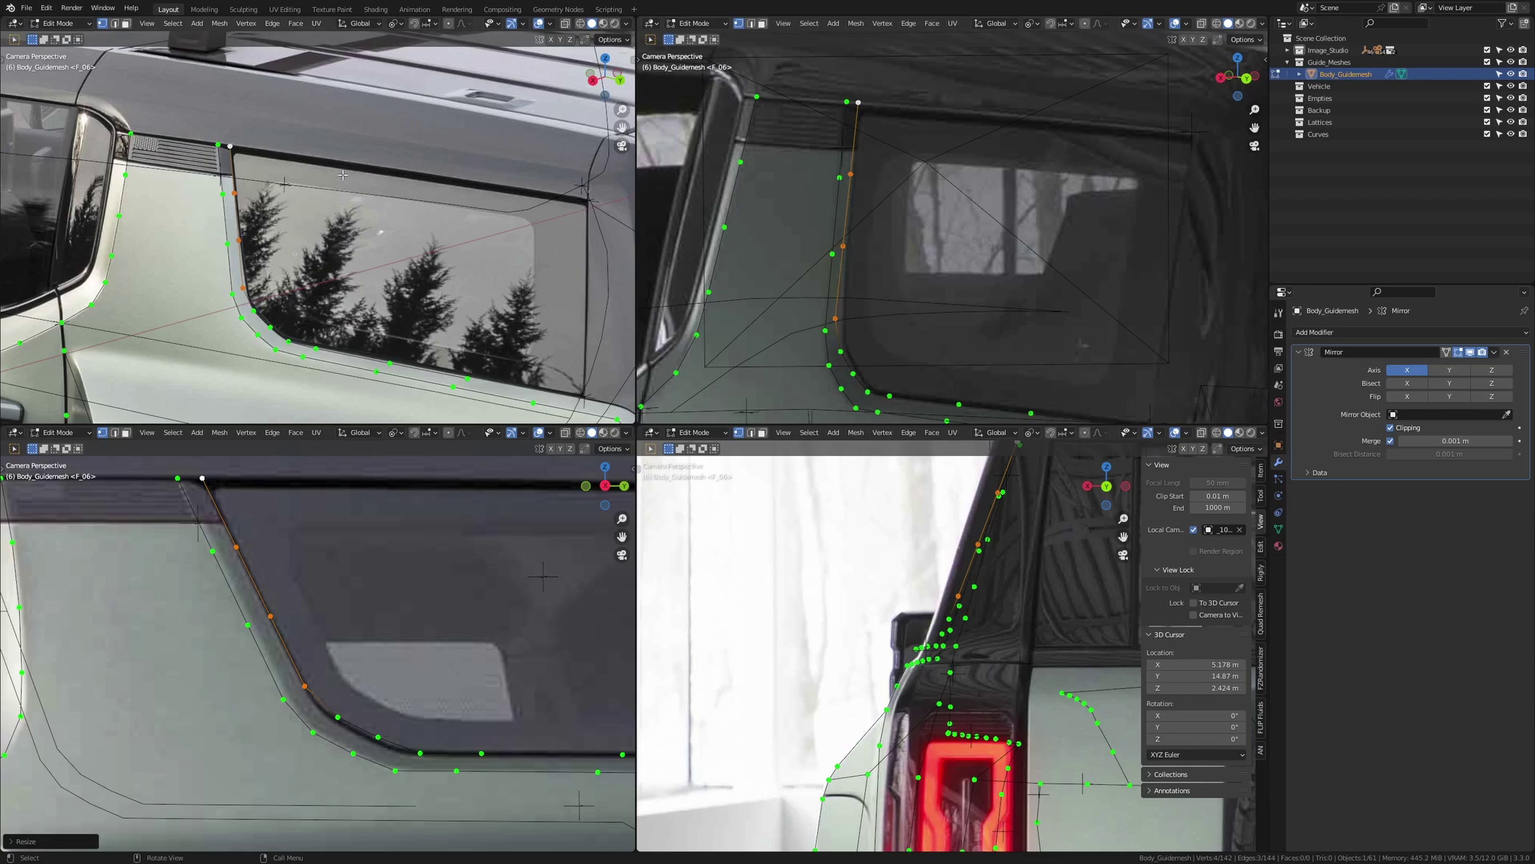
Shift the inner line's top front vertex along X to match the glass corner in the rear three-quarter photo.
scroll(302, 98, up, 1)
shift+middle_drag(302, 98, 358, 138)
scroll(352, 152, up, 1)
click(289, 177)
scroll(349, 201, up, 1)
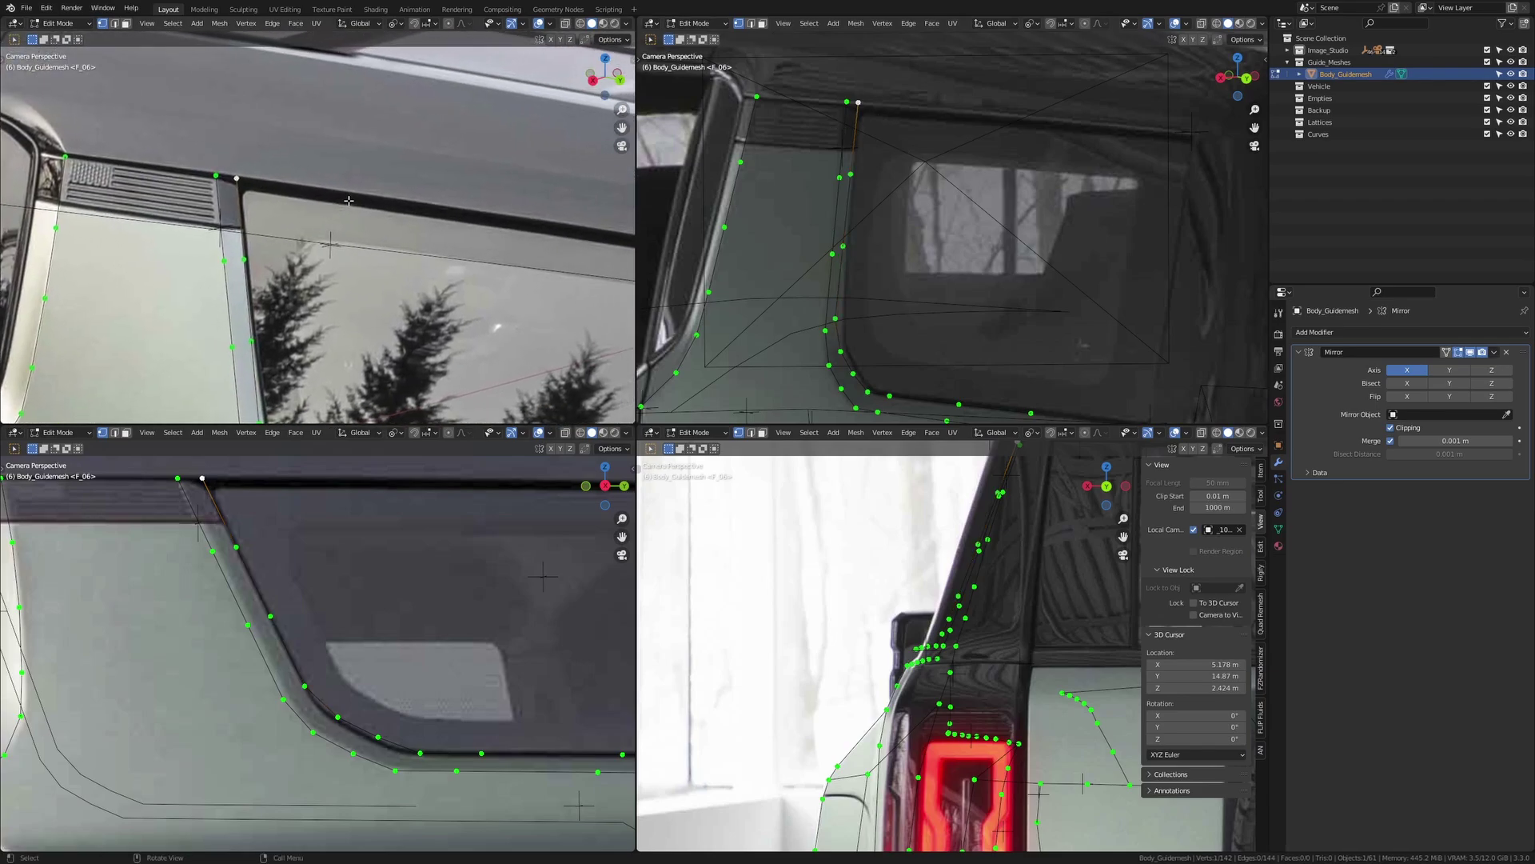
scroll(349, 200, up, 1)
key(g)
key(x)
click(360, 187)
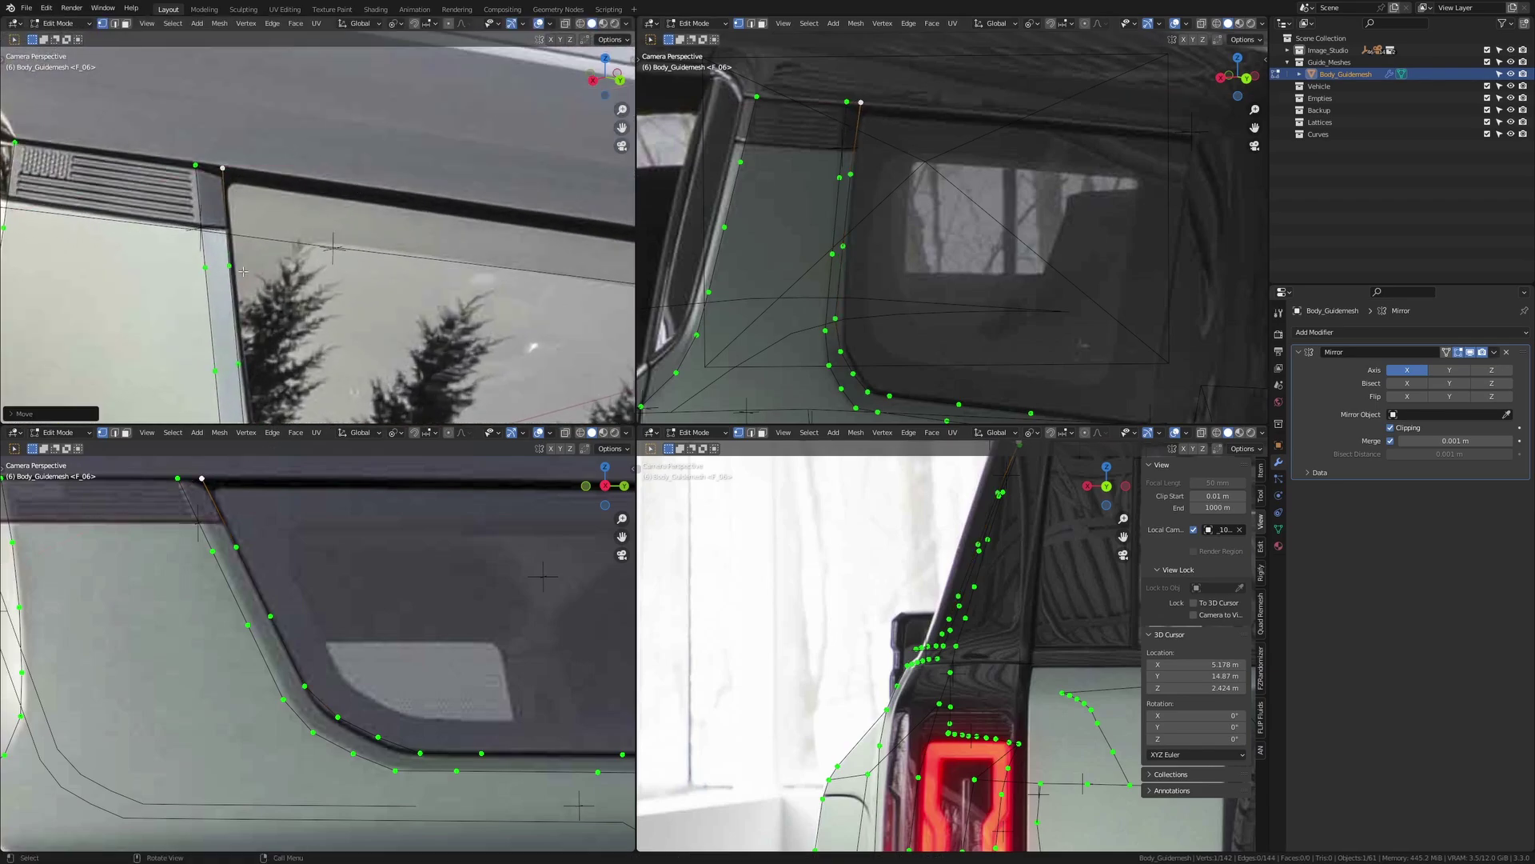
Shift the next two vertices down the inner line's front edge along X onto the glass edge.
click(280, 263)
key(g)
key(x)
click(286, 261)
click(294, 352)
key(g)
key(x)
click(304, 349)
Align the inner line's lower front-edge vertices with the glass edge by moving them along X.
shift+middle_drag(320, 360, 297, 210)
click(317, 269)
shift+middle_drag(320, 280, 275, 172)
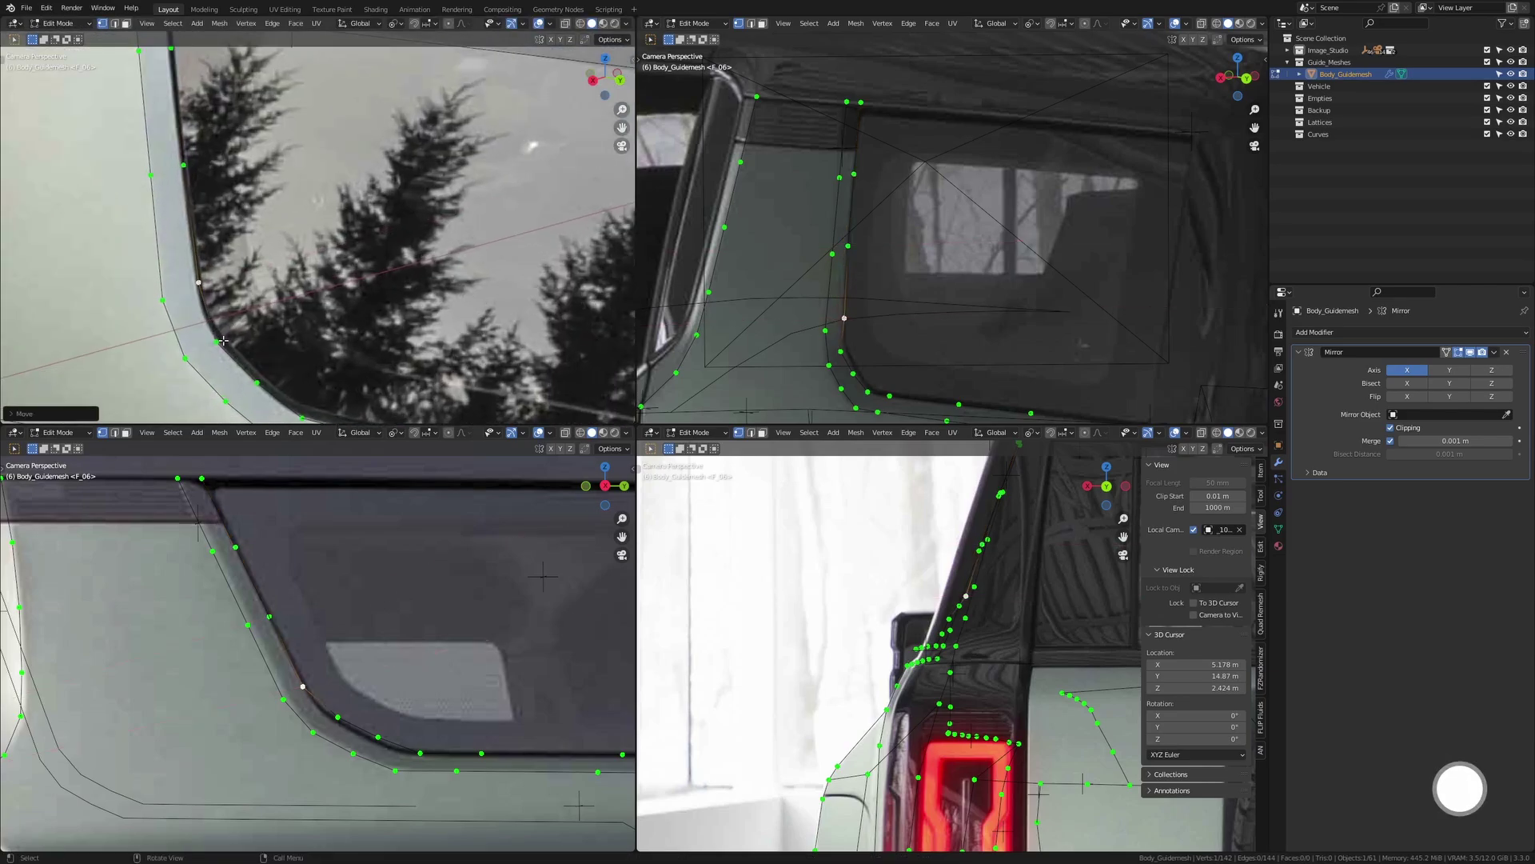
key(g)
key(x)
click(224, 248)
Adjust the inner line's vertices around the window's rounded lower front corner to follow the glass edge.
key(g)
key(x)
key(g)
key(y)
click(853, 349)
key(g)
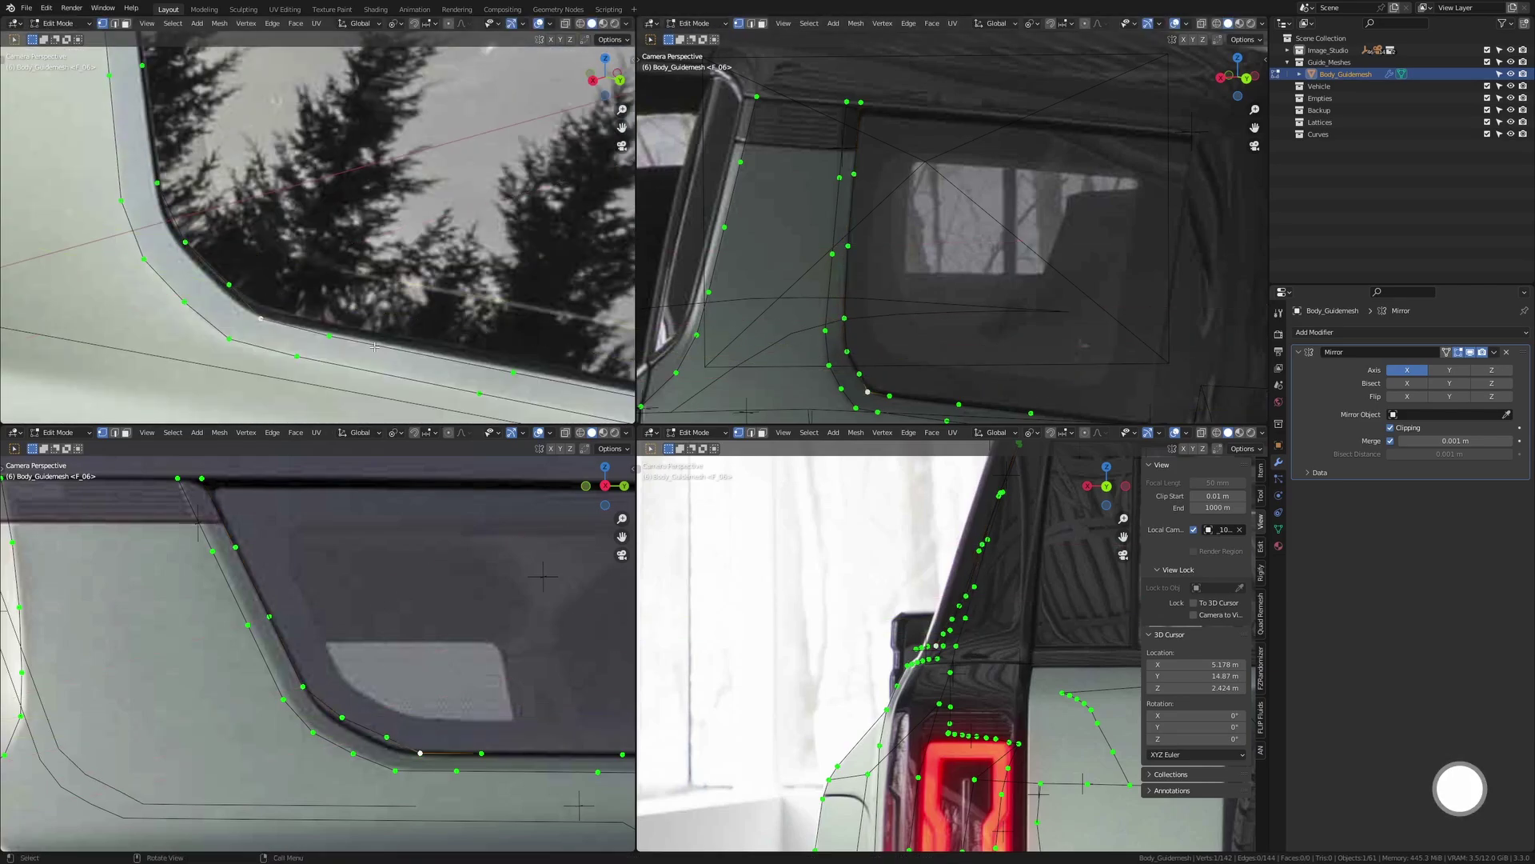
click(856, 350)
click(868, 389)
Shift the inner line's bottom-edge vertices along X to follow the glass's lower edge in the rear three-quarter photo.
shift+middle_drag(531, 366, 243, 254)
click(227, 260)
key(g)
key(x)
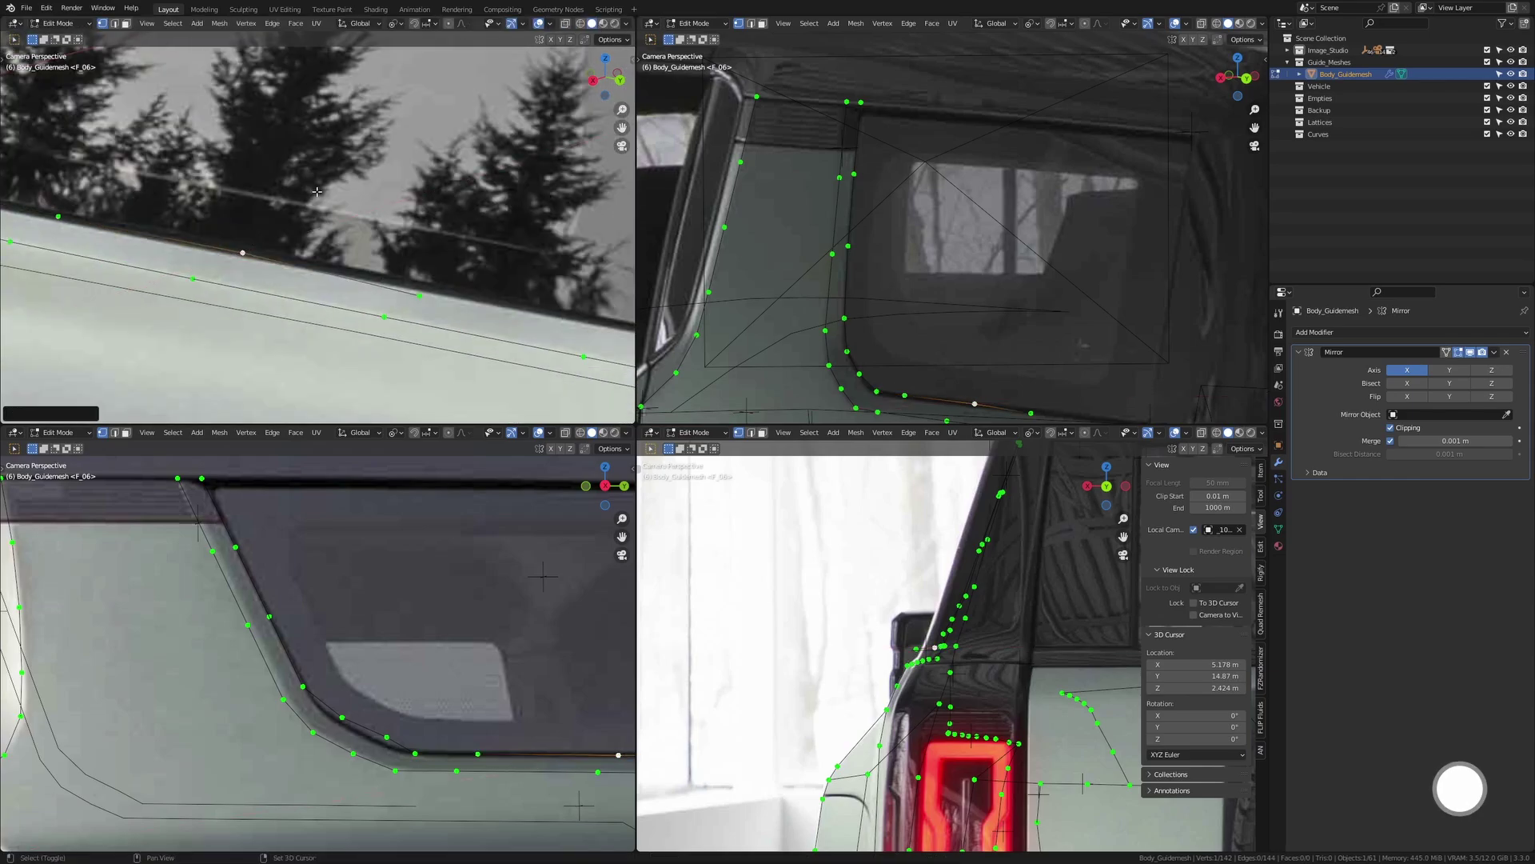
shift+middle_drag(960, 368, 836, 286)
click(419, 296)
key(g)
key(x)
click(435, 291)
scroll(361, 265, down, 4)
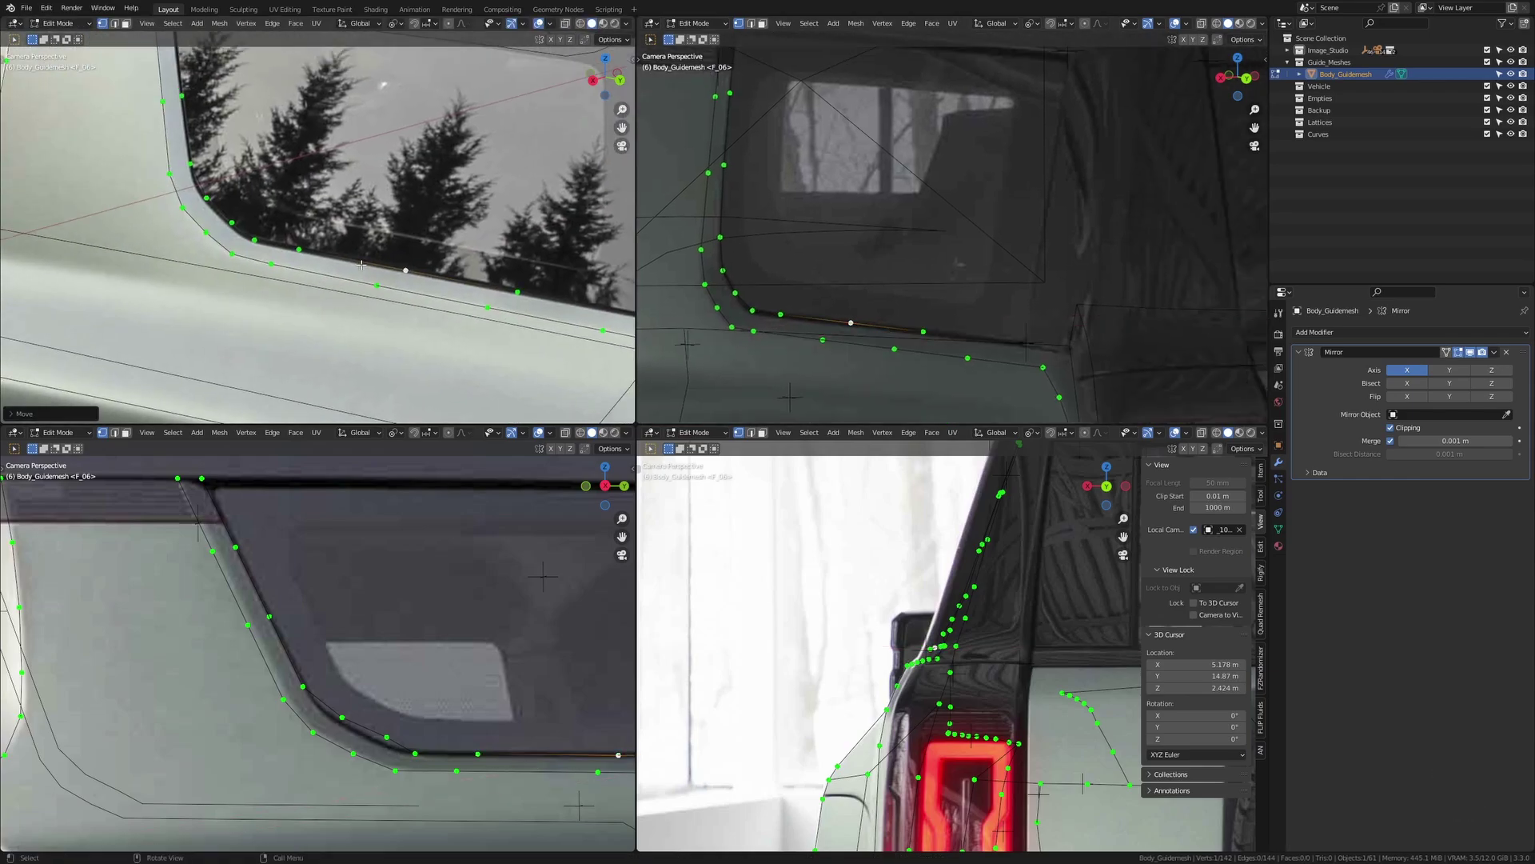
In the top orthographic view, move two inner-line vertices of the rounded lower front corner along X to smooth the curve.
key(KP_7)
shift+middle_drag(361, 264, 372, 118)
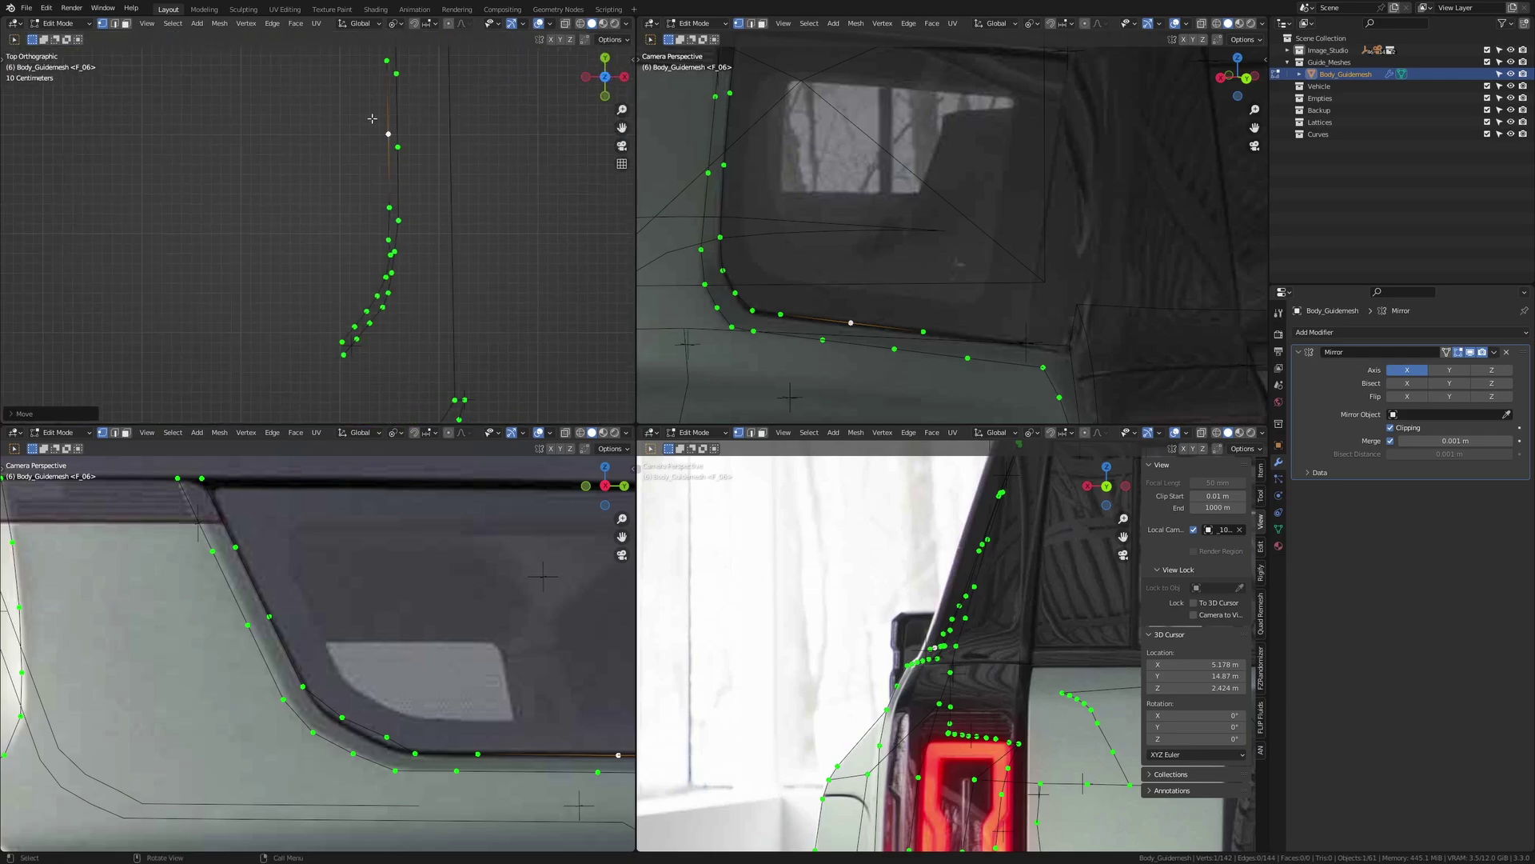
scroll(426, 197, up, 1)
click(400, 258)
shift+middle_drag(464, 266, 428, 238)
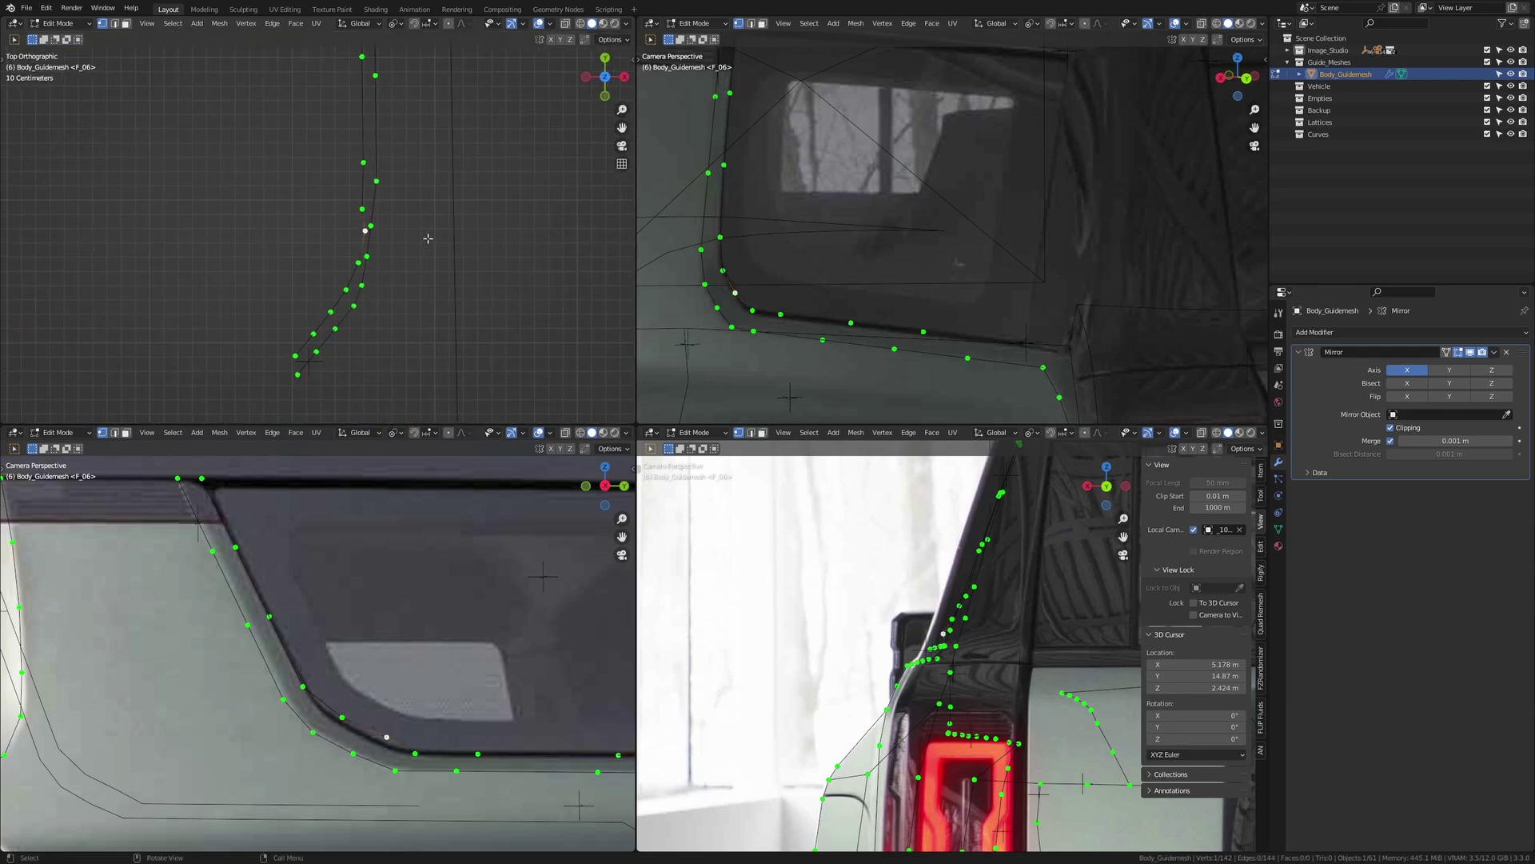
key(g)
key(x)
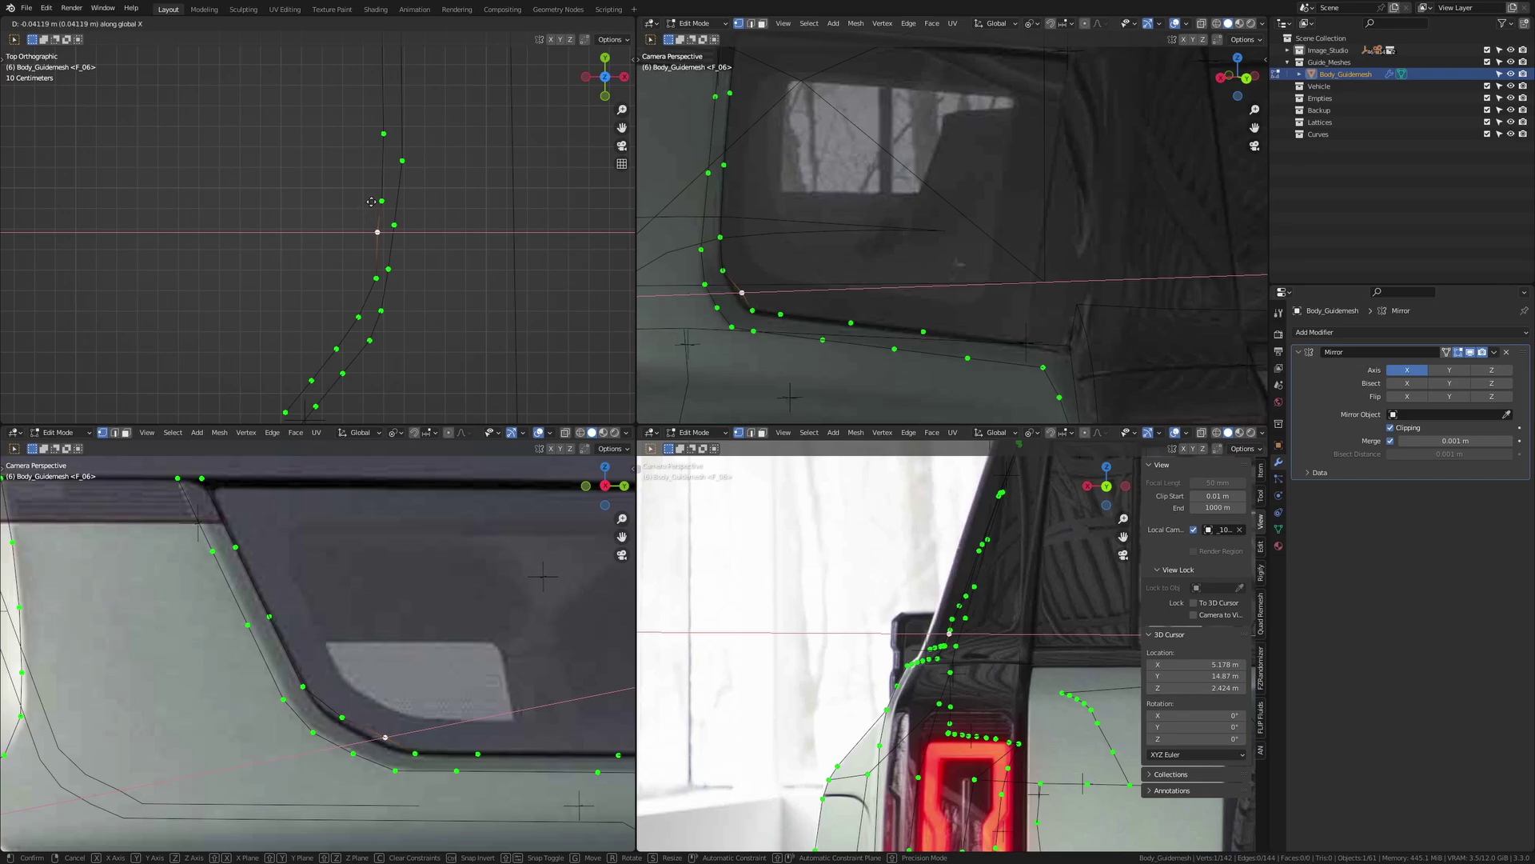
click(370, 202)
click(379, 278)
key(g)
key(x)
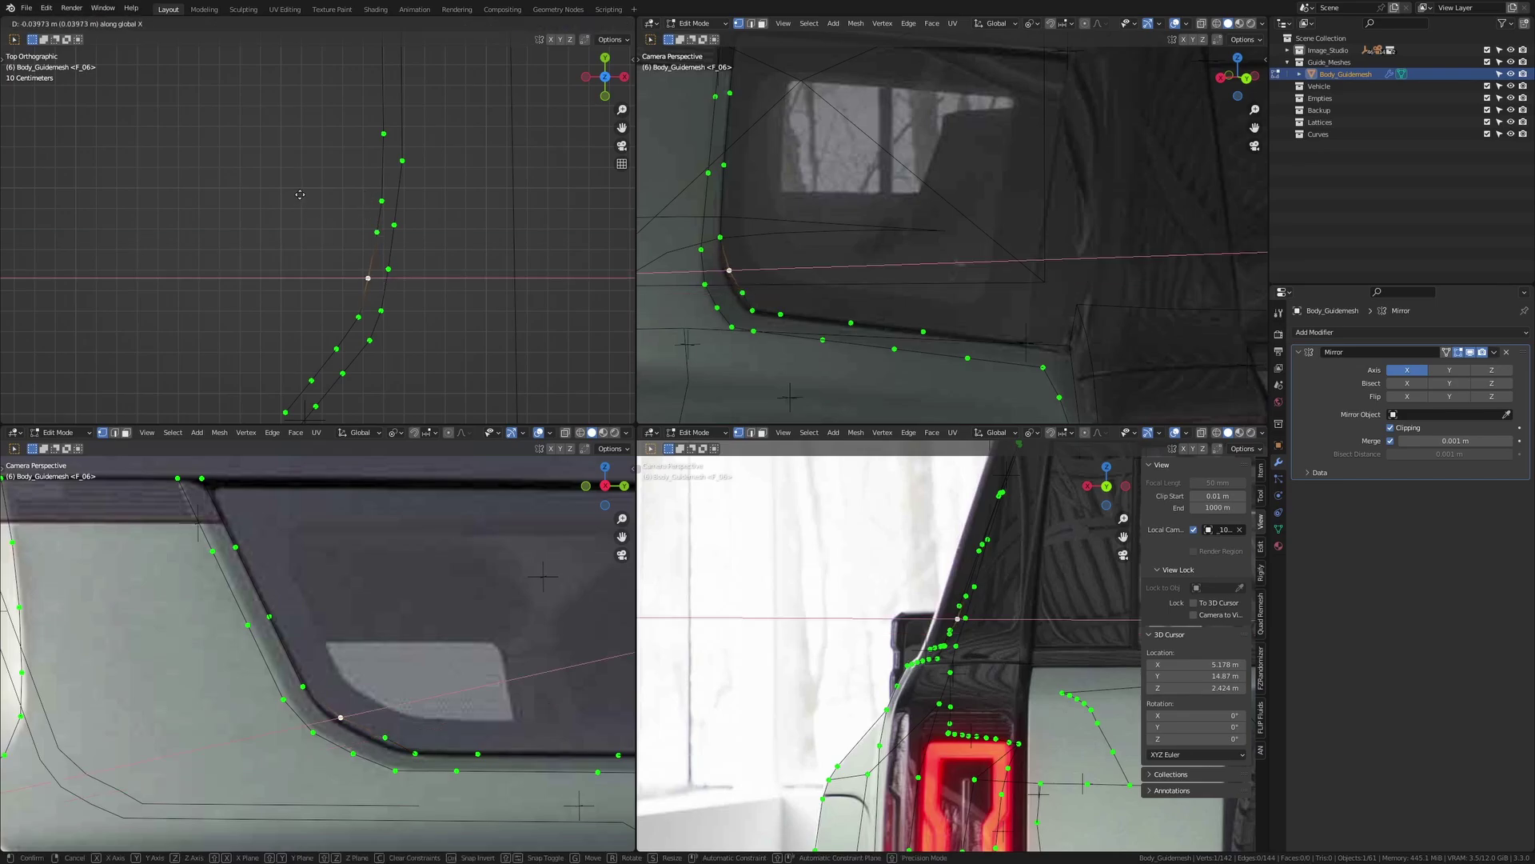
click(300, 194)
Move the inner-line vertices at the start and end of the rounded corner along X to even out the curve seen from above.
shift+middle_drag(299, 195, 332, 151)
click(400, 295)
key(g)
right_click(394, 277)
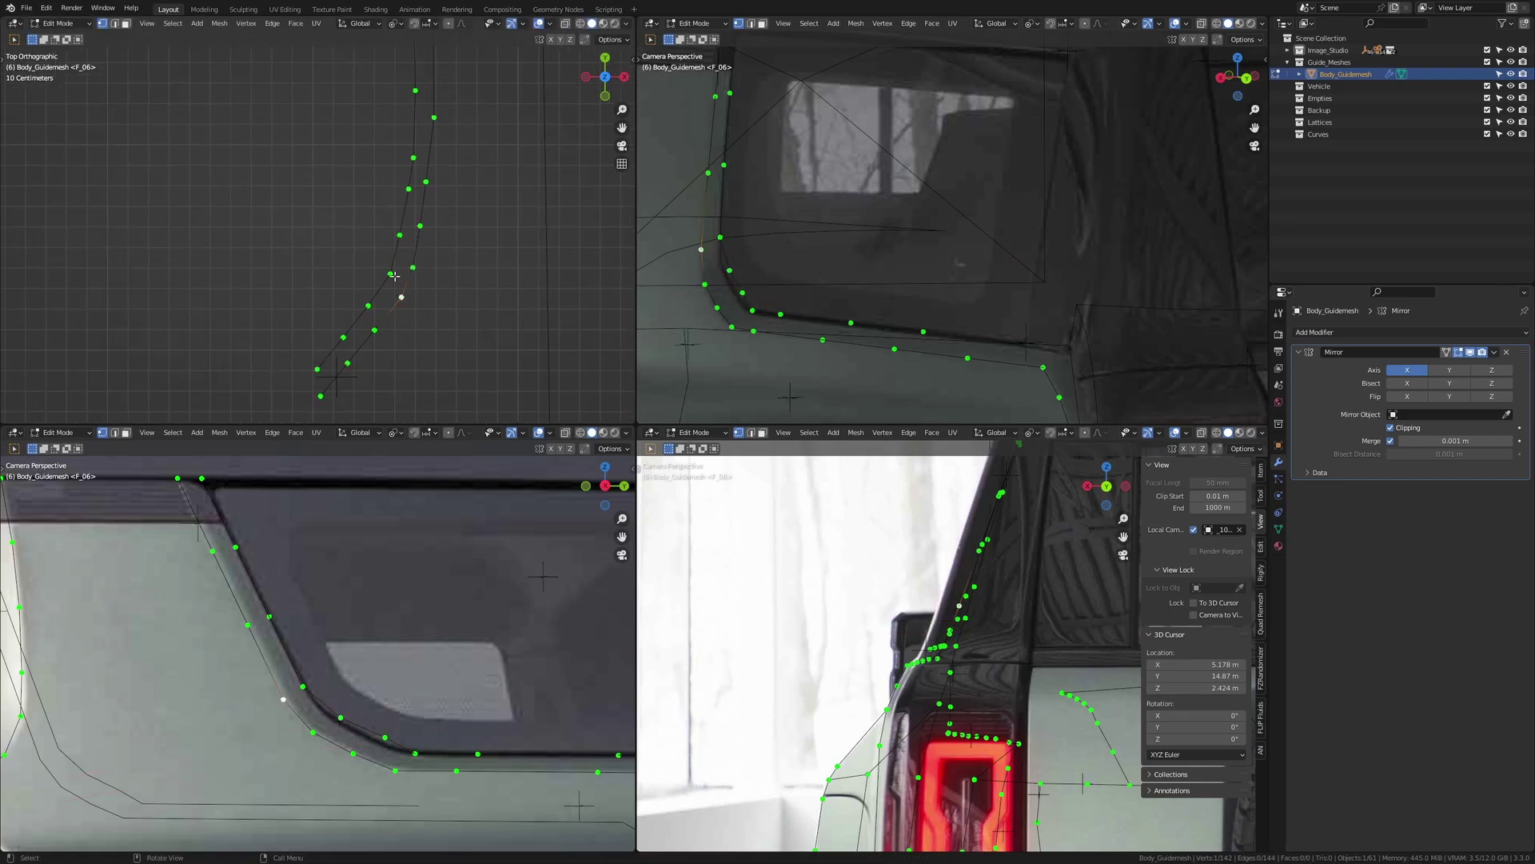
click(391, 276)
key(g)
key(x)
click(374, 265)
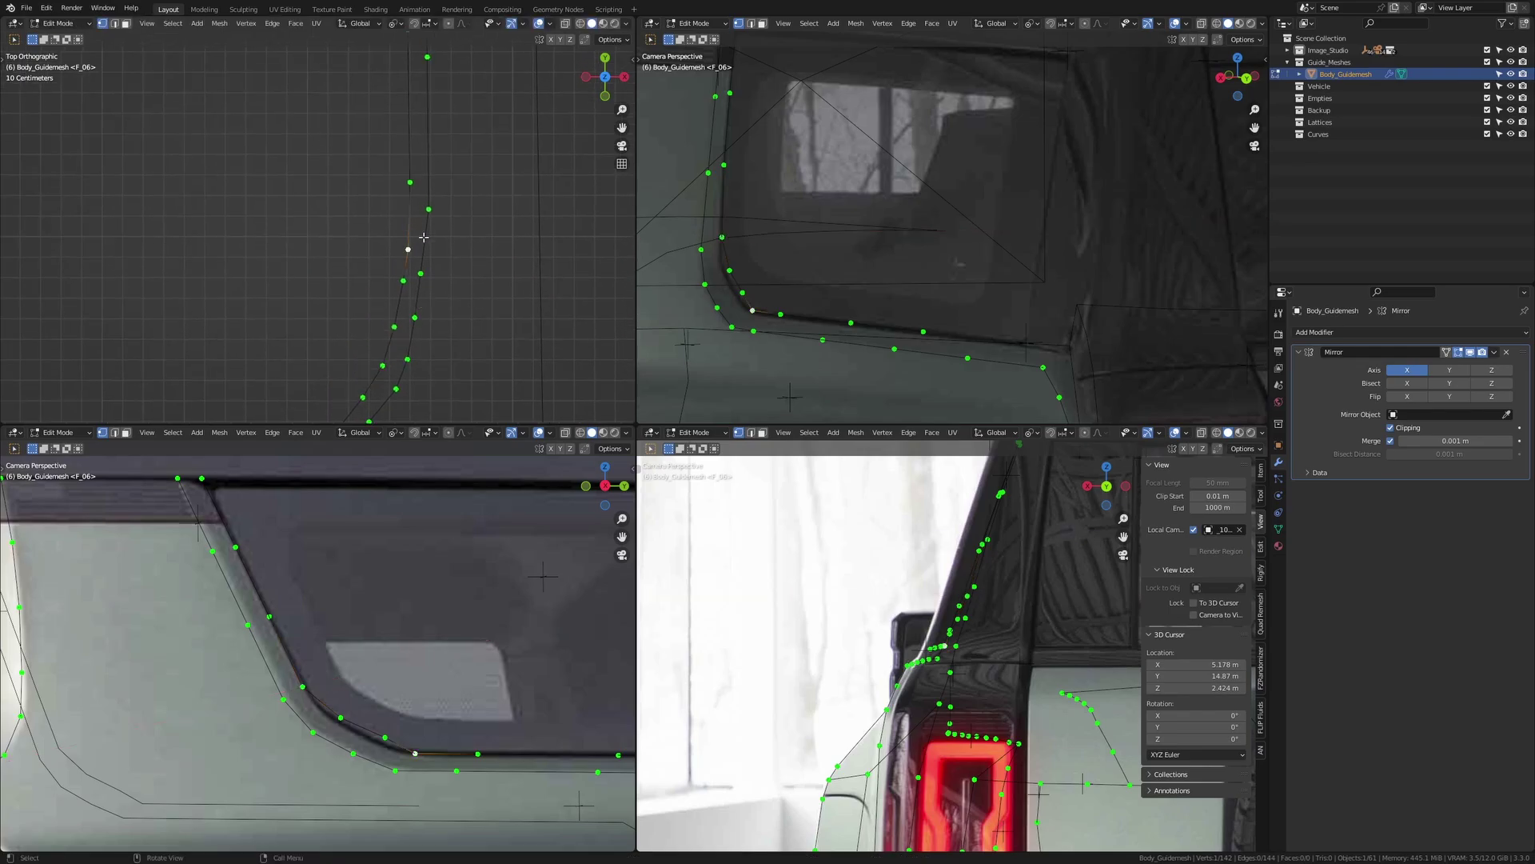
key(g)
key(x)
click(533, 239)
scroll(448, 232, down, 2)
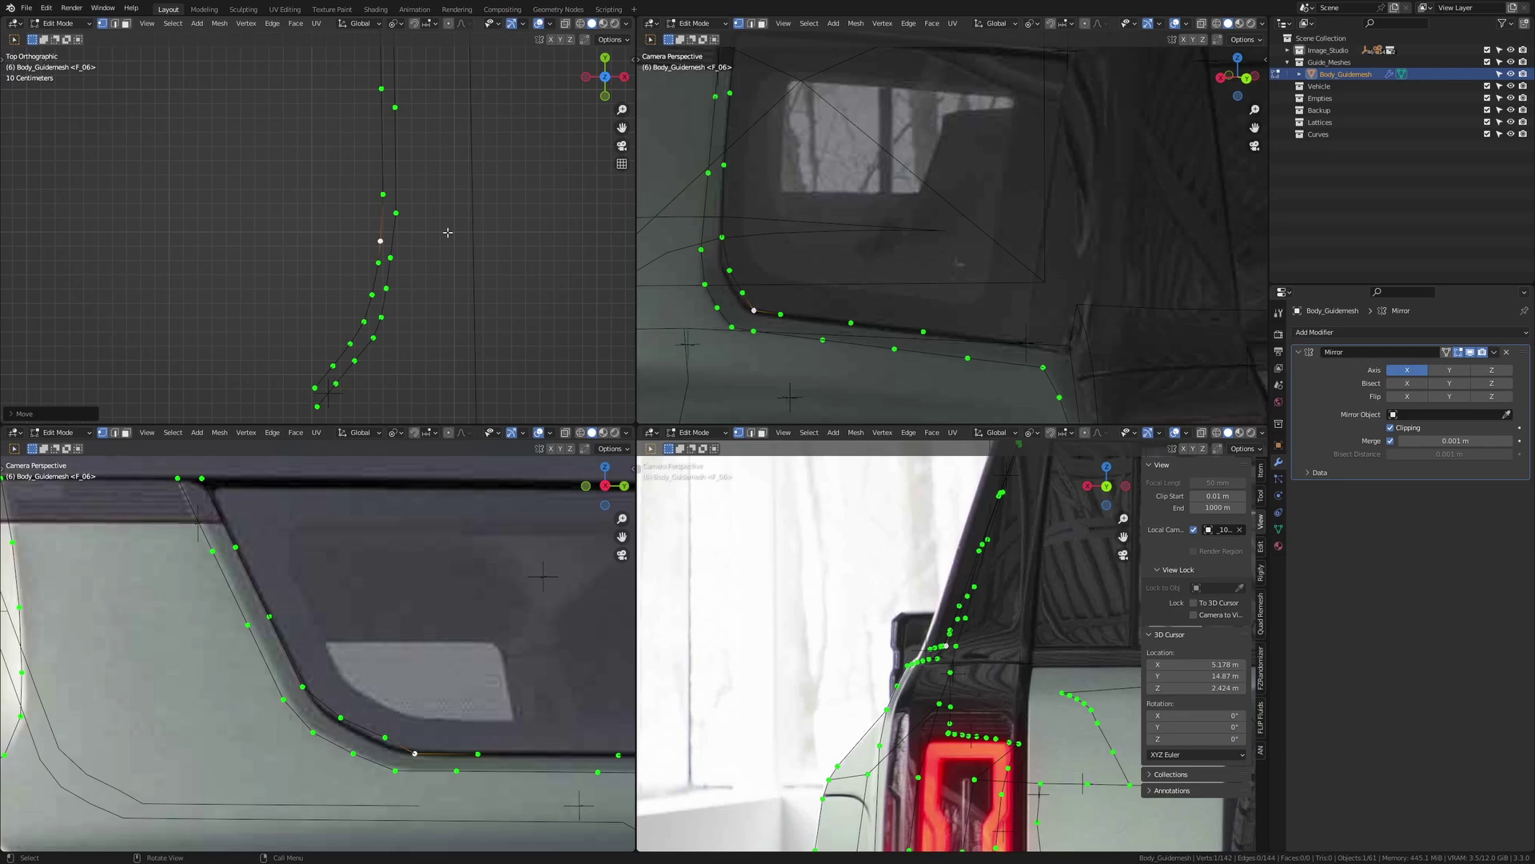
In the side photo, slide two inner-line vertices of the rounded corner along Y onto the glass edge.
shift+middle_drag(448, 233, 400, 261)
scroll(400, 260, up, 1)
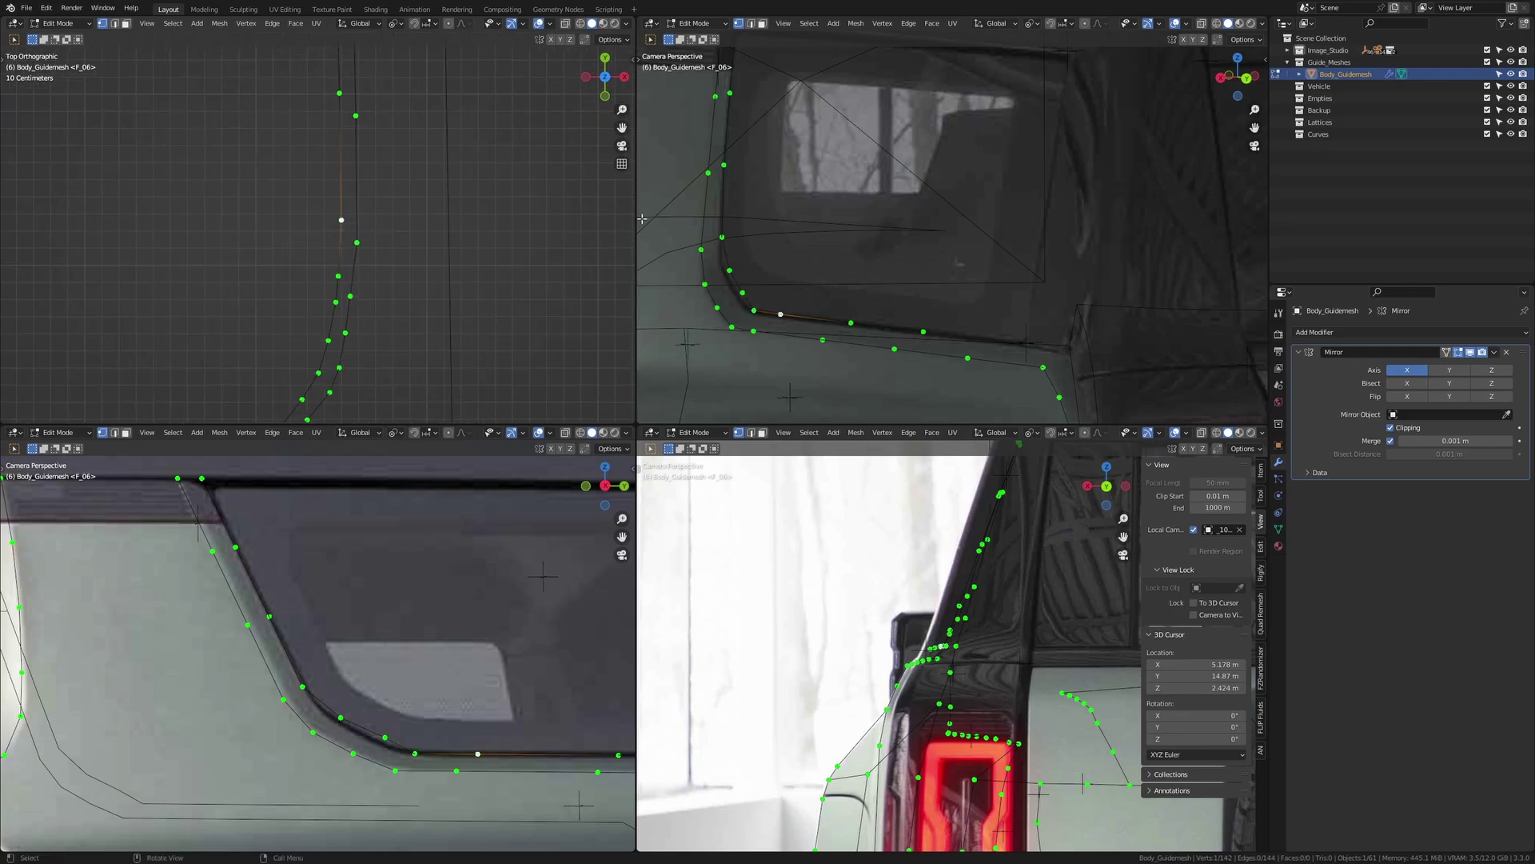
shift+middle_drag(730, 239, 827, 266)
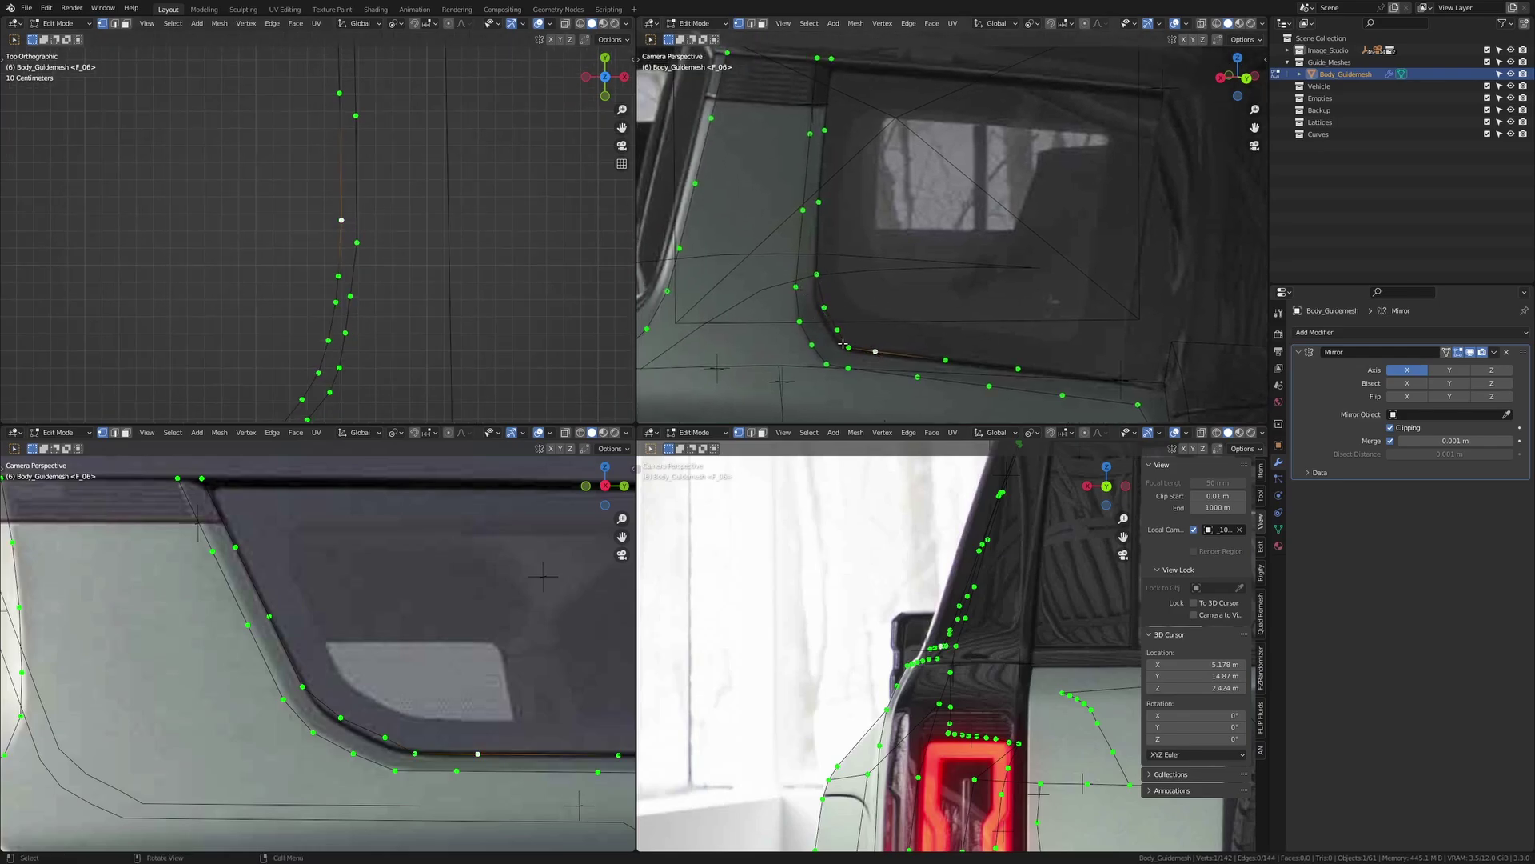
shift+middle_drag(469, 683, 449, 576)
scroll(448, 576, up, 2)
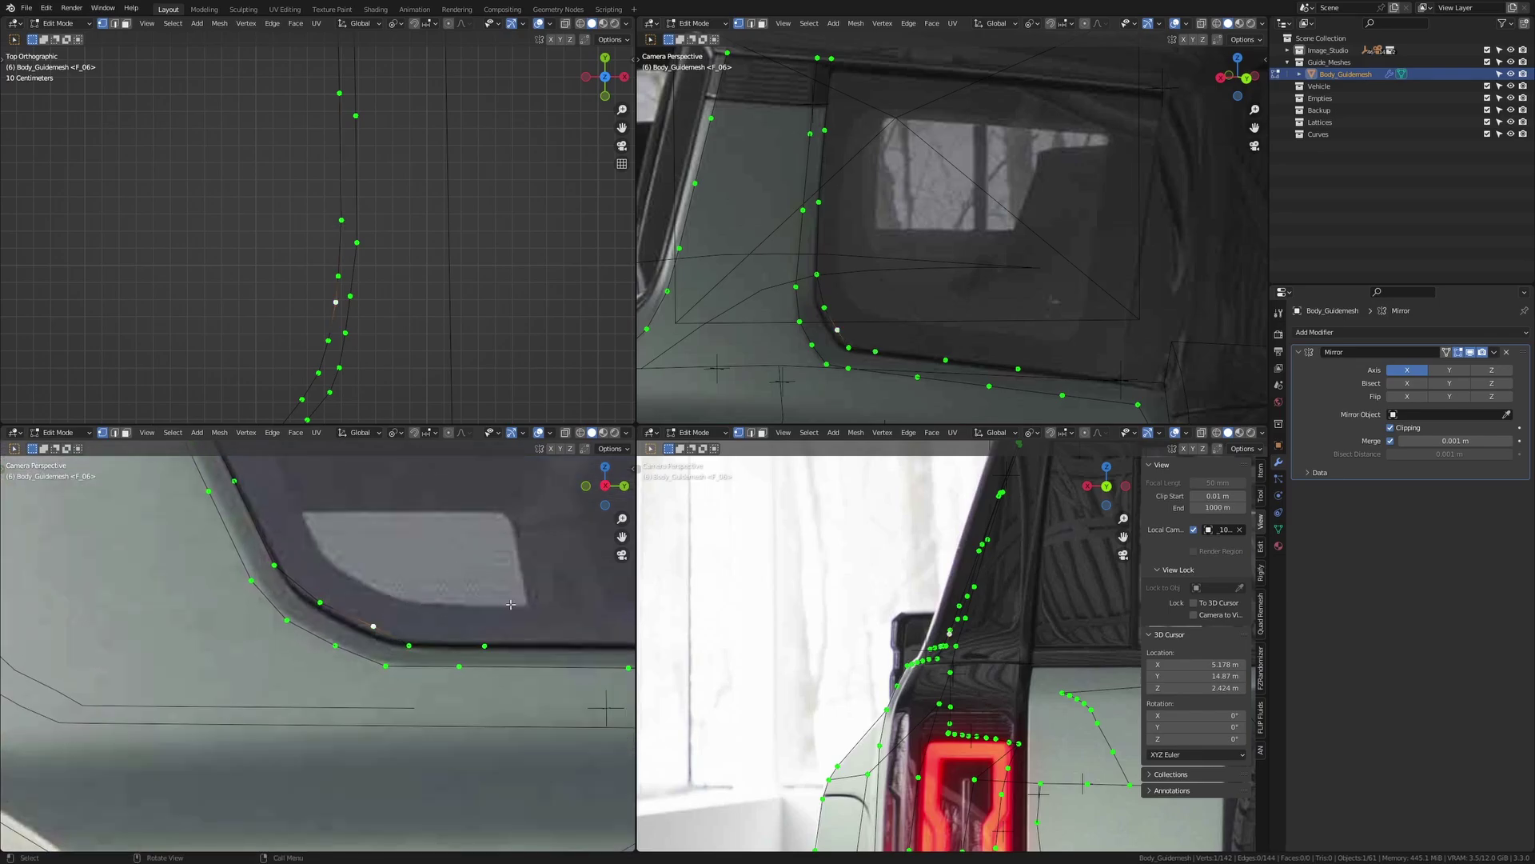
key(g)
key(y)
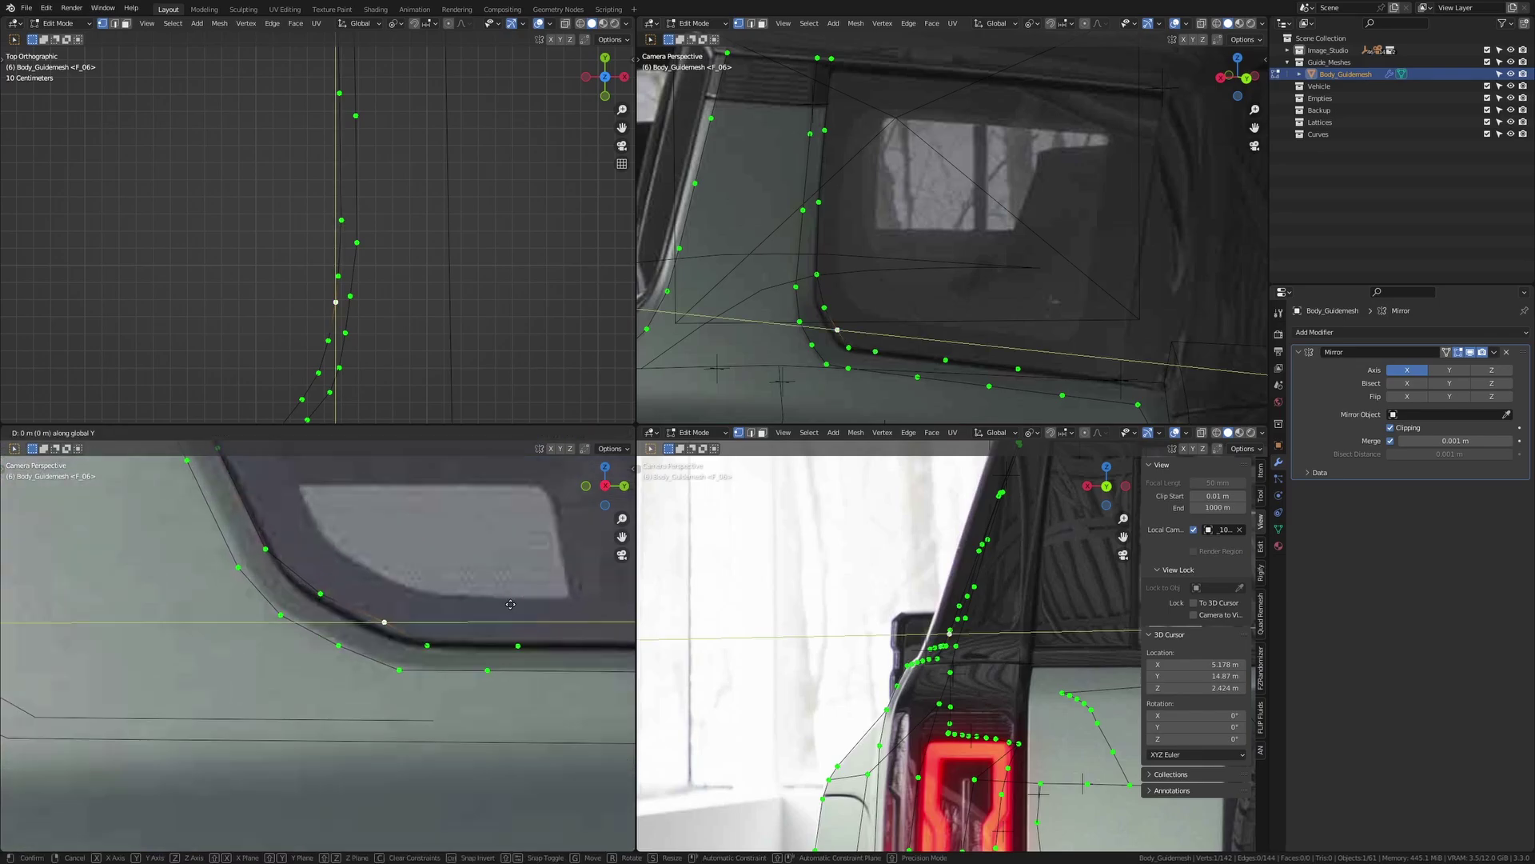
click(407, 578)
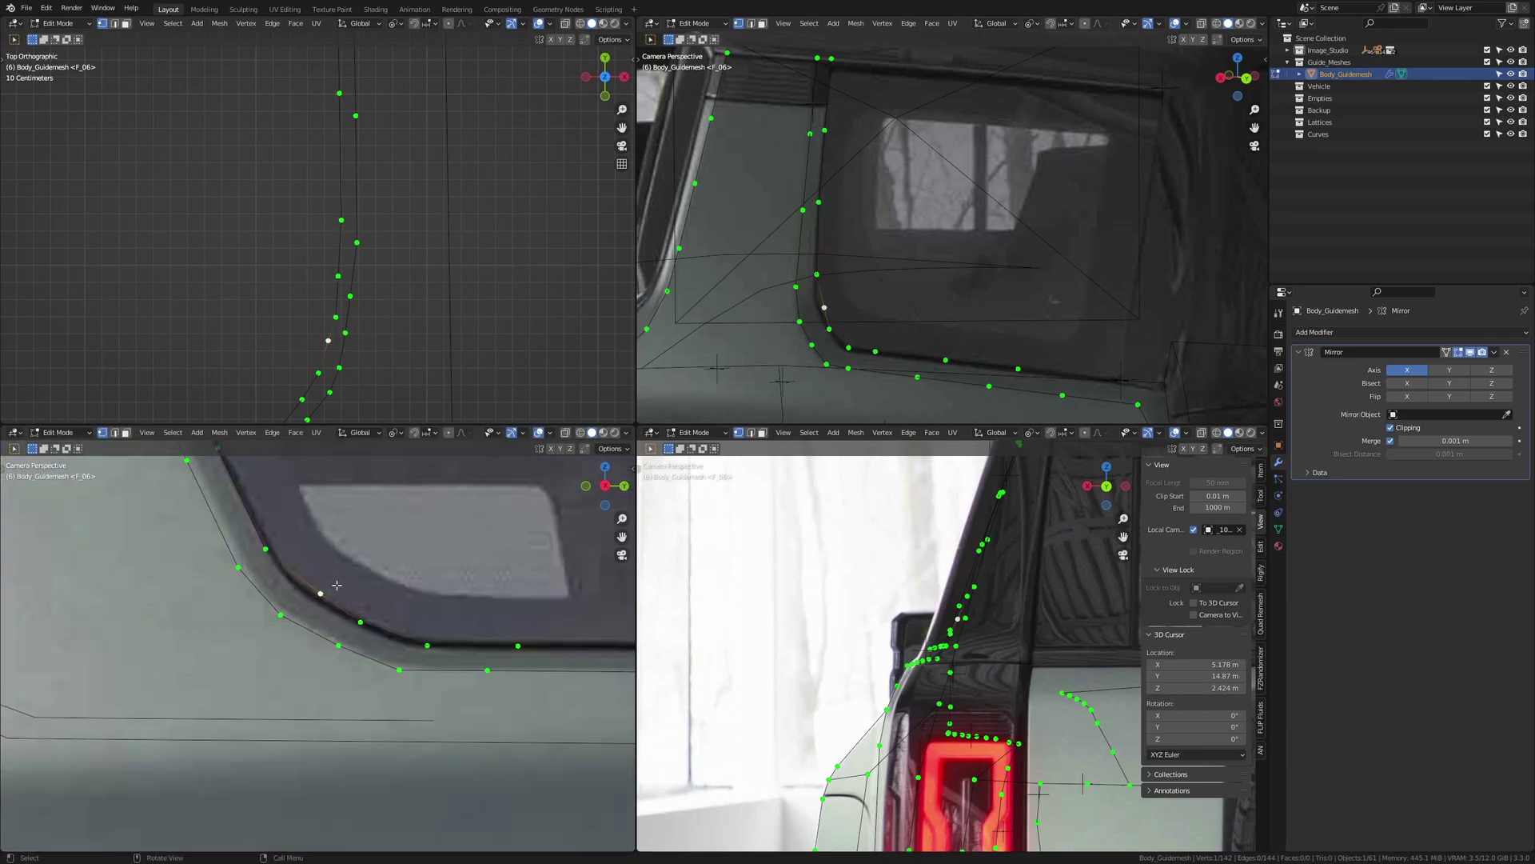
key(g)
key(y)
click(416, 530)
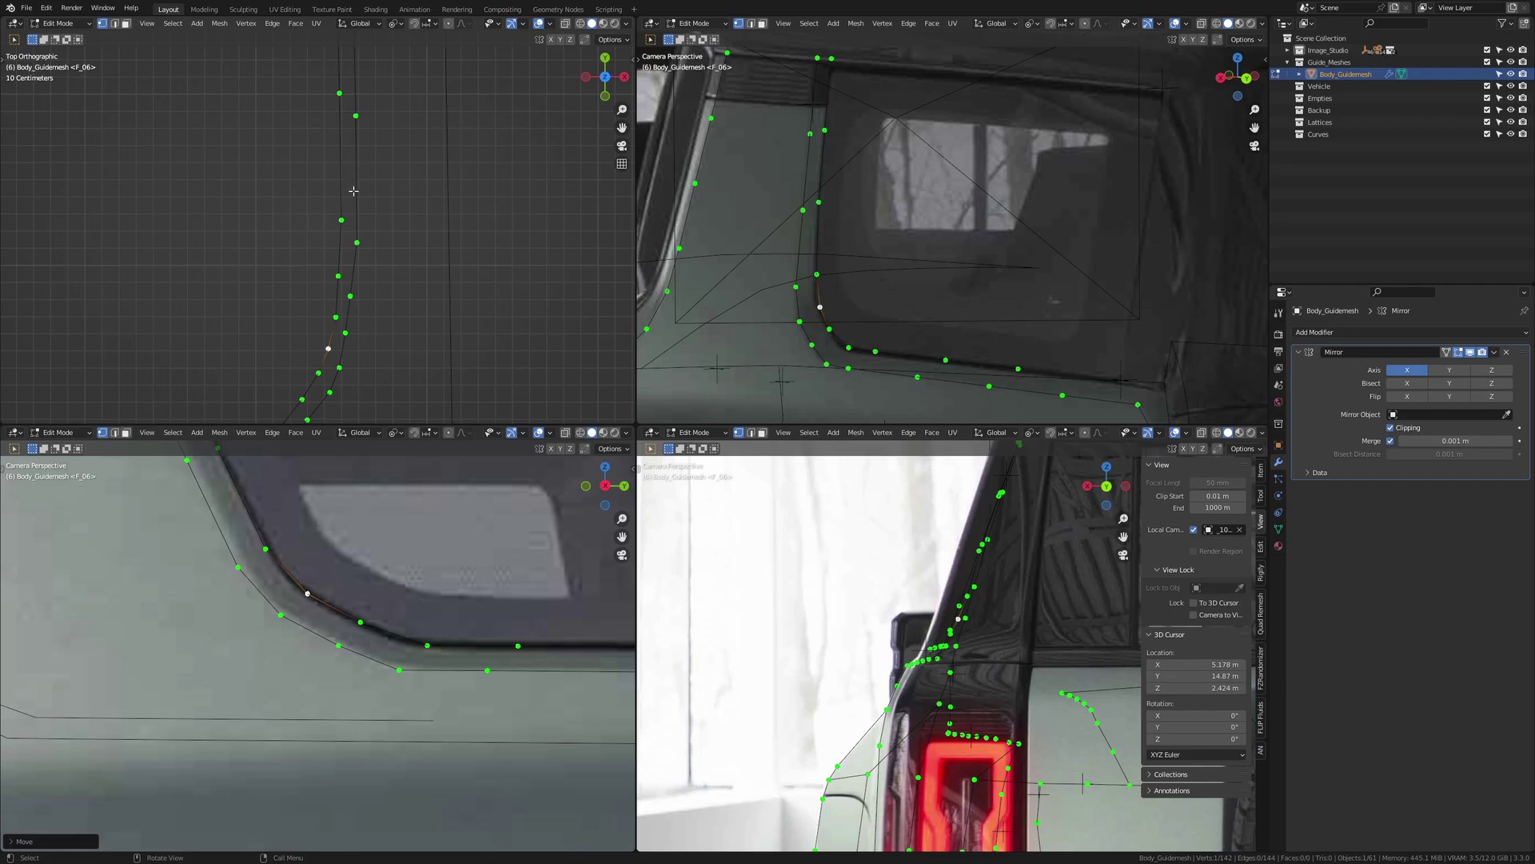
In the top view, nudge the vertex where the rounded corner meets the bottom edge along X.
shift+middle_drag(408, 319, 448, 243)
shift+middle_drag(454, 598, 363, 571)
scroll(363, 571, up, 1)
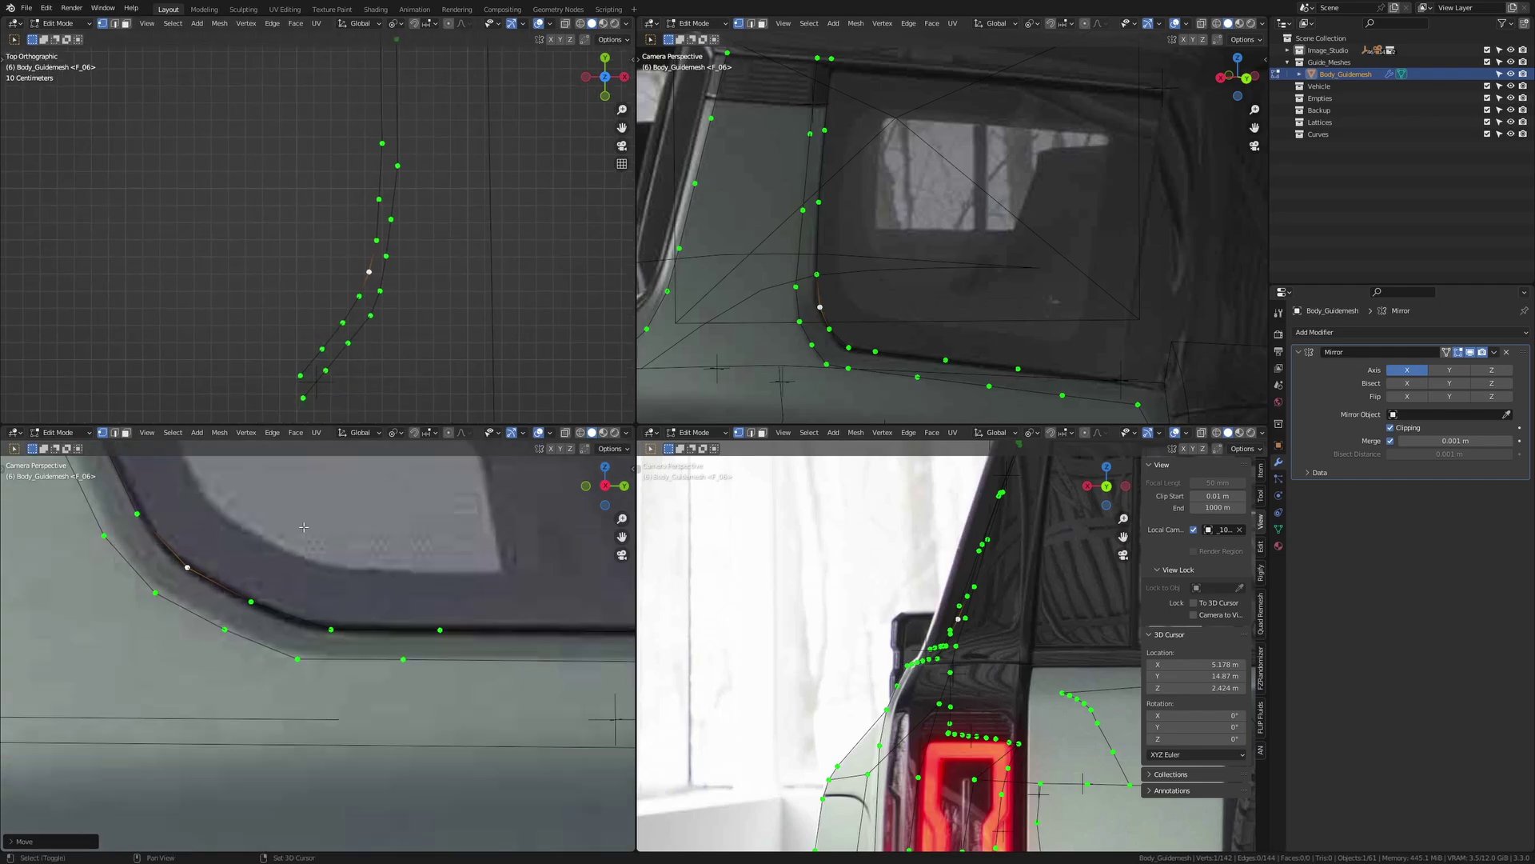
shift+middle_drag(303, 528, 315, 549)
shift+middle_drag(387, 185, 384, 246)
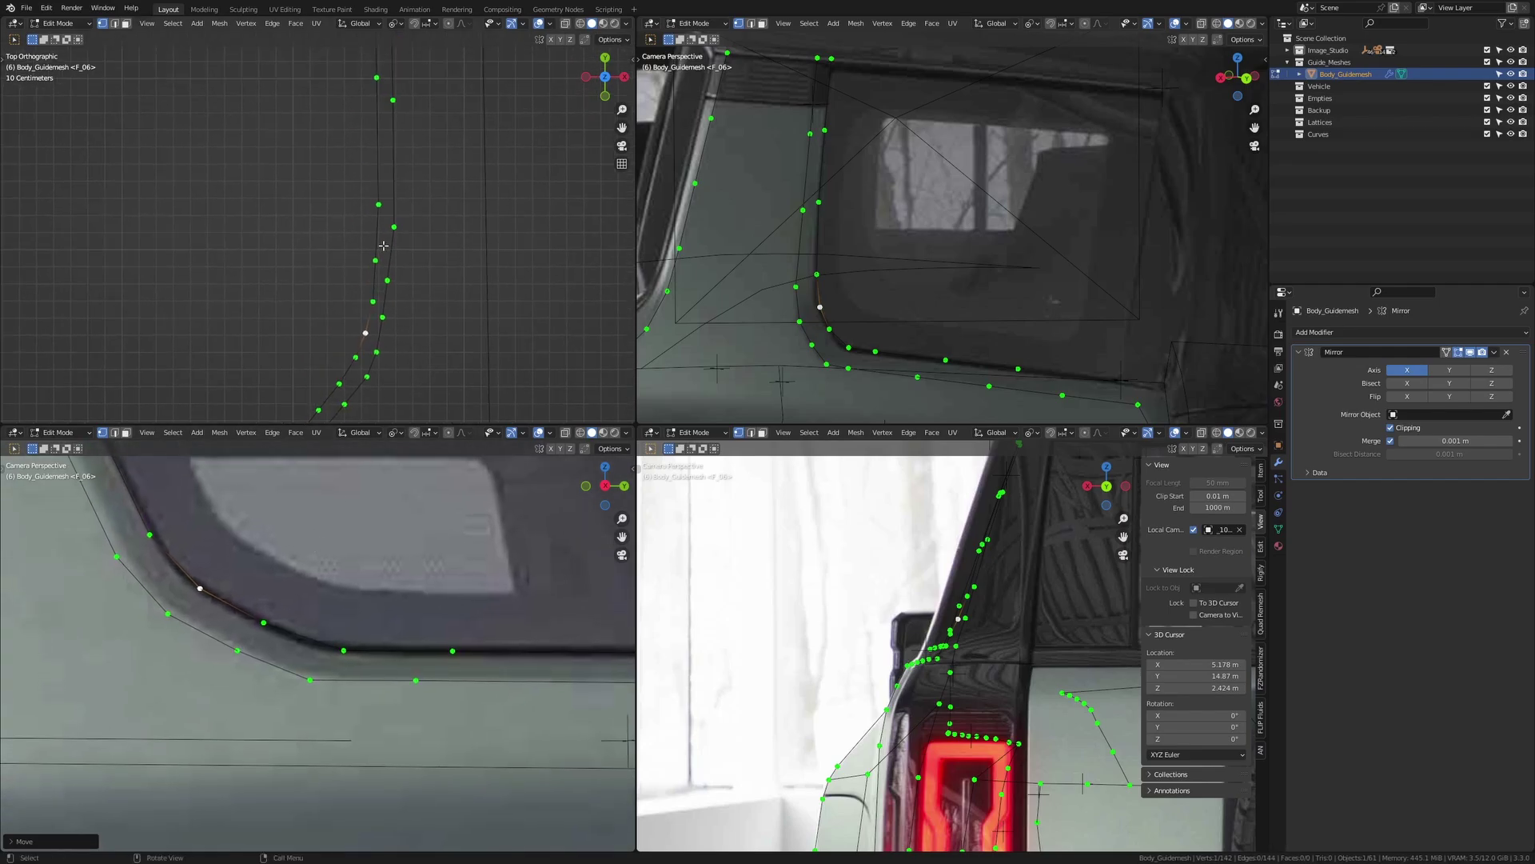
click(375, 261)
key(g)
key(x)
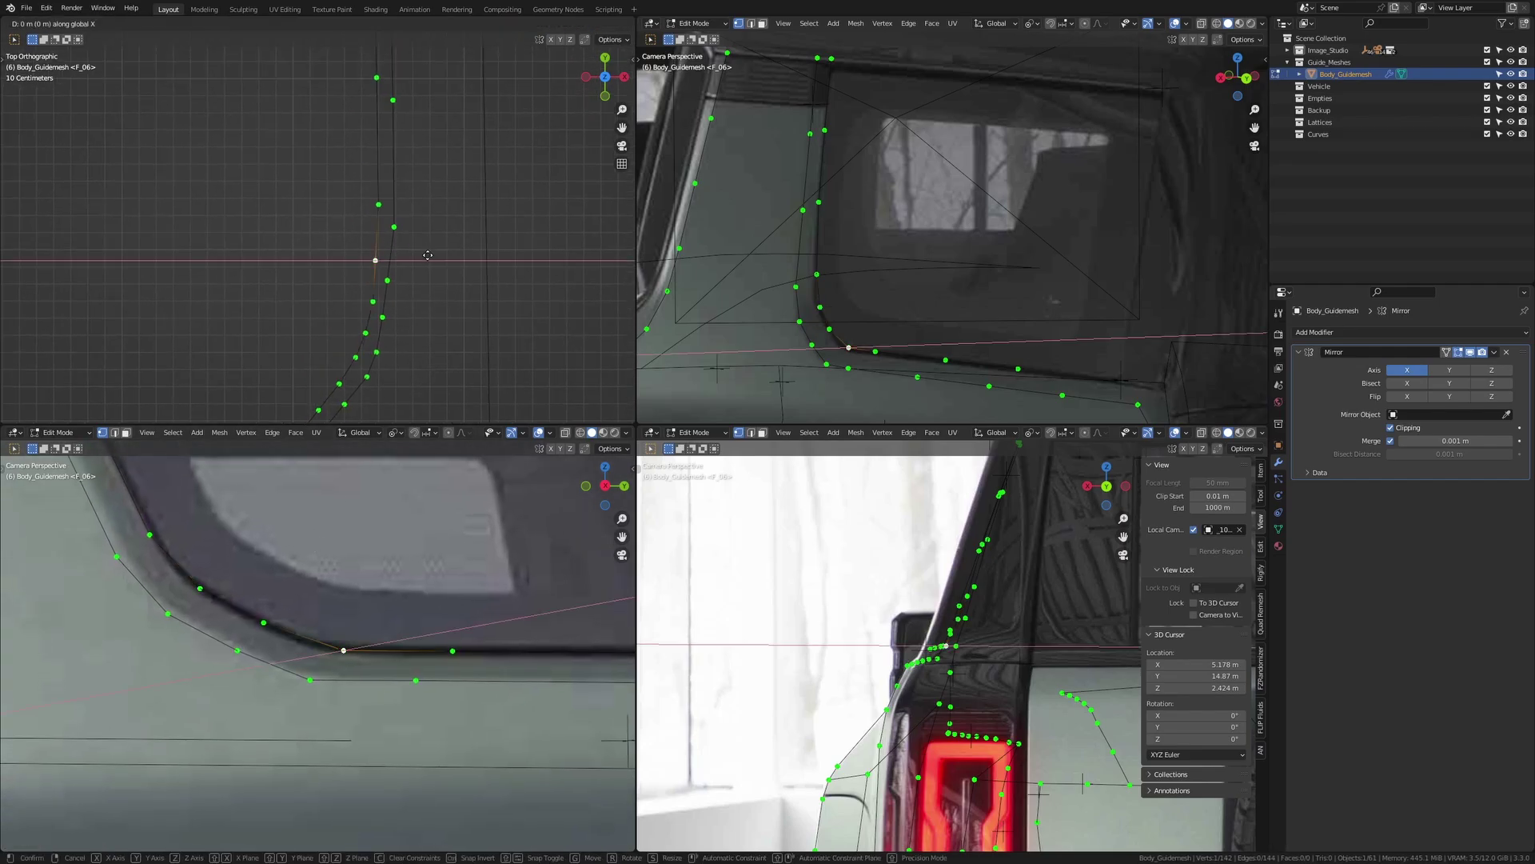
click(446, 245)
In the darker rear three-quarter photo, move two inner-line vertices of the quarter window's rounded corner along Y onto the glass edge.
shift+middle_drag(957, 226, 954, 216)
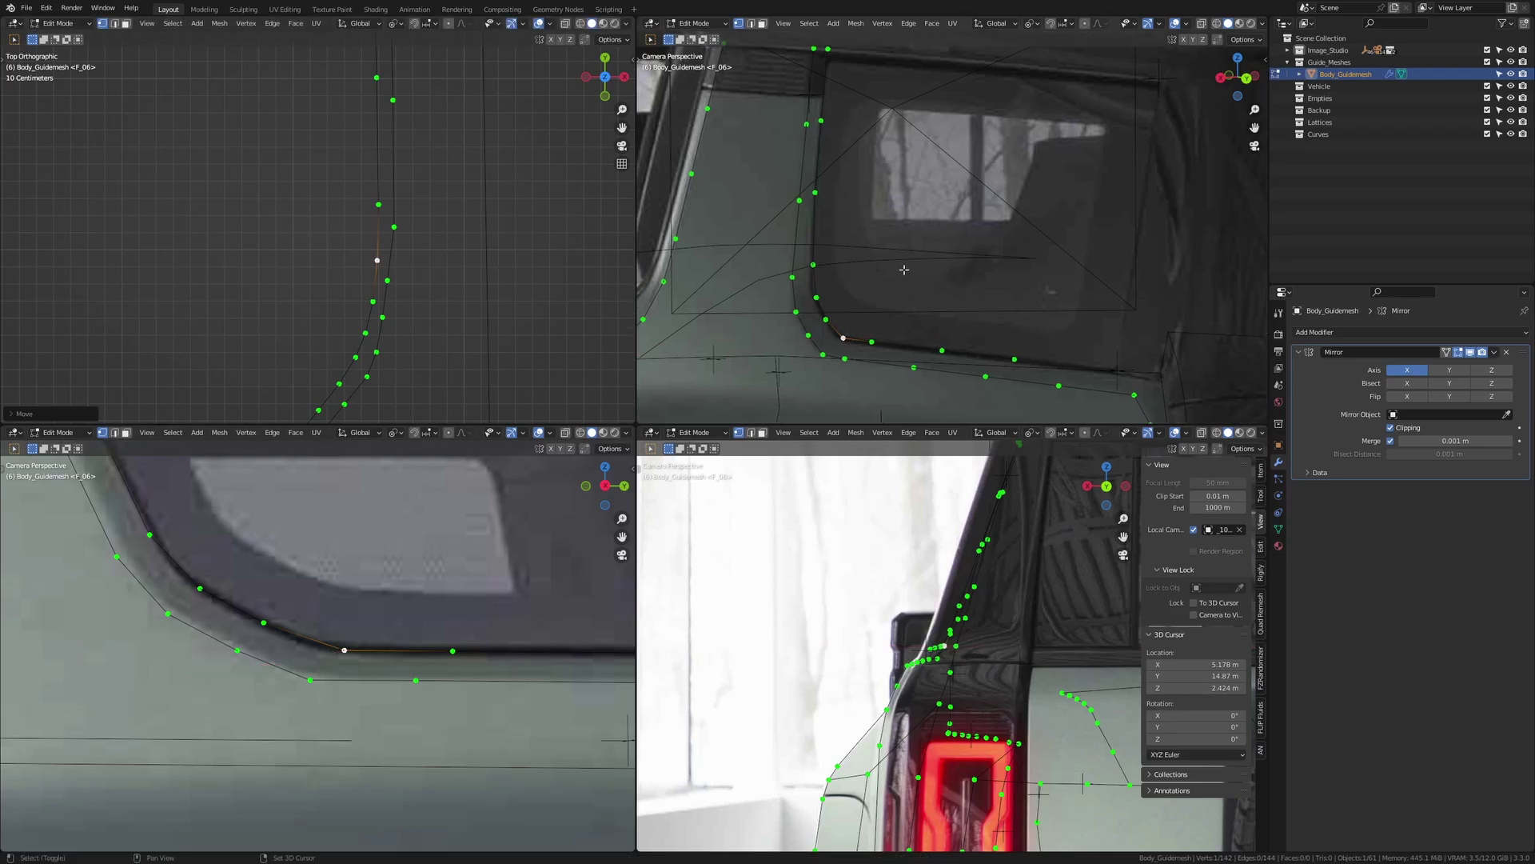
scroll(954, 216, up, 1)
click(790, 311)
key(g)
key(y)
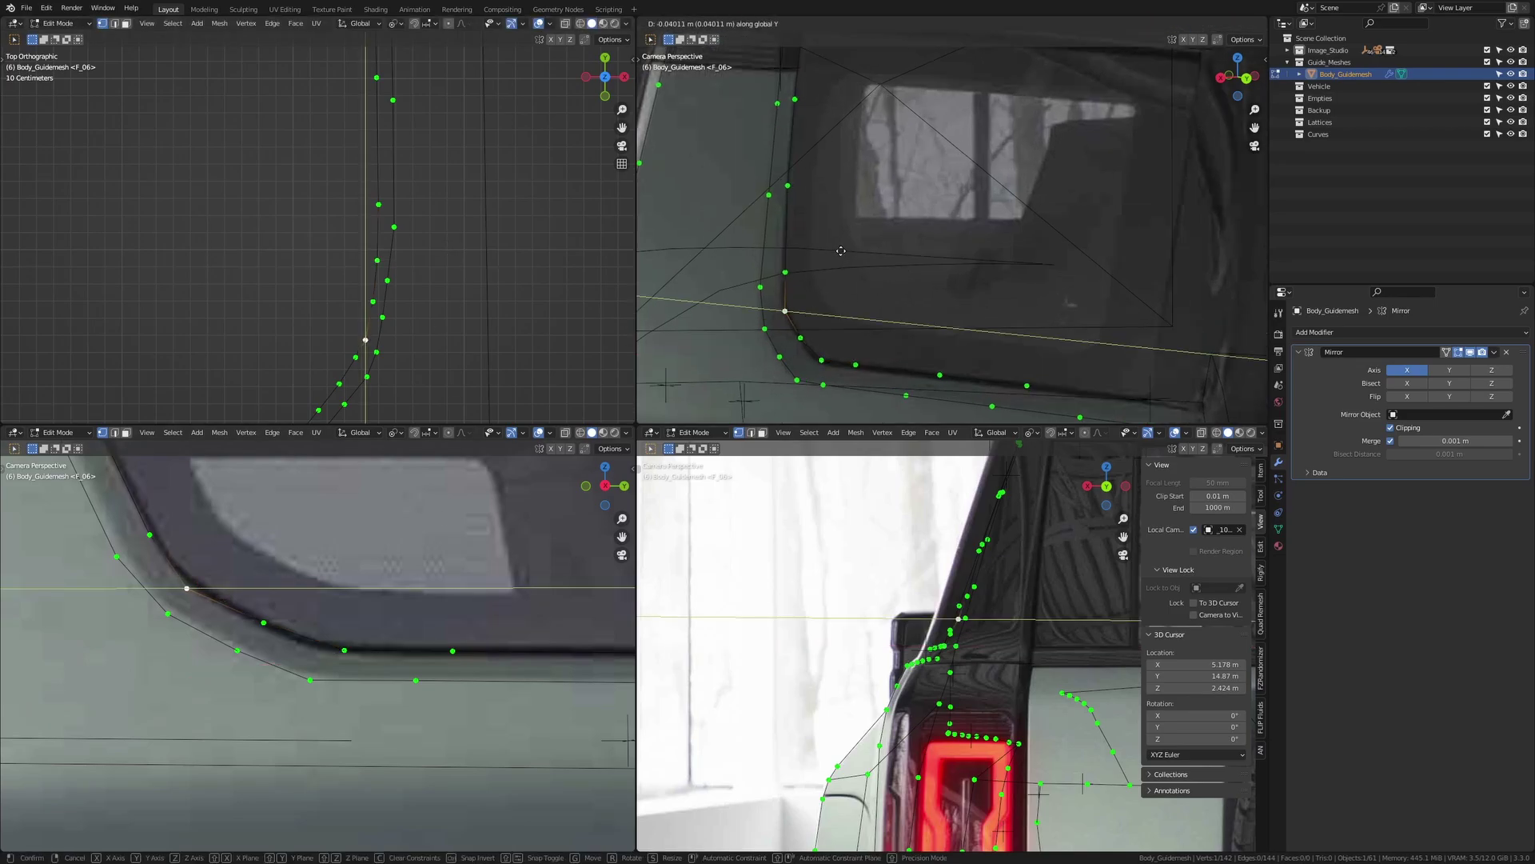
click(836, 242)
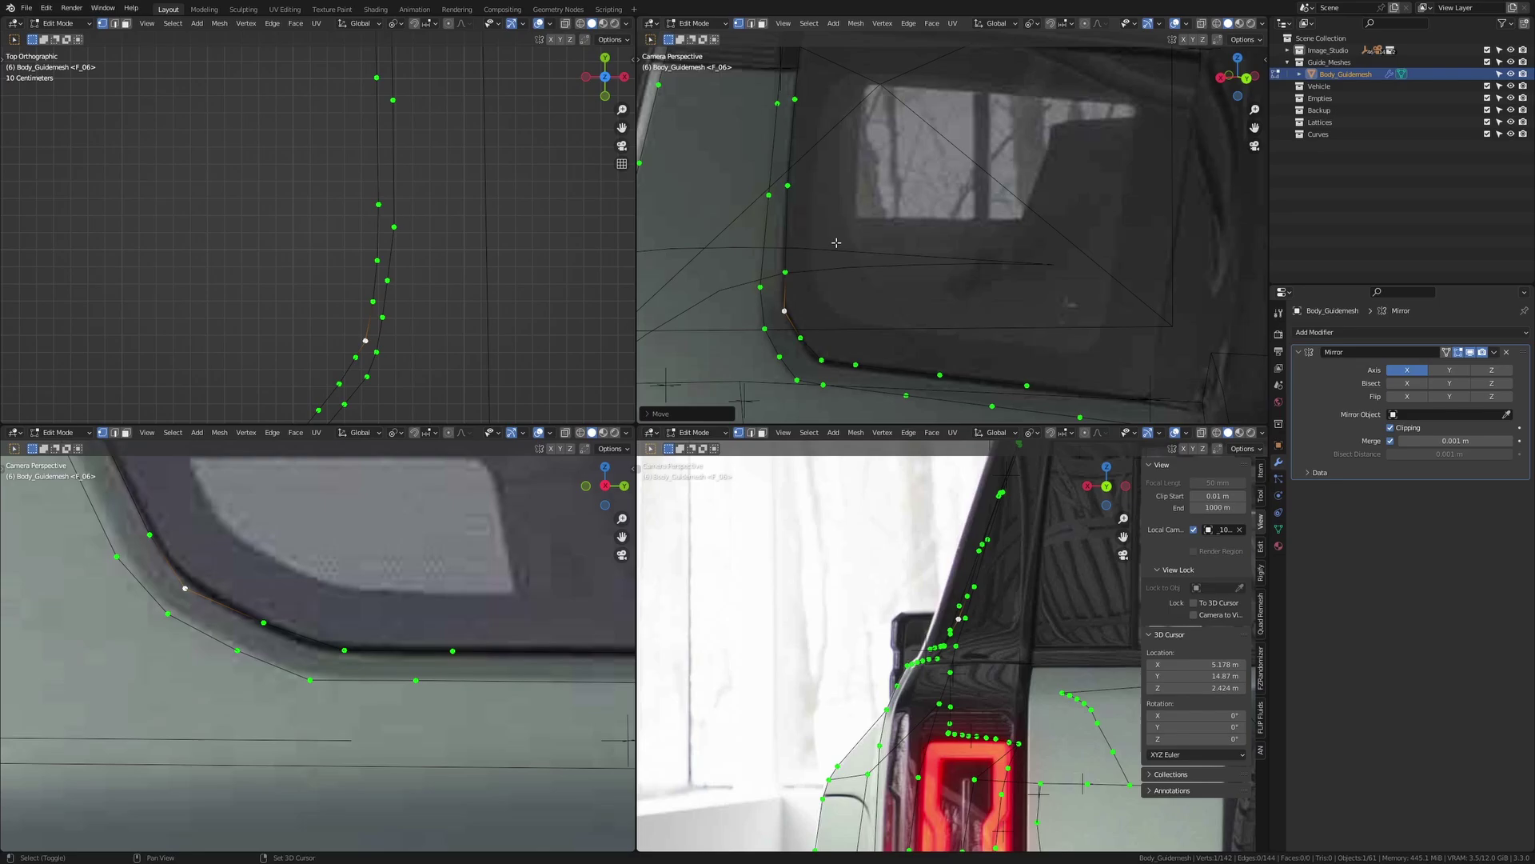
click(800, 265)
key(g)
key(y)
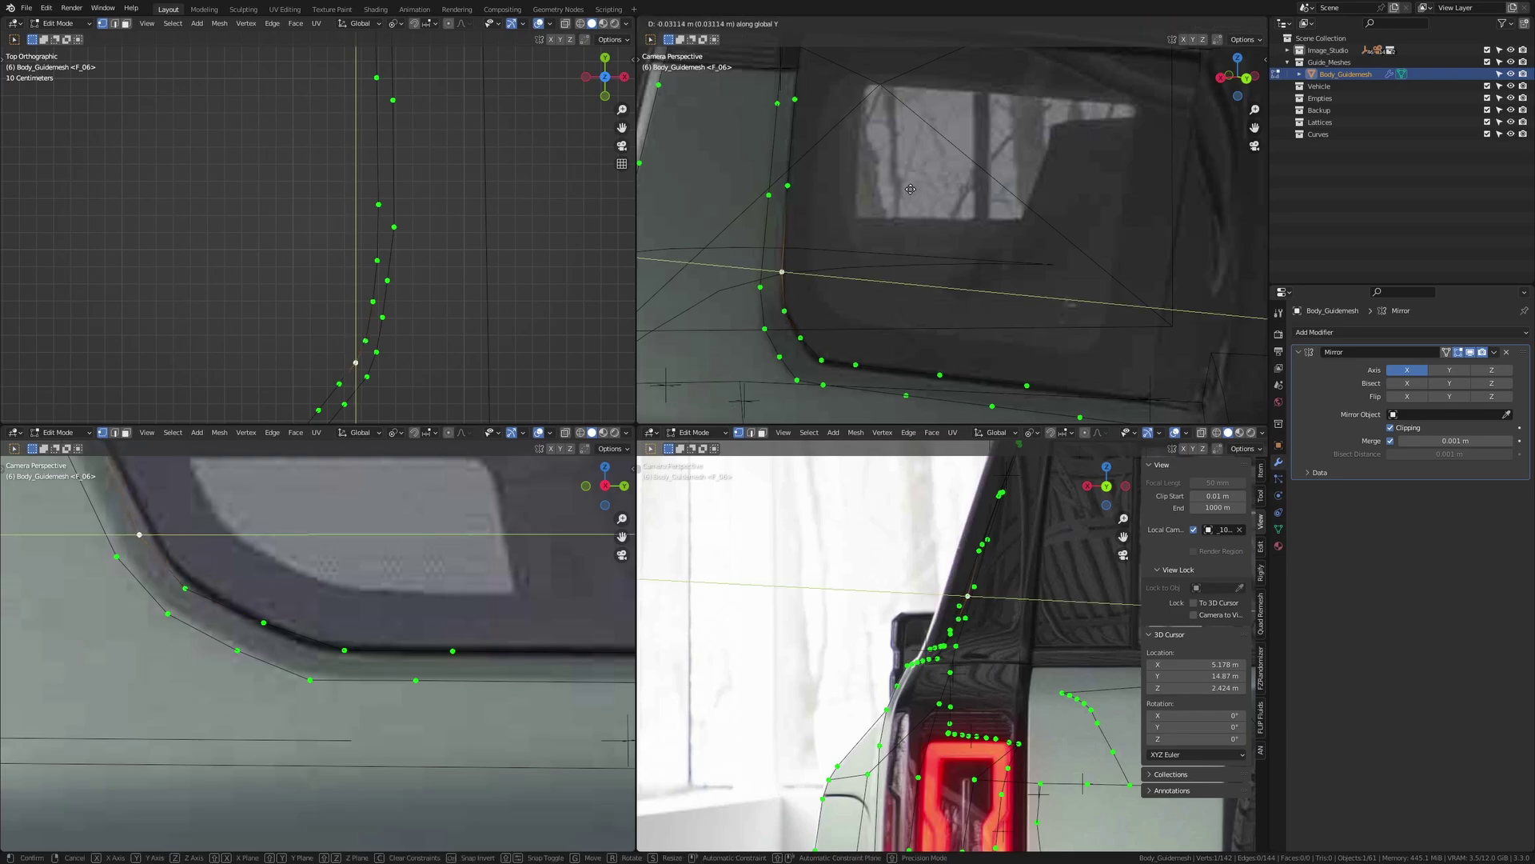
click(918, 186)
Move the upper inner-line vertex of the rounded corner along Y in the side photo and along X in the rear three-quarter photo.
shift+middle_drag(346, 549, 418, 571)
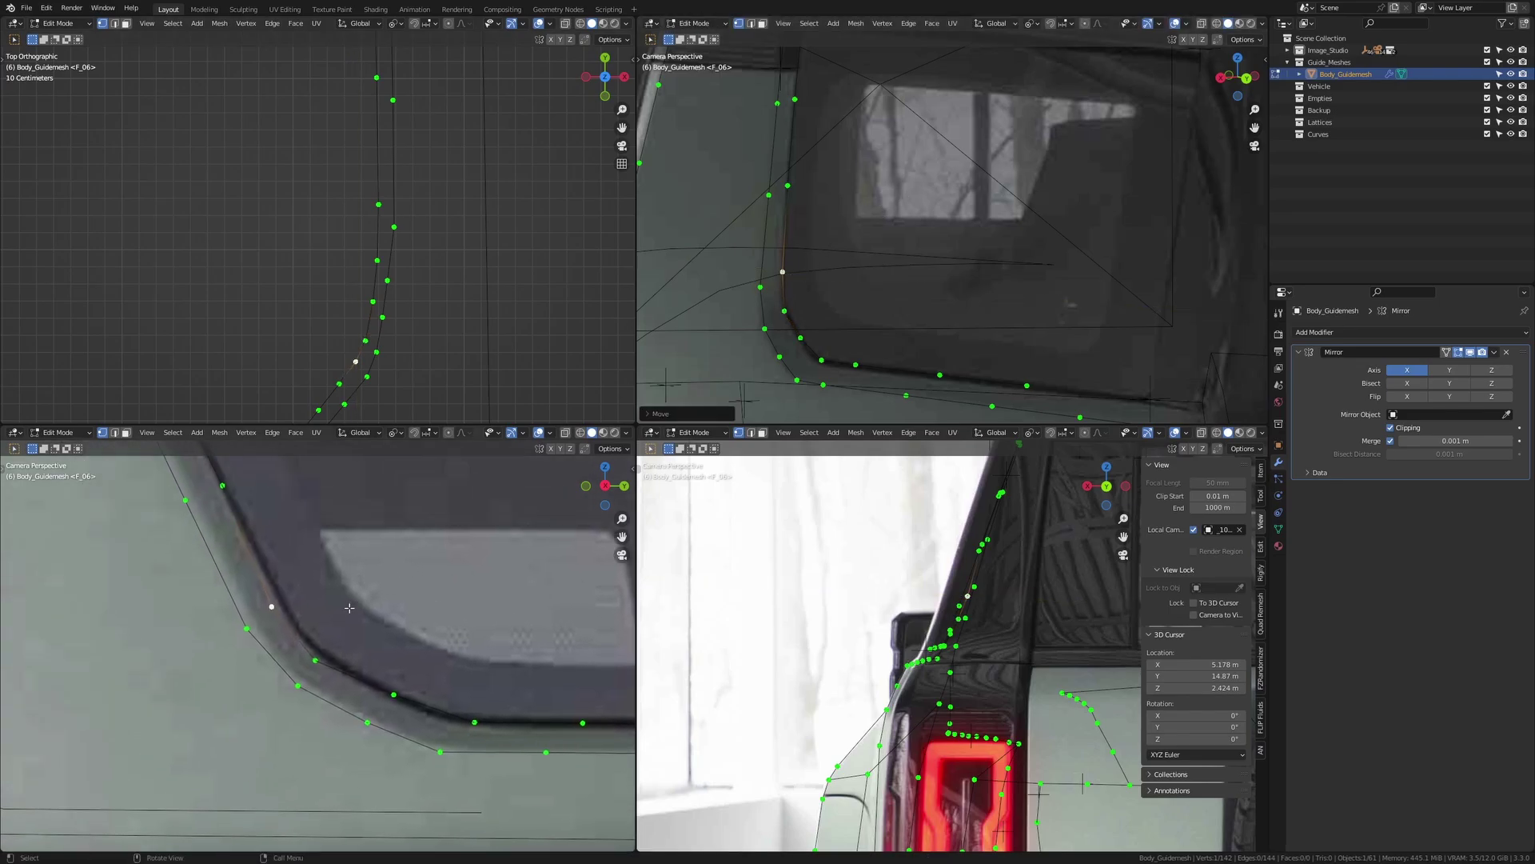
key(g)
key(x)
key(y)
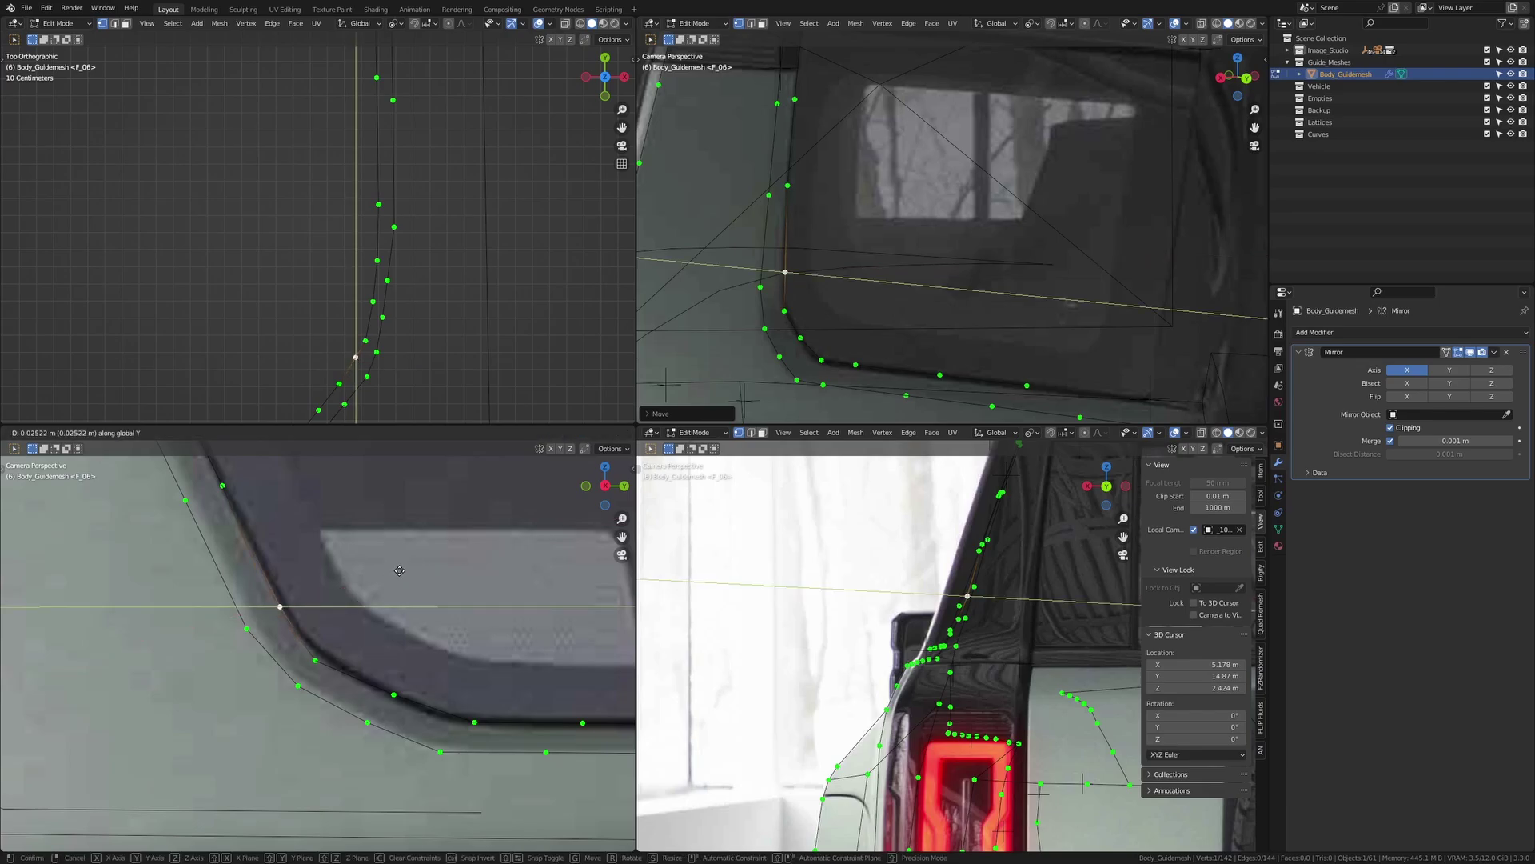
click(435, 550)
key(g)
key(x)
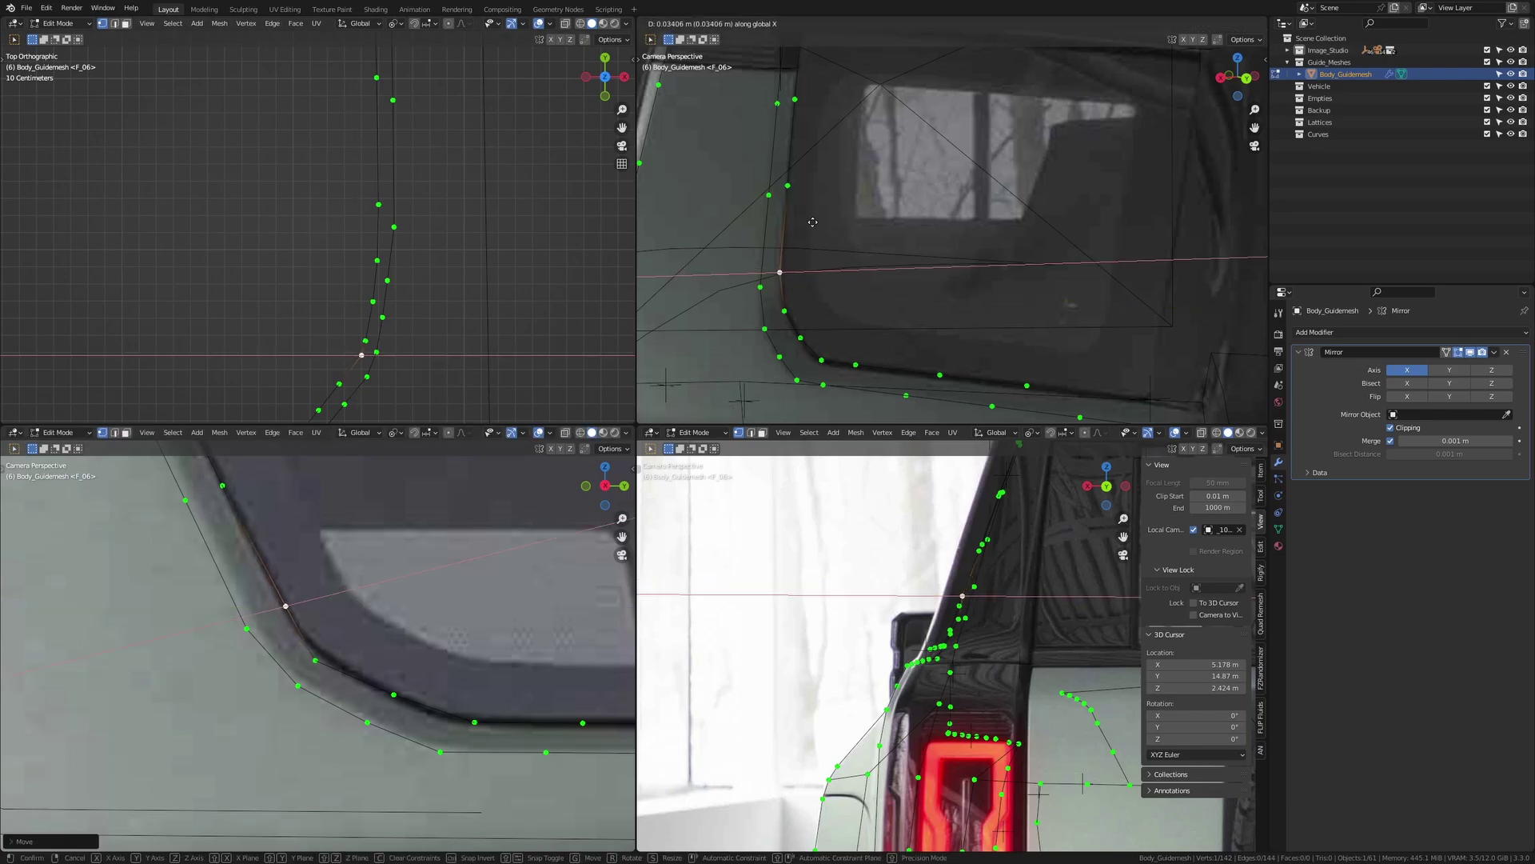
click(843, 209)
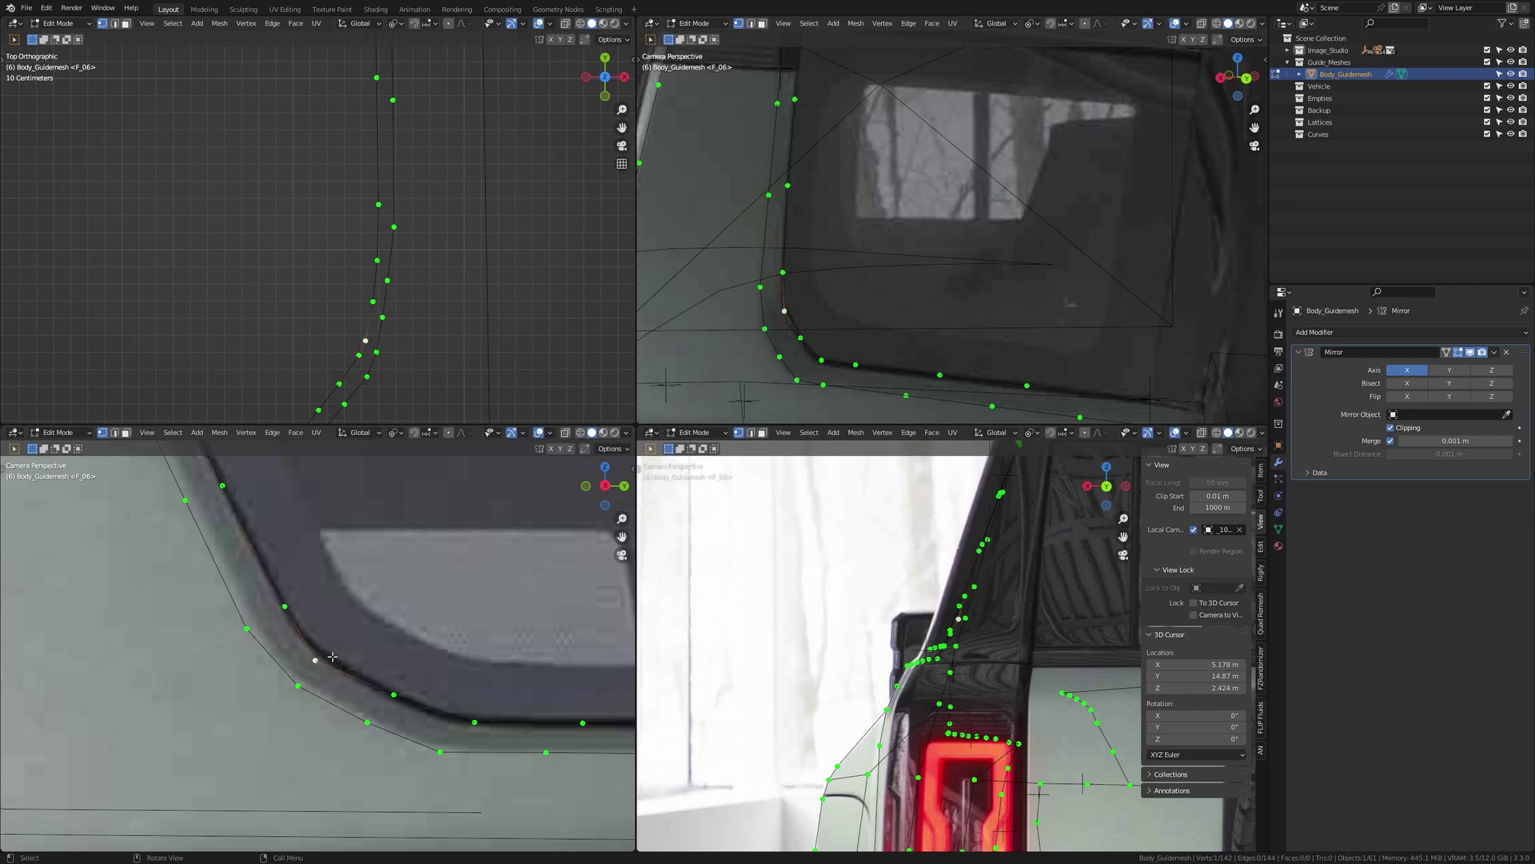
Adjust the inner-line vertex just below it along Y, and along X, to fit the glass edge in both photos.
key(g)
key(x)
key(y)
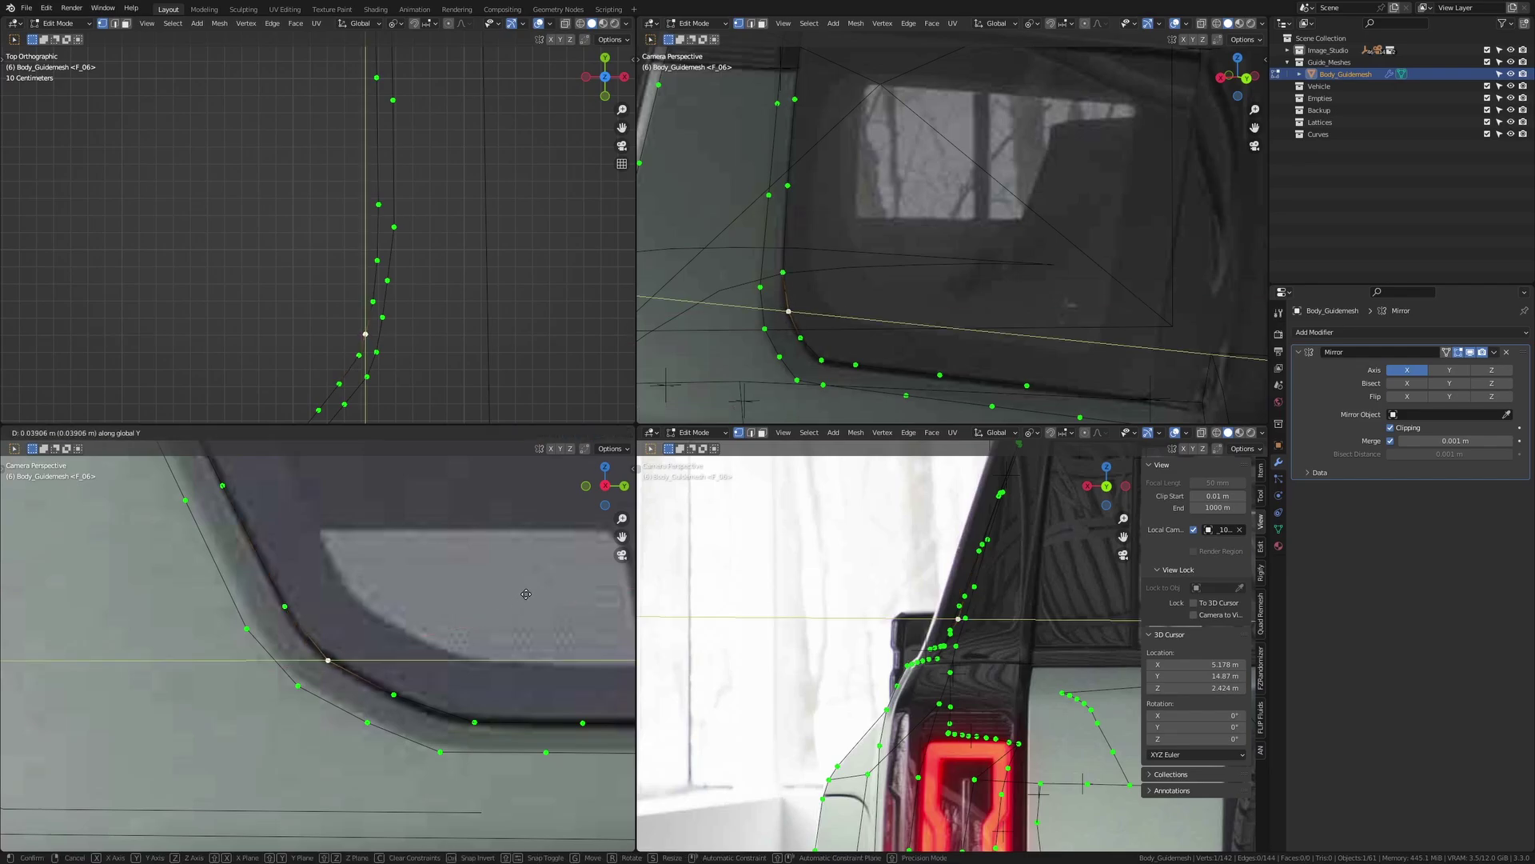
click(526, 594)
key(g)
key(x)
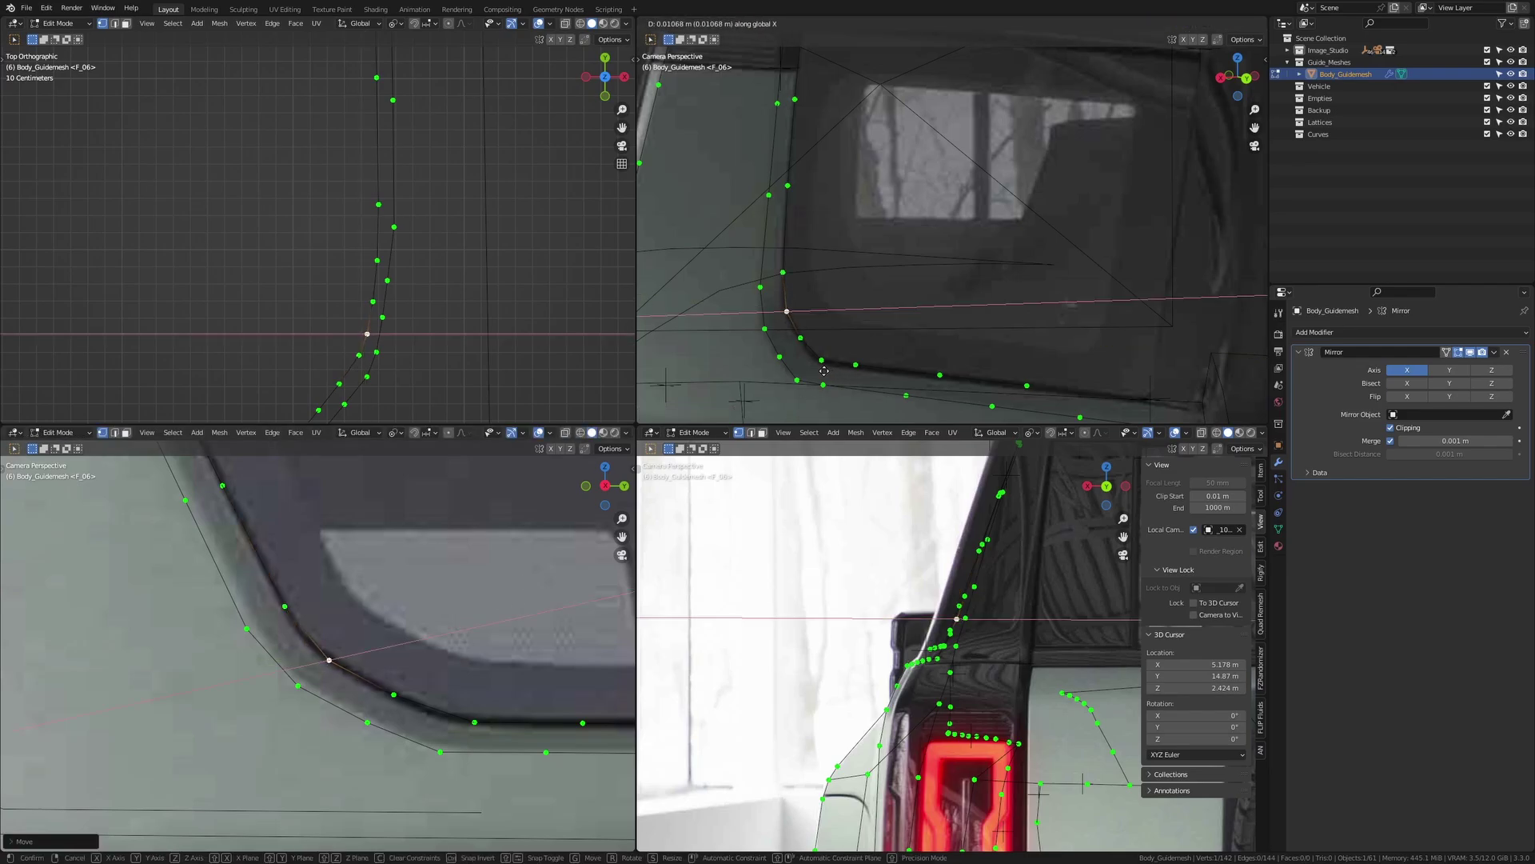
click(824, 370)
In the top view, check the two lines without vertices and nudge the outer-line vertex at the corner's start along X.
key(Tab)
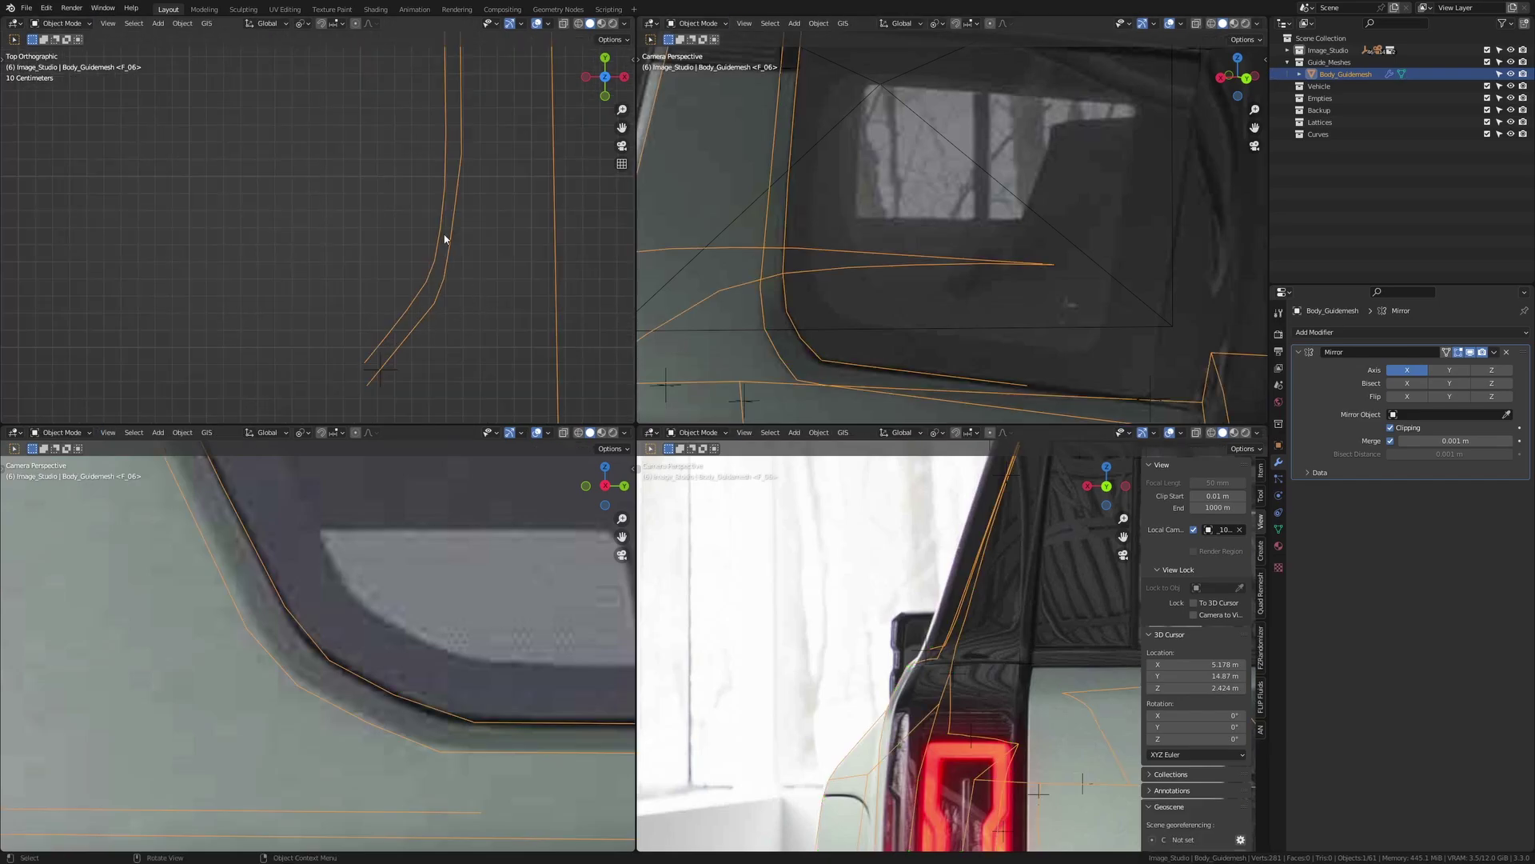
key(Tab)
shift+middle_drag(408, 216, 428, 106)
key(Tab)
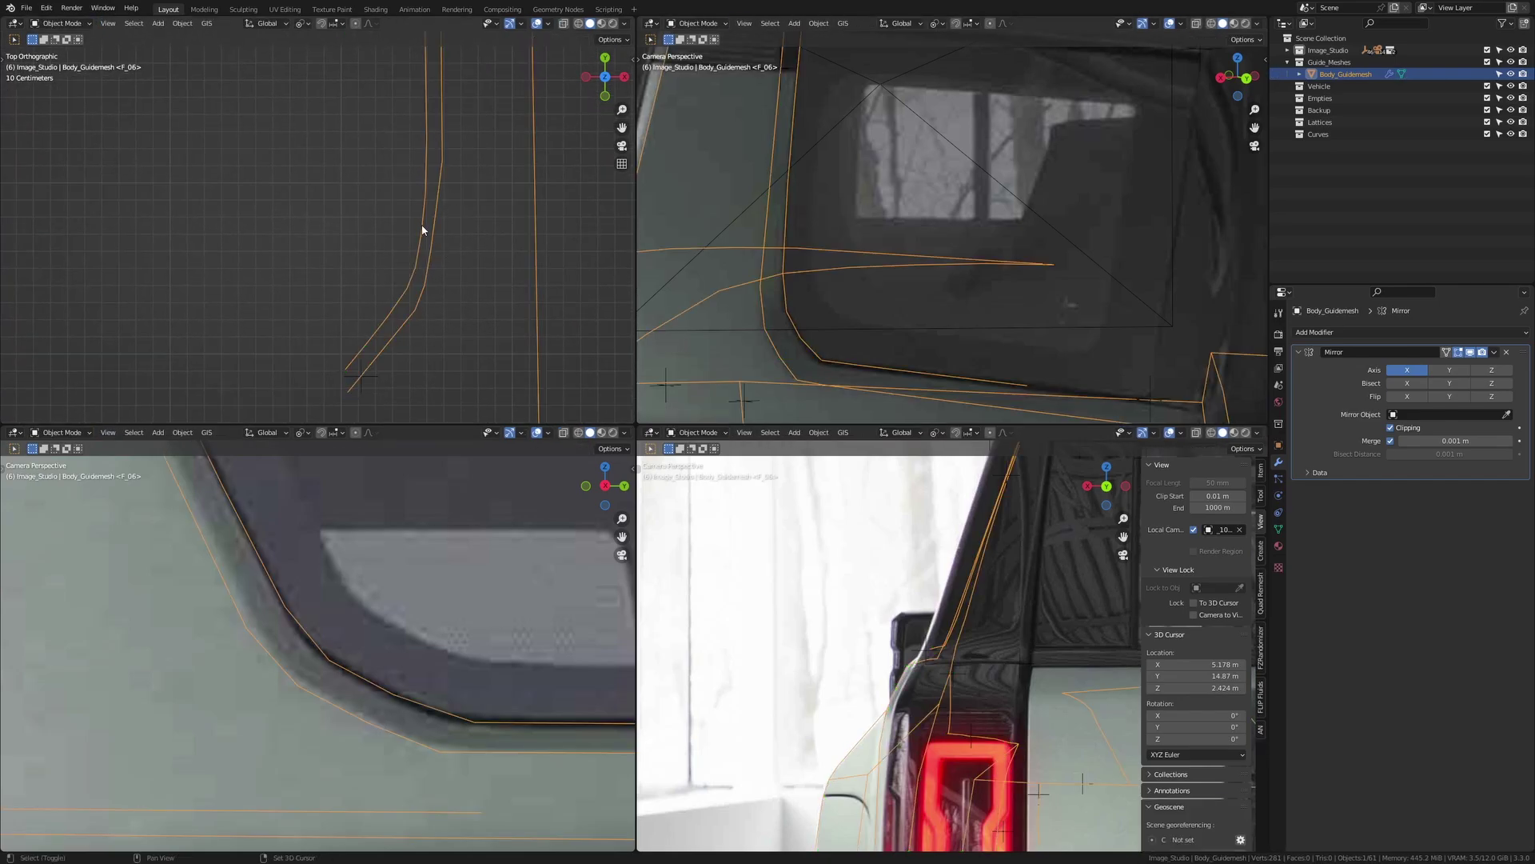
shift+middle_drag(424, 229, 415, 268)
key(Tab)
scroll(436, 284, up, 1)
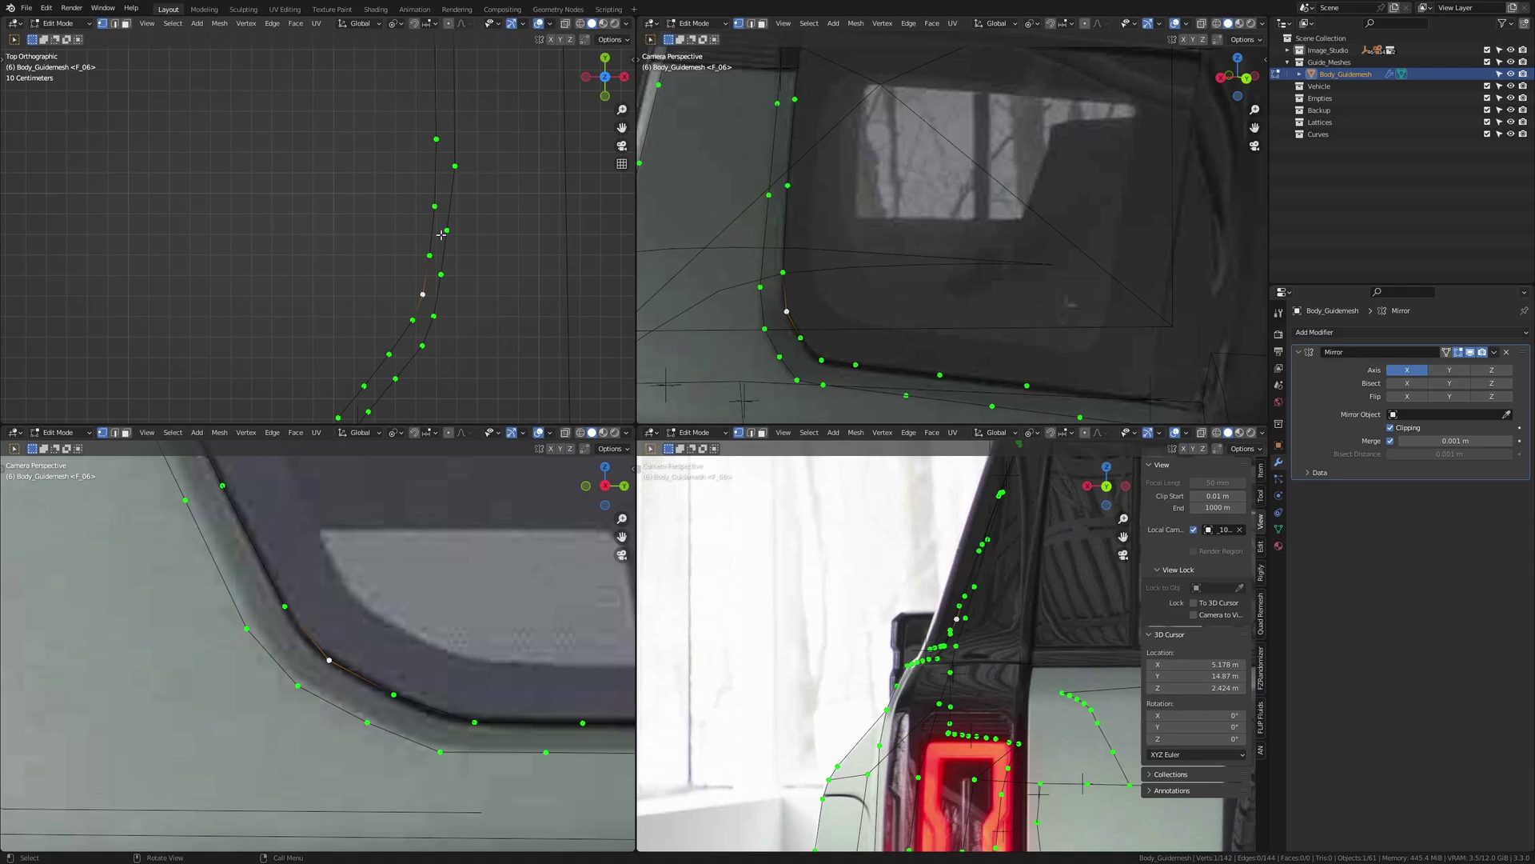
key(g)
key(x)
click(504, 275)
Nudge the next two outer-line vertices of the rounded corner along X to even out the curve seen from above.
click(457, 273)
key(g)
key(x)
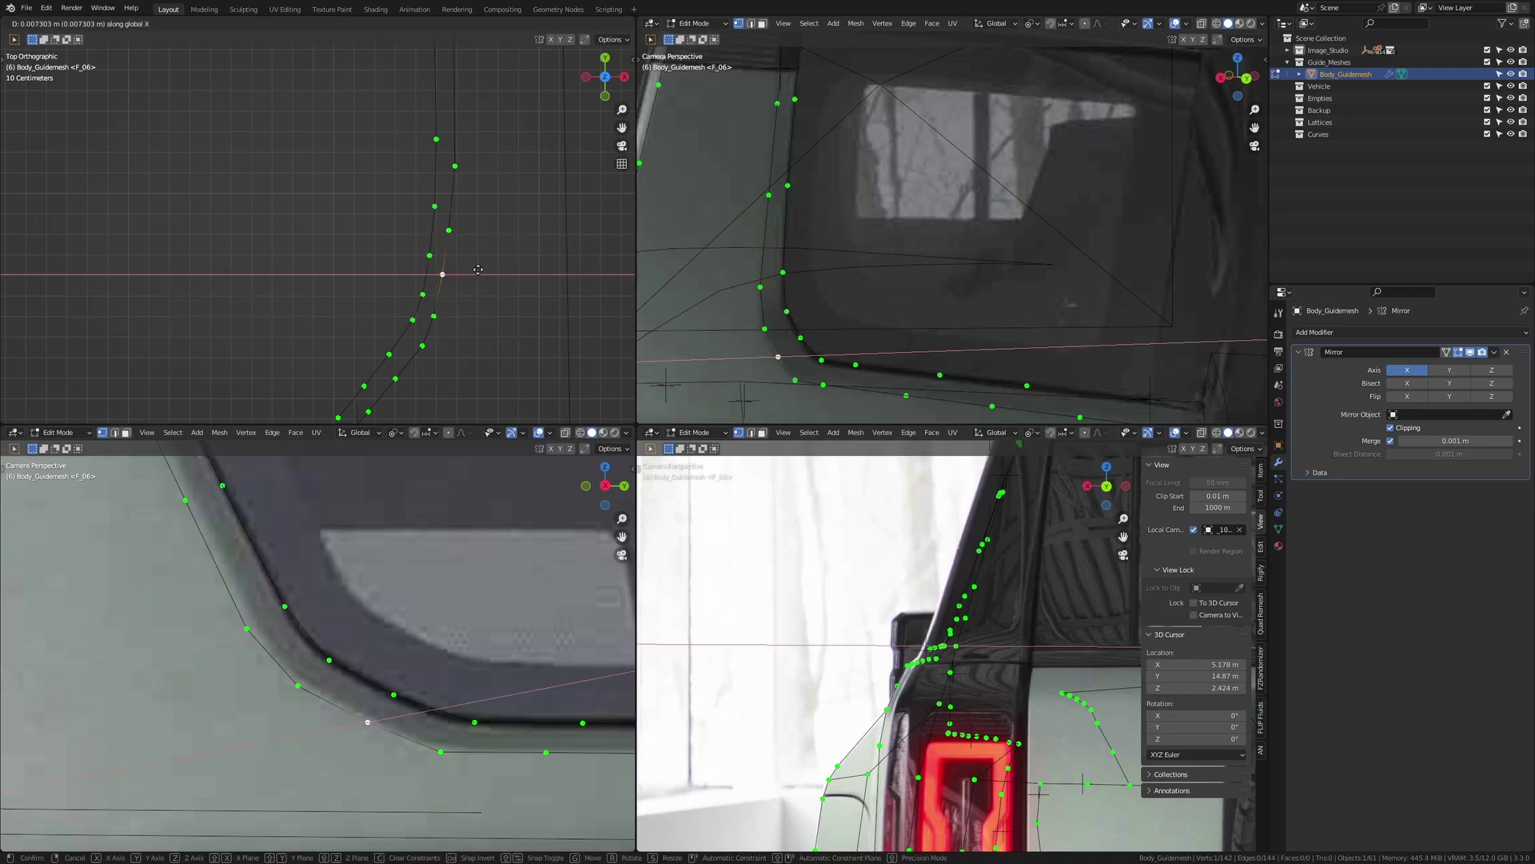
click(478, 270)
click(451, 322)
key(g)
key(x)
click(460, 320)
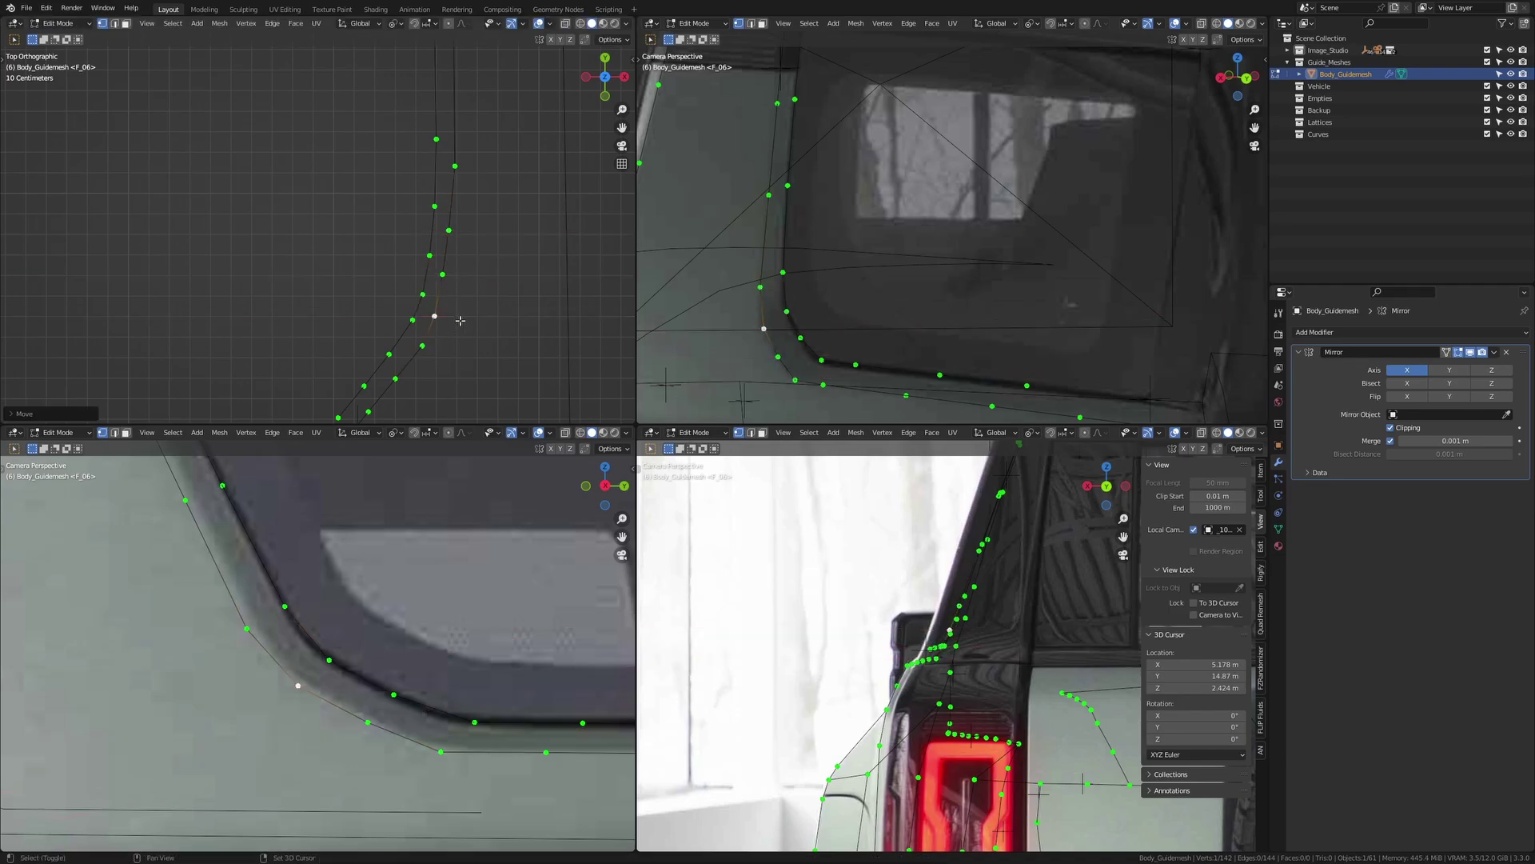
Switch the top view back to the camera photo and vertex-slide the first bottom-edge inner-line vertex toward the rounded corner.
key(Tab)
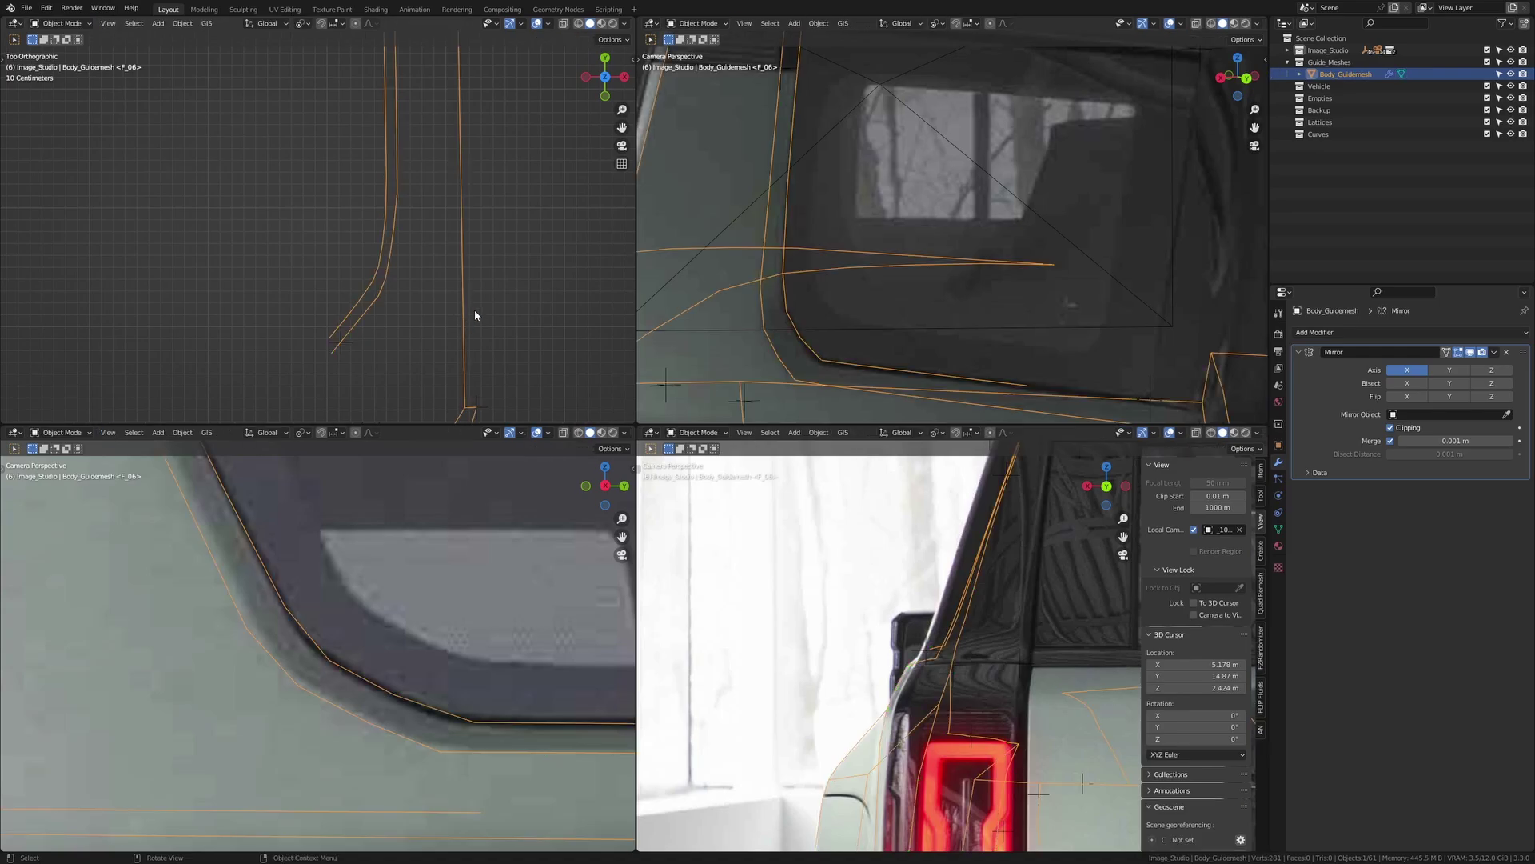
key(KP_0)
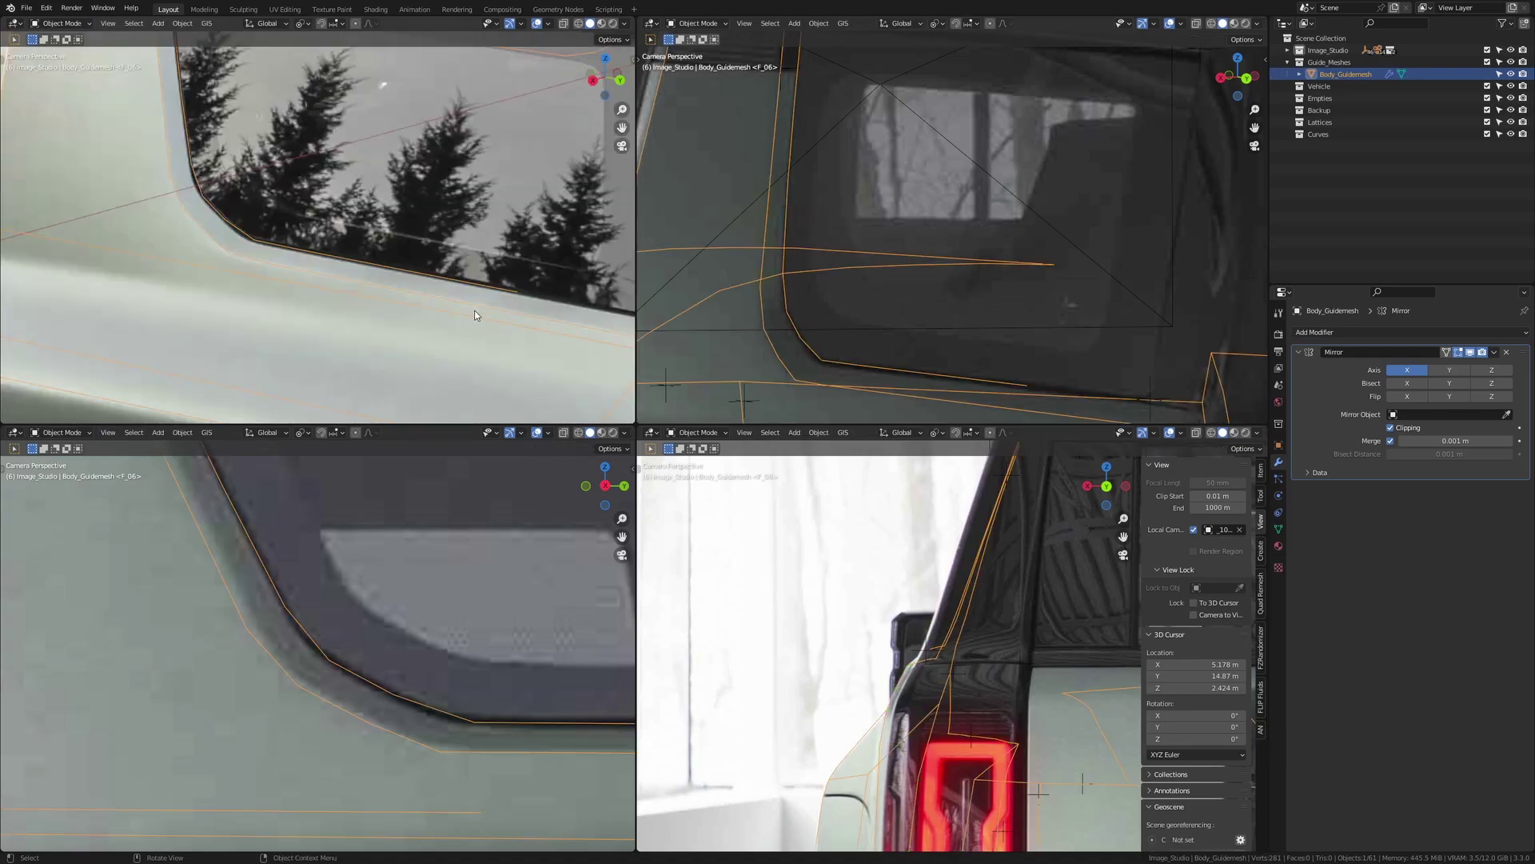
key(Tab)
shift+middle_drag(490, 280, 353, 216)
scroll(348, 214, up, 2)
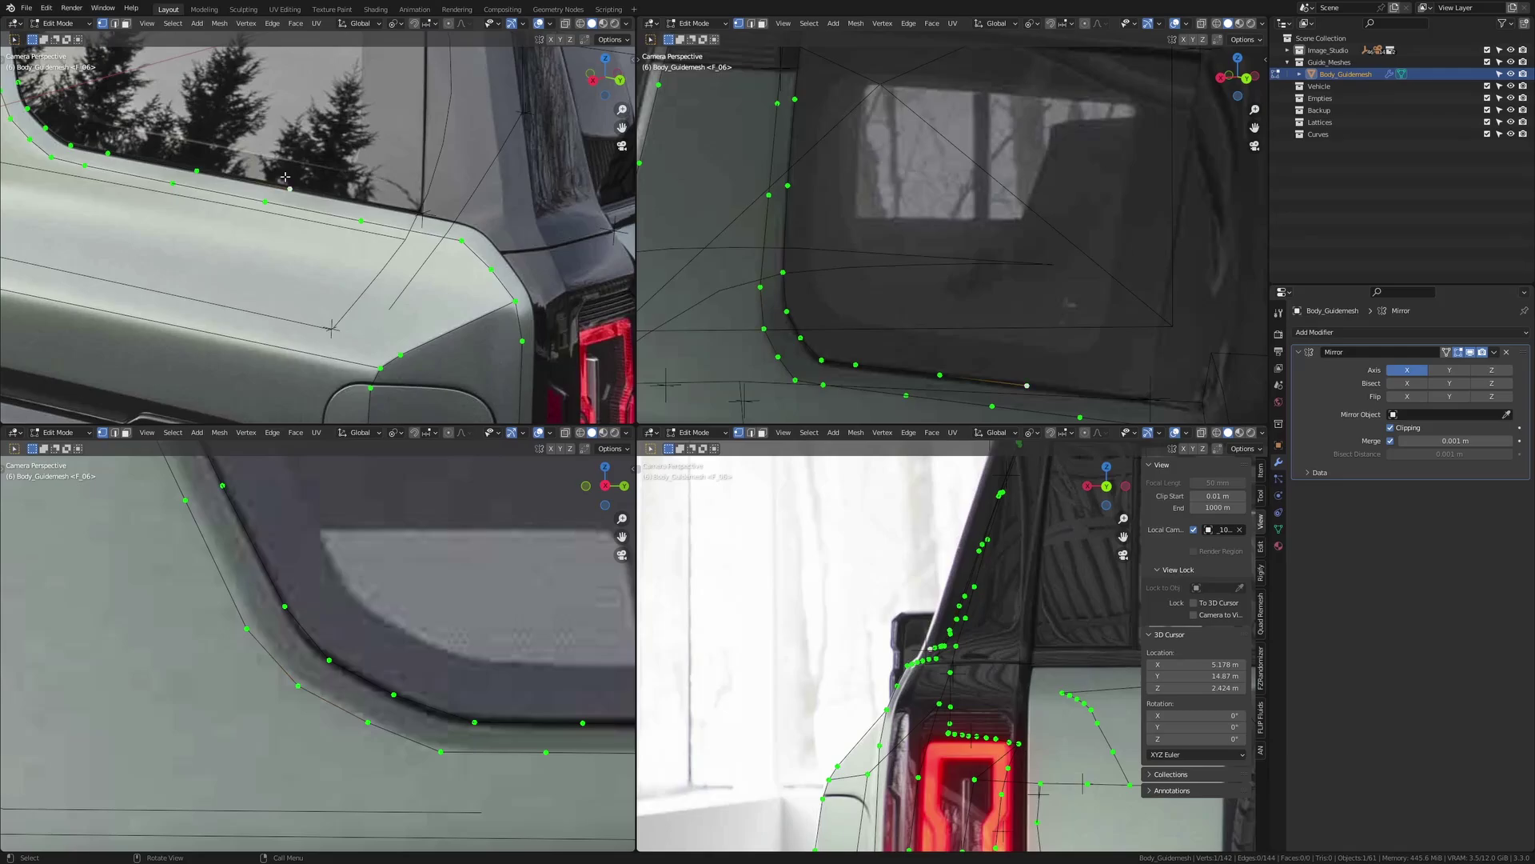
shift+middle_drag(177, 173, 328, 264)
scroll(312, 251, up, 3)
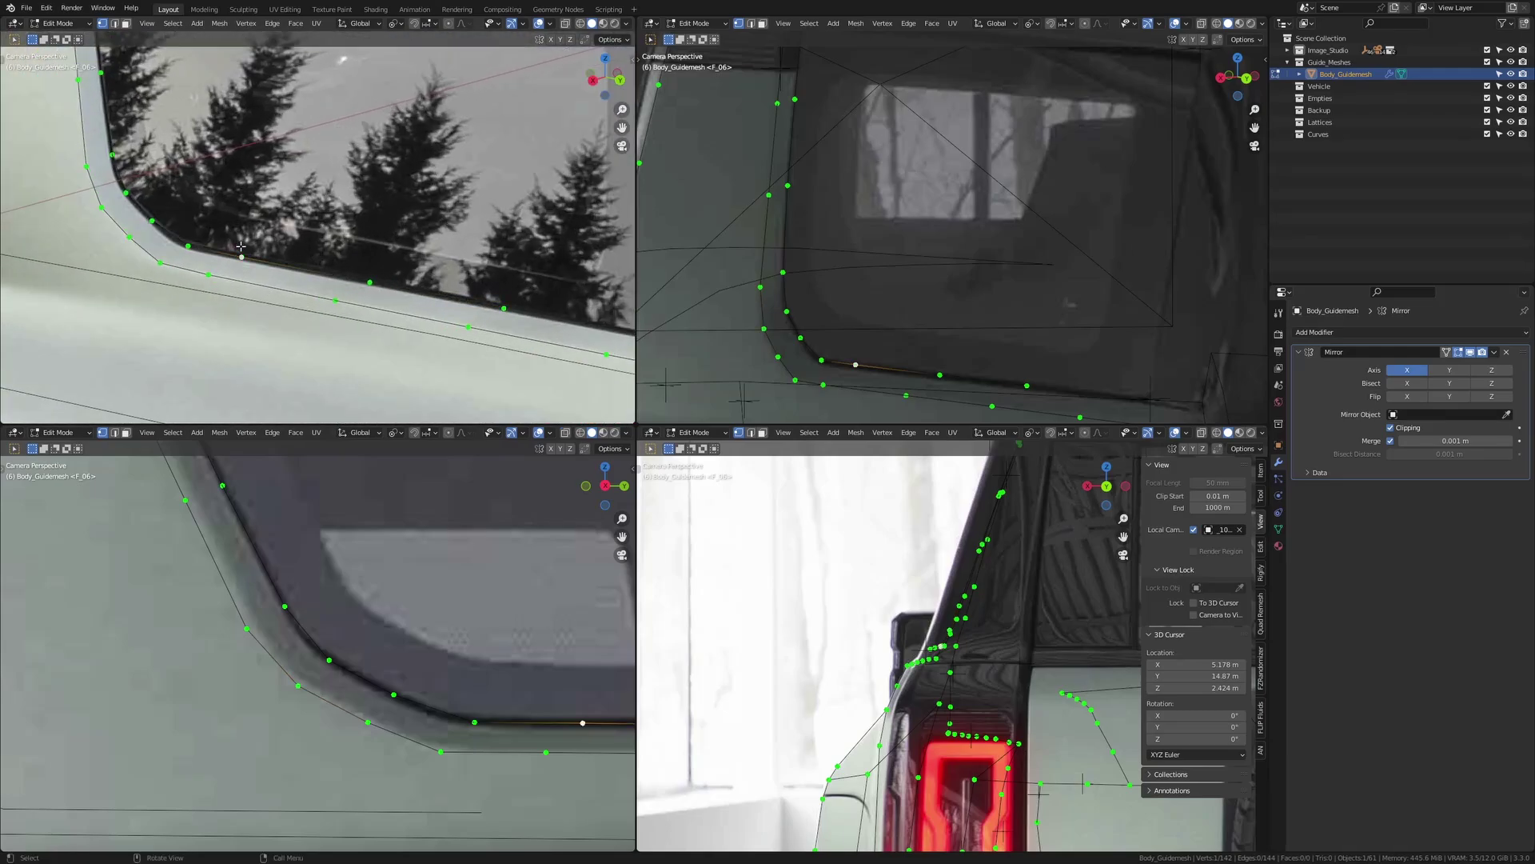
key(g)
key(g)
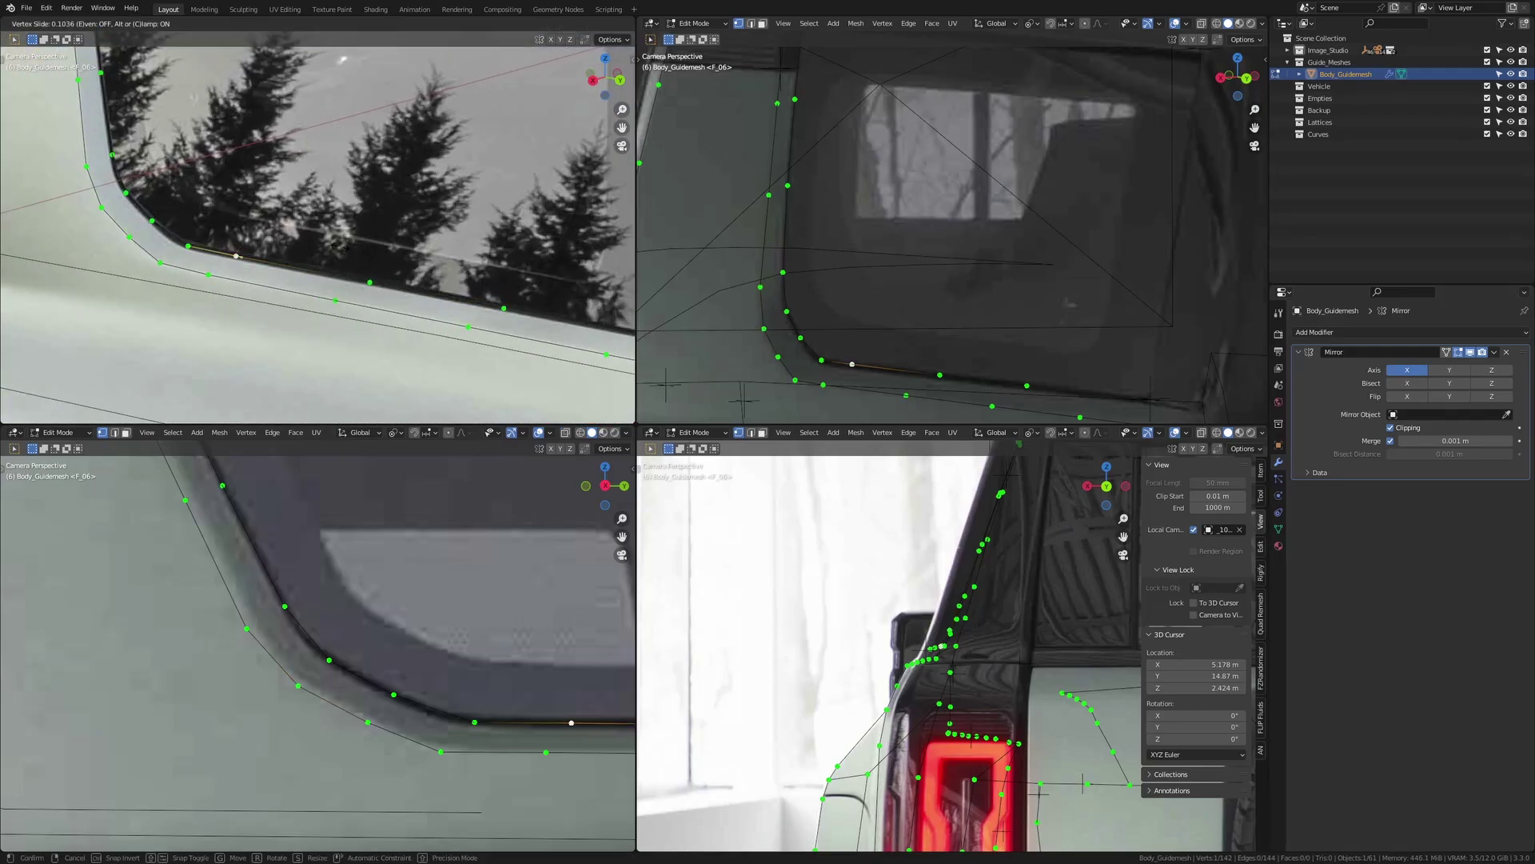
click(262, 185)
Vertex-slide the end vertex of the bottom glass-edge line forward and space the three bottom-edge vertices evenly with Space.
scroll(360, 224, down, 1)
shift+middle_drag(473, 265, 378, 236)
click(379, 264)
key(g)
key(g)
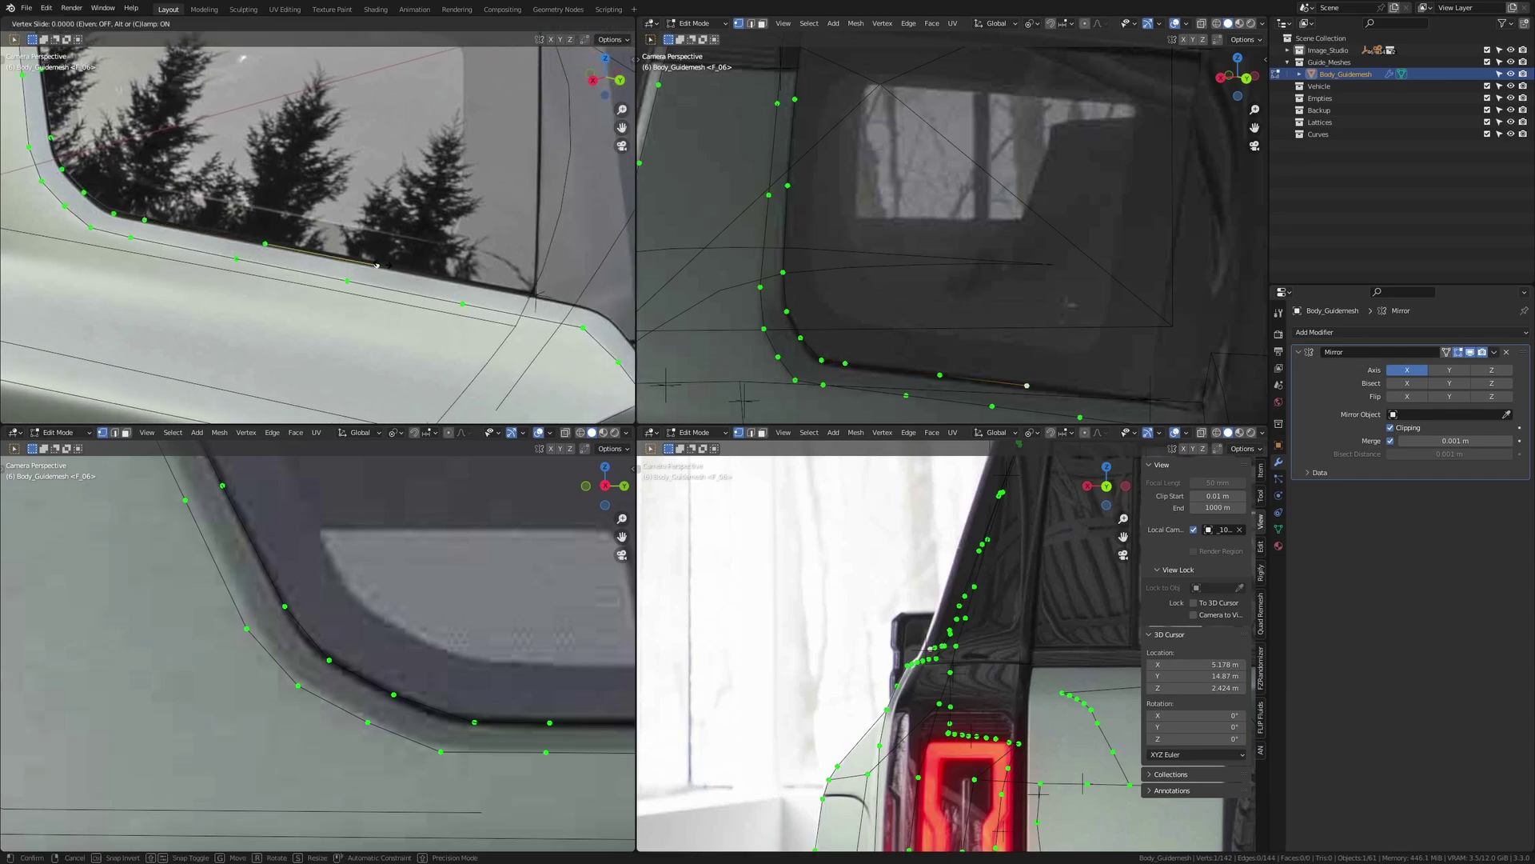
click(283, 146)
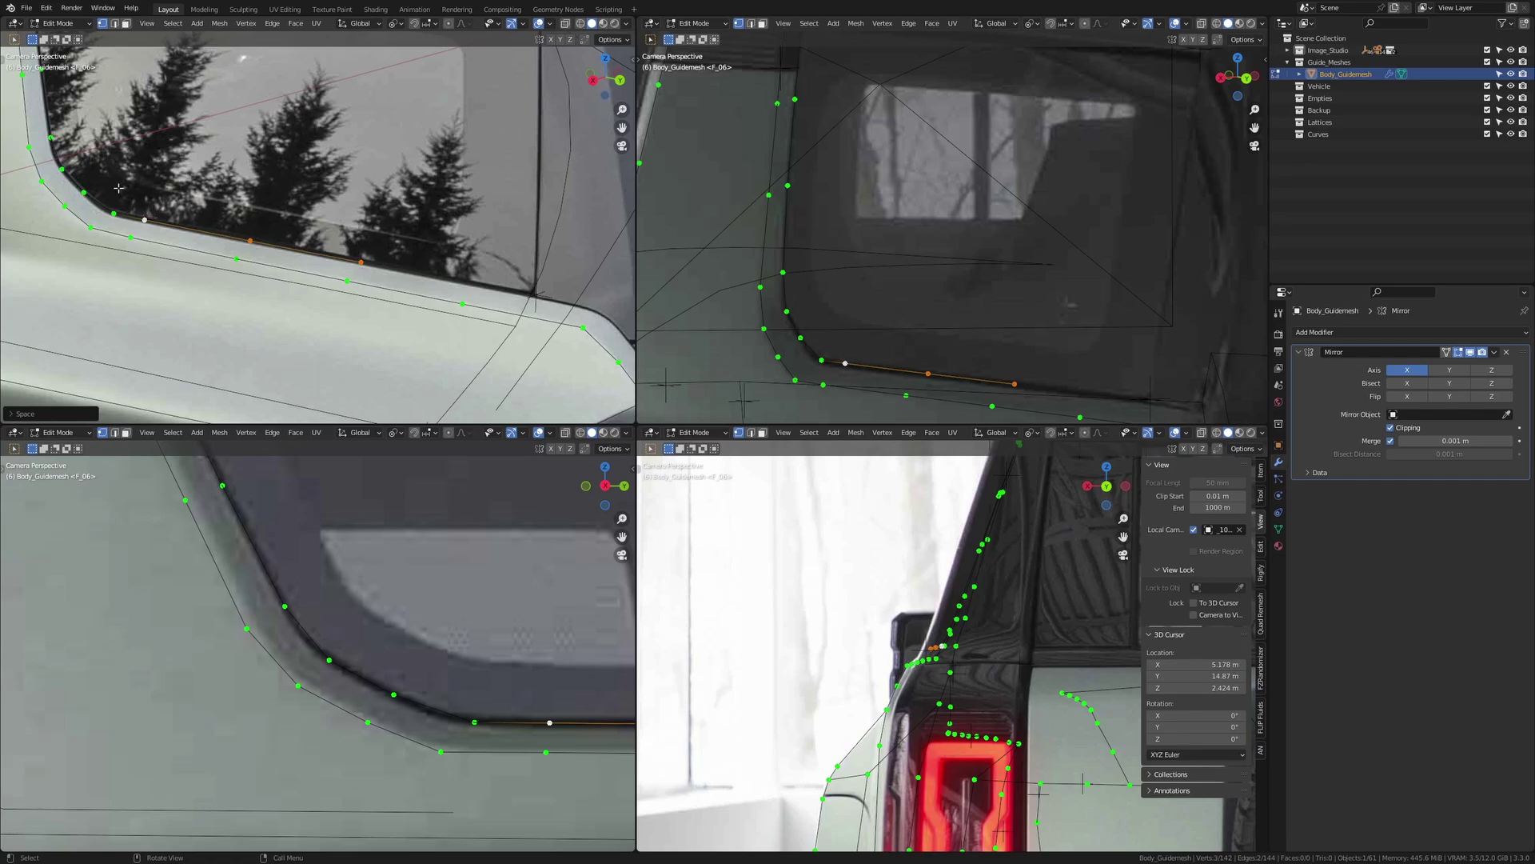
Select the body-line vertices around the rear fender corner as a path and duplicate them with an inward offset along X.
scroll(118, 188, down, 3)
scroll(352, 206, up, 2)
shift+middle_drag(463, 293, 304, 175)
scroll(352, 205, down, 2)
scroll(304, 174, up, 1)
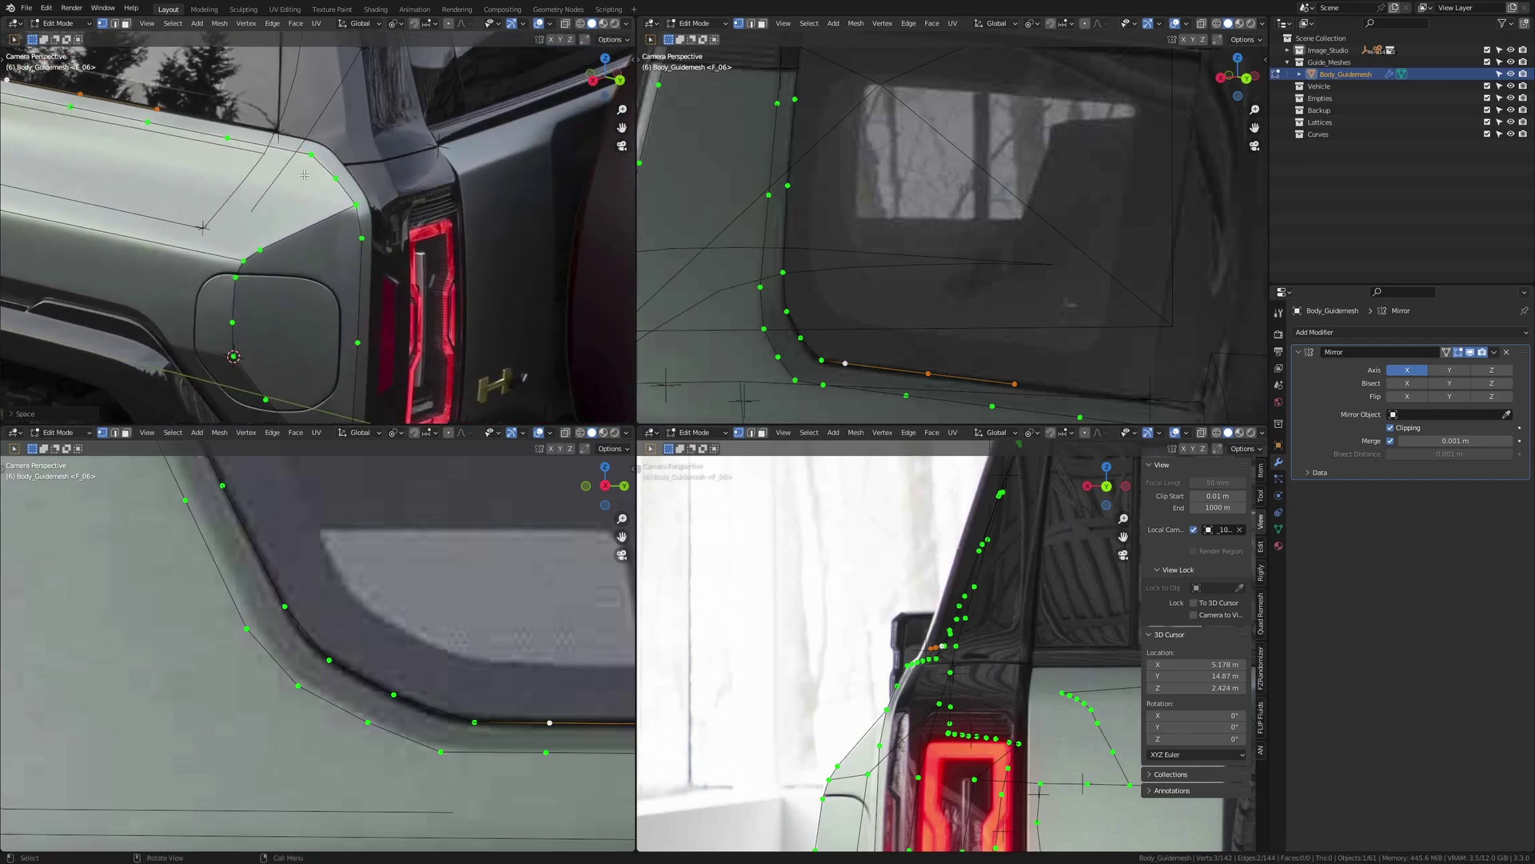
scroll(192, 165, down, 1)
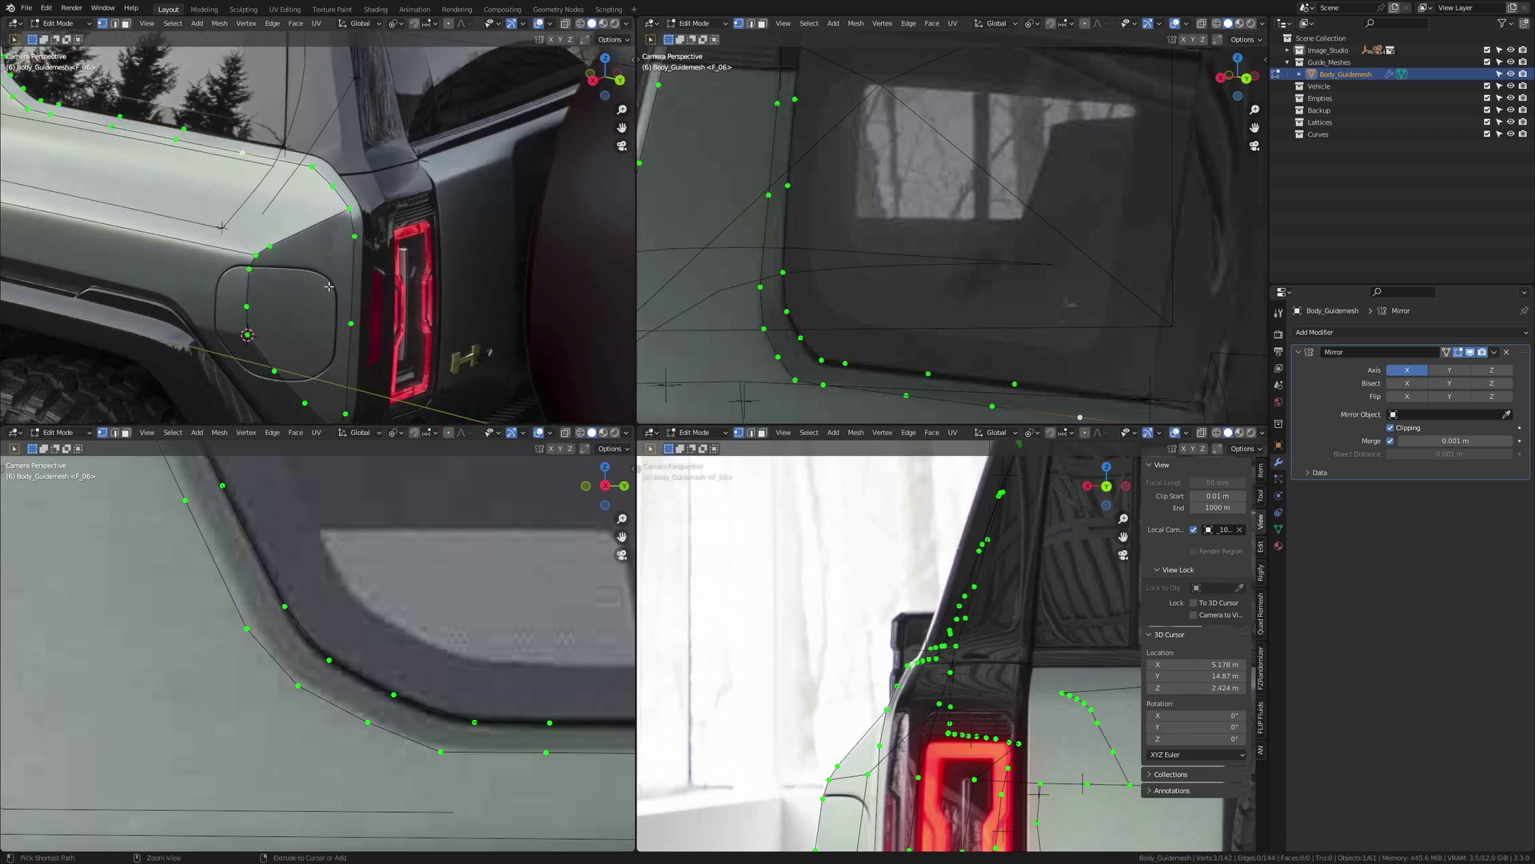
scroll(352, 199, up, 2)
shift+middle_drag(365, 166, 242, 265)
key(shift+d)
key(x)
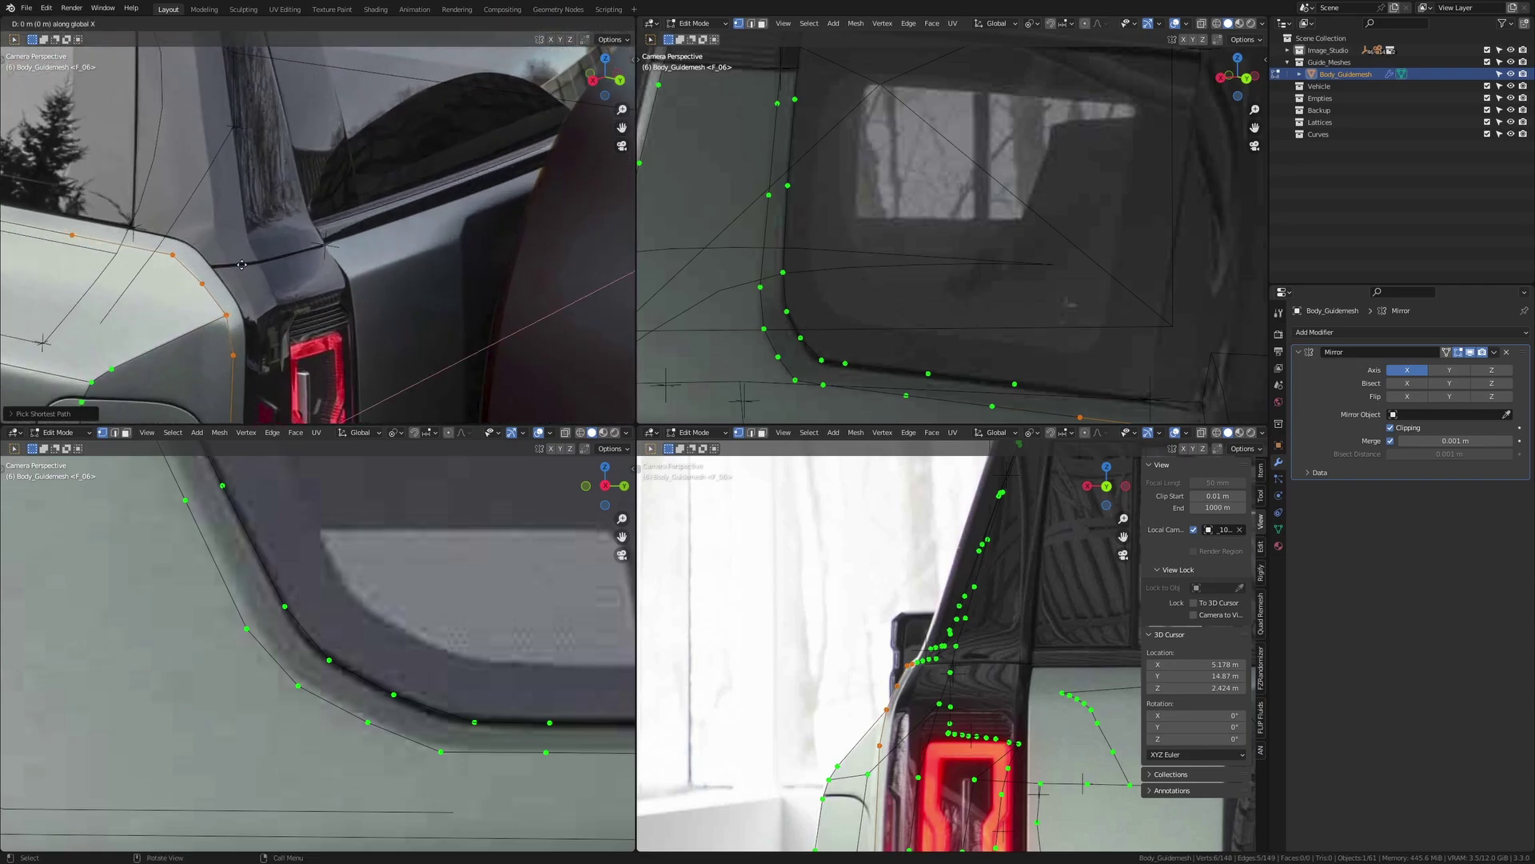
click(321, 148)
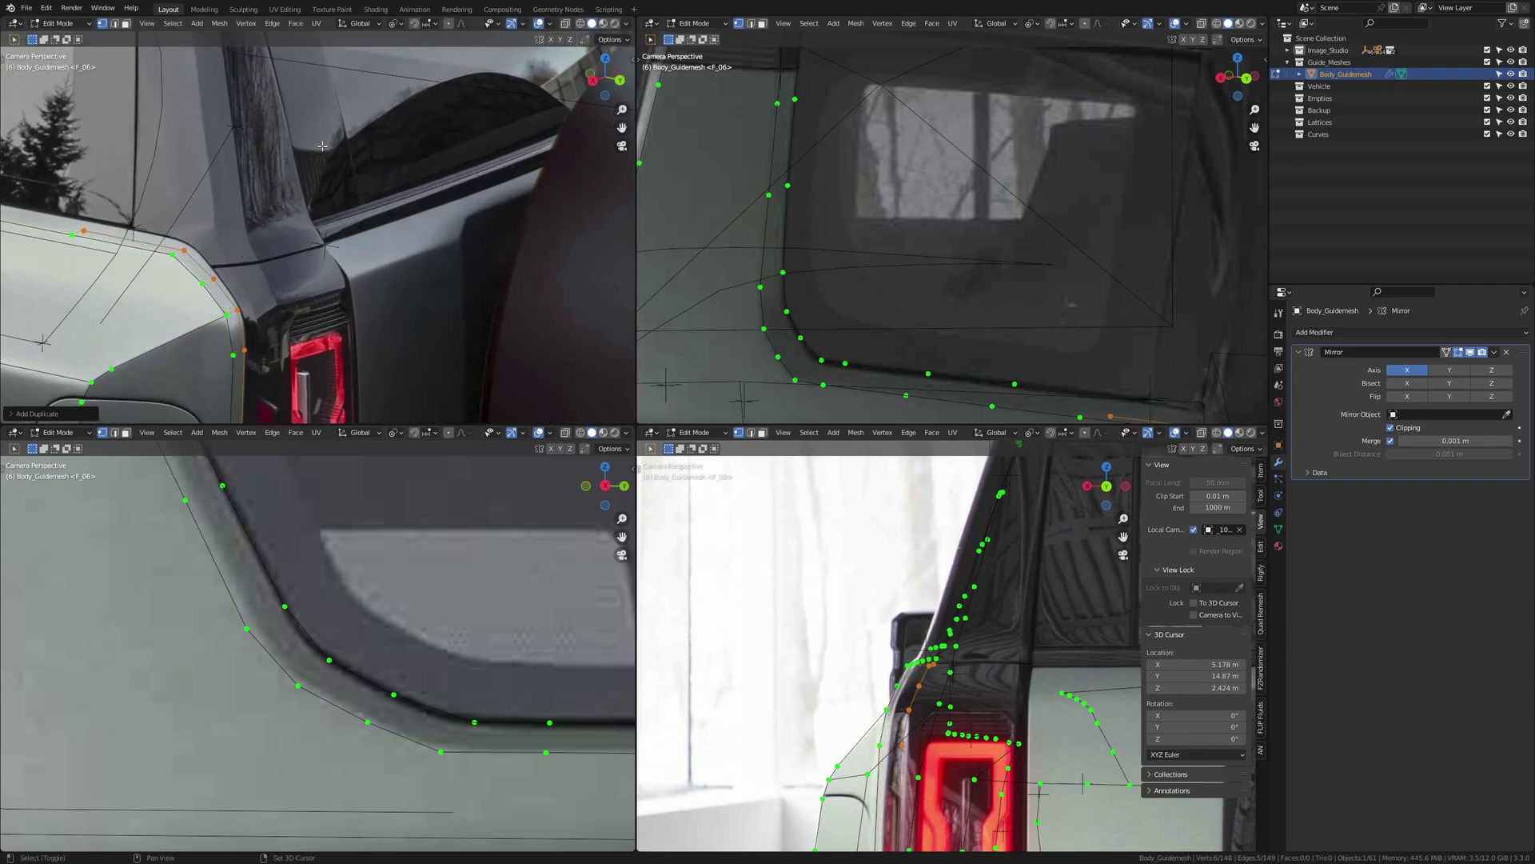
Raise the duplicated fender-corner line along Z onto the panel gap below the rear pillar.
scroll(448, 608, down, 6)
shift+middle_drag(592, 599, 362, 646)
scroll(246, 612, up, 2)
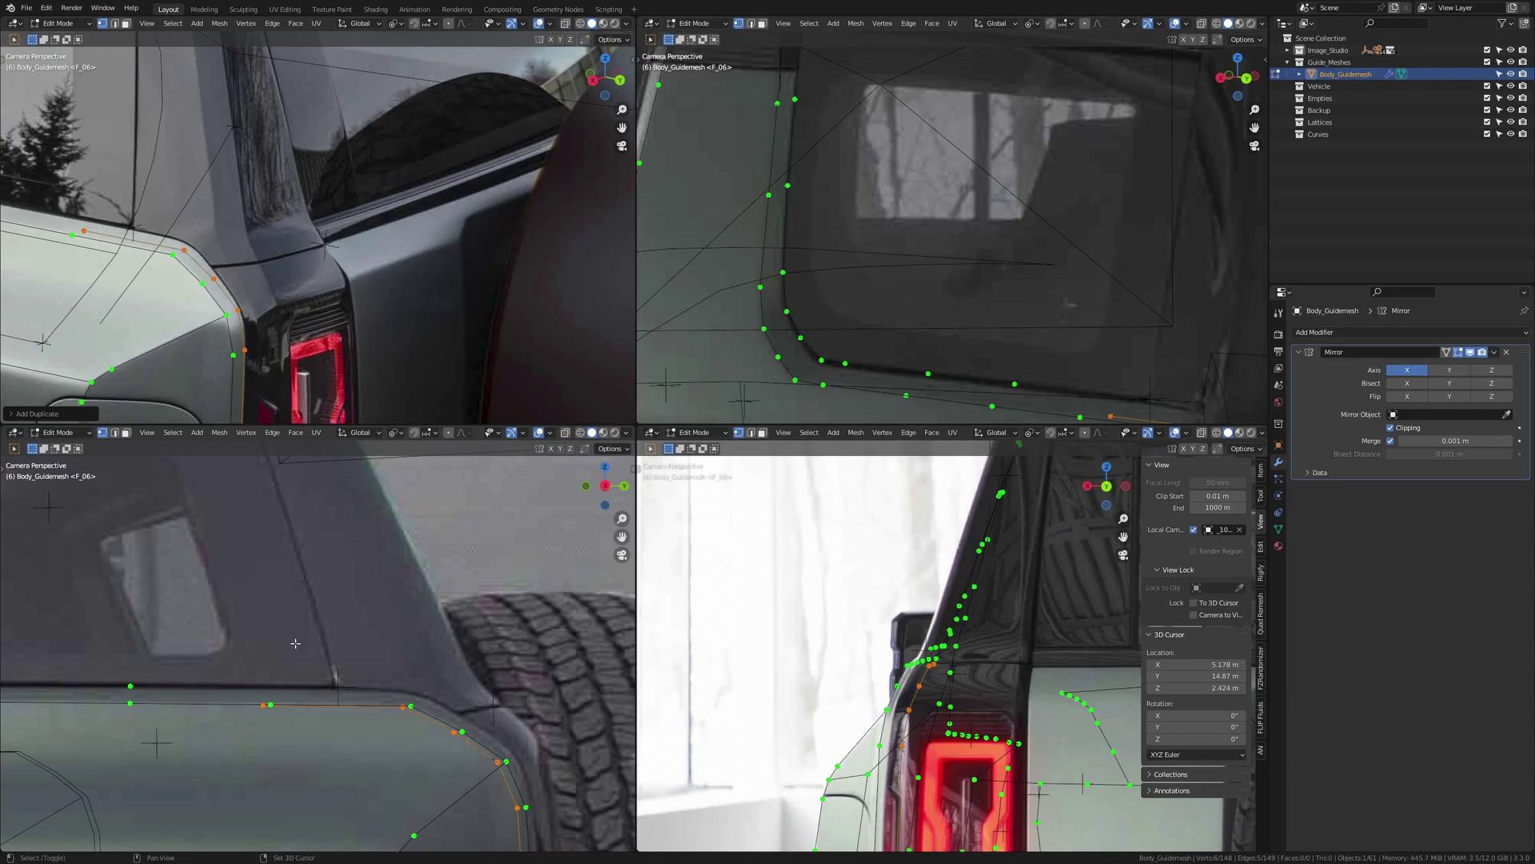
shift+middle_drag(132, 260, 255, 240)
scroll(255, 240, up, 1)
key(g)
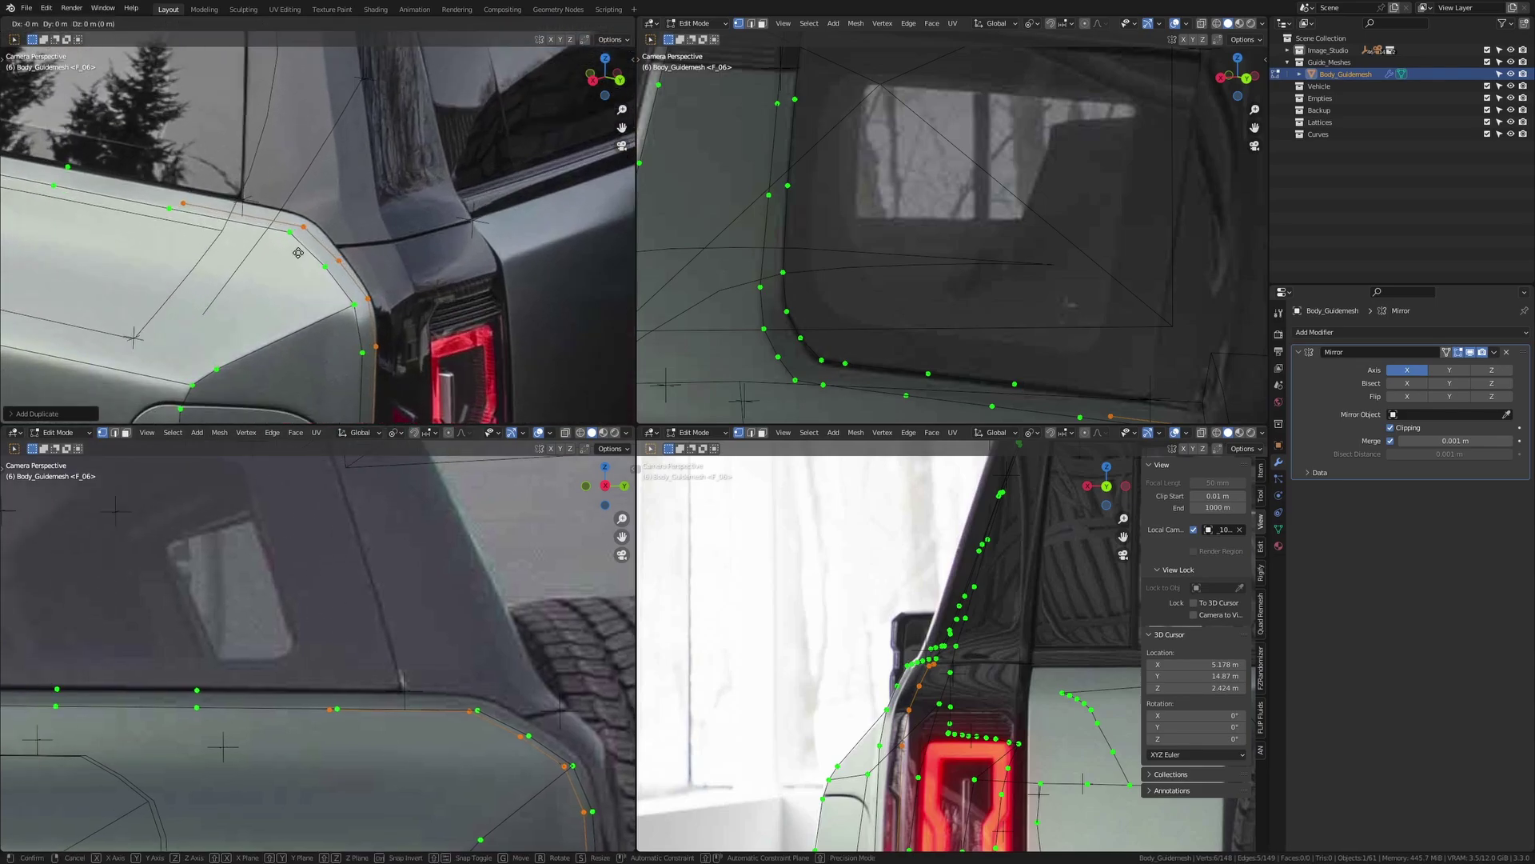
key(z)
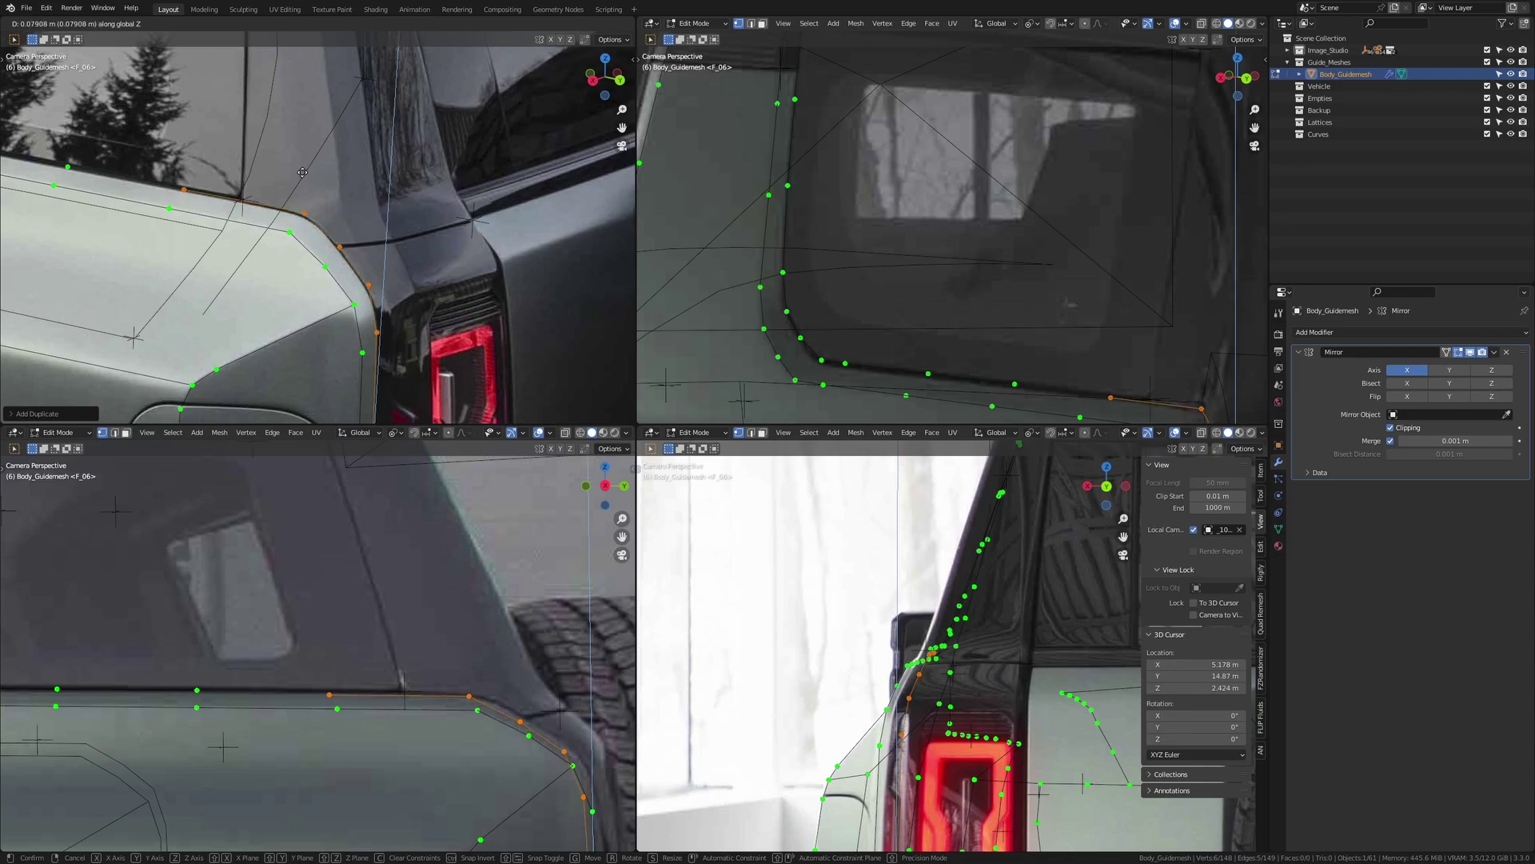
click(303, 172)
Exclude the duplicate's front vertex from the selection and lower its remaining vertices slightly along Z onto the gap.
scroll(279, 249, up, 2)
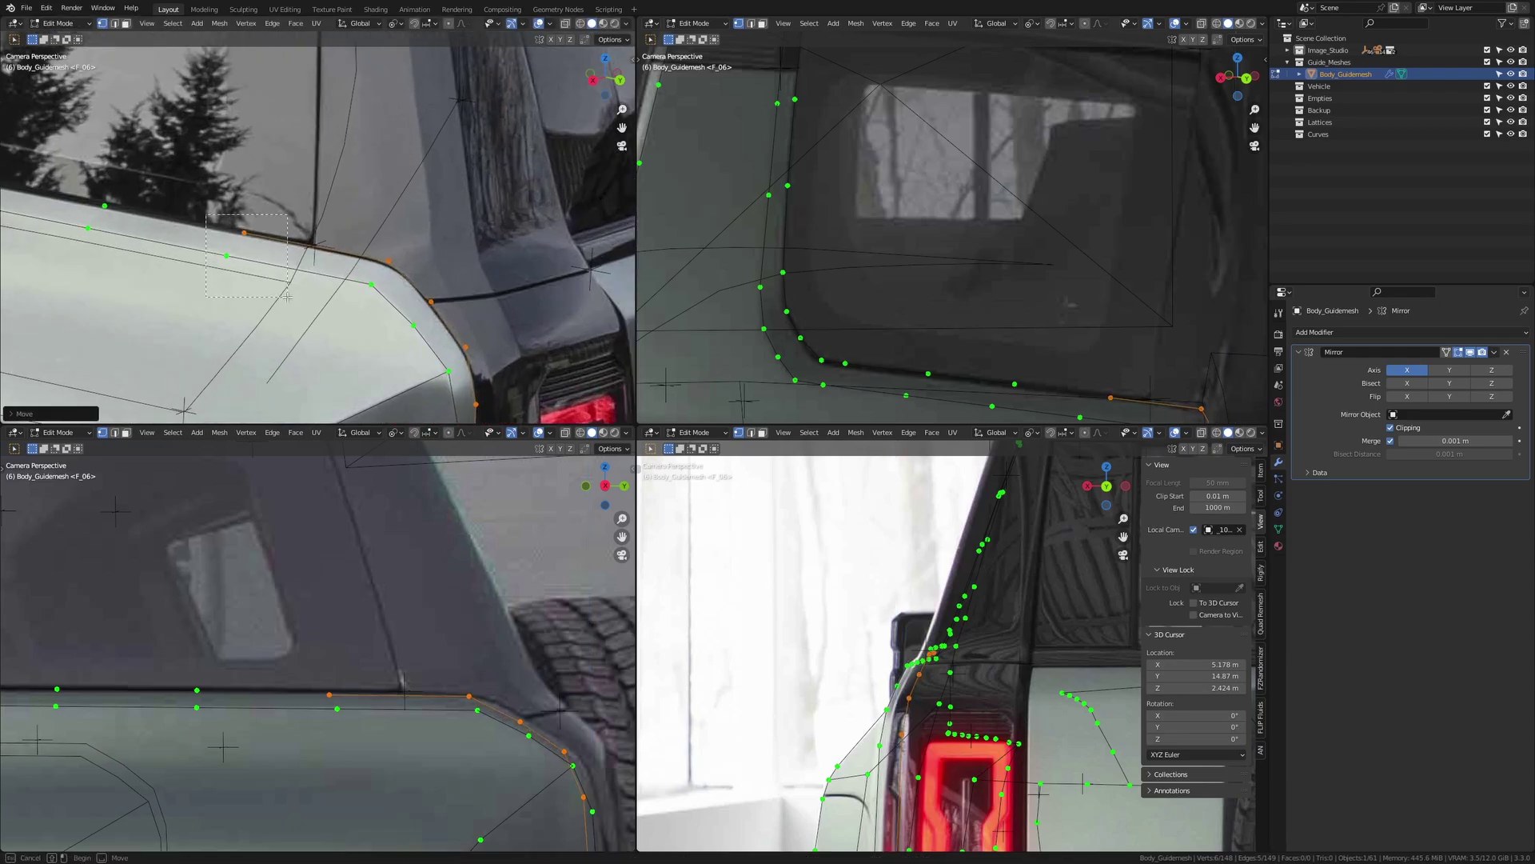
ctrl+drag(287, 296, 289, 299)
shift+middle_drag(419, 630, 385, 610)
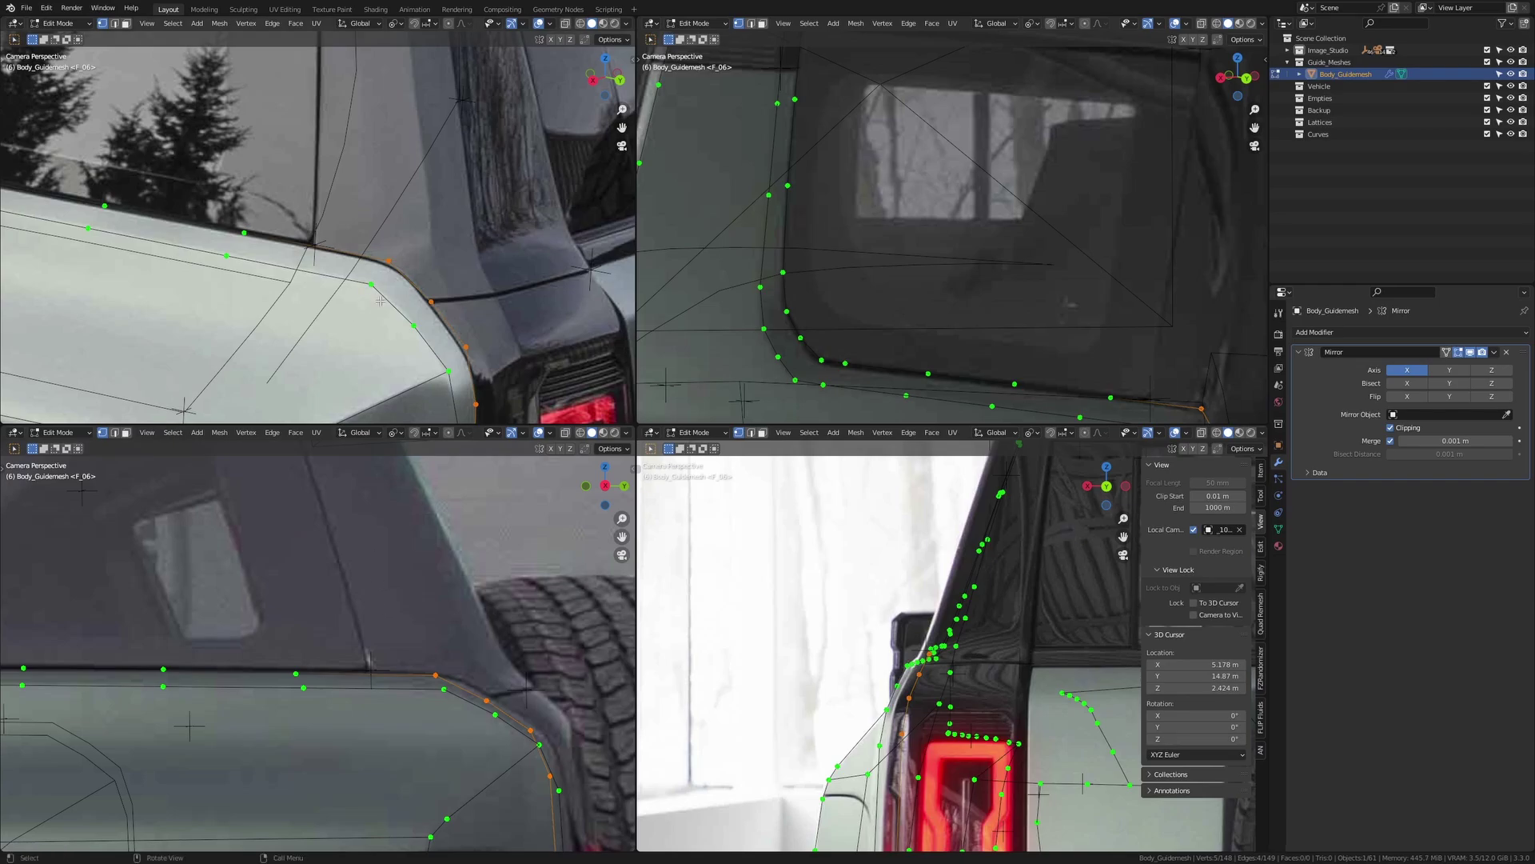
key(g)
key(z)
click(381, 335)
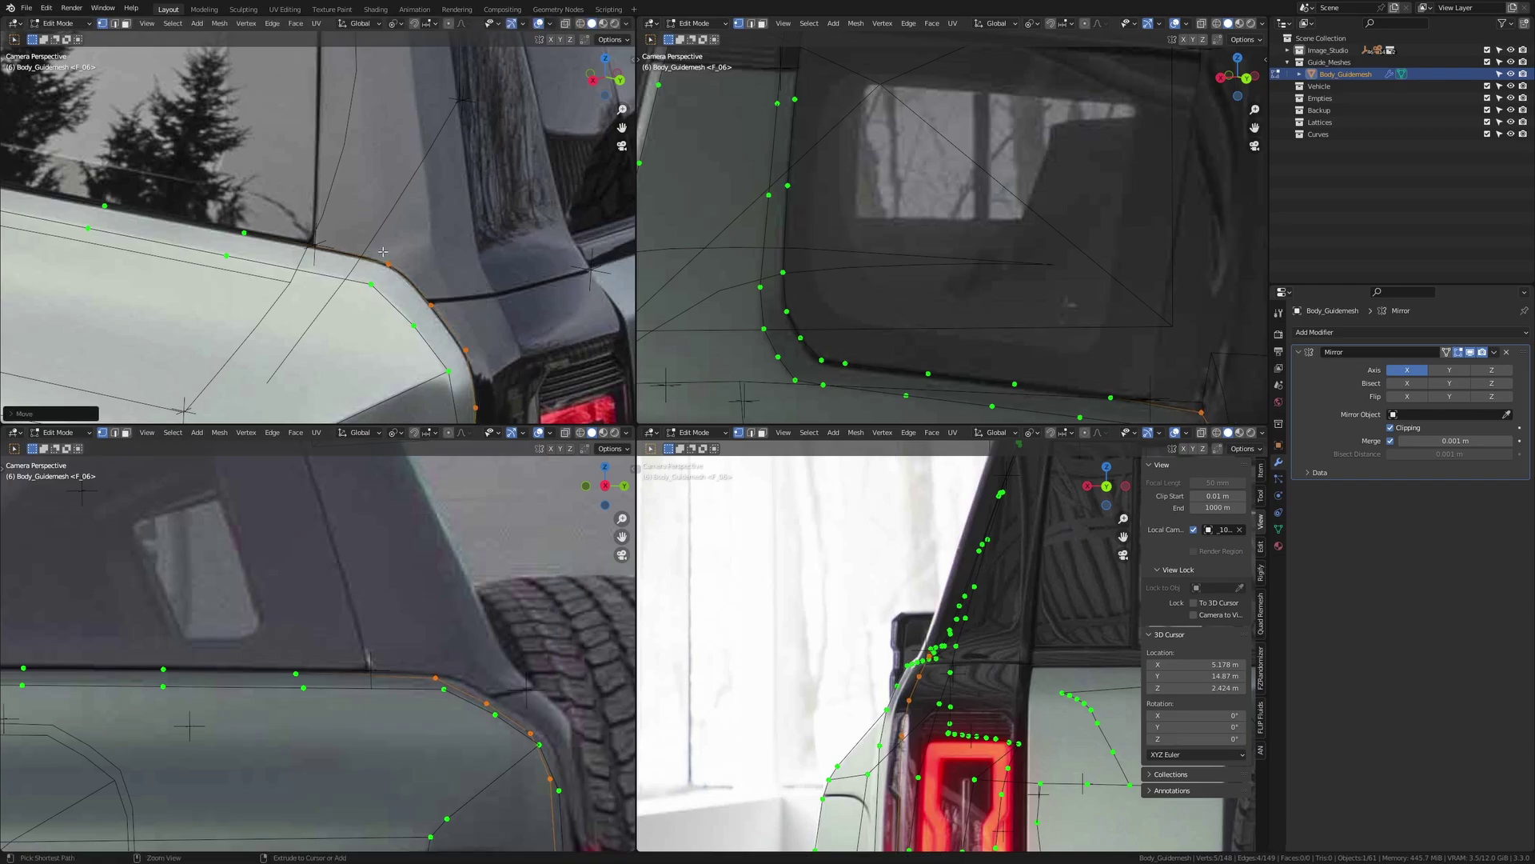
Narrow the selection to the rear vertices of the duplicated line and reposition one against the fender corner in the side photo.
ctrl+drag(411, 278, 415, 282)
shift+middle_drag(492, 366, 441, 296)
scroll(1090, 352, down, 3)
shift+middle_drag(1090, 353, 956, 247)
scroll(909, 182, up, 4)
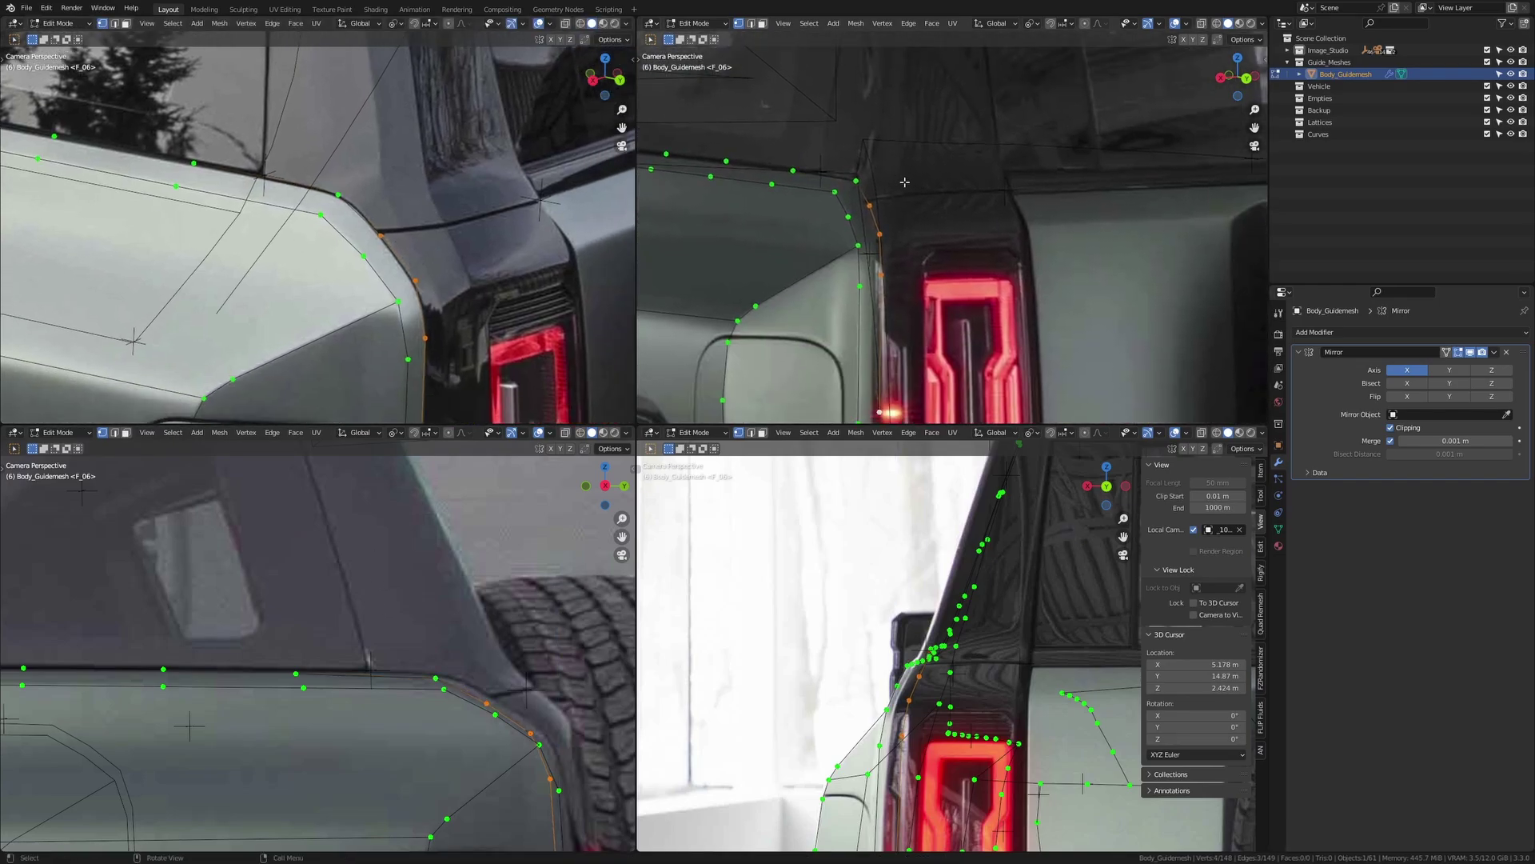
scroll(974, 804, up, 2)
shift+middle_drag(974, 804, 1054, 759)
scroll(352, 231, down, 1)
shift+middle_drag(352, 232, 336, 188)
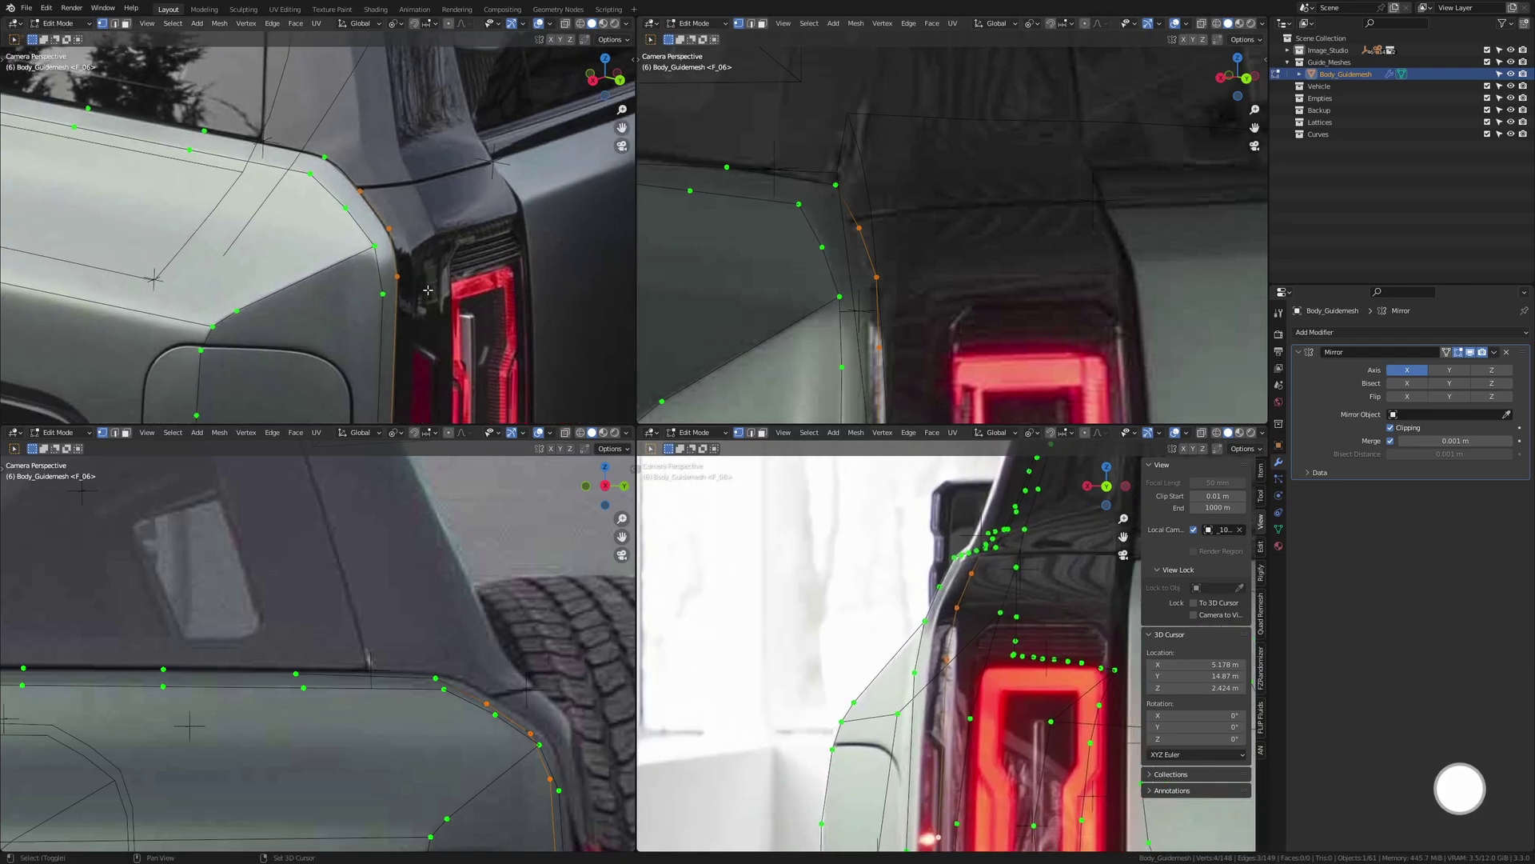
scroll(472, 668, up, 1)
click(422, 608)
key(g)
mouse_move(472, 667)
shift+middle_down()
mouse_move(463, 597)
mouse_move(404, 589)
mouse_move(448, 588)
mouse_move(477, 691)
shift+middle_up()
click(480, 589)
In the side photo, move the other rear-corner vertices of the duplicated line outward onto the fender's panel edge.
click(481, 640)
key(g)
click(436, 584)
key(g)
click(453, 587)
Shift the upper rear-corner vertices of the duplicated line along X toward the fender's panel edge.
scroll(384, 216, up, 1)
click(399, 235)
key(g)
key(x)
key(x)
click(439, 287)
key(g)
key(x)
key(x)
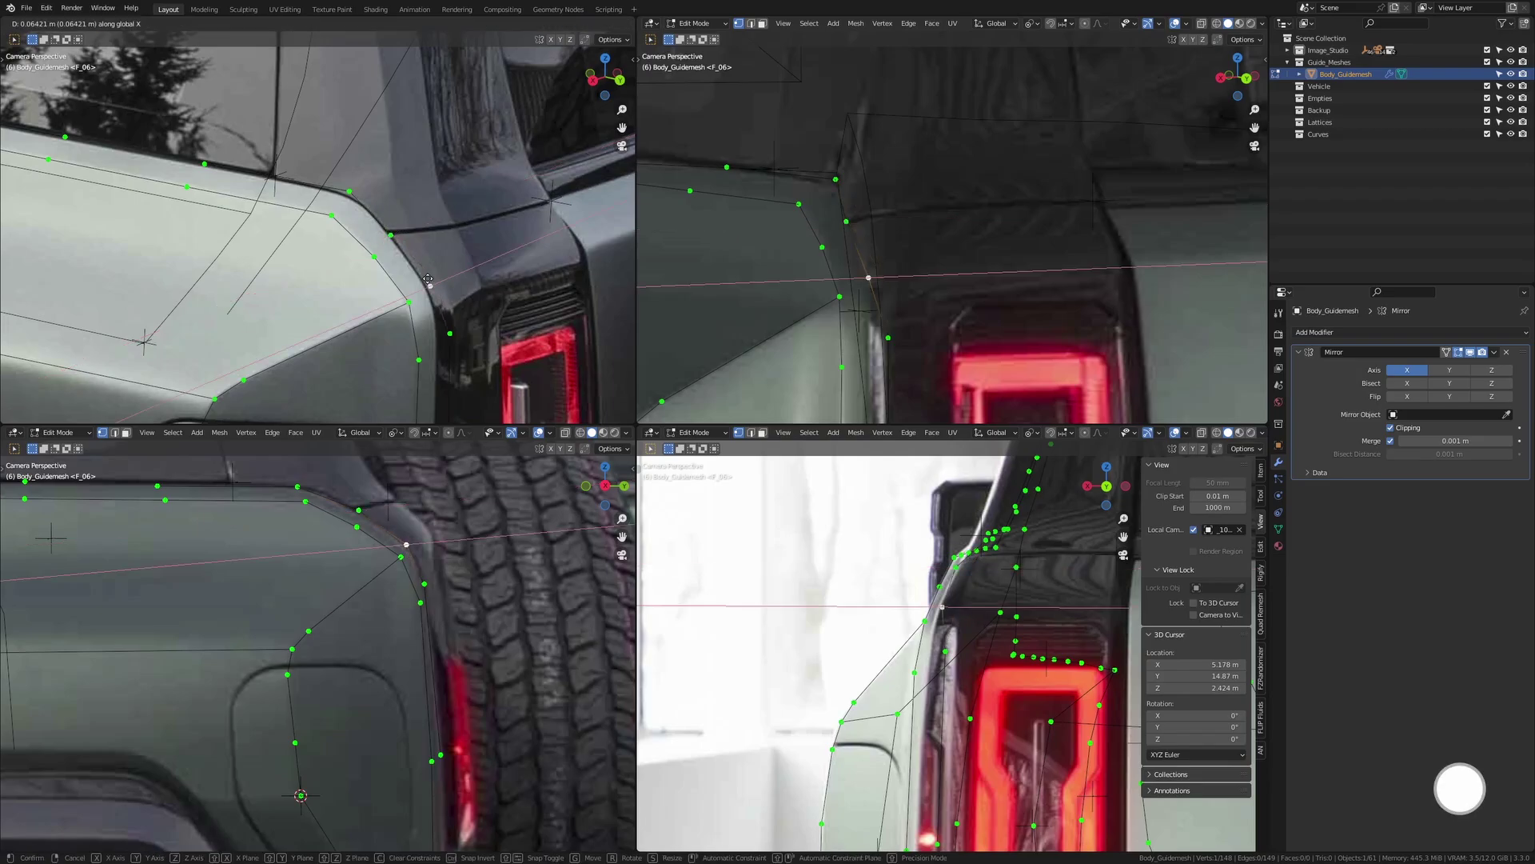
Move the next lower rear-corner vertex of the duplicated line along X onto the panel edge.
click(450, 345)
key(g)
key(x)
key(x)
click(443, 353)
Reposition the vertex at the fender's sharp rear corner freely and fine-tune it along X.
click(426, 289)
key(g)
click(433, 301)
key(g)
key(x)
key(x)
click(433, 299)
Using the rear photo, refine the sharp-corner vertex along X and Y against the panel gap.
click(391, 236)
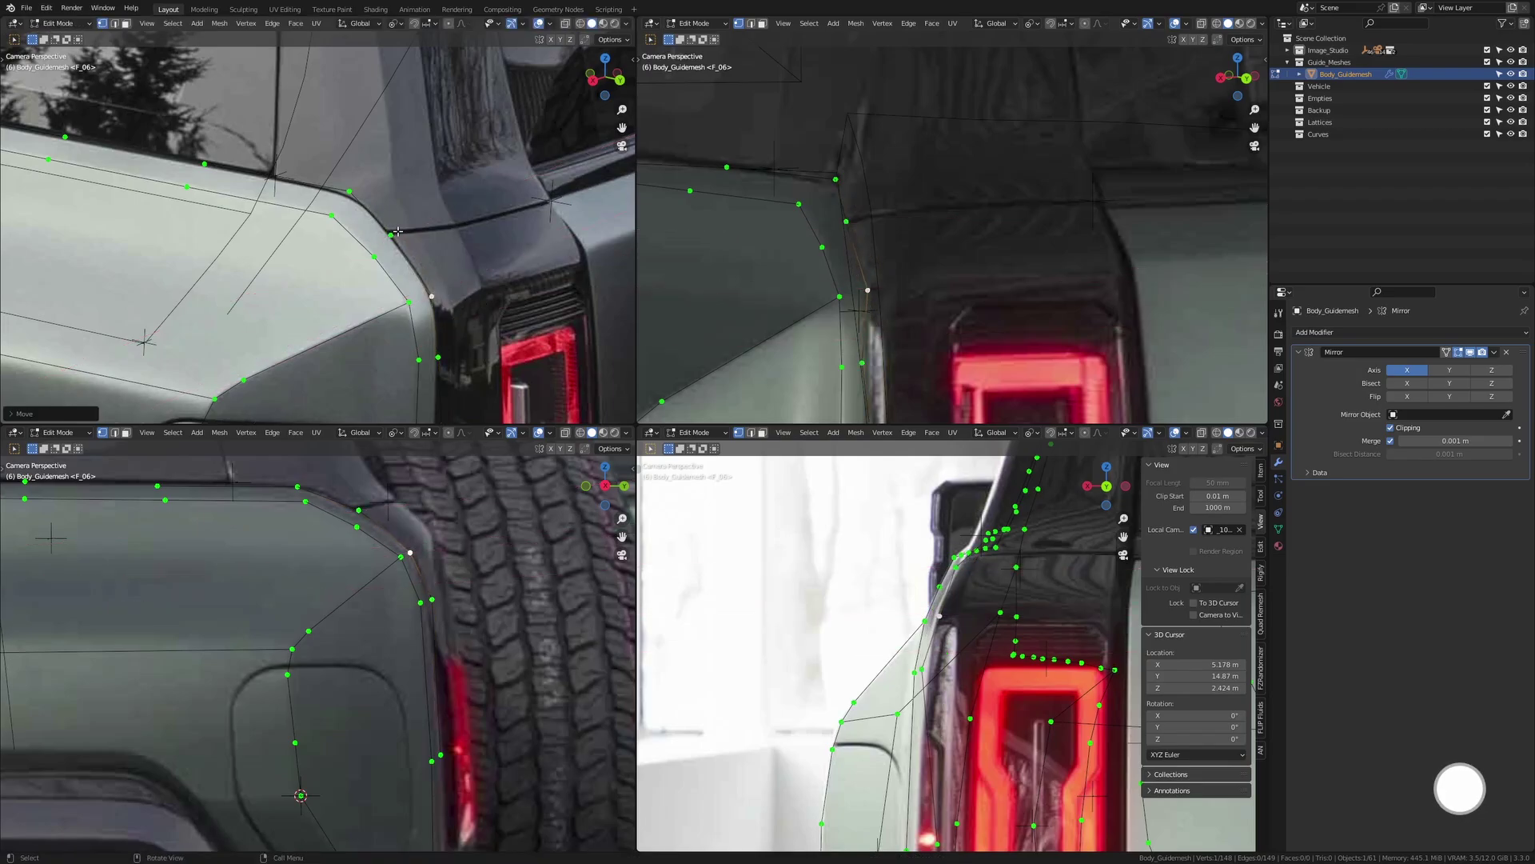
key(g)
key(x)
key(x)
click(869, 292)
key(g)
key(x)
click(867, 293)
key(g)
key(y)
click(865, 294)
Align the duplicated line's lower vertex beside the tail light along Y and X across the photos.
shift+middle_drag(480, 352, 479, 204)
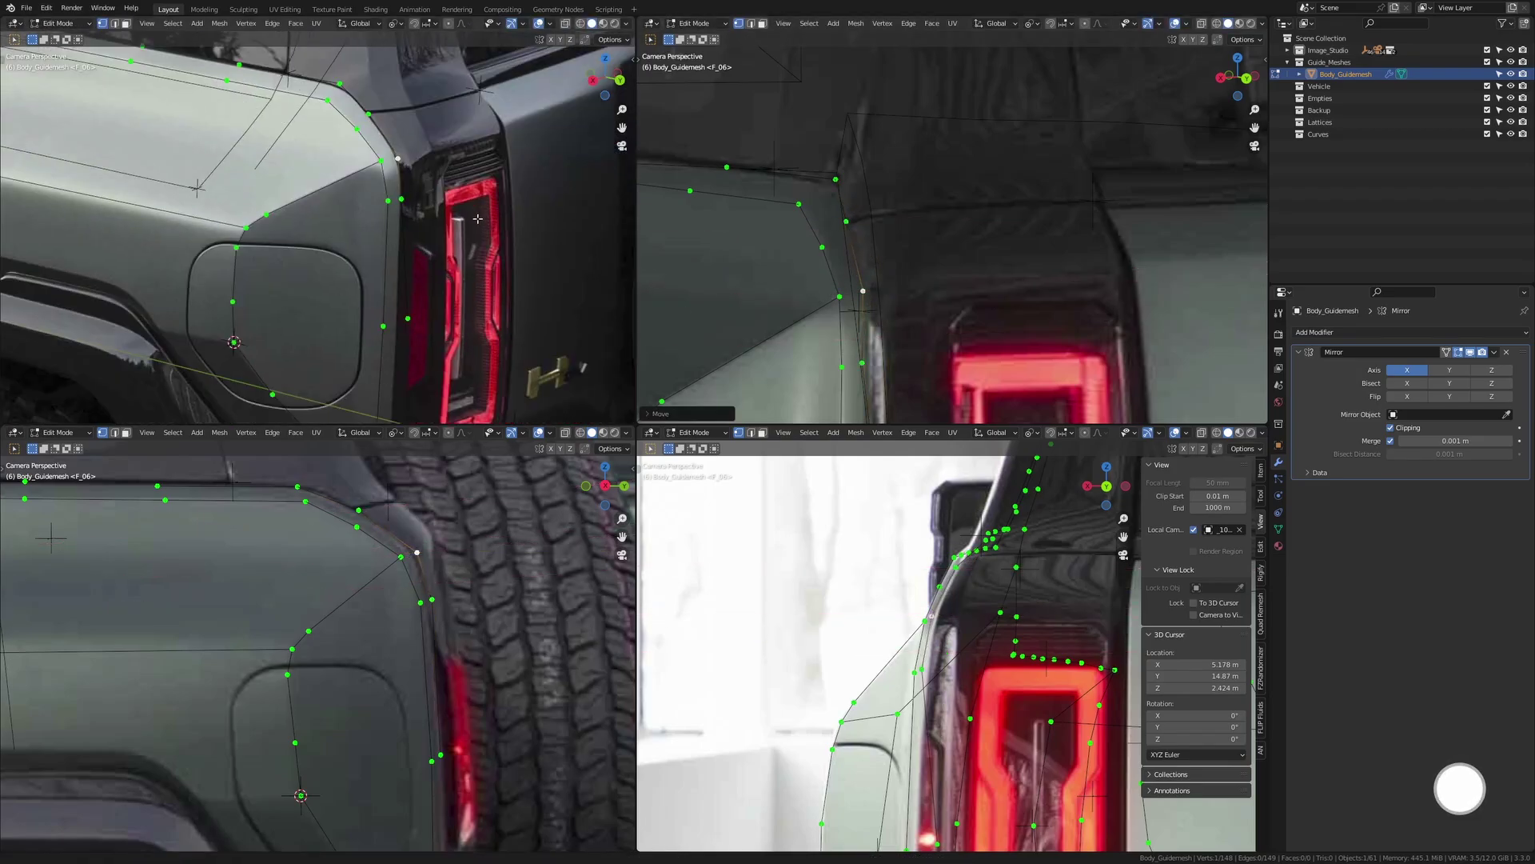
click(472, 367)
key(g)
key(y)
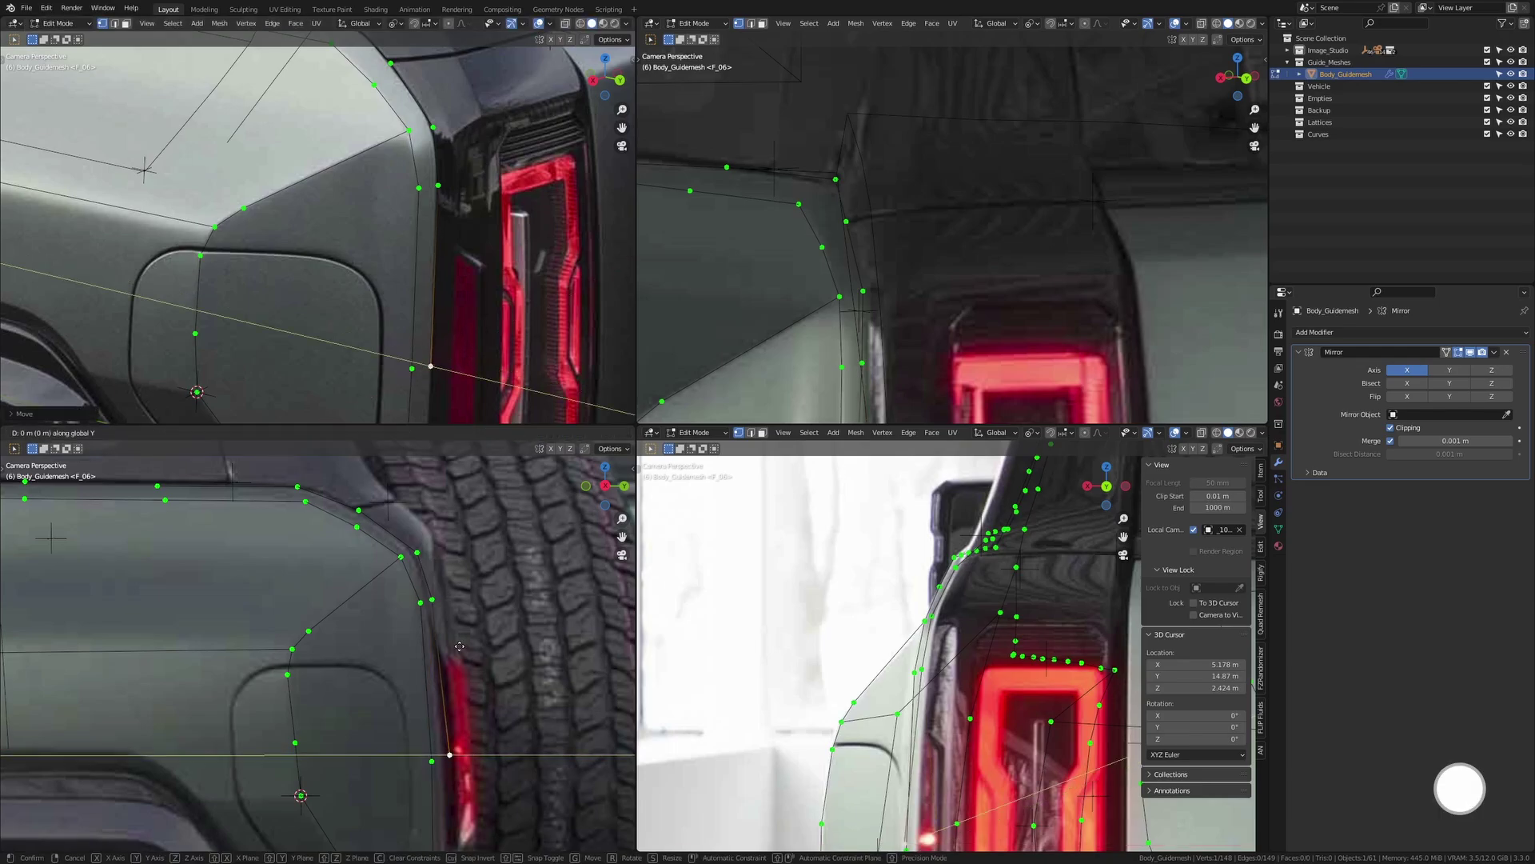
click(457, 358)
key(g)
key(x)
click(511, 330)
shift+middle_drag(951, 743, 955, 649)
key(g)
key(x)
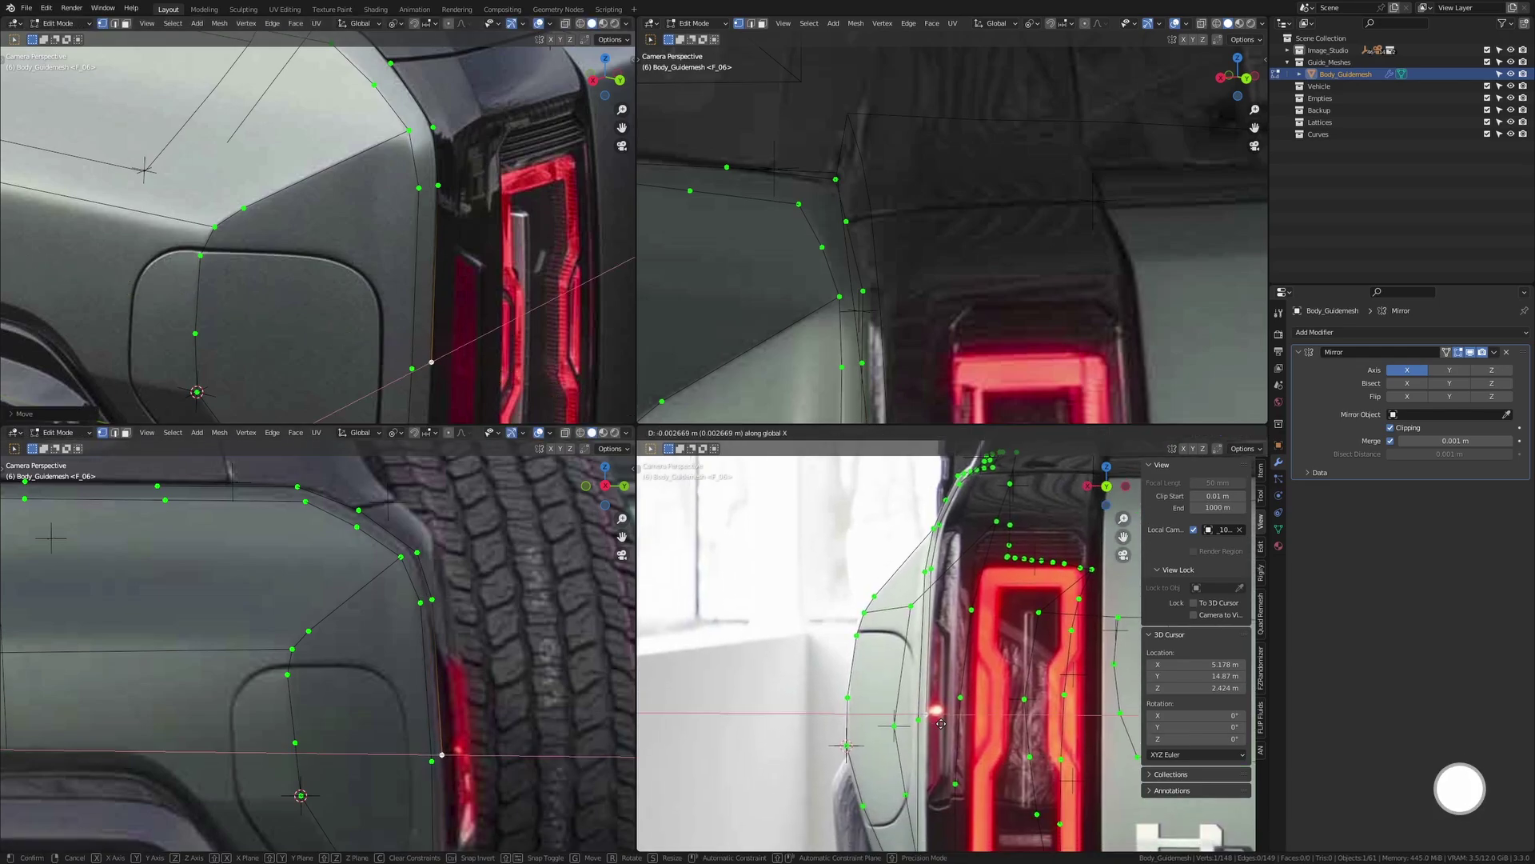
click(956, 672)
Slide the vertex beside the tail light along its edge and extrude a new vertex downward along Z.
scroll(944, 344, down, 3)
shift+middle_drag(944, 352, 912, 172)
shift+middle_drag(471, 392, 475, 250)
key(g)
click(459, 315)
shift+middle_drag(451, 351, 427, 280)
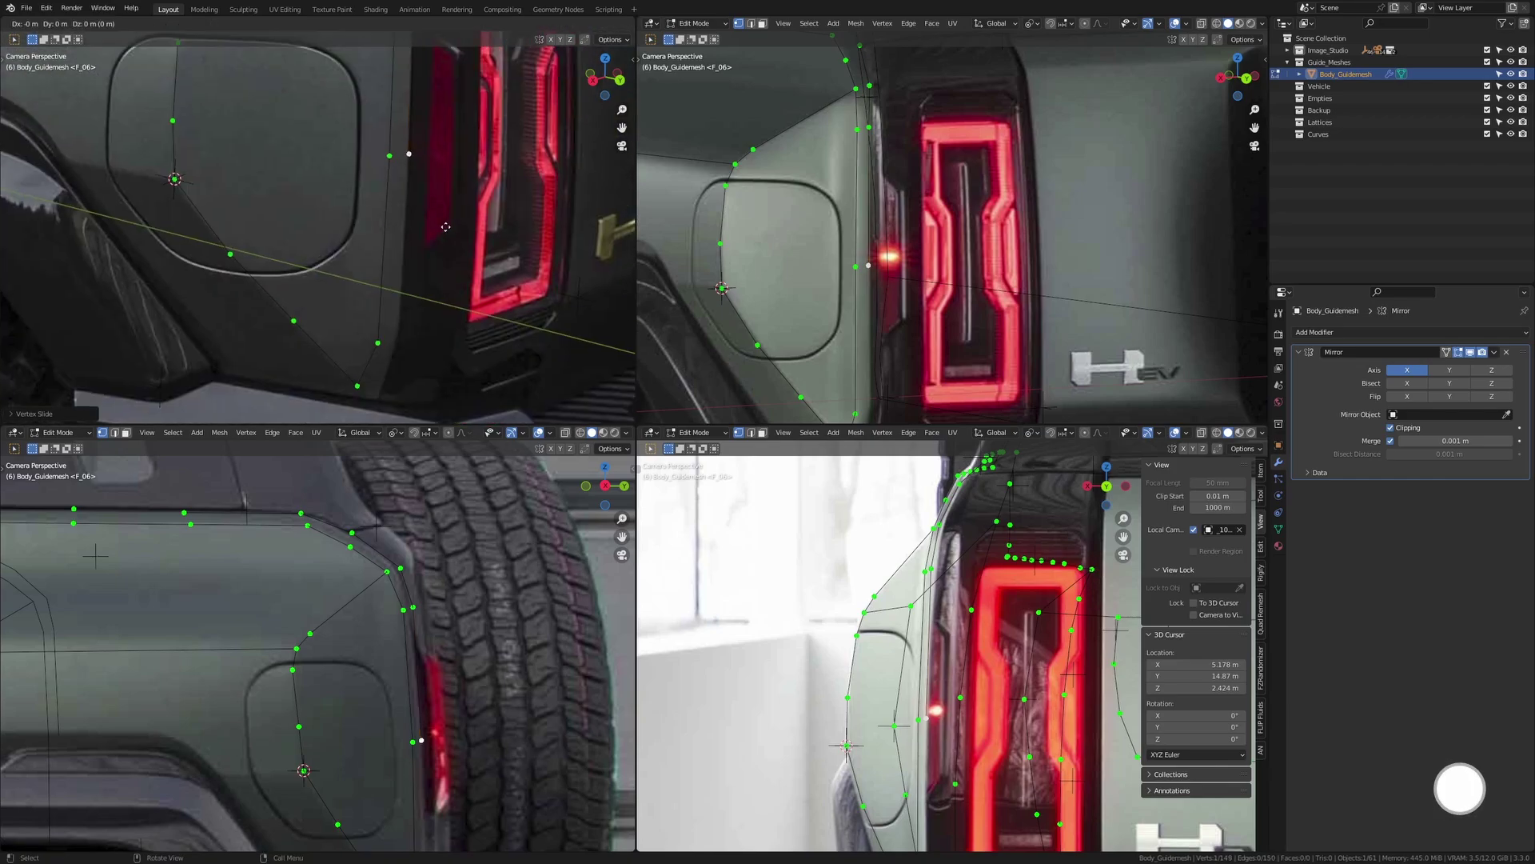
key(e)
key(z)
click(411, 351)
Align the extruded vertex along X with the fender's rear panel edge in both rear photos.
shift+middle_drag(928, 383, 902, 192)
key(g)
key(x)
click(896, 240)
shift+middle_drag(943, 845, 941, 662)
key(g)
key(x)
click(940, 662)
In the side photo, bring the end of the fender line along Y and Z to the lowest corner above the bumper.
shift+middle_drag(500, 828, 506, 592)
key(g)
key(y)
click(502, 628)
key(g)
key(z)
click(504, 622)
key(g)
key(y)
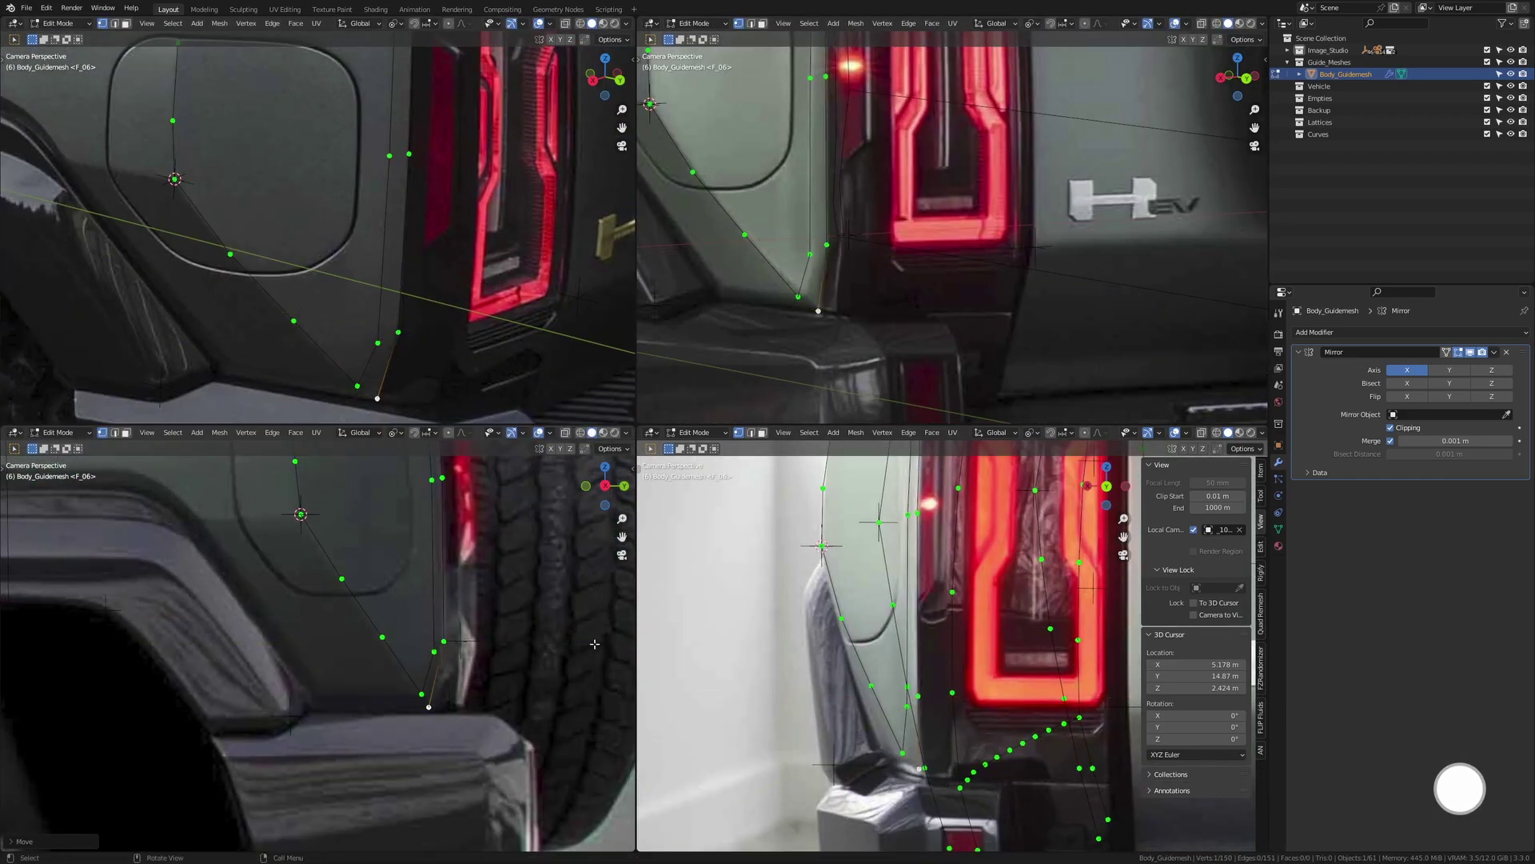
Extrude the fender's lowest corner vertex forward along Y, following the bumper's upper edge to the wheel arch.
click(840, 346)
key(e)
key(y)
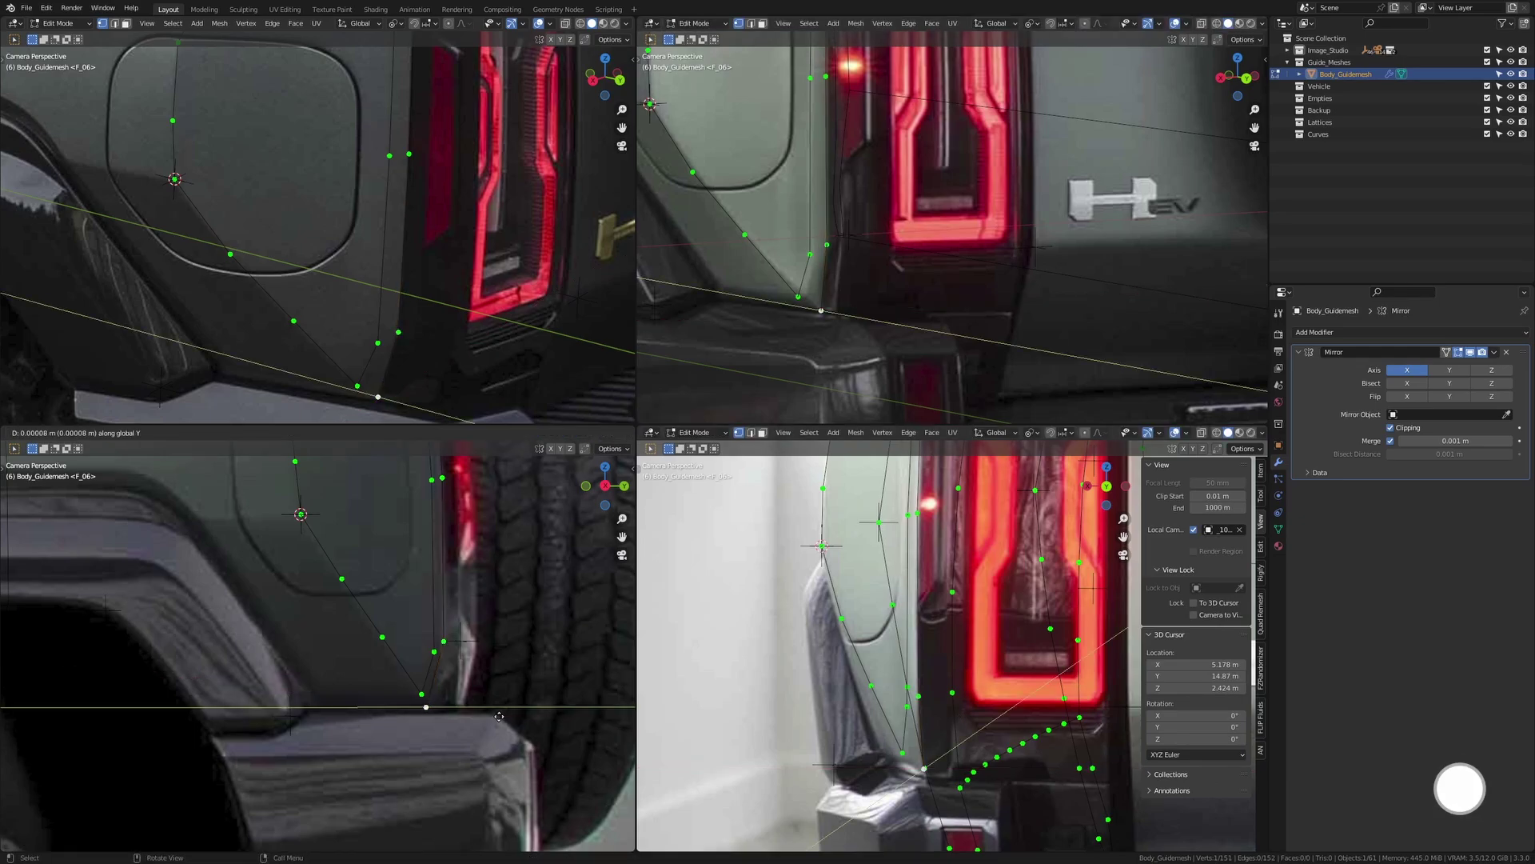
click(212, 705)
shift+middle_drag(212, 705, 298, 706)
scroll(298, 706, down, 3)
Adjust the new wheel-arch vertex along X and Z against the side and rear photos.
key(g)
key(x)
click(310, 362)
scroll(317, 644, up, 1)
shift+middle_drag(878, 724, 880, 700)
key(g)
key(z)
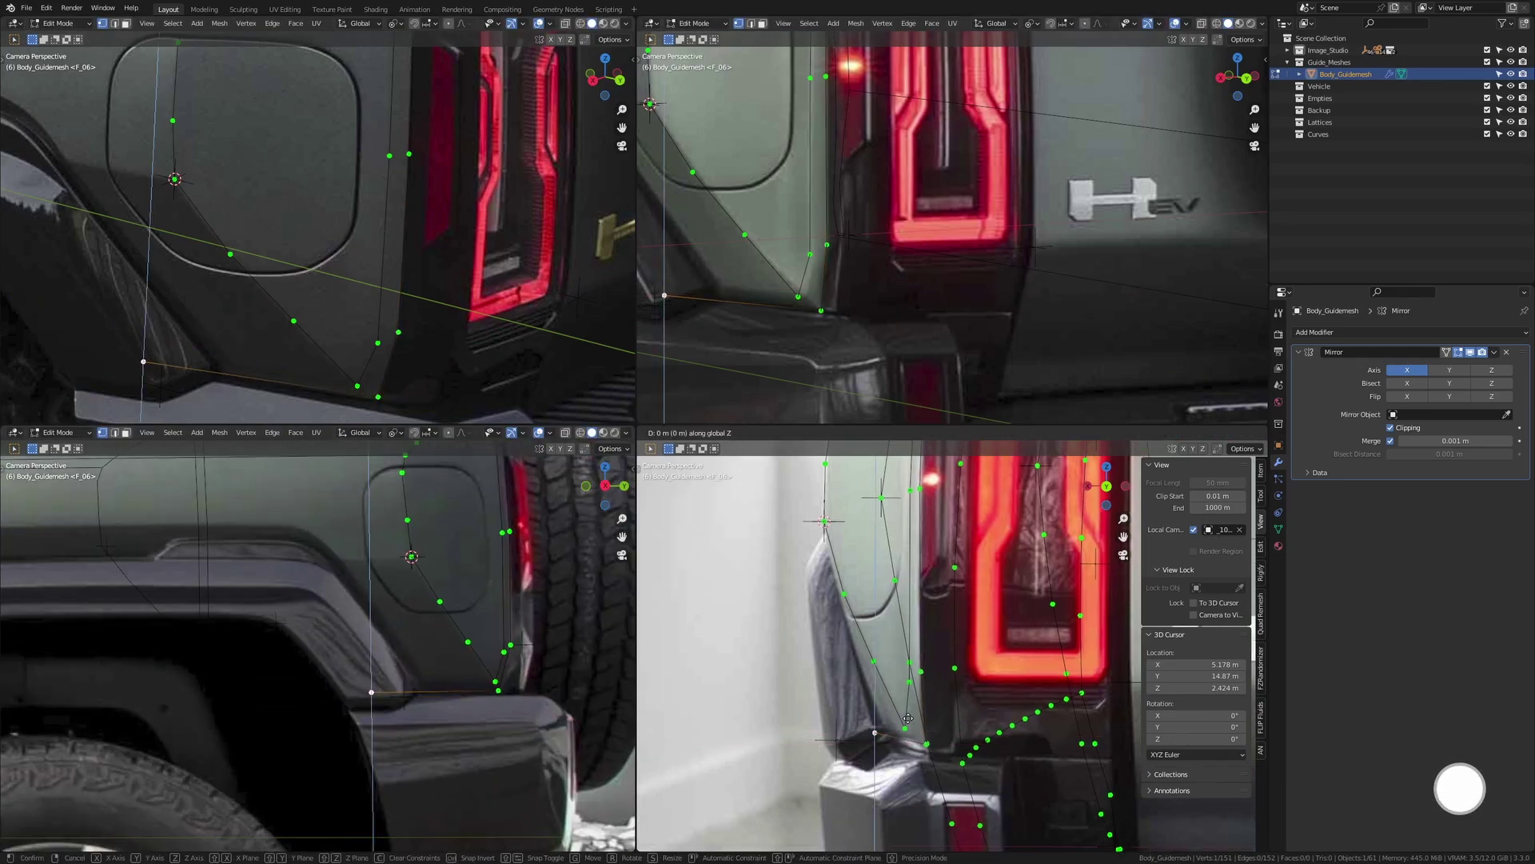
click(881, 698)
Leave mesh editing and examine the guide lines along the vehicle's side from rear fender to front fender.
scroll(436, 251, down, 6)
key(Tab)
scroll(244, 261, down, 8)
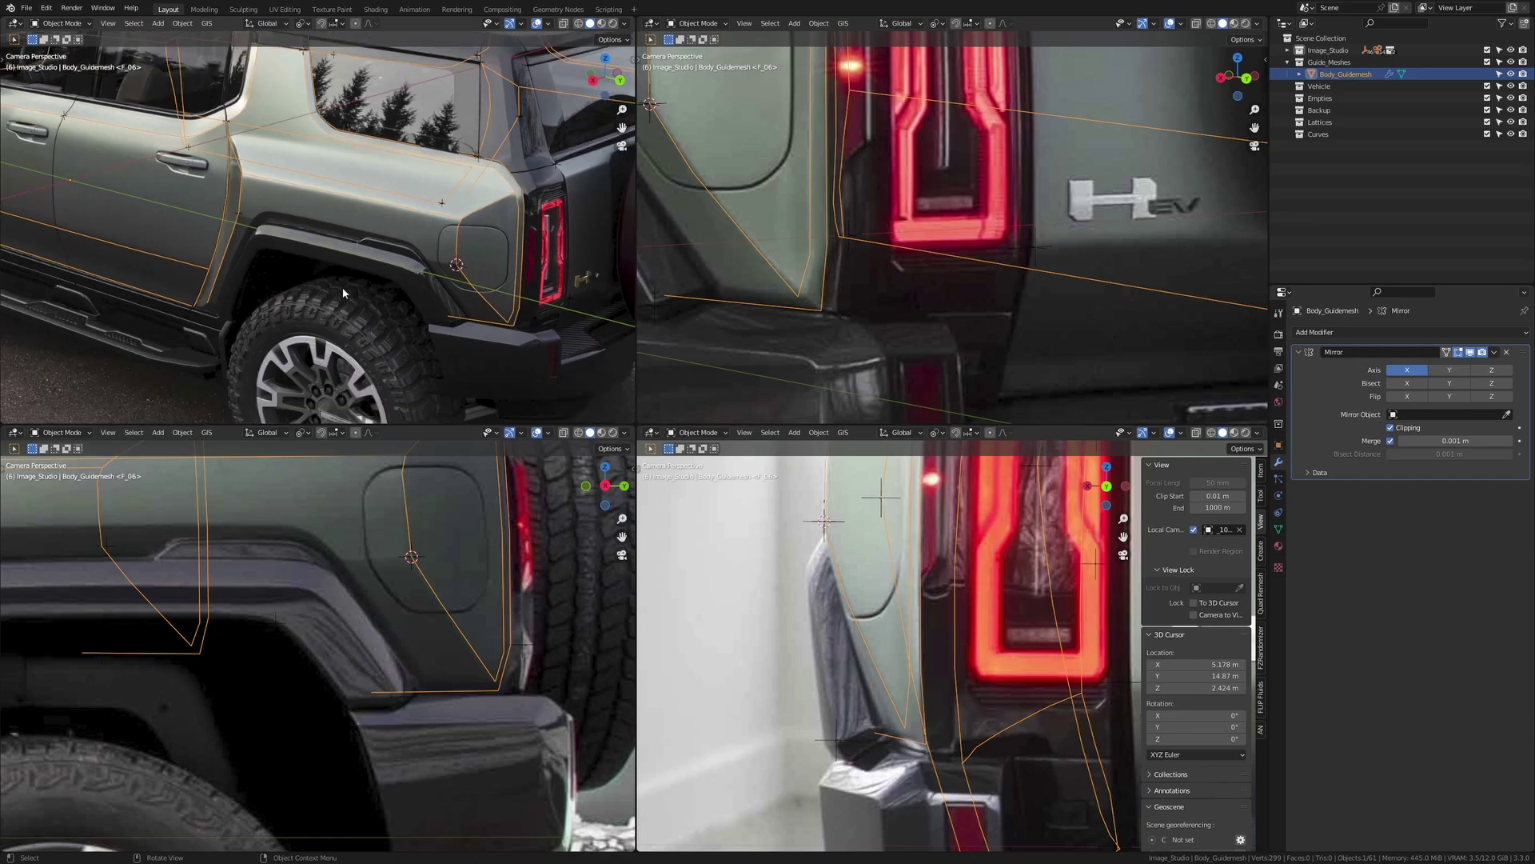
scroll(298, 257, up, 1)
shift+middle_drag(305, 241, 343, 304)
scroll(371, 232, up, 1)
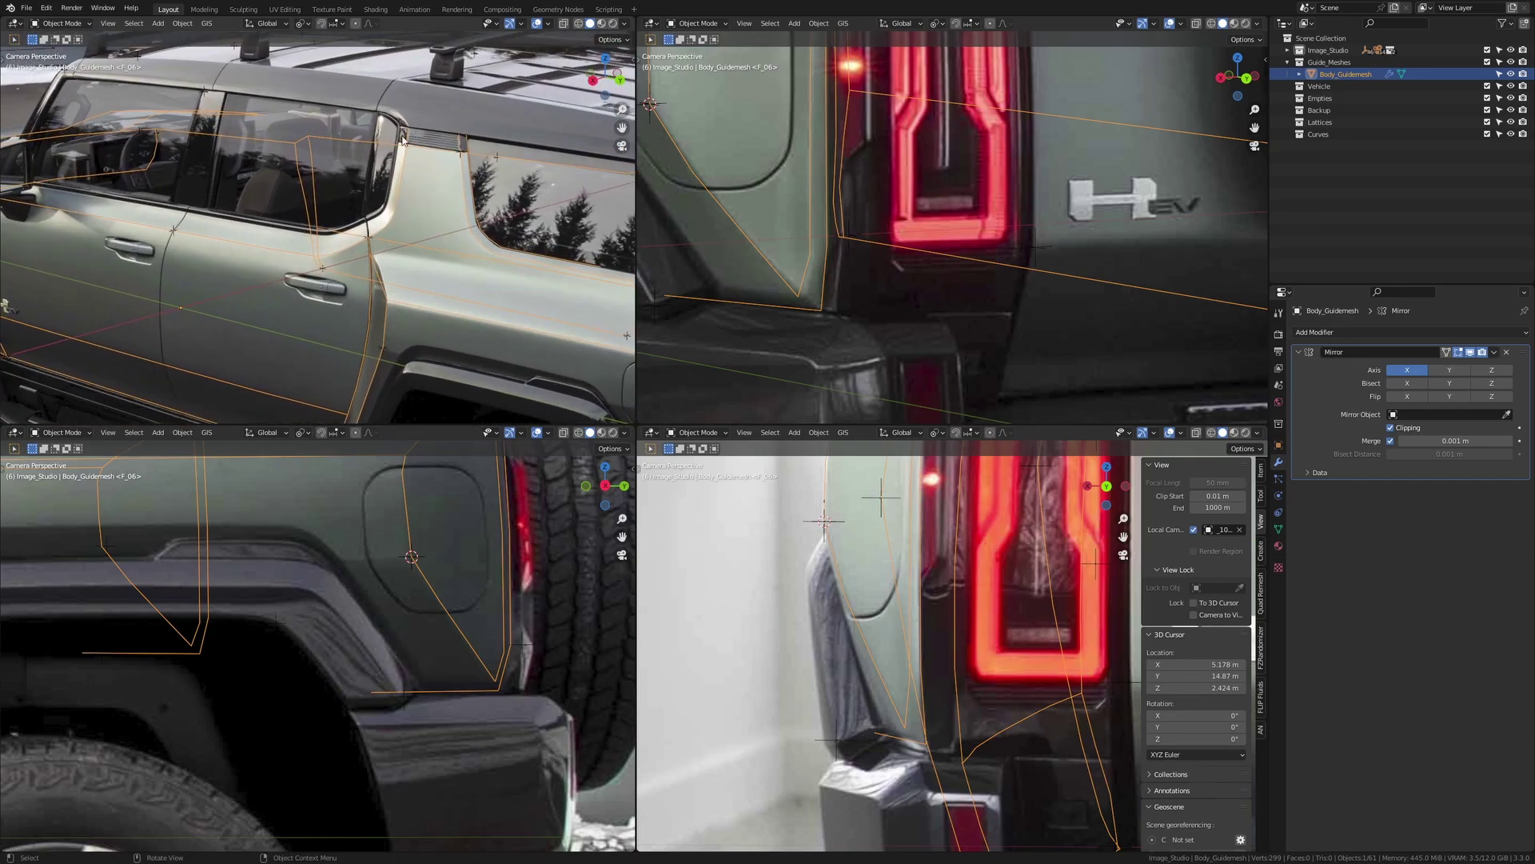
scroll(337, 216, down, 4)
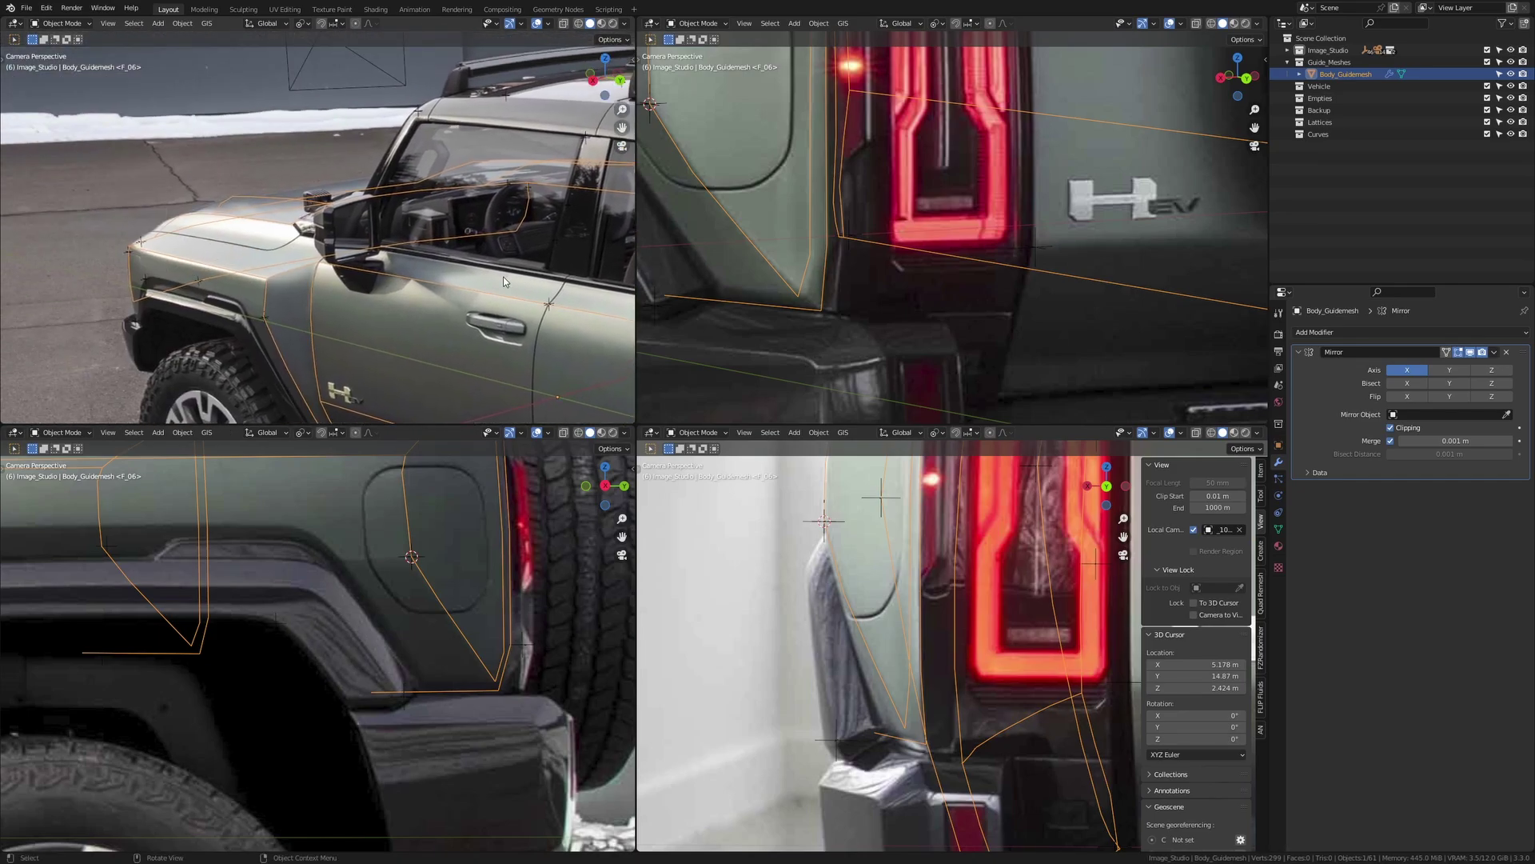
scroll(439, 252, up, 3)
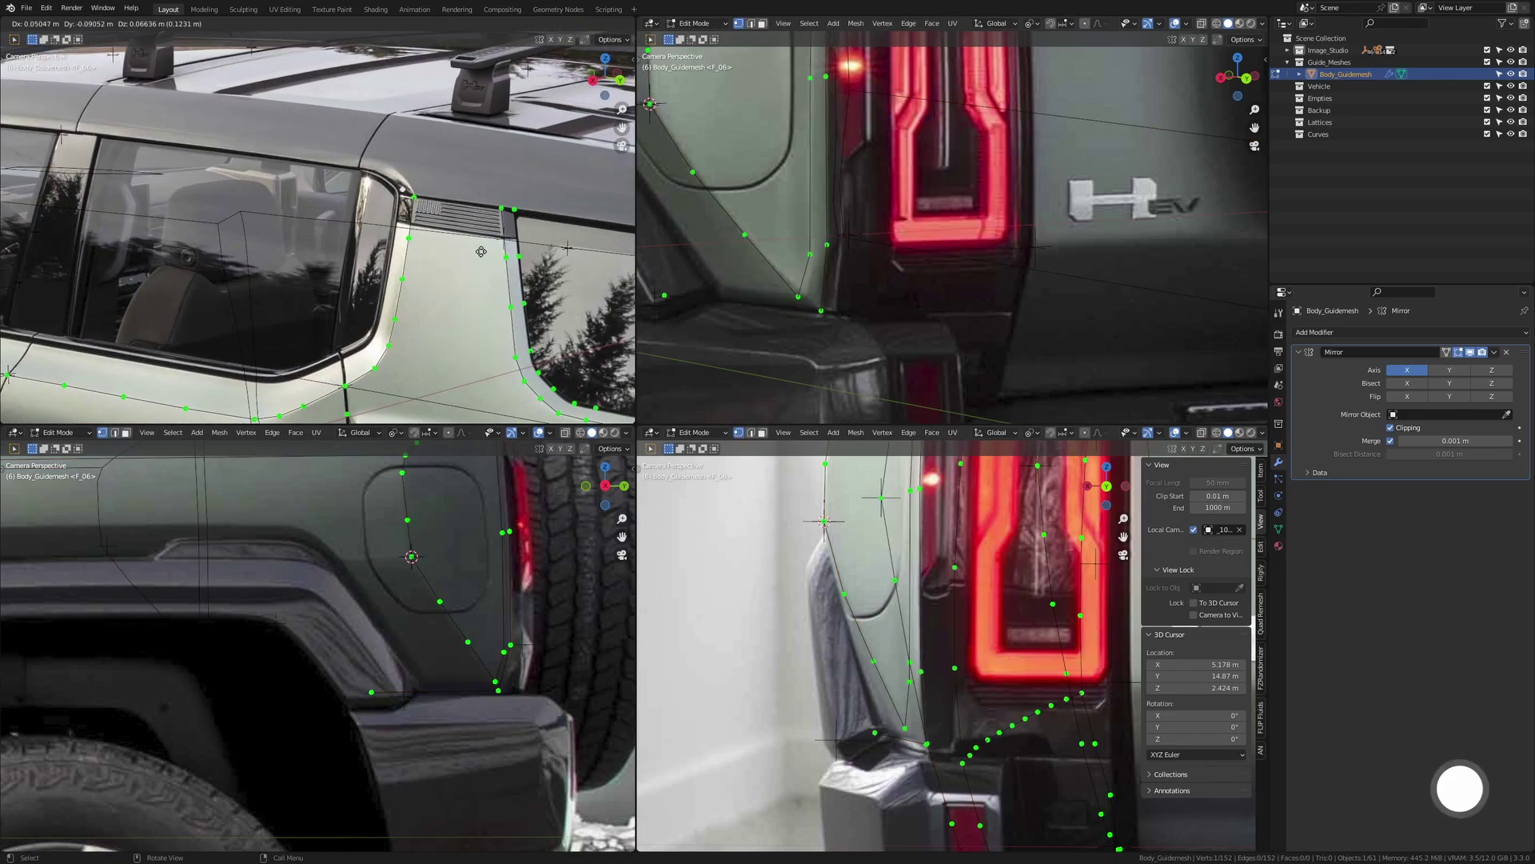
Switch the tail-light viewport's local camera to the open-roof front three-quarter photo and hide its sidebar.
scroll(711, 509, down, 3)
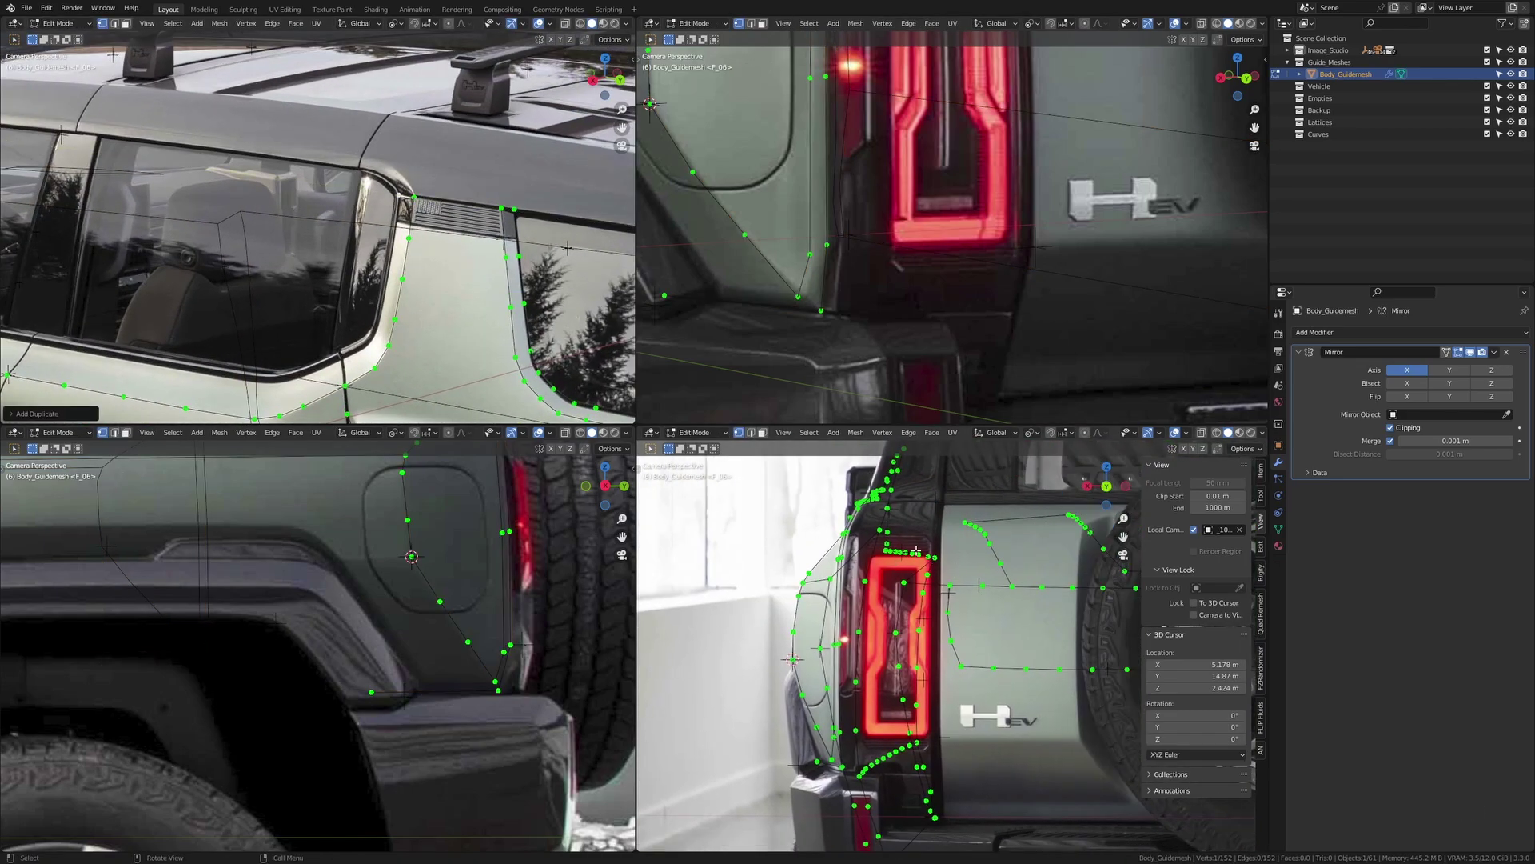
click(1230, 530)
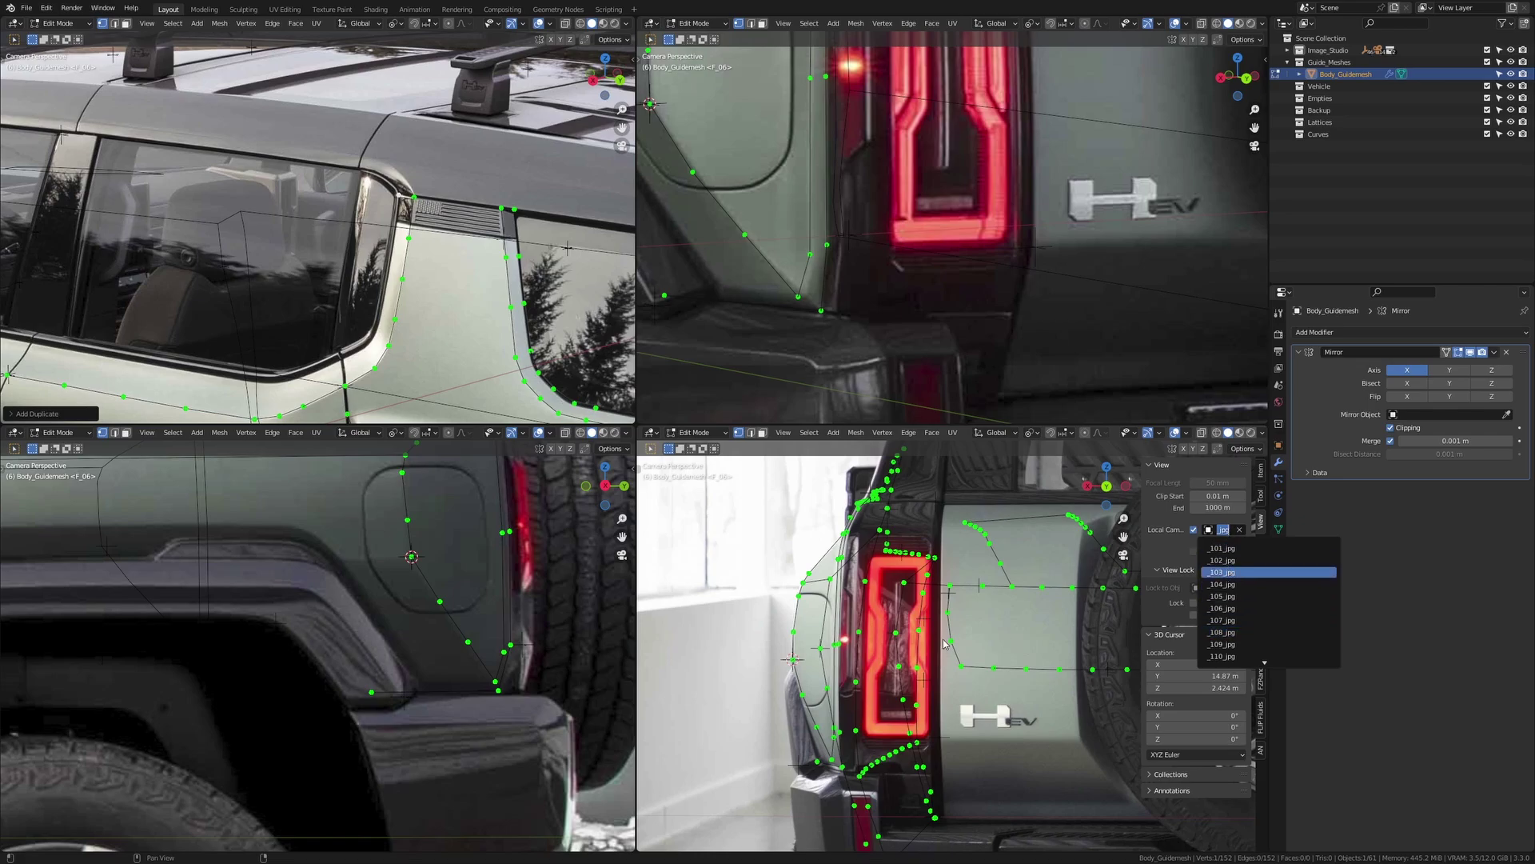
key(Return)
key(n)
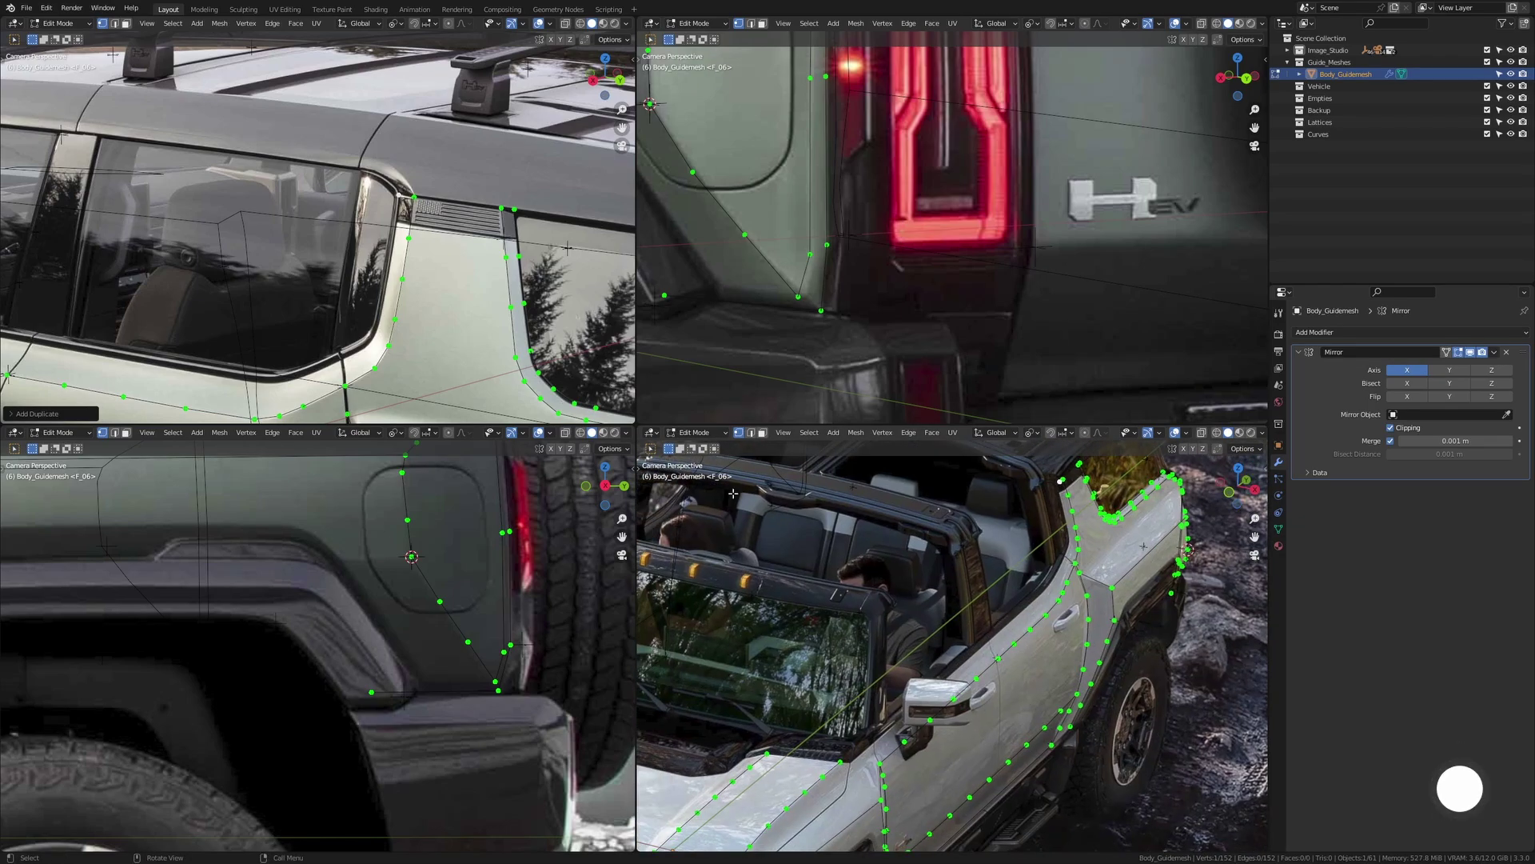
Duplicate the line below the rear door window and up its rear pillar, and move the copy along X.
shift+middle_drag(362, 320, 517, 282)
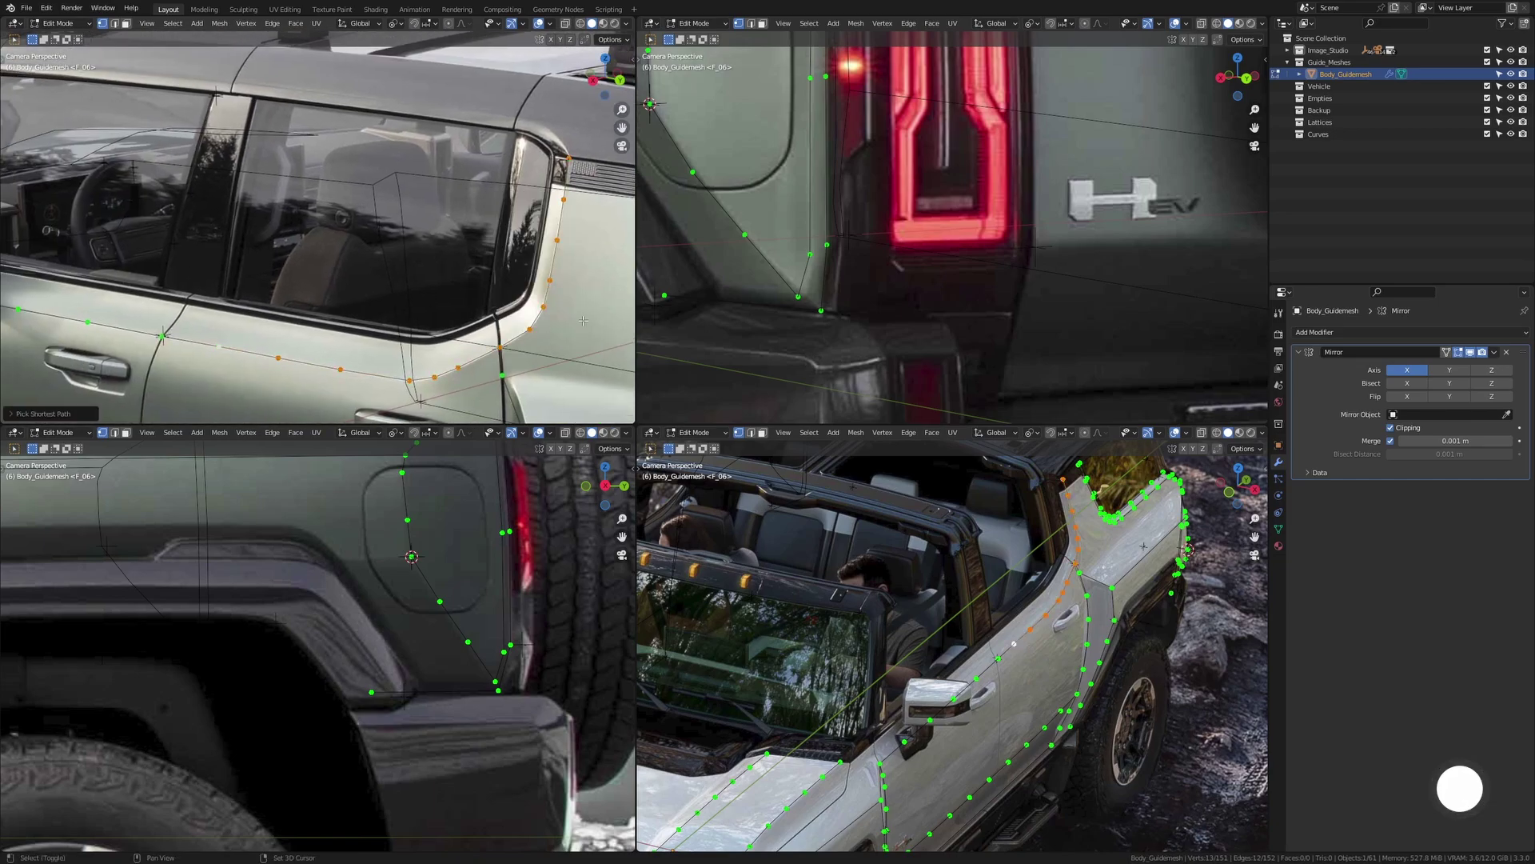
key(g)
key(x)
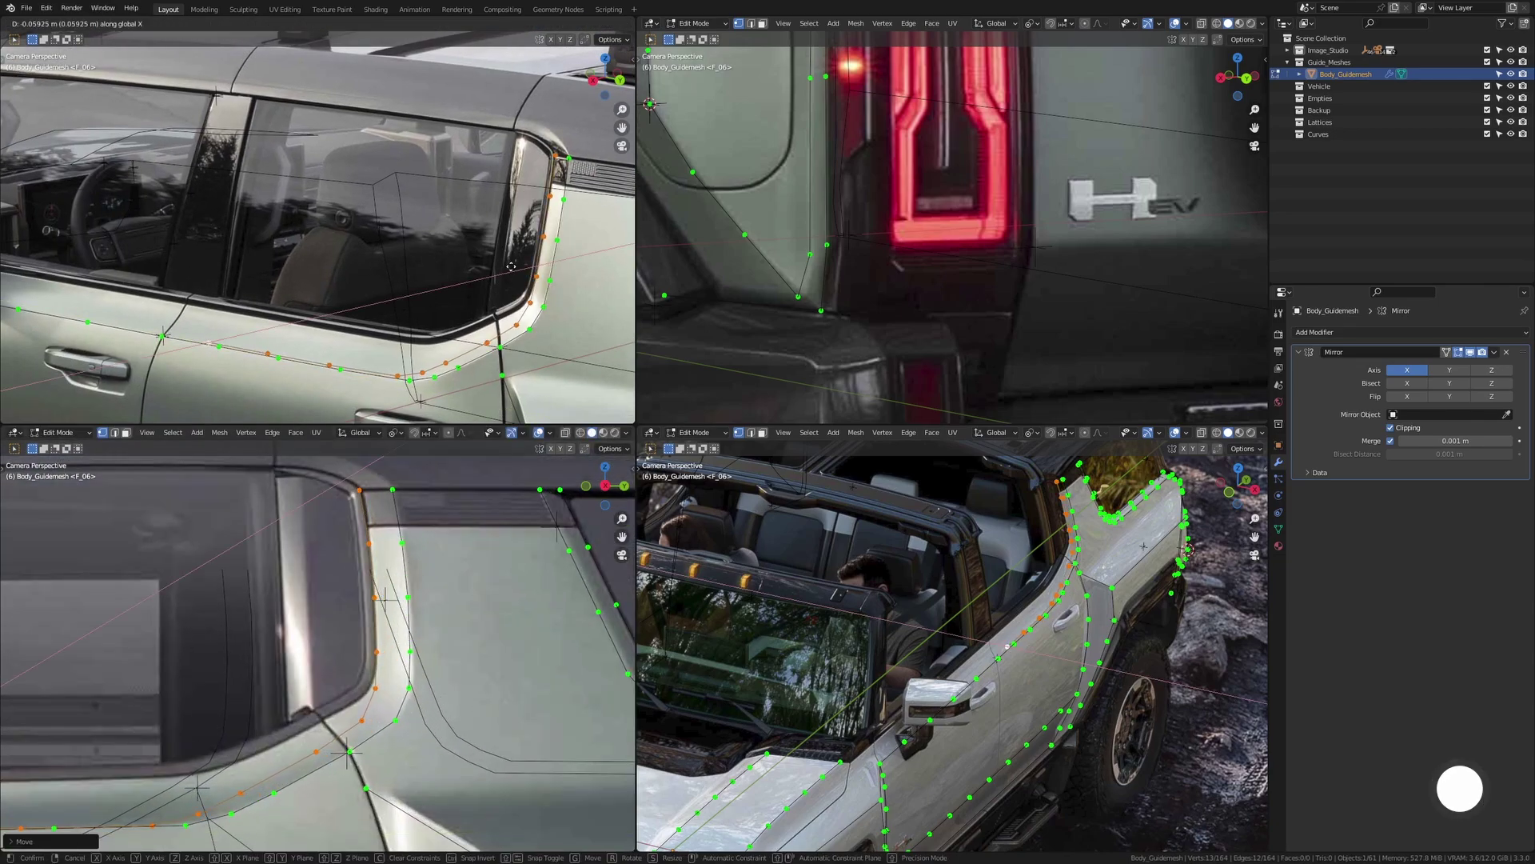
click(511, 266)
scroll(479, 639, down, 4)
scroll(323, 185, down, 5)
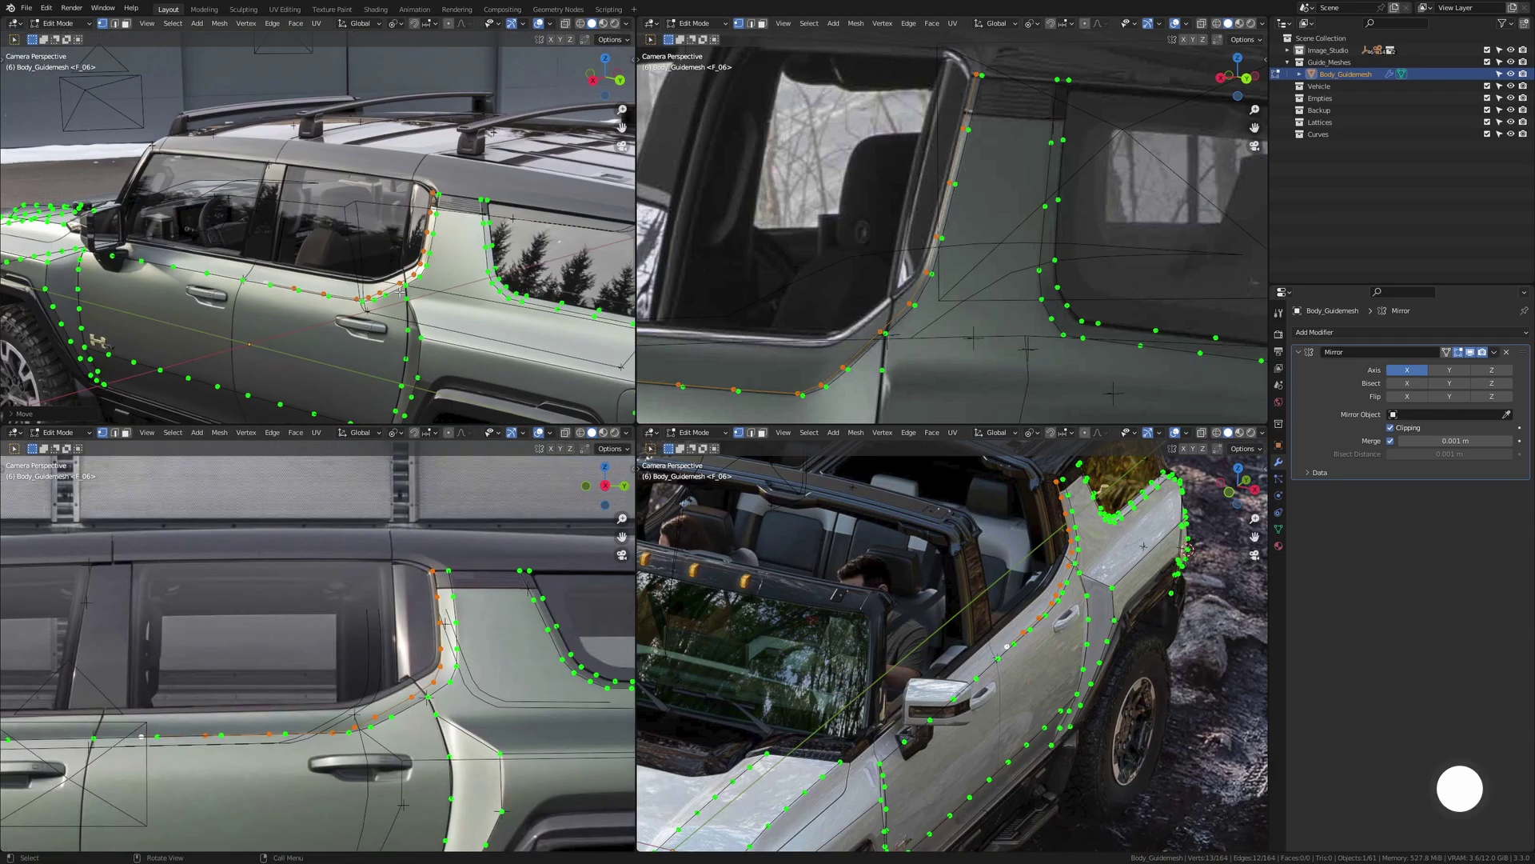
Move the copied line's upper vertices along Y onto the rear upper corner of the door window frame.
scroll(323, 189, up, 5)
shift+middle_drag(480, 188, 368, 182)
scroll(368, 182, up, 2)
click(473, 174)
scroll(972, 108, up, 2)
key(g)
key(y)
click(960, 86)
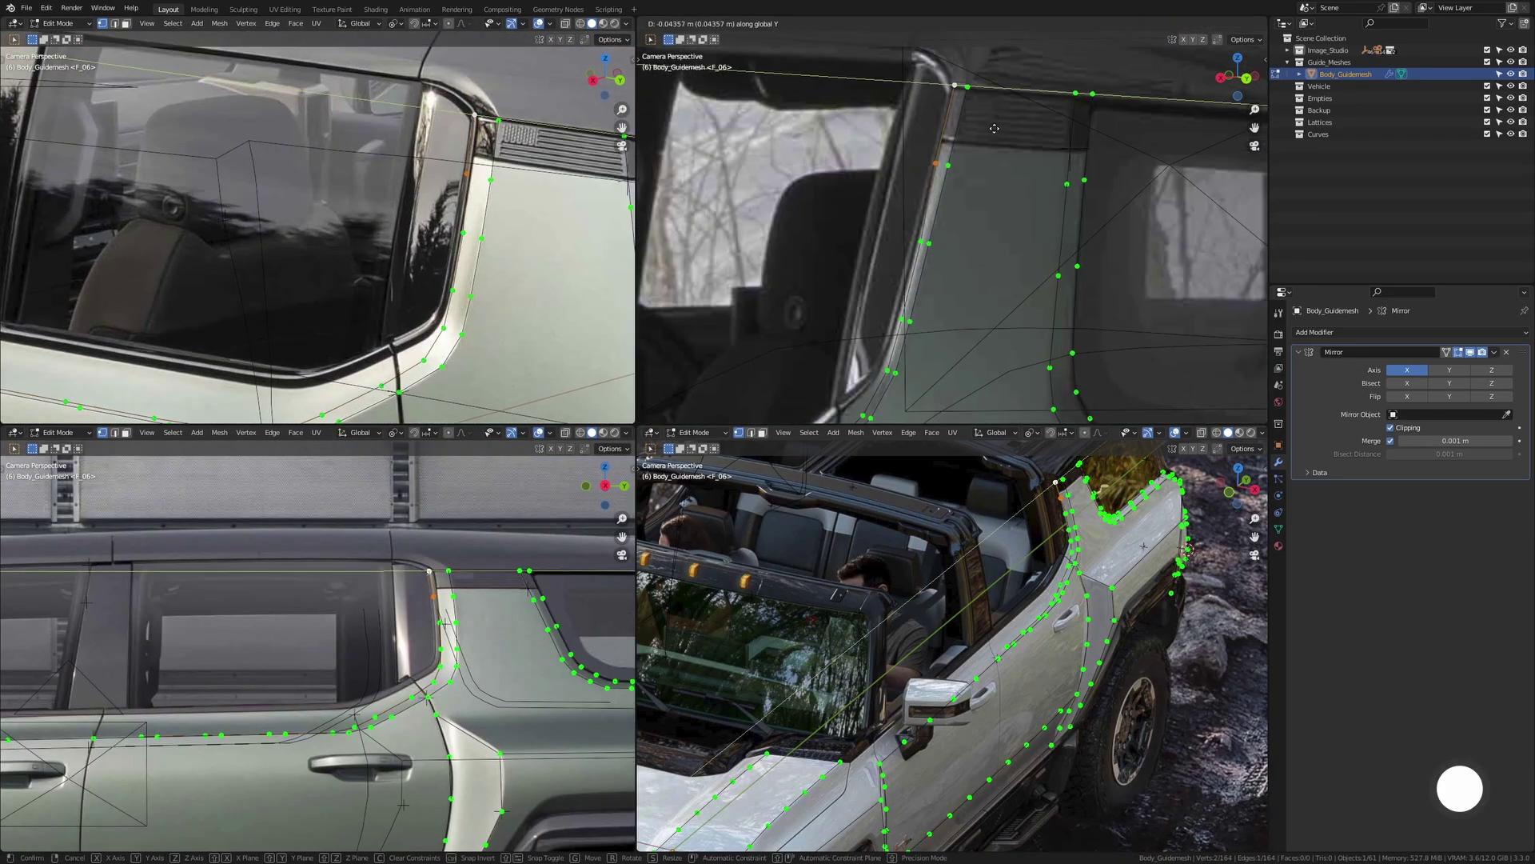
Place the copy's remaining pillar vertices along the window's rear edge, down to the door gap.
click(922, 241)
shift+middle_drag(903, 312, 933, 208)
click(932, 216)
click(917, 266)
click(892, 308)
key(g)
click(890, 289)
click(852, 351)
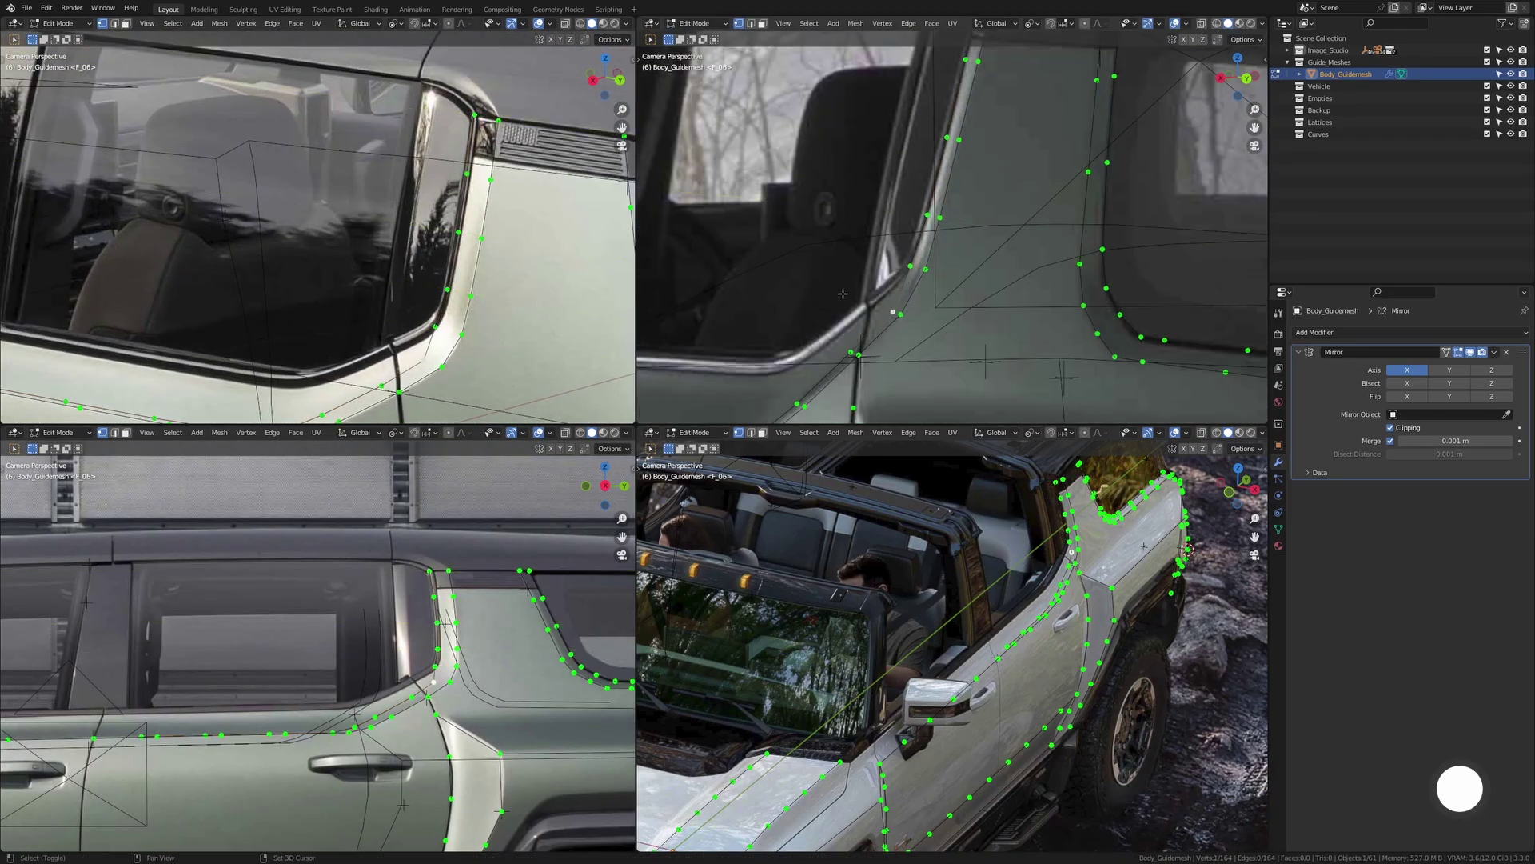
key(g)
click(869, 311)
Move the copy's lower-corner vertices and the run beneath the rear door glass up onto the window's bottom trim.
shift+middle_drag(832, 287, 925, 182)
key(g)
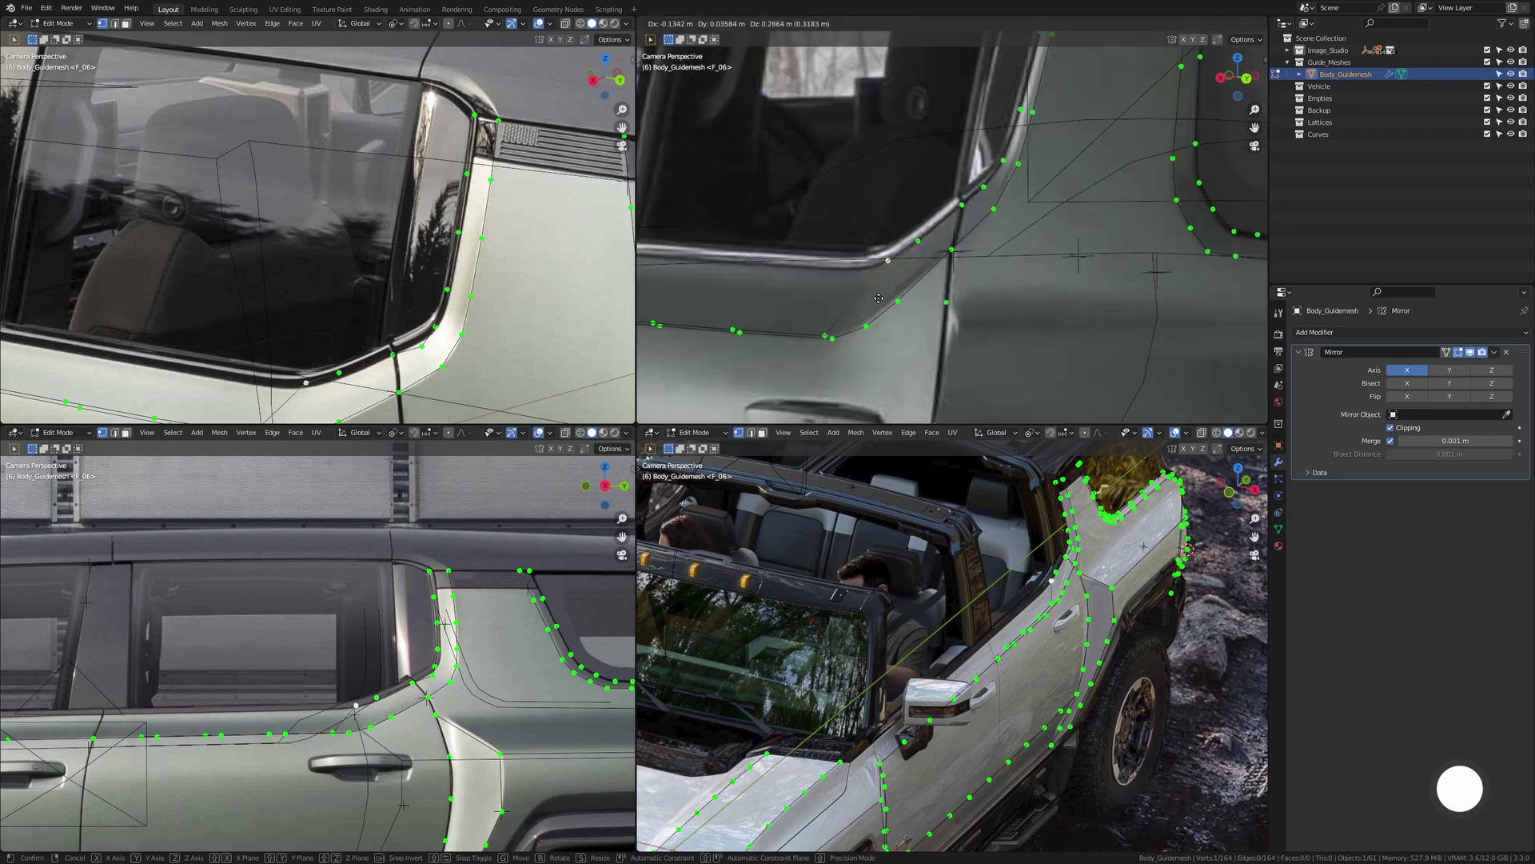
click(886, 299)
click(896, 301)
ctrl+click(741, 288)
key(g)
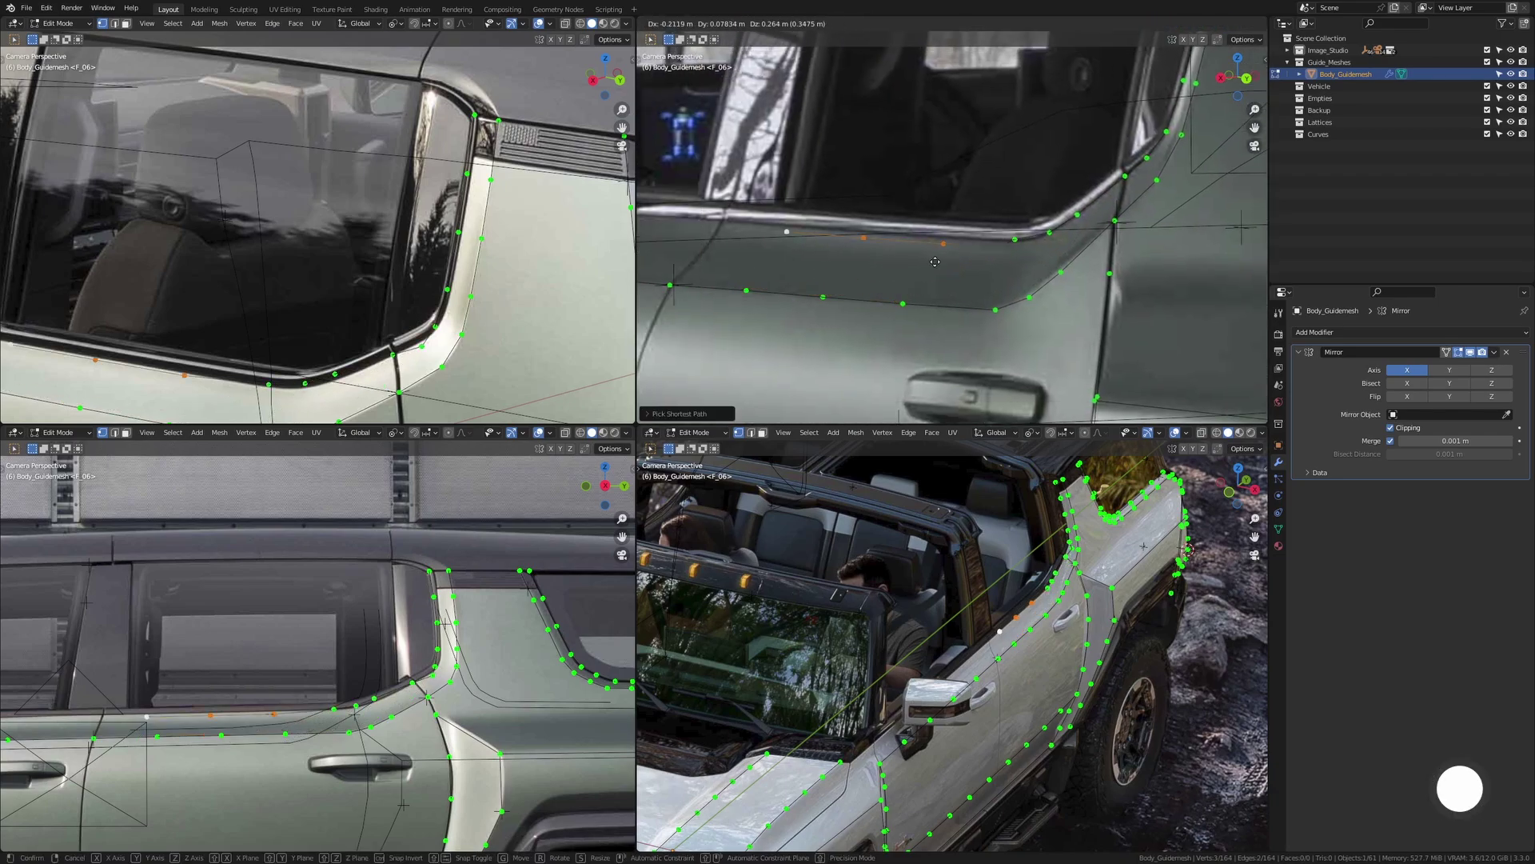
click(778, 226)
In the elevated side photo, refine the window's bottom-trim vertices, moving the corner ones along X and Y.
shift+middle_drag(168, 344, 383, 320)
key(g)
click(228, 329)
click(293, 345)
click(435, 360)
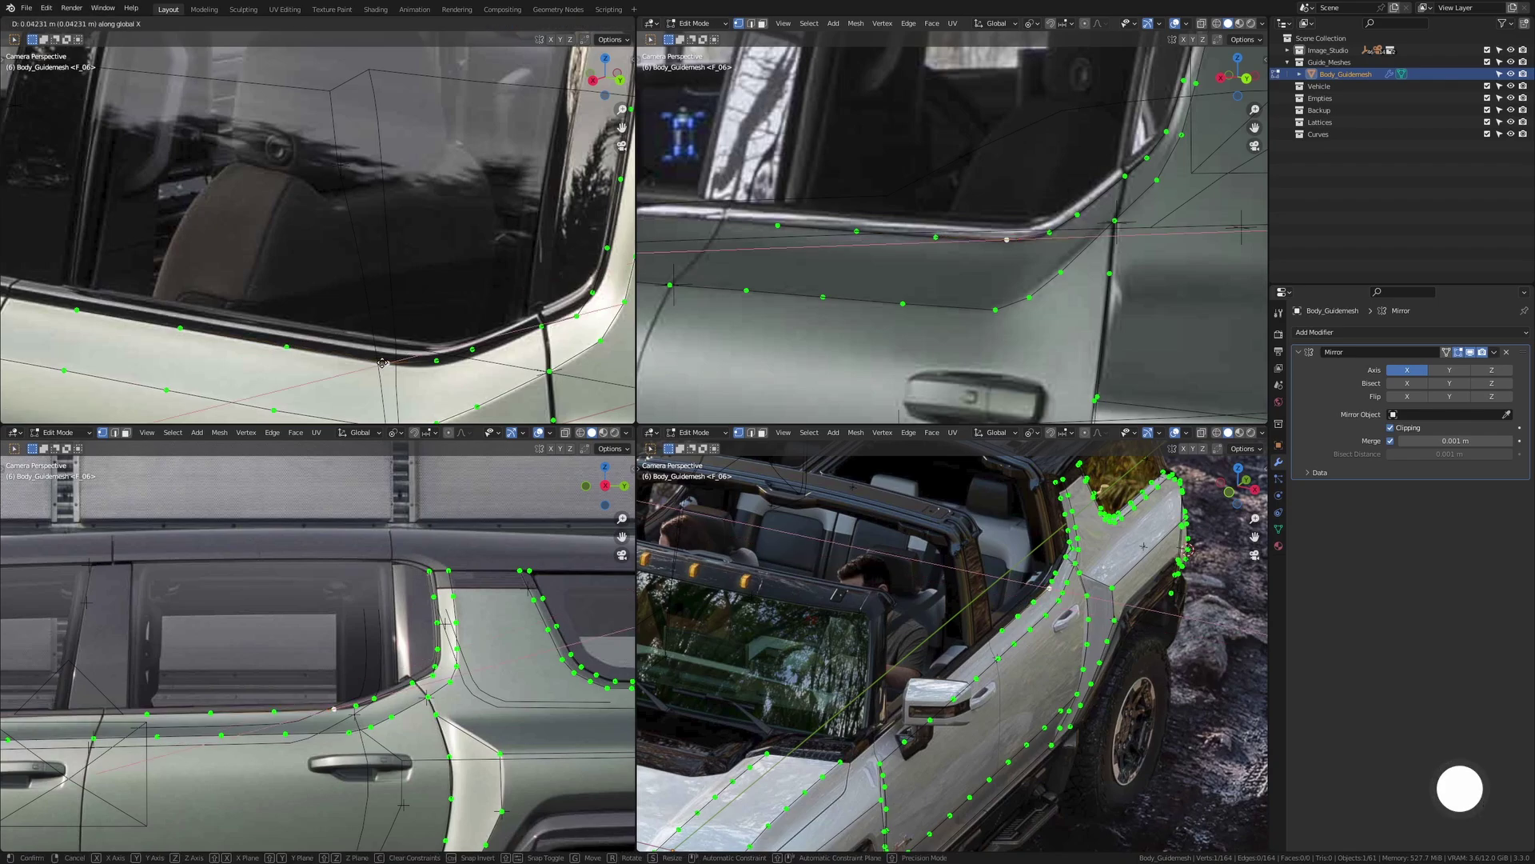
key(g)
key(y)
click(505, 376)
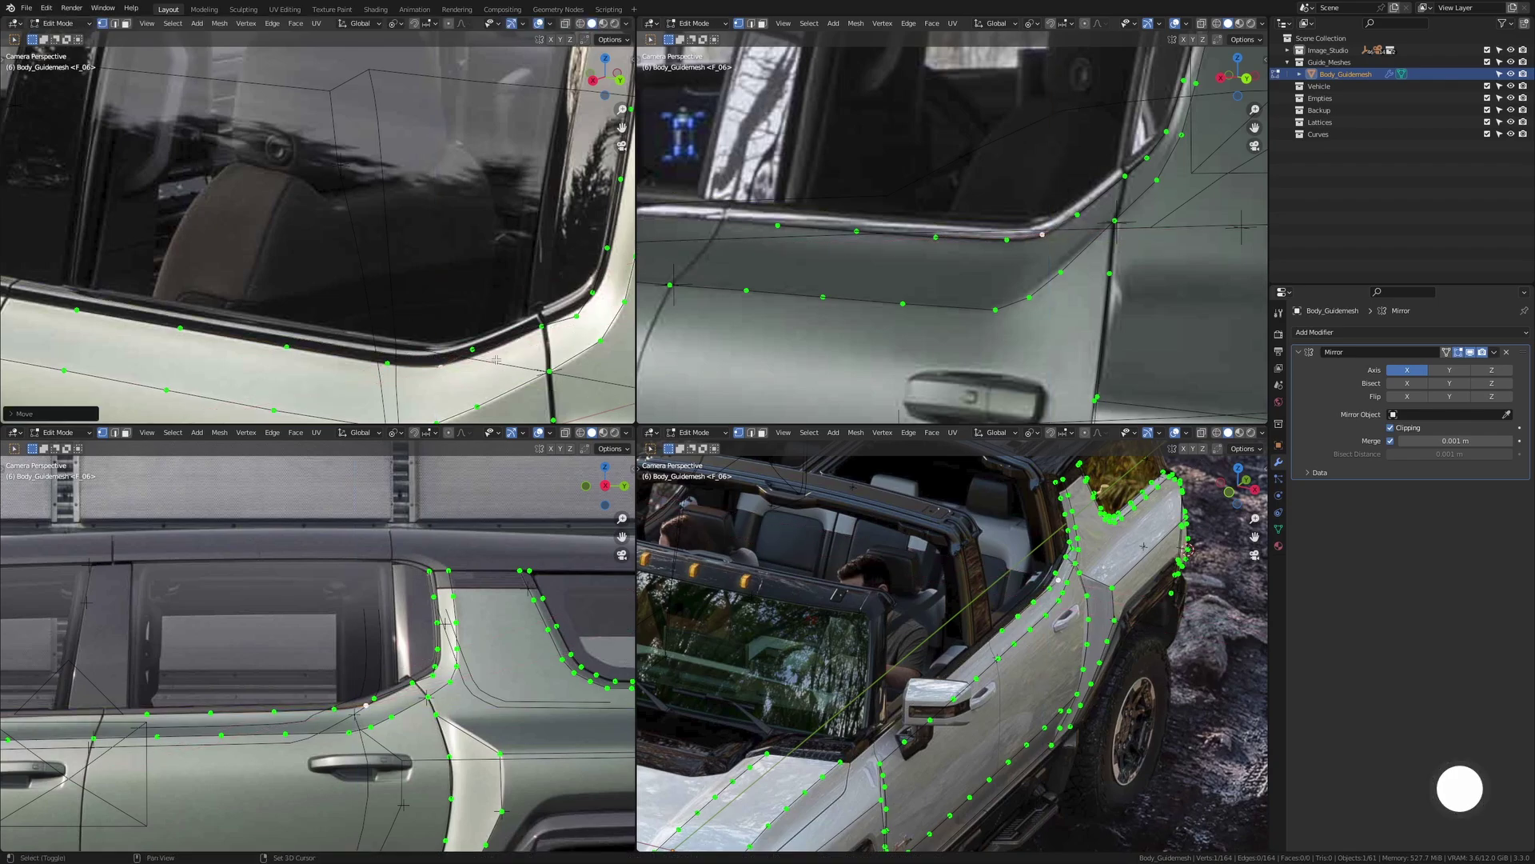
Fine-tune the vertex just behind the window's lower rear corner along X and Y onto the trim.
key(g)
key(y)
key(x)
click(480, 364)
key(g)
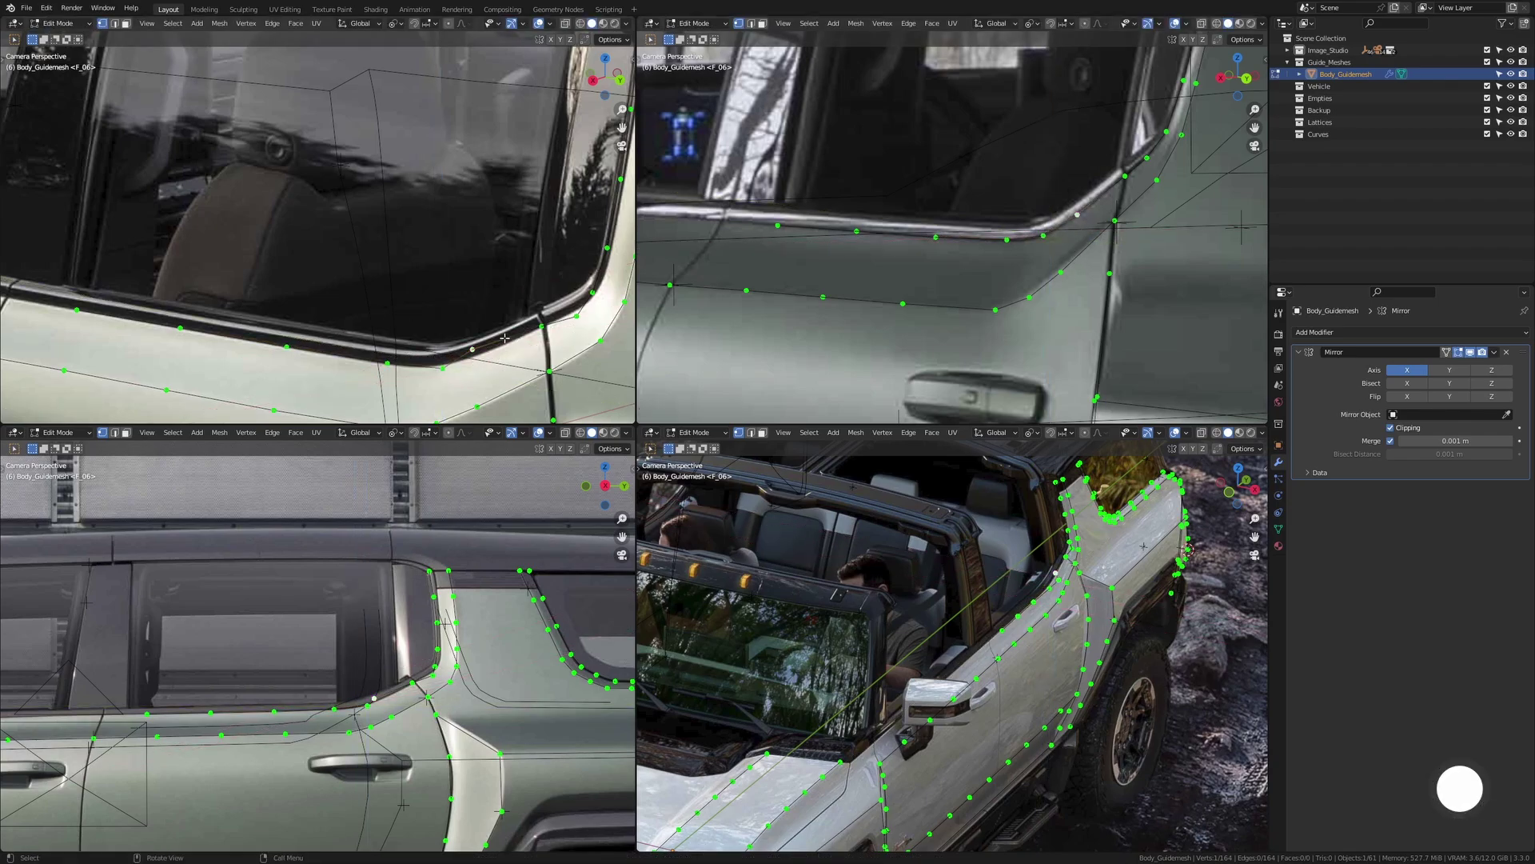
key(y)
click(611, 350)
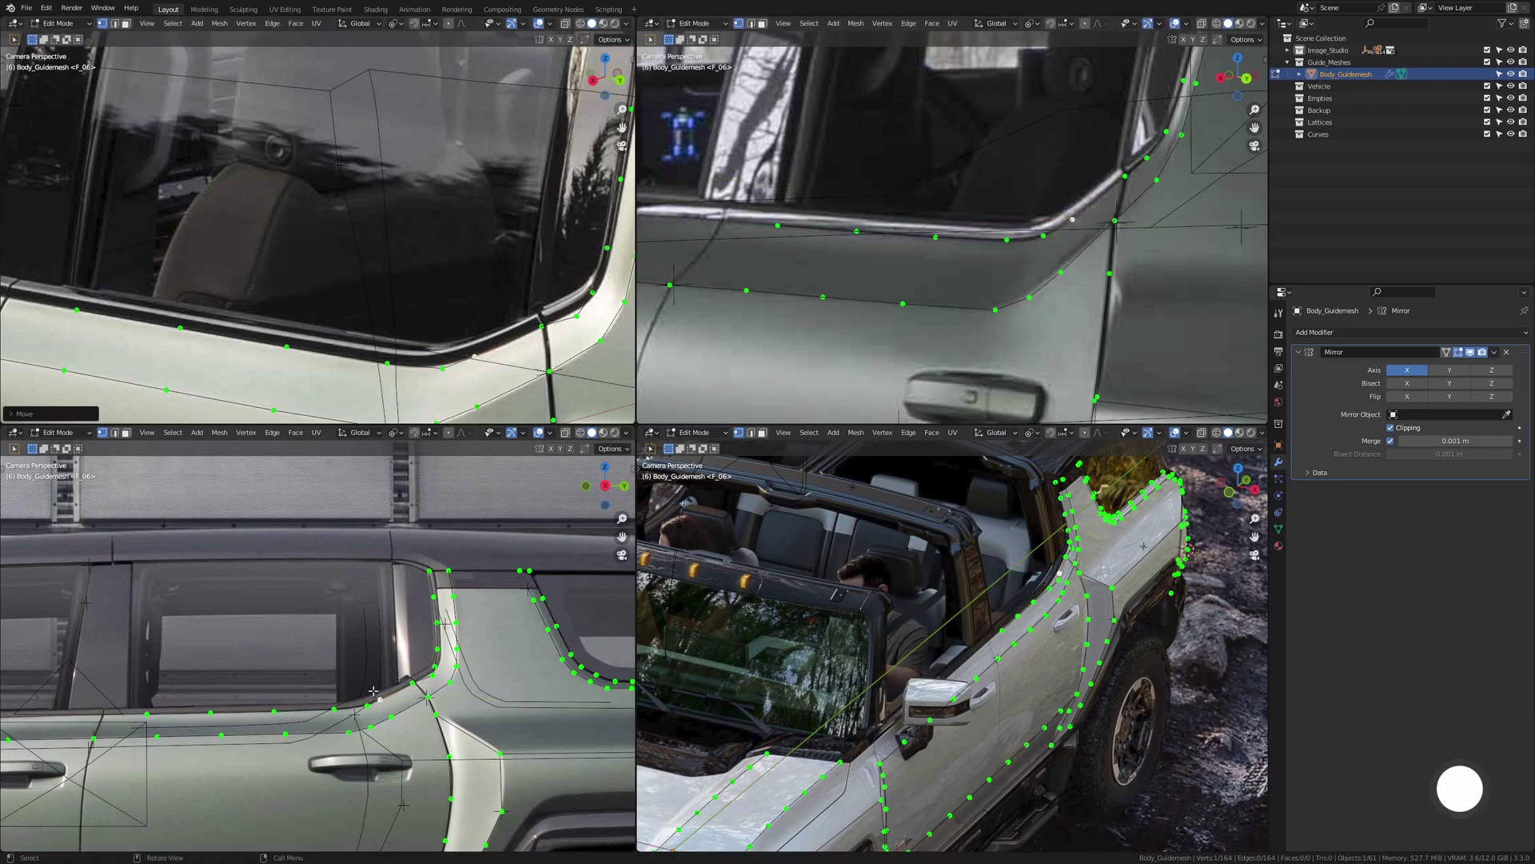
Move the vertex at the rear door window's lower rear corner along X onto the bottom trim.
ctrl+middle_drag(332, 735, 336, 686)
click(337, 682)
scroll(1162, 480, up, 5)
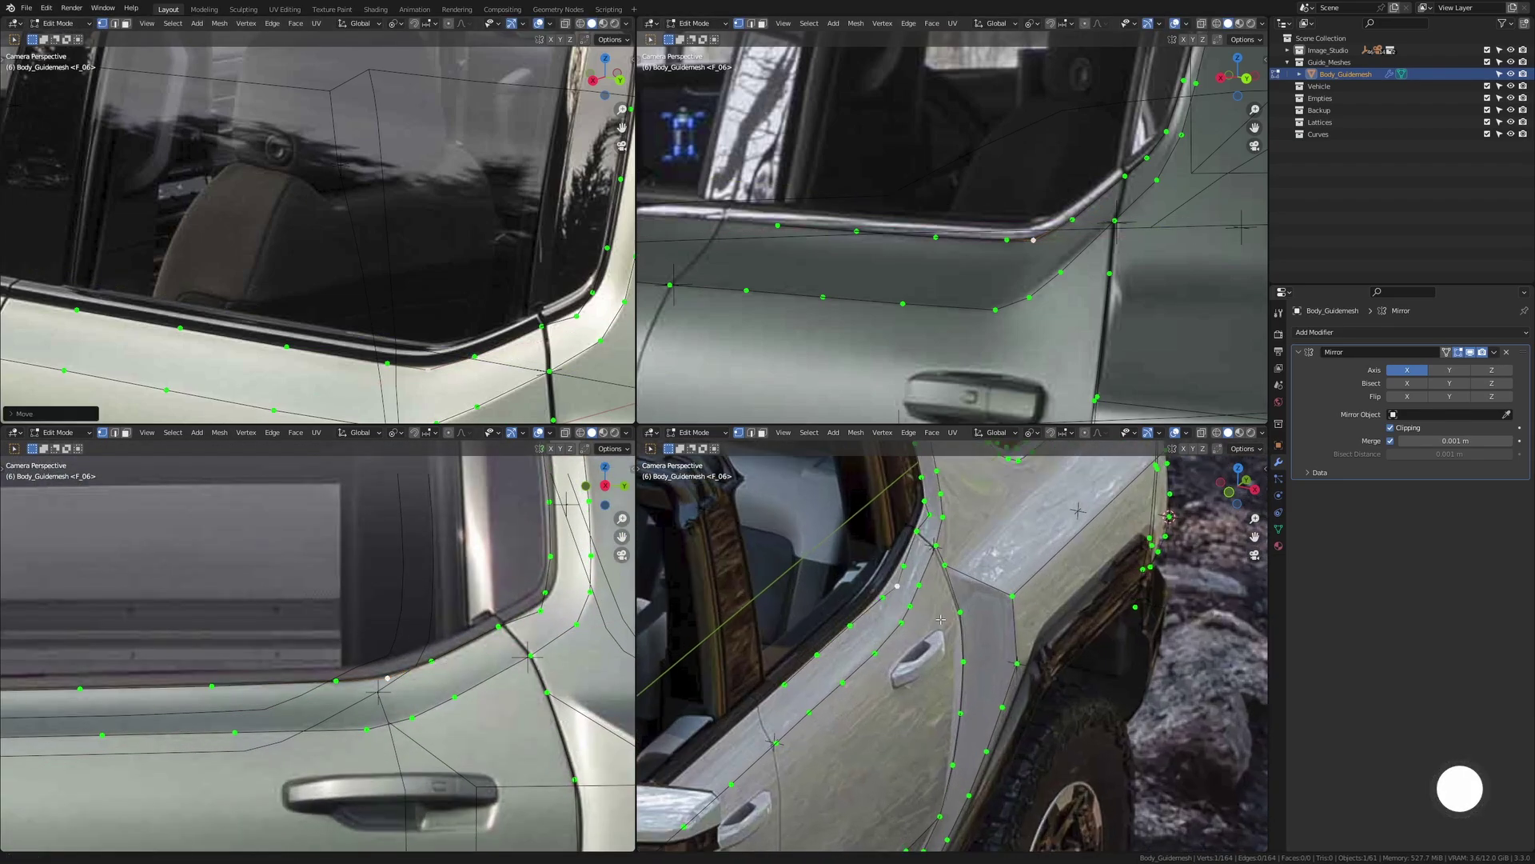
key(g)
key(x)
click(939, 683)
shift+middle_drag(937, 683, 919, 723)
click(878, 785)
scroll(919, 711, up, 1)
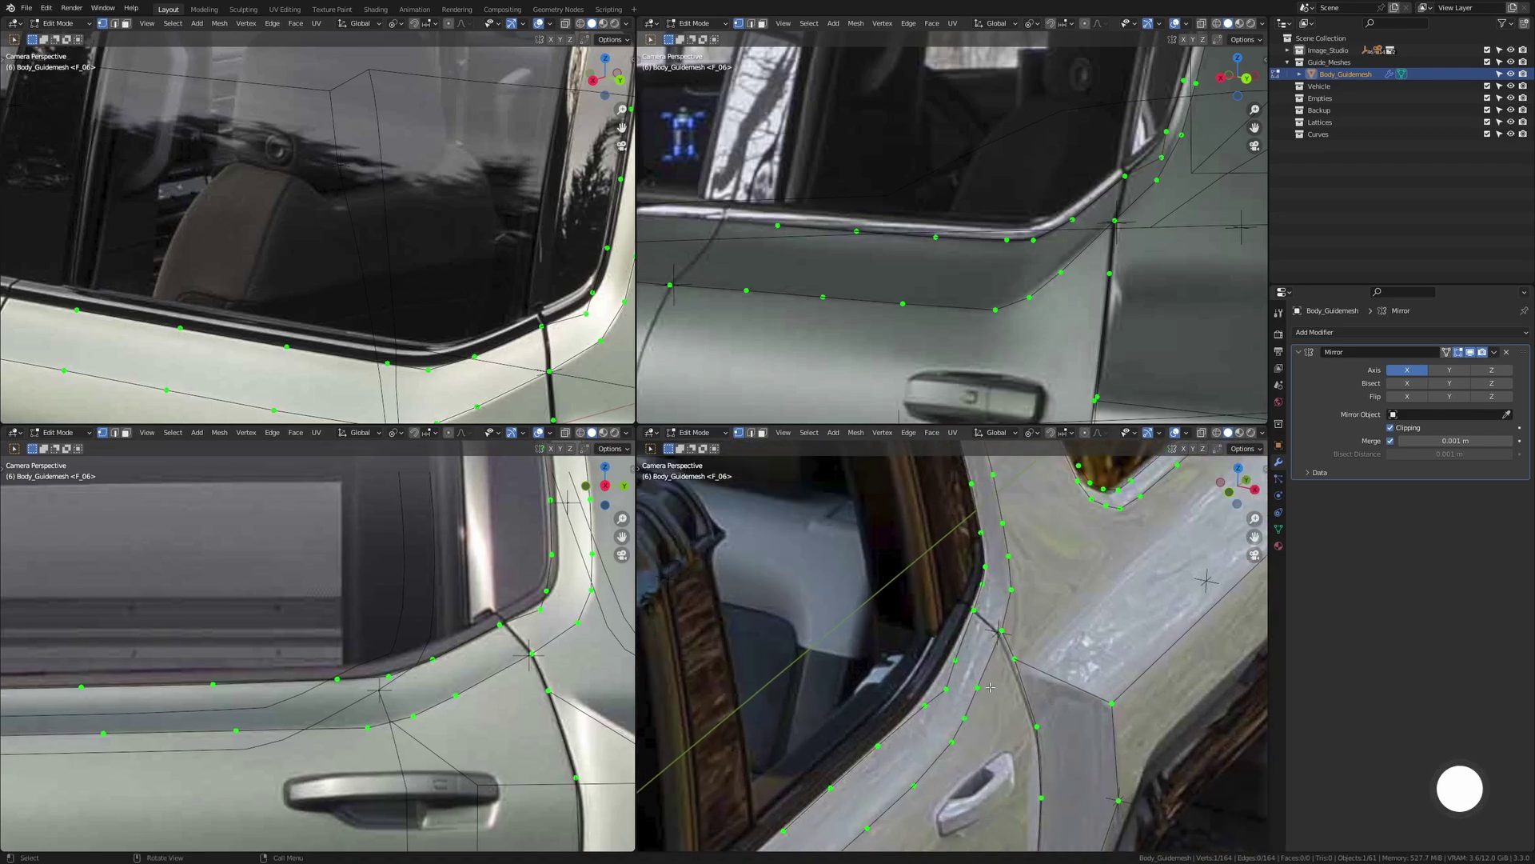
key(g)
key(x)
click(917, 709)
Shift the lower-corner vertex rearward around the bend of the trim, adjusting it along Z and X.
key(g)
key(z)
click(394, 362)
key(g)
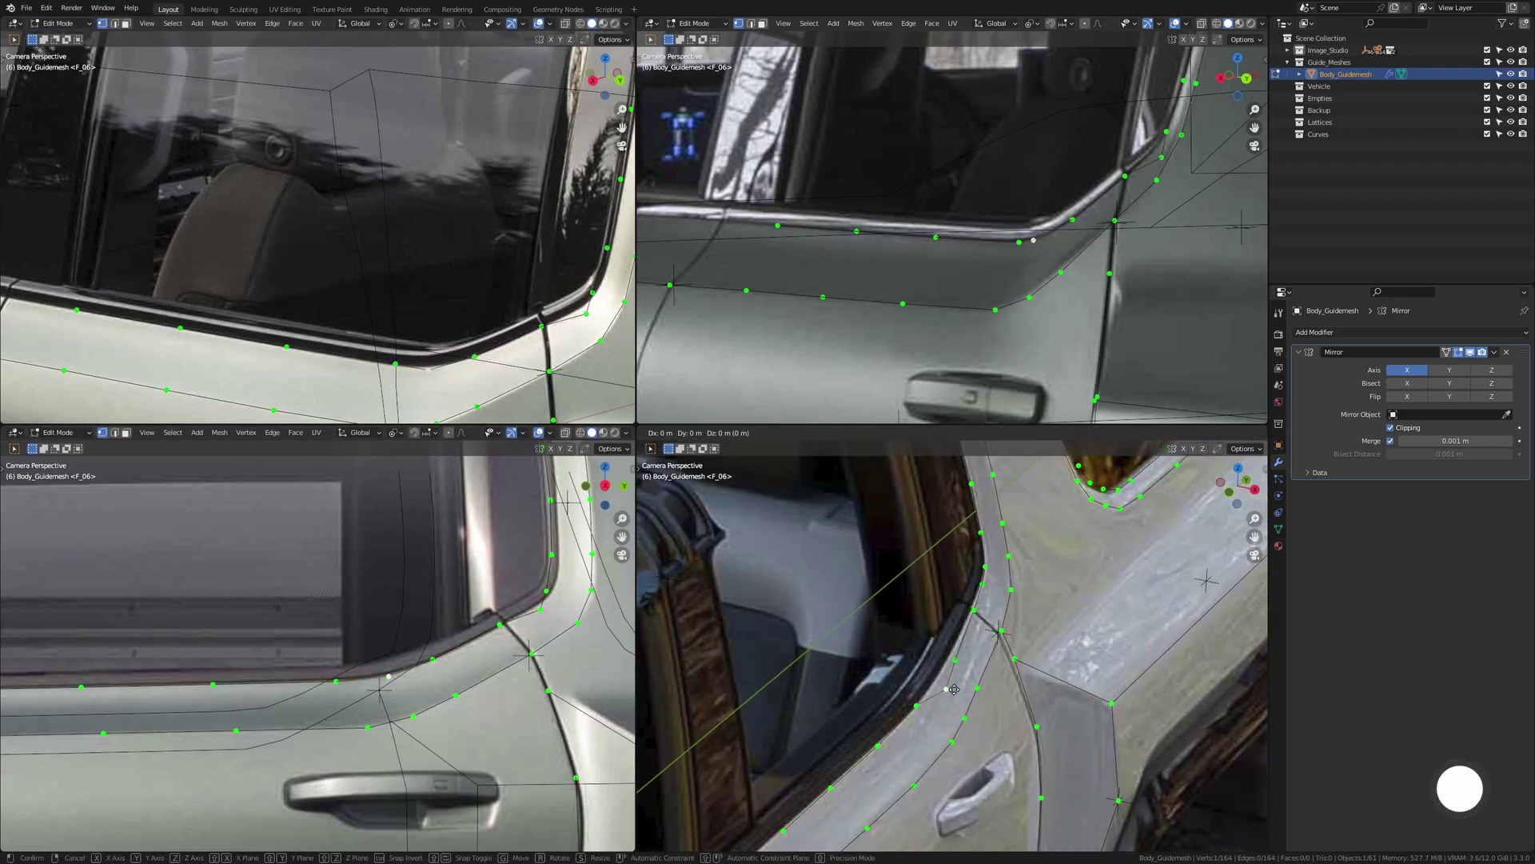
click(708, 666)
key(g)
click(1000, 320)
key(g)
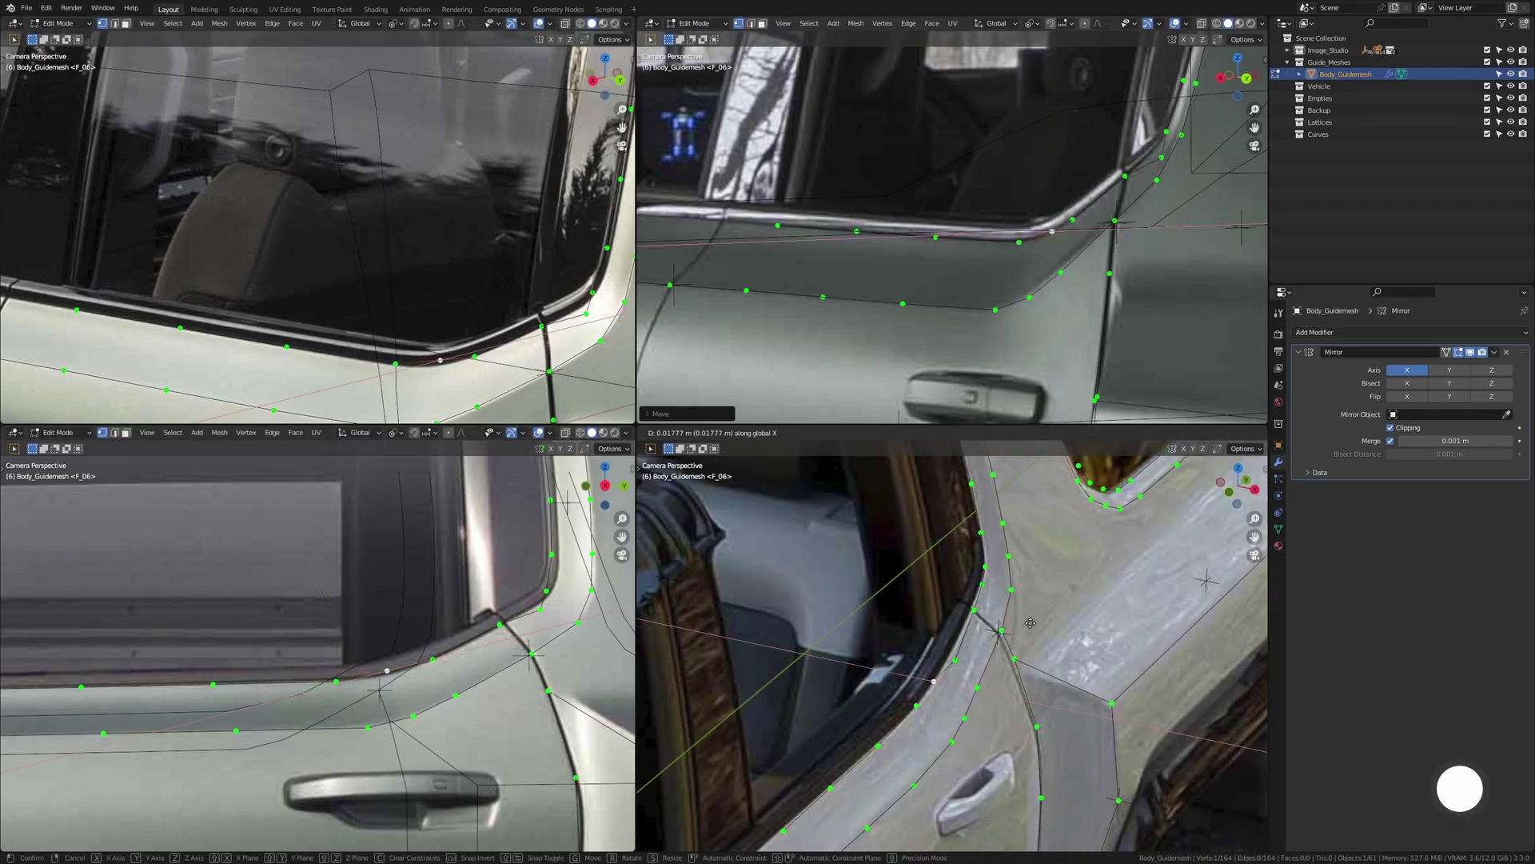
click(1032, 622)
Fine-tune the lower-corner vertex in the camera views so it sits on the trim's lower edge.
key(g)
click(544, 655)
key(g)
click(991, 651)
click(1073, 220)
key(g)
key(g)
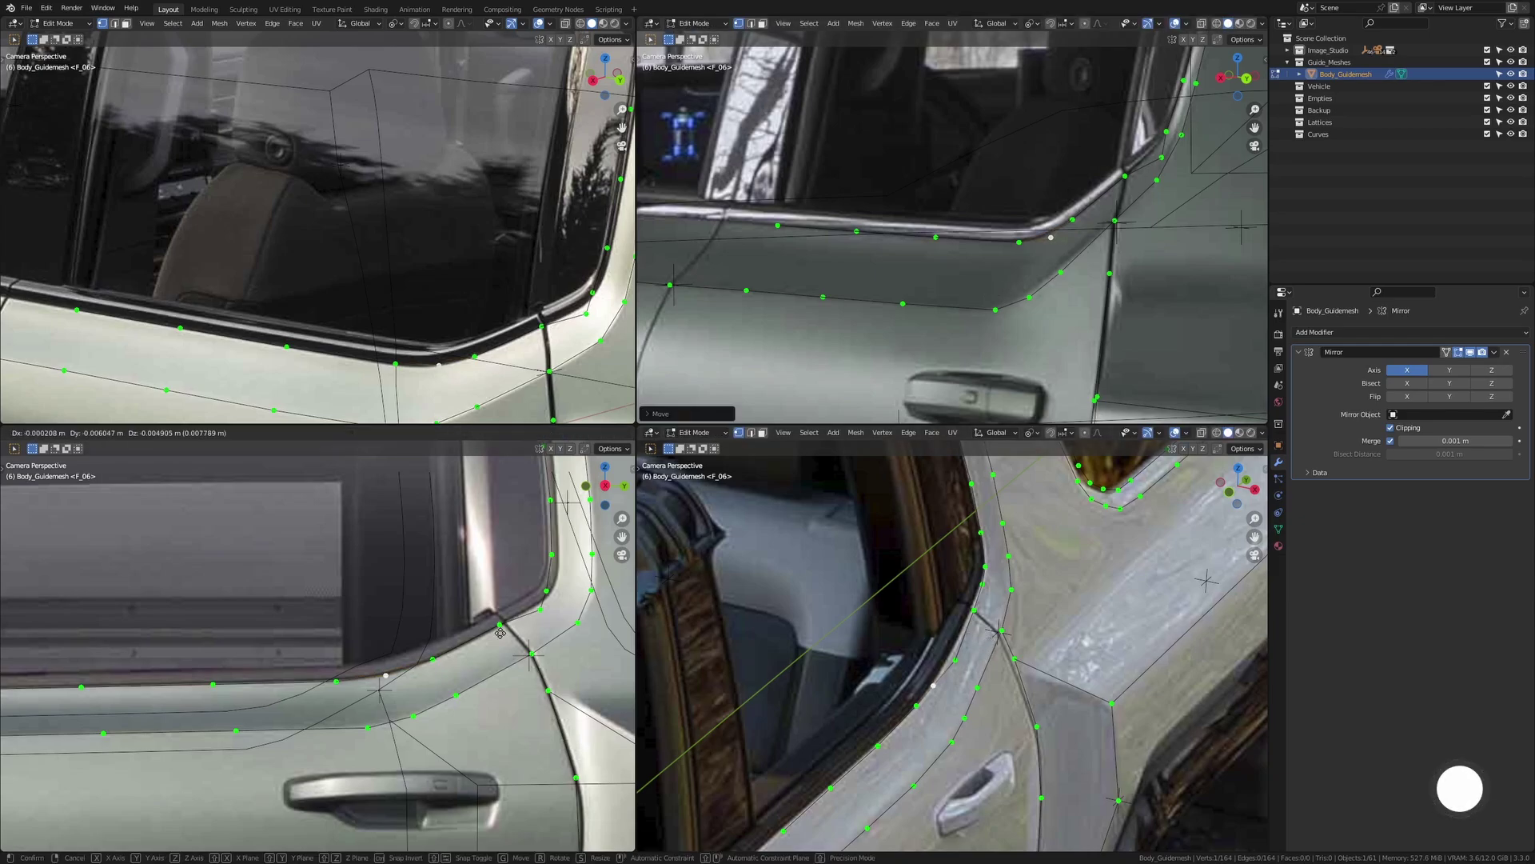
click(527, 644)
Move the vertex between the window's lower corner and the door gap onto the rising trim, adjusting it along Y.
key(g)
click(1000, 632)
key(g)
click(1109, 319)
key(g)
click(488, 353)
key(g)
click(956, 652)
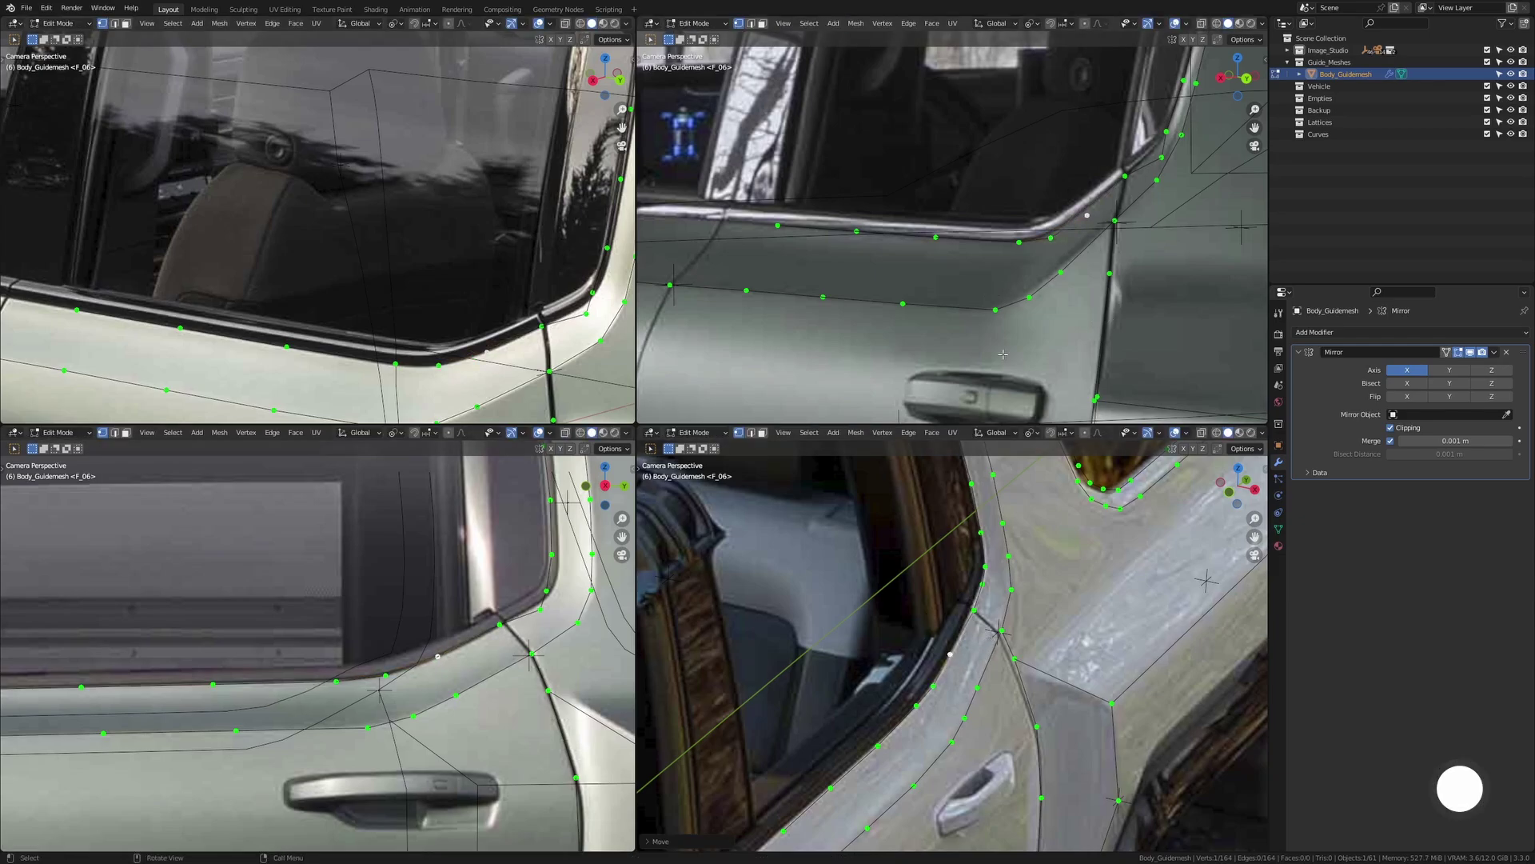
key(g)
click(1089, 231)
key(g)
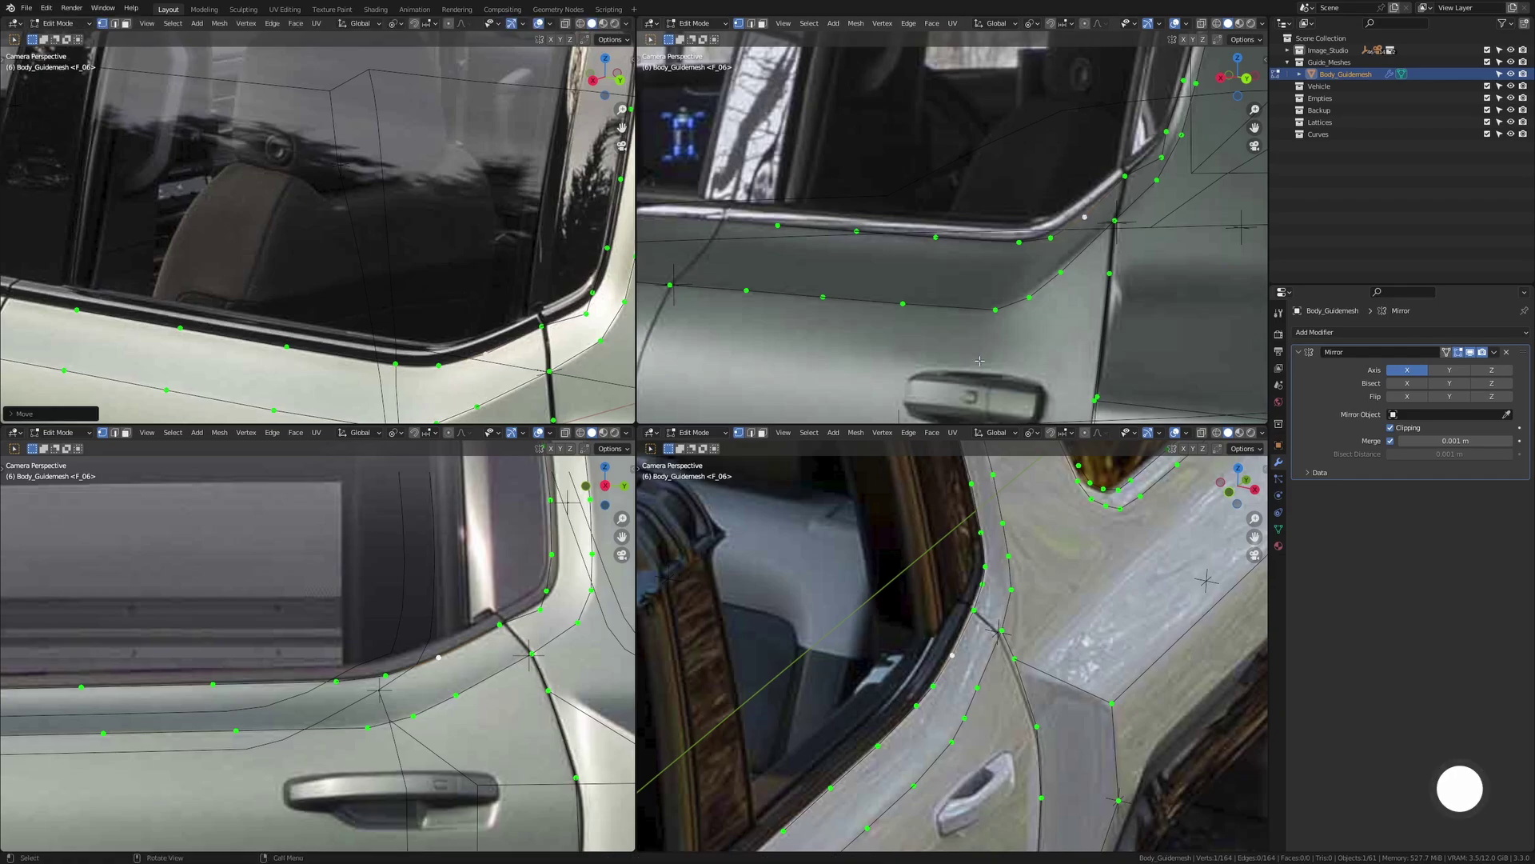
key(y)
key(Return)
Move the two vertices just above the door gap onto the curved rear window trim in the camera views.
key(g)
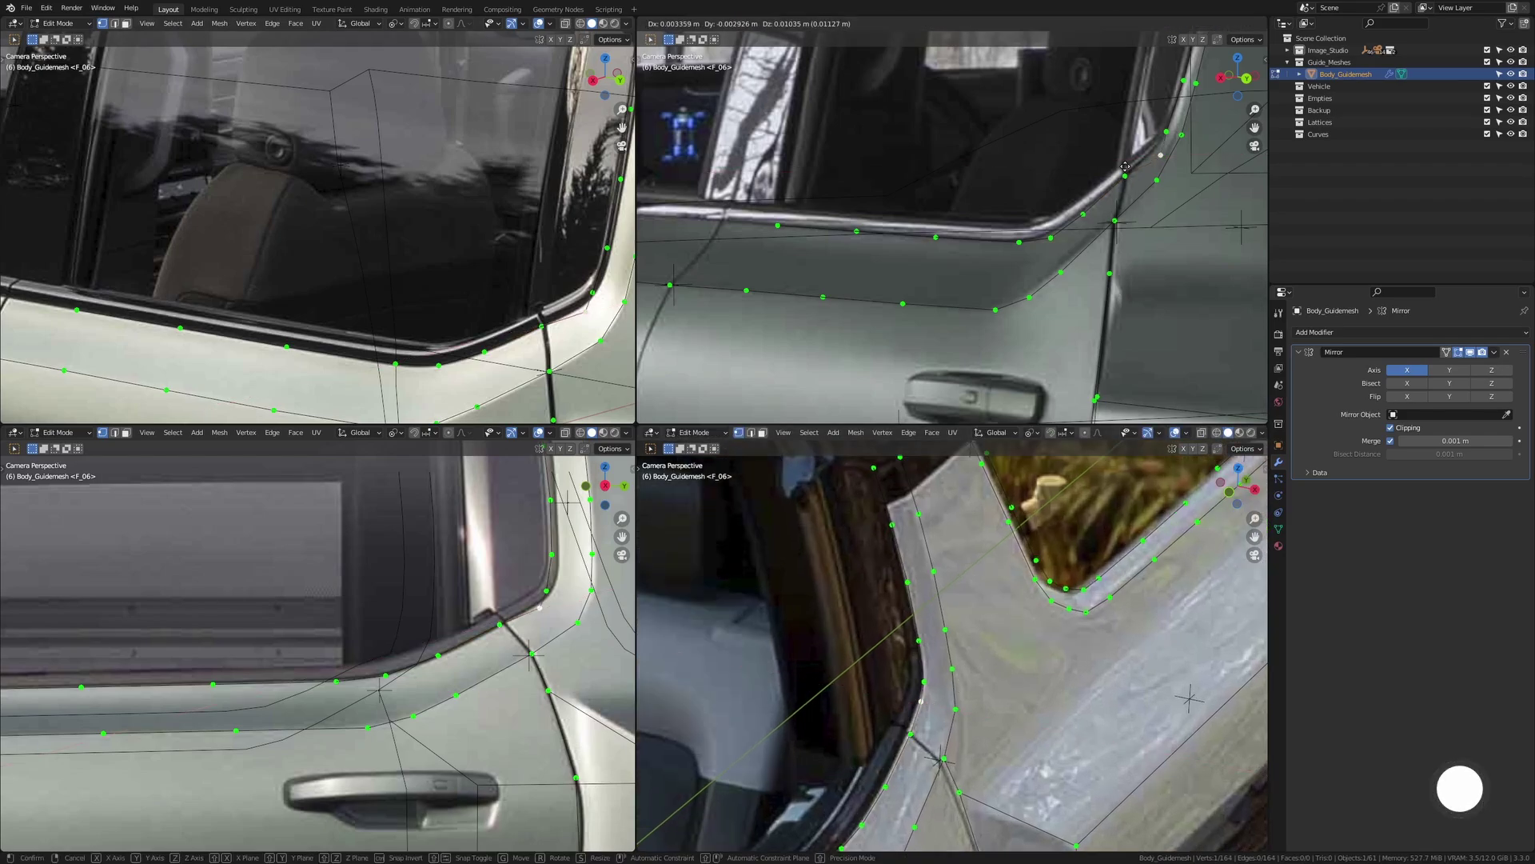
click(1122, 163)
key(g)
click(806, 533)
shift+middle_drag(1087, 176, 968, 220)
click(546, 591)
key(g)
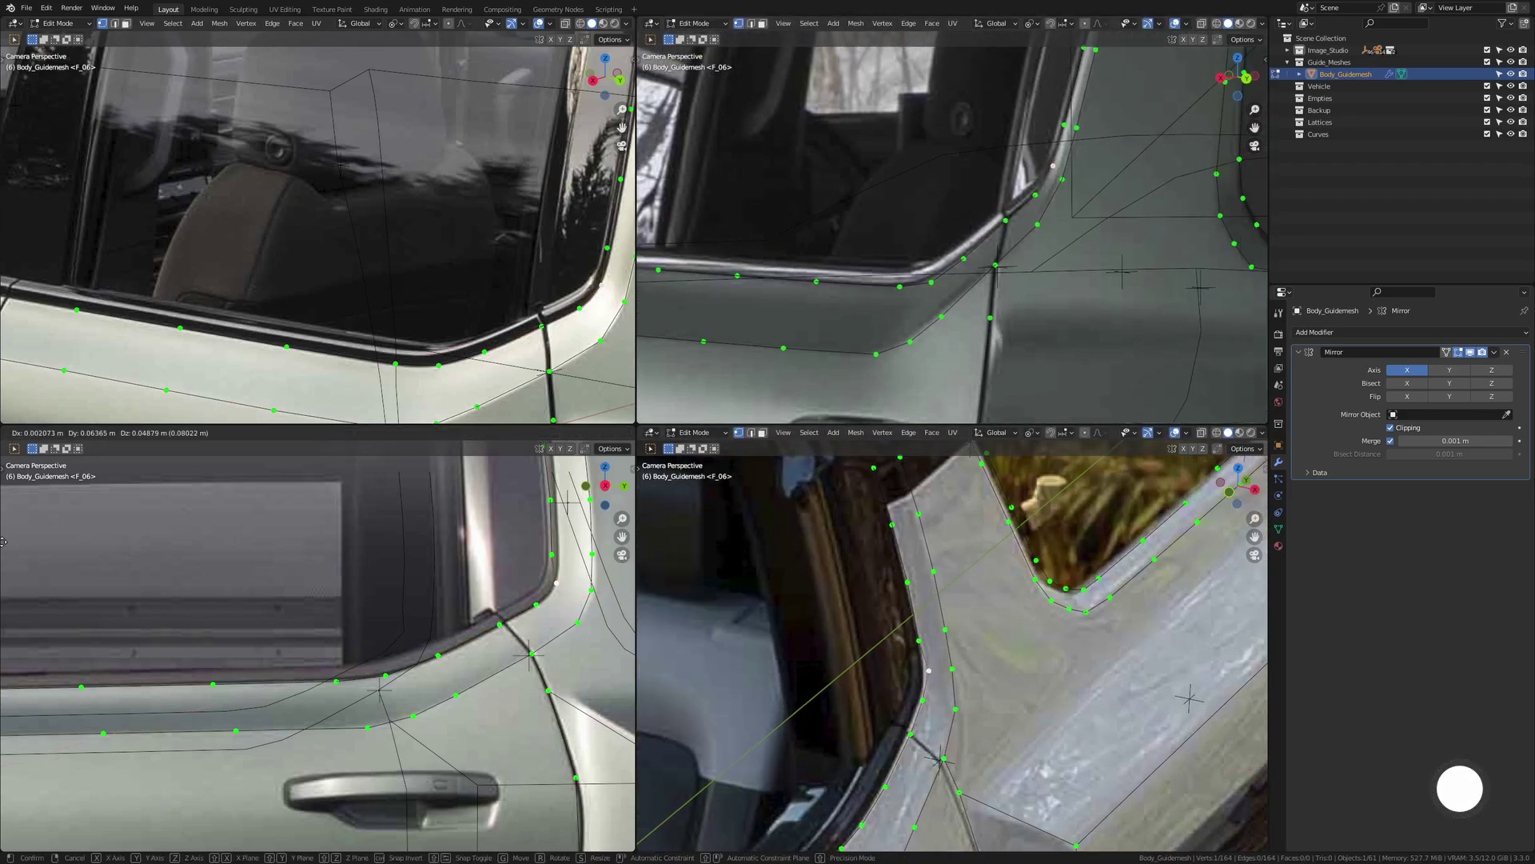
click(2, 543)
shift+middle_drag(936, 656, 890, 675)
key(g)
click(886, 680)
Place the next vertex up the pillar on the window's rear trim in the camera views.
shift+middle_drag(604, 263, 561, 271)
click(564, 255)
key(g)
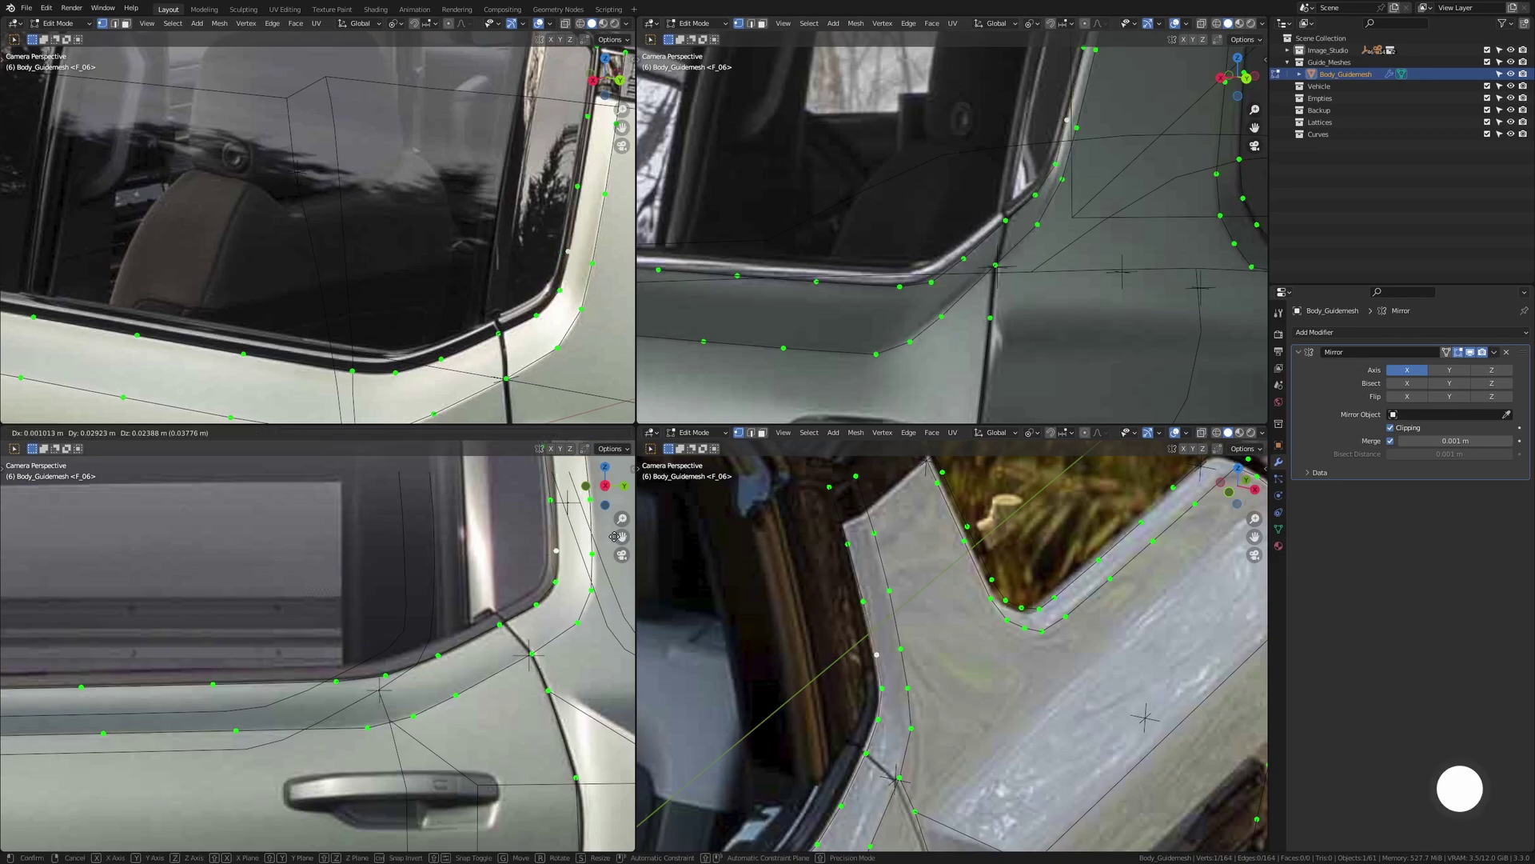
click(616, 535)
key(g)
click(888, 624)
shift+middle_drag(1068, 152, 930, 292)
key(g)
click(928, 289)
Align the mid-pillar vertex with the window's rear trim in the side photo and the other camera views.
shift+middle_drag(576, 216, 525, 252)
click(527, 224)
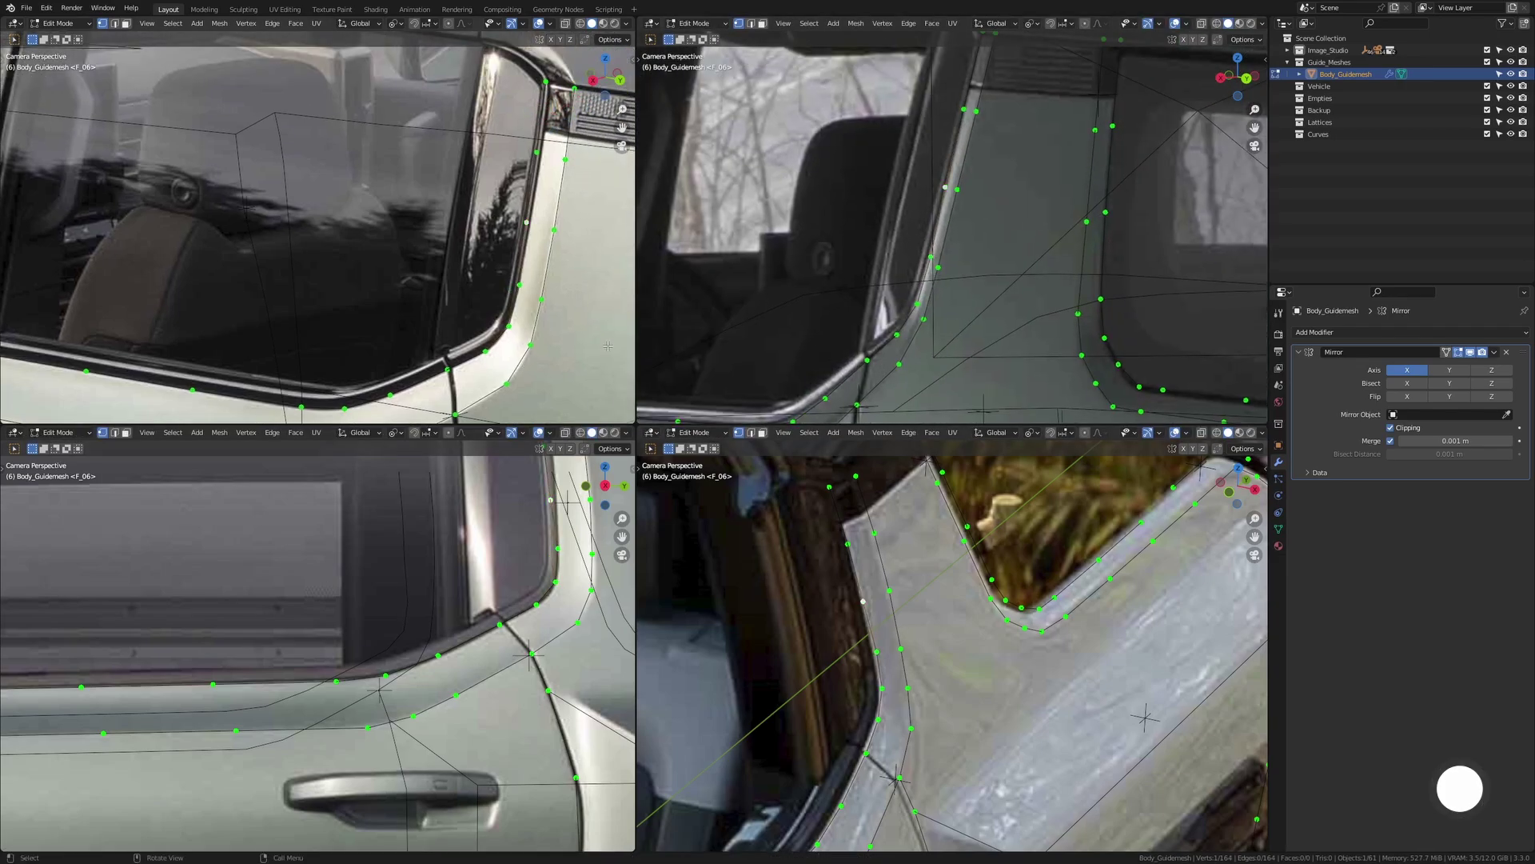
shift+middle_drag(601, 480, 454, 618)
key(g)
click(472, 614)
key(g)
click(688, 614)
key(g)
click(480, 607)
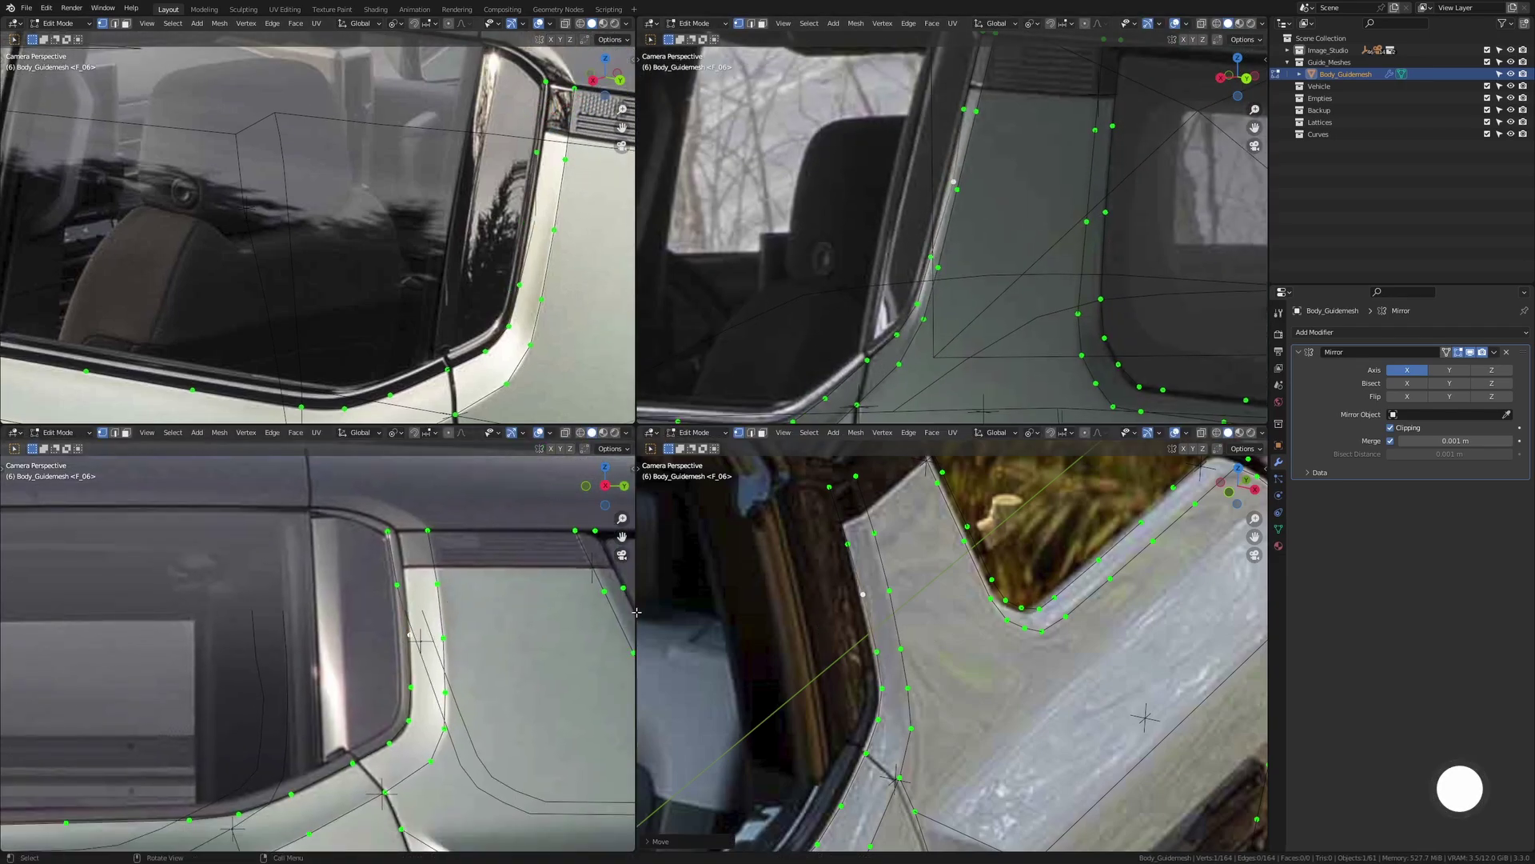
Refine the mid-pillar vertex of the window's rear edge along X and Y to match the trim.
click(933, 261)
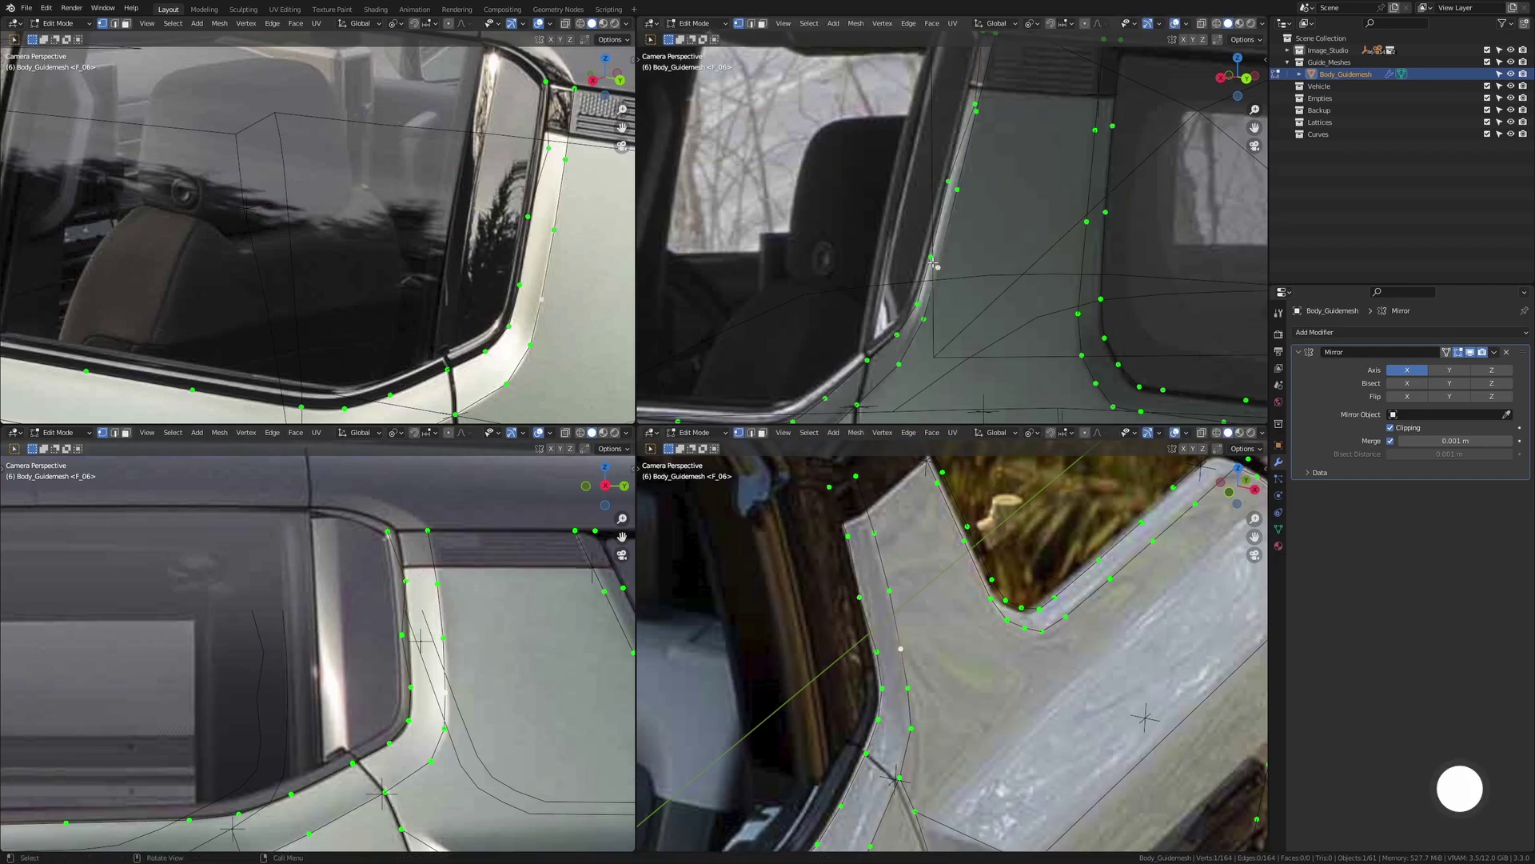
key(g)
key(y)
click(933, 262)
click(949, 184)
key(g)
key(x)
click(900, 648)
key(g)
key(y)
click(952, 192)
key(g)
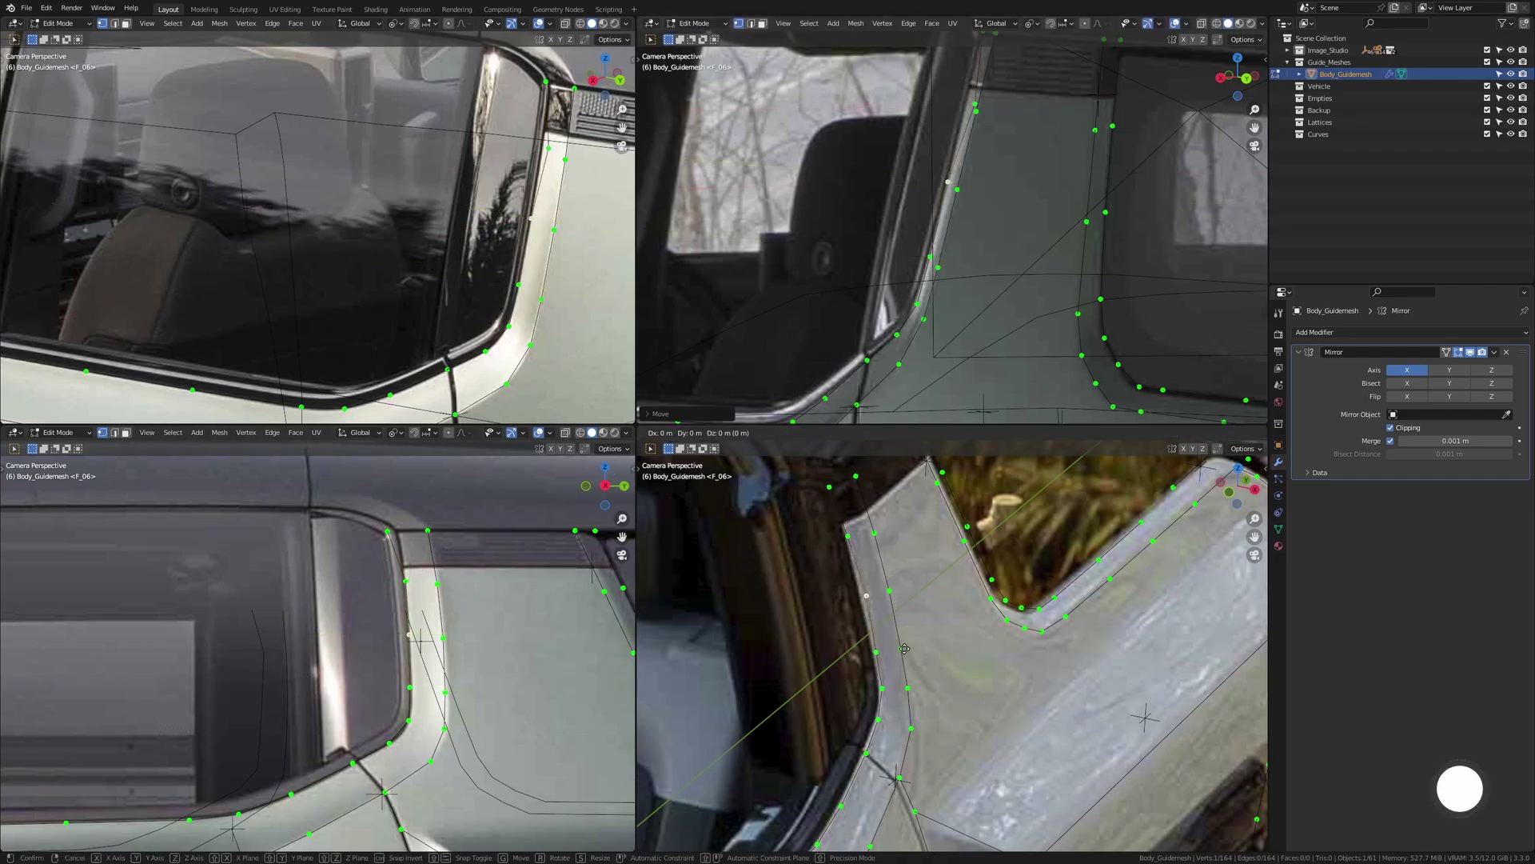
click(902, 651)
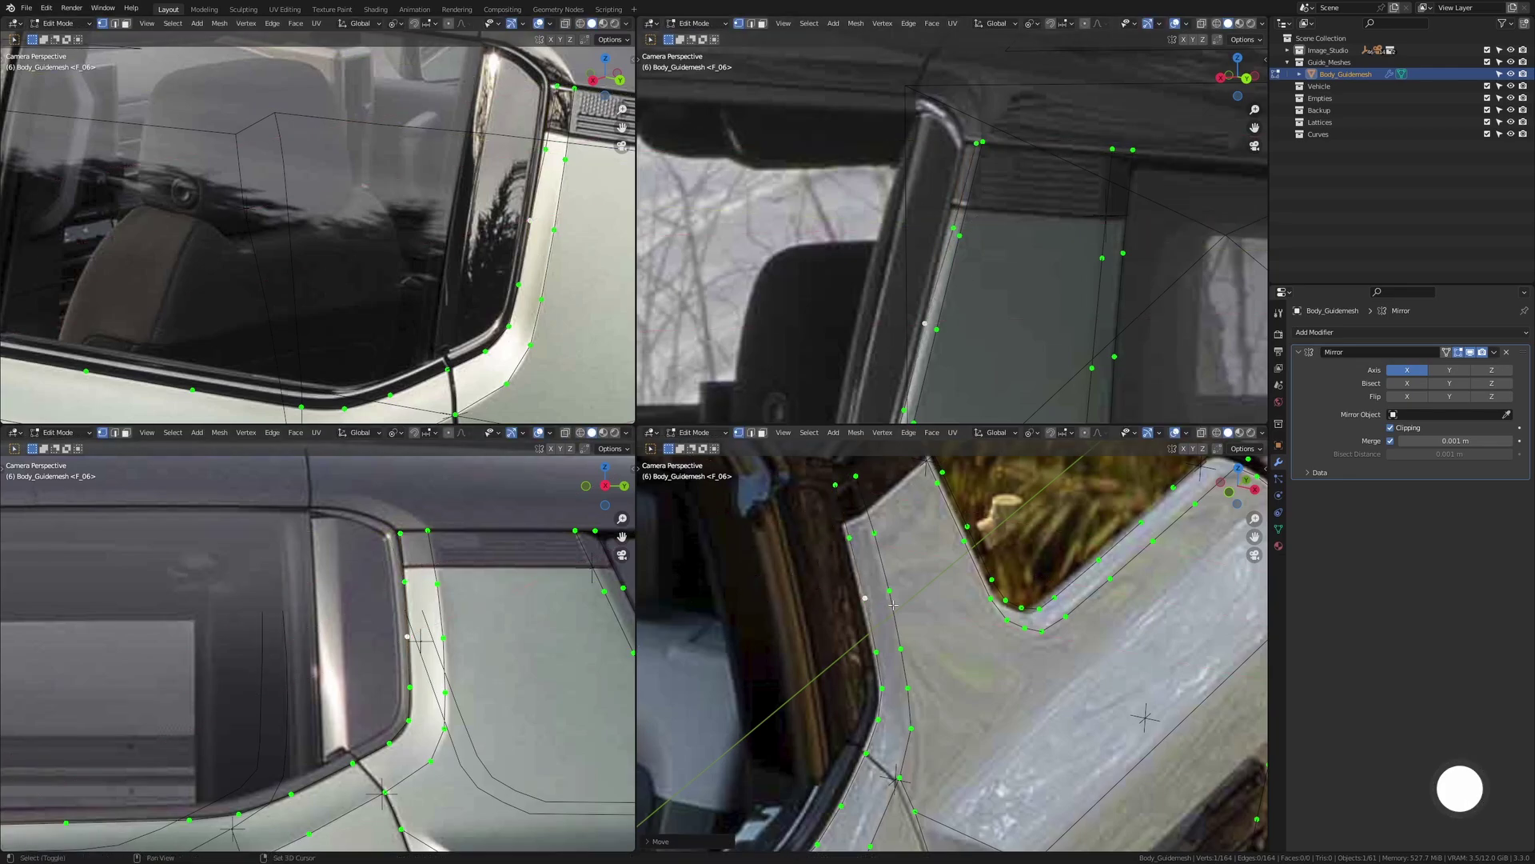
Fine-tune the pillar vertices below and above the middle one onto the window's rear trim.
click(414, 646)
key(g)
click(416, 646)
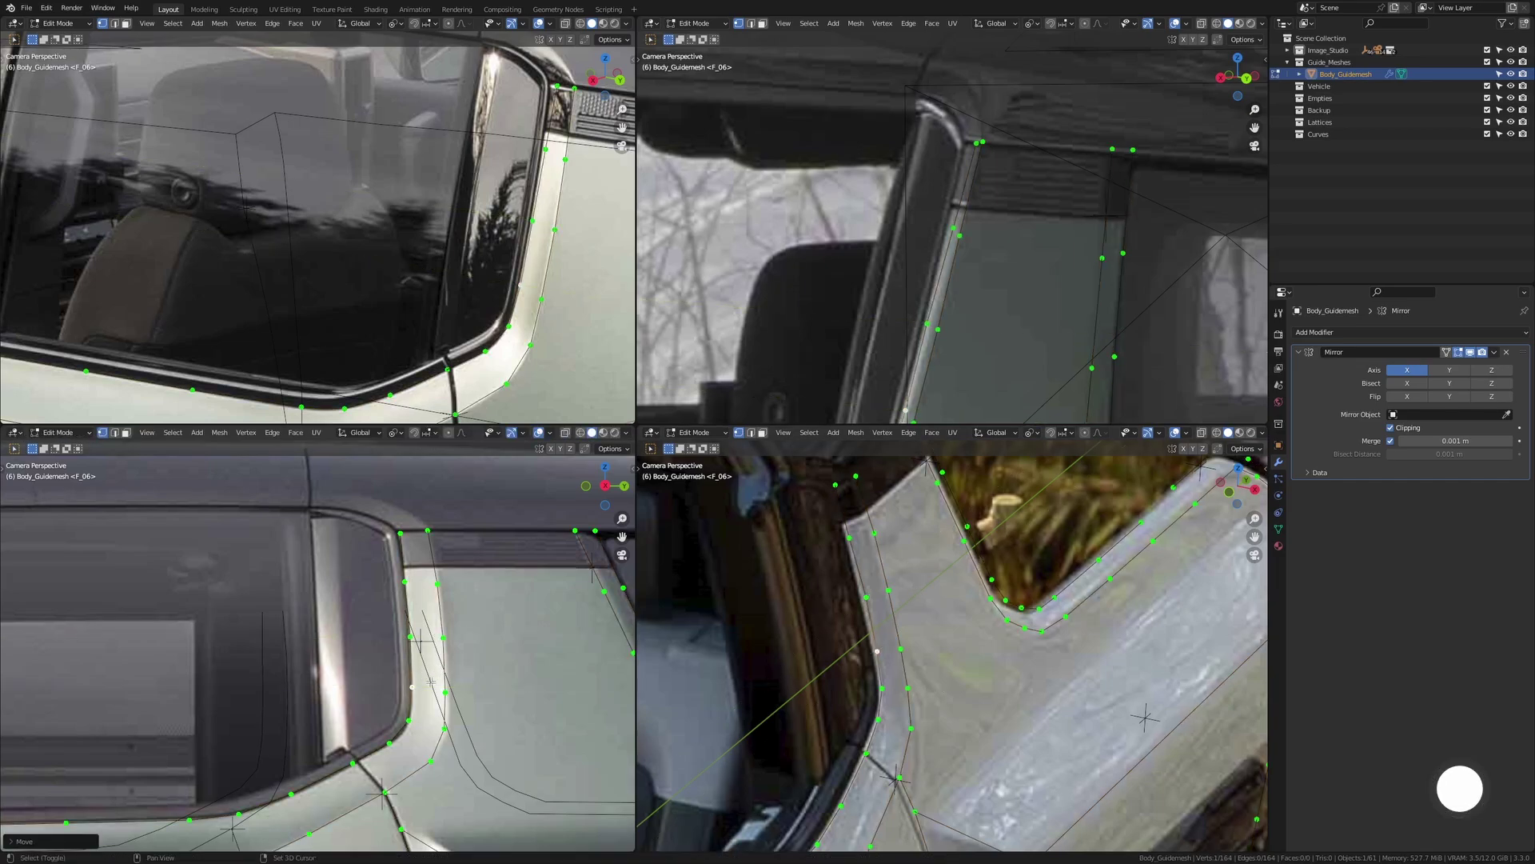
drag(864, 618, 876, 618)
drag(933, 335, 924, 193)
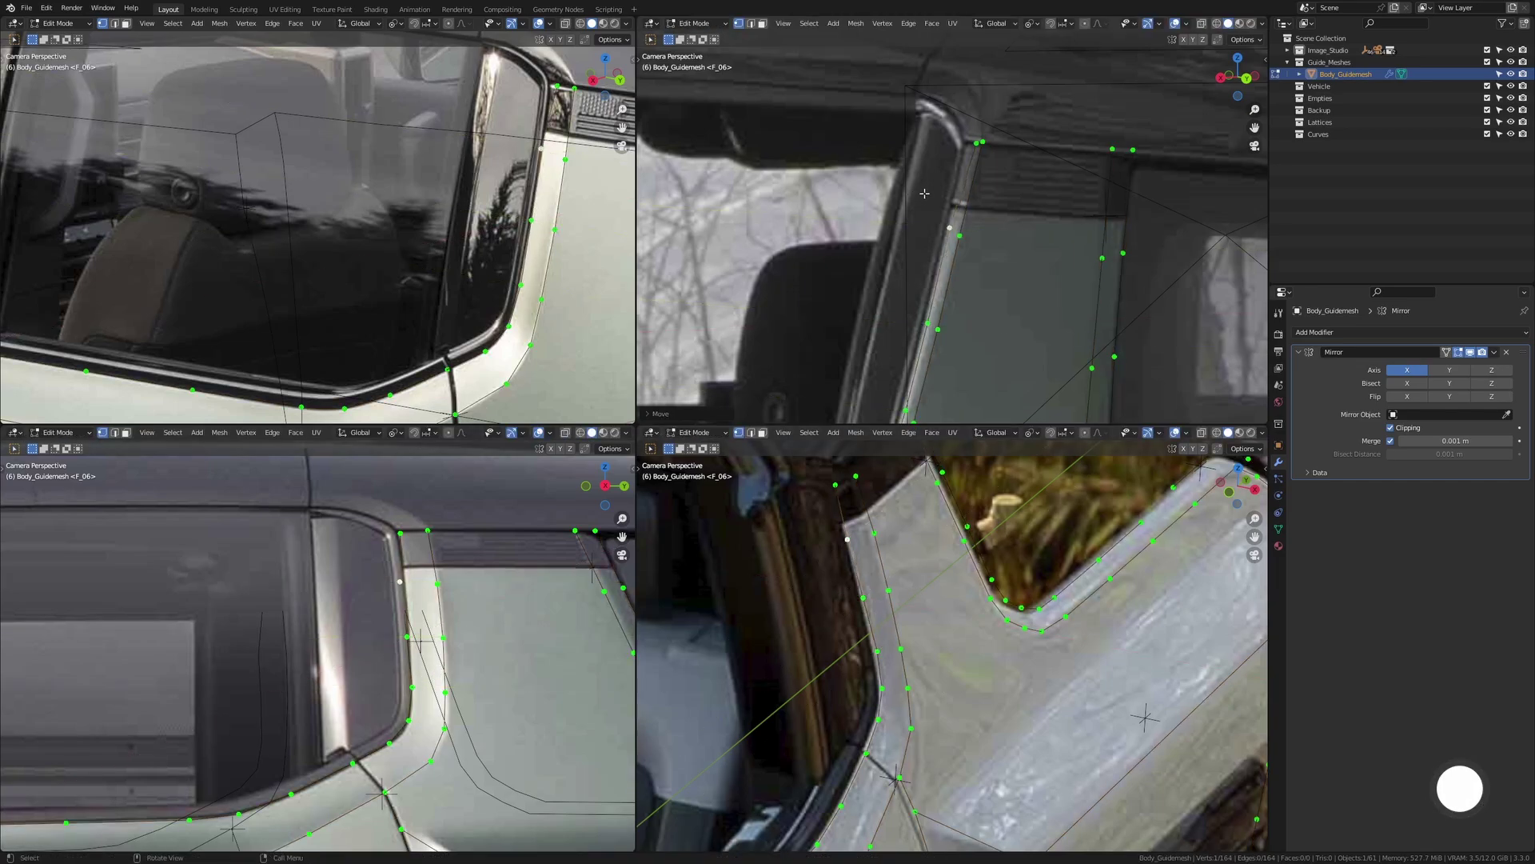
right_click(169, 617)
key(g)
click(868, 609)
Move the top vertex of the window's rear edge along Y onto the trim below the roofline.
click(833, 487)
key(g)
key(y)
click(841, 483)
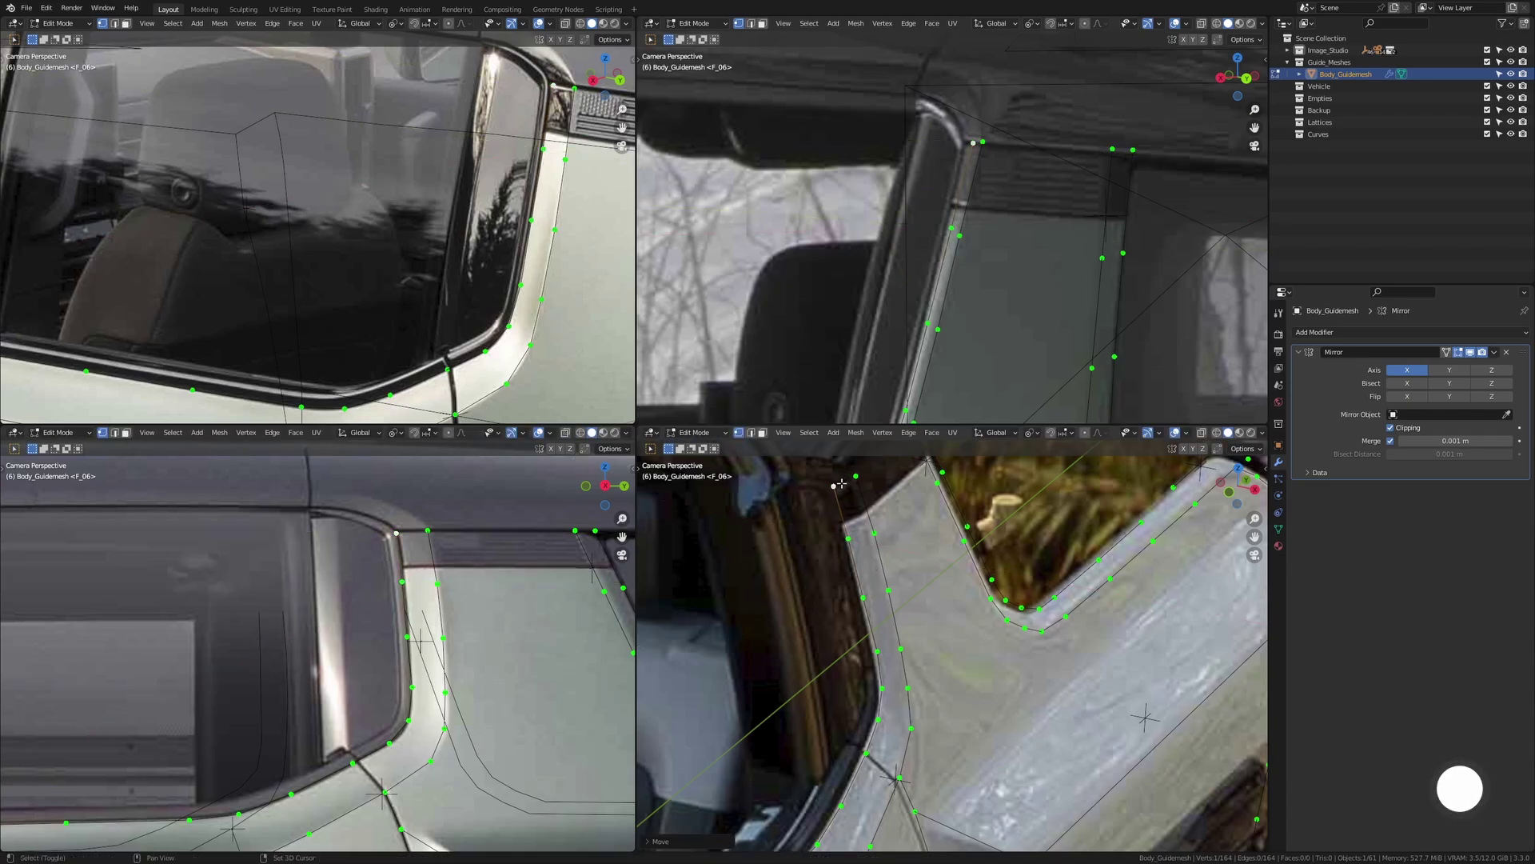
Extrude the window's bottom-trim line forward along Y to the front door's front gap, just below the windshield base.
scroll(361, 248, down, 4)
click(156, 288)
scroll(200, 680, down, 3)
shift+middle_drag(144, 703, 533, 643)
key(g)
key(y)
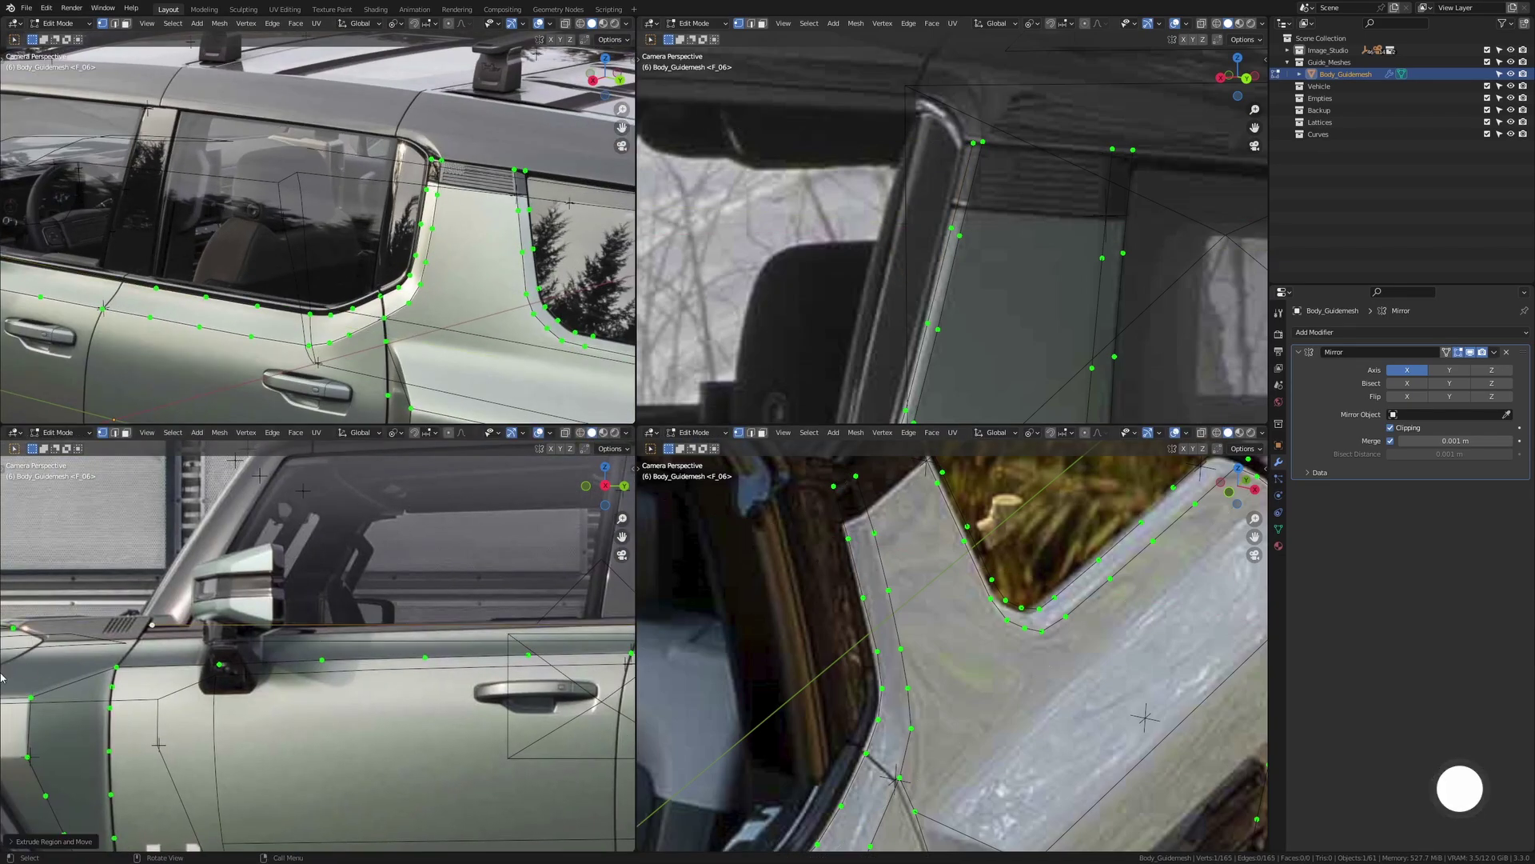
shift+middle_drag(2, 678, 200, 614)
scroll(320, 607, up, 3)
key(g)
click(344, 552)
Move the extruded front vertex along X to match the angled side photo.
shift+middle_drag(96, 240, 551, 226)
key(g)
key(x)
click(320, 224)
scroll(319, 232, down, 5)
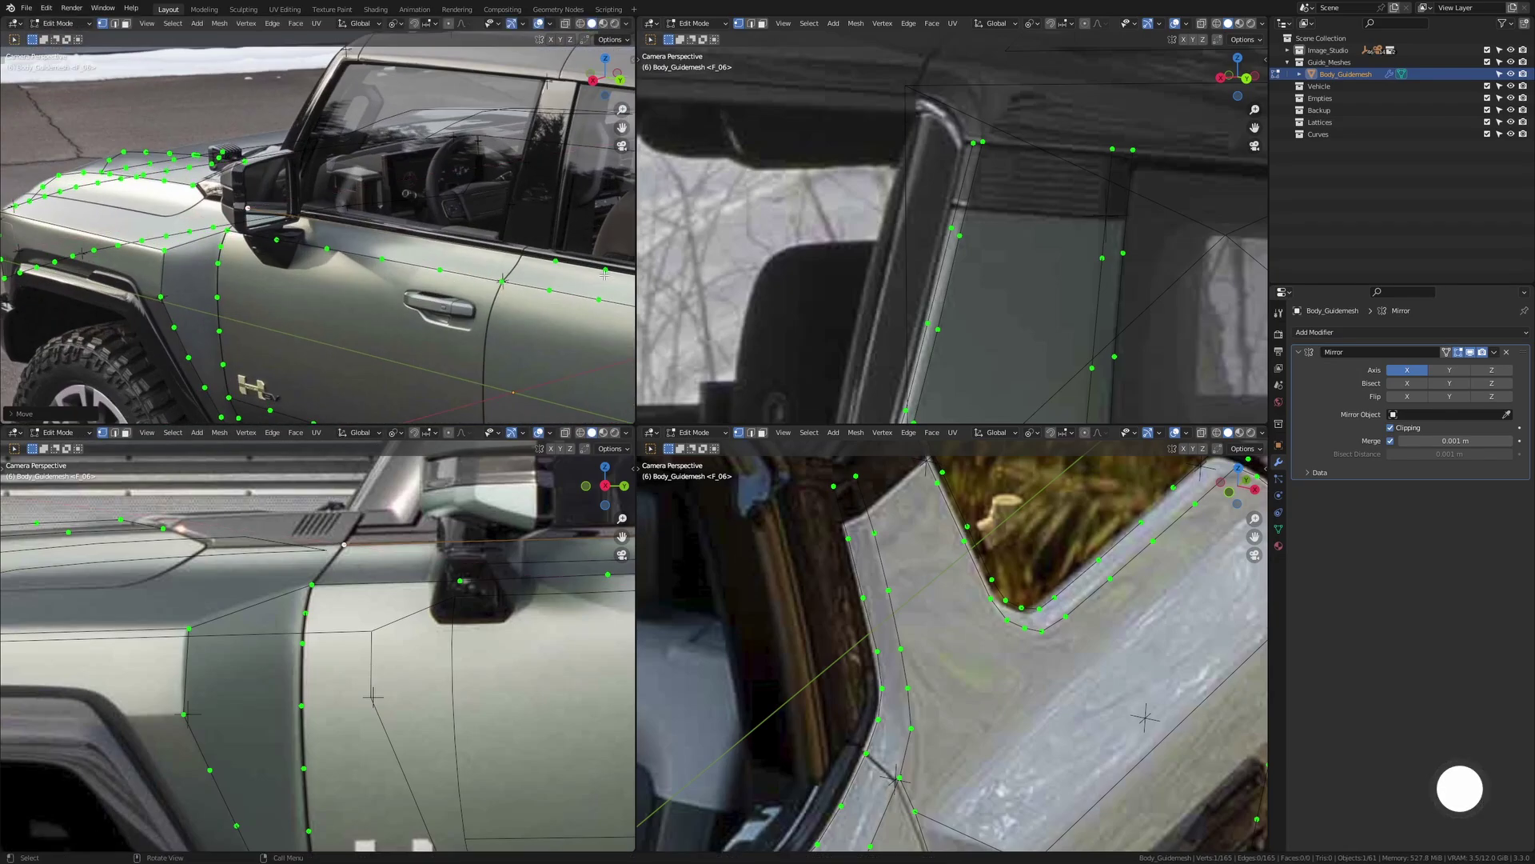
Switch the pillar close-up view to a camera showing the mirror and front door, and go to frame 2.
scroll(952, 240, down, 8)
key(n)
click(1199, 120)
click(1213, 148)
click(1199, 120)
click(1213, 180)
scroll(903, 304, up, 4)
key(n)
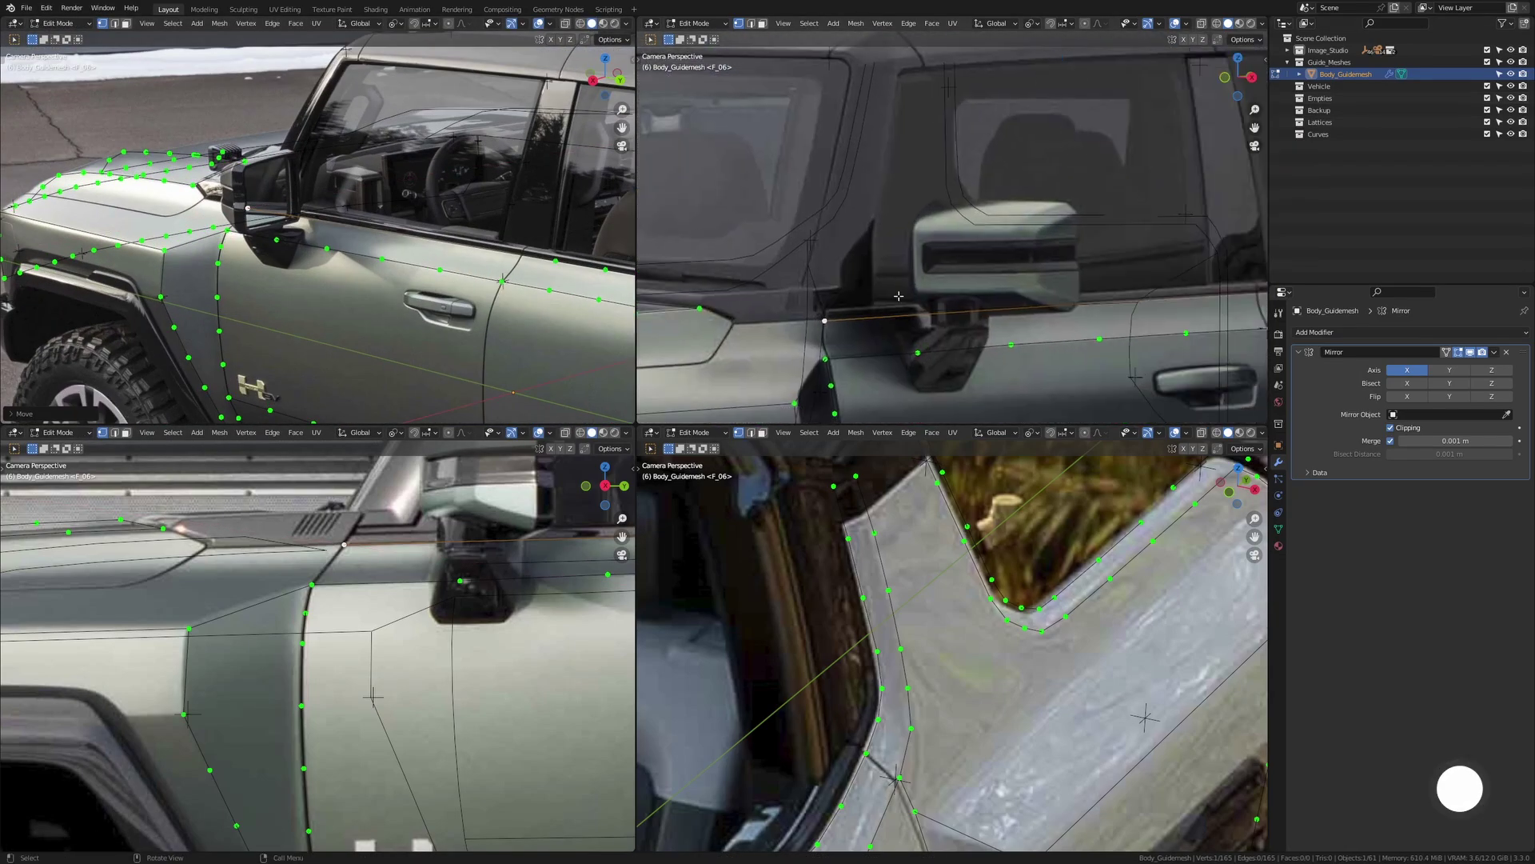
alt+scroll(432, 248, up, 4)
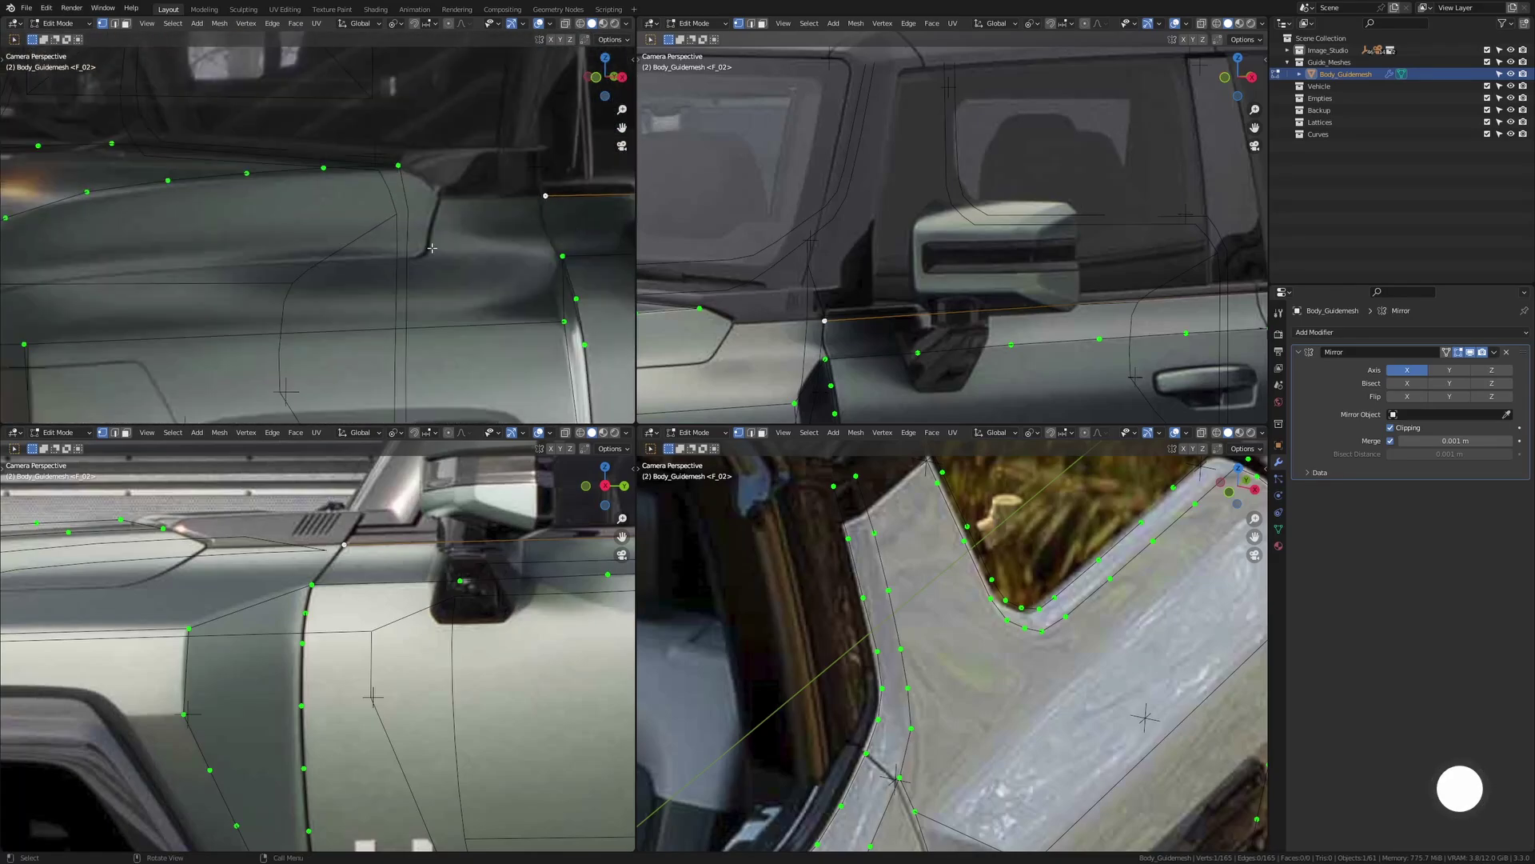
Fine-tune the extruded front vertex onto the top of the front door gap.
shift+middle_drag(903, 310, 916, 303)
scroll(352, 552, up, 4)
key(g)
key(g)
click(362, 480)
scroll(904, 720, down, 5)
shift+middle_drag(840, 784, 974, 672)
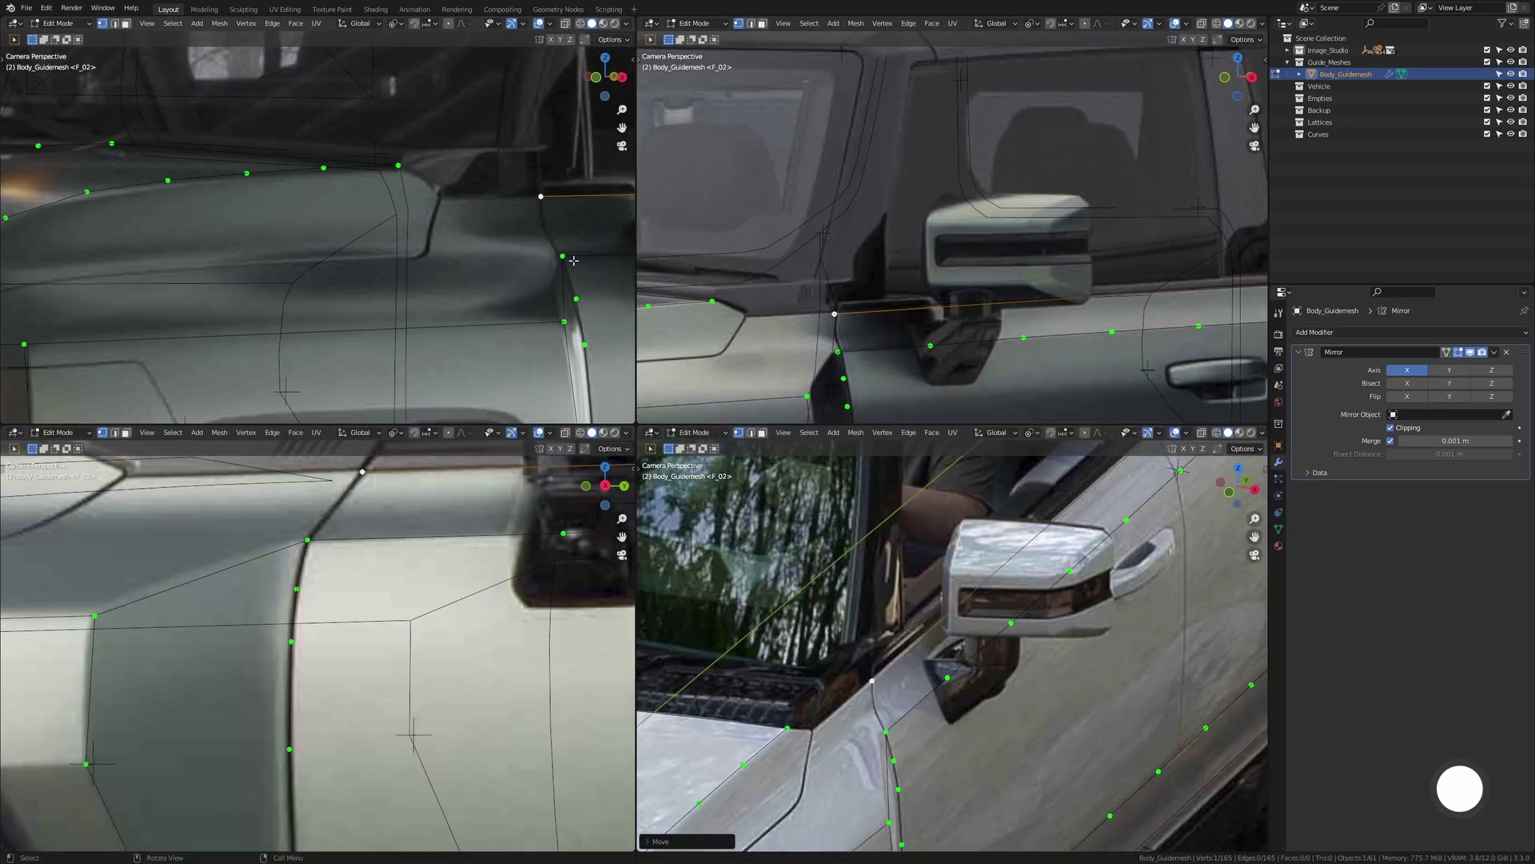
Subdivide the new edge beneath the front window with five vertices and move the foremost one along X onto the trim.
shift+middle_drag(574, 260, 555, 264)
shift+middle_drag(1000, 312, 920, 307)
scroll(1151, 489, down, 2)
shift+middle_drag(1168, 485, 1065, 543)
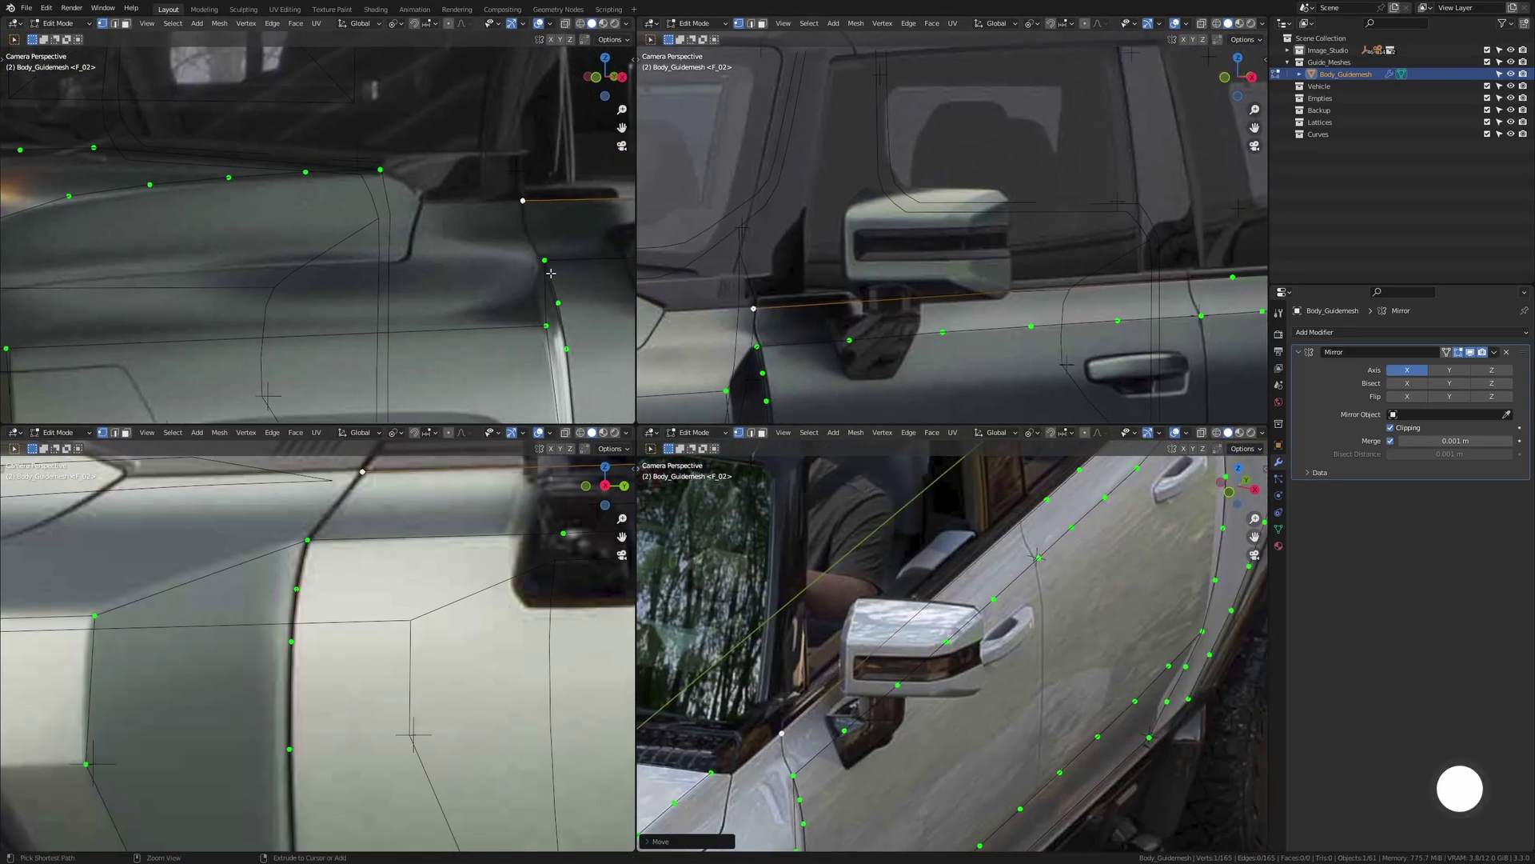
shift+middle_drag(888, 640, 876, 646)
scroll(847, 680, up, 2)
click(788, 710)
key(g)
key(x)
click(792, 710)
Move the remaining new vertices beneath the front window along X onto the trim and check the line from above.
click(842, 662)
click(898, 614)
key(g)
key(x)
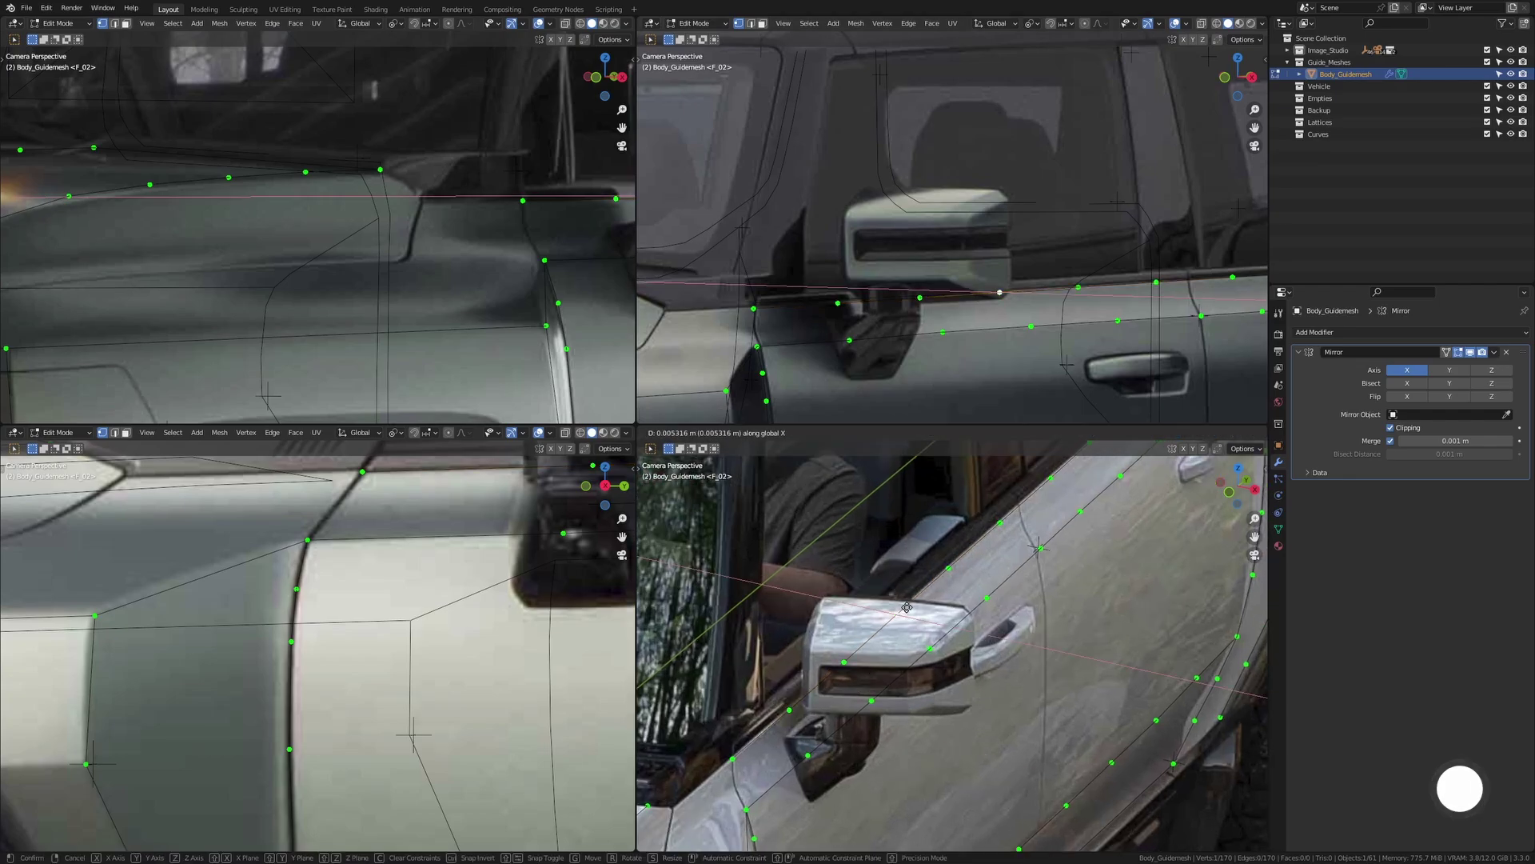
click(1005, 520)
key(KP_7)
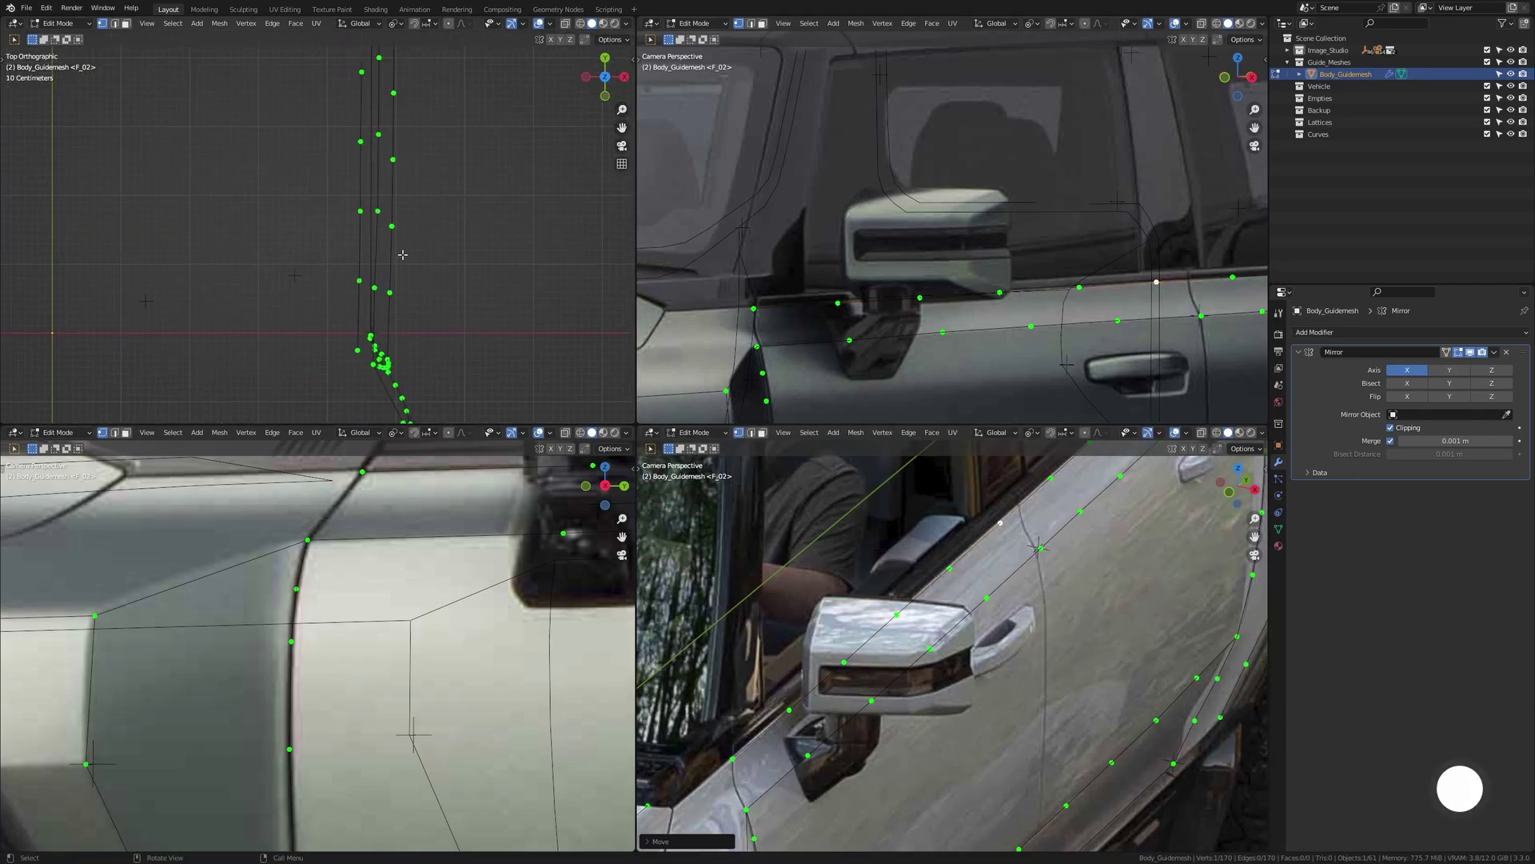
key(a)
key(alt+a)
key(KP_0)
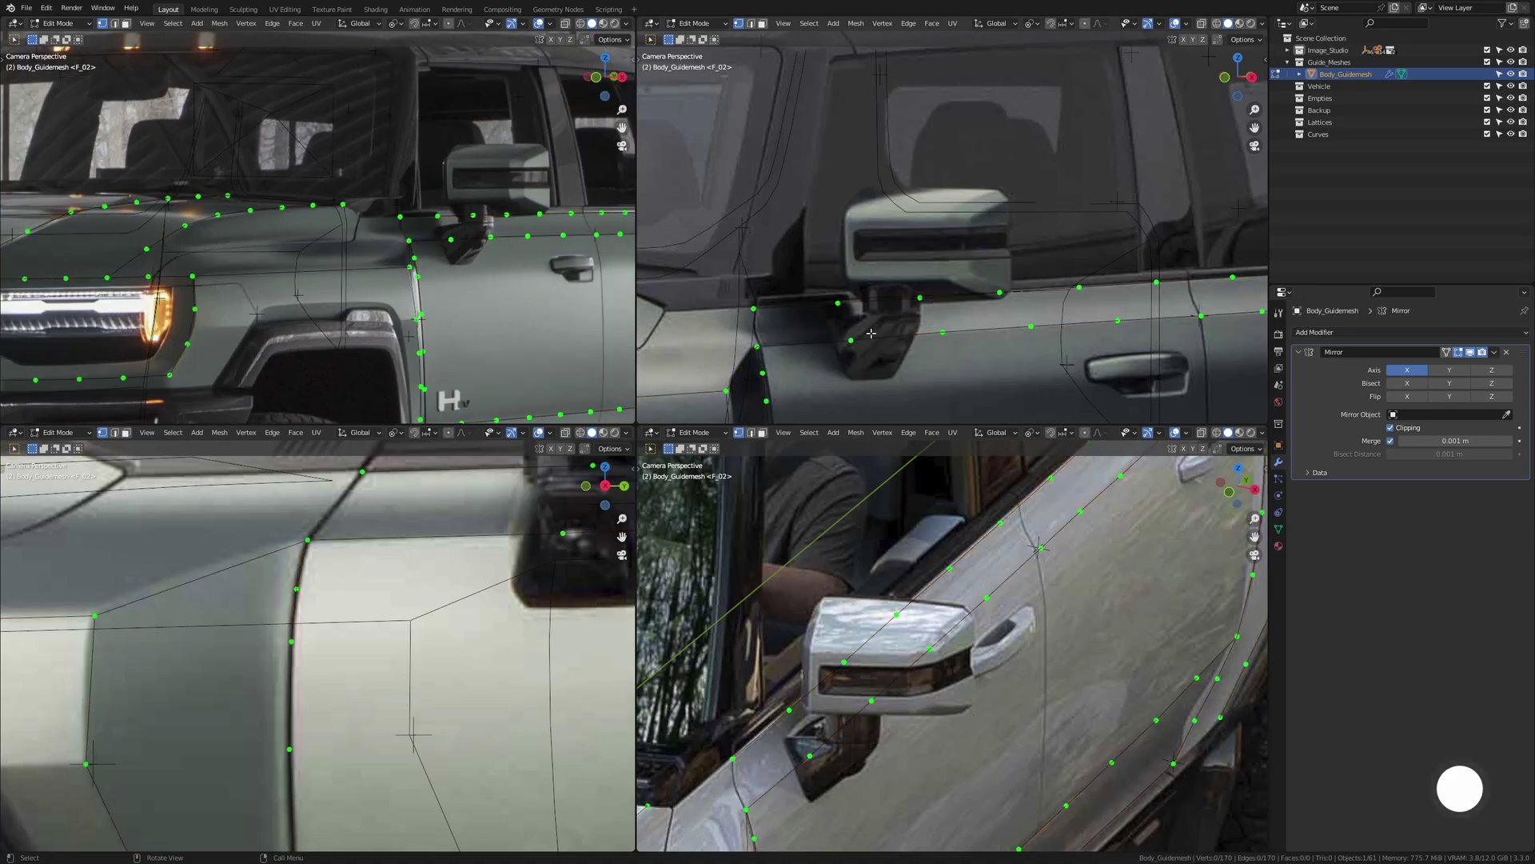
Connect the door-gap vertex to the hood's rear vertex with an edge and place one added vertex at the hood's rear tip.
shift+middle_drag(872, 333, 1064, 308)
click(945, 283)
shift+click(824, 271)
shift+middle_drag(264, 520, 389, 623)
key(ctrl+r)
click(308, 557)
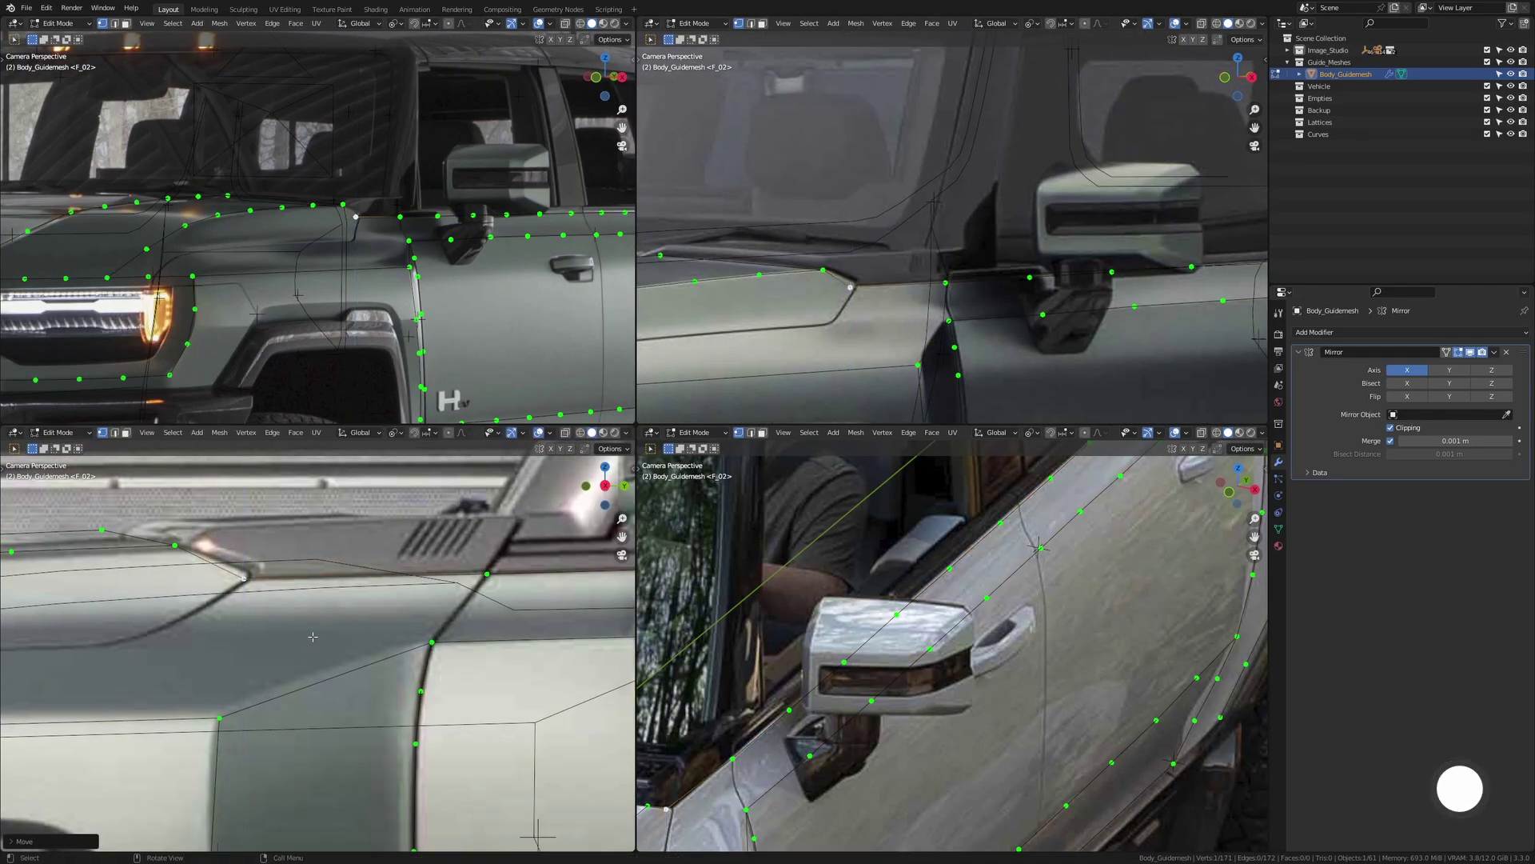
Move the vertex at the hood's rear tip along X in two passes to match the hood corner in the front and elevated camera photos.
scroll(333, 215, up, 10)
key(g)
key(x)
click(344, 220)
key(g)
key(x)
shift+middle_drag(767, 767, 855, 663)
click(880, 679)
scroll(315, 231, down, 2)
scroll(878, 635, down, 4)
scroll(928, 572, down, 3)
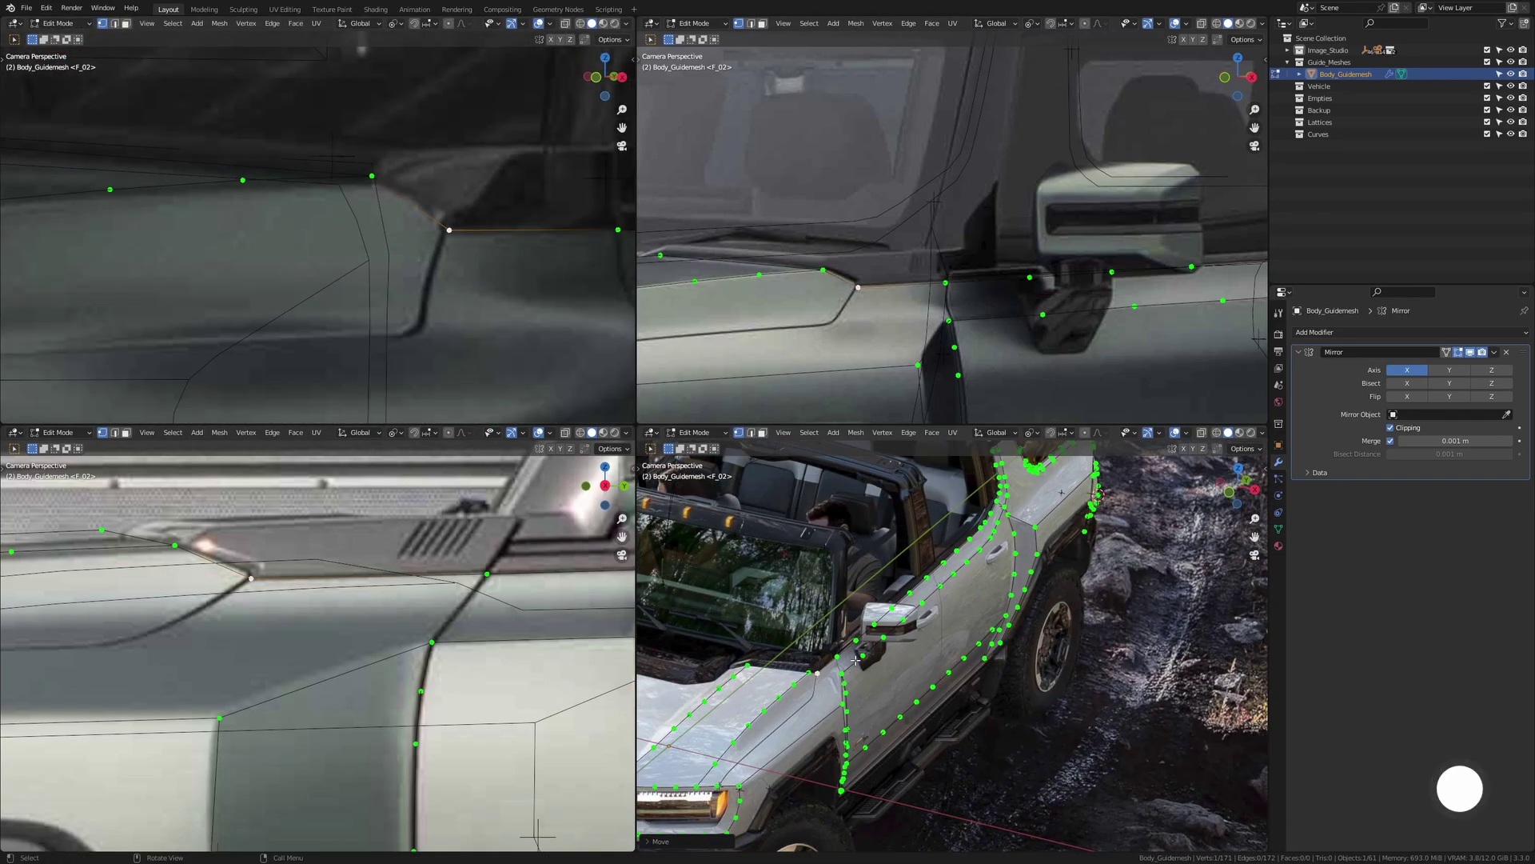
scroll(496, 324, down, 16)
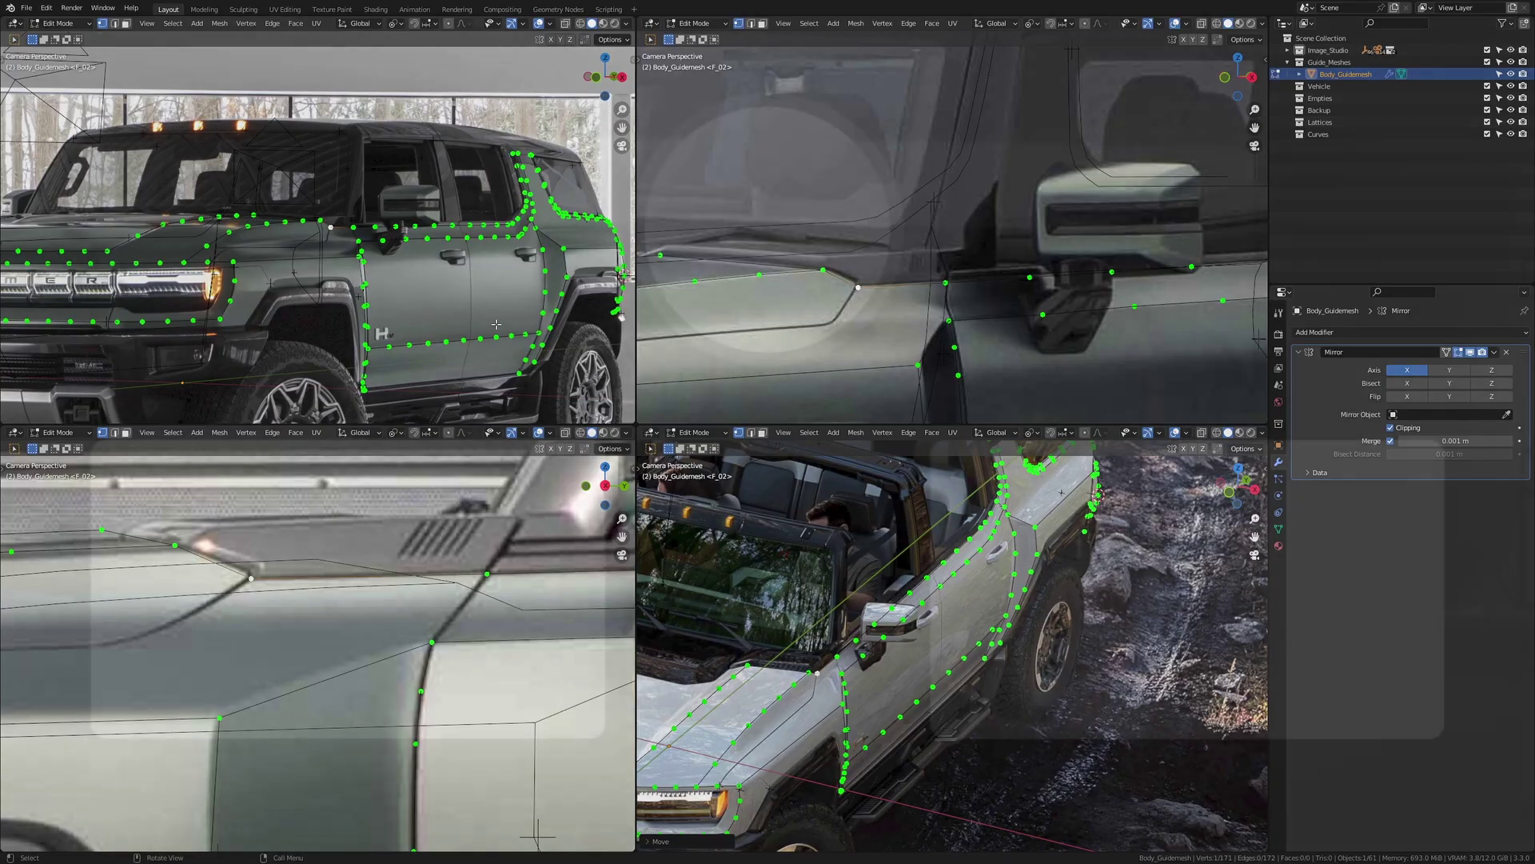